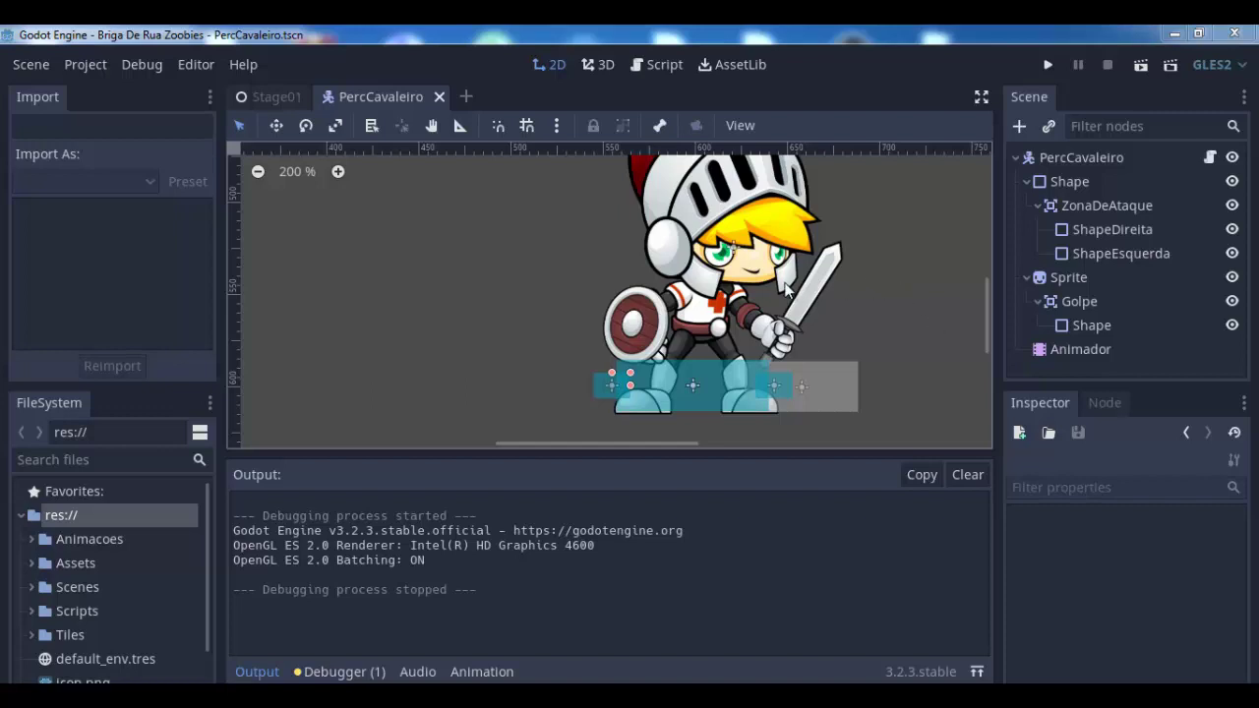
Zoom the PercCavaleiro canvas out from 200% to 133.5% so the knight fits in view
scroll(536, 319, "down", 1)
scroll(536, 319, "down", 1)
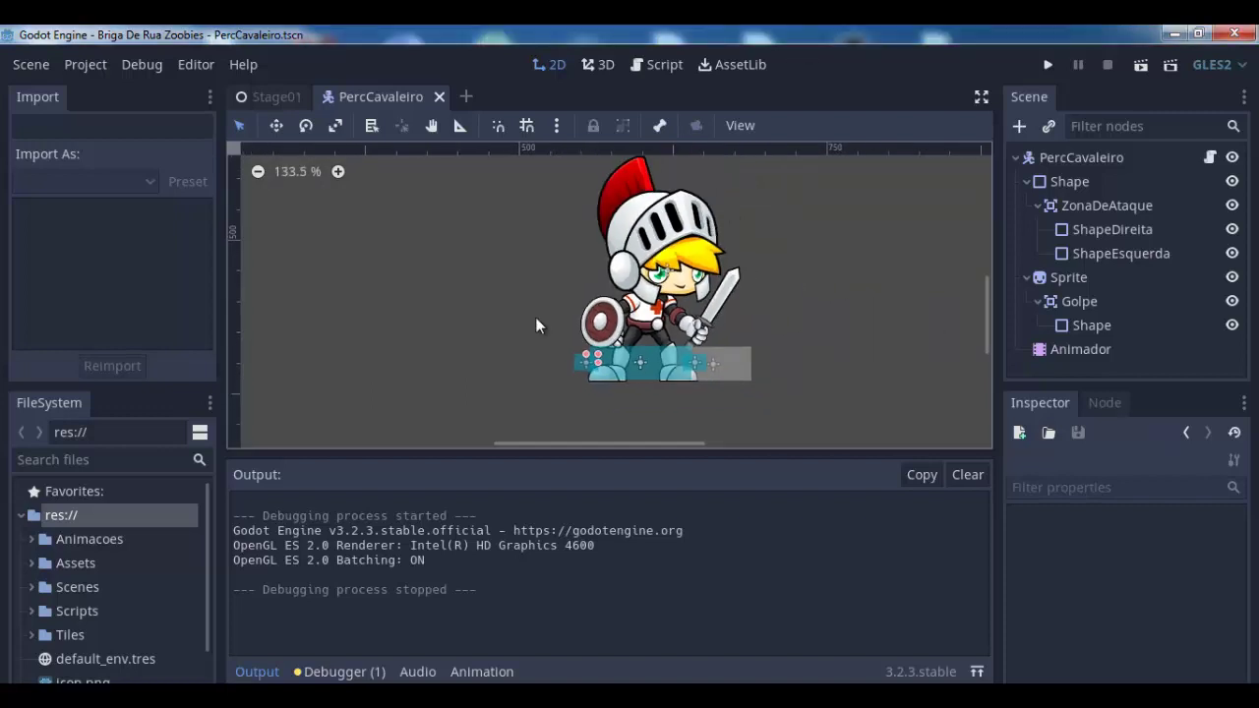
scroll(536, 318, "down", 1)
Create a new scene with a KinematicBody2D root node
left_click(466, 96)
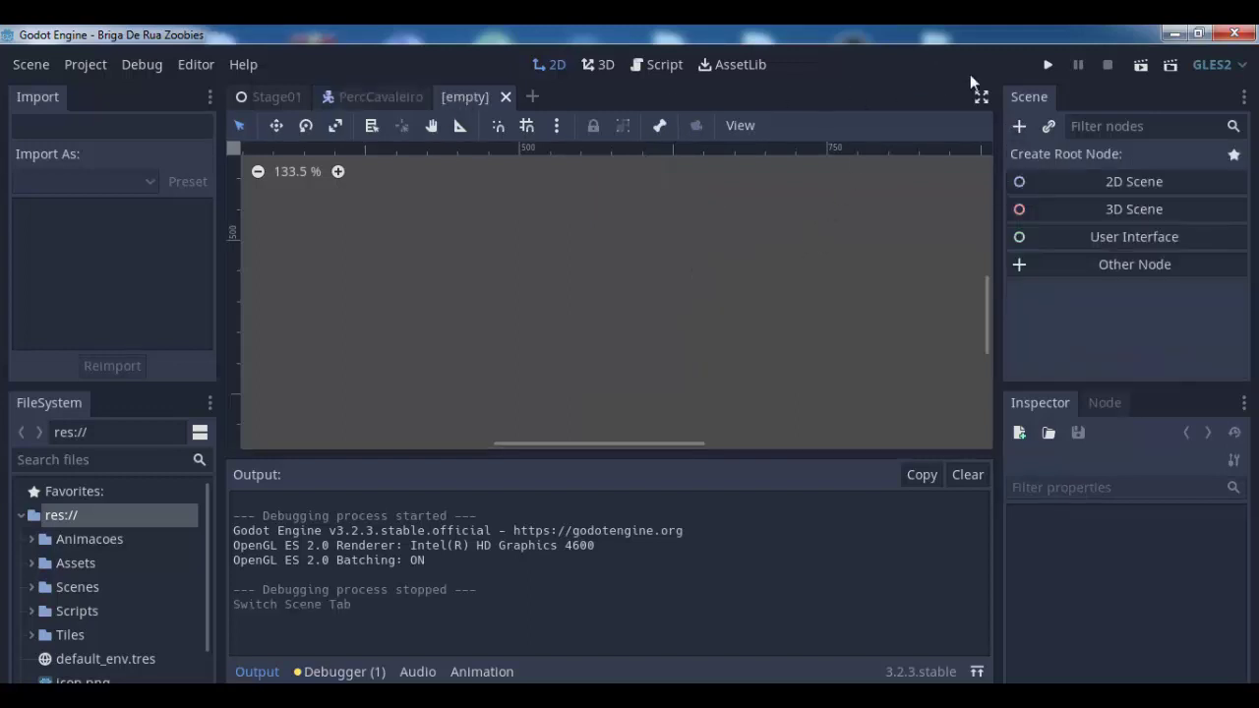
left_click(1013, 125)
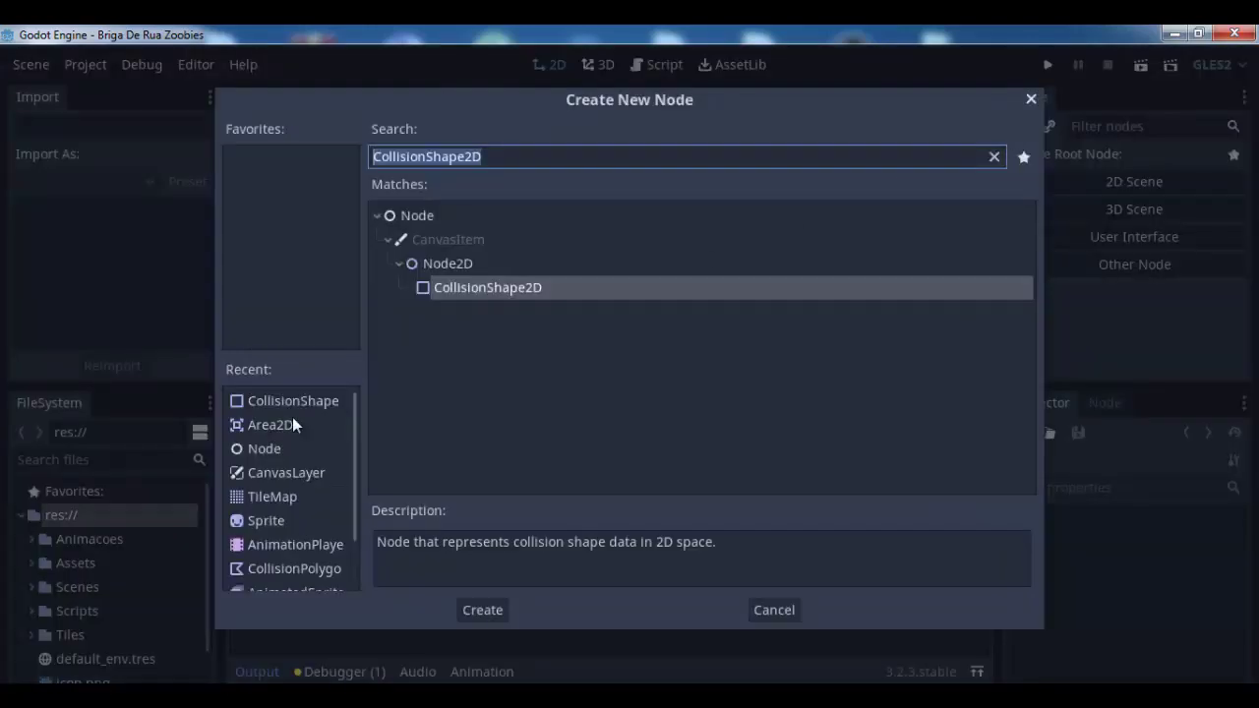
type("kine")
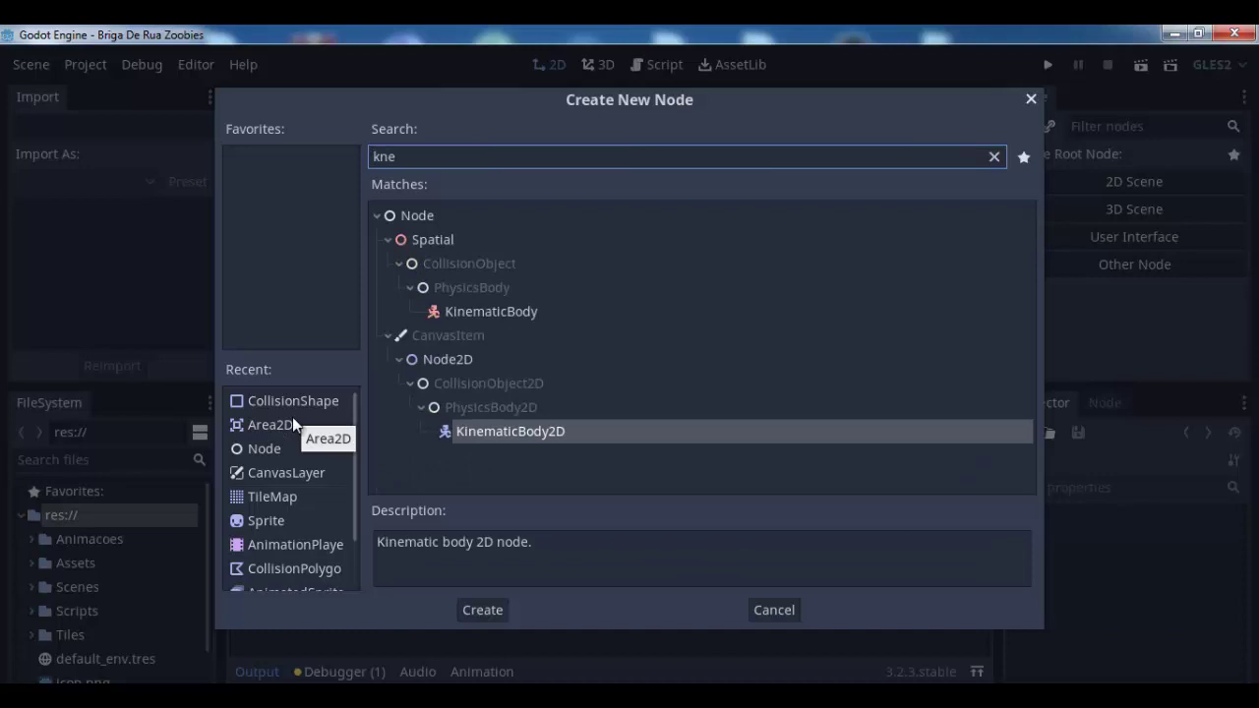
key("Return")
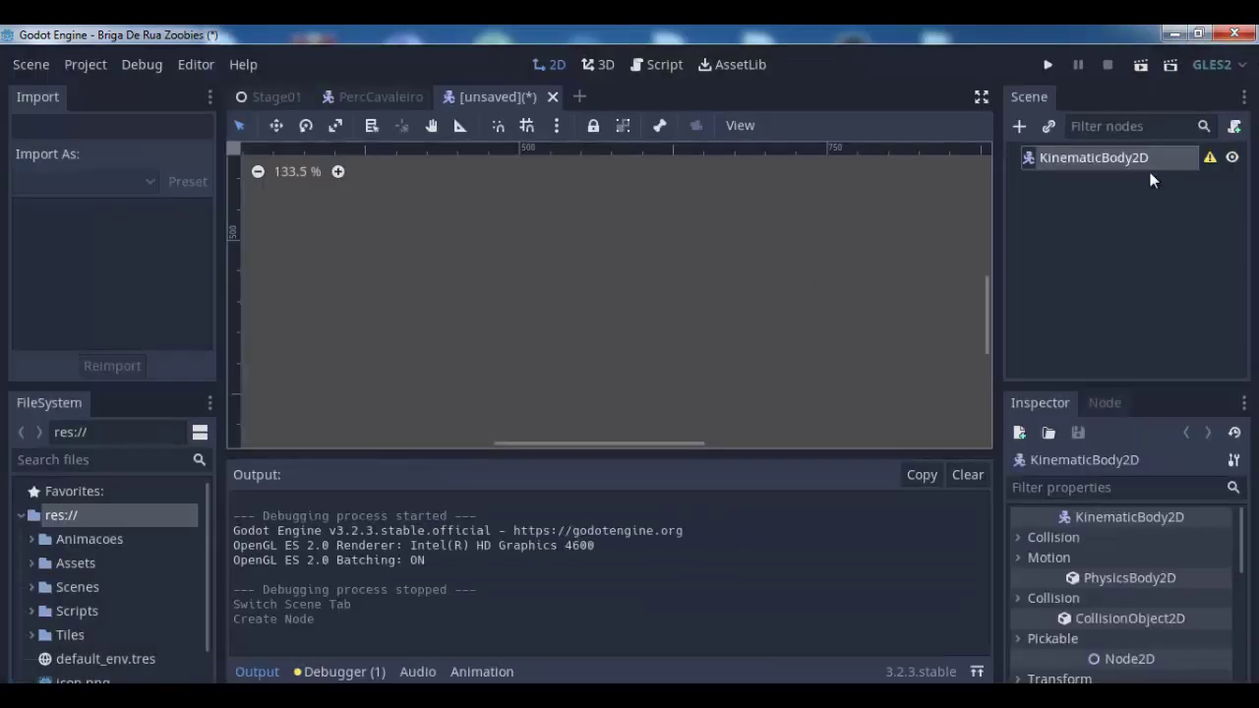
Rename the KinematicBody2D root node to ZumbiMacho
double_click(1129, 159)
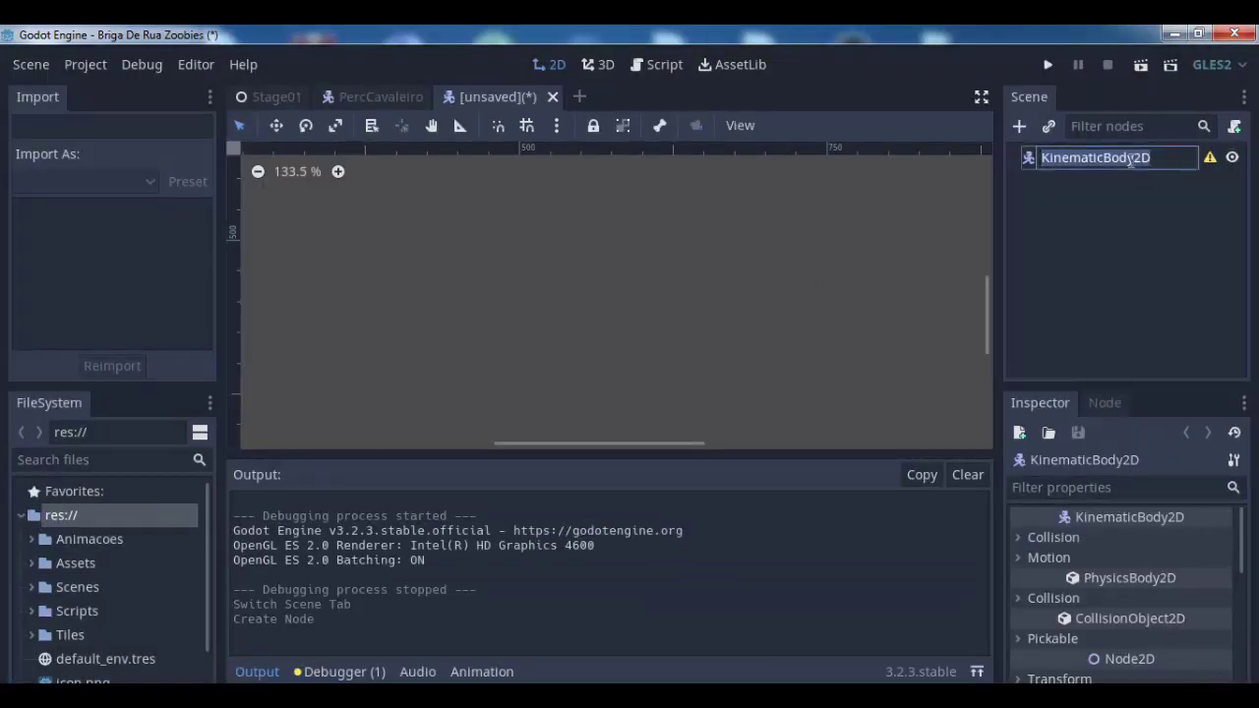
type("Z")
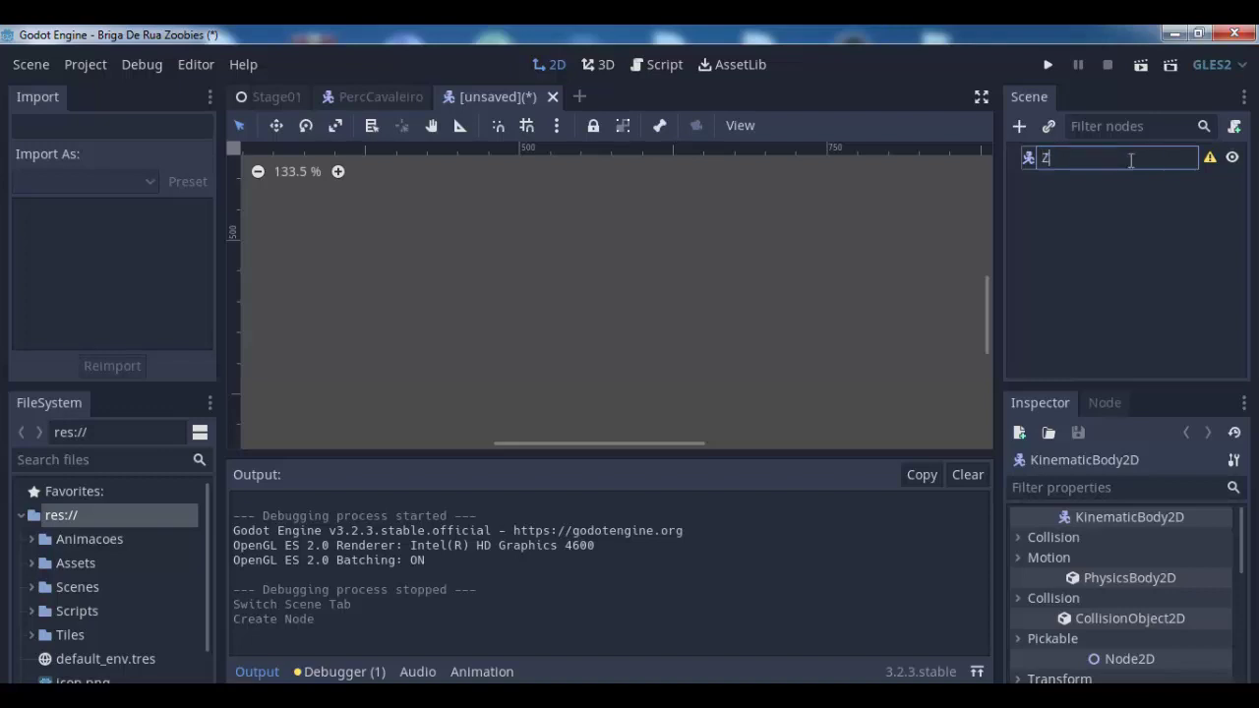
type("umbi")
type("M")
type("acho")
left_click(1170, 187)
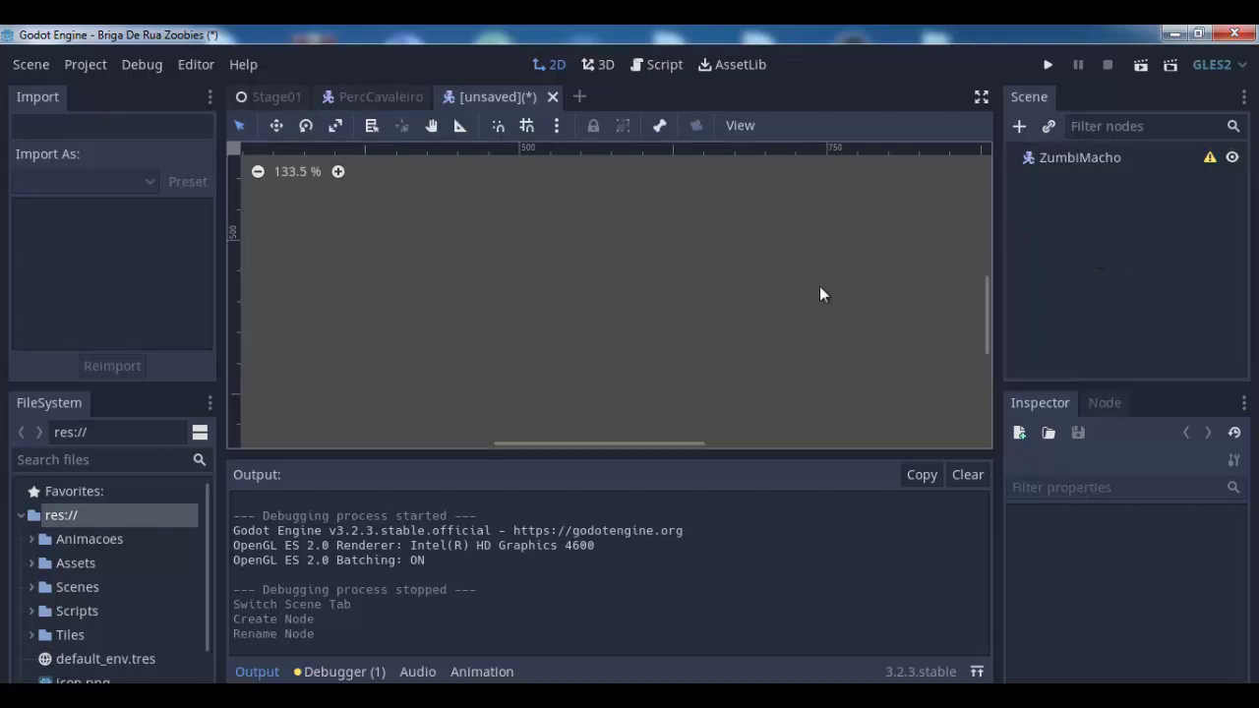
Begin saving the scene and create an Inimigos folder under Scenes/Personagens
key("ctrl+s")
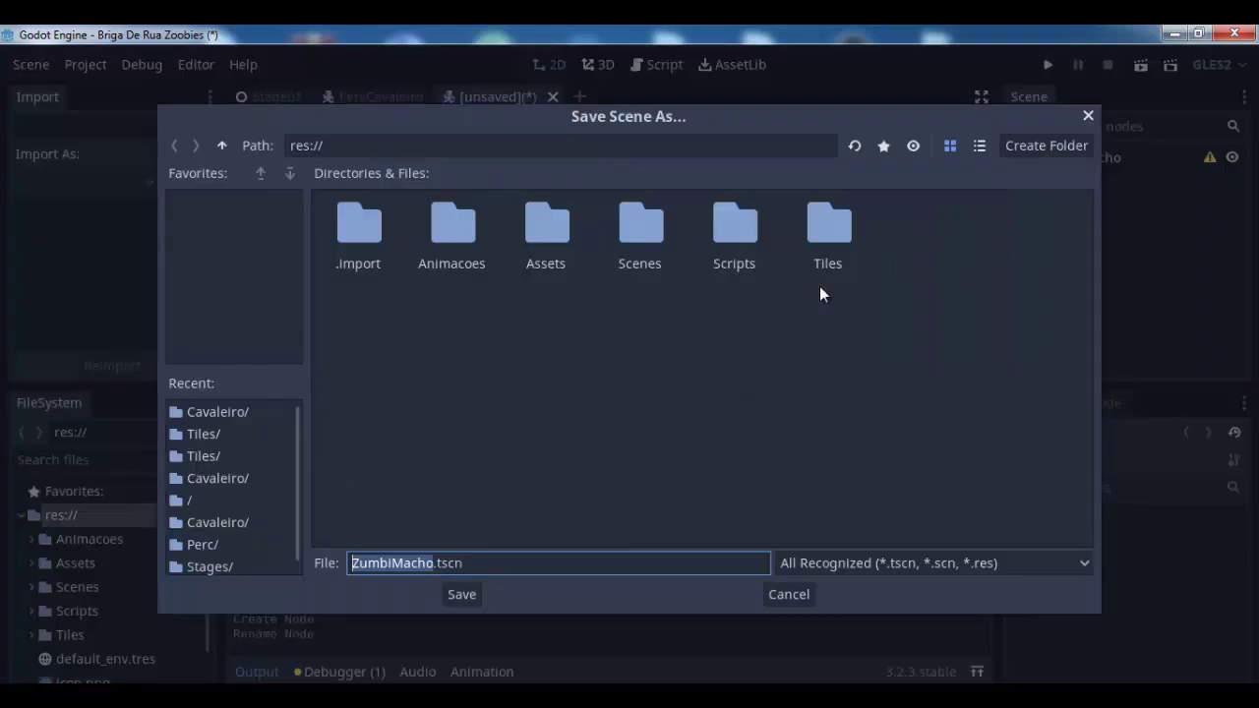
double_click(639, 254)
double_click(375, 252)
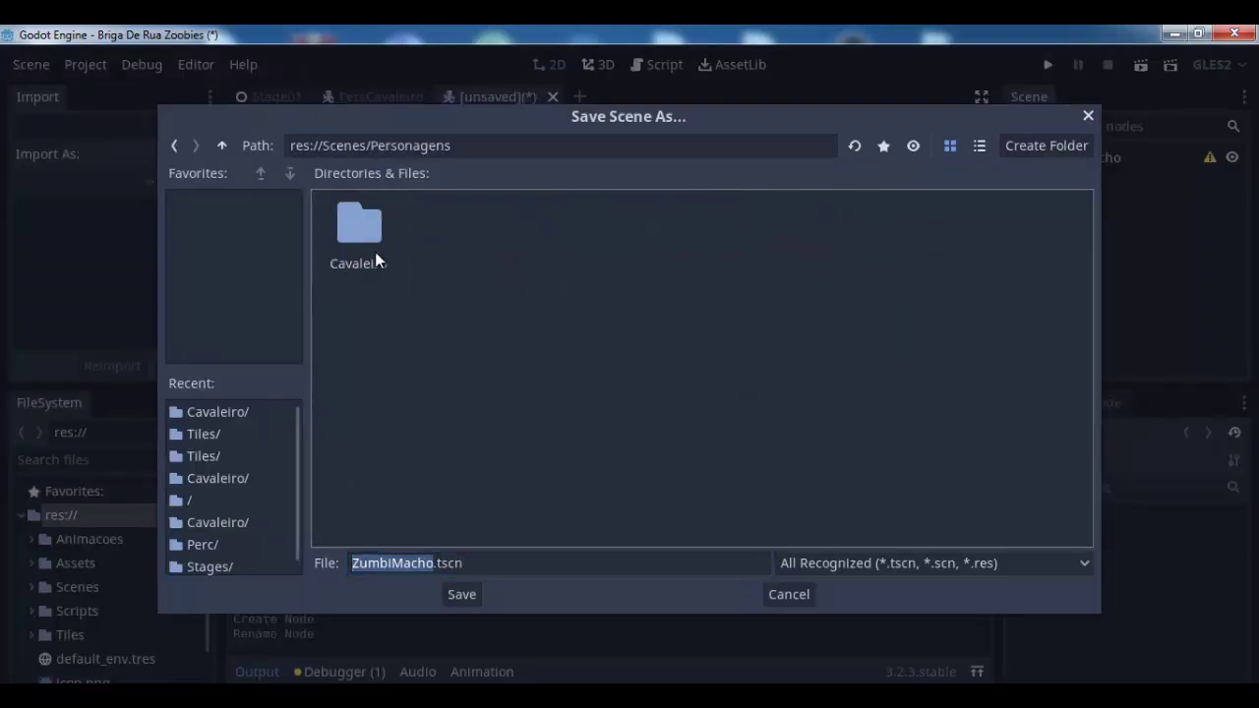
left_click(1033, 155)
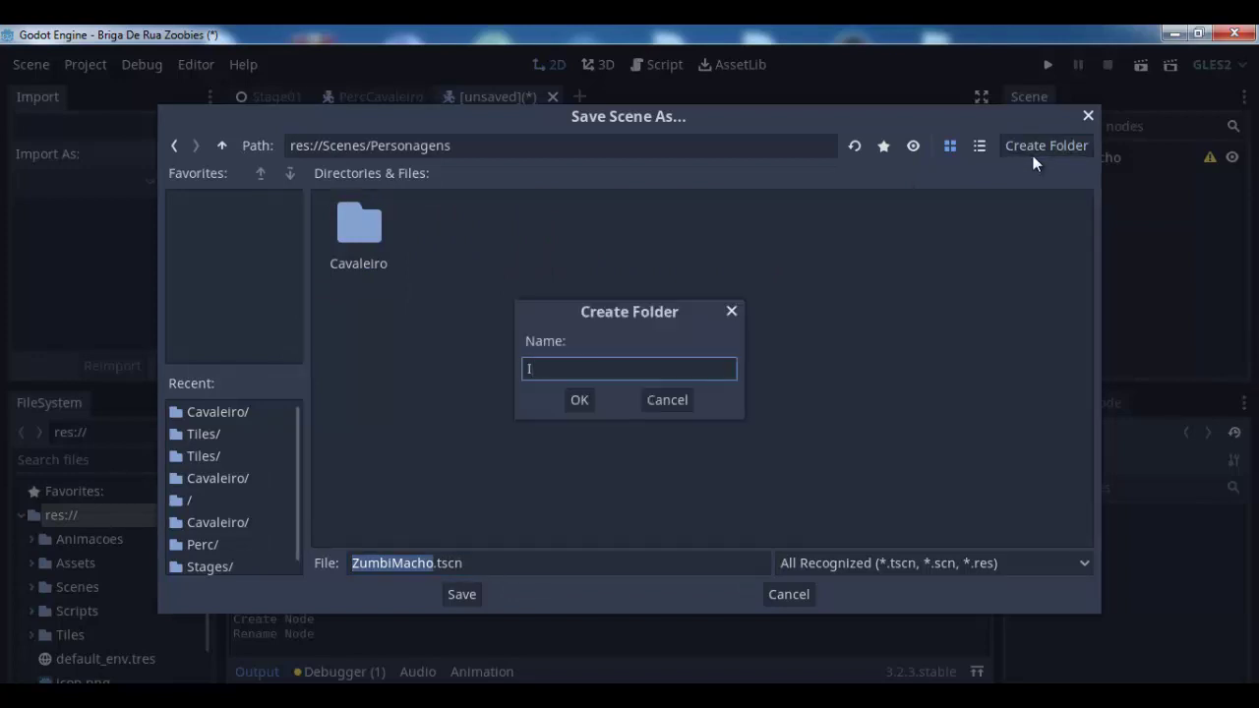
type("nimigos")
left_click(579, 400)
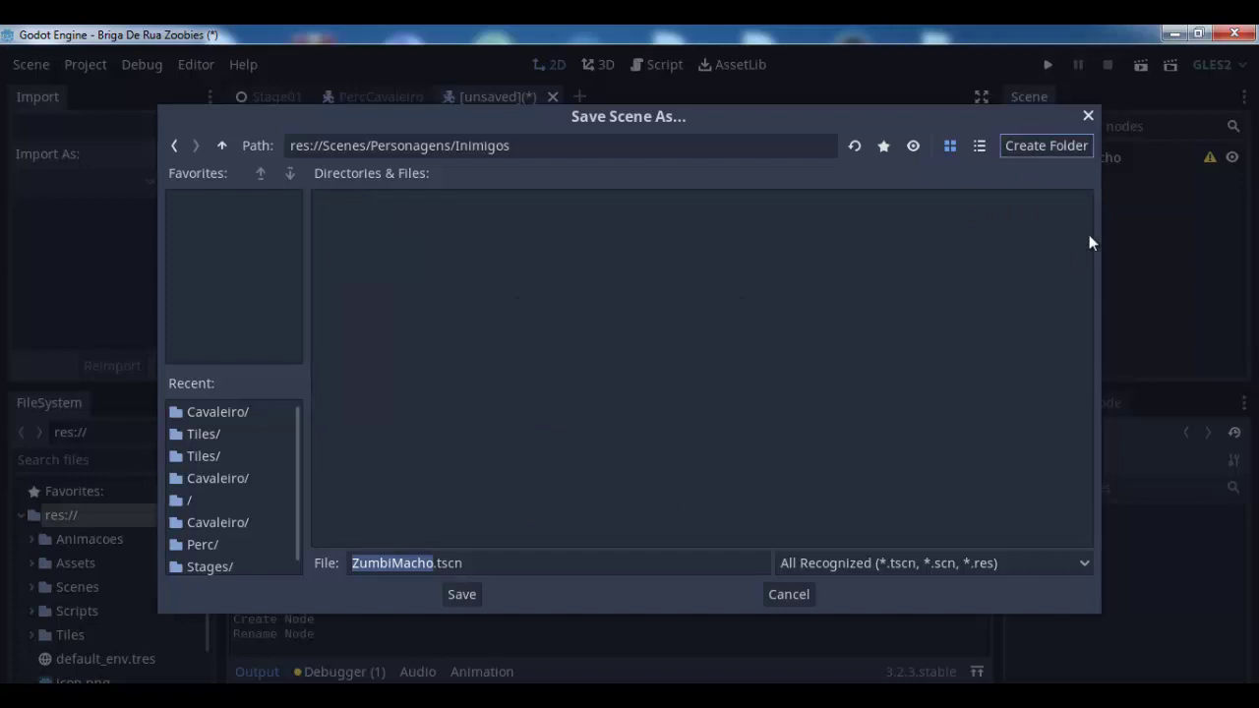
Create a Zumbis folder inside Inimigos and save the scene there as ZumbiMacho.tscn
left_click(1043, 148)
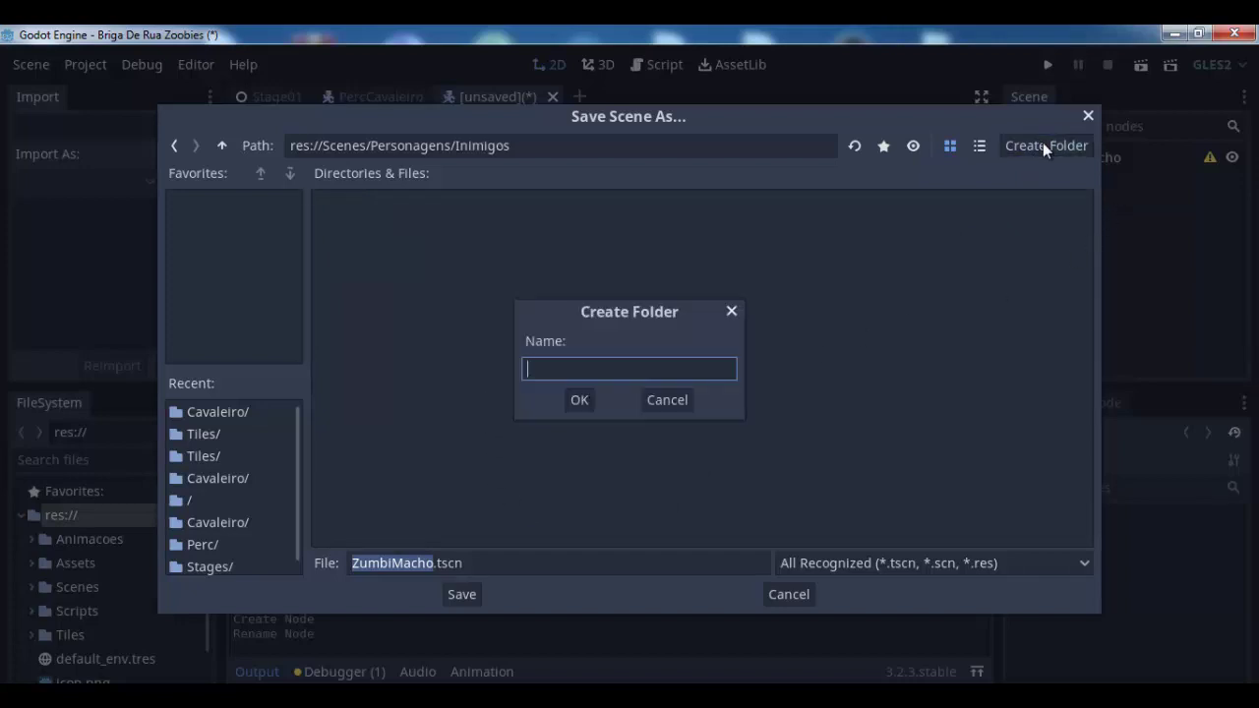
type("Zumb")
type("i")
type("s")
left_click(585, 398)
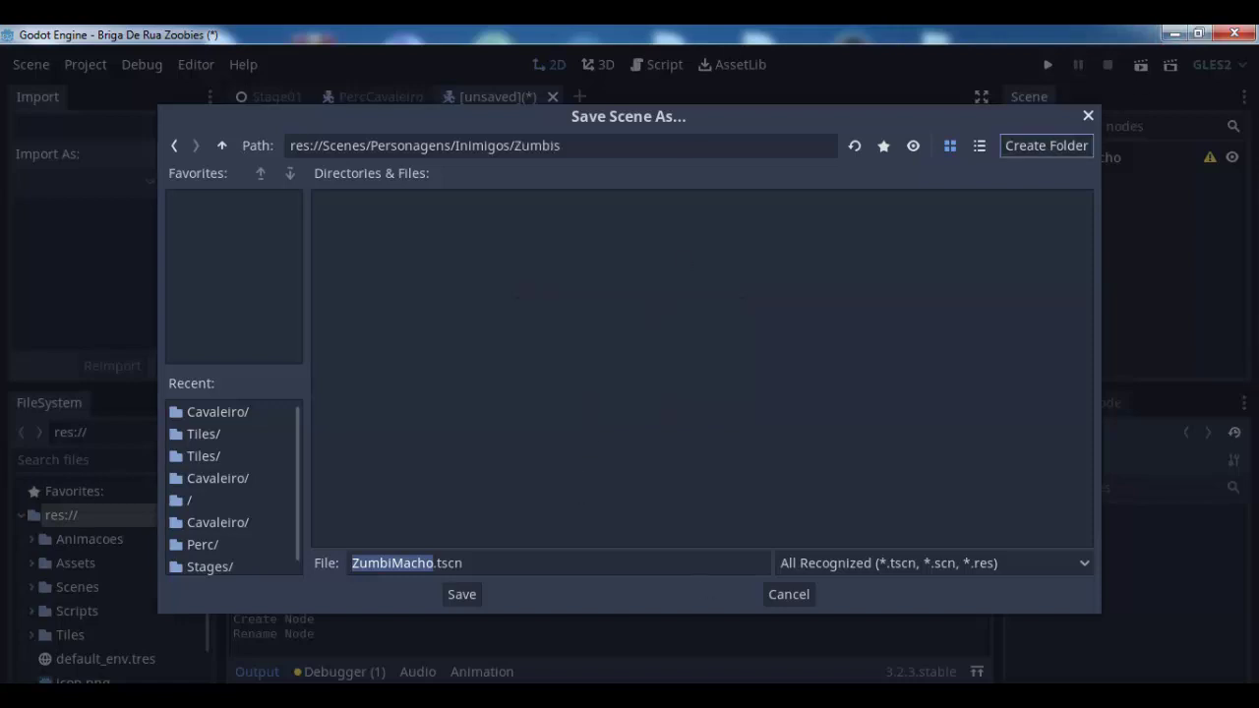
left_click(464, 593)
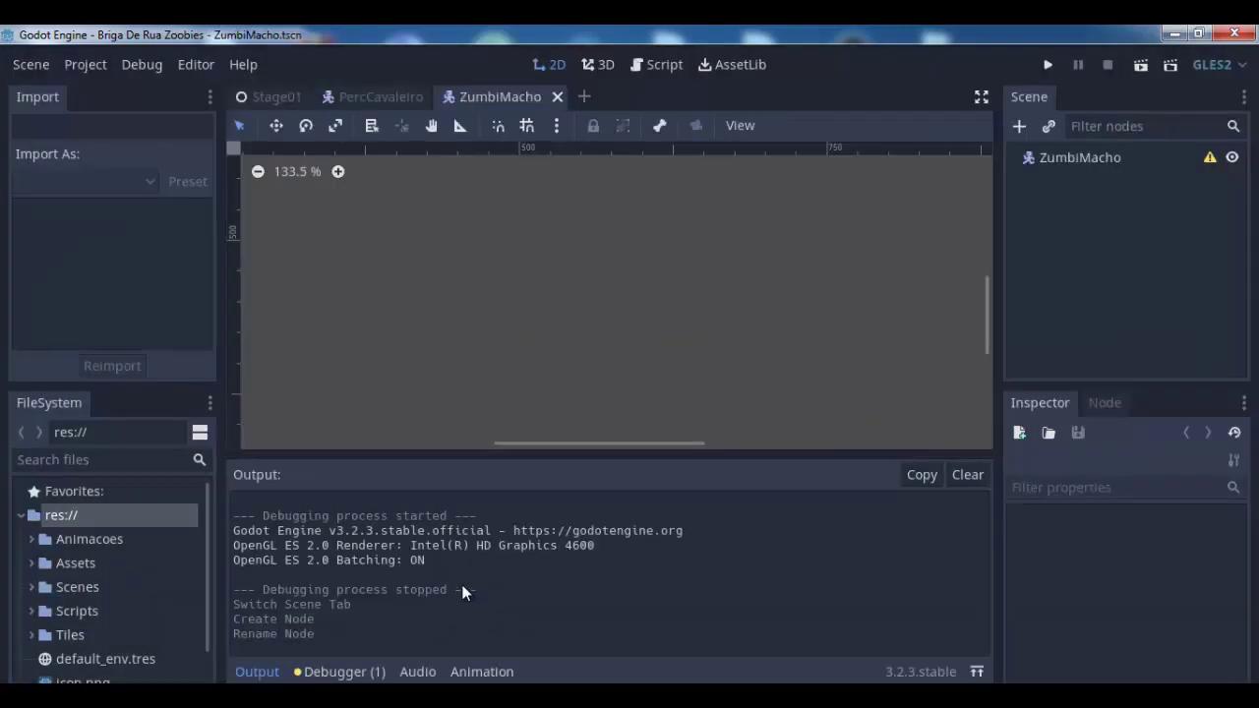
Add a Sprite child node under ZumbiMacho
left_click_drag(553, 445, 455, 444)
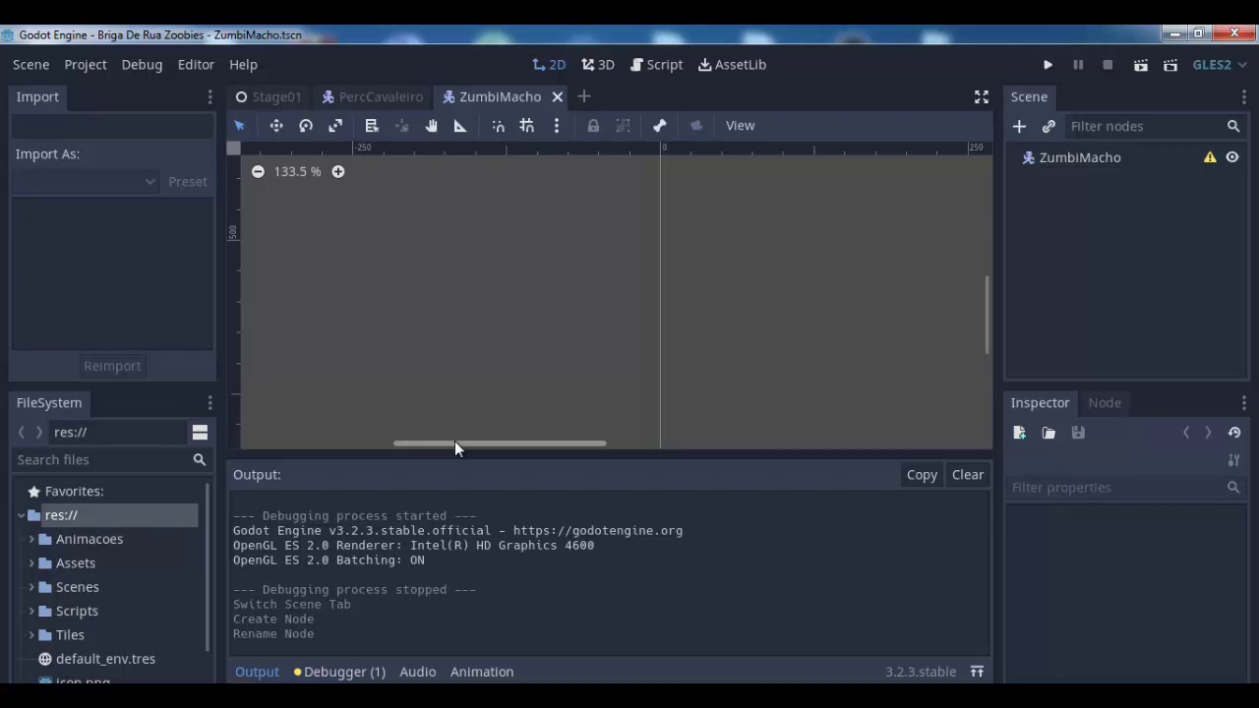
left_click_drag(454, 445, 541, 444)
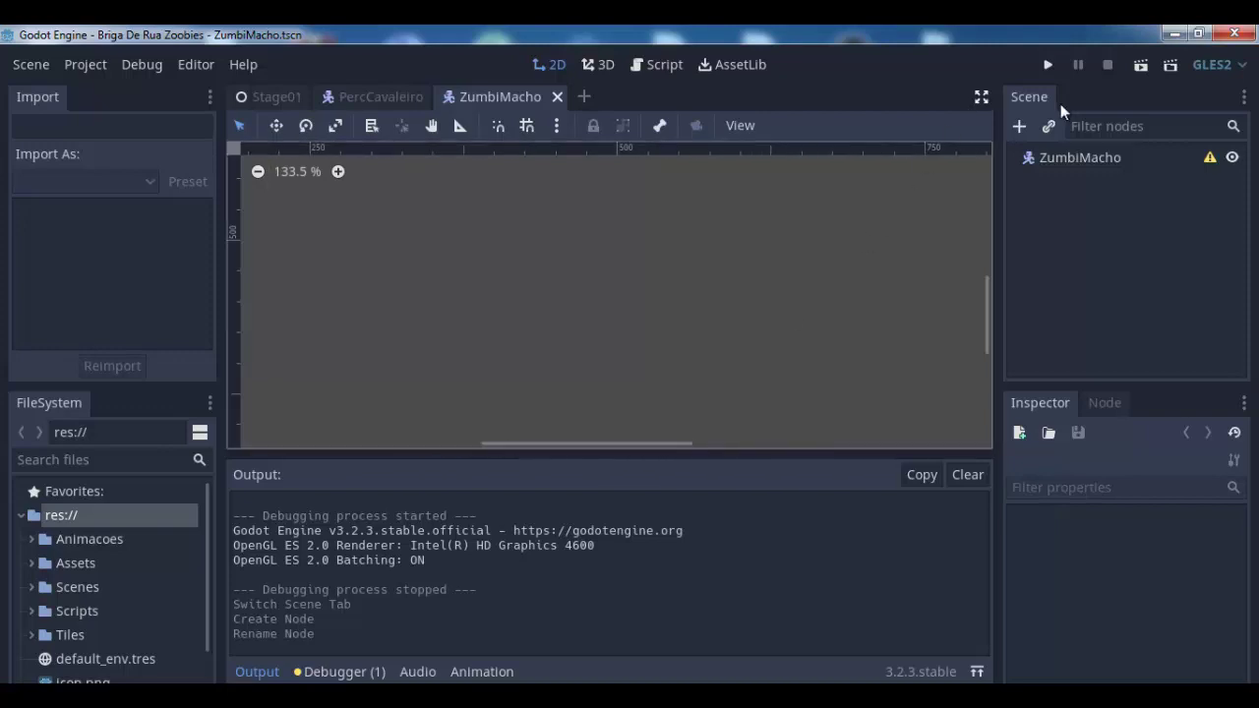
left_click(1059, 156)
left_click(1018, 128)
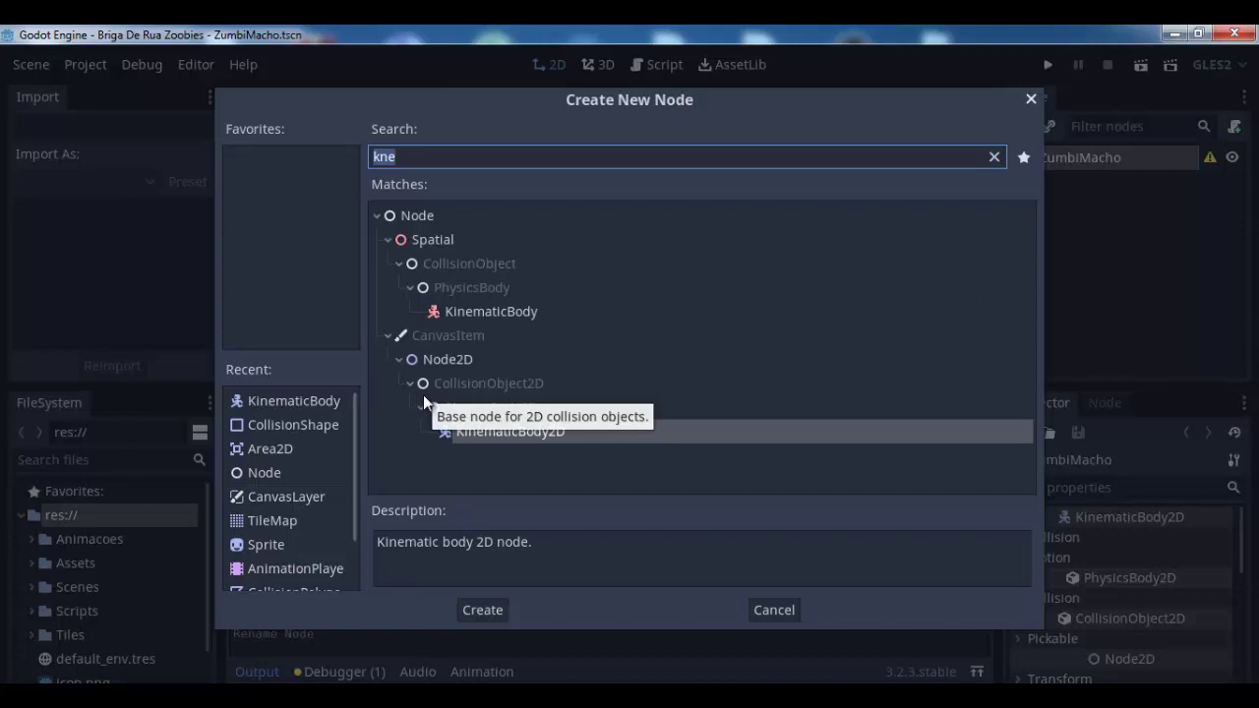
double_click(266, 543)
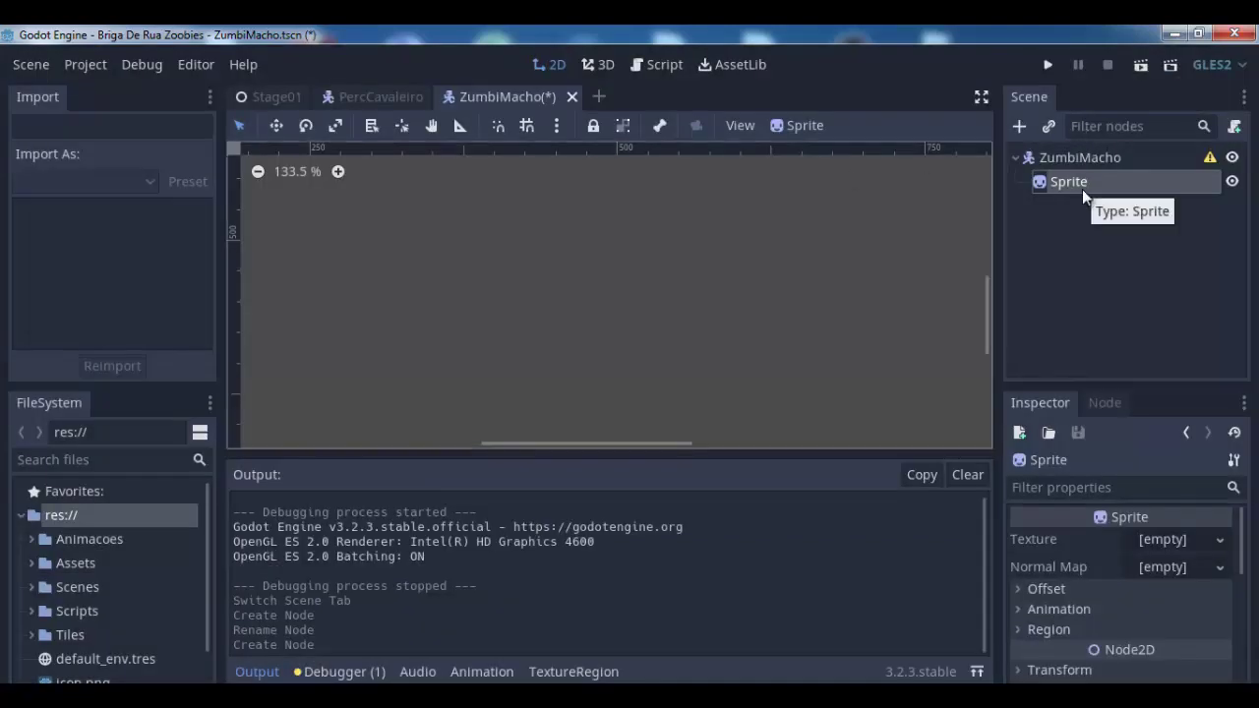
Add an AnimationPlayer child named Animador under ZumbiMacho, then reselect the root
left_click(1077, 157)
left_click(1020, 126)
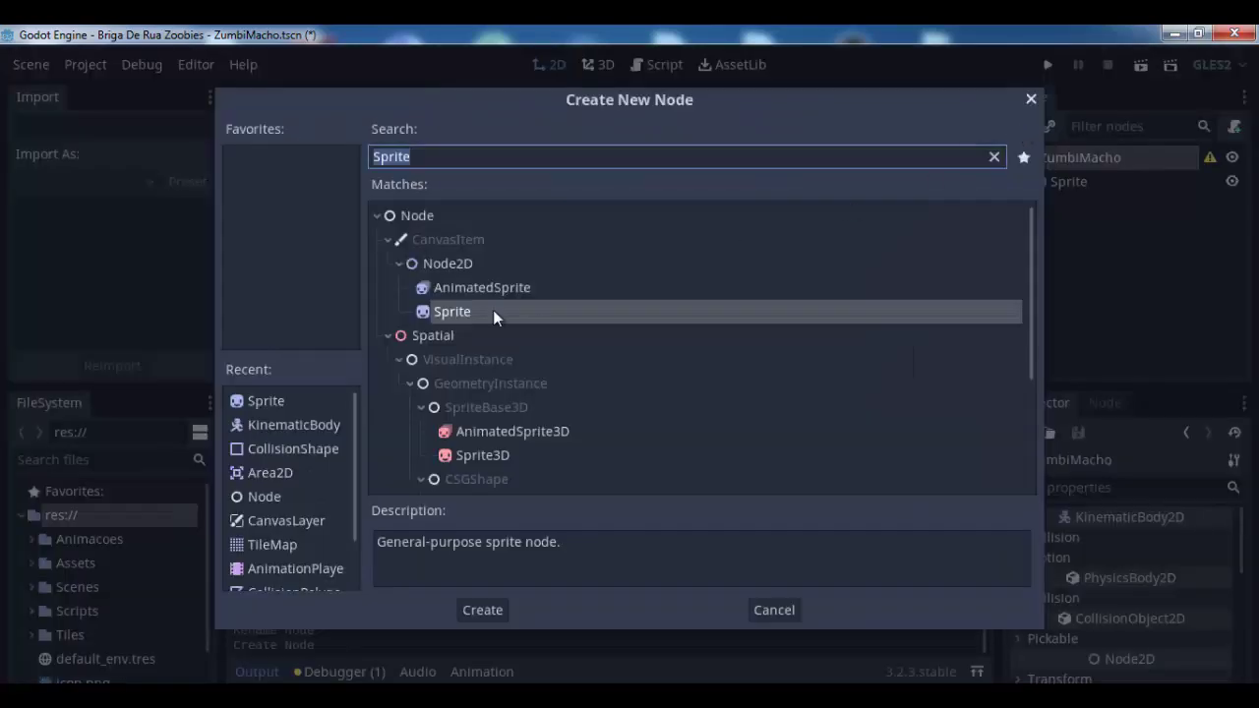
double_click(283, 570)
double_click(1124, 205)
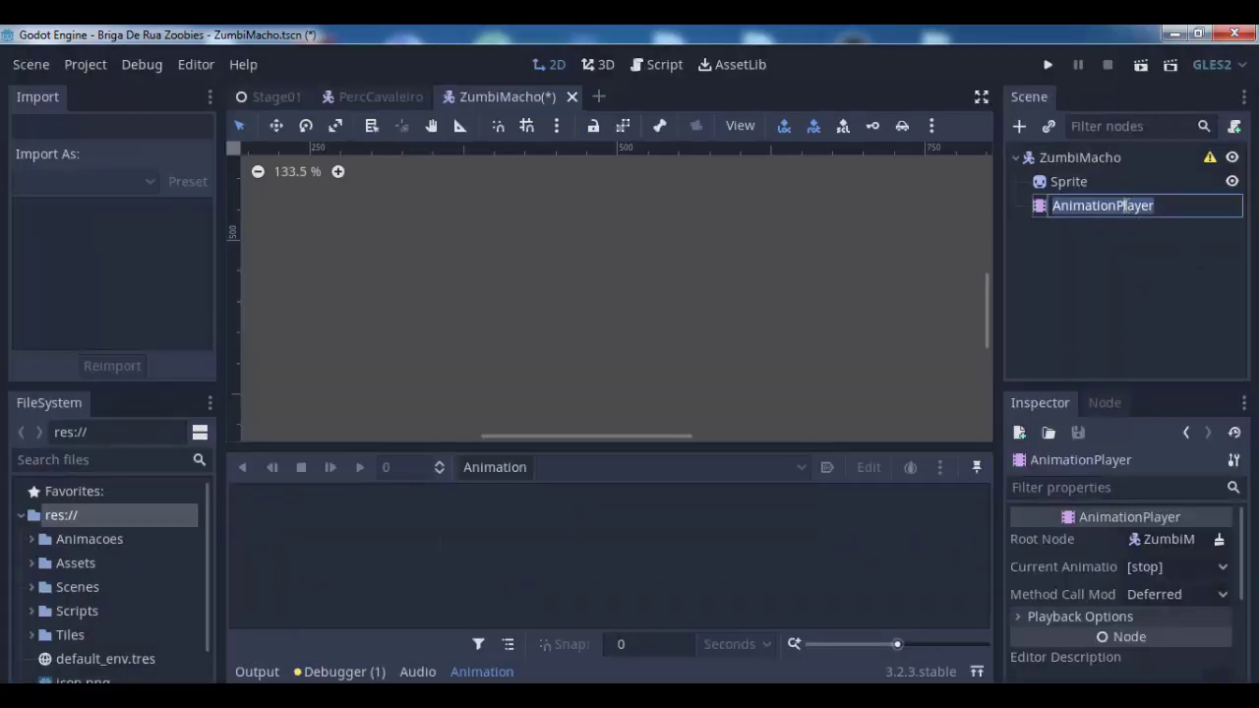
type("An")
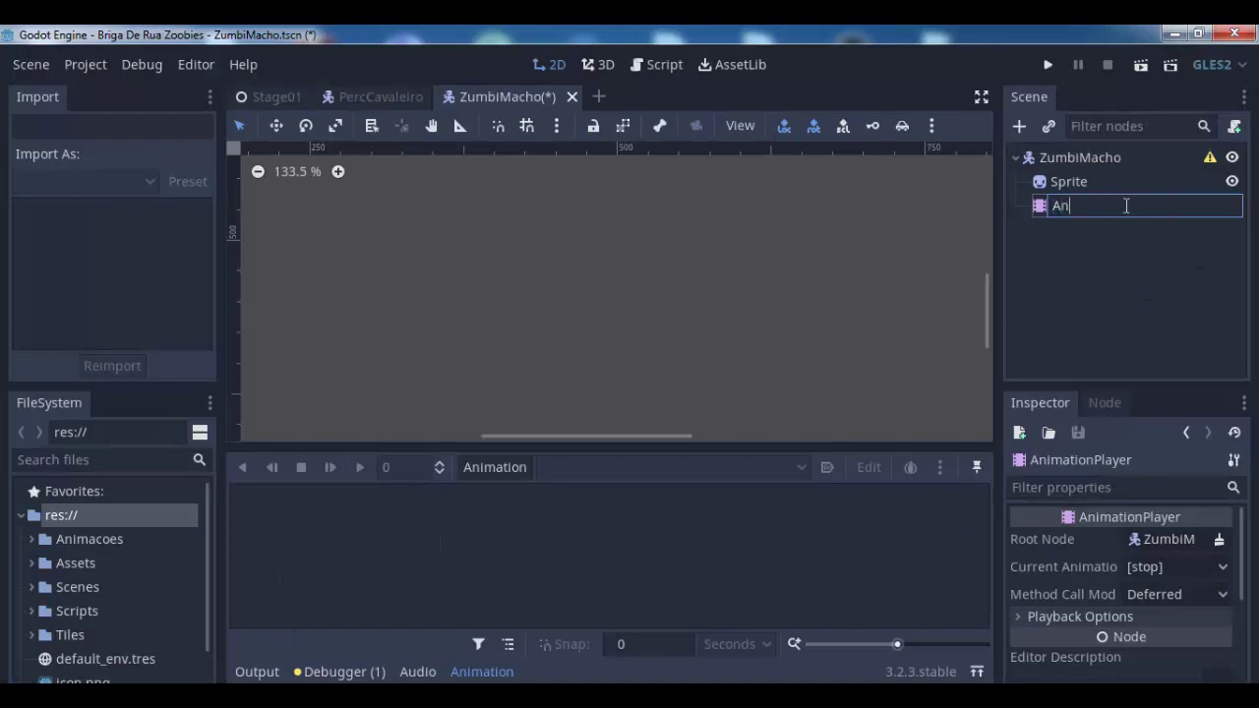
type("imador")
left_click(1127, 257)
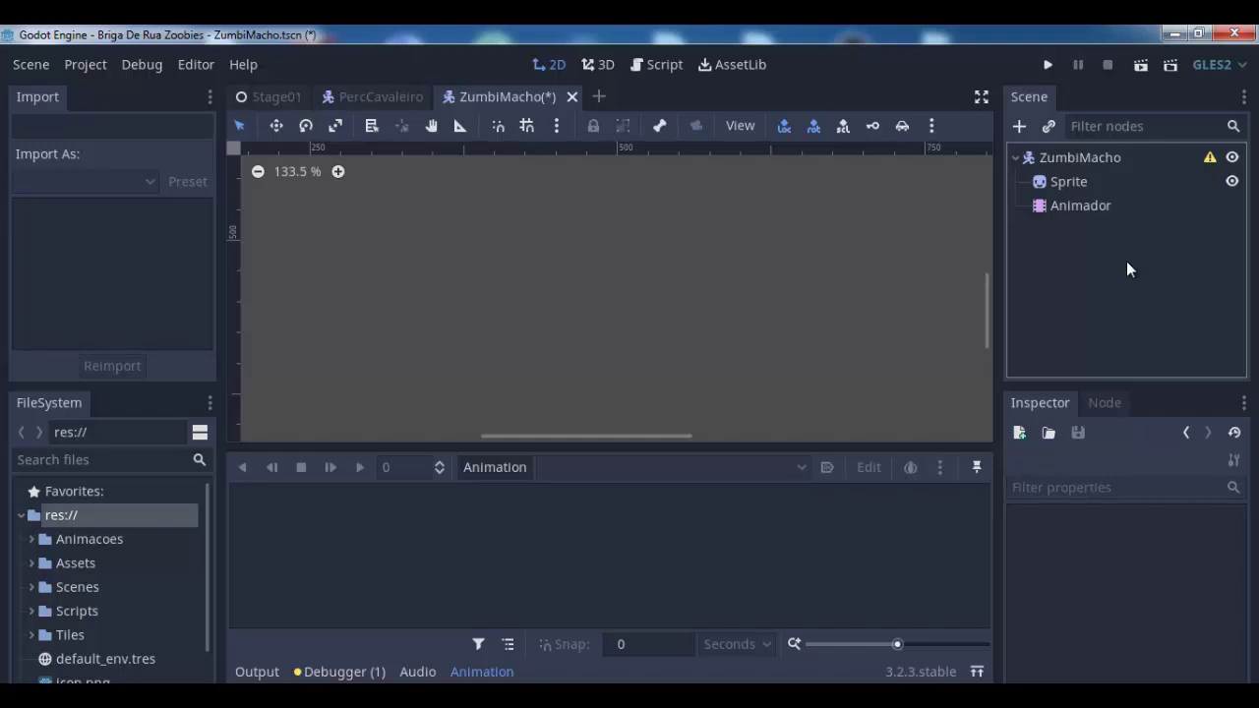
left_click(1077, 155)
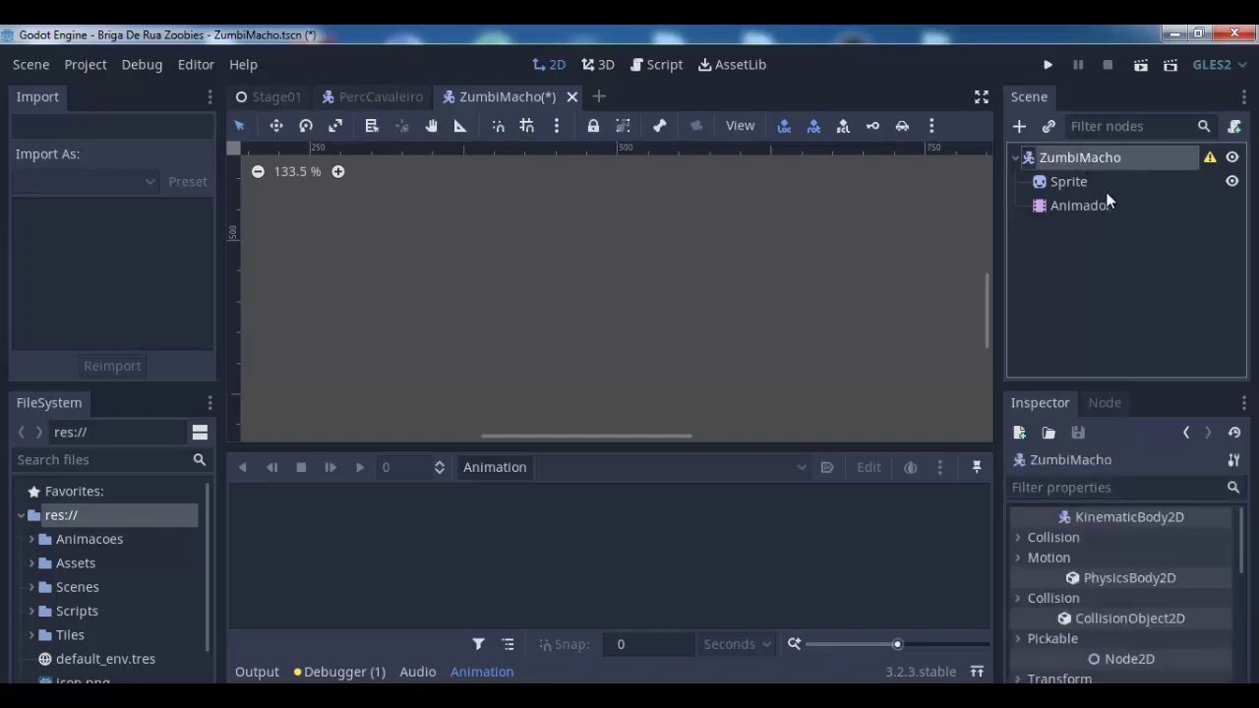
Try Attack (1).png from the zombie male sprites as the Sprite texture, then undo it
left_click(1090, 187)
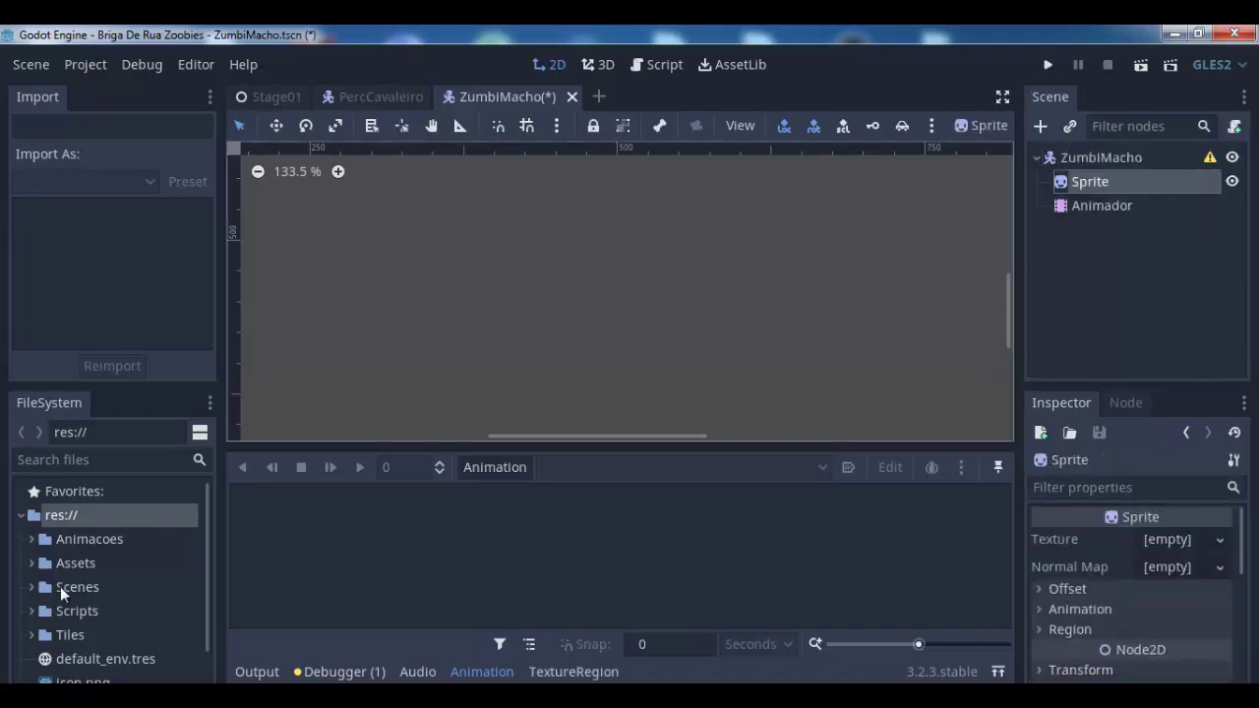
scroll(61, 583, "down", 1)
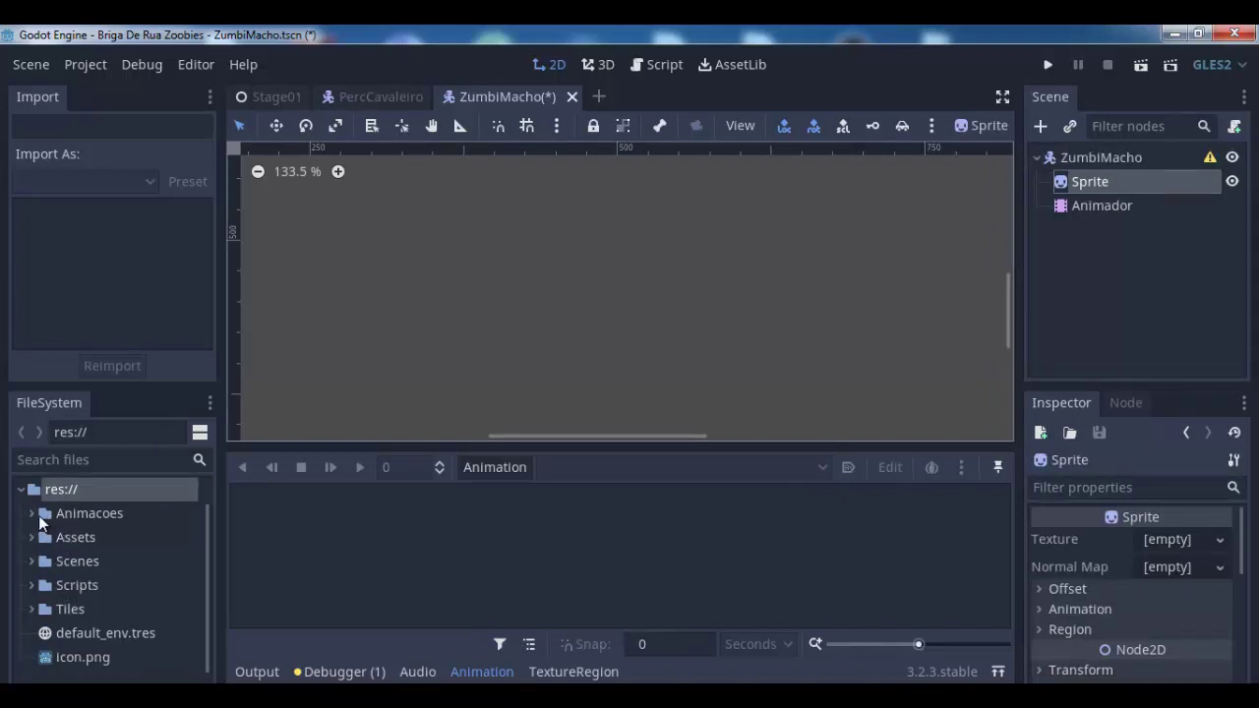
left_click(35, 543)
scroll(46, 569, "down", 1)
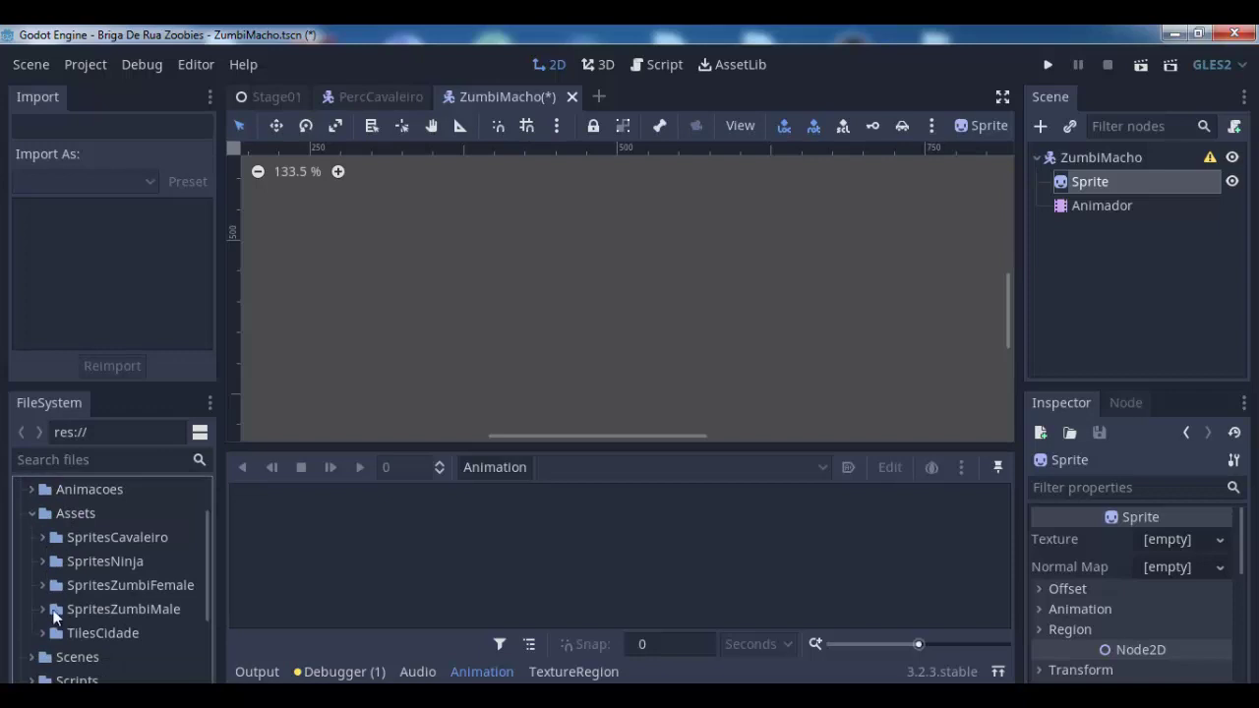
left_click(42, 609)
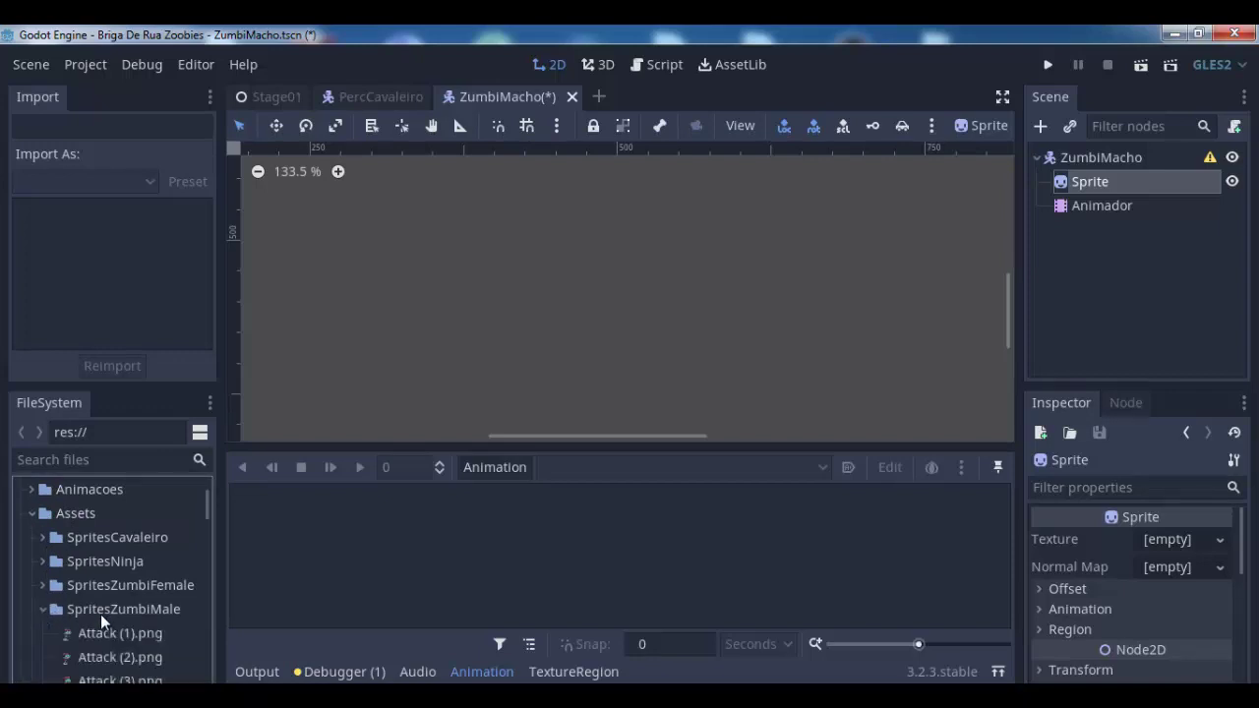
scroll(100, 614, "down", 3)
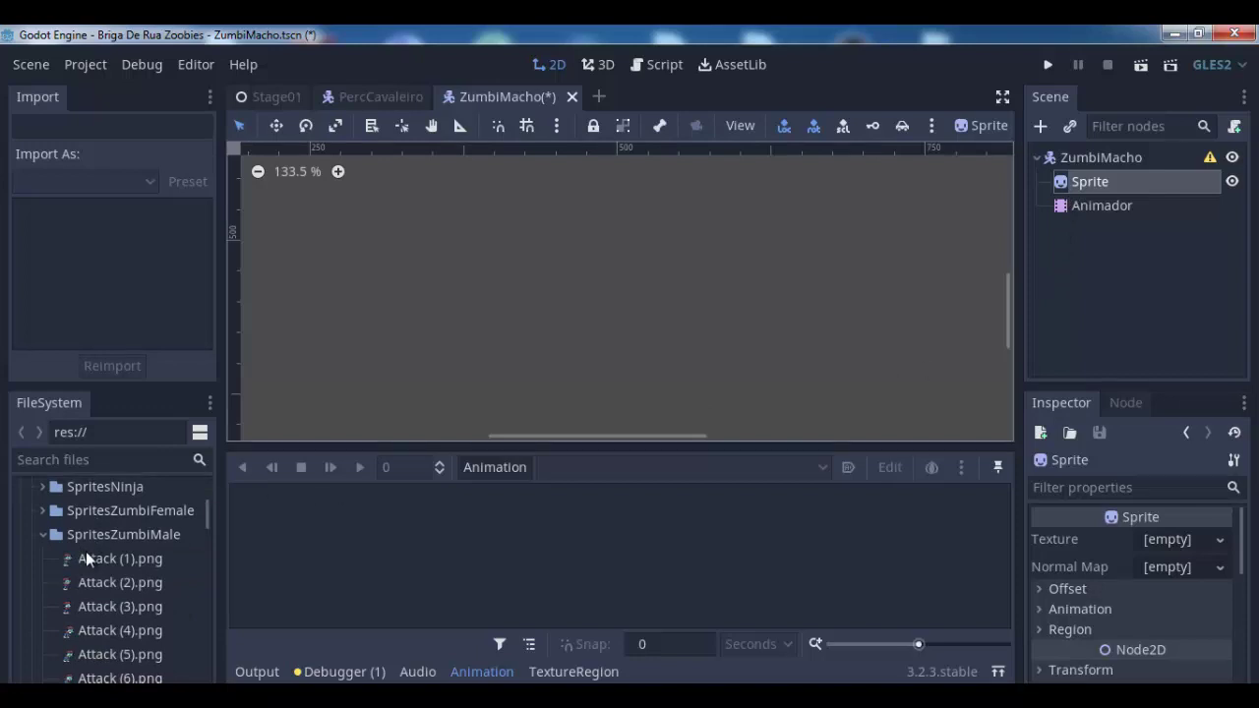
mouse_move(92, 557)
left_mouse_down()
mouse_move(1133, 487)
mouse_move(100, 542)
left_mouse_up()
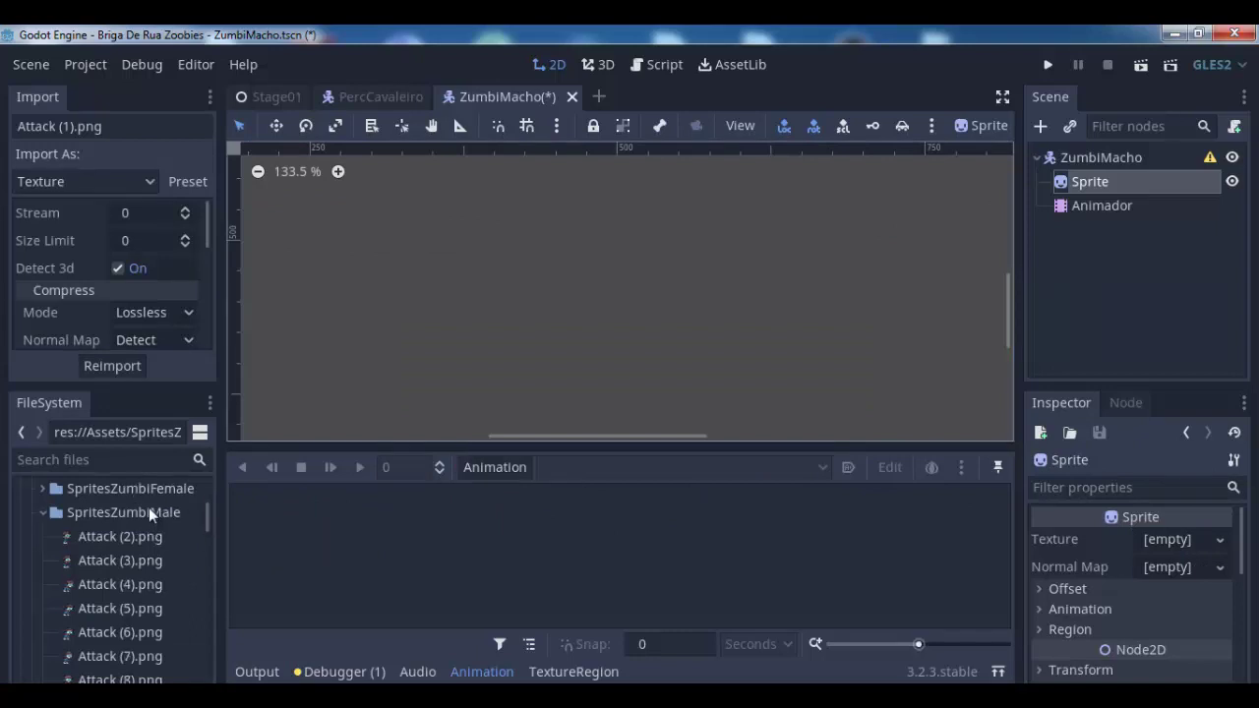
key("ctrl+z")
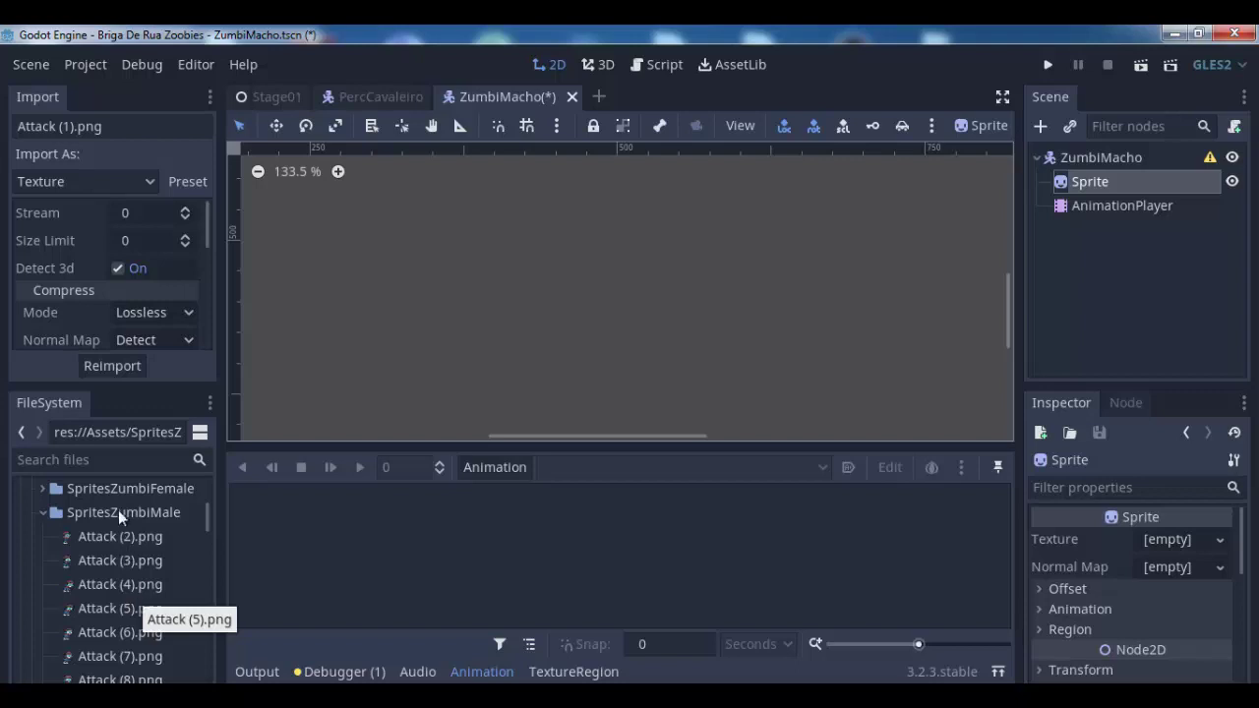
Expand the SpritesZumbiFemale and SpritesNinja folders and scroll down through their files
left_click(40, 488)
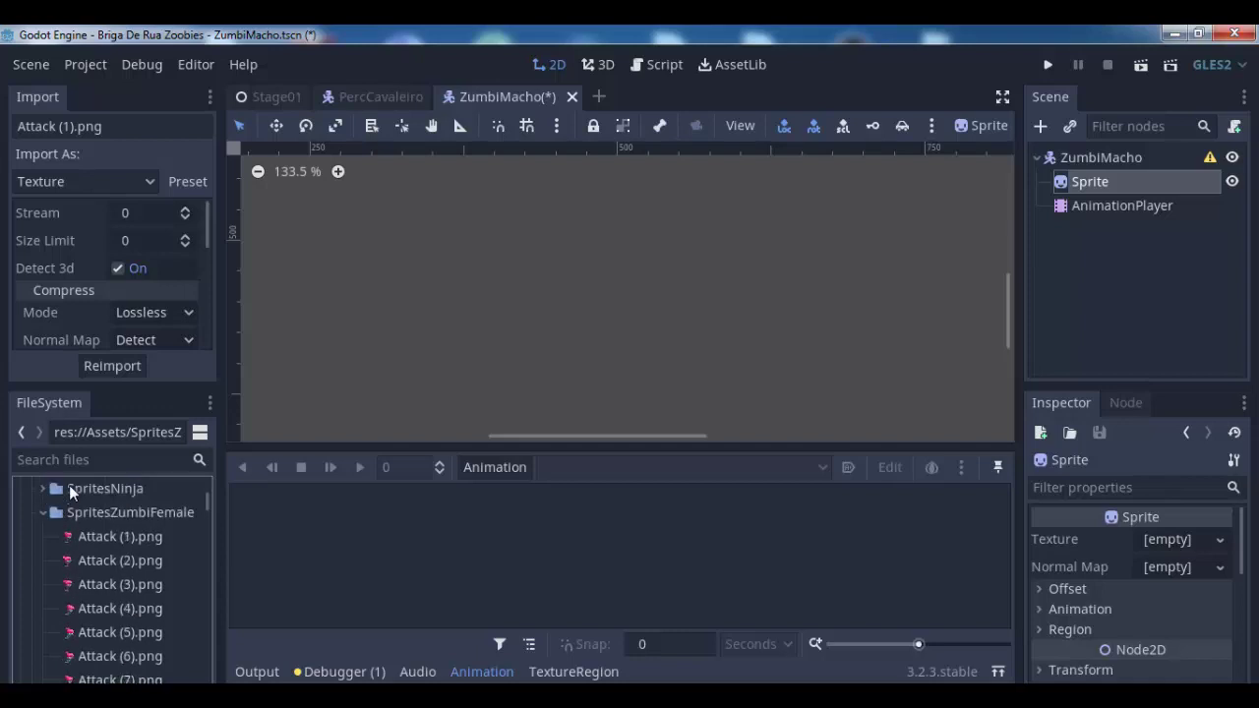
left_click(49, 486)
scroll(170, 549, "down", 2)
scroll(170, 549, "down", 1)
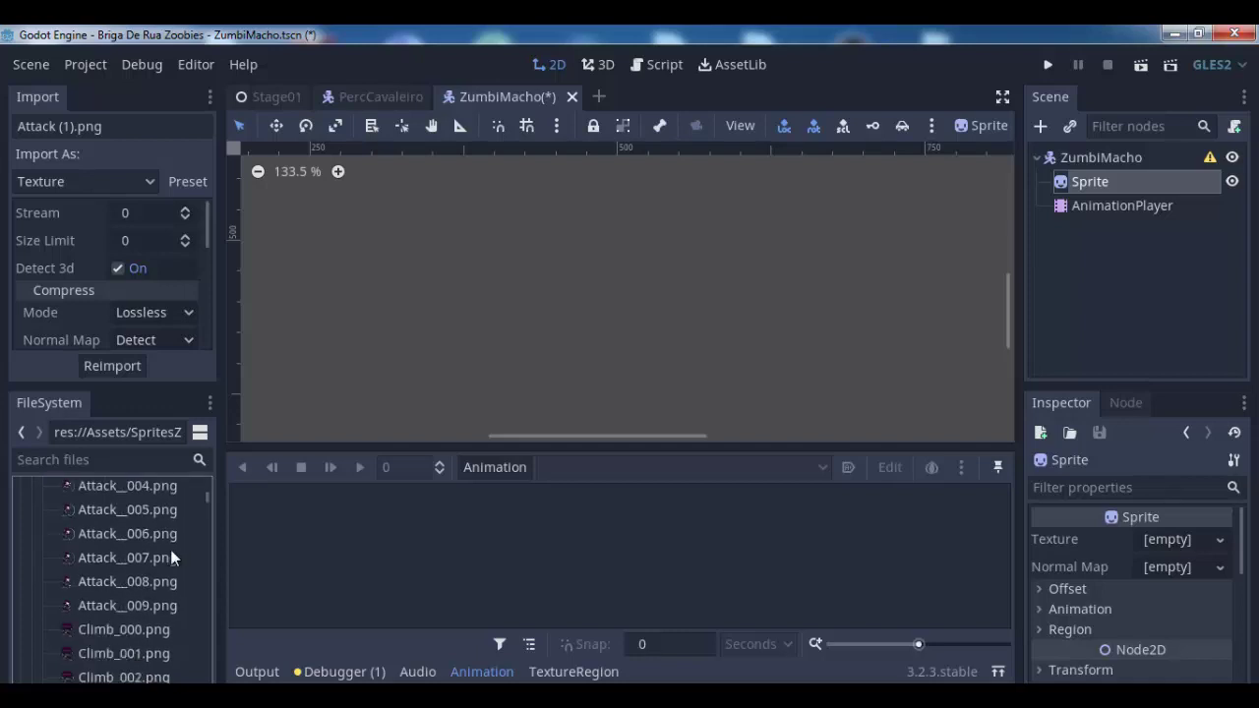
scroll(170, 549, "down", 3)
scroll(142, 600, "down", 1)
scroll(143, 600, "down", 3)
scroll(143, 600, "down", 2)
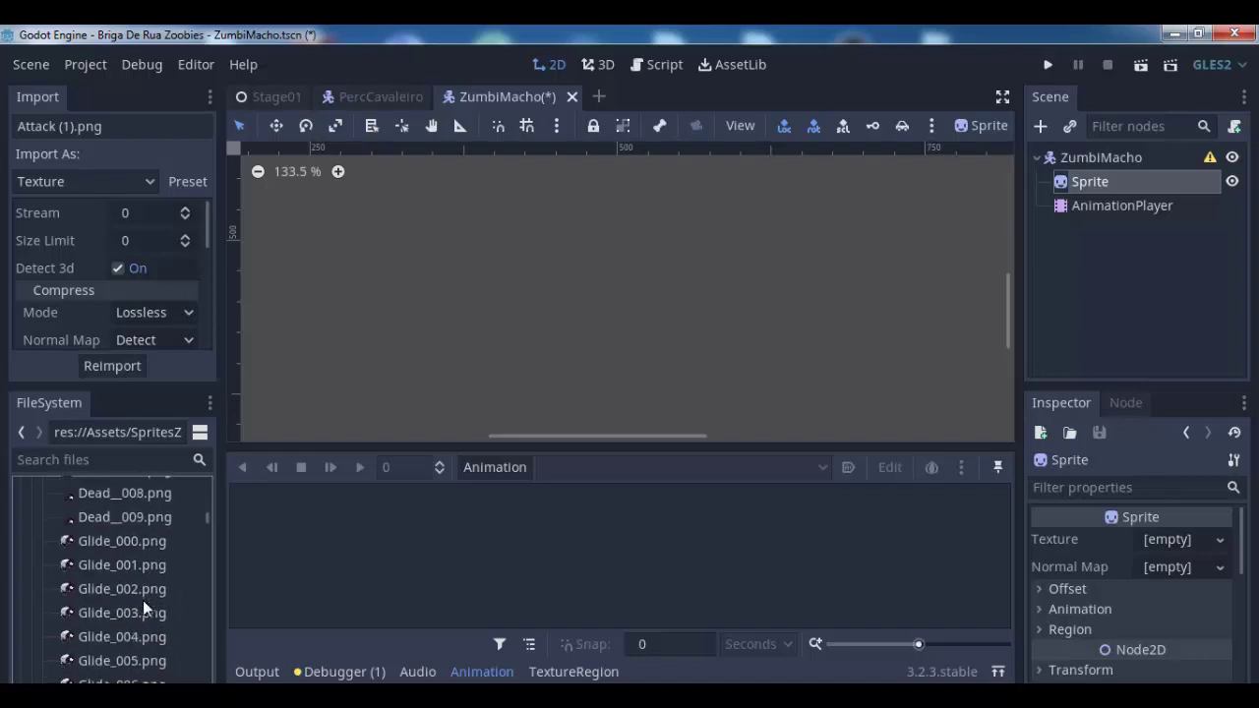
scroll(143, 600, "down", 1)
scroll(142, 600, "down", 2)
scroll(143, 600, "down", 2)
scroll(142, 600, "down", 4)
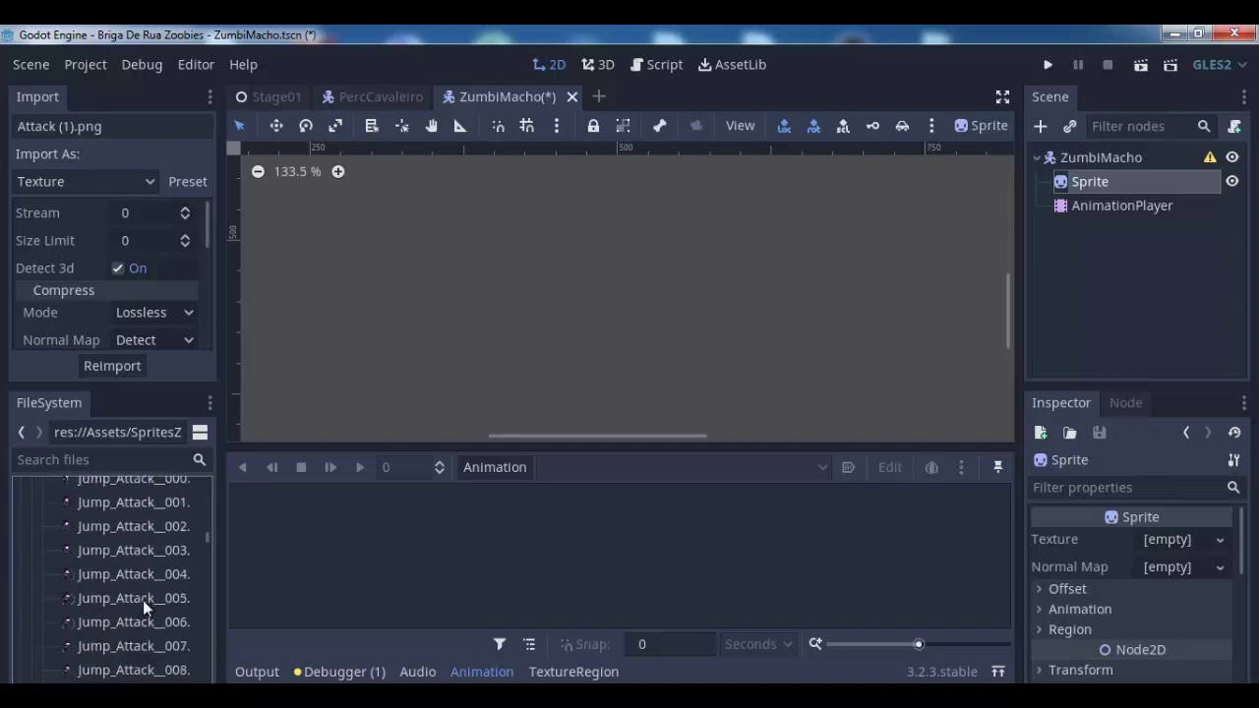
scroll(143, 600, "down", 2)
scroll(142, 600, "down", 2)
scroll(143, 600, "down", 3)
scroll(157, 614, "down", 2)
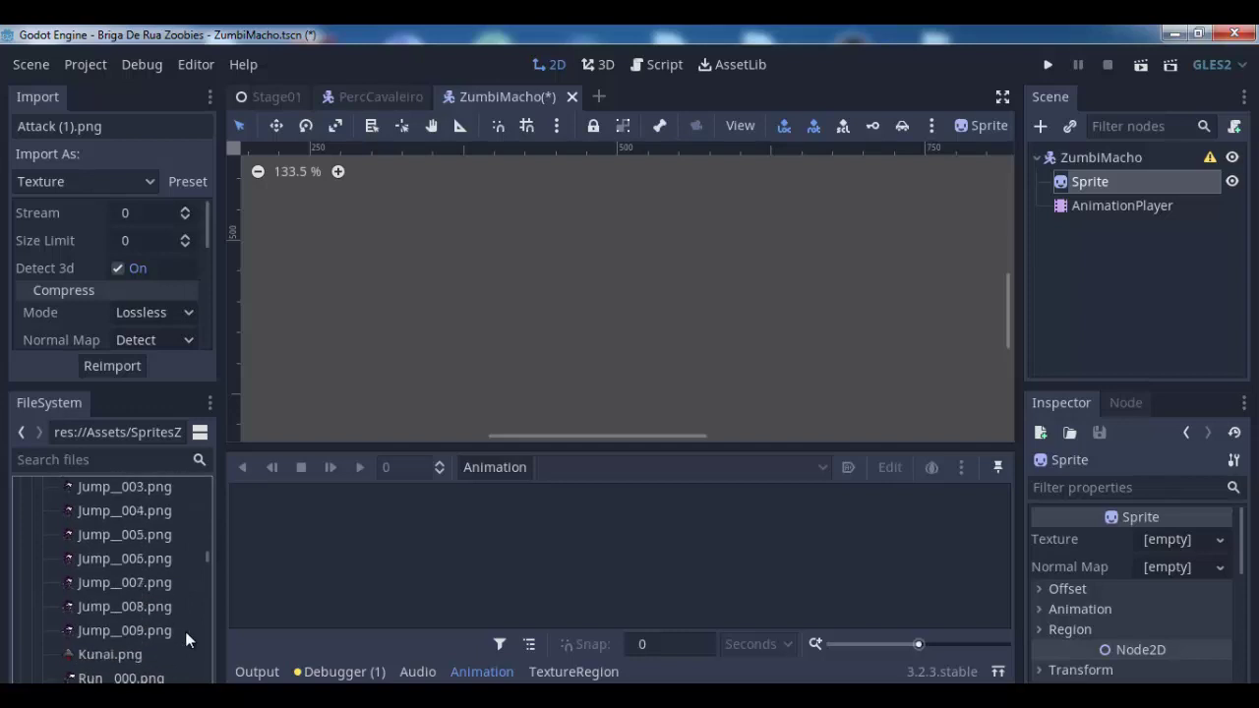
left_click_drag(210, 558, 187, 668)
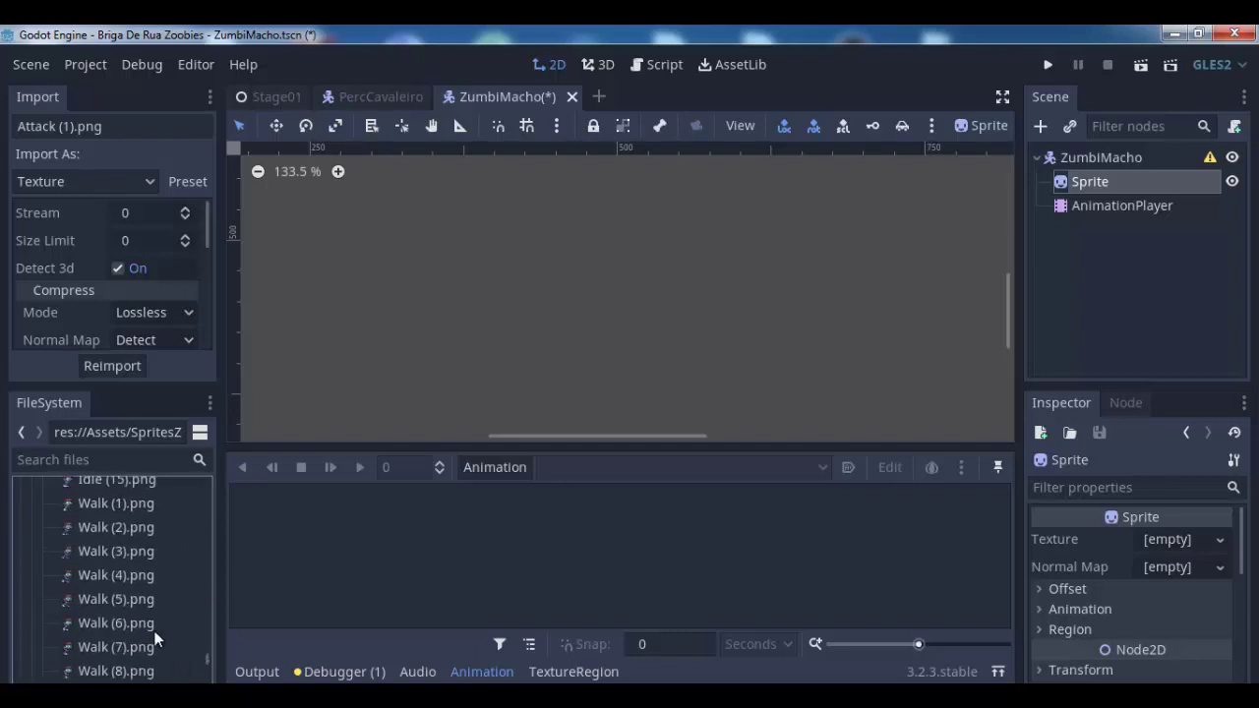
Browse up and down the FileSystem sprite listings to locate the Idle (1).png frame
scroll(154, 635, "down", 1)
scroll(142, 622, "up", 1)
scroll(140, 613, "up", 2)
scroll(141, 612, "up", 1)
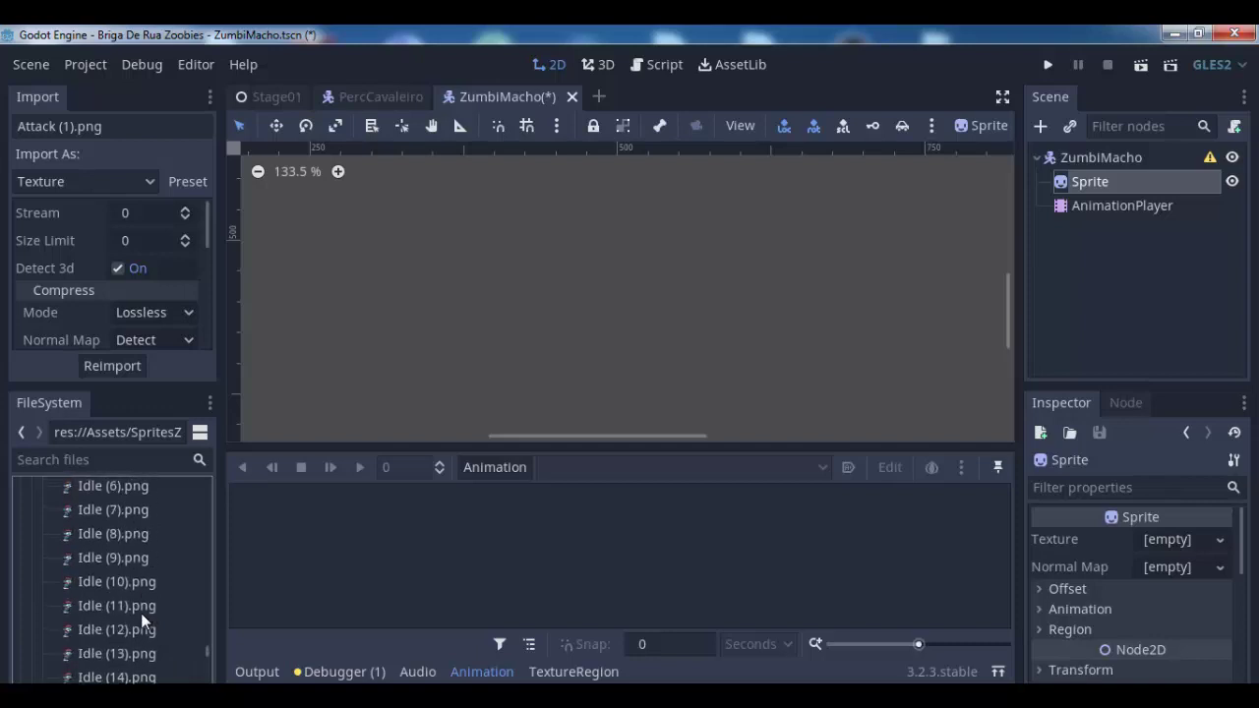
scroll(140, 613, "up", 3)
scroll(140, 613, "up", 2)
scroll(140, 613, "up", 4)
scroll(141, 612, "up", 3)
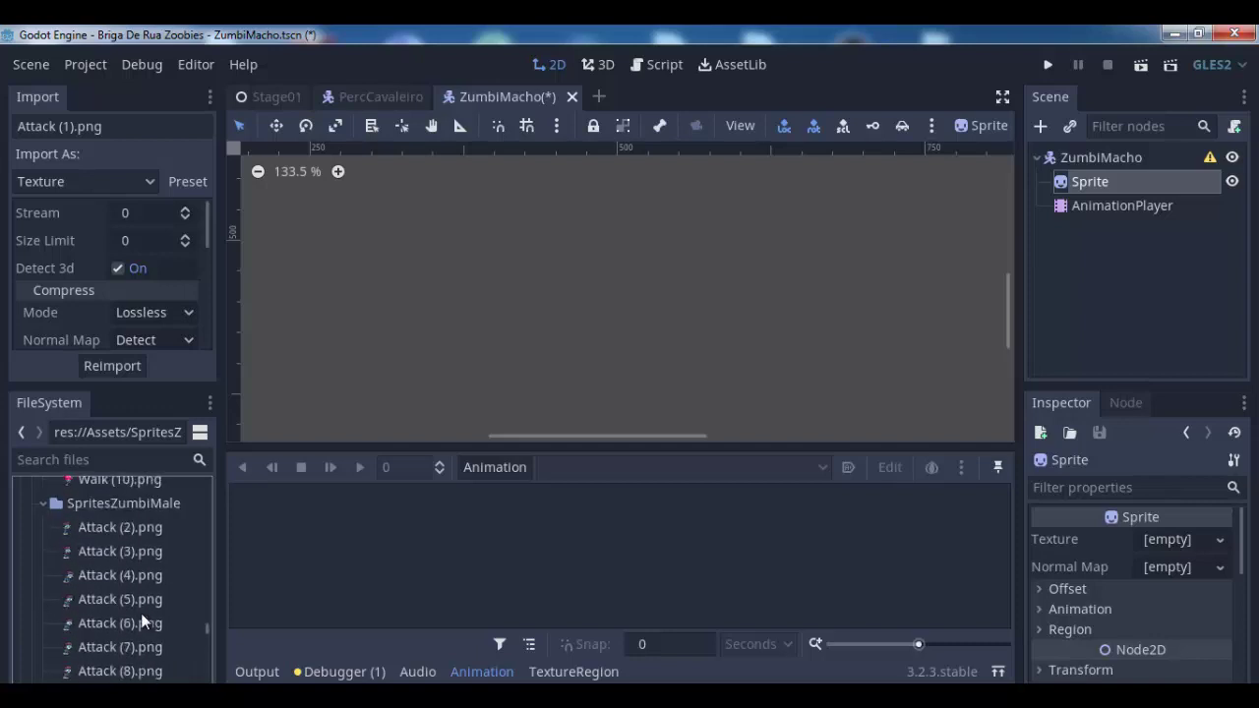
scroll(140, 612, "up", 2)
scroll(141, 612, "up", 2)
scroll(140, 612, "up", 1)
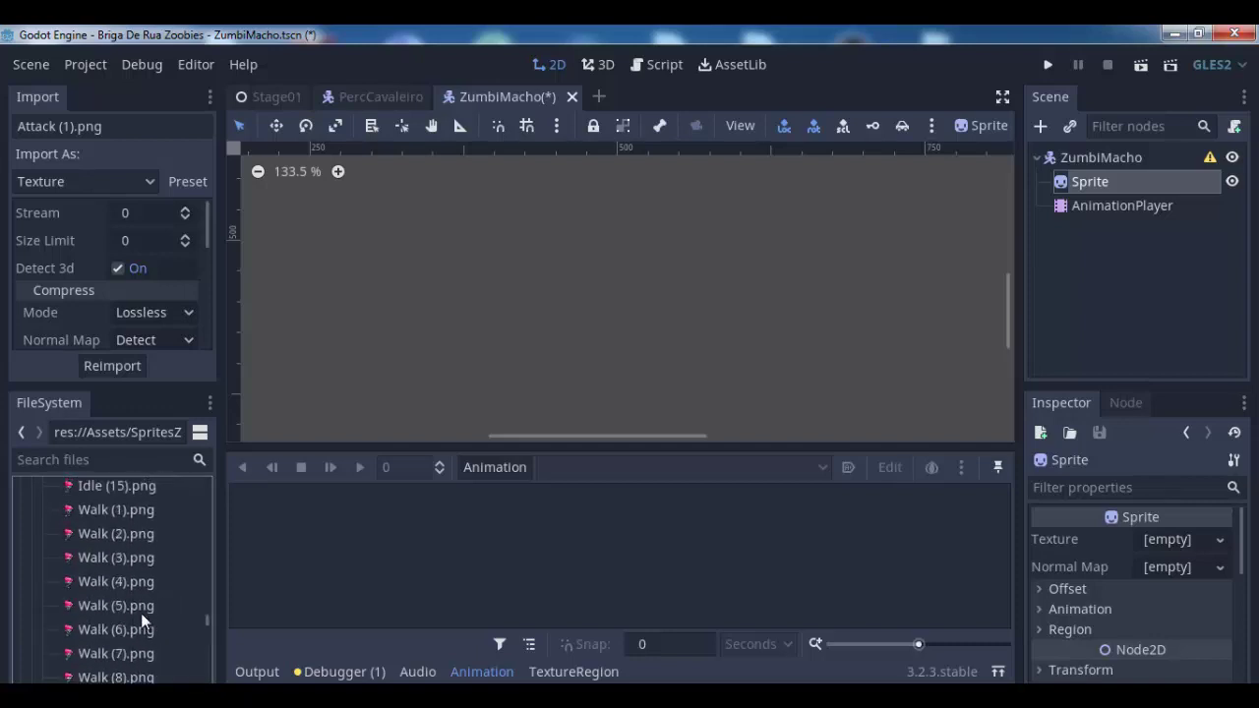
scroll(140, 613, "up", 2)
scroll(141, 613, "down", 3)
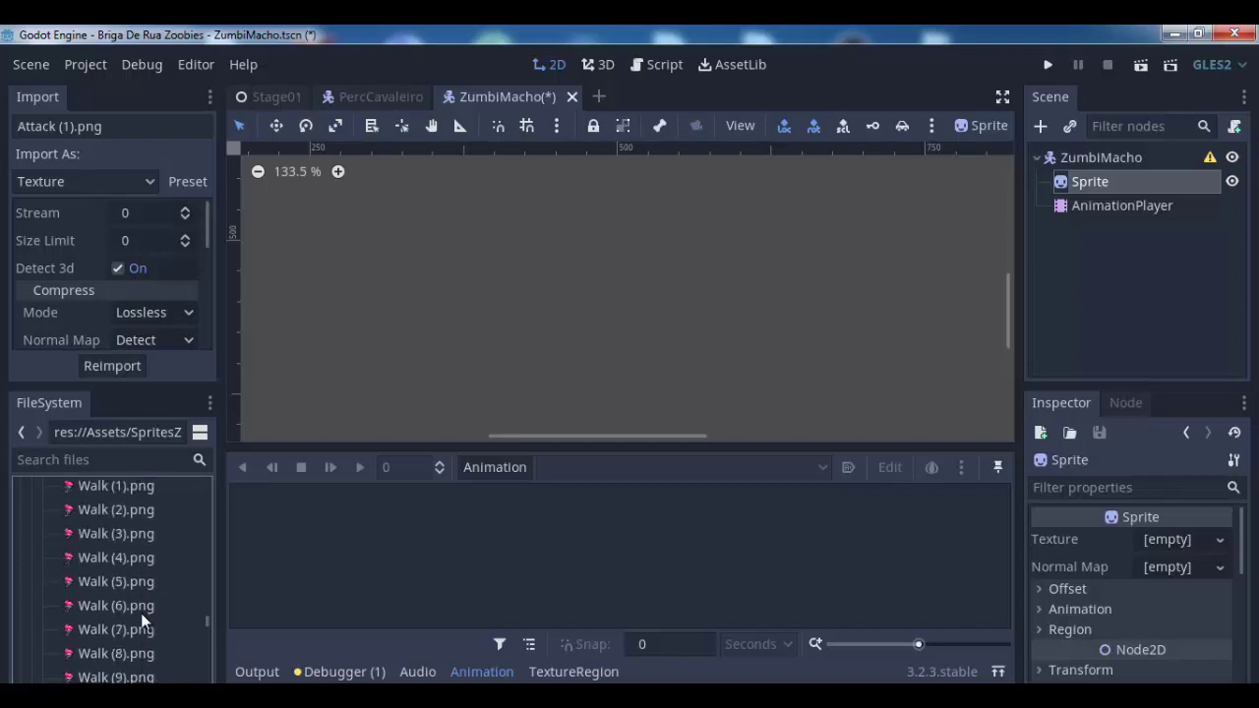
scroll(140, 613, "down", 2)
scroll(141, 612, "up", 2)
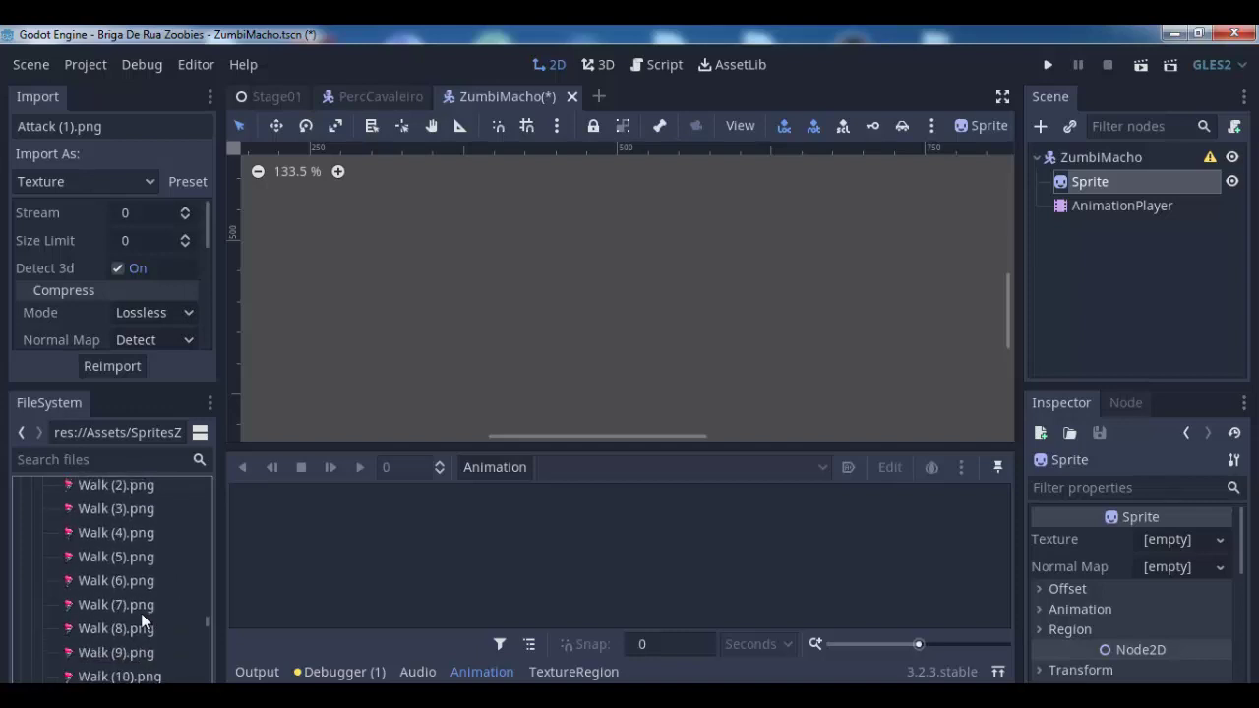
scroll(140, 613, "up", 1)
scroll(137, 611, "down", 2)
scroll(137, 611, "down", 1)
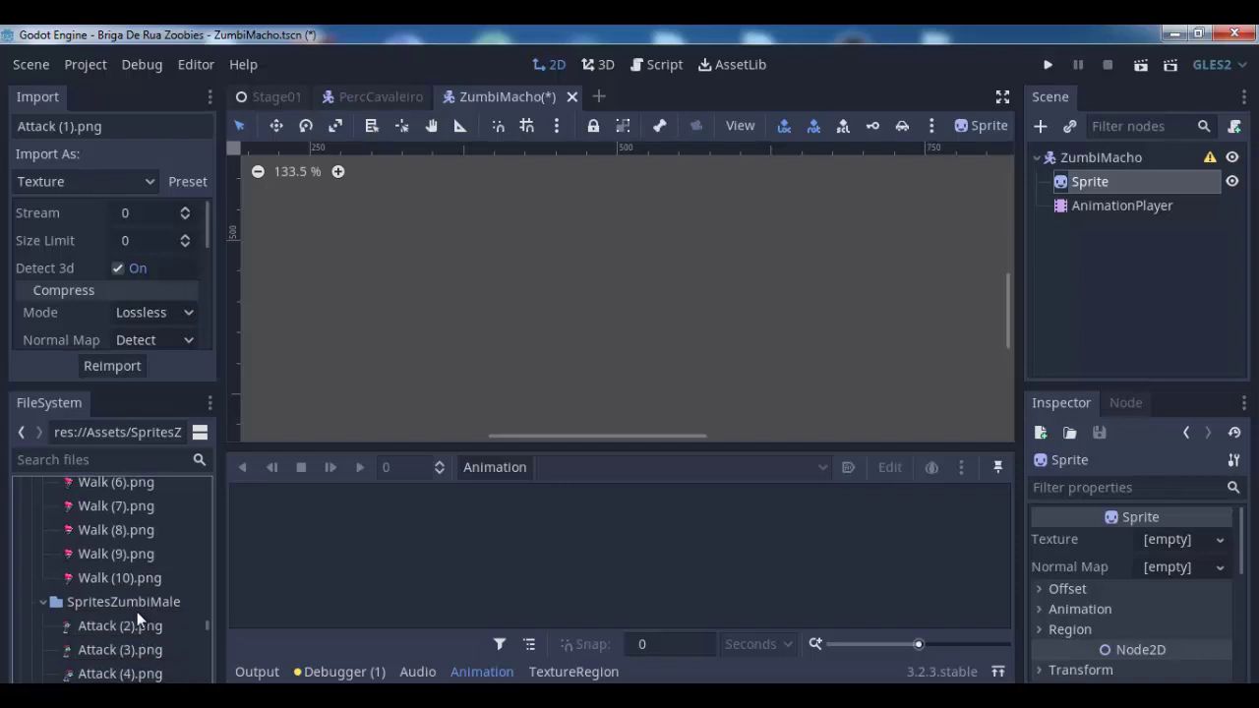
scroll(137, 611, "up", 4)
scroll(136, 611, "up", 2)
scroll(137, 612, "up", 3)
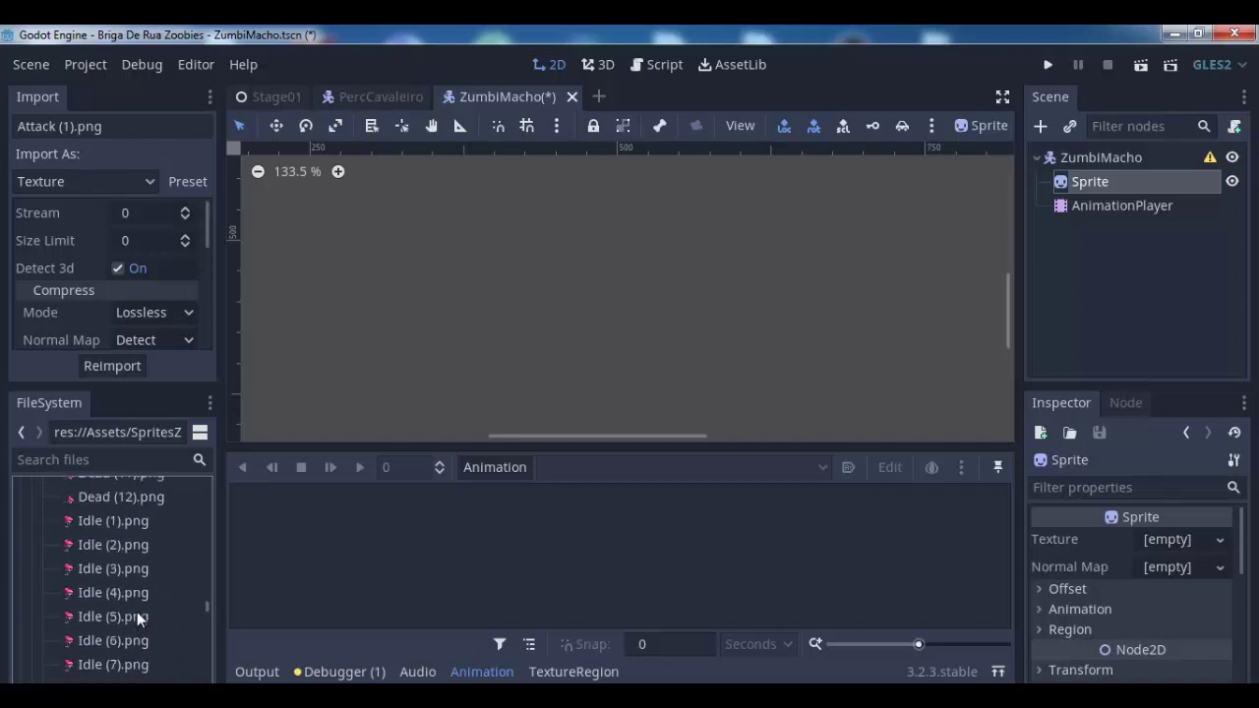
scroll(136, 612, "up", 3)
scroll(137, 612, "up", 2)
scroll(137, 611, "up", 1)
scroll(137, 612, "up", 2)
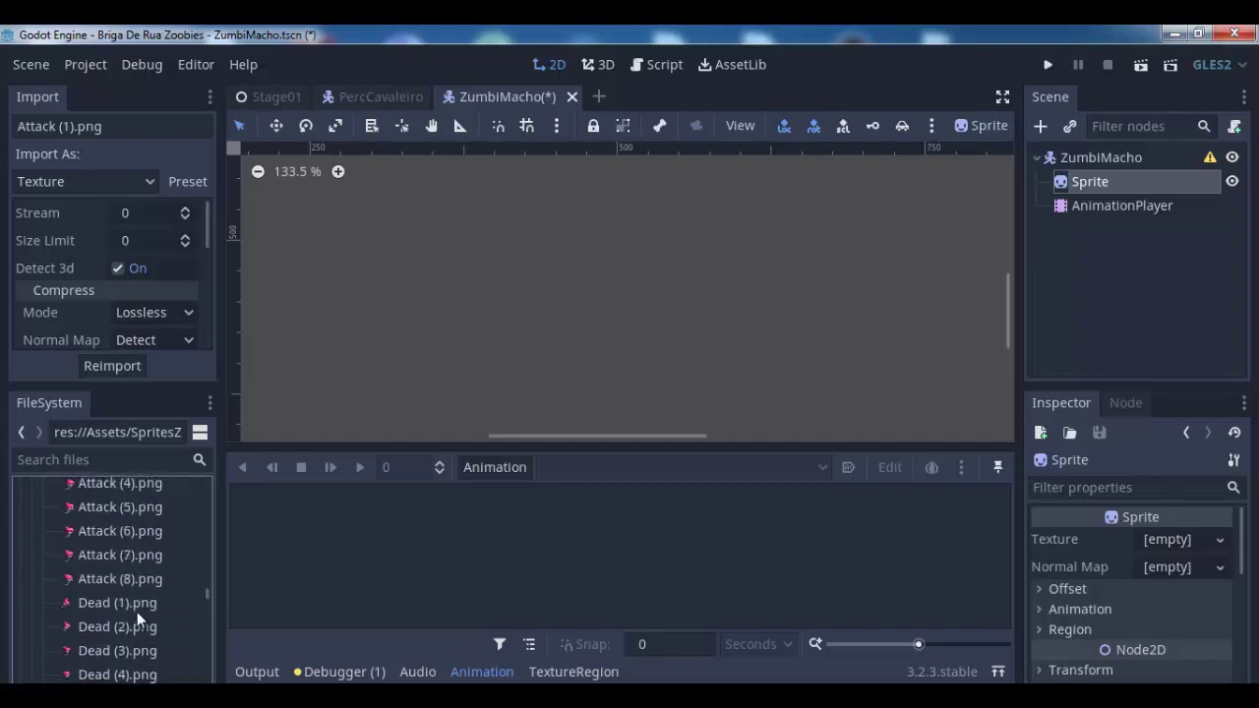
scroll(137, 612, "up", 5)
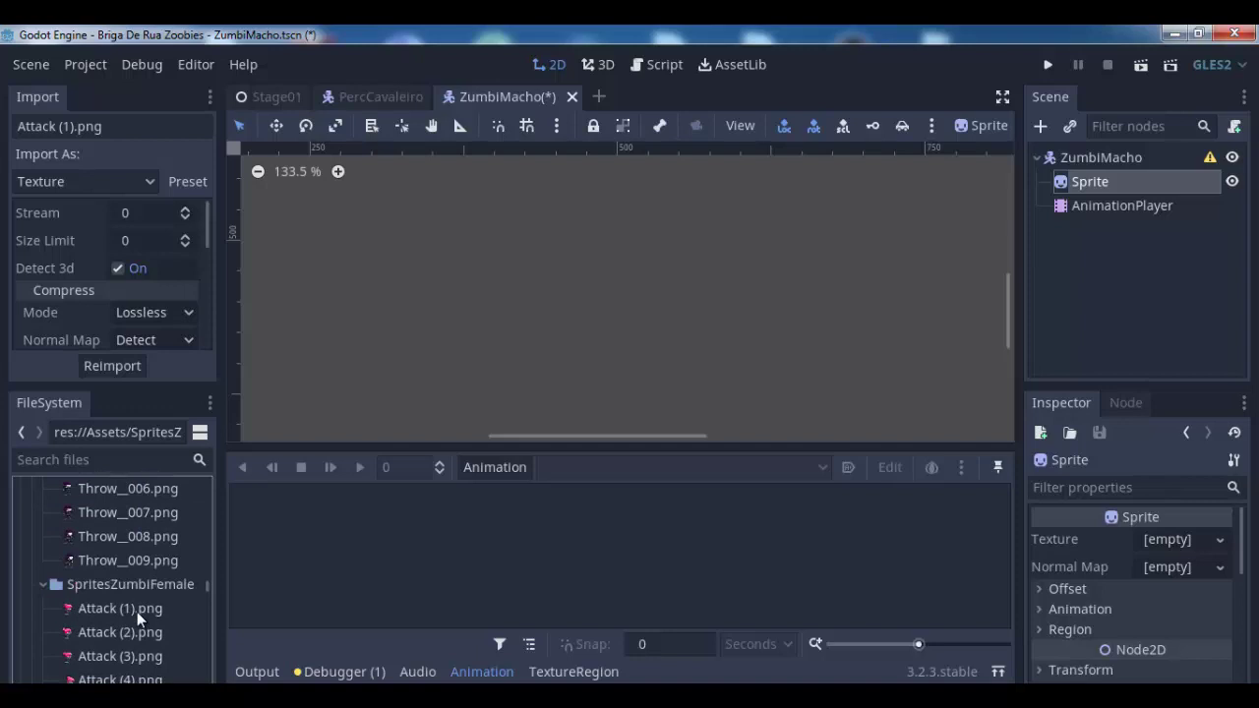
scroll(136, 612, "down", 1)
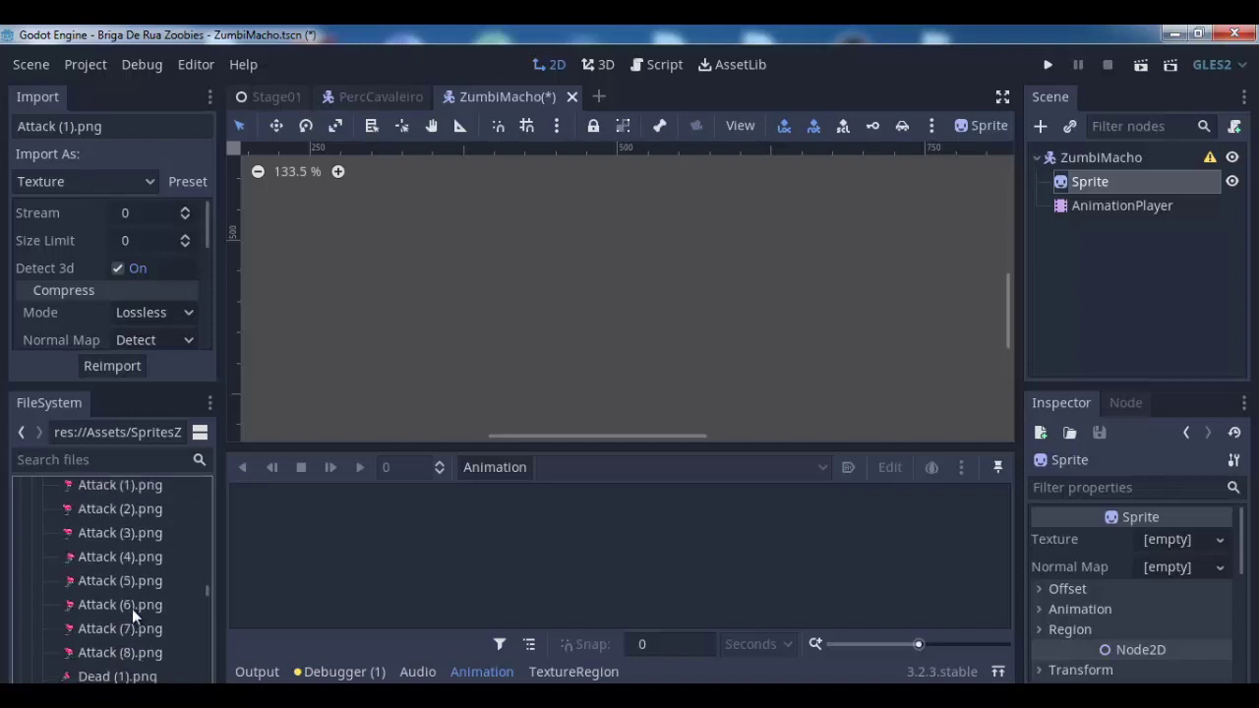
scroll(135, 609, "down", 2)
scroll(139, 609, "down", 3)
scroll(140, 609, "down", 2)
scroll(140, 609, "down", 2)
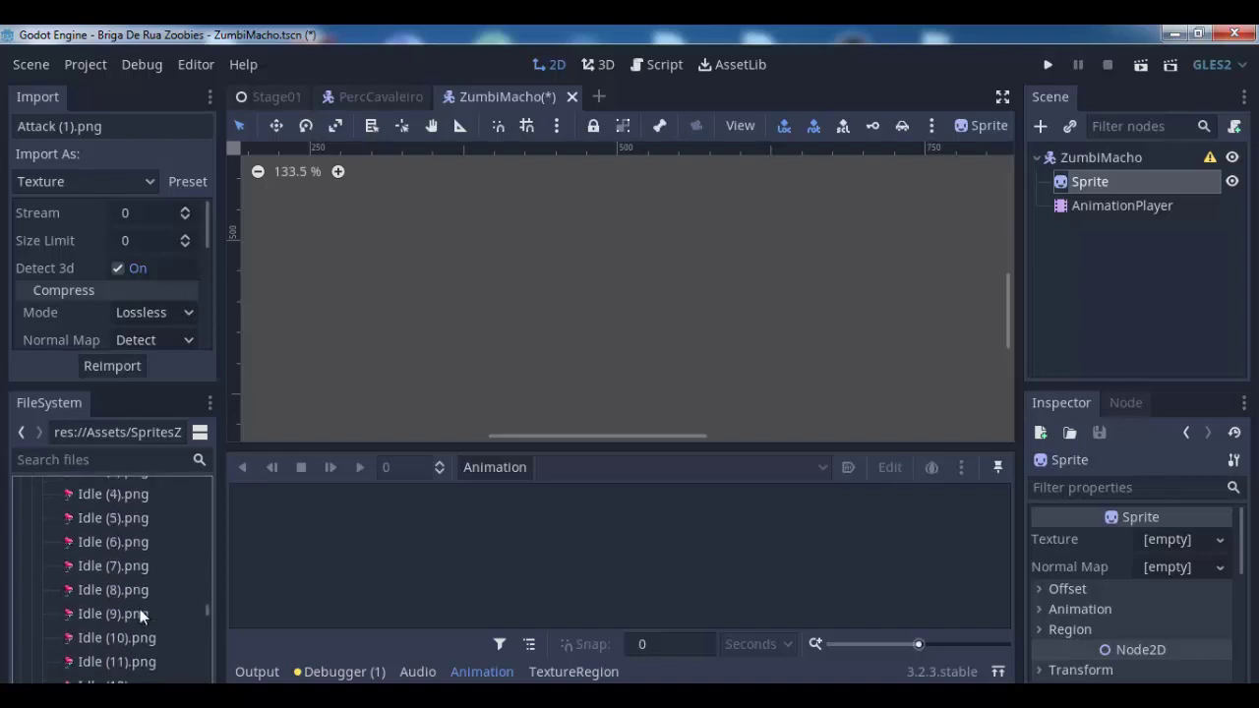
scroll(140, 609, "down", 2)
scroll(140, 609, "down", 3)
scroll(139, 609, "down", 2)
scroll(139, 608, "down", 2)
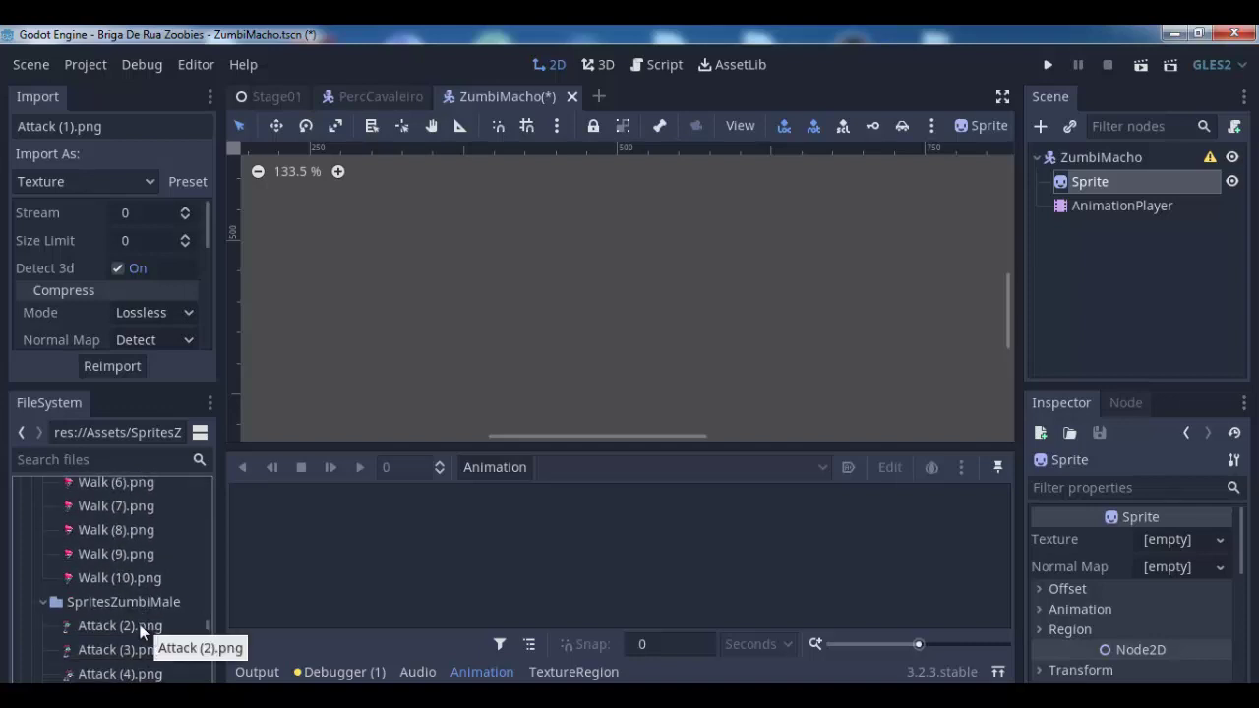
scroll(140, 624, "up", 2)
scroll(140, 625, "up", 3)
scroll(139, 624, "up", 2)
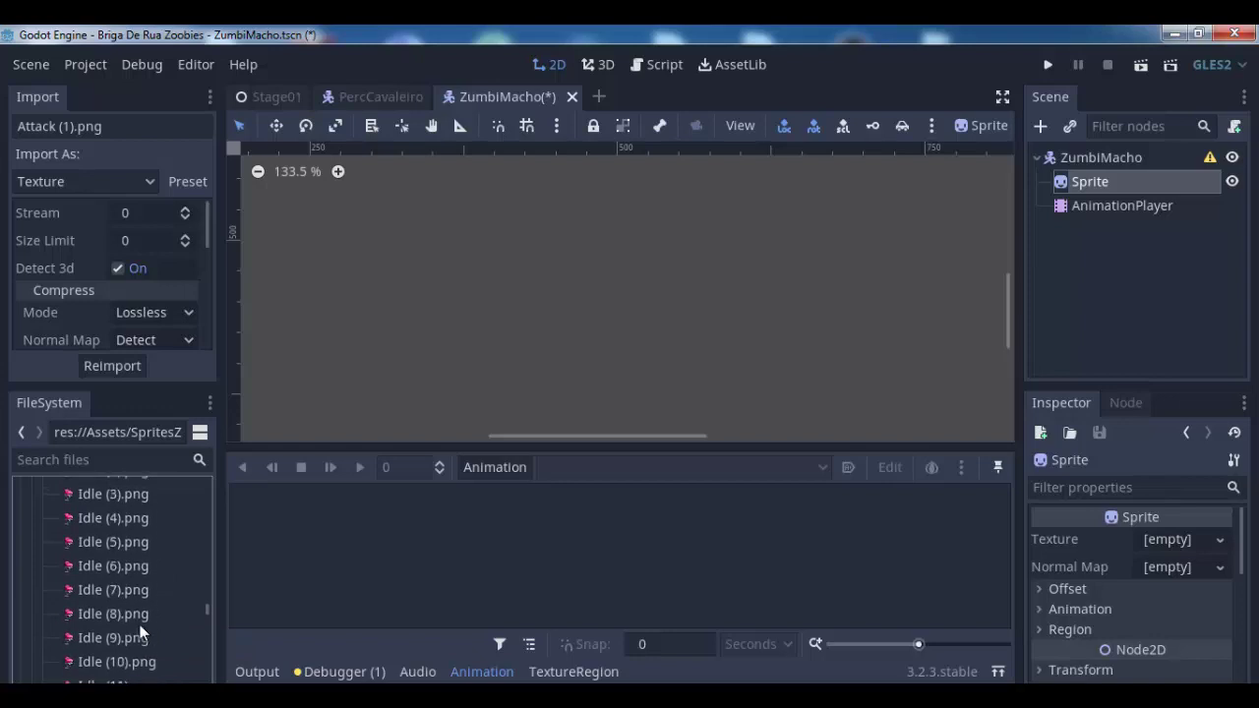
scroll(139, 625, "up", 2)
scroll(140, 624, "up", 2)
scroll(140, 624, "up", 1)
scroll(140, 625, "up", 2)
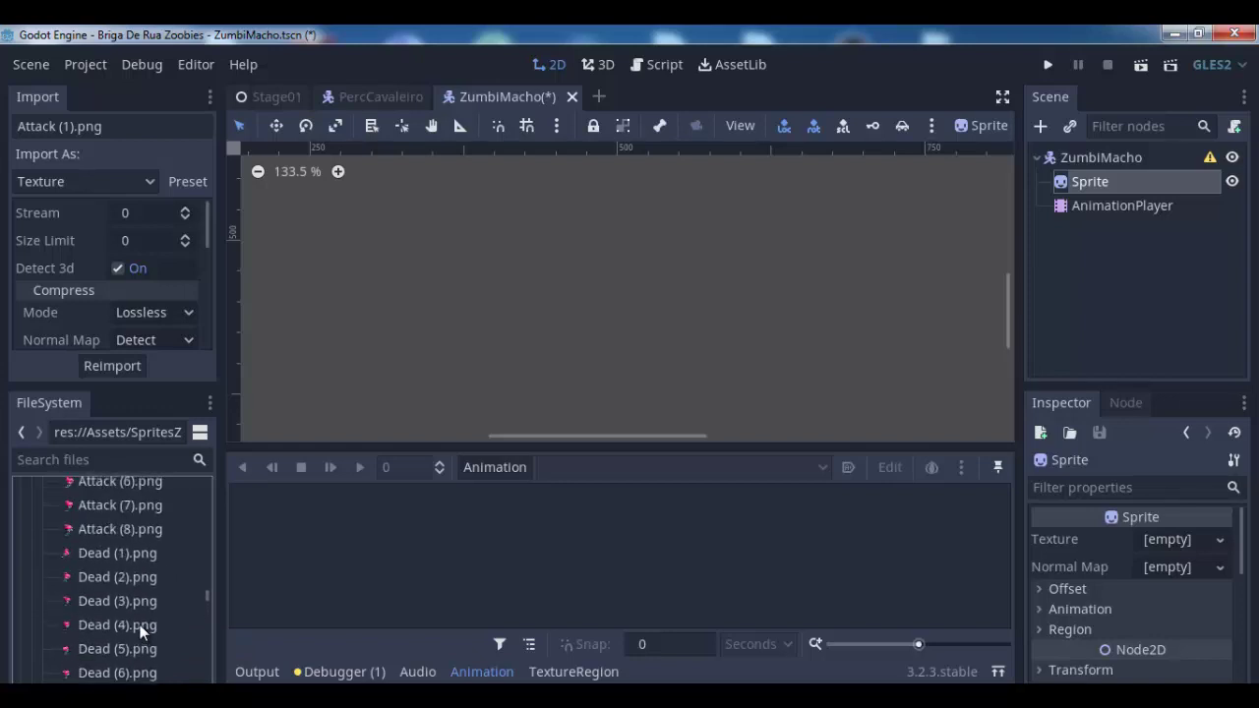
scroll(140, 625, "up", 2)
scroll(139, 624, "up", 1)
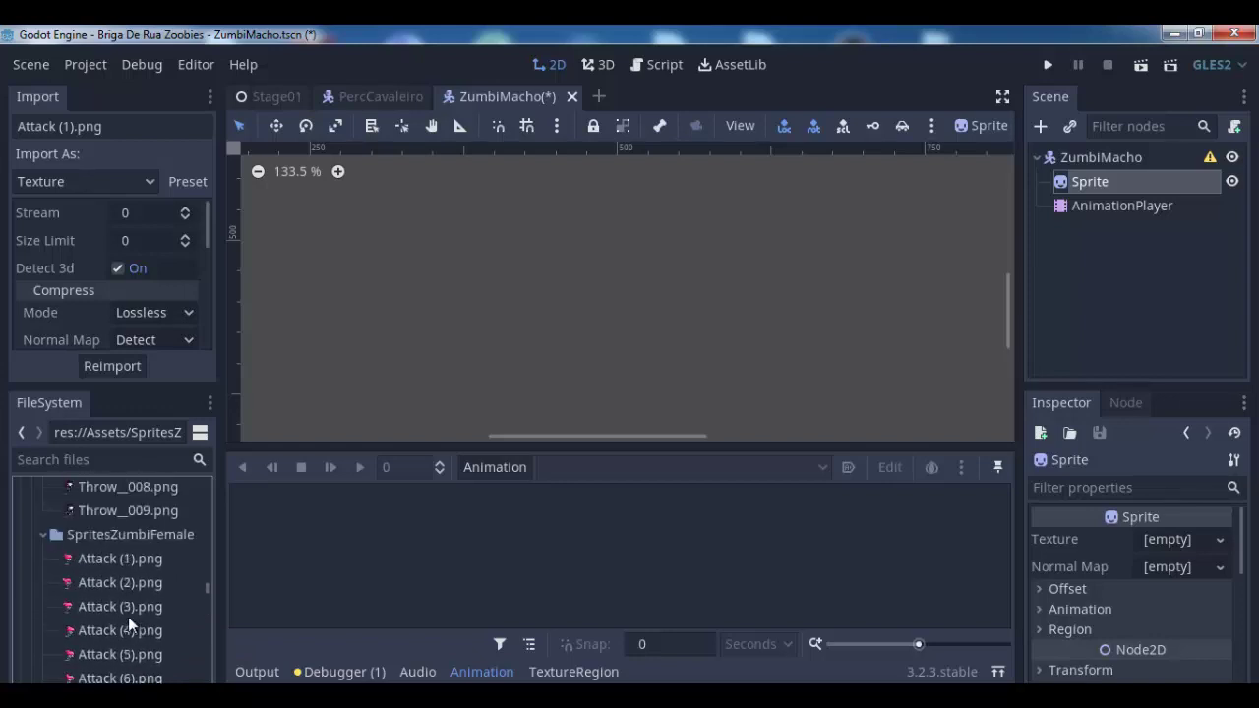
scroll(113, 569, "down", 1)
scroll(113, 569, "down", 2)
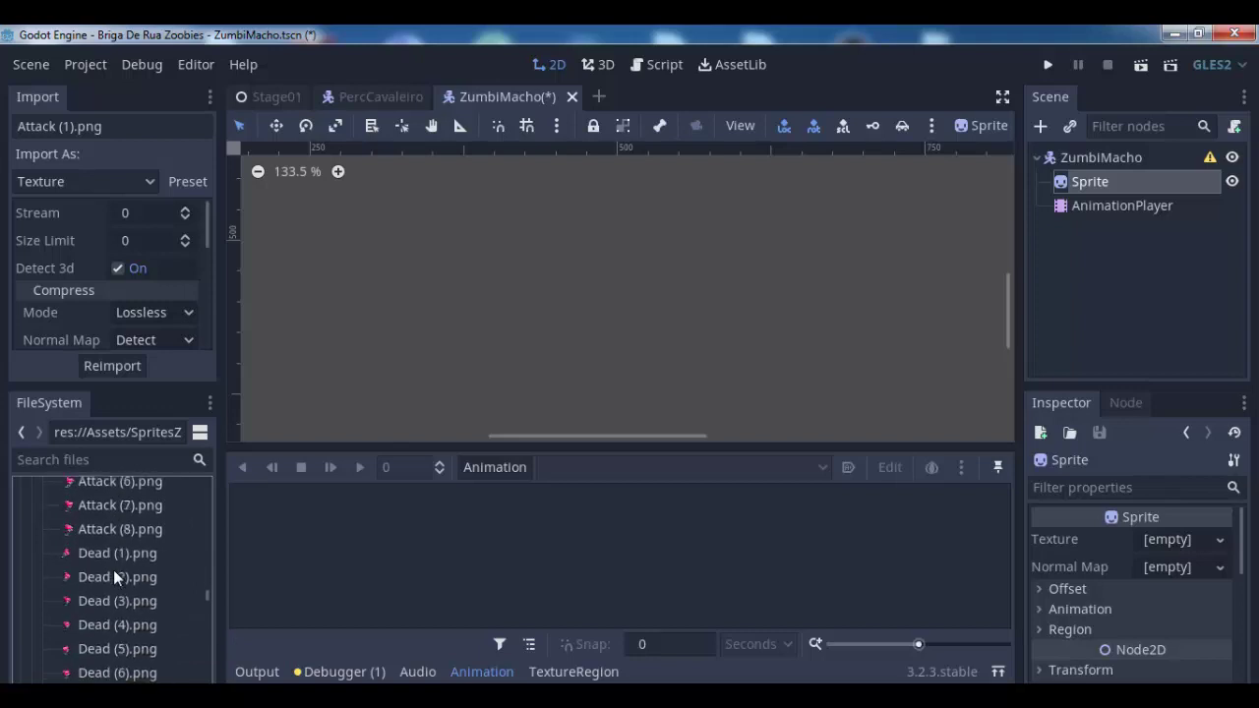
scroll(113, 570, "down", 3)
scroll(113, 570, "down", 2)
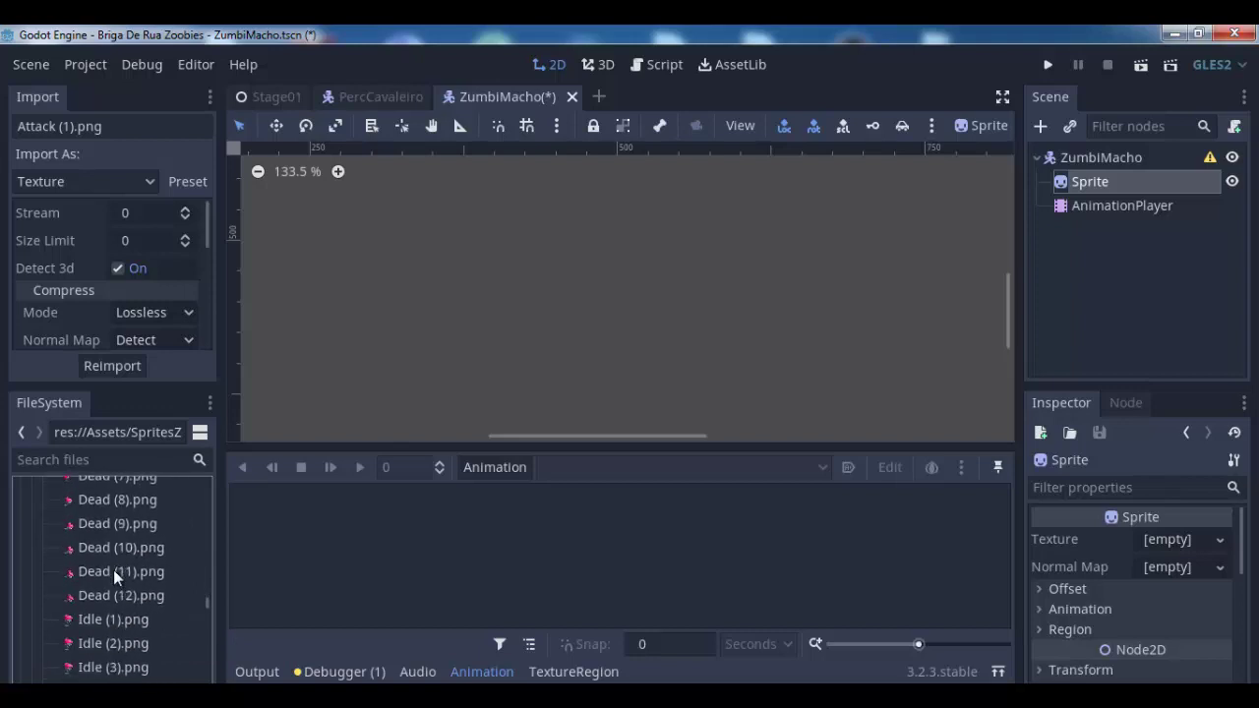
scroll(113, 570, "down", 4)
scroll(113, 569, "down", 4)
scroll(113, 569, "down", 4)
scroll(113, 569, "down", 3)
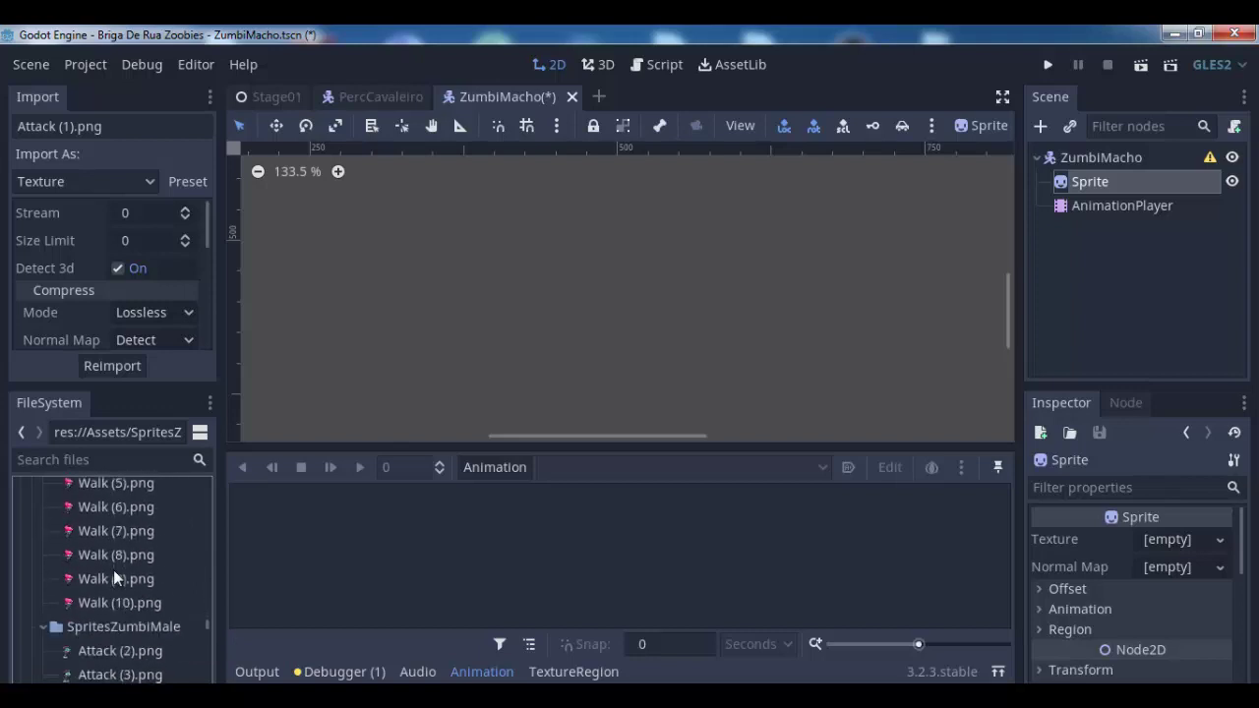
scroll(113, 570, "down", 5)
scroll(113, 570, "down", 5)
scroll(113, 570, "down", 5)
scroll(113, 569, "down", 3)
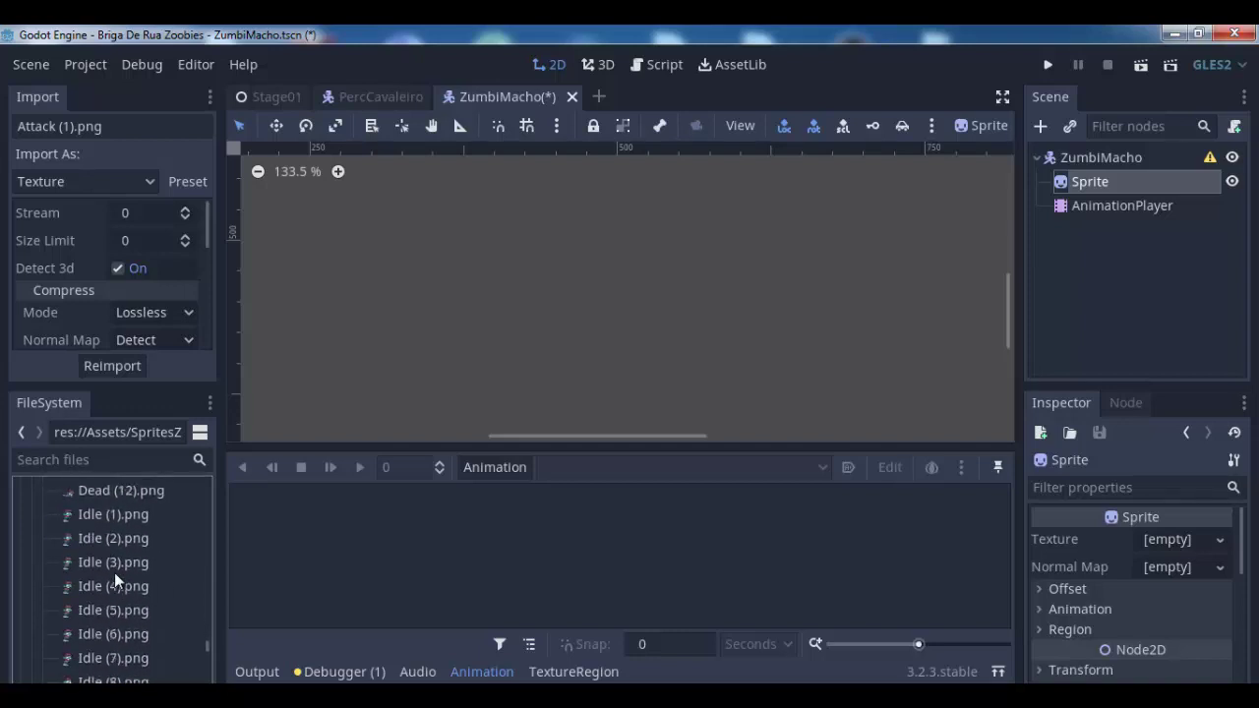
scroll(114, 573, "down", 5)
scroll(115, 572, "down", 4)
scroll(114, 573, "down", 3)
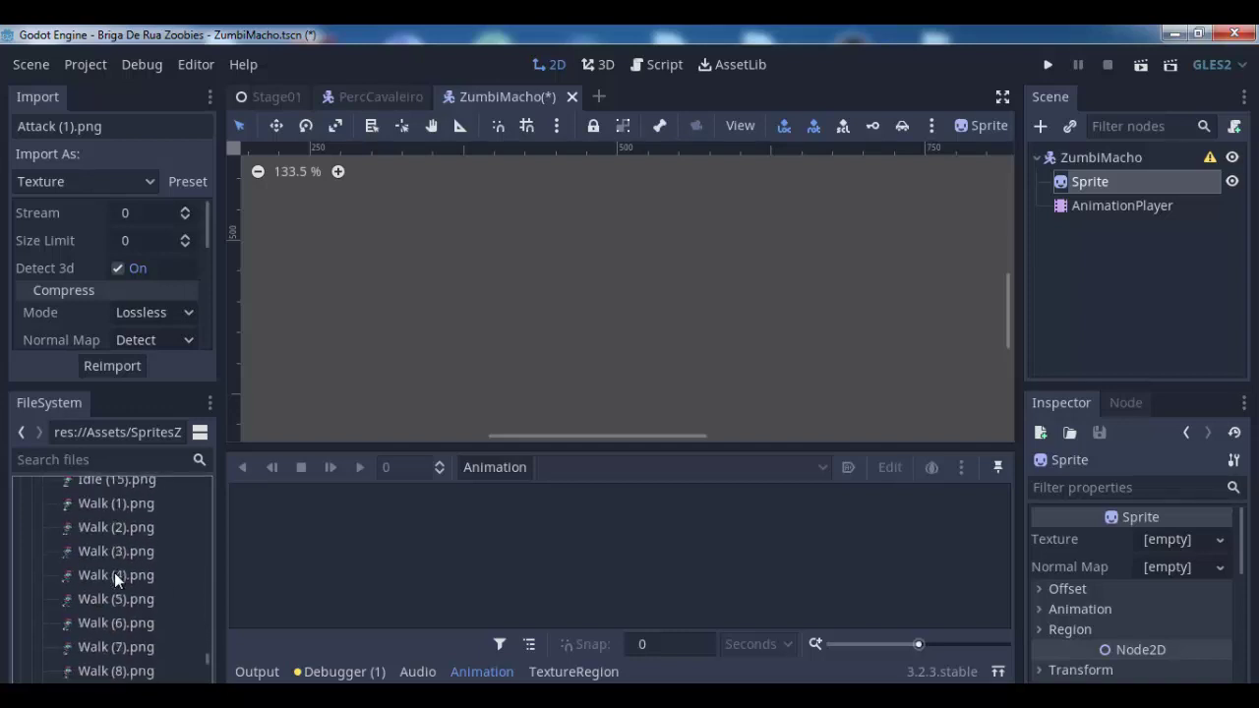
scroll(114, 572, "down", 3)
scroll(115, 572, "up", 3)
scroll(115, 572, "up", 5)
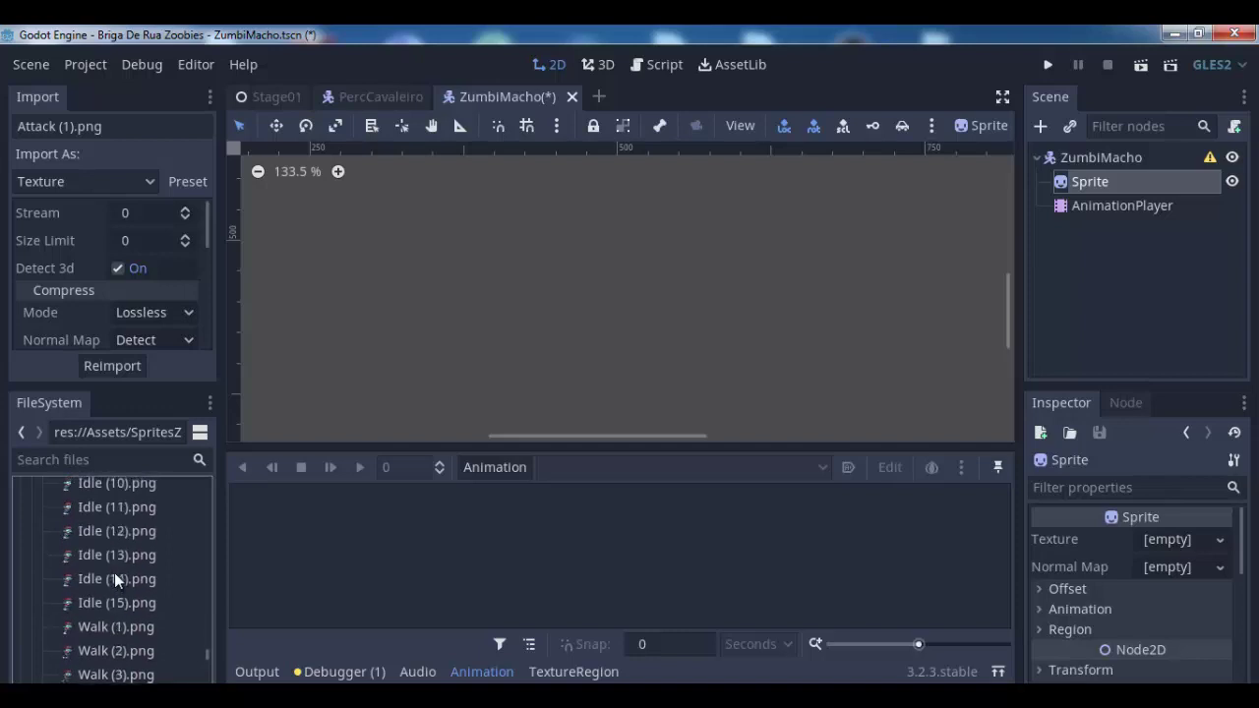
scroll(114, 573, "up", 2)
scroll(114, 572, "up", 2)
scroll(114, 572, "up", 3)
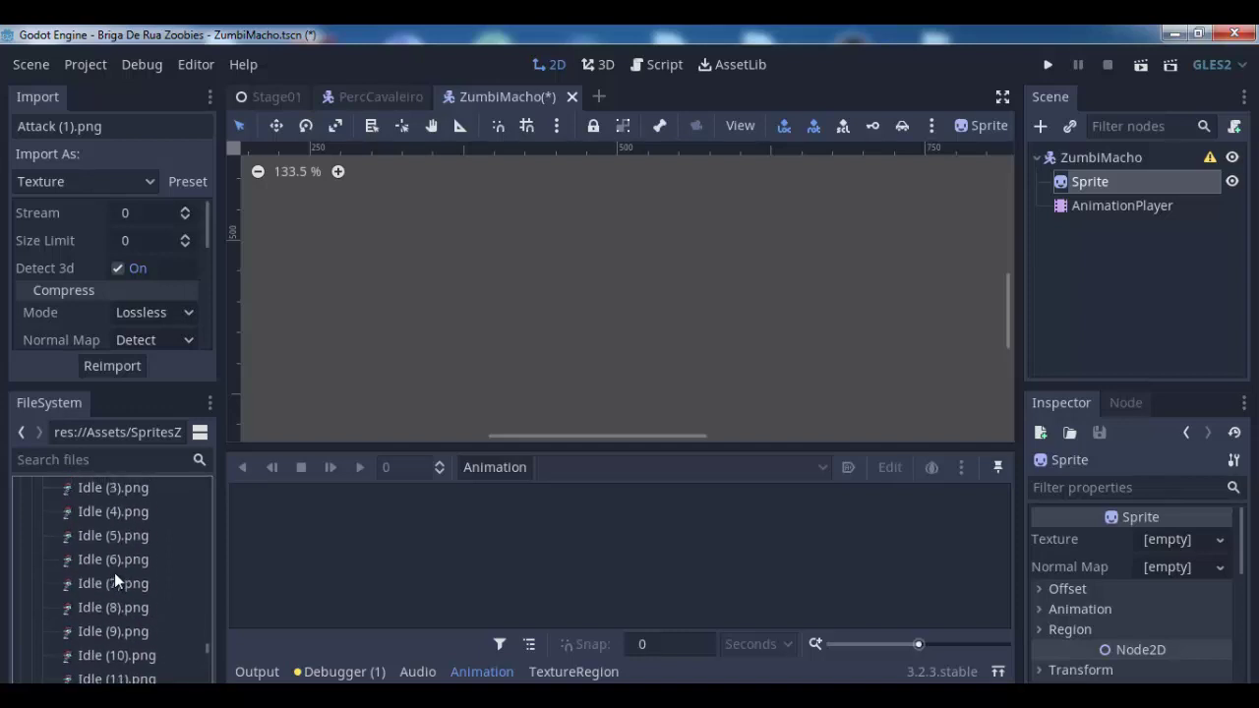
scroll(114, 572, "up", 3)
Set Idle (1).png as the Sprite's texture and zoom out to 44.5% to show the whole zombie
left_click(92, 513)
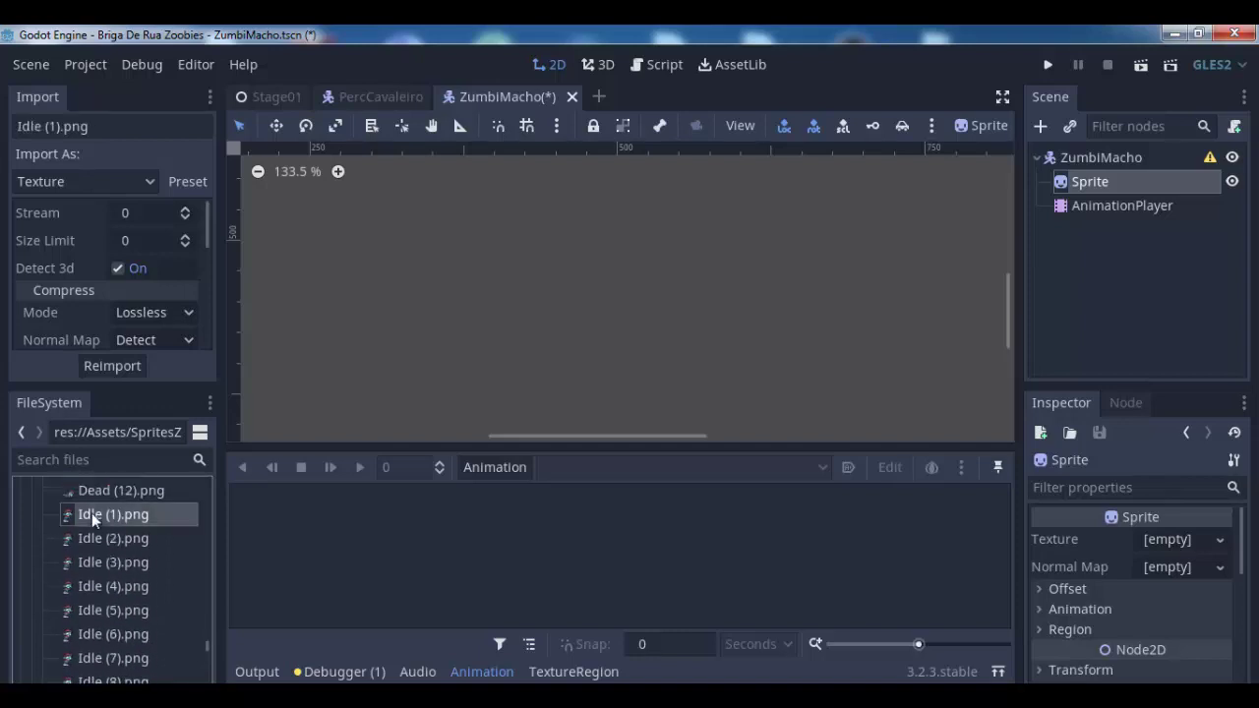
left_click_drag(84, 521, 1180, 541)
scroll(590, 309, "down", 1)
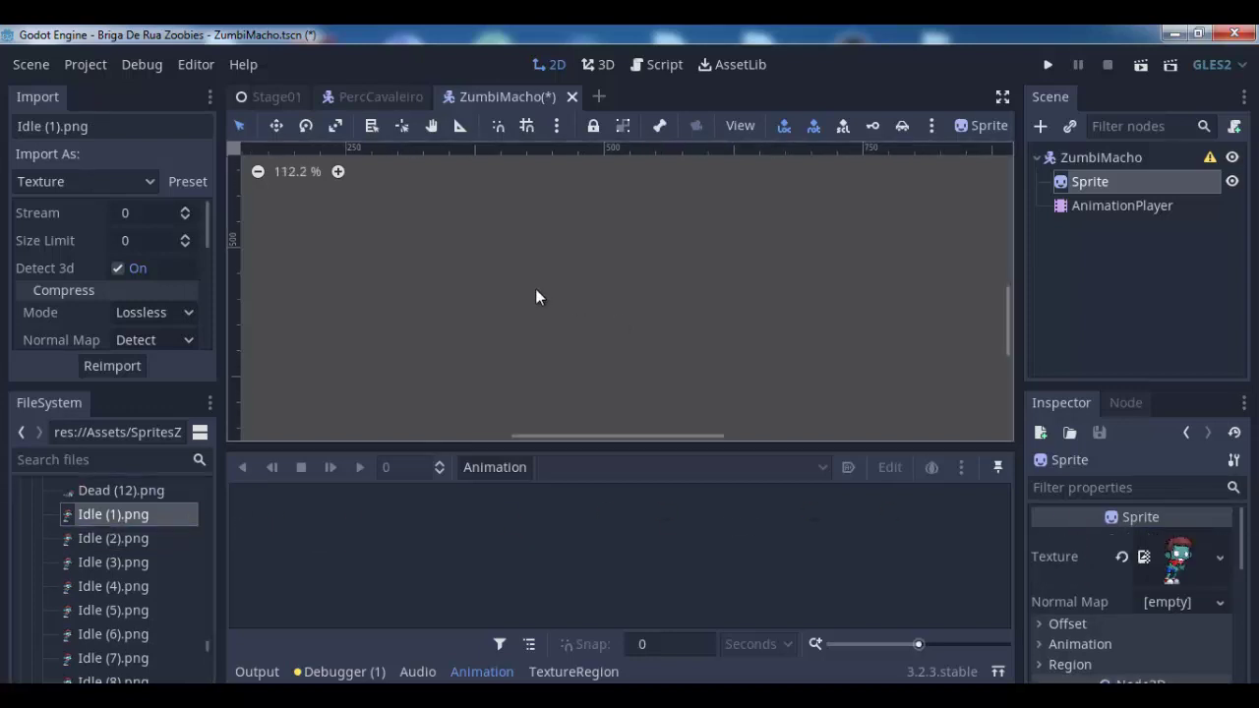
scroll(535, 288, "down", 2)
scroll(529, 354, "down", 5)
scroll(530, 360, "down", 4)
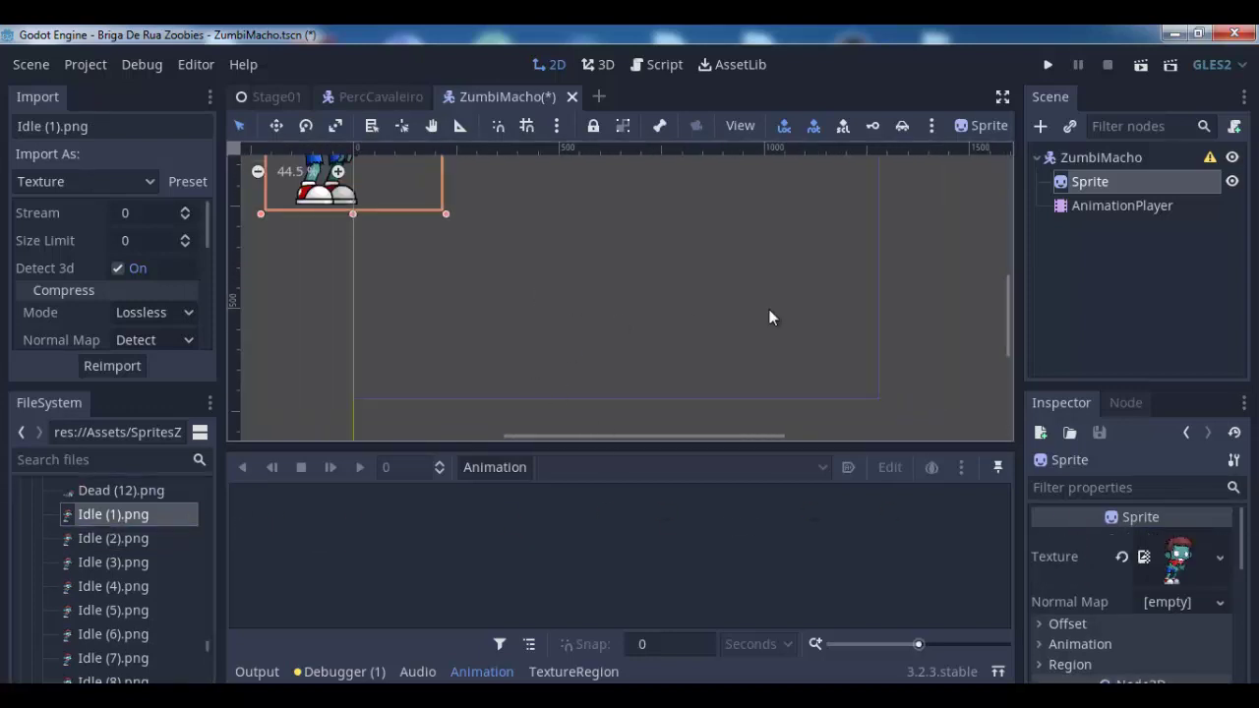
left_click_drag(1005, 325, 998, 294)
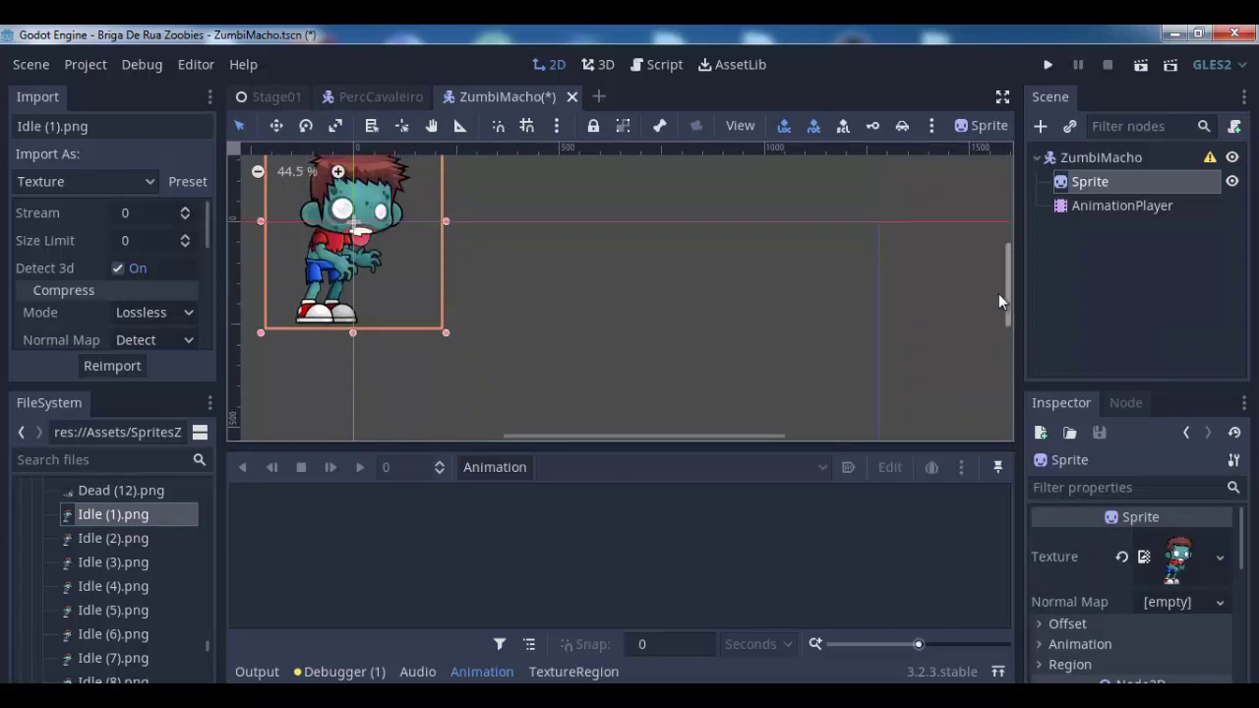
scroll(1034, 577, "down", 2)
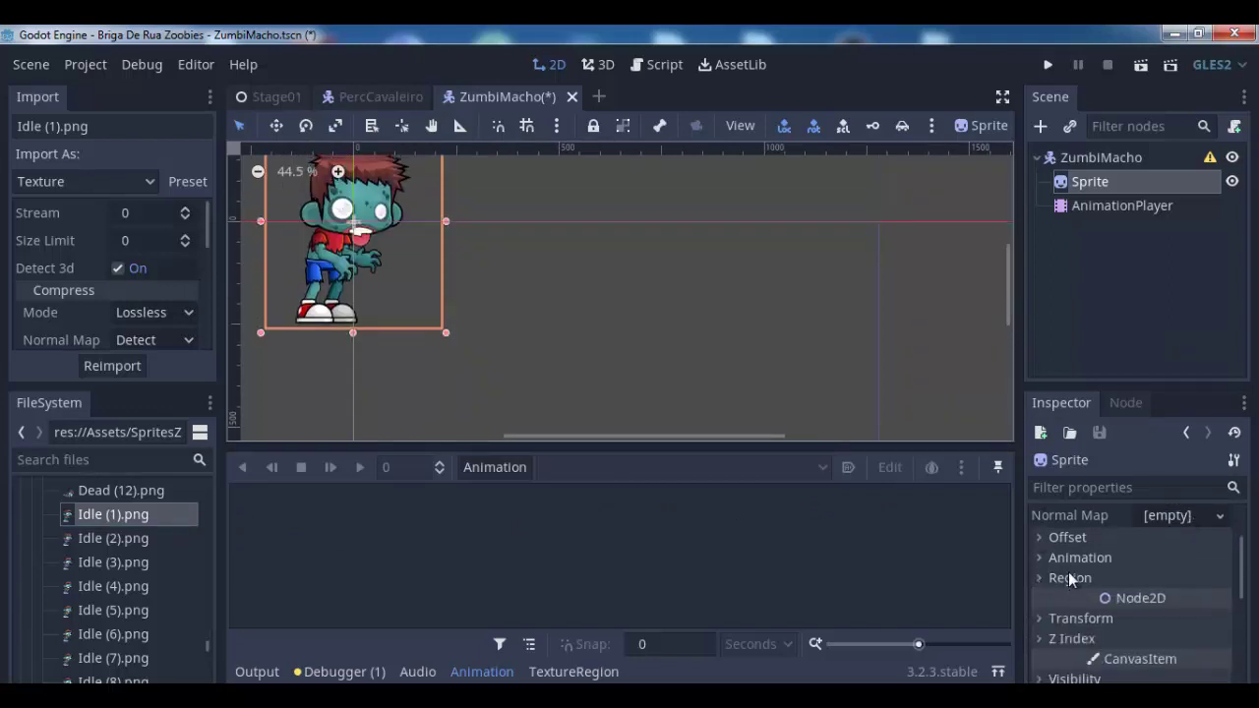
In the Sprite's Transform section, enter 0.3 for Scale x and 0.3 for Scale y
left_click(1044, 613)
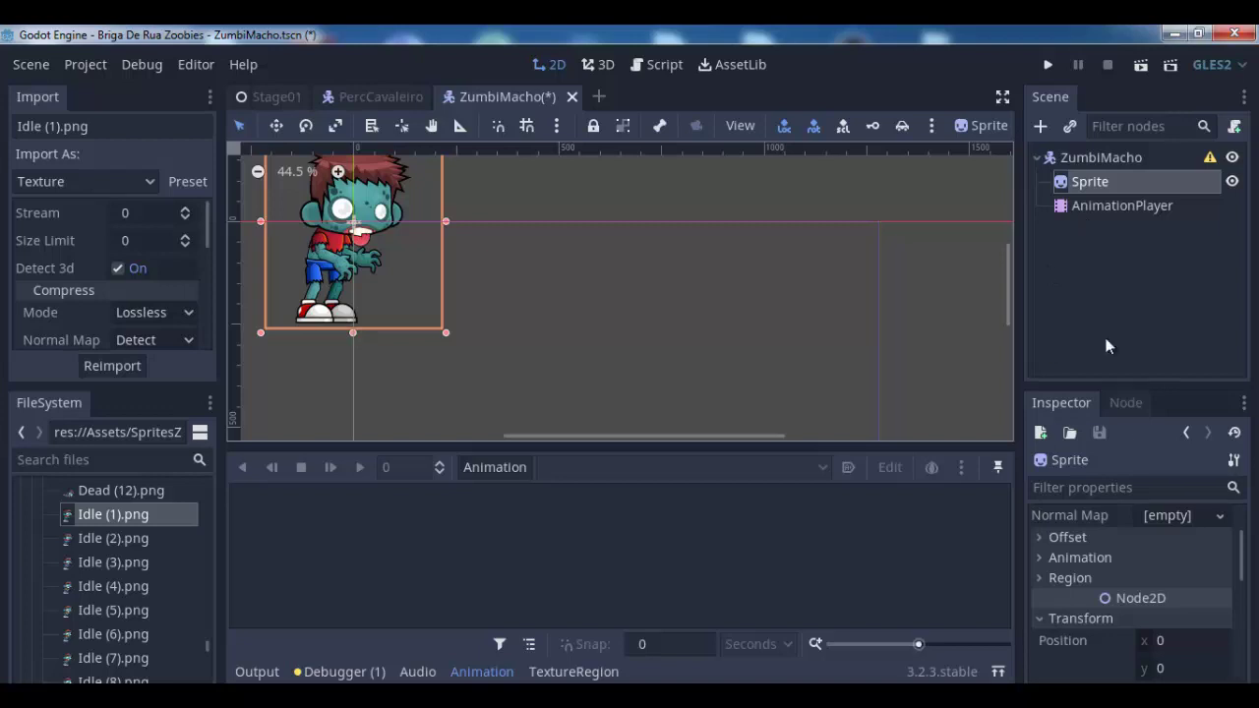
left_click(1164, 645)
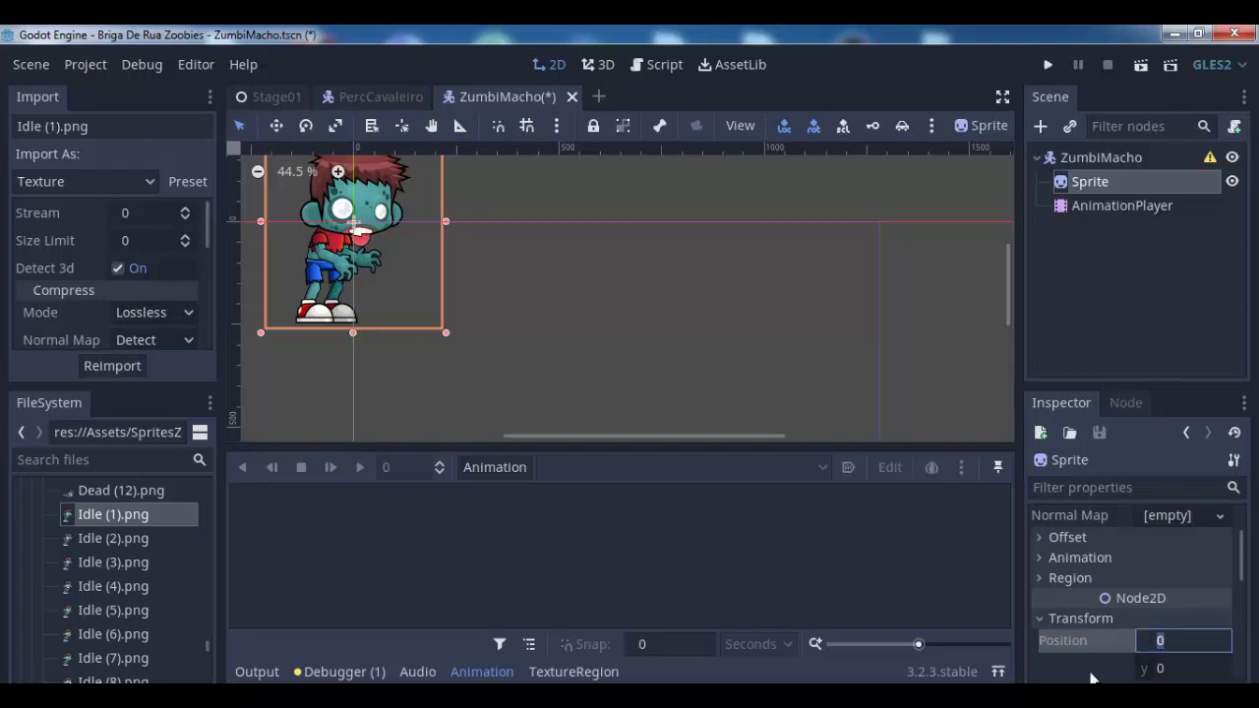
scroll(1089, 677, "down", 2)
scroll(1088, 676, "down", 2)
left_click(1185, 594)
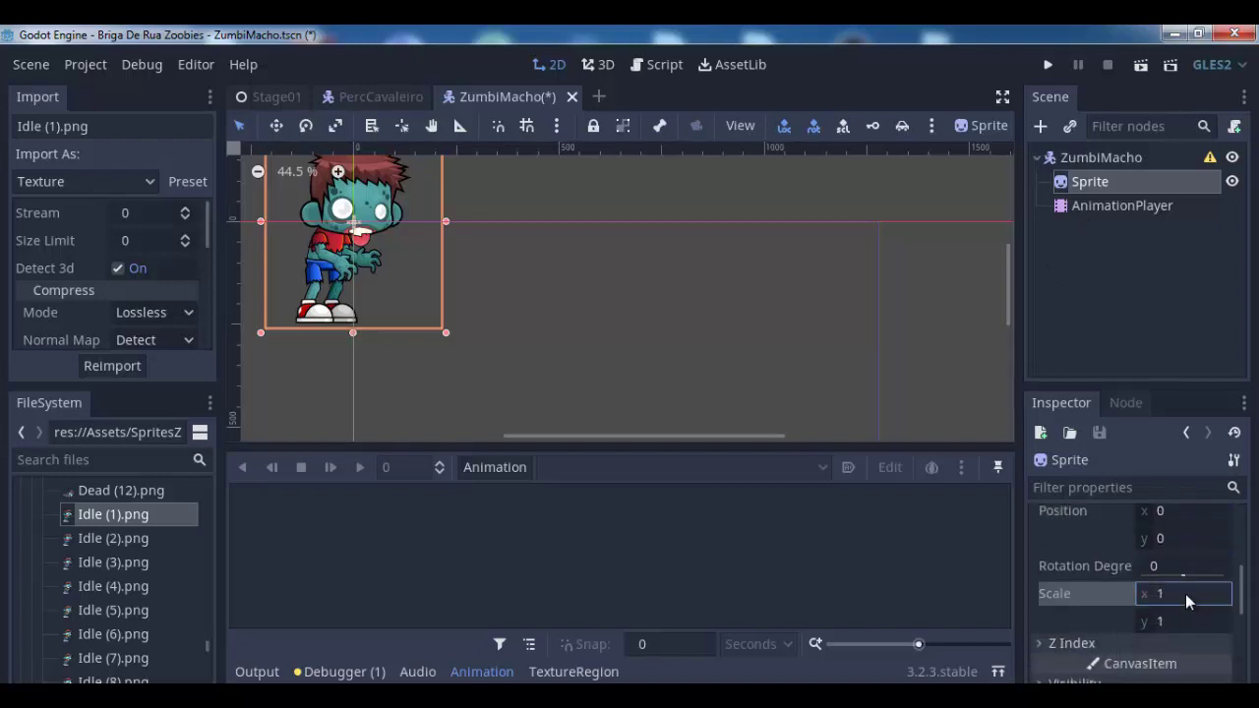
type("3")
key("Return")
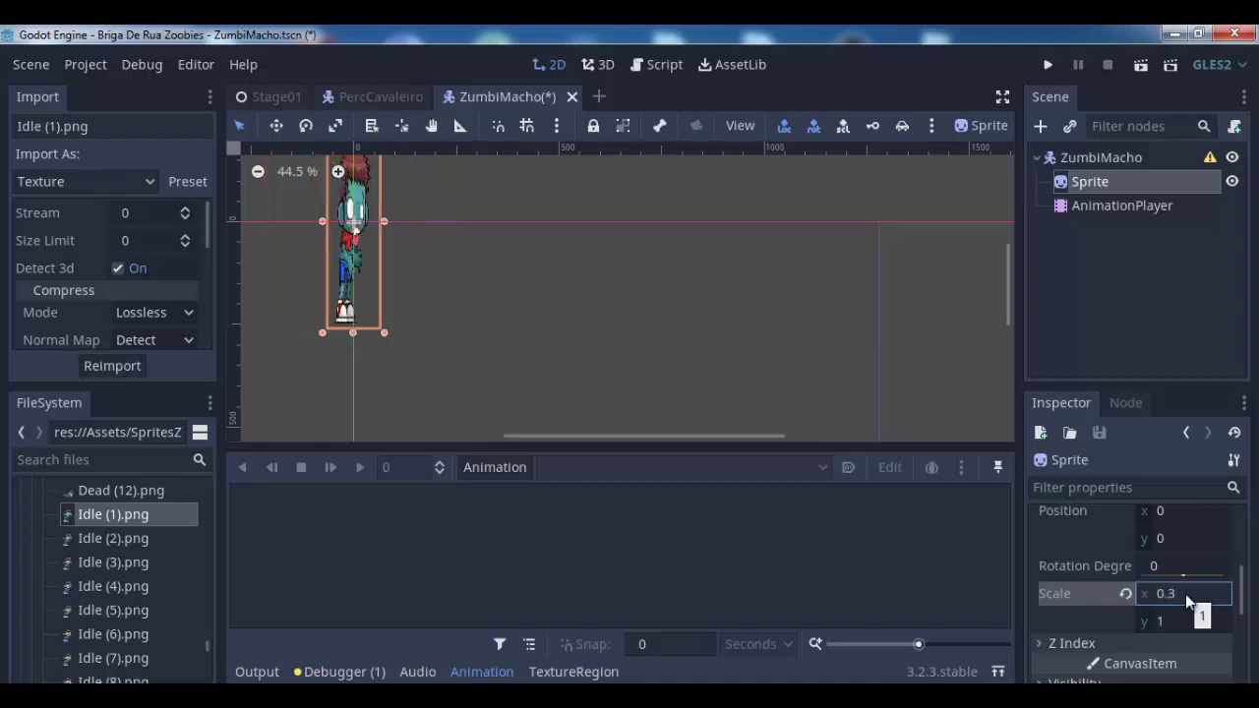
left_click(1198, 619)
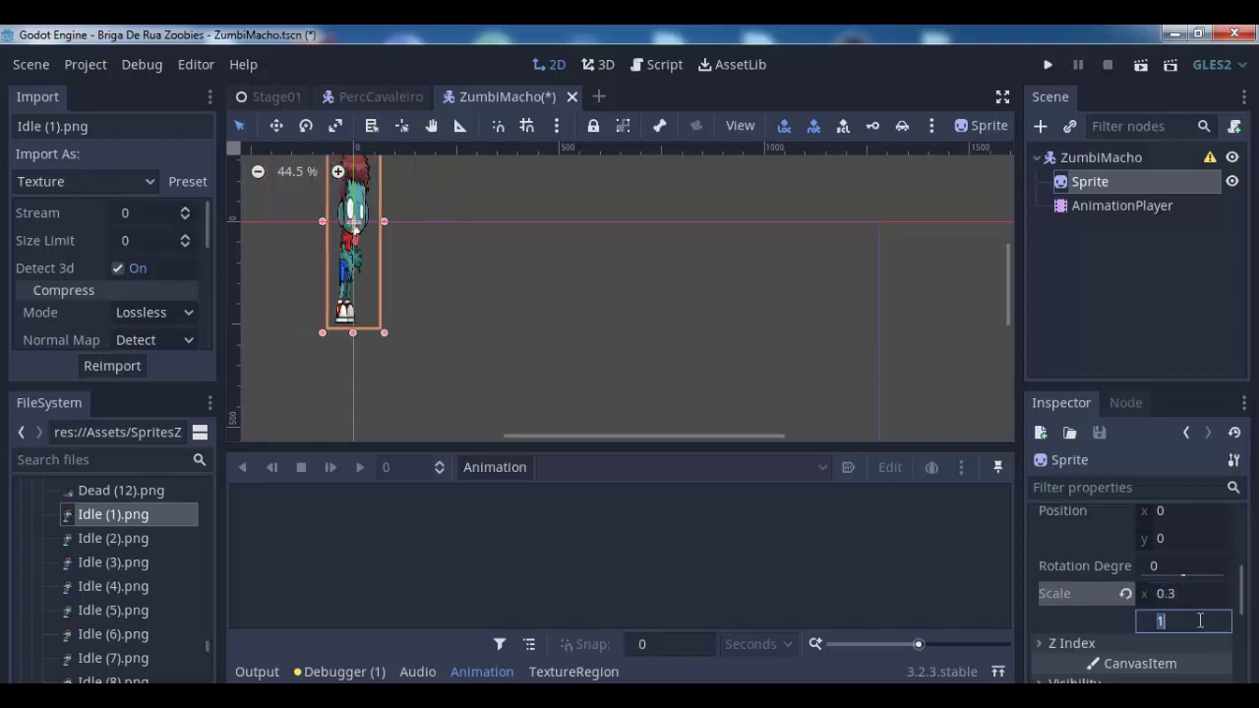
key("BackSpace")
type("0.3")
key("Return")
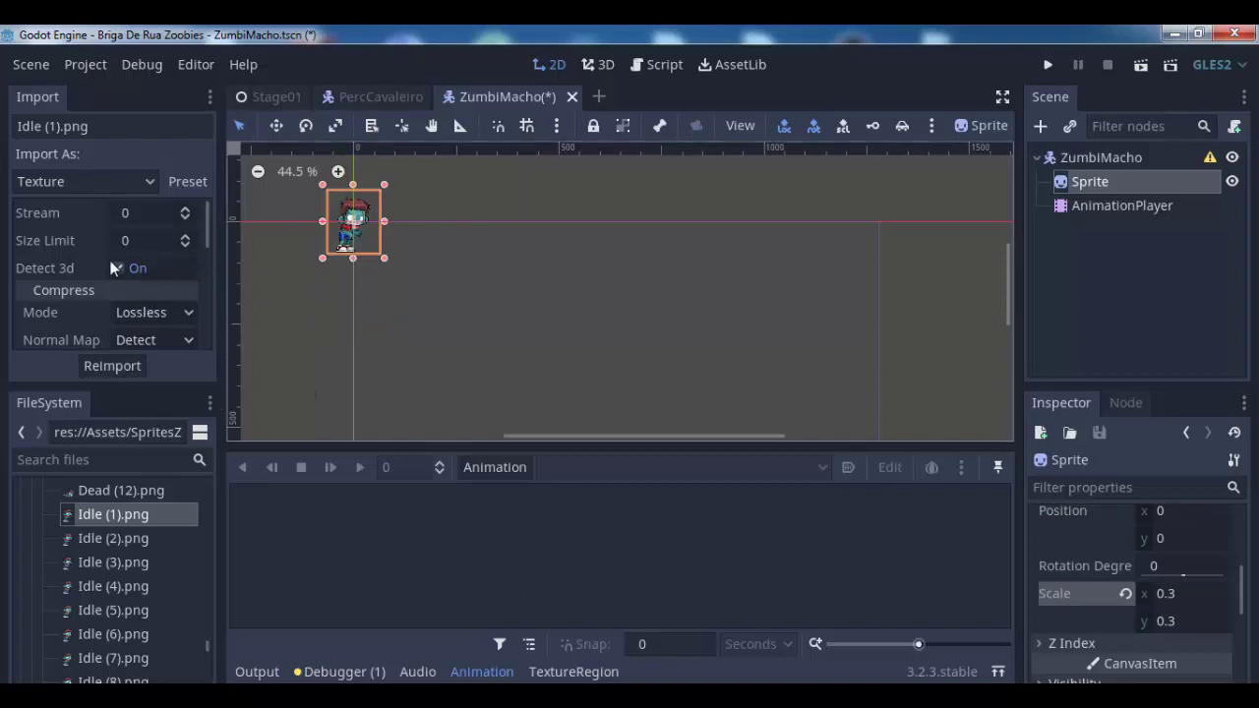
Browse the FileSystem dock to SpritesZumbiMale and select Attack (2).png to show its import settings
scroll(110, 275, "down", 1)
scroll(110, 299, "down", 2)
scroll(110, 299, "down", 1)
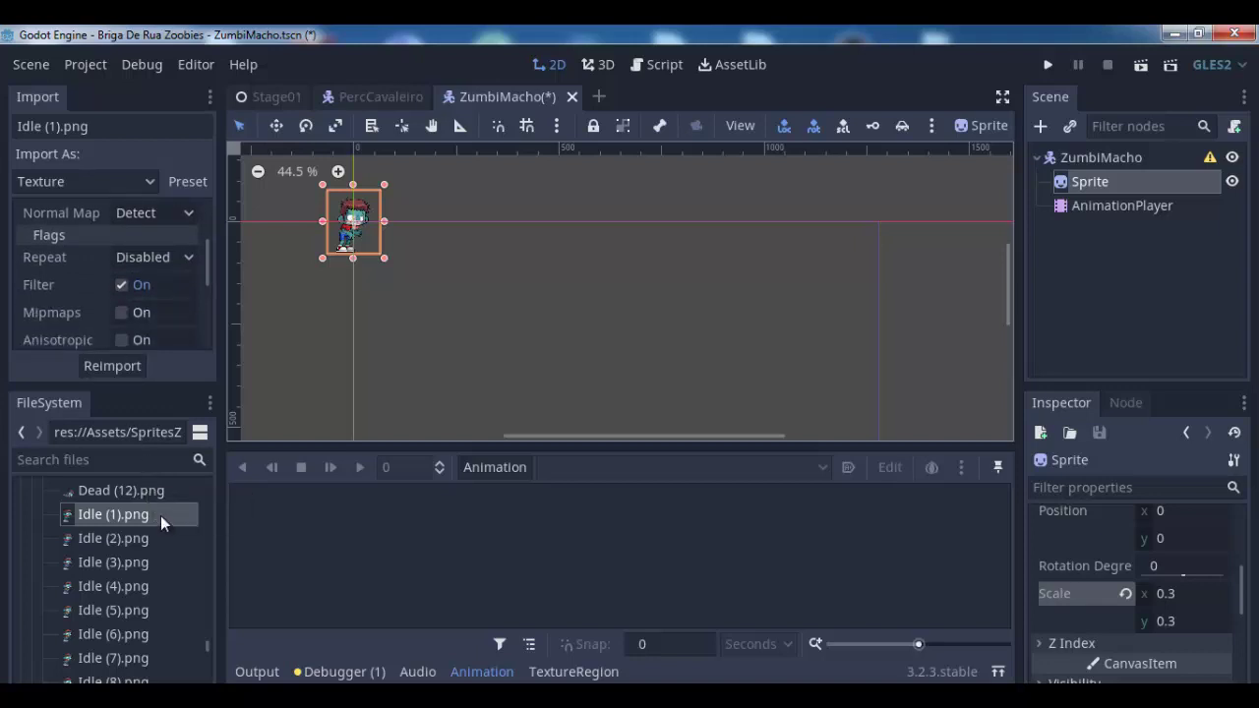
scroll(159, 512, "up", 3)
scroll(159, 512, "up", 2)
left_click_drag(204, 639, 187, 487)
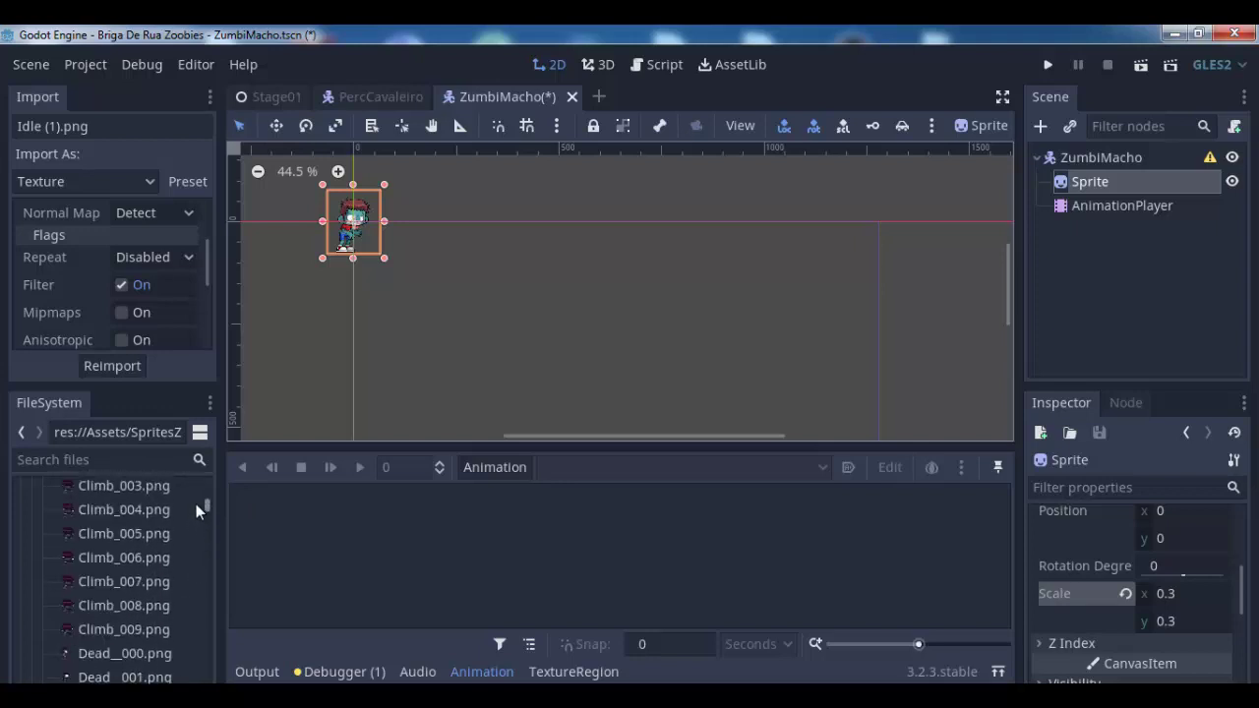
scroll(189, 494, "up", 2)
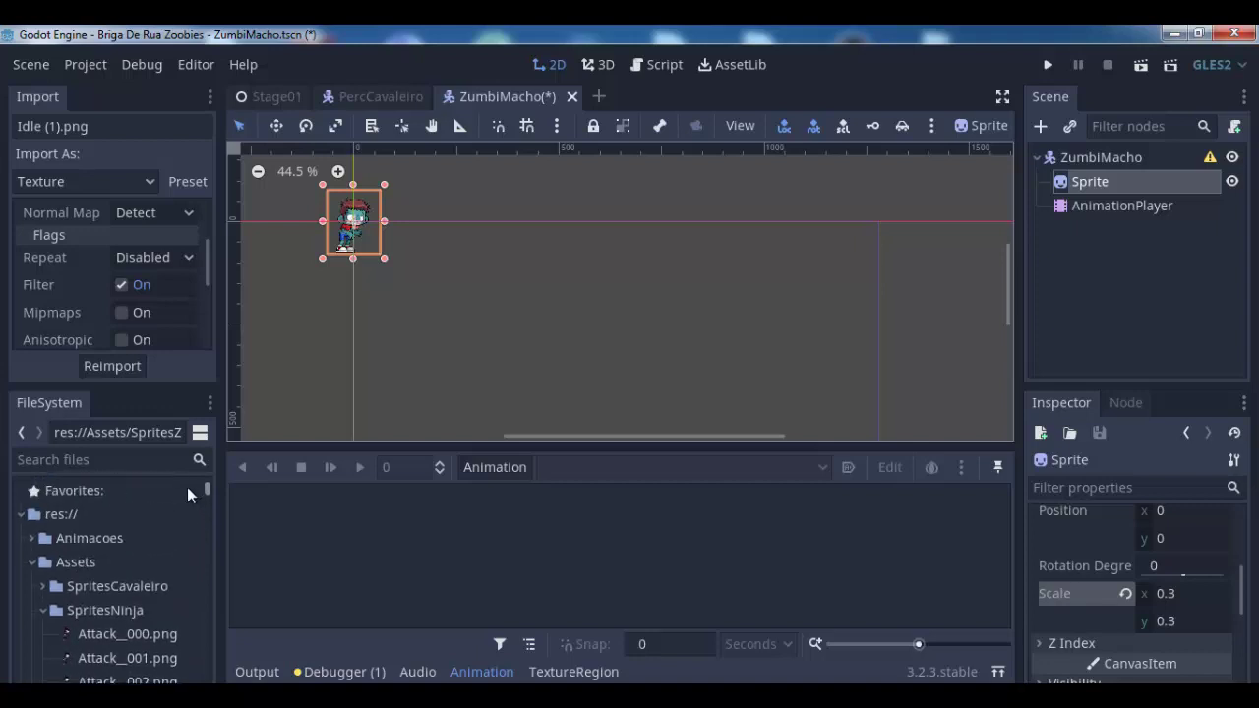
mouse_move(187, 487)
left_mouse_down()
mouse_move(199, 462)
mouse_move(189, 620)
left_mouse_up()
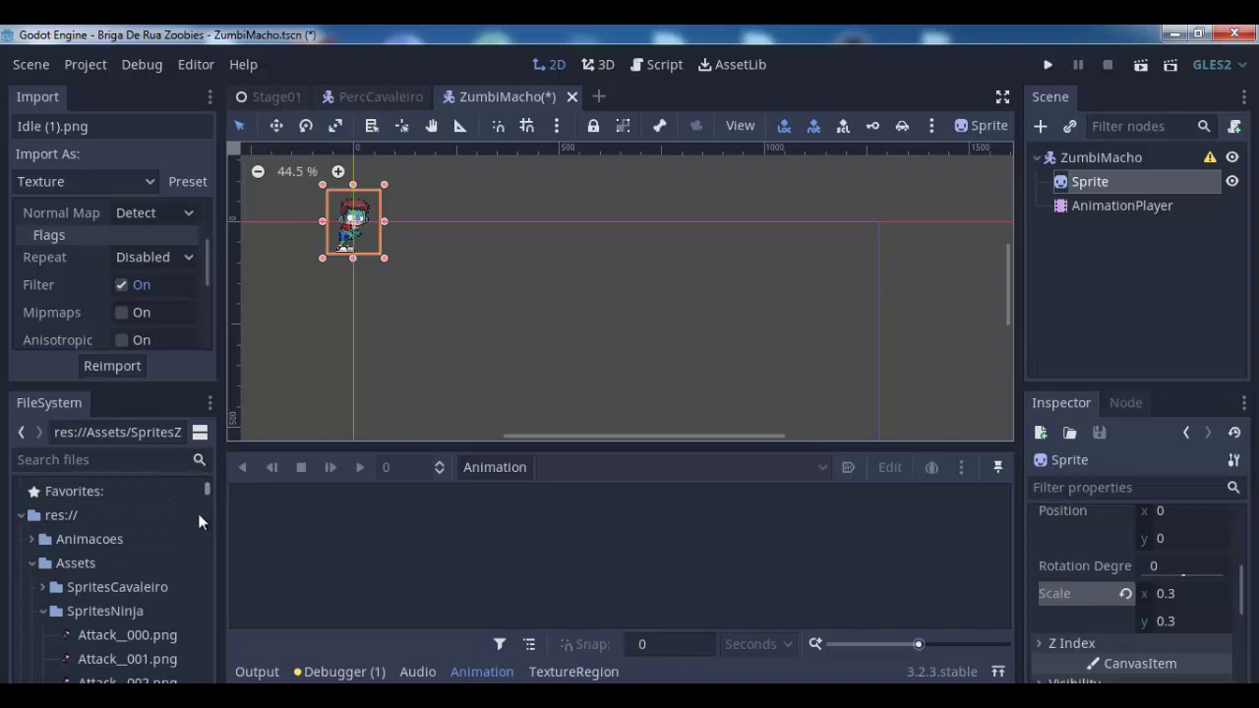
scroll(189, 621, "down", 3)
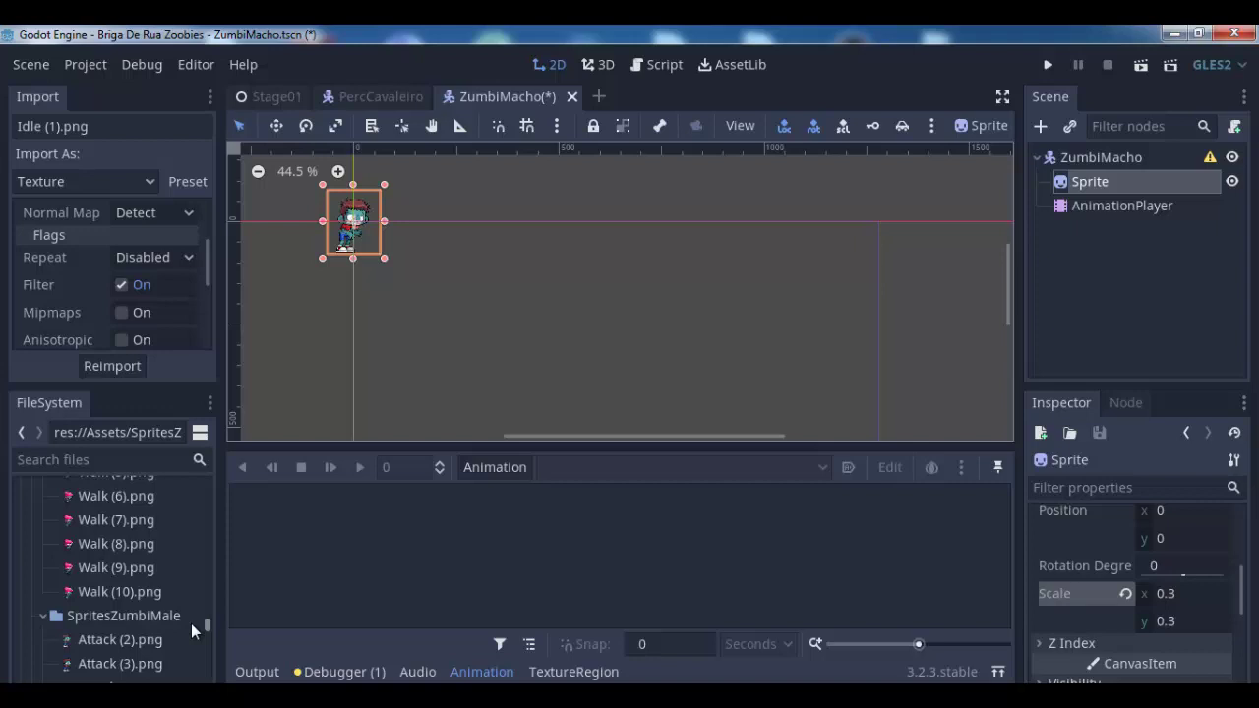
left_click(112, 637)
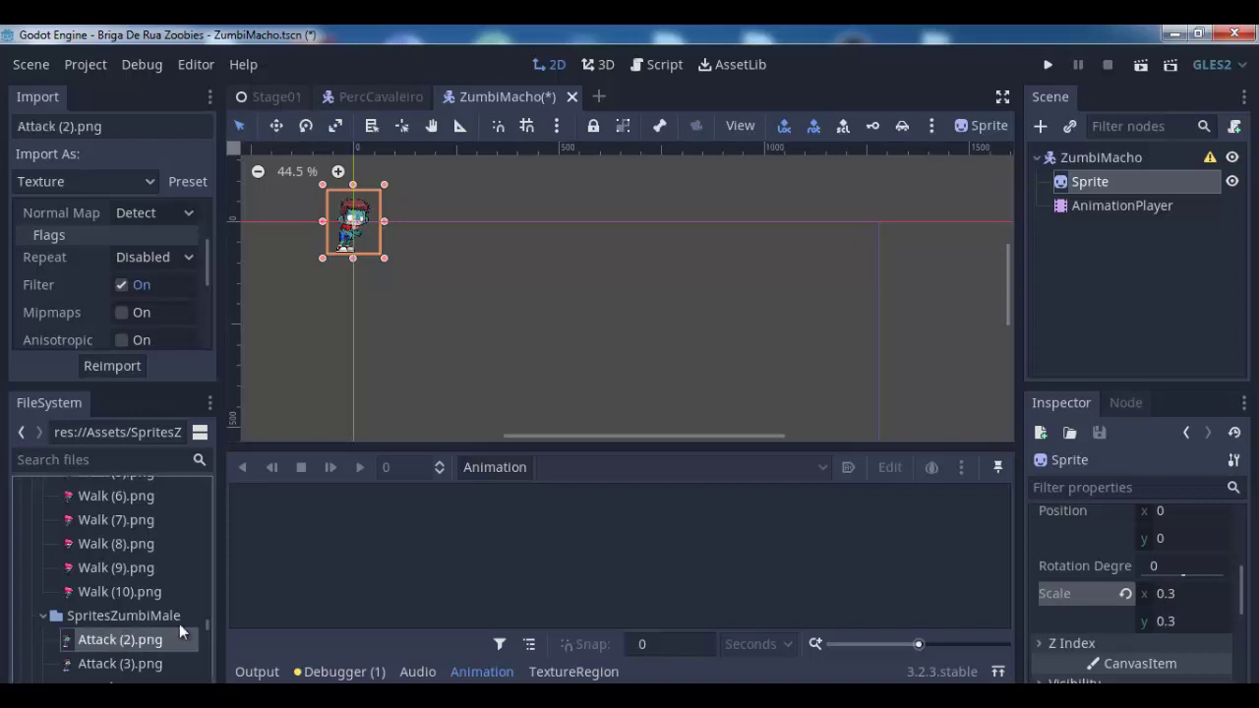
left_click_drag(205, 623, 205, 657)
scroll(74, 612, "down", 1)
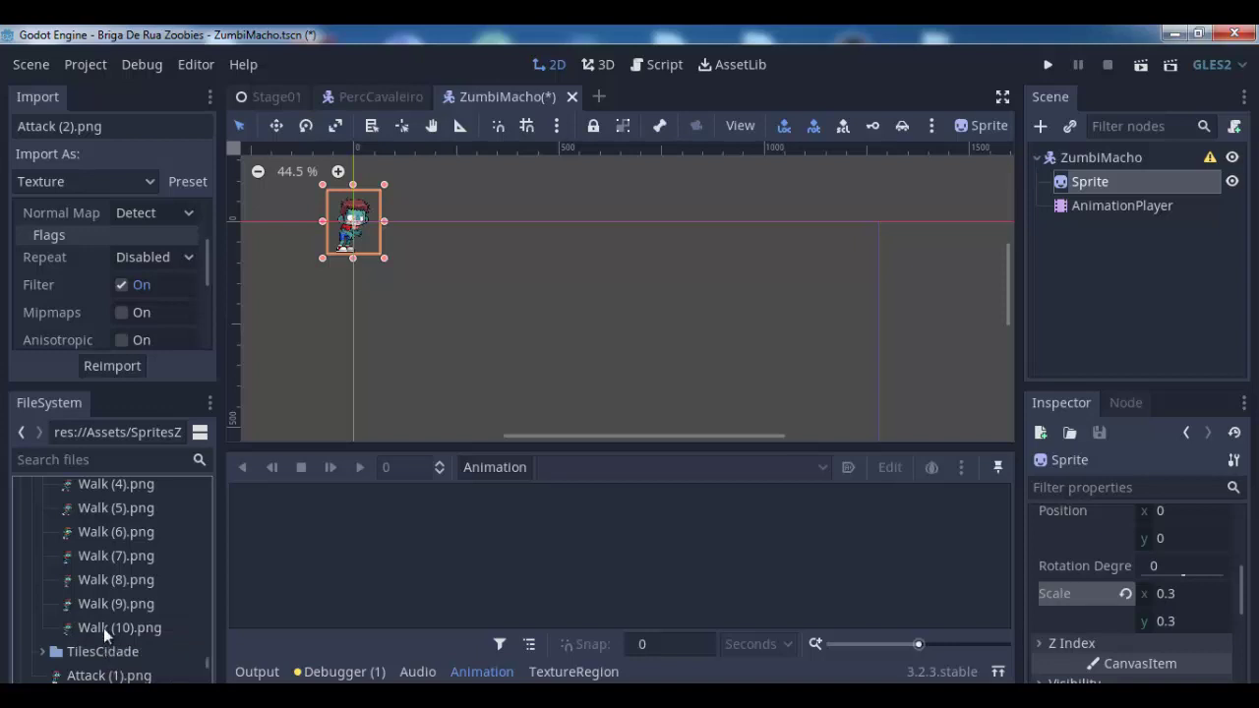
Select the 44 zombie images through Walk (10).png, enable Mipmaps and reimport them
left_click(103, 627, "shift")
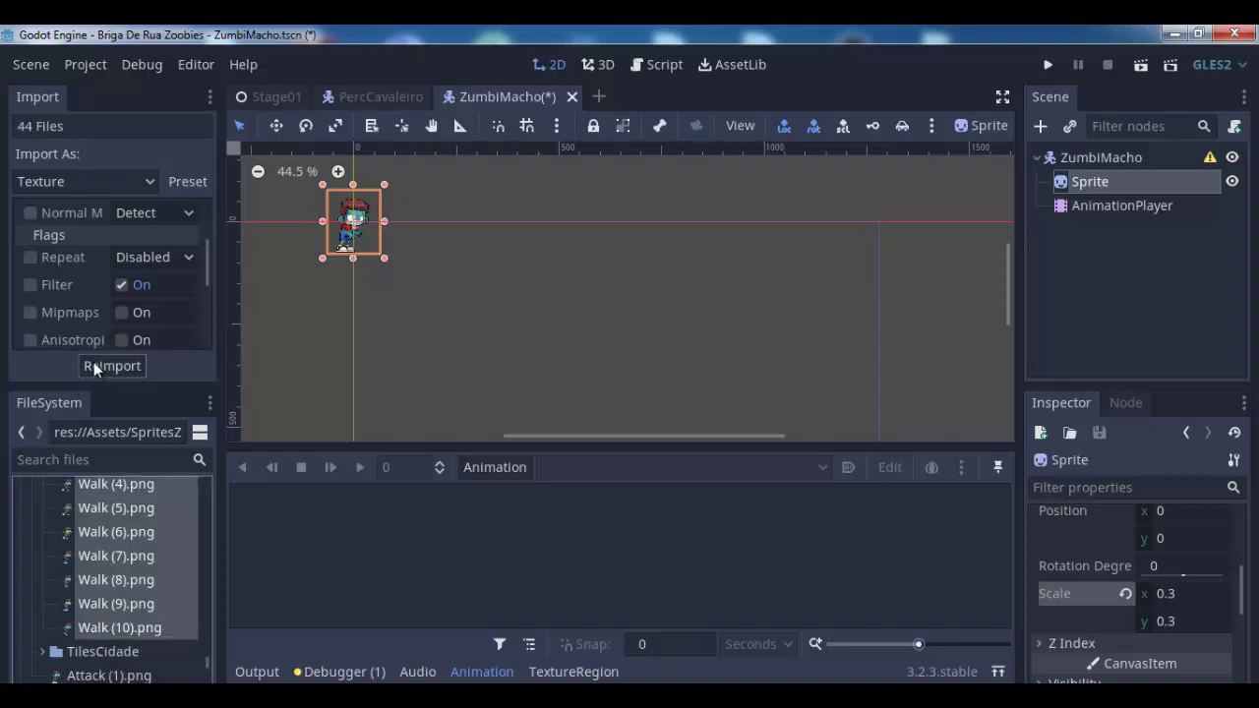
left_click(120, 311)
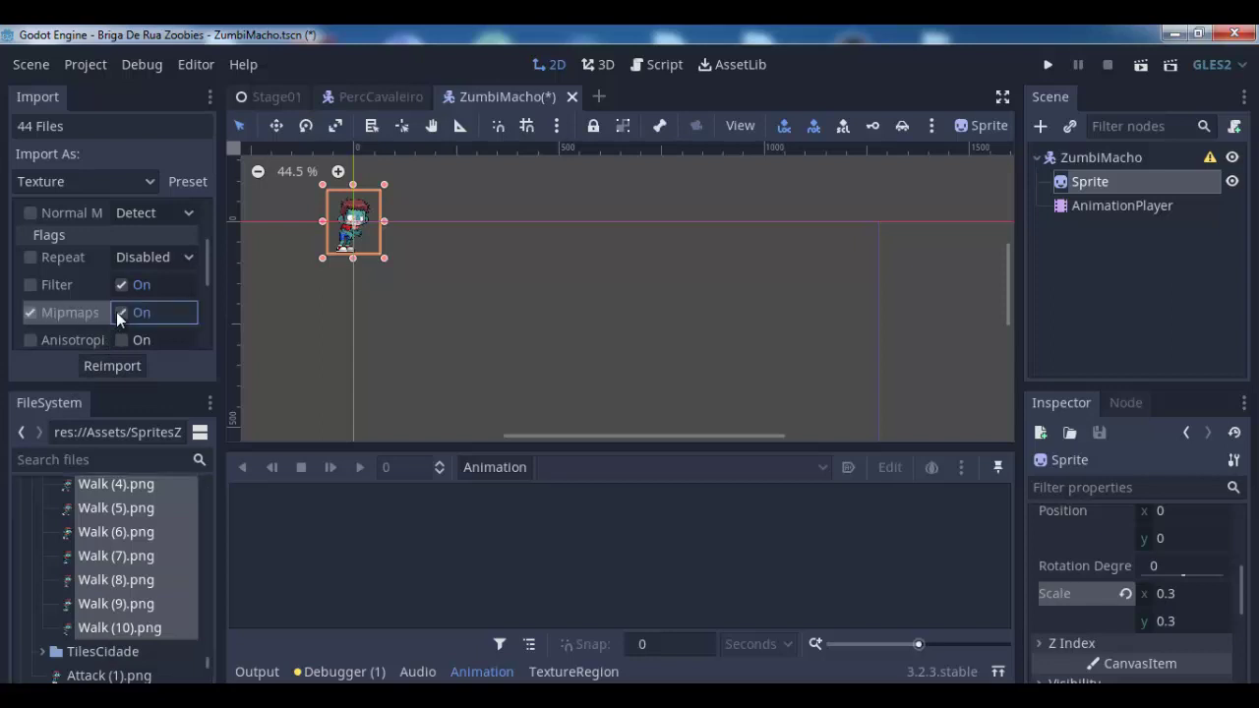
left_click(108, 370)
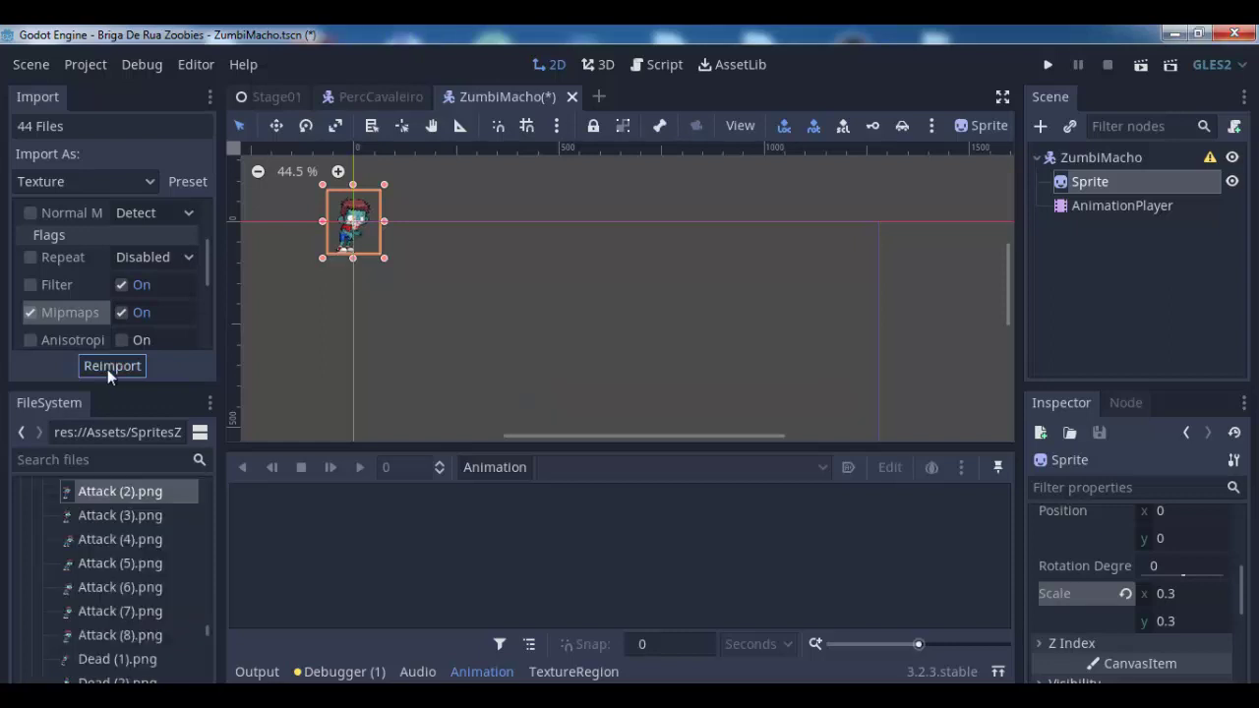
left_click(333, 306)
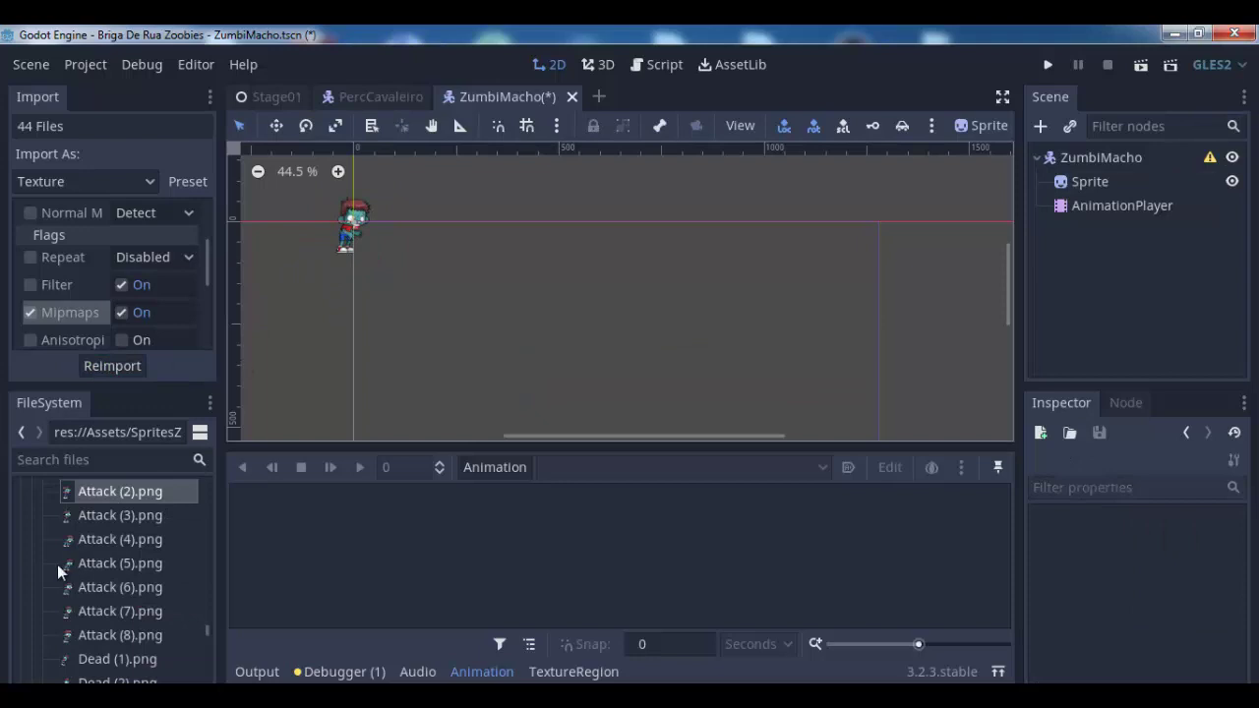
Select Attack (1).png in the FileSystem dock to verify its new import settings
scroll(59, 565, "down", 2)
scroll(59, 565, "down", 3)
scroll(67, 578, "down", 3)
scroll(67, 580, "down", 3)
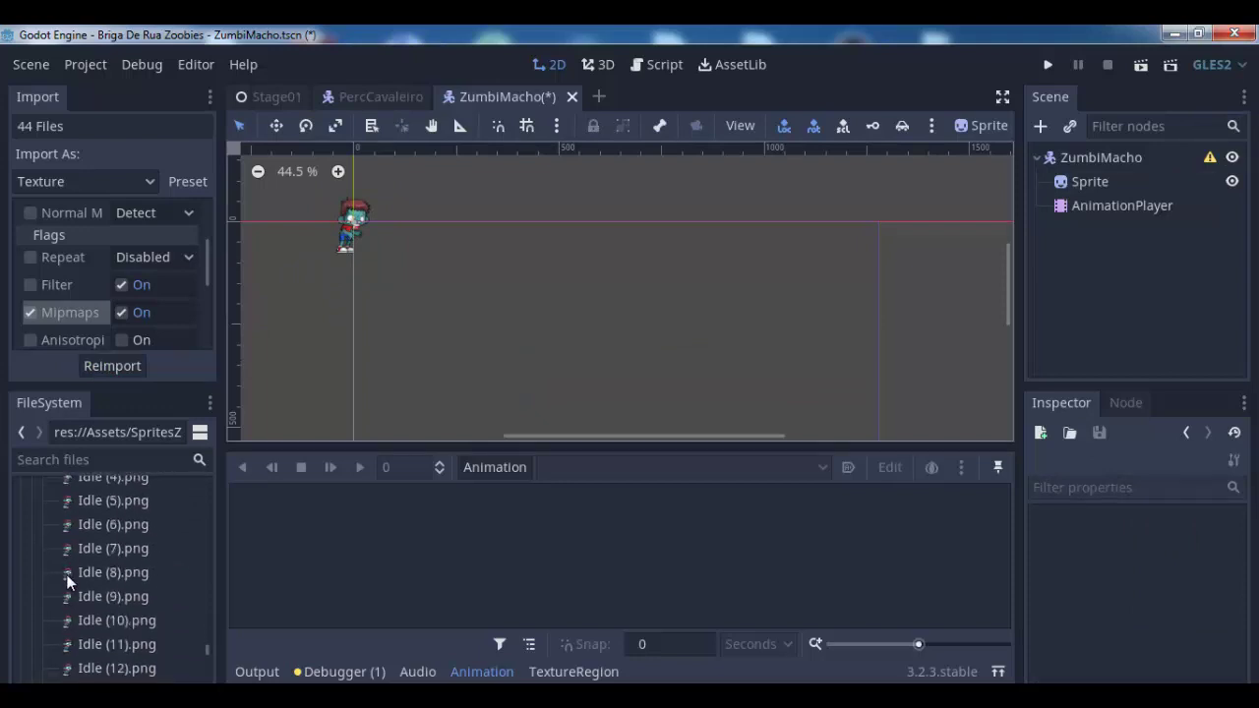
scroll(67, 580, "down", 3)
scroll(67, 580, "down", 3)
scroll(67, 580, "down", 3)
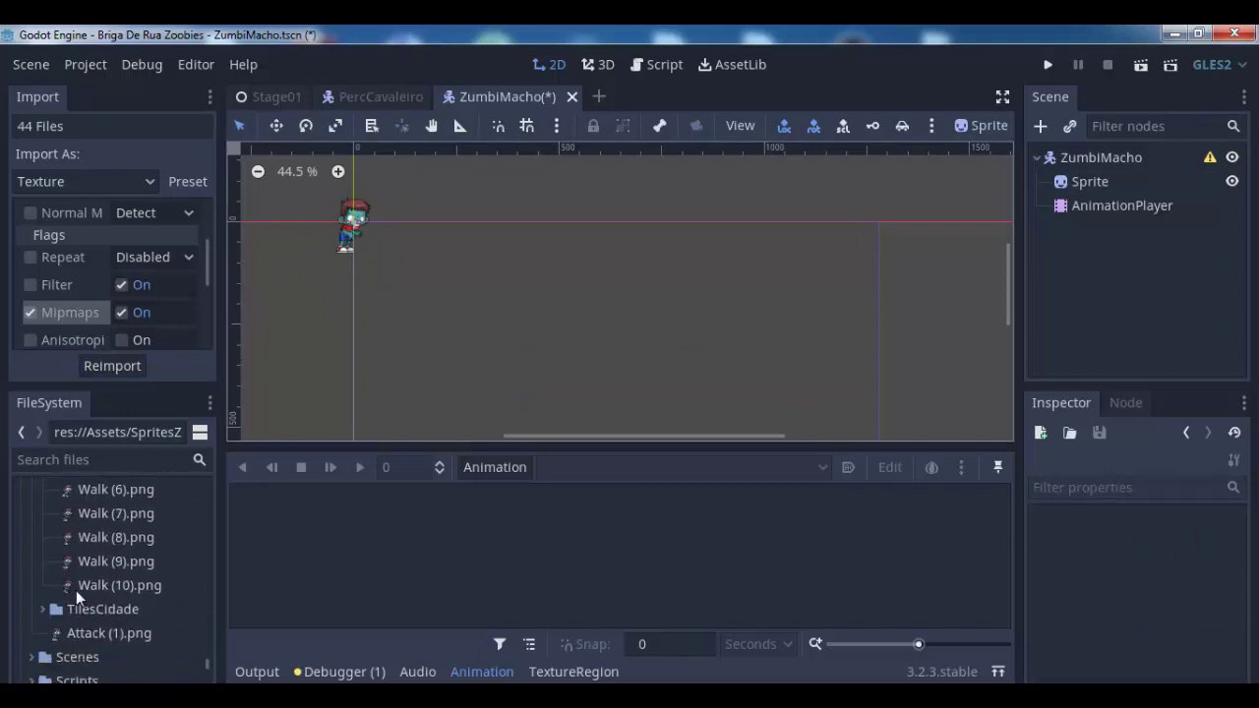
left_click_drag(101, 633, 102, 557)
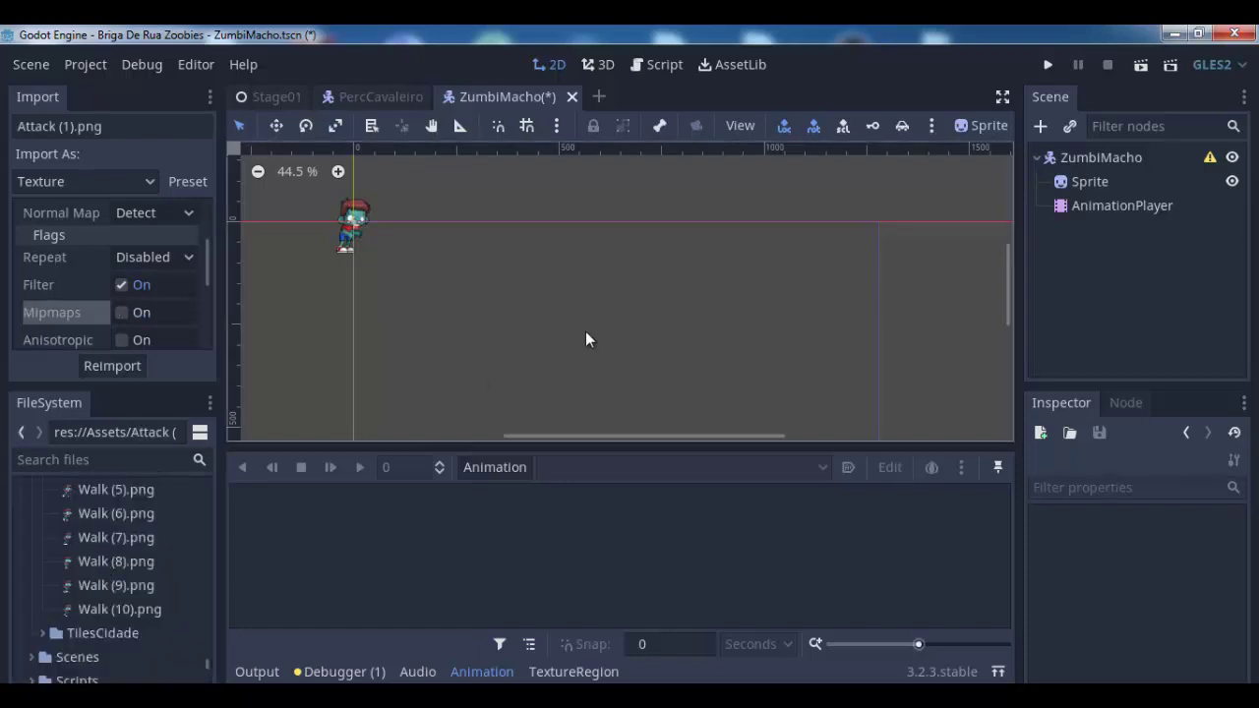
scroll(492, 319, "up", 1)
scroll(354, 295, "up", 1)
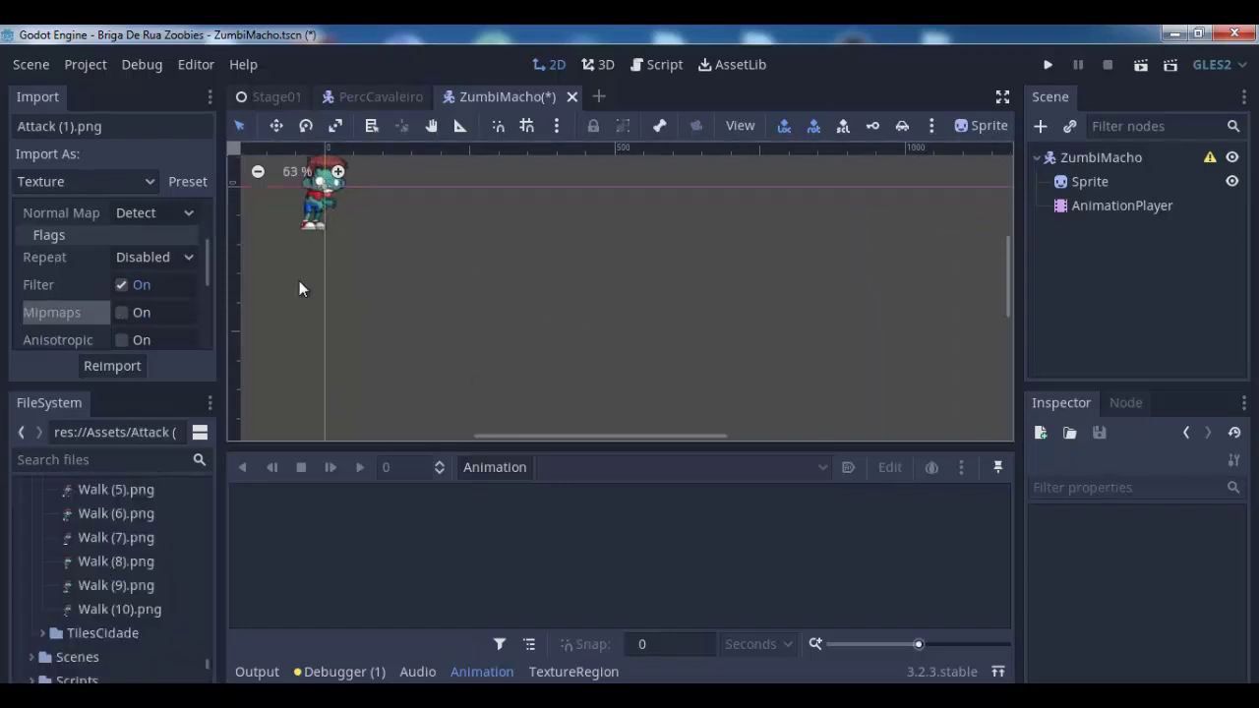
scroll(401, 280, "down", 1)
scroll(401, 279, "down", 1)
scroll(401, 280, "down", 1)
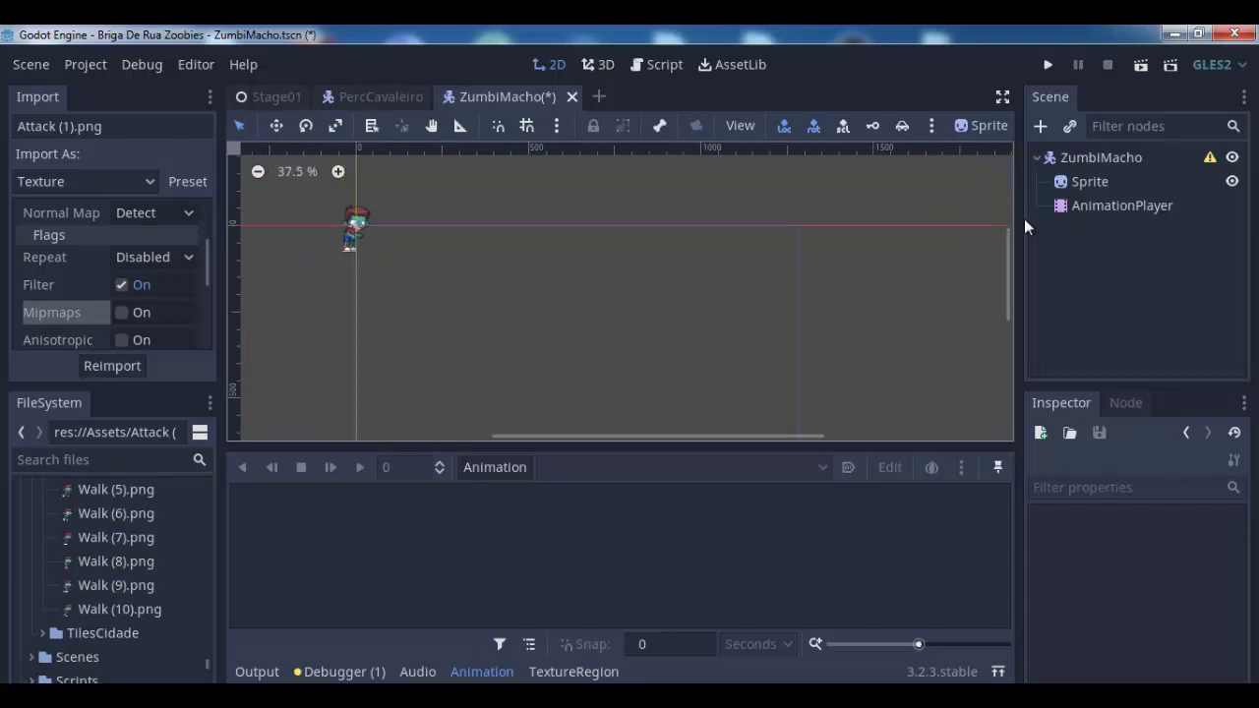
Select the ZumbiMacho root node, opening and closing Create New Node twice without adding anything
left_click(1066, 158)
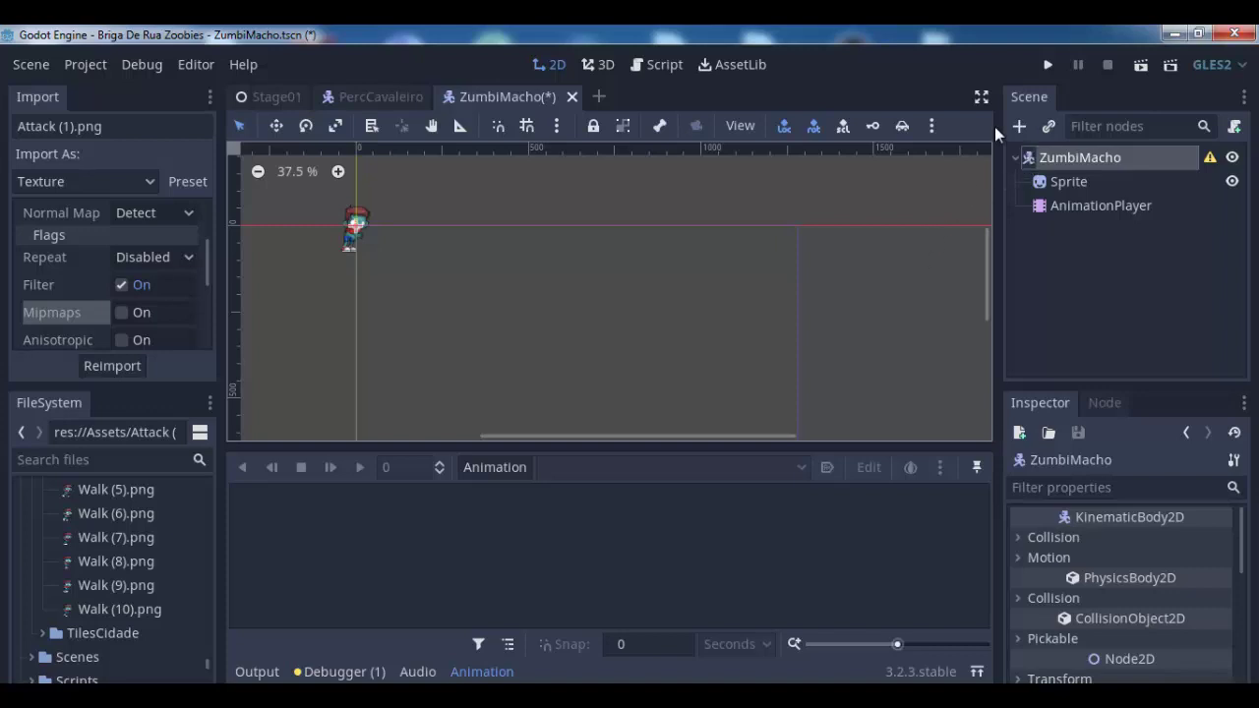
left_click(1079, 169)
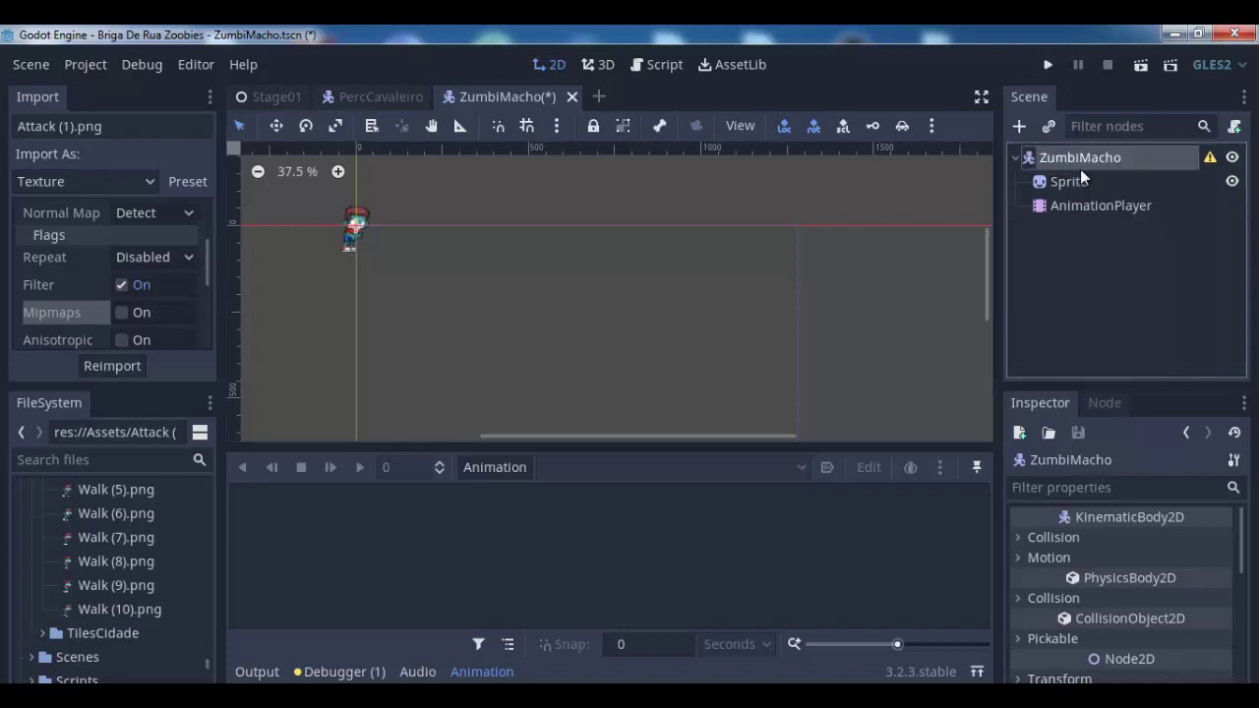
left_click(1017, 127)
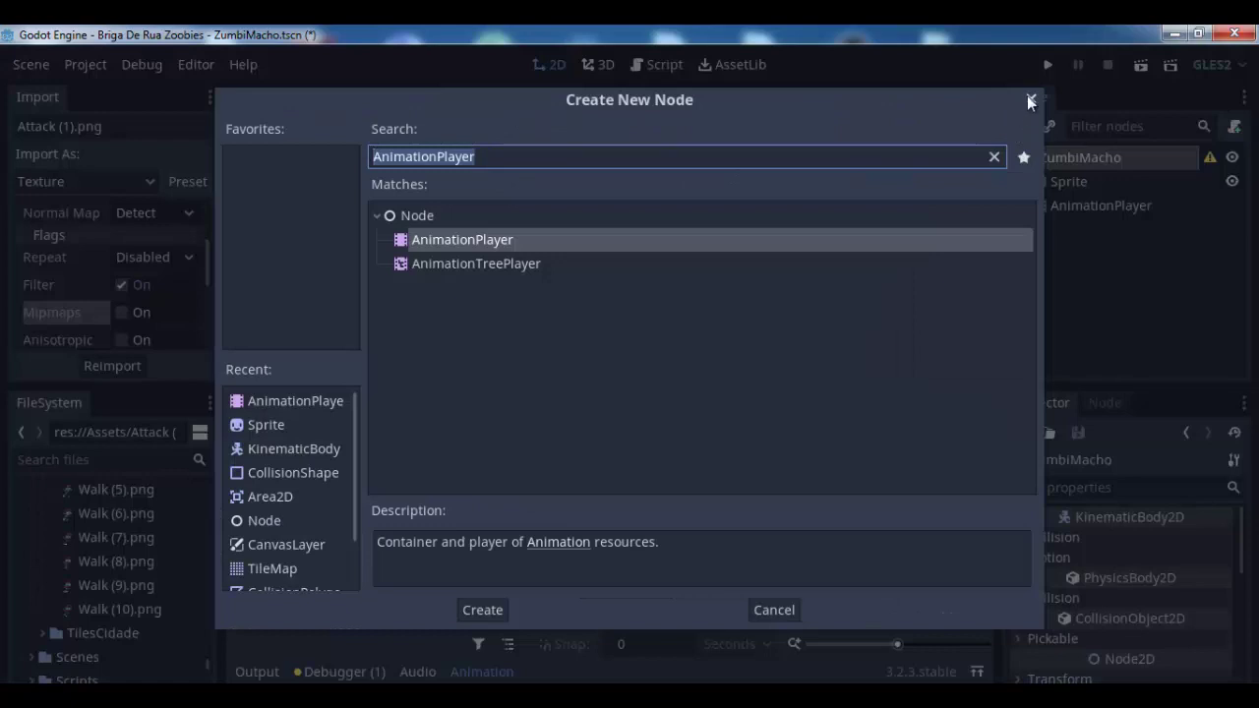
left_click(1029, 99)
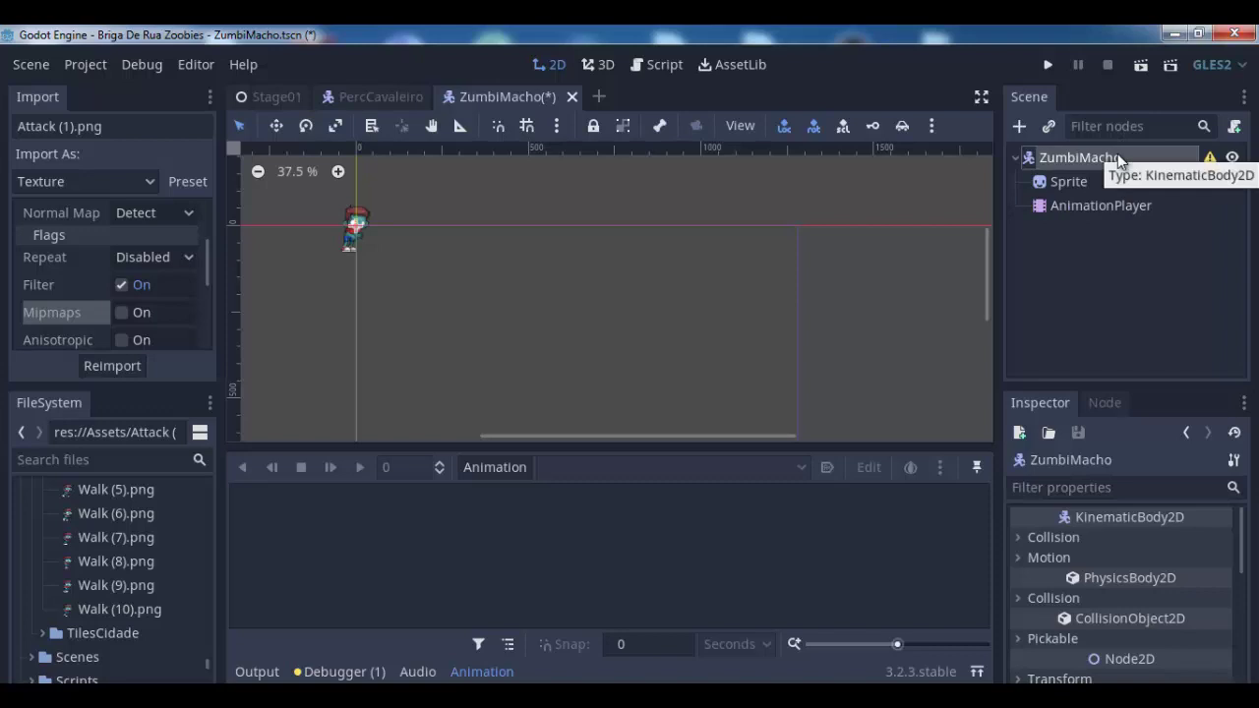
left_click(1023, 128)
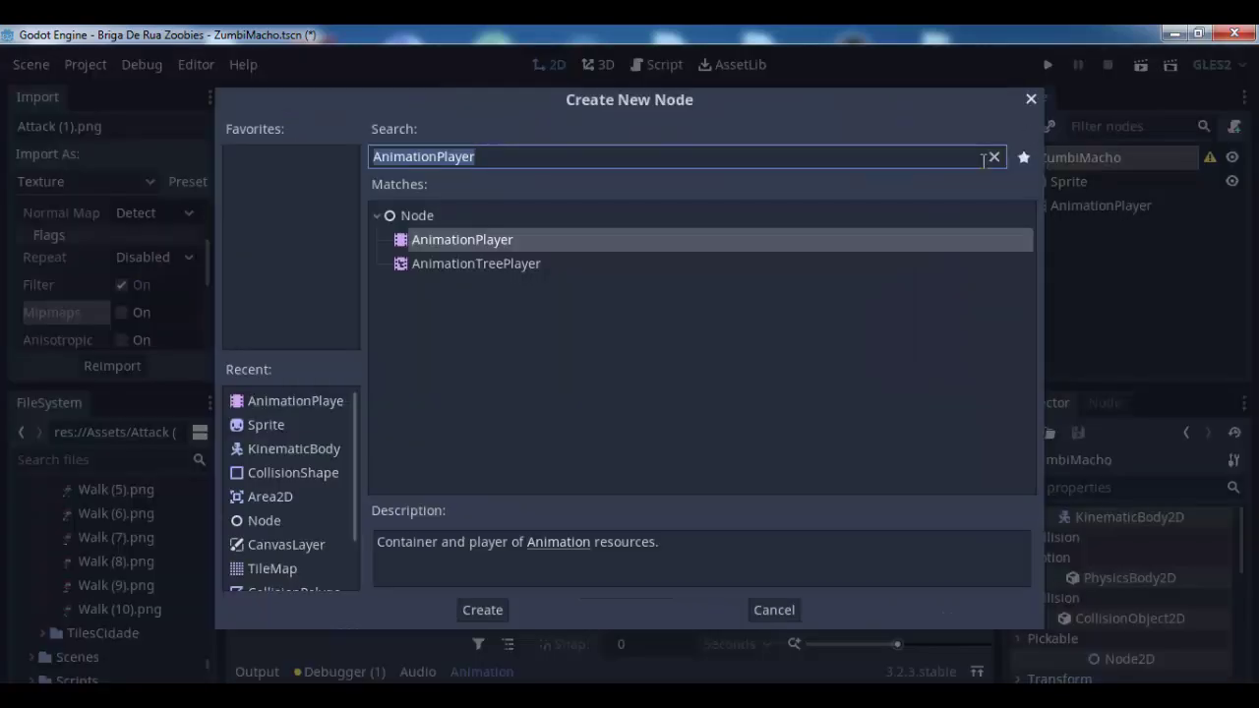
left_click(1028, 102)
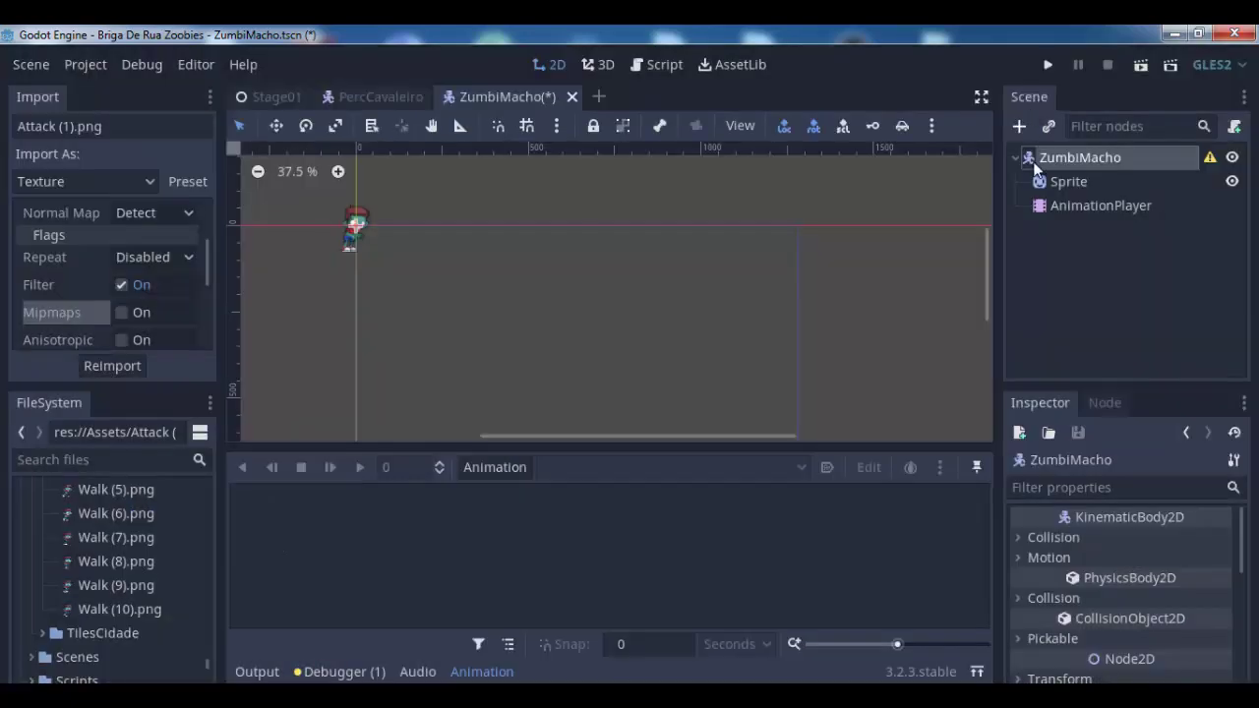
Start attaching a new script to ZumbiMacho and browse its save path to res://Scripts/Percs
left_click(1234, 126)
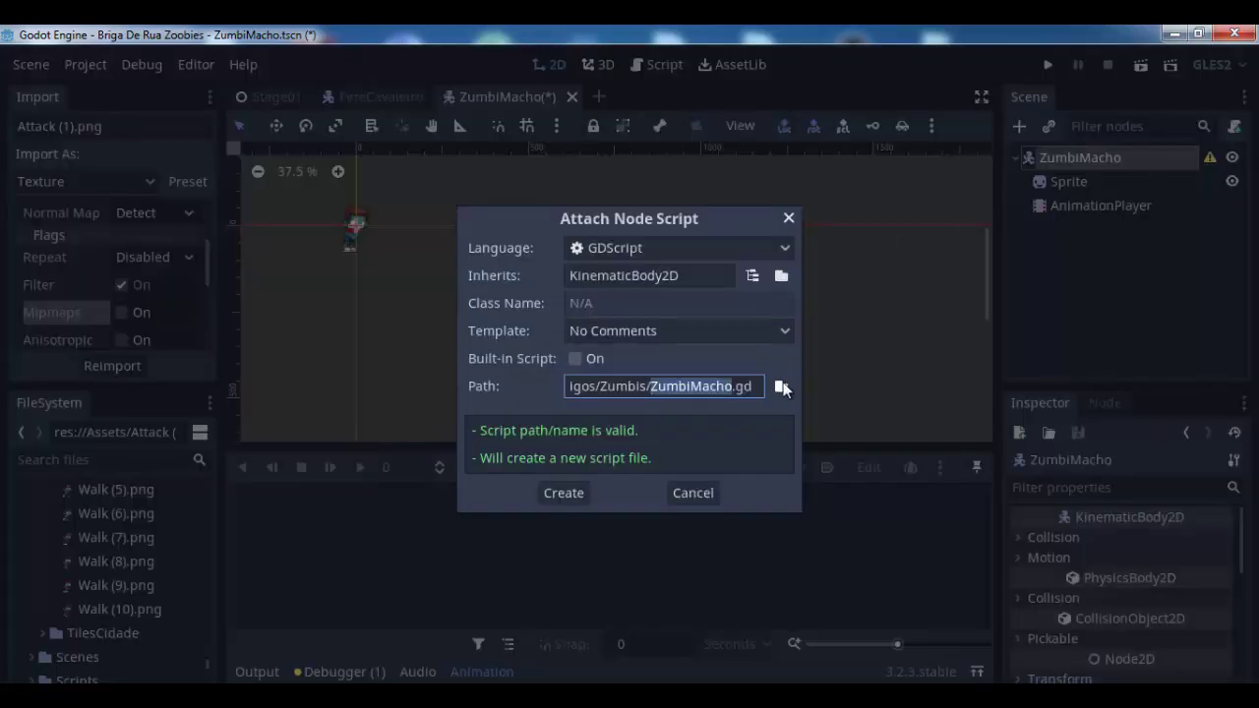
left_click(781, 386)
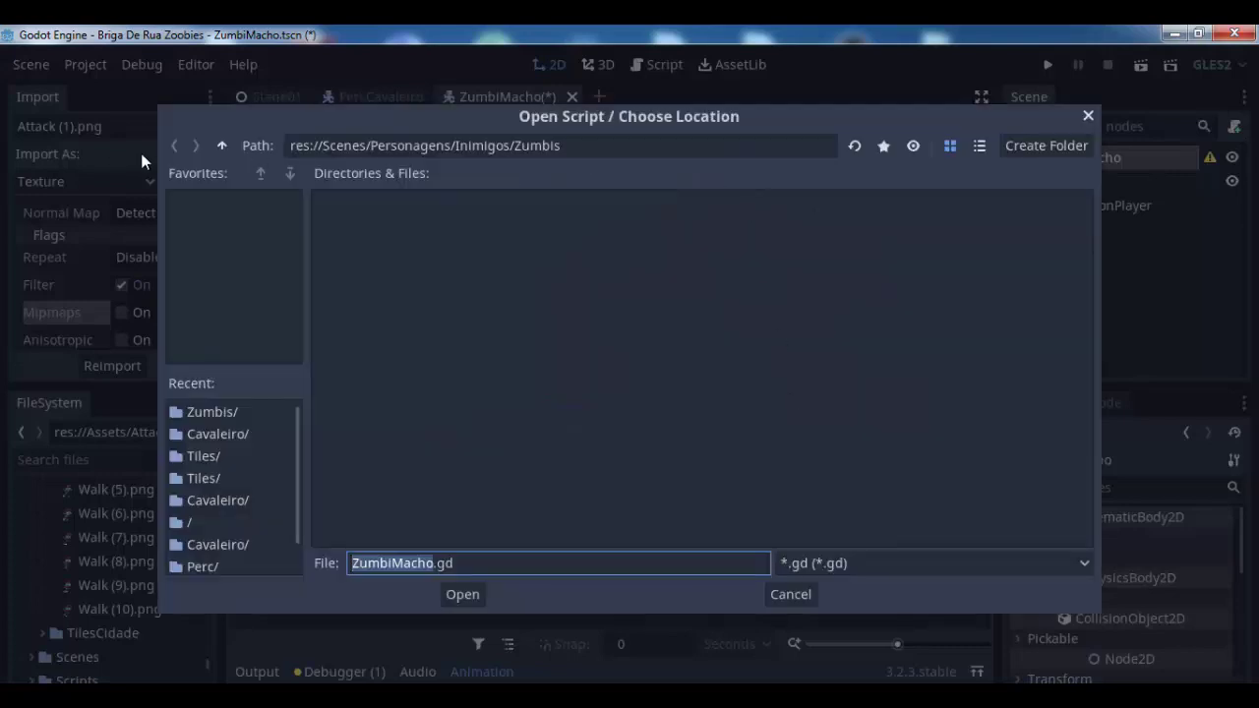
left_click(221, 147)
left_click(221, 146)
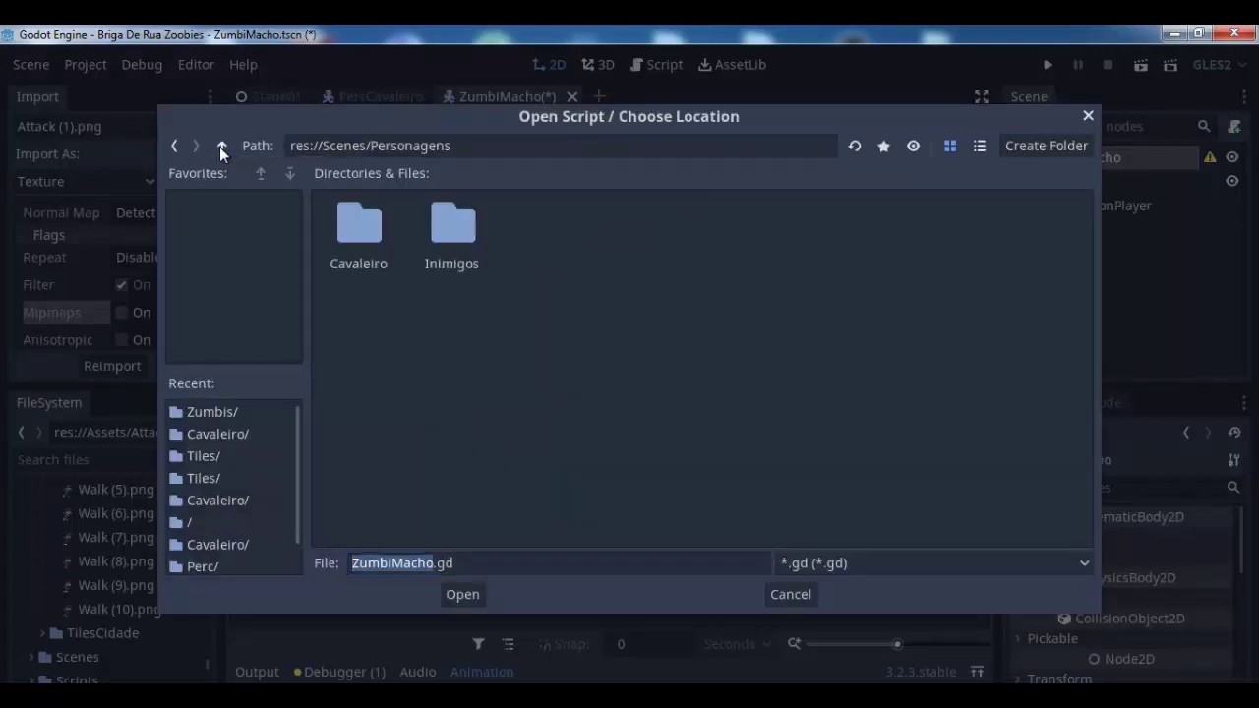
left_click(222, 146)
left_click(221, 147)
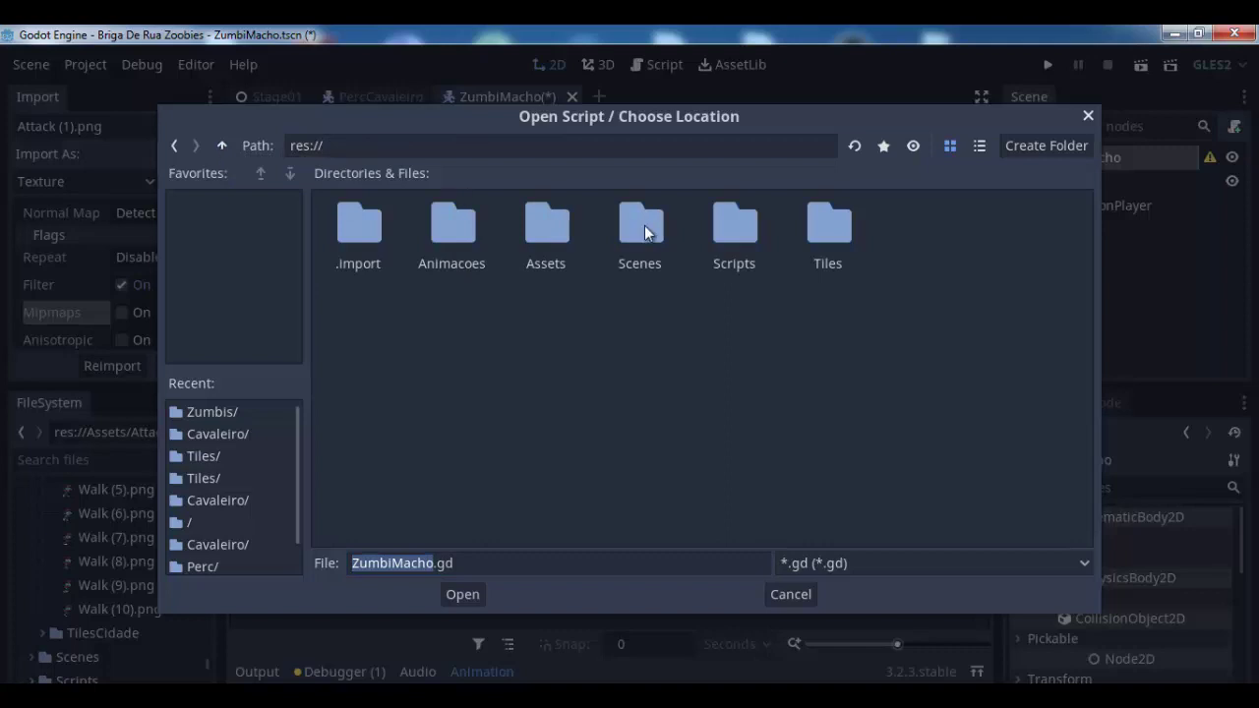
double_click(716, 242)
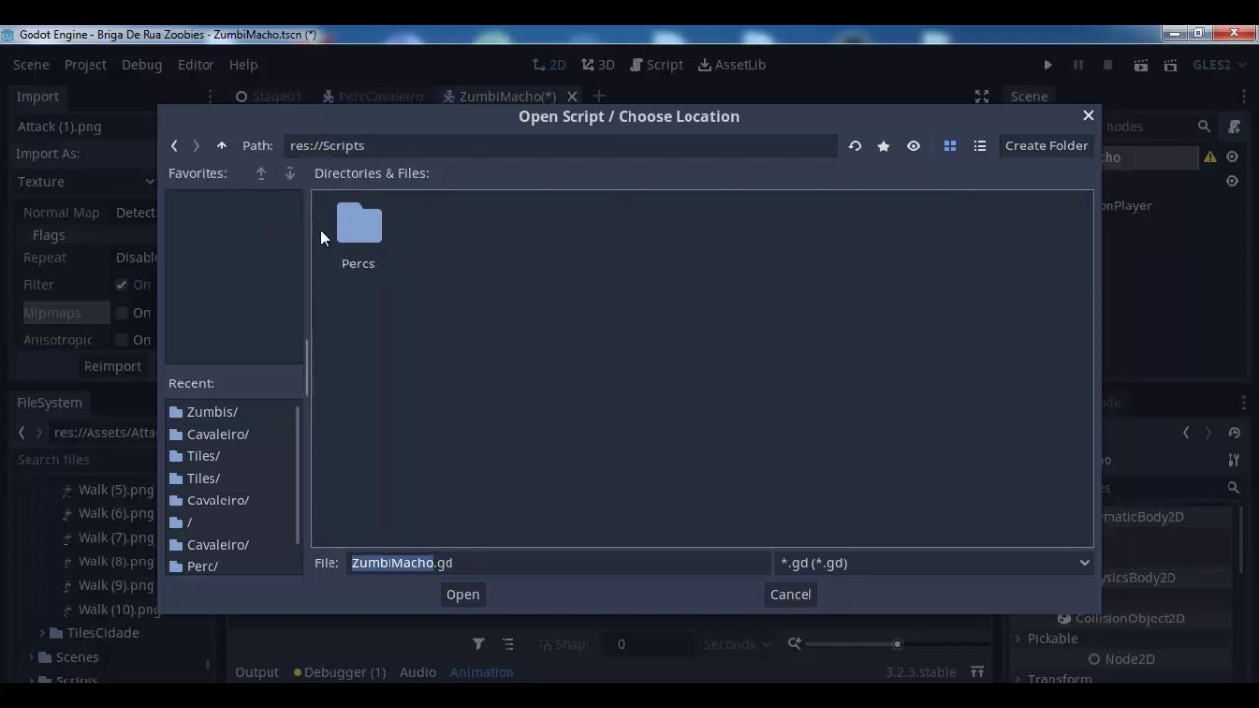
double_click(352, 233)
Create folders Inimigos and ZumbiMacho inside Percs and choose ZumbiMacho as the script location
left_click(1041, 145)
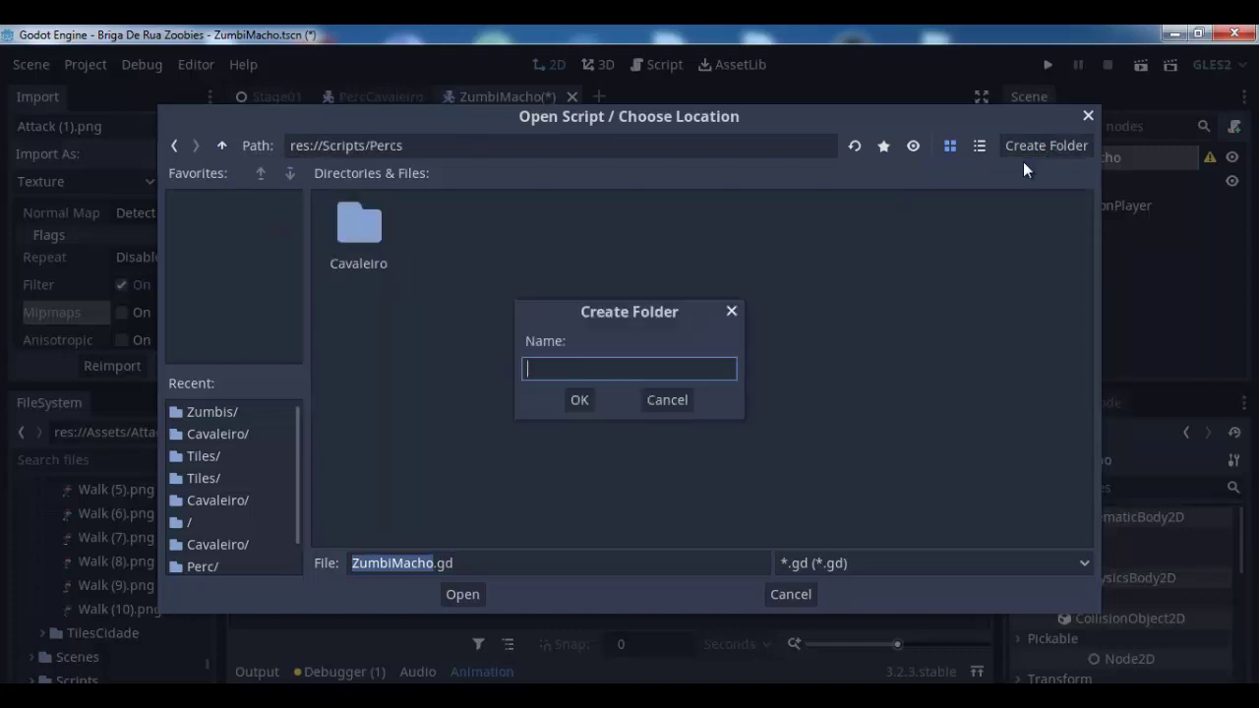
type("Ini")
type("migos")
left_click(571, 408)
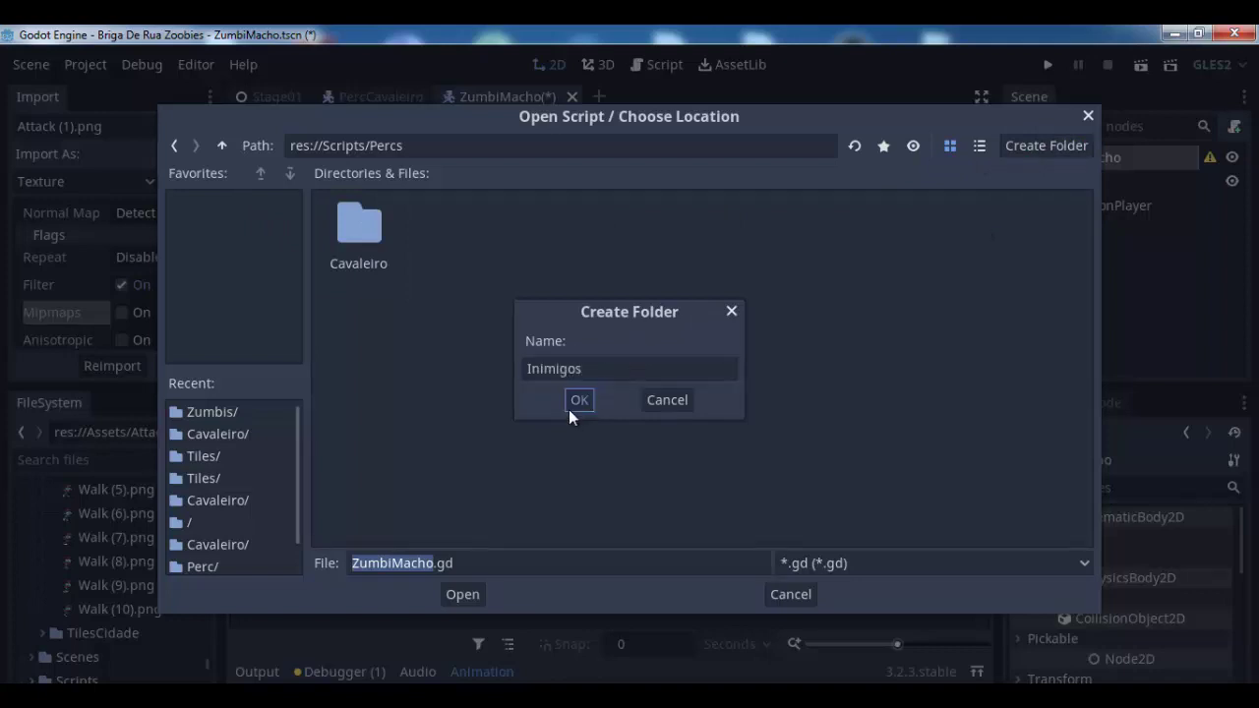
left_click(1045, 145)
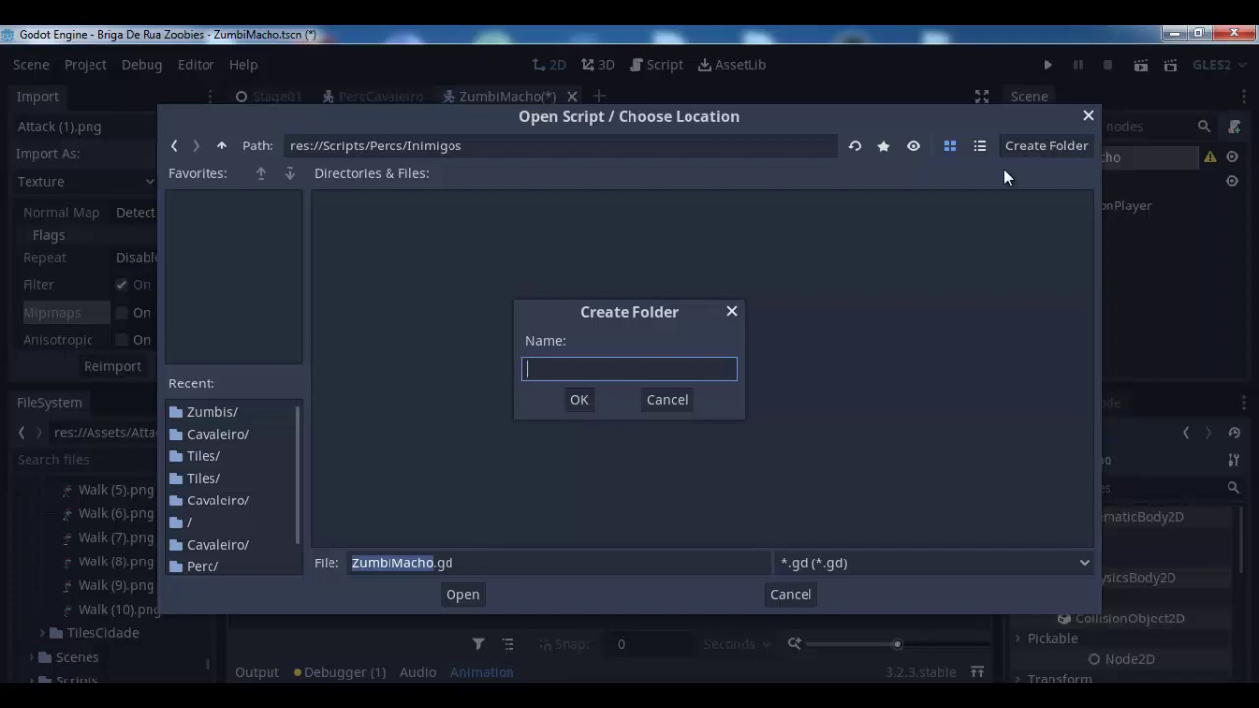
type("Zumbu")
key("BackSpace")
type("iM")
type("ach")
type("o")
left_click(566, 405)
left_click(471, 602)
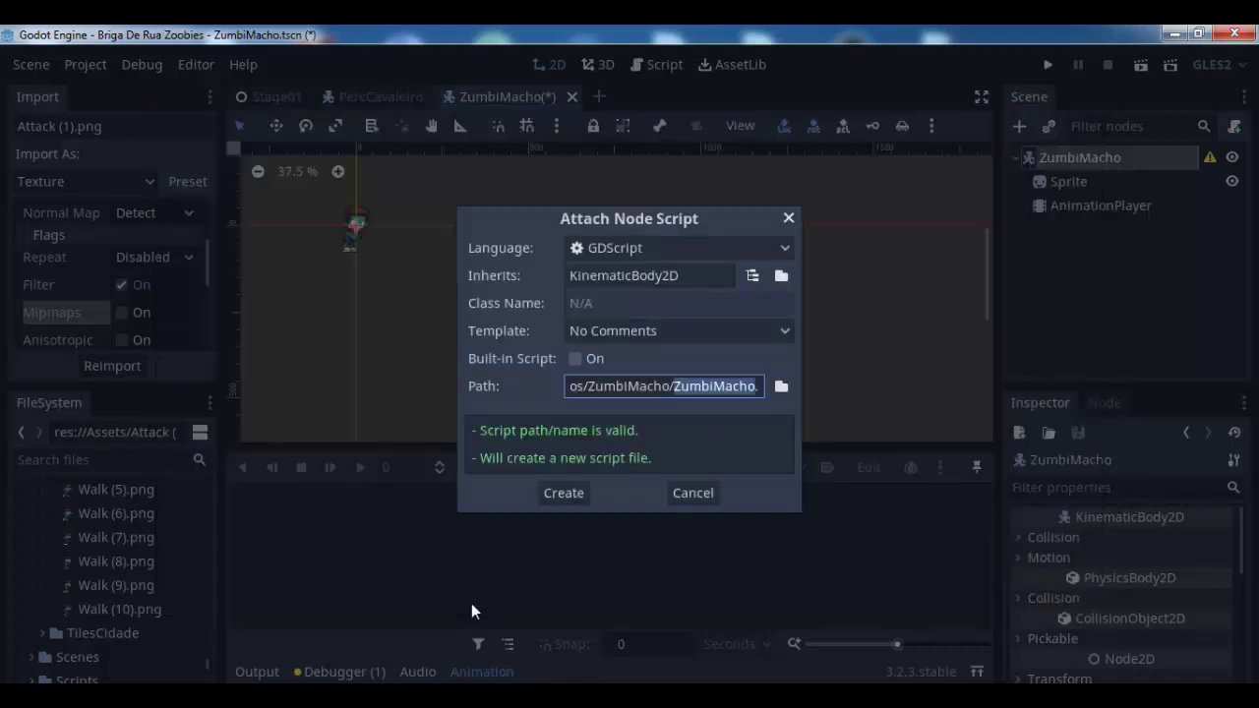
Create ZumbiMacho.gd and declare var direcao = 1 below the extends line
left_click(568, 488)
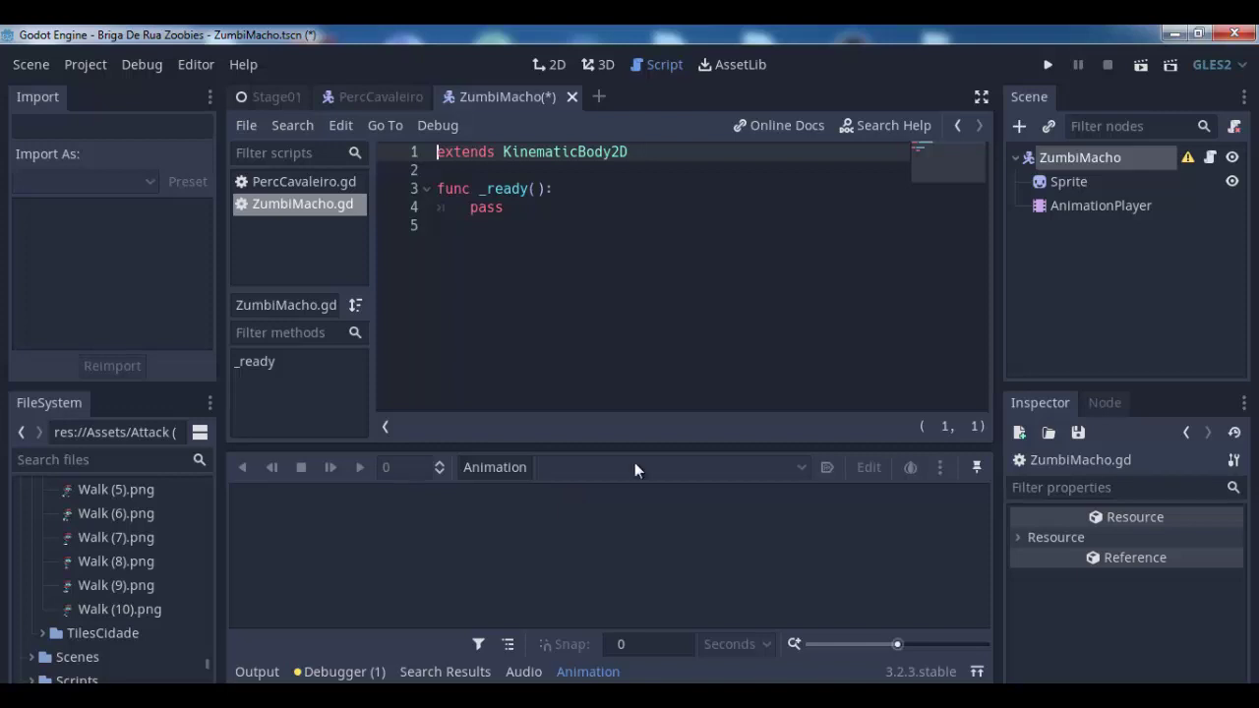
left_click(555, 175)
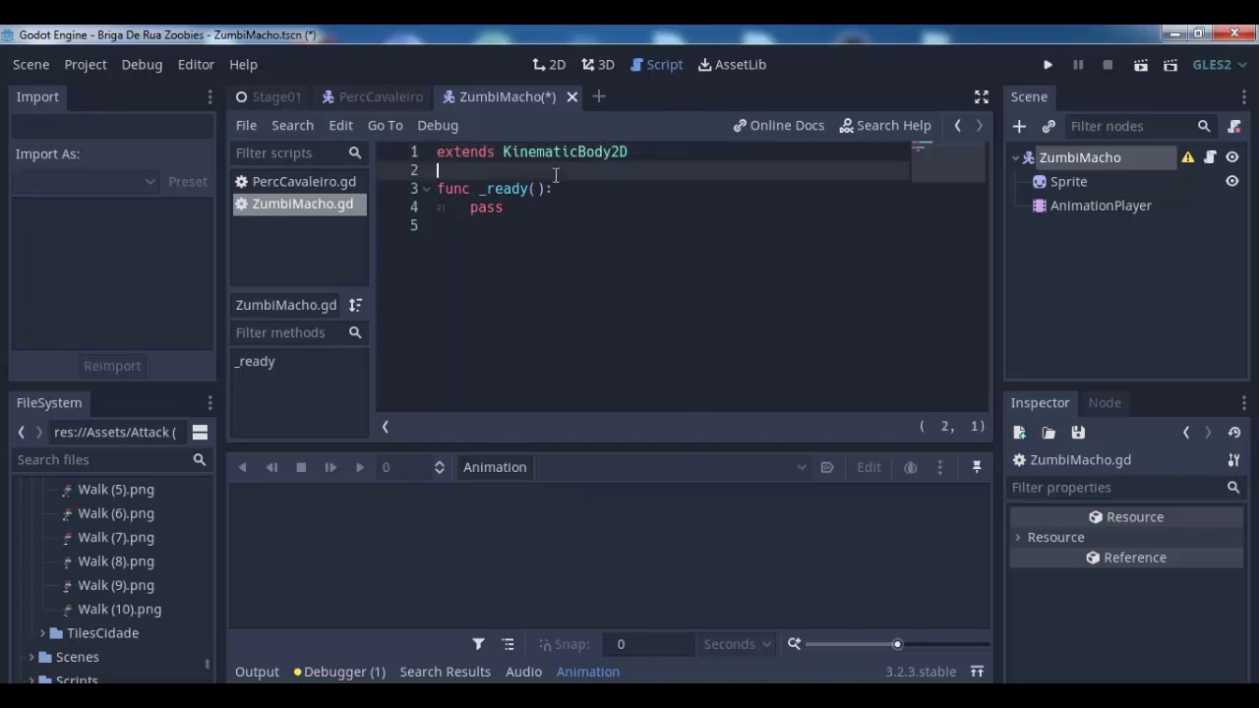
key("Return")
key("Return")
key("Up")
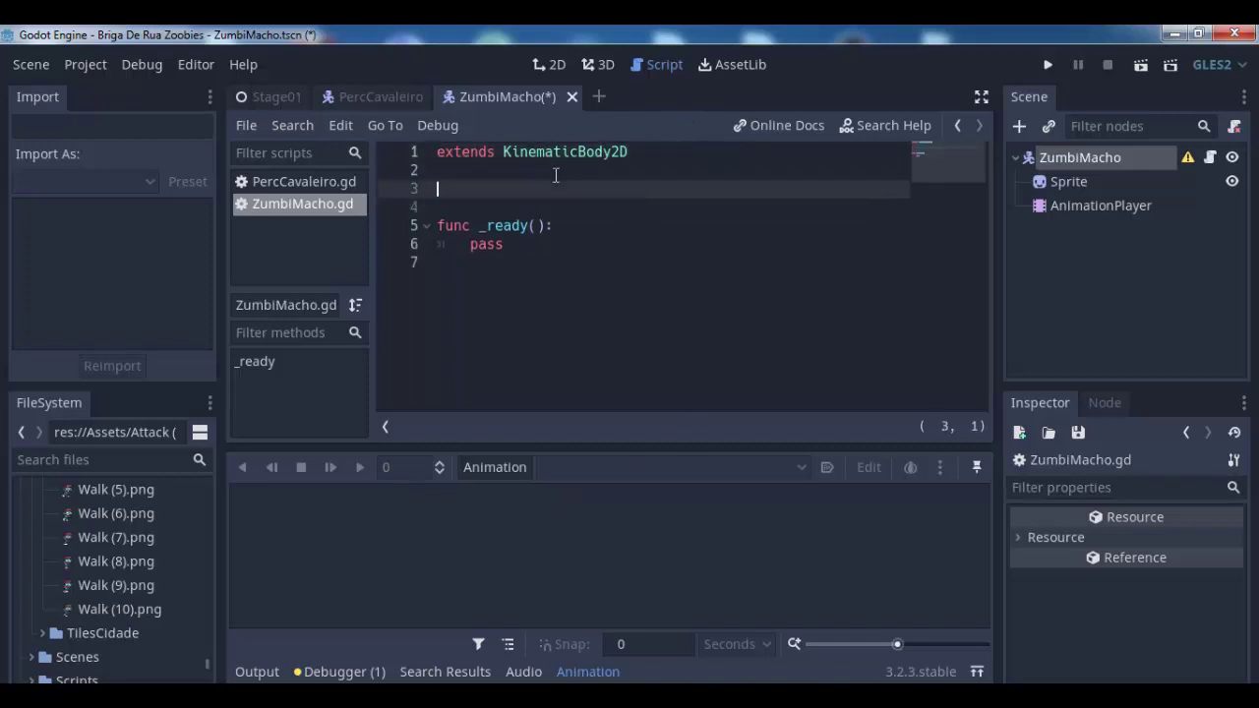
type("var d")
type("irecao ")
type("= 1")
key("Left")
key("Left")
Add the declaration var EmCombate = false on the next line
key("Down")
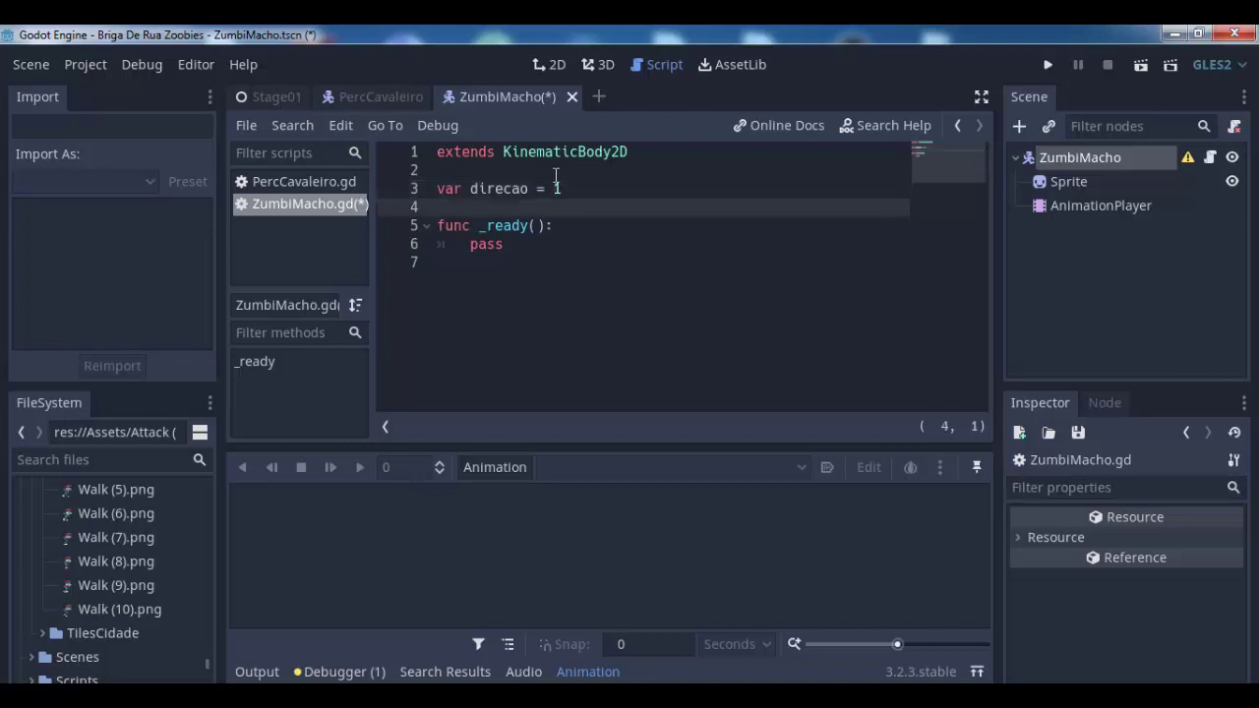
key("Return")
key("Up")
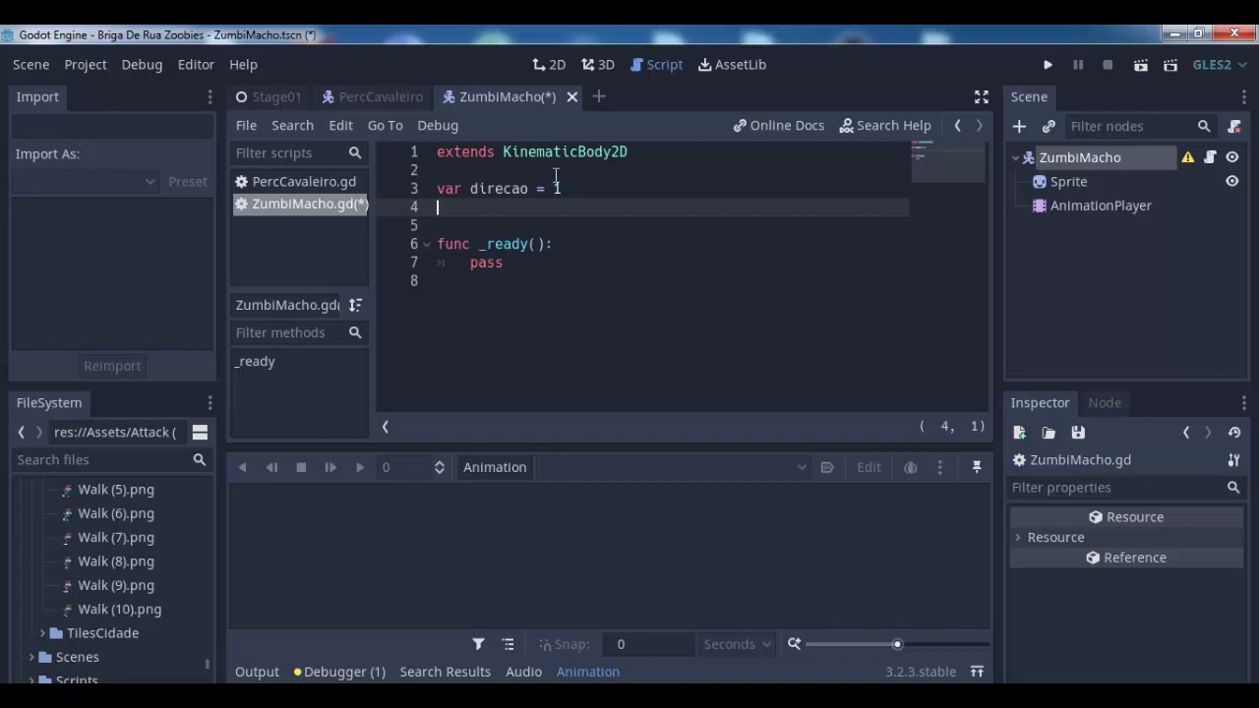
type("var")
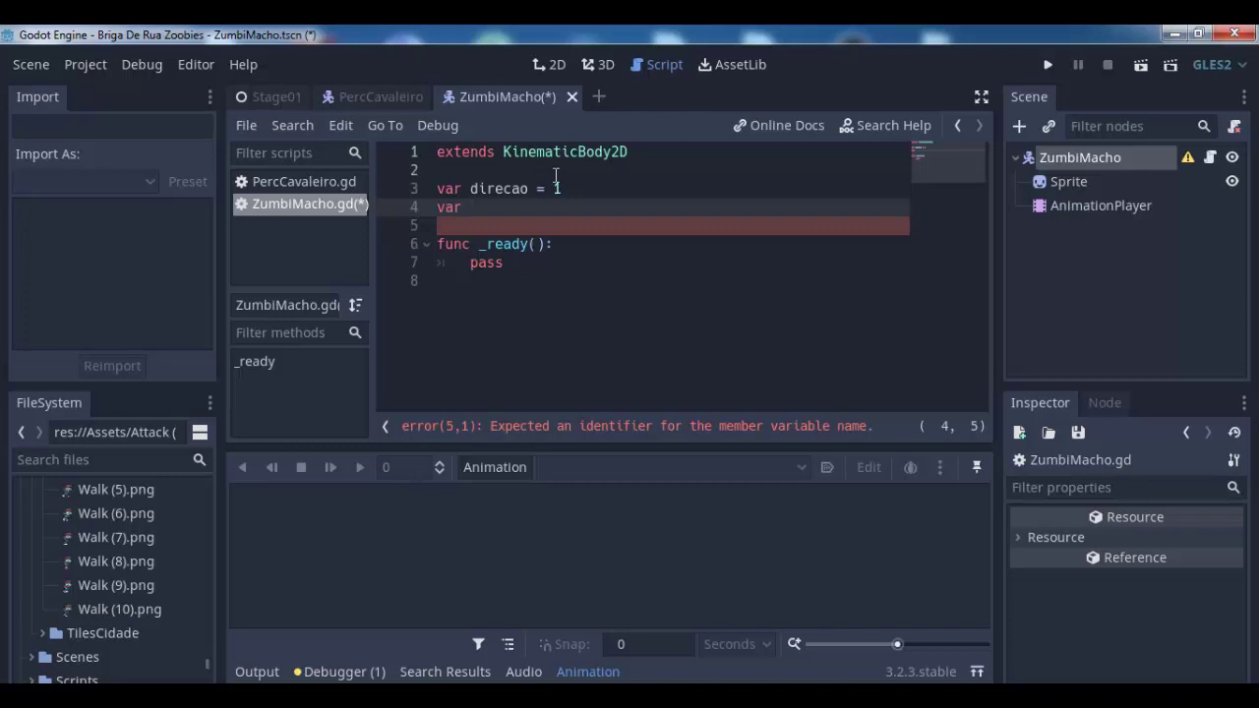
type("E")
type("mCombat")
type("e = false")
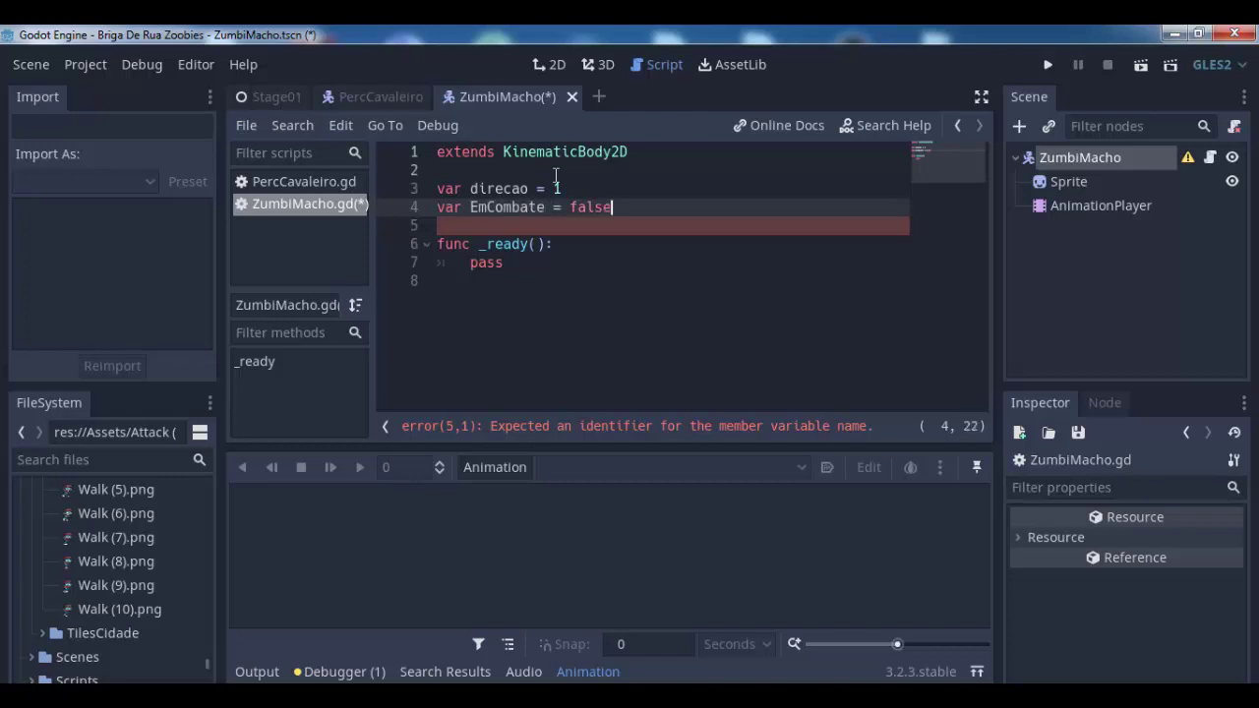
key("Left")
key("Left")
key("Left")
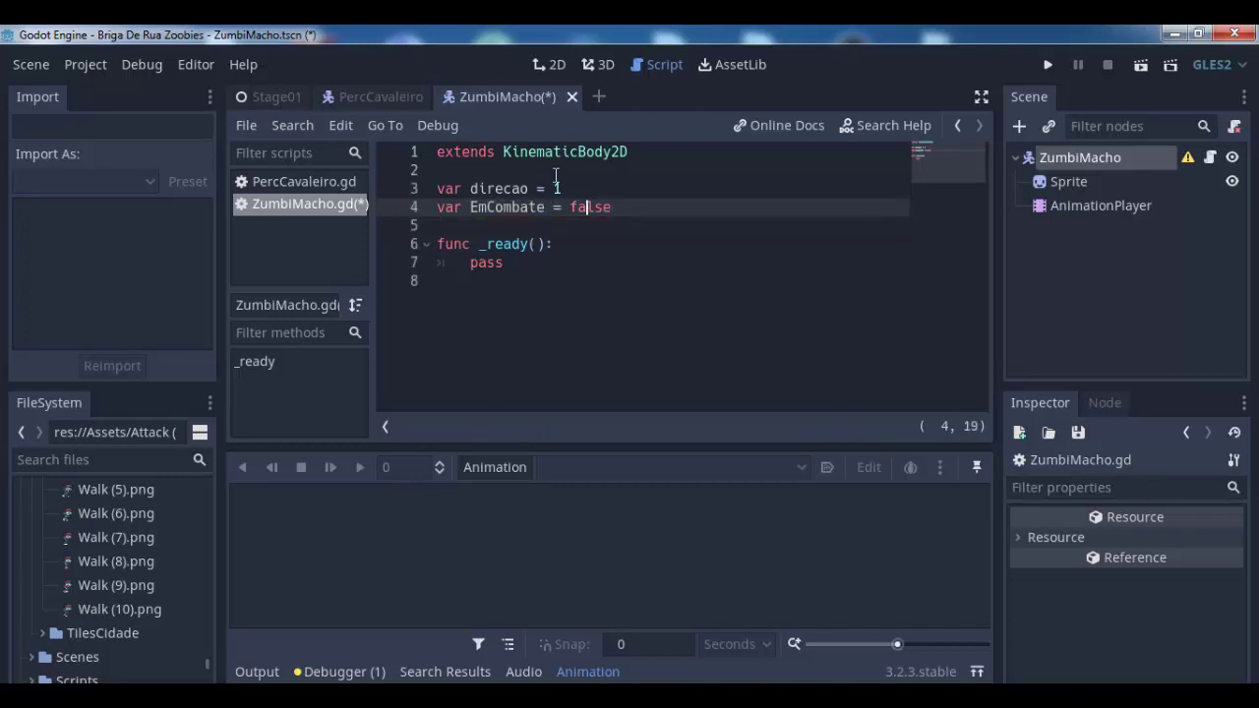
key("Right")
key("Right")
key("Right")
key("Down")
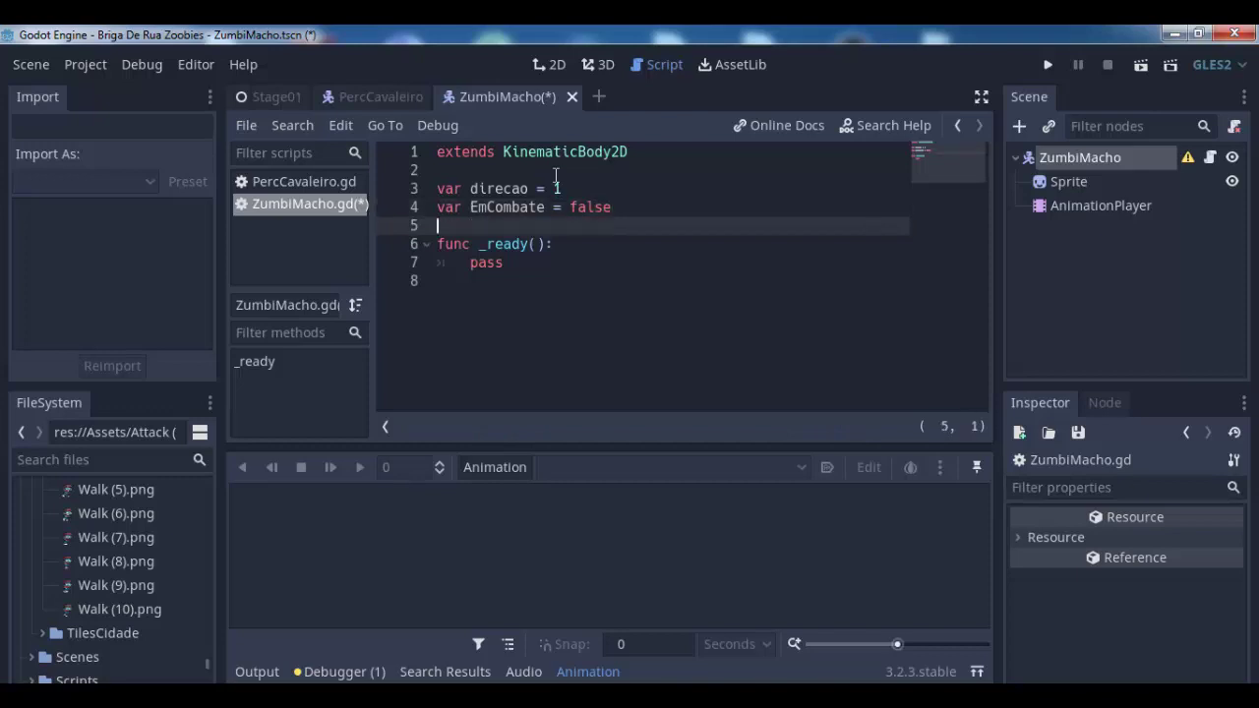
key("Up")
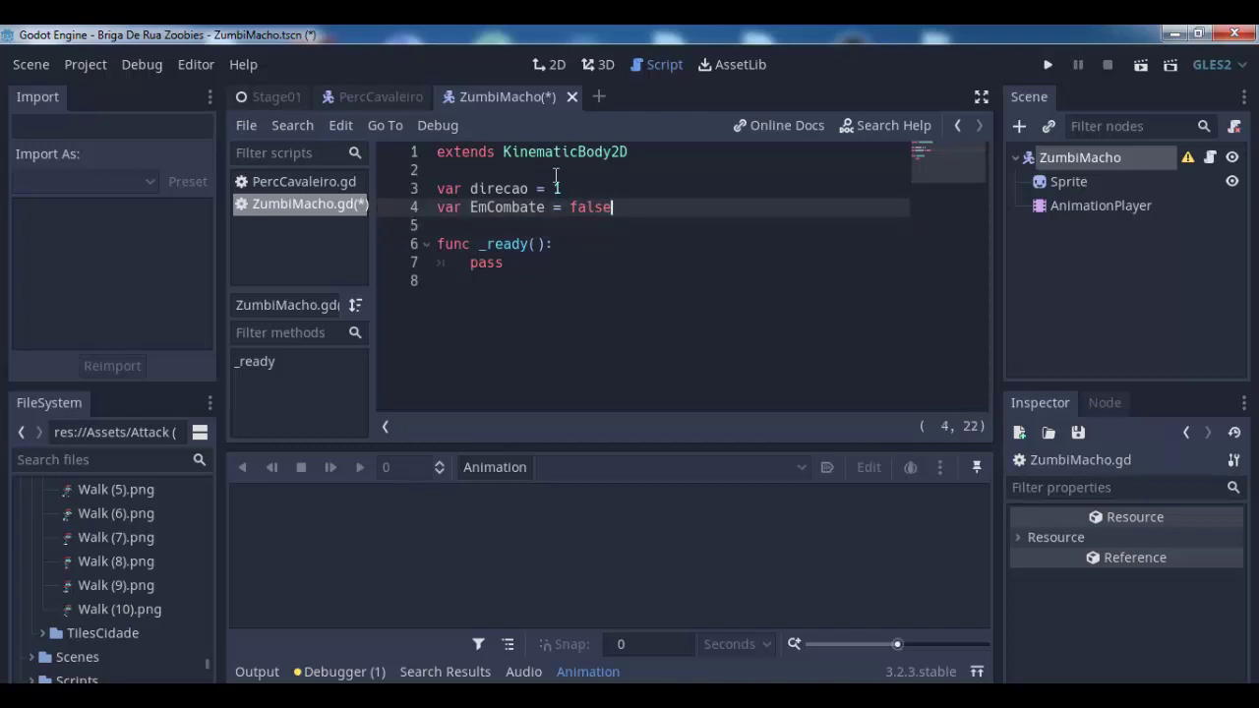
key("Return")
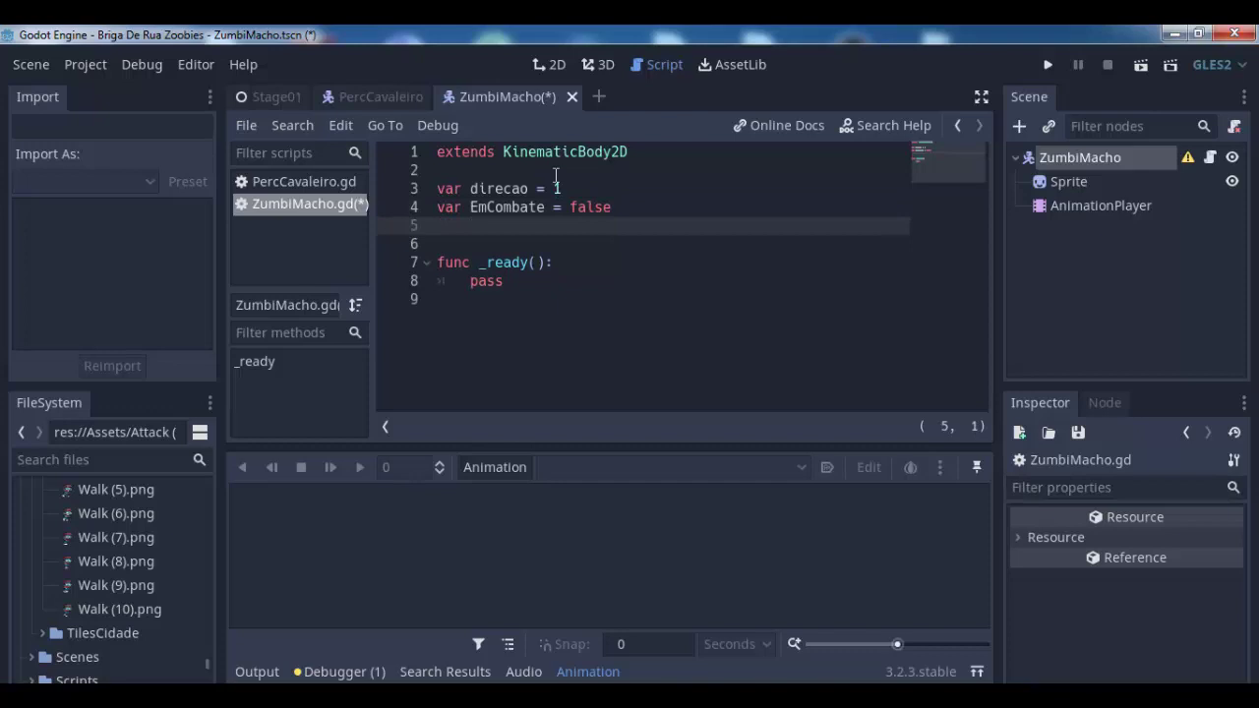
Add the declaration var vel = 2 below EmCombate
key("Up")
key("Up")
key("Up")
key("Up")
key("Down")
key("Down")
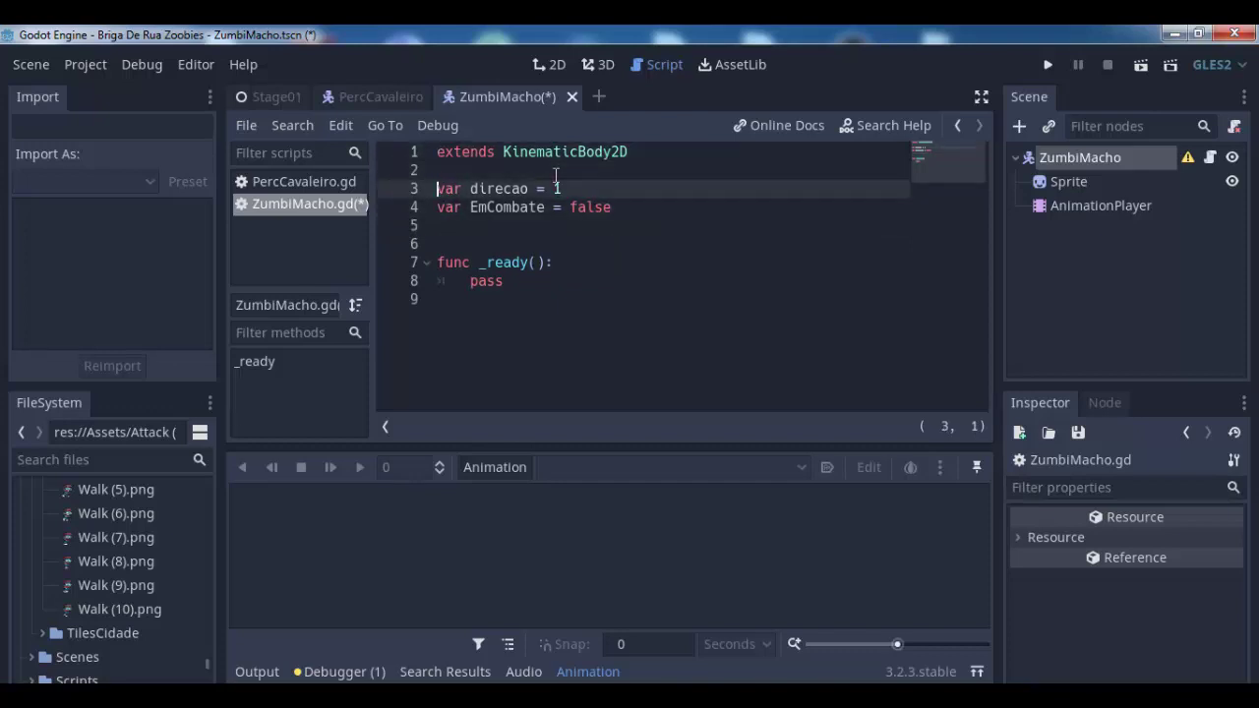
key("Down")
key("Down")
key("Down")
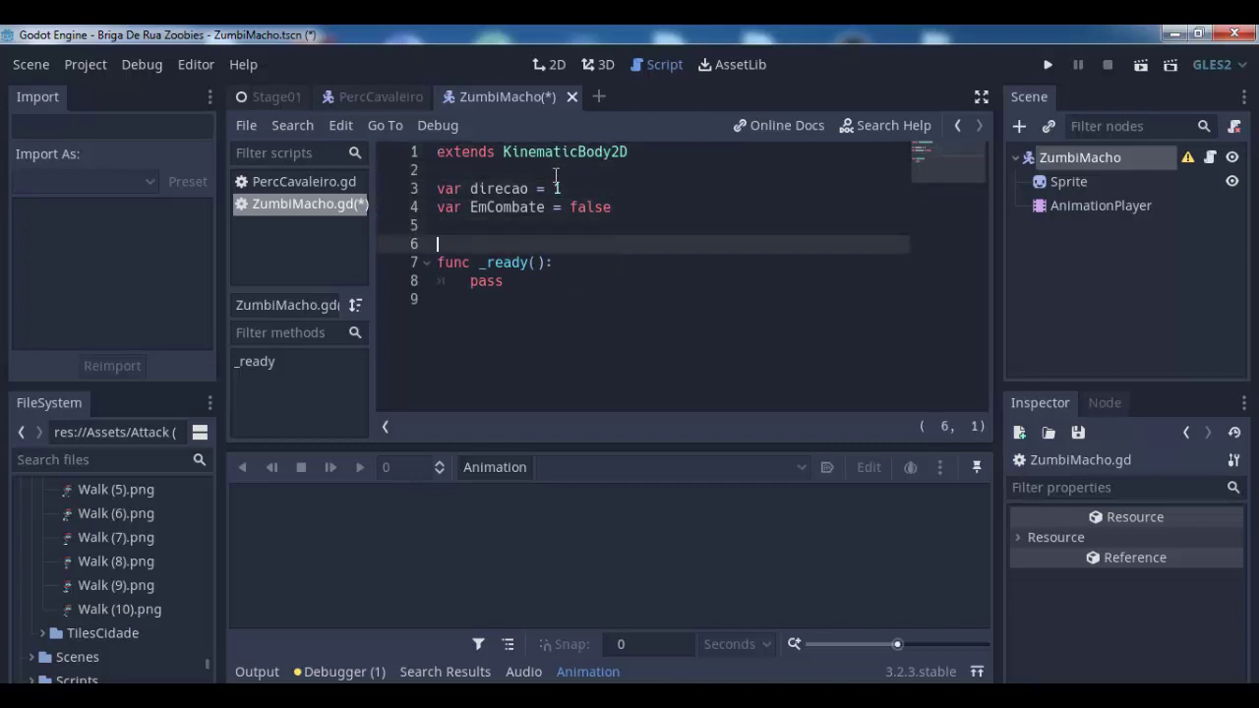
key("Up")
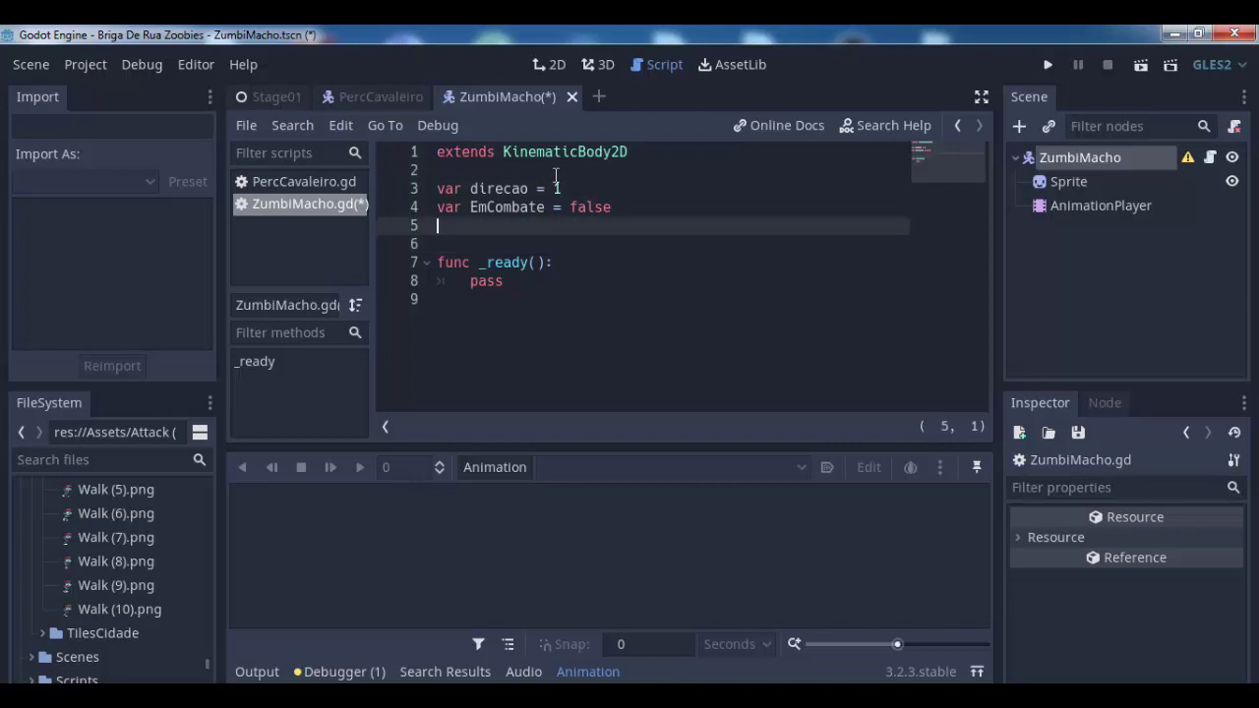
key("Down")
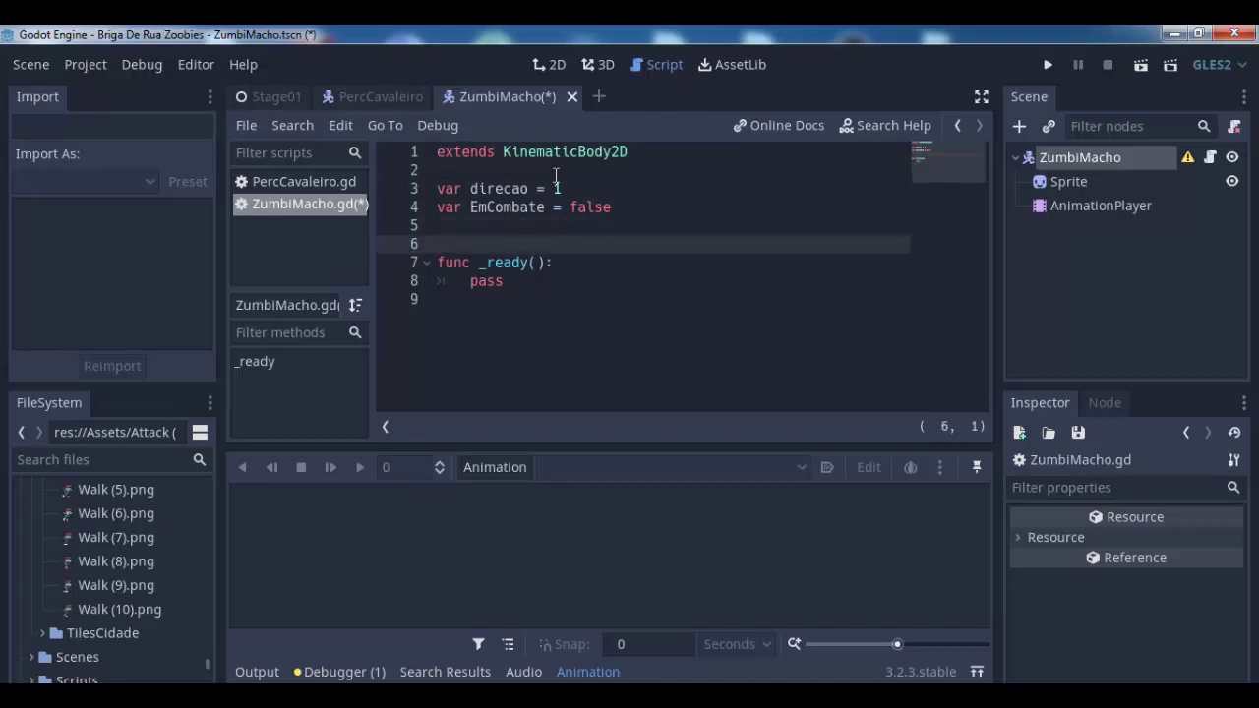
key("Up")
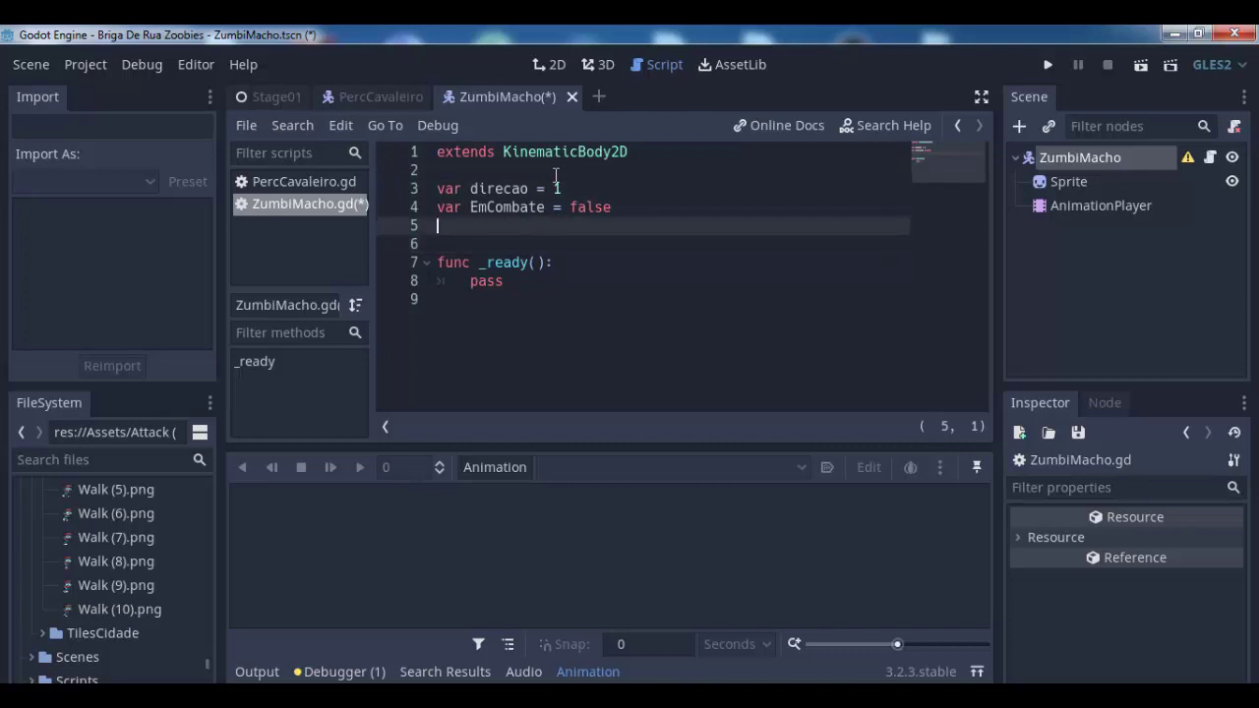
key("Return")
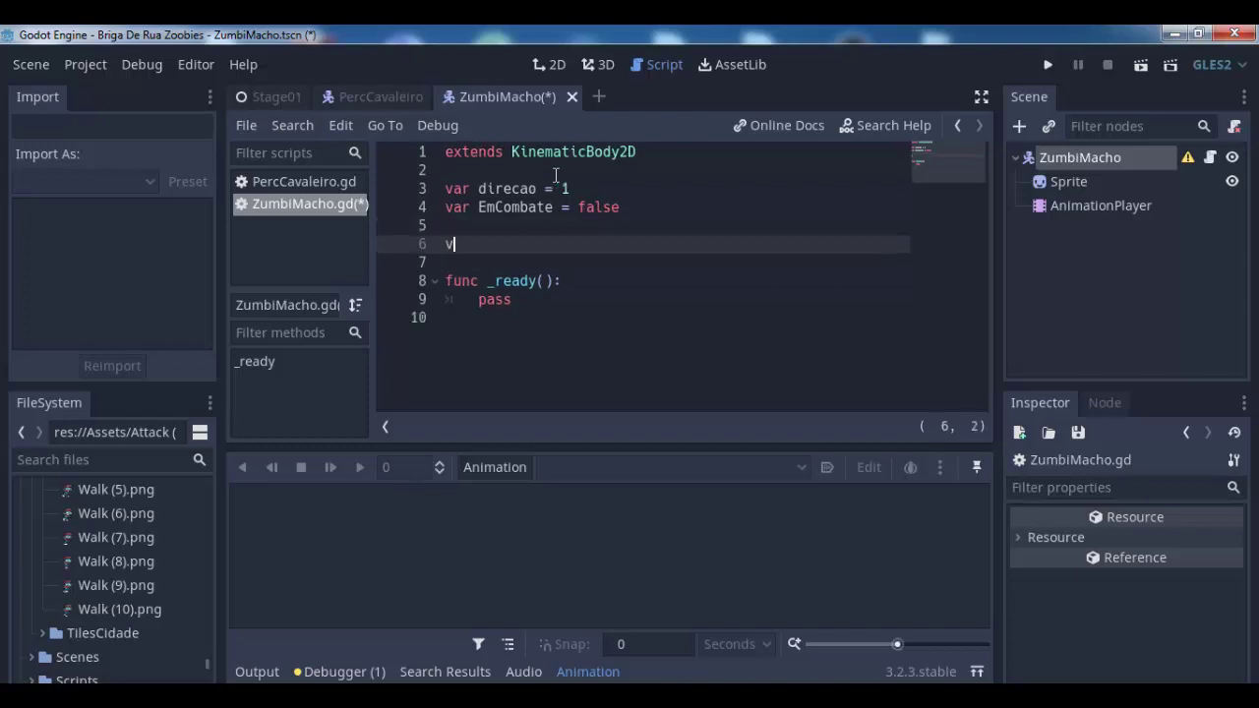
type("var vel")
type(" =")
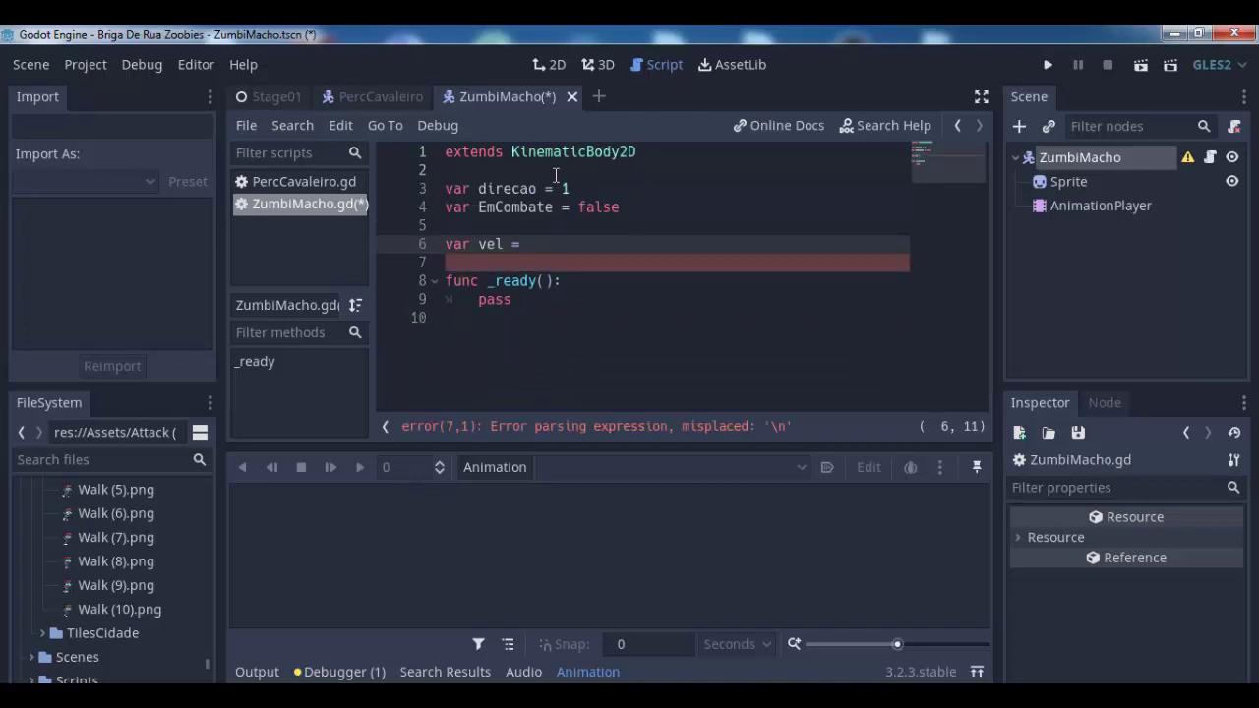
type("2")
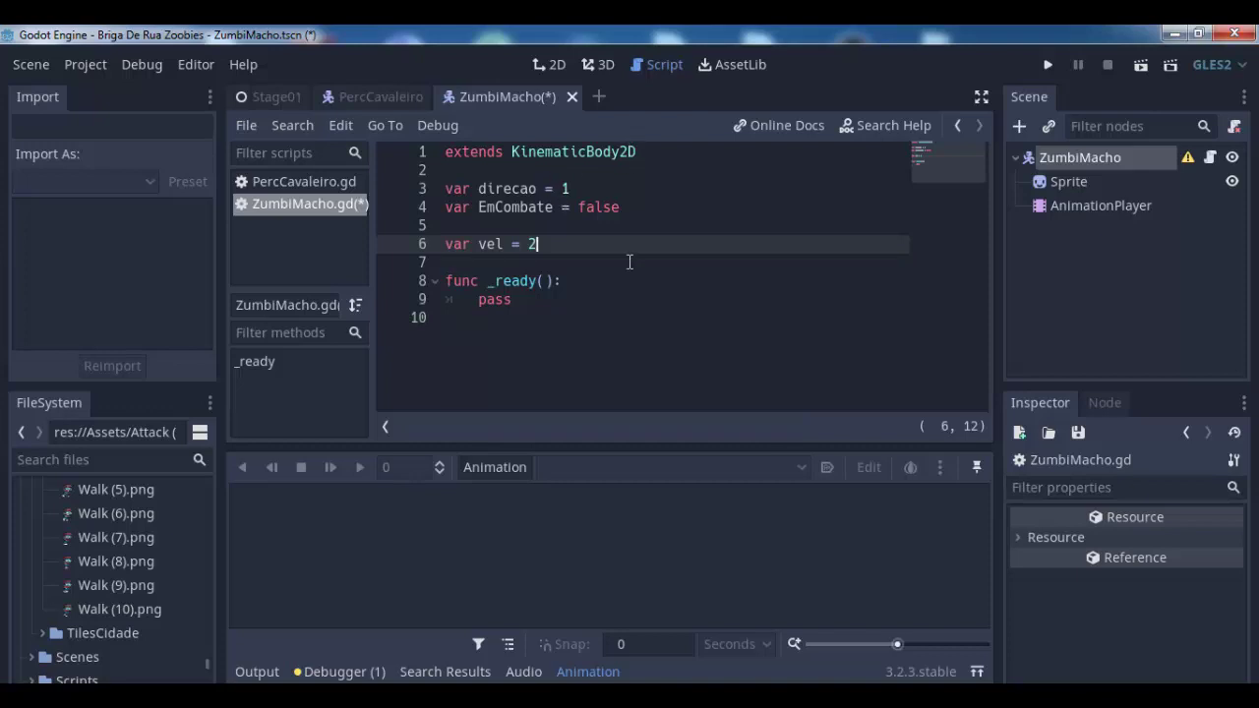
Review the PercCavaleiro.gd script for reference, then return to the ZumbiMacho scene tab
left_click(392, 87)
left_click(1208, 157)
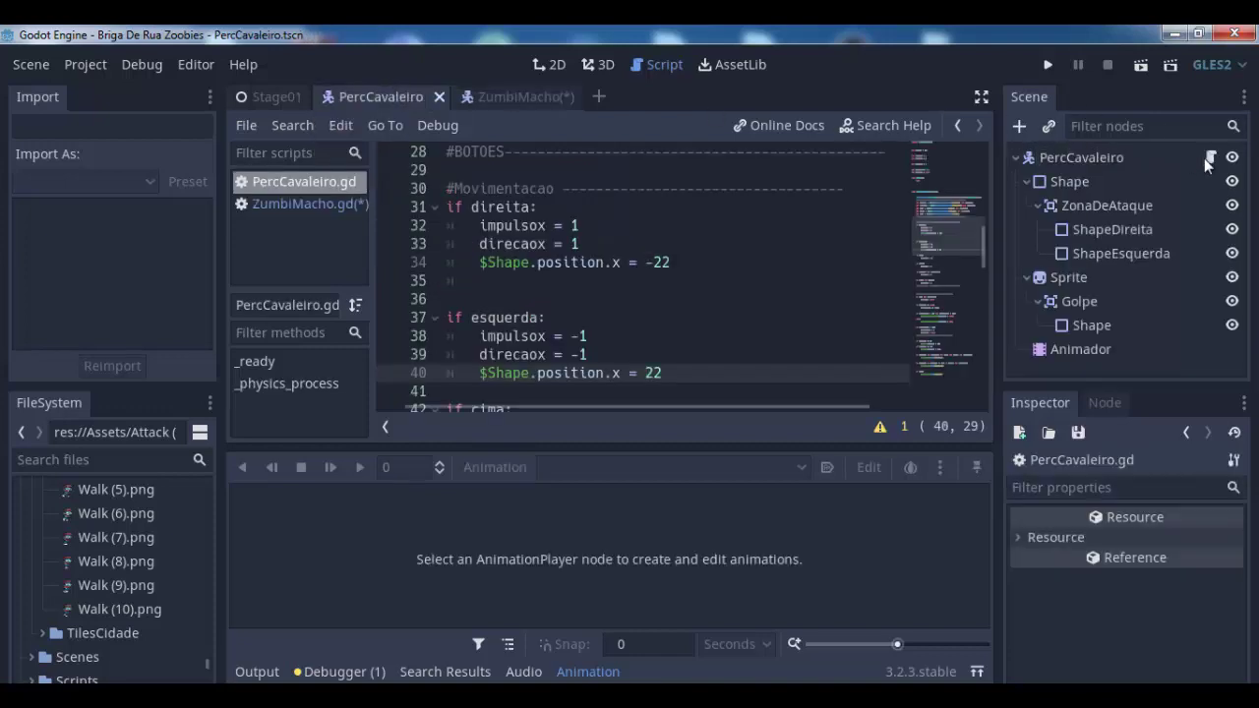
scroll(689, 245, "down", 3)
scroll(689, 245, "up", 4)
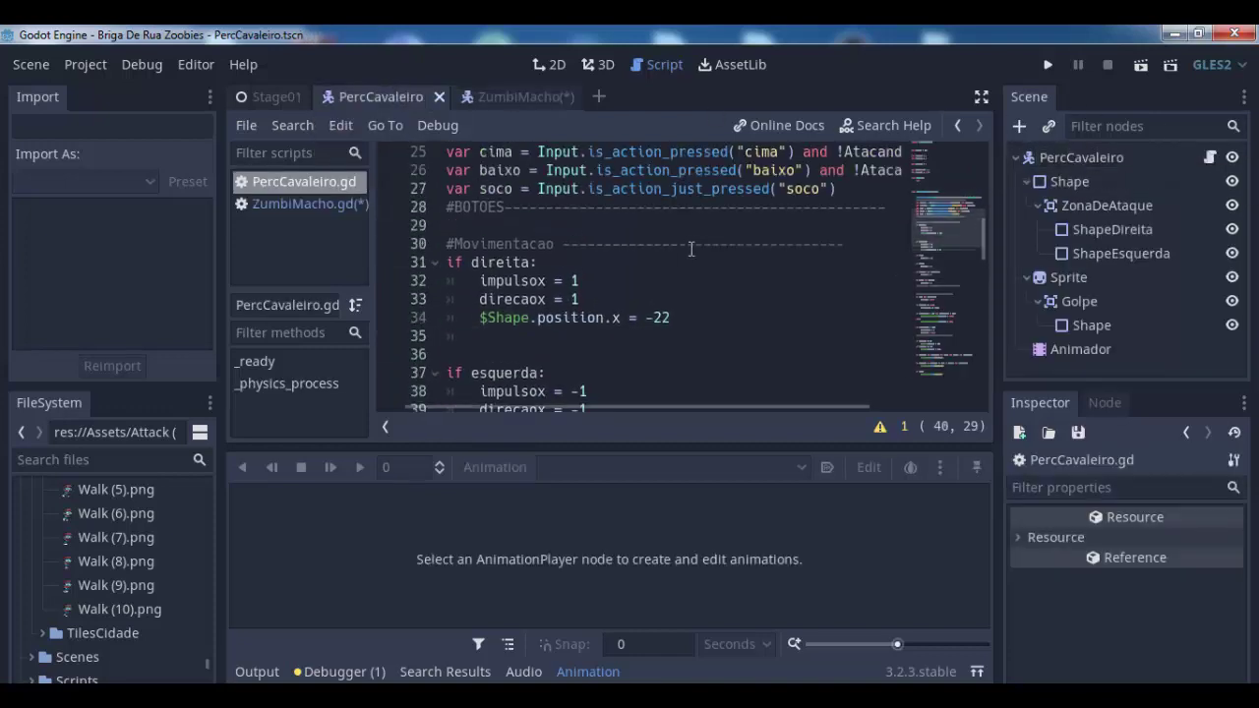
scroll(689, 245, "up", 5)
scroll(690, 245, "up", 3)
scroll(689, 245, "down", 8)
scroll(689, 245, "up", 5)
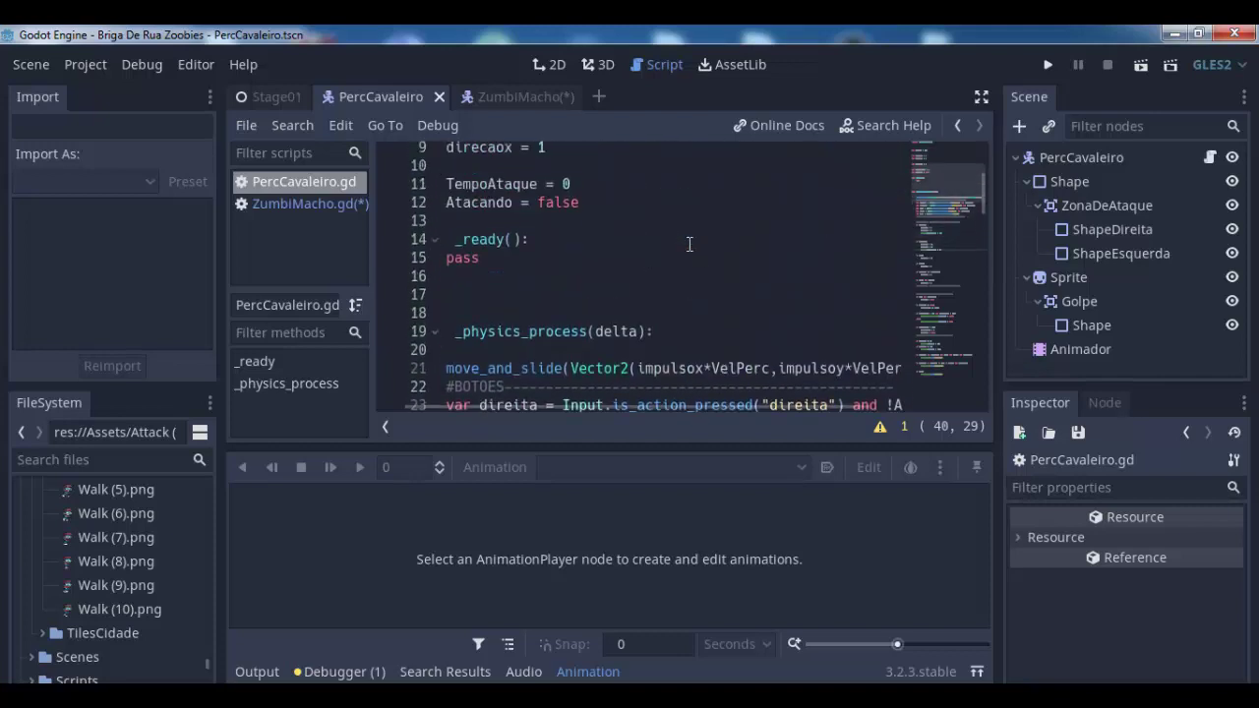
scroll(689, 245, "up", 3)
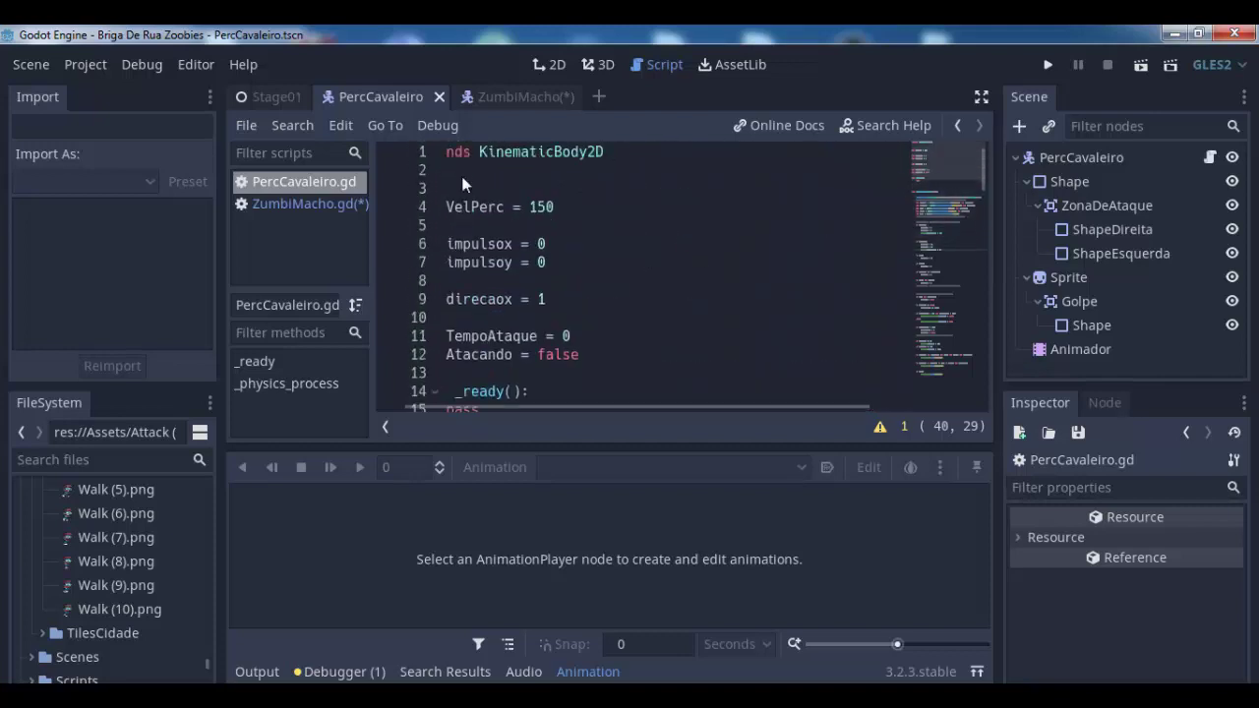
left_click(490, 95)
Save the ZumbiMacho scene and declare func _physics_process(delta): below _ready using autocomplete
key("ctrl+s")
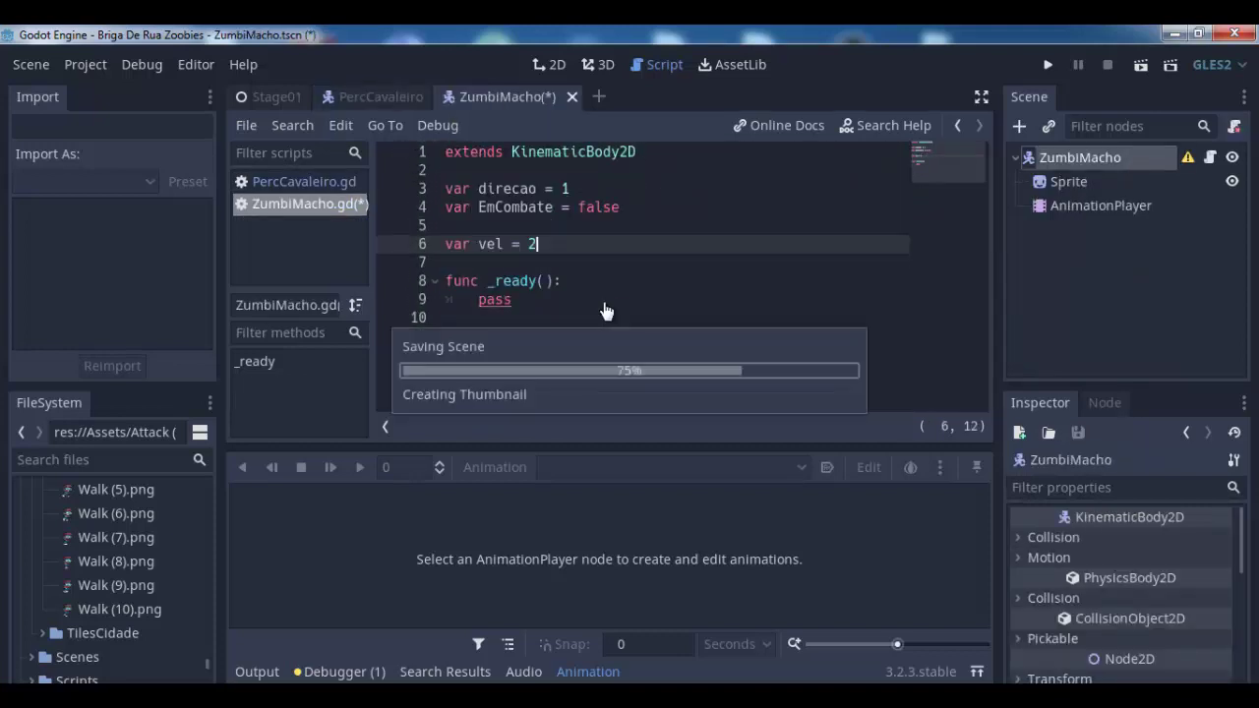
left_click(578, 286)
left_click(578, 334)
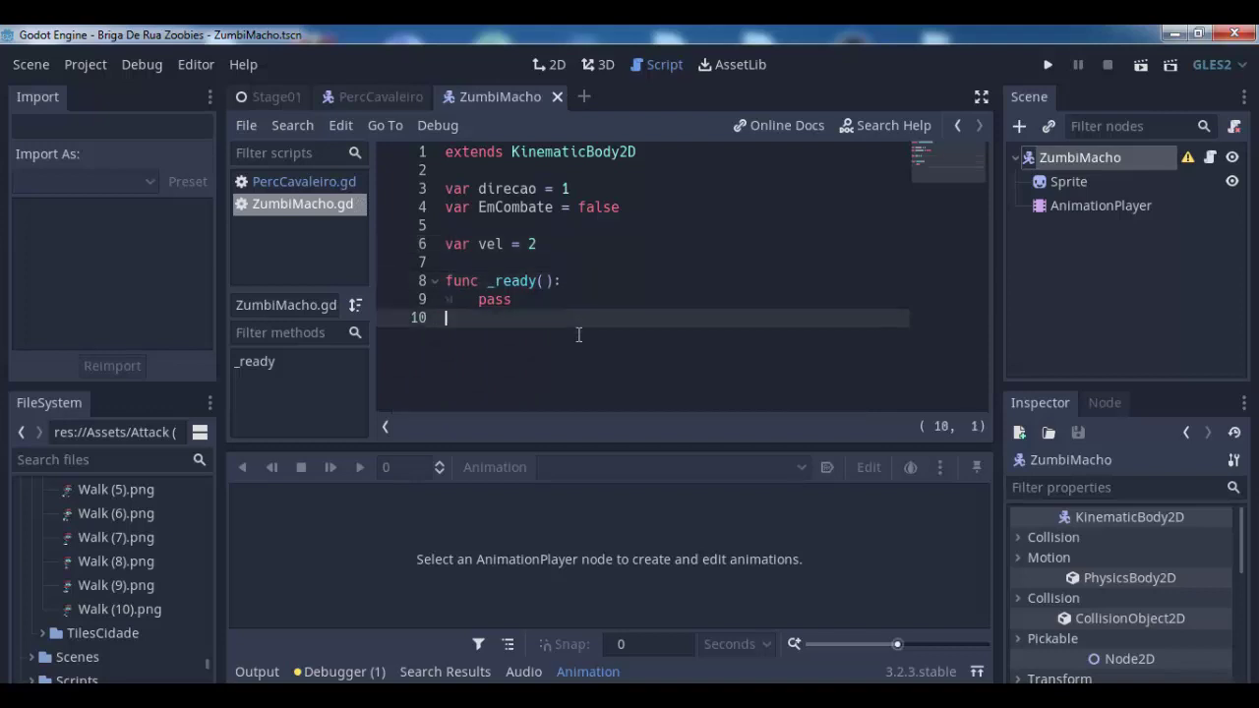
key("Return")
key("Return")
type("func ")
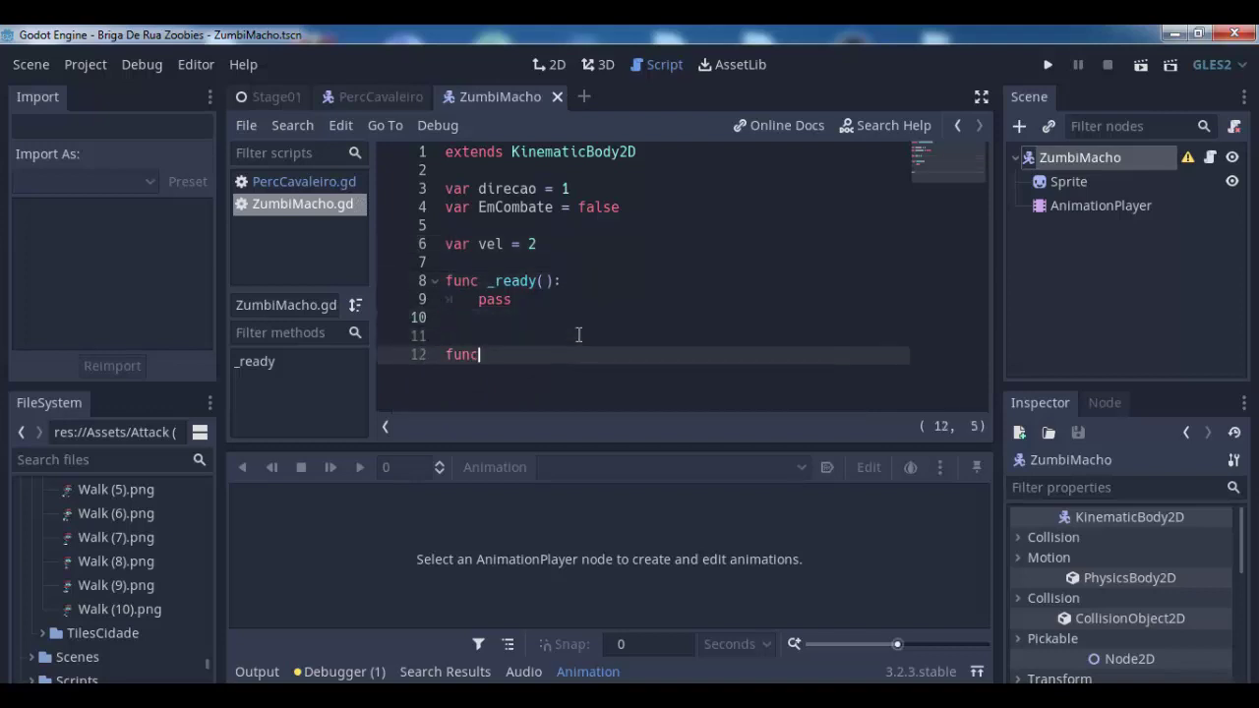
type("phy")
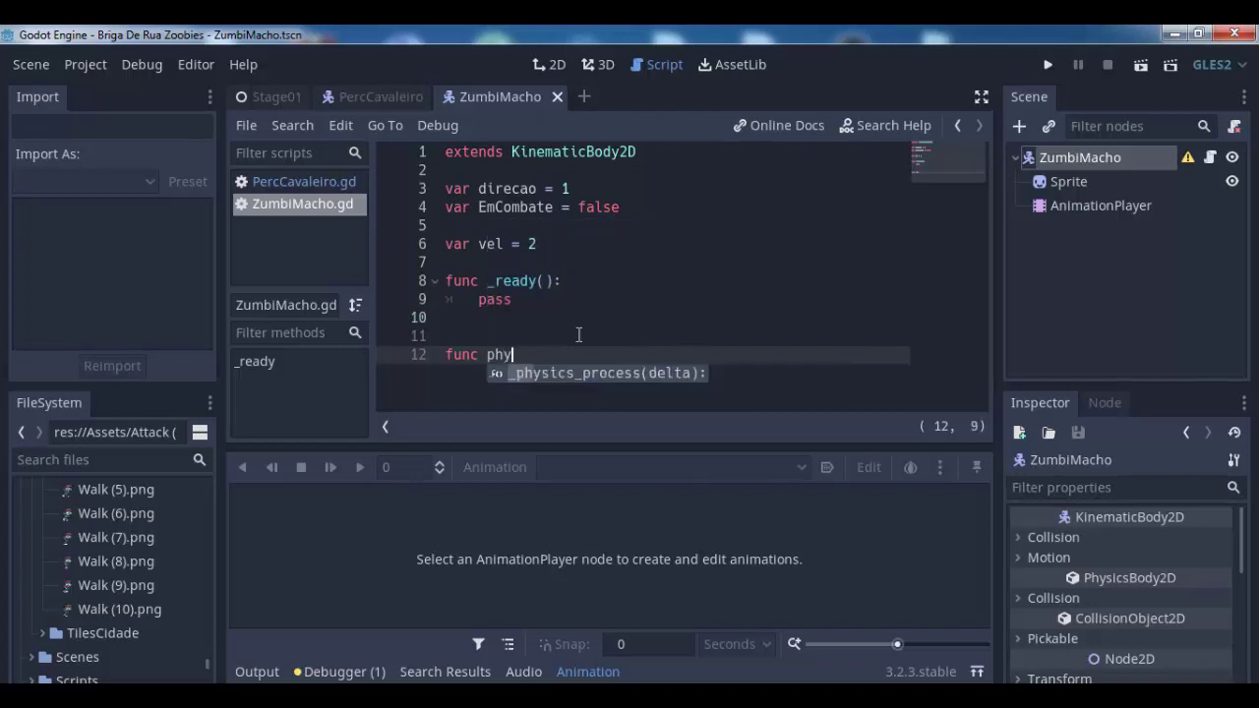
key("Return")
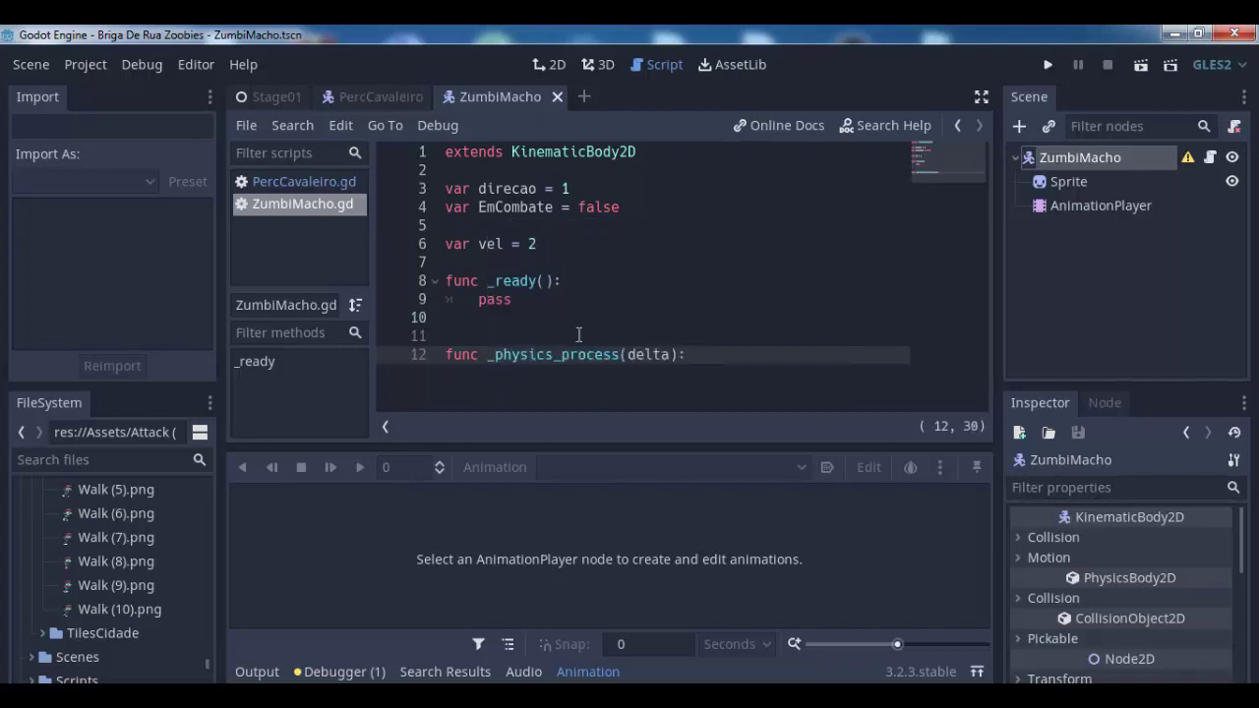
key("Return")
key("Return")
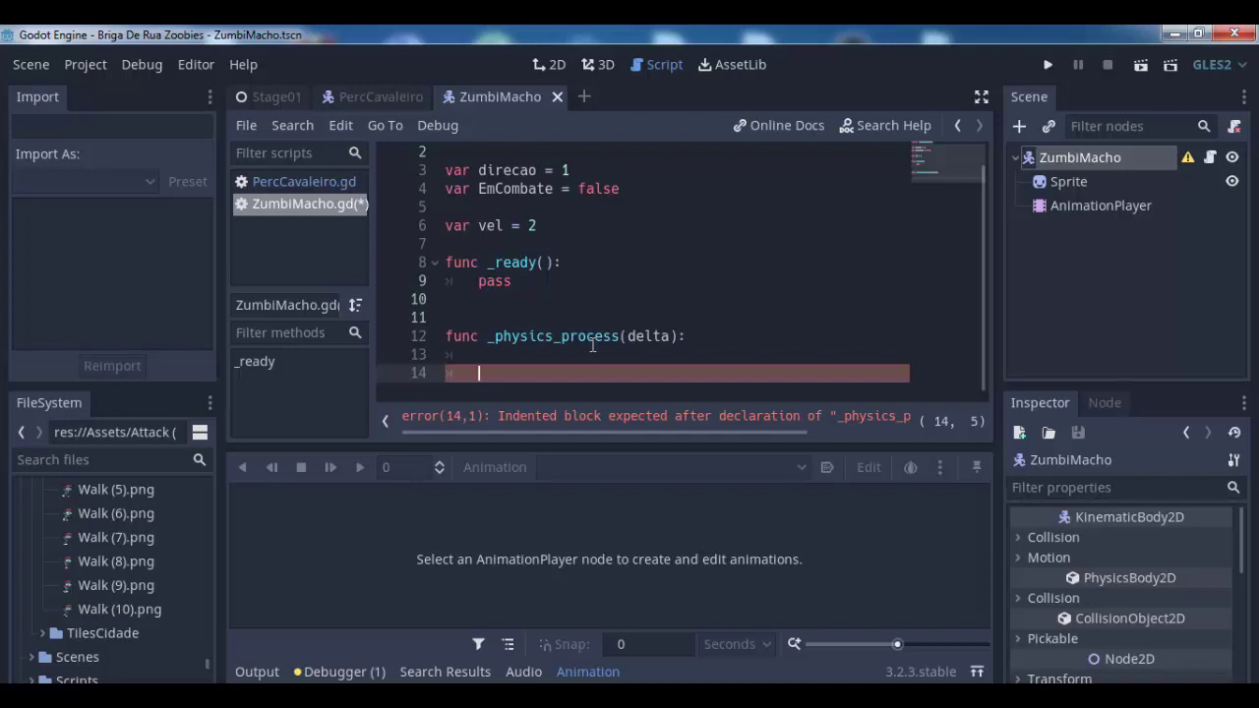
Give _physics_process a null body and begin a new func Seguir declaration below it
key("Return")
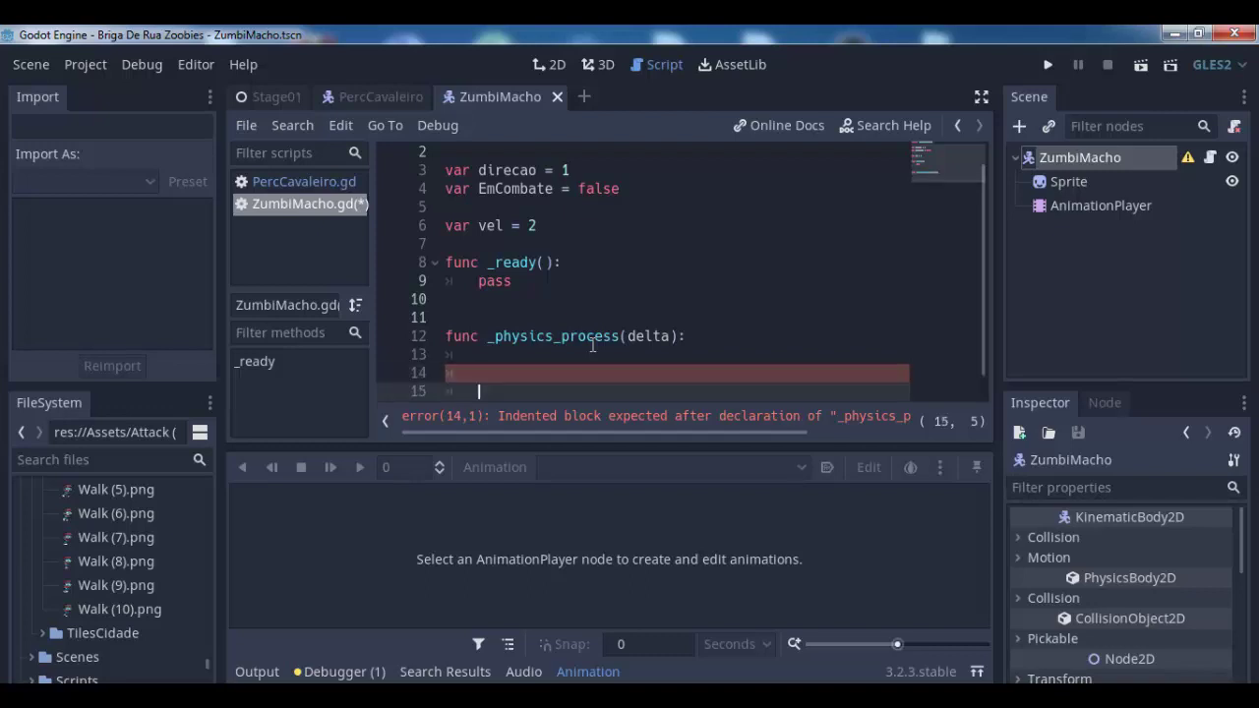
key("BackSpace")
key("BackSpace")
type("null")
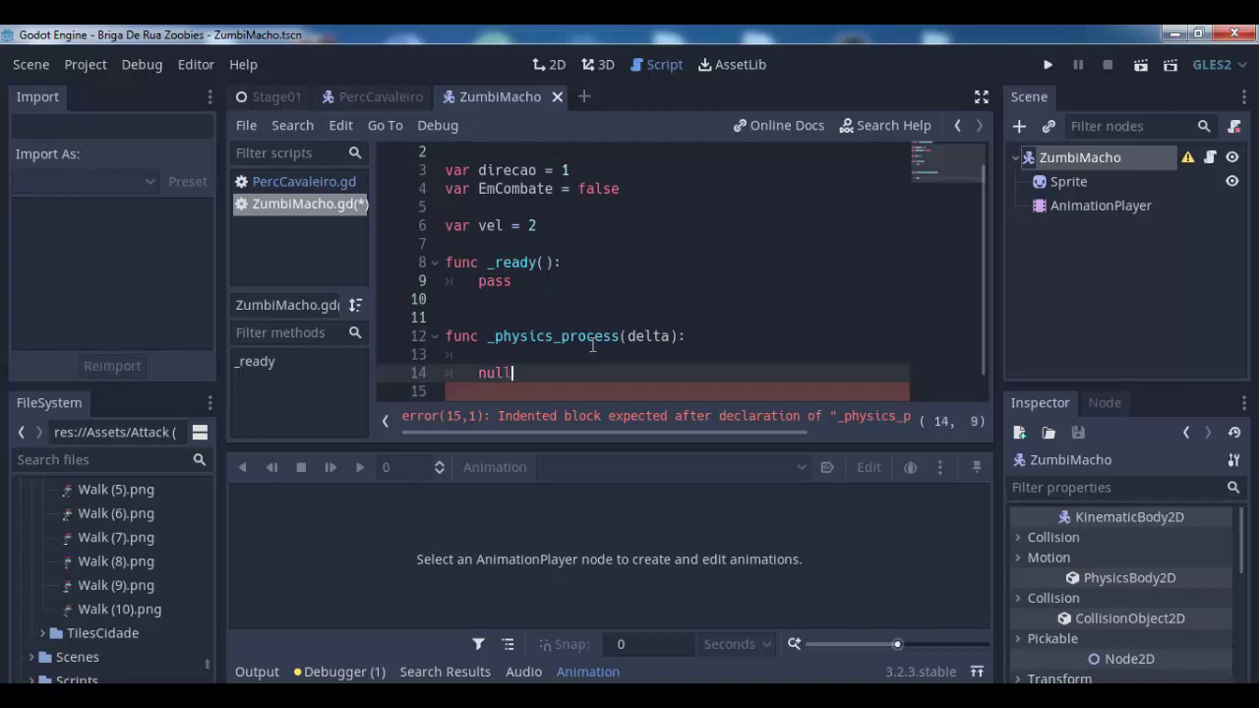
key("Up")
key("Up")
key("Down")
key("Down")
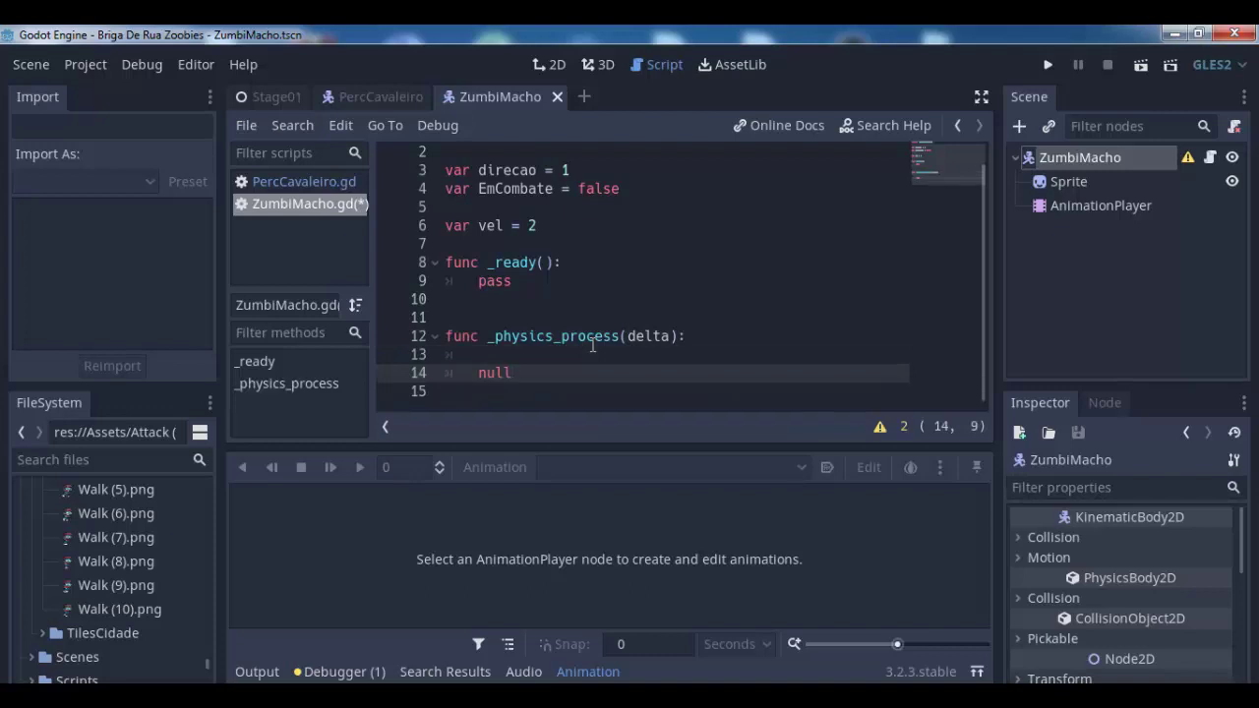
key("Down")
key("Return")
key("Return")
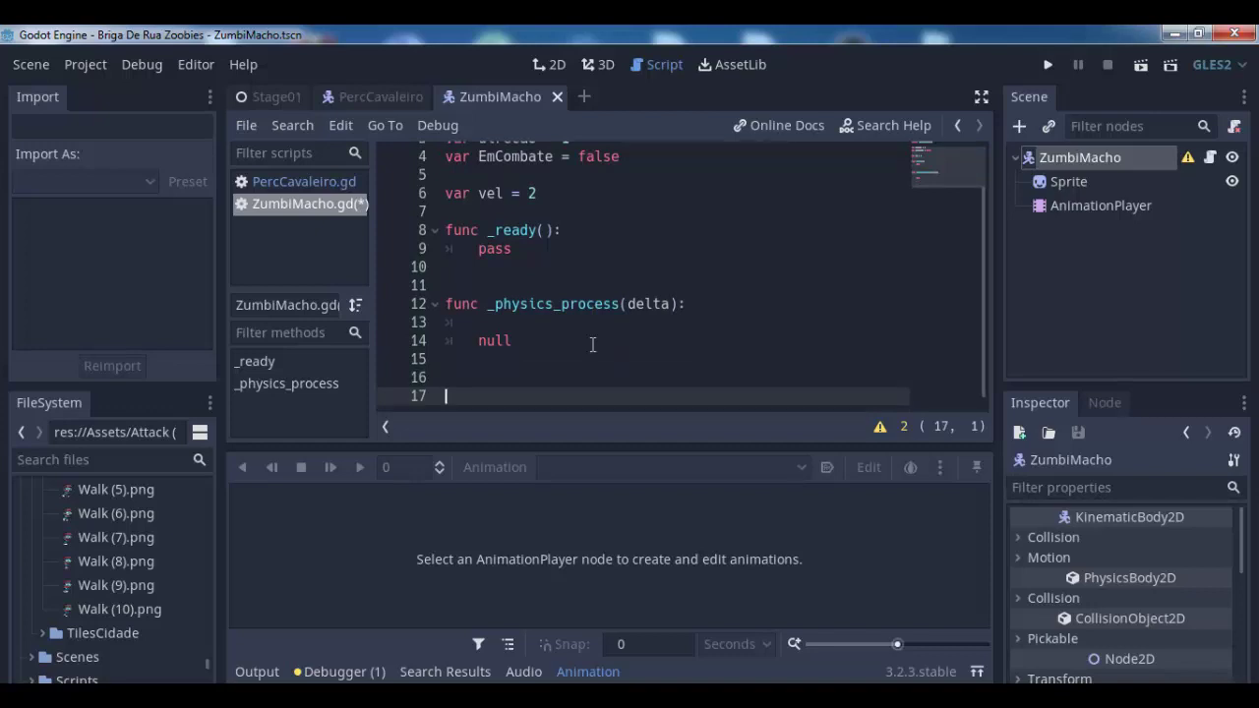
type("func")
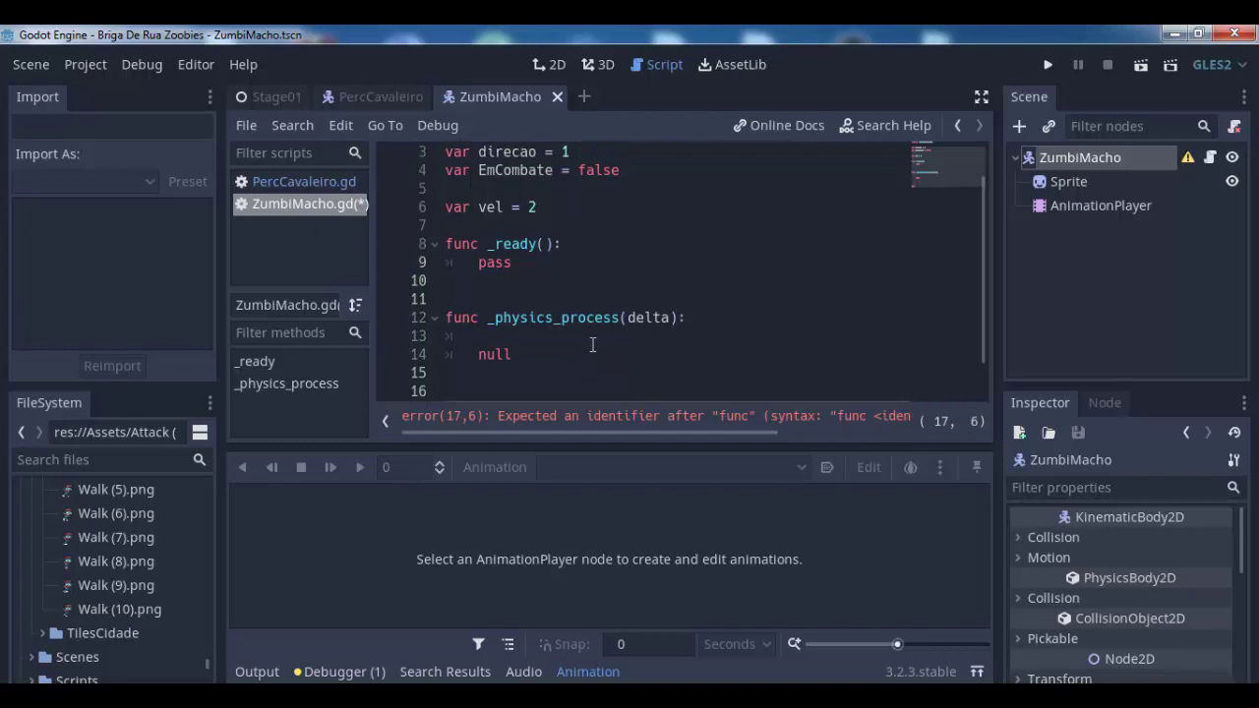
type(" S")
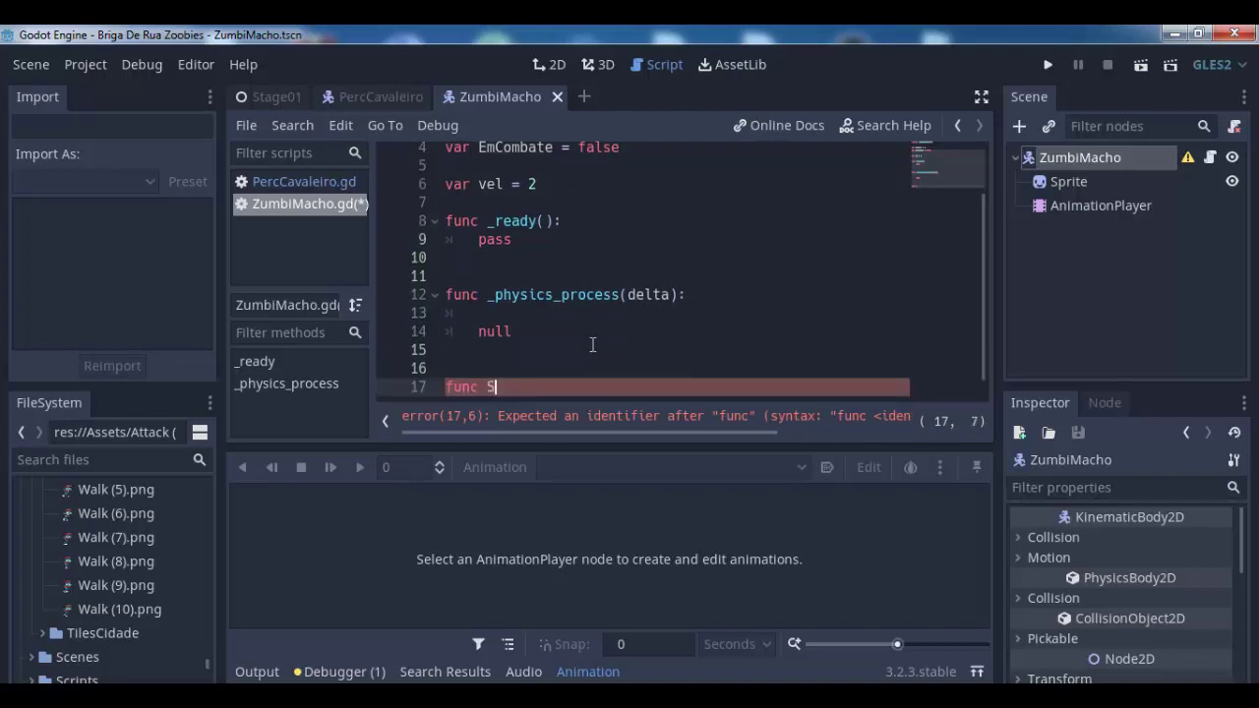
type("eguir")
Rename the new function to Segue_perc(delta): and start its indented body line
key("BackSpace")
key("BackSpace")
key("BackSpace")
key("BackSpace")
key("BackSpace")
key("BackSpace")
type("s")
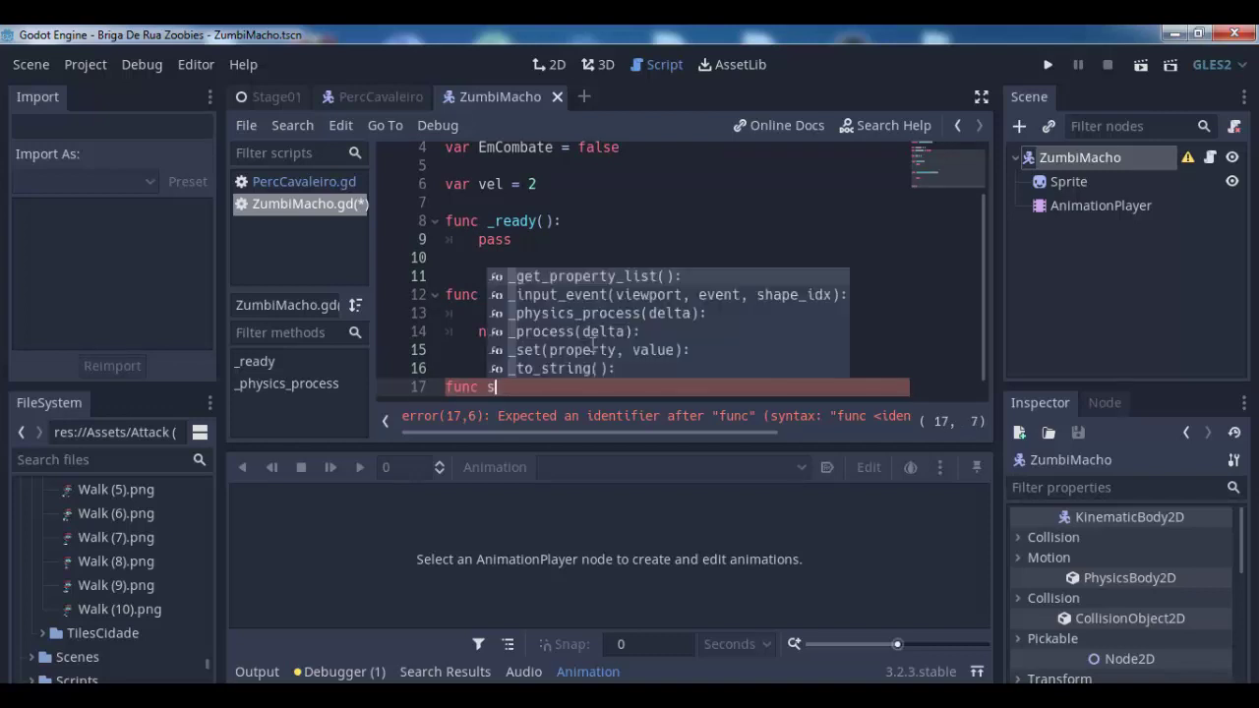
key("BackSpace")
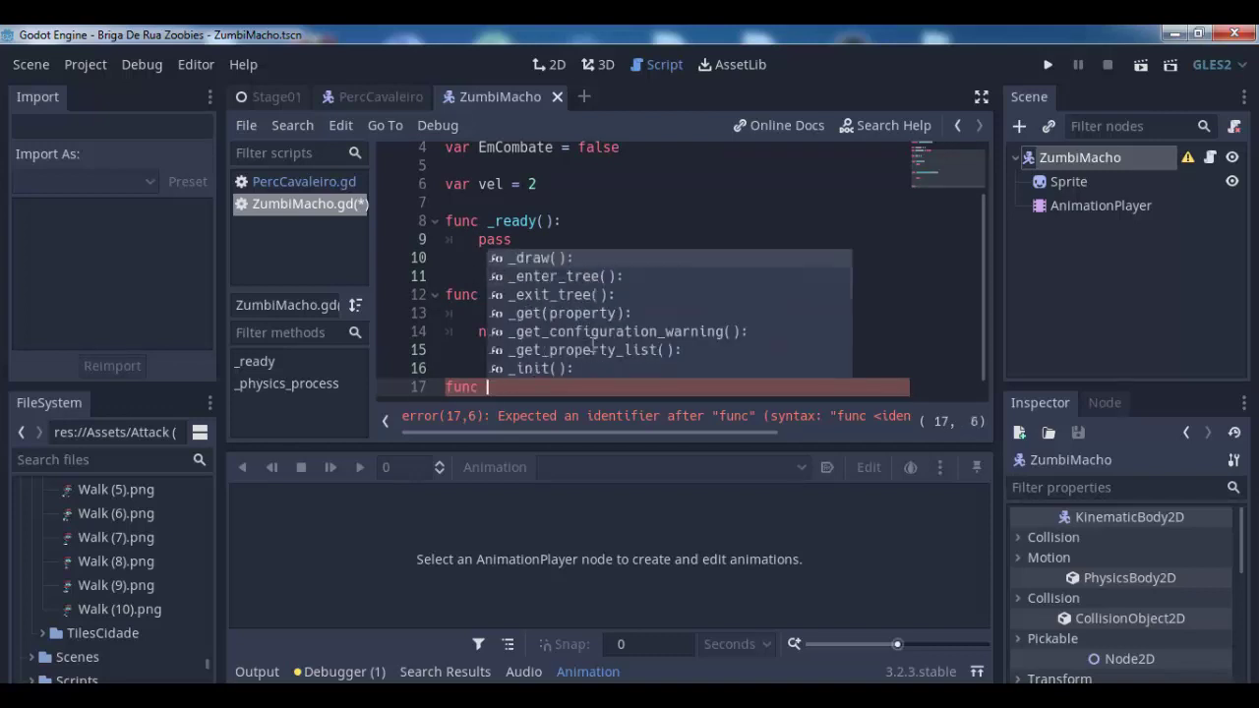
type("Se")
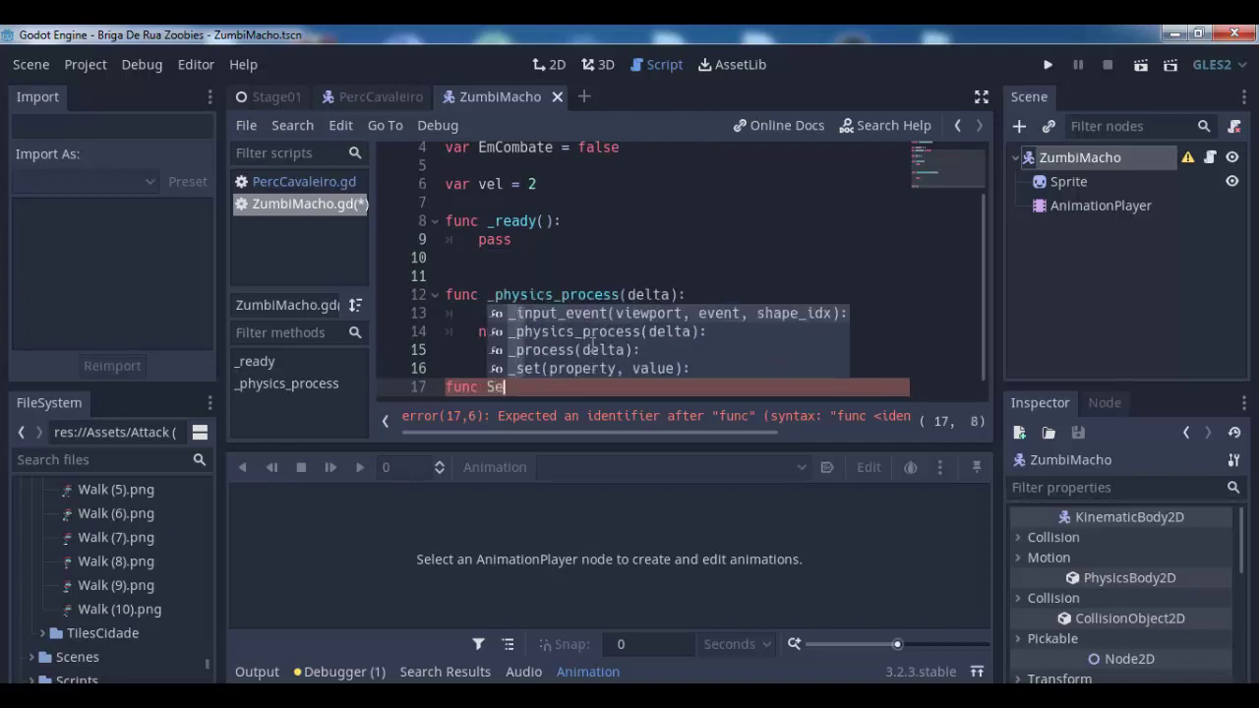
type("gue_")
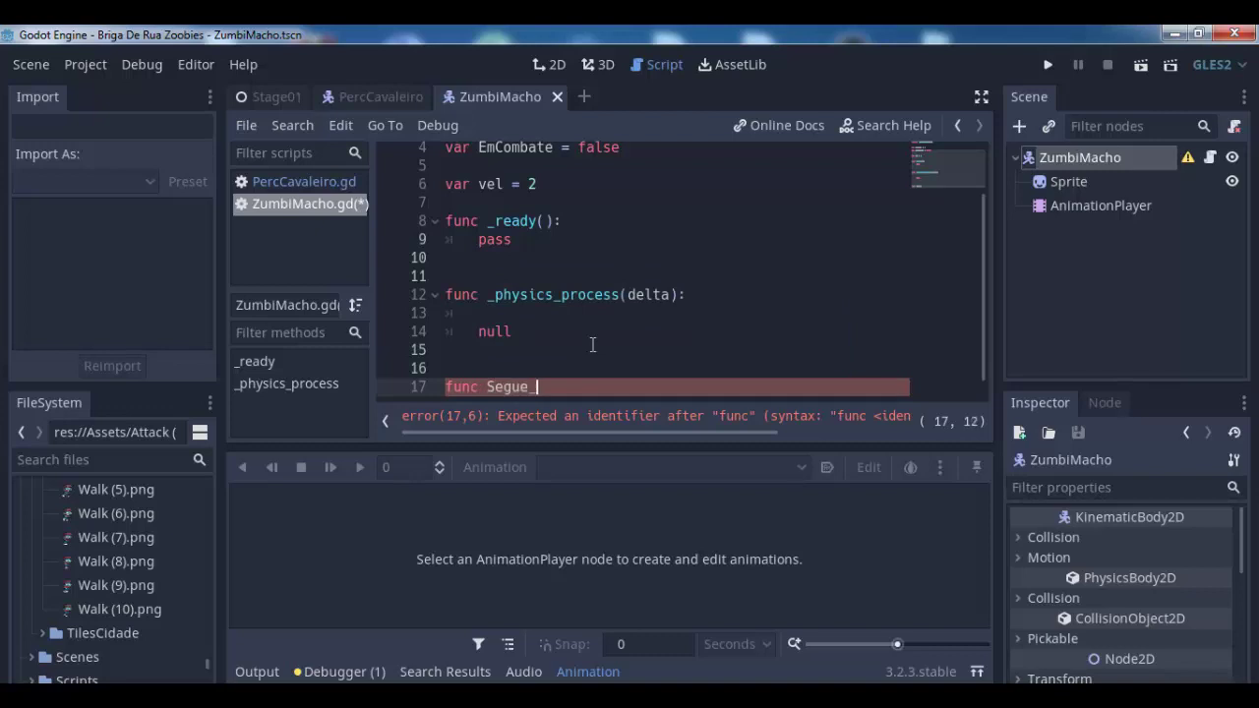
type(" pe")
type("rc")
type("(")
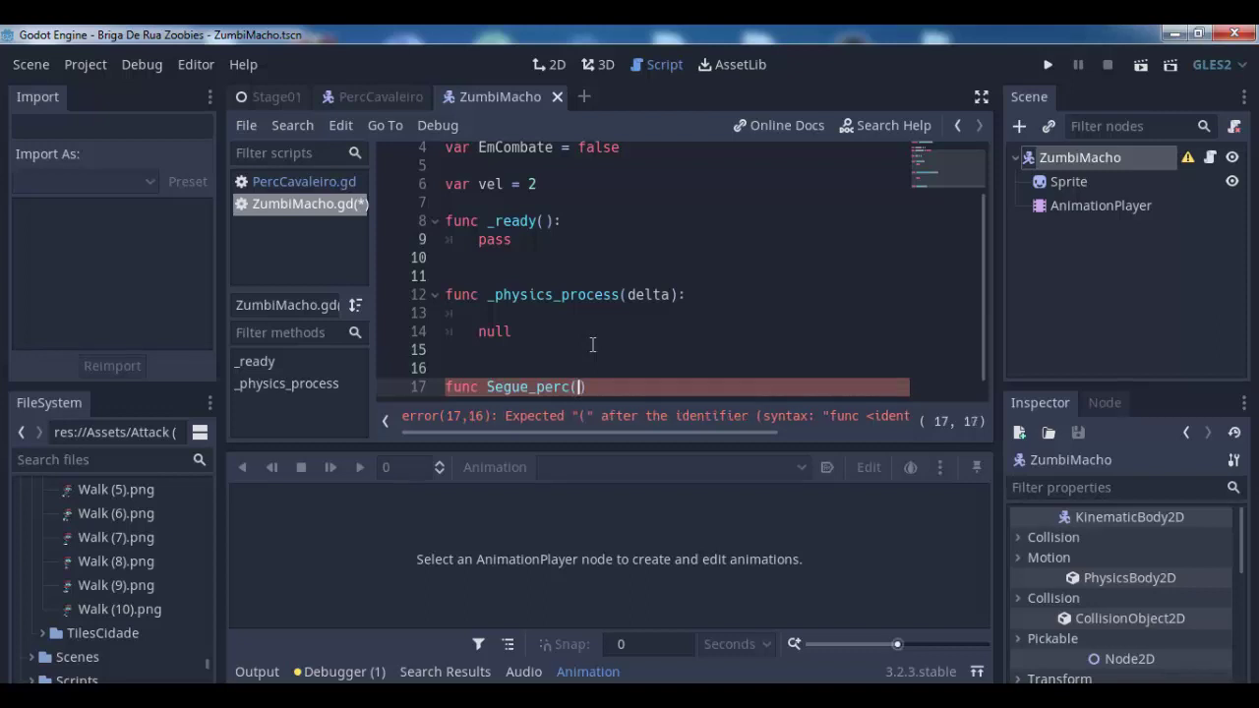
type("delta)")
type(":")
key("Return")
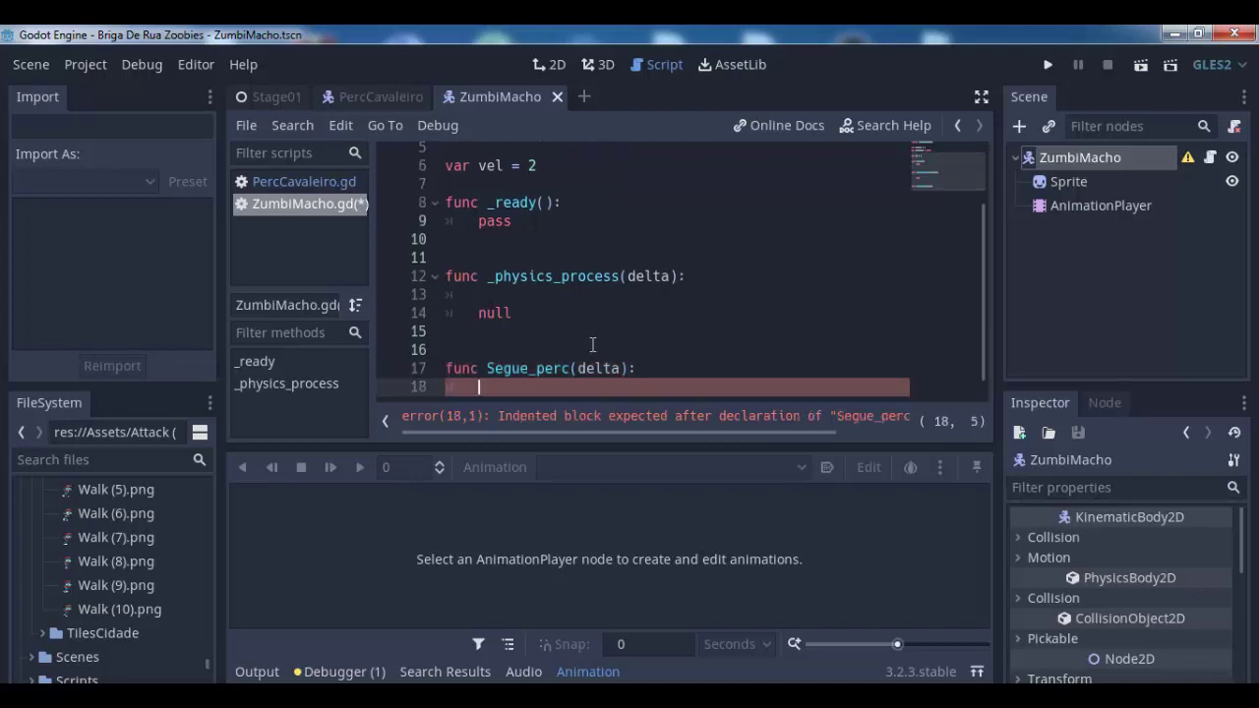
key("Up")
Insert var perc = null between the EmCombate and vel declarations at the top of ZumbiMacho.gd
key("Up")
key("Up")
key("Up")
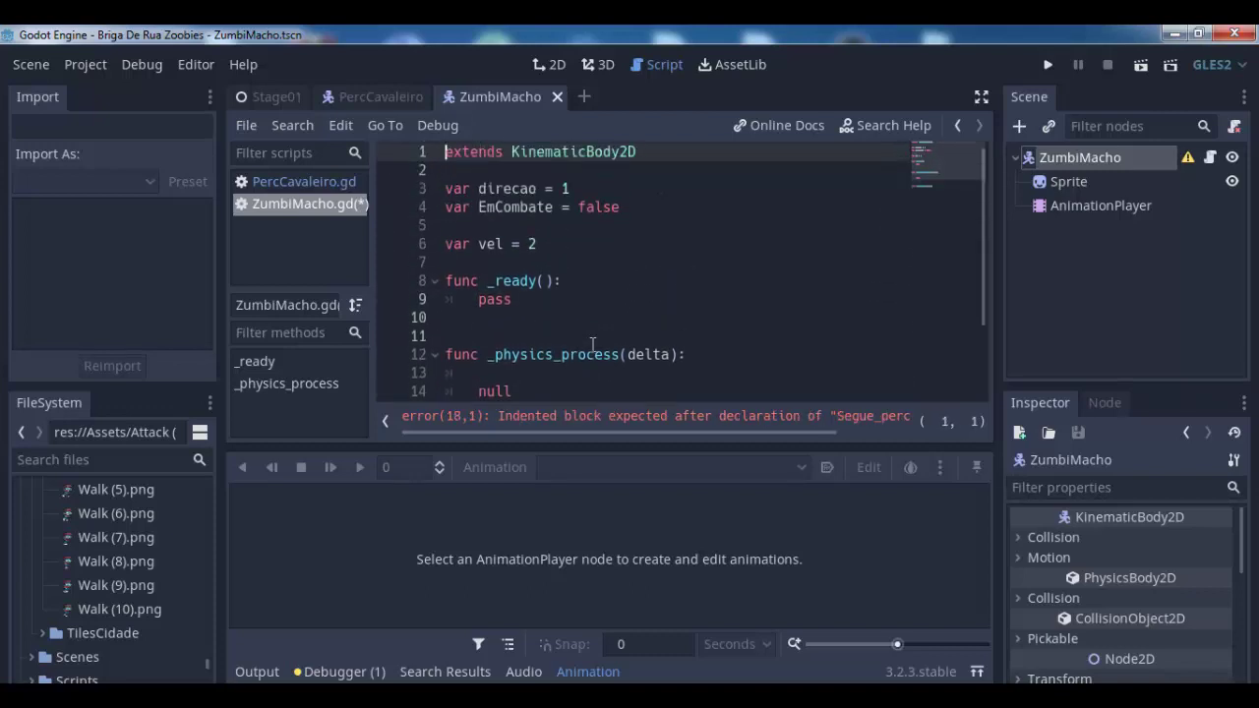
key("Down")
key("Down")
key("Down")
key("Down")
key("Return")
key("Up")
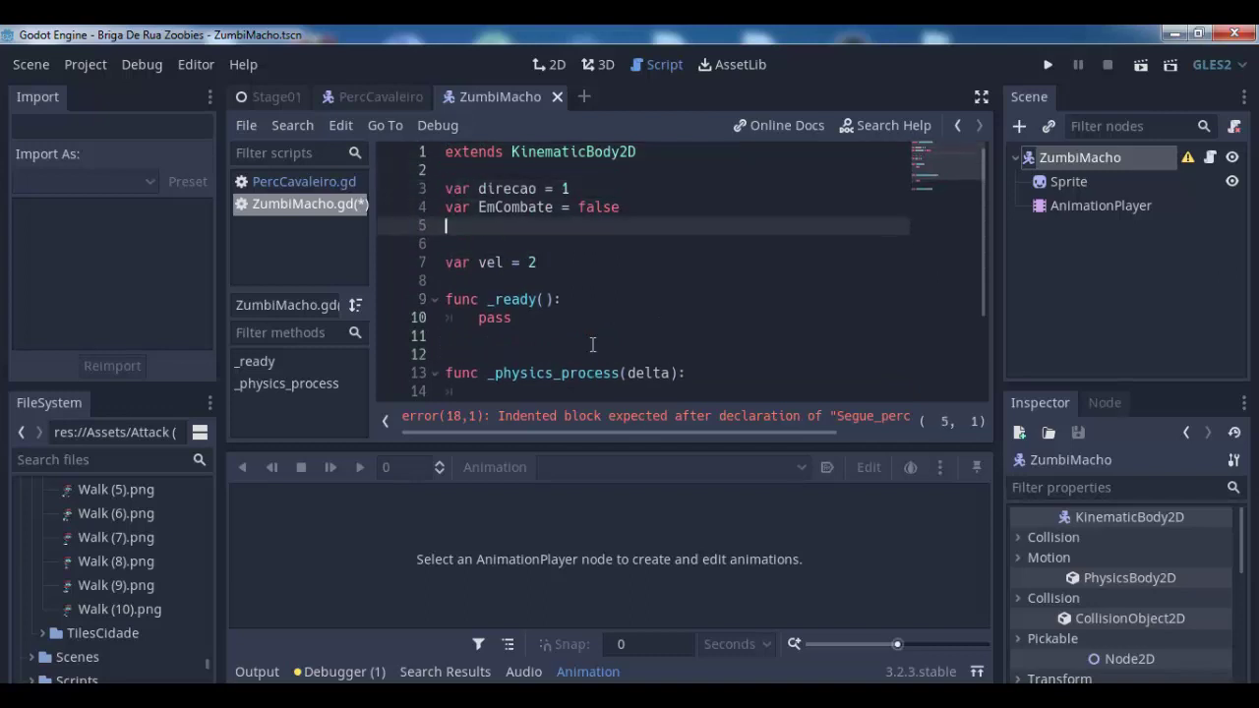
key("Return")
type("var pe")
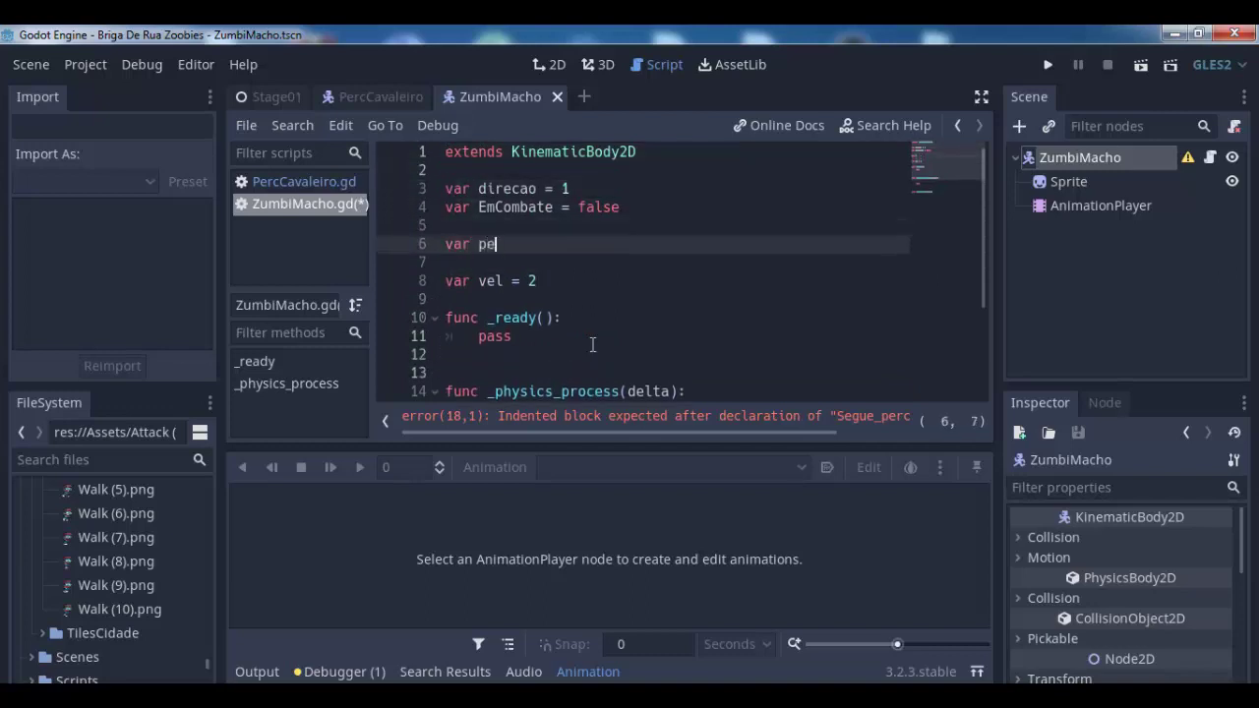
type("rc = ")
type("nu")
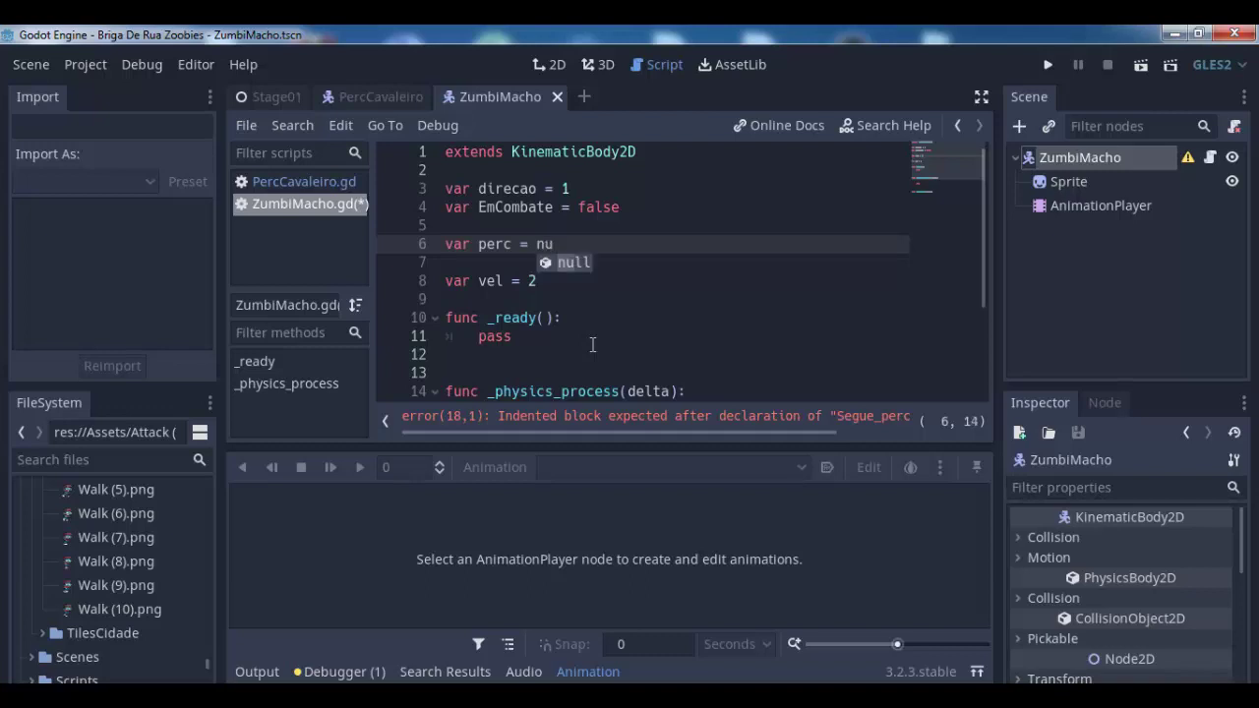
type("ll")
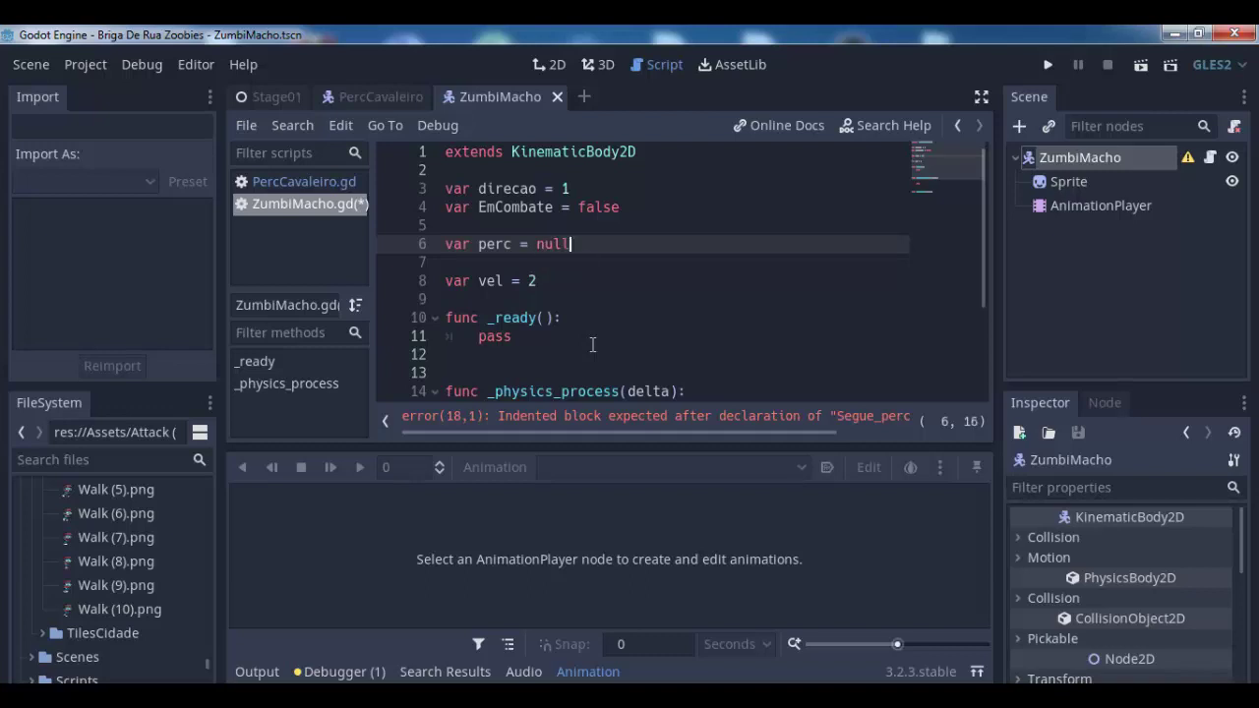
scroll(679, 282, "down", 1)
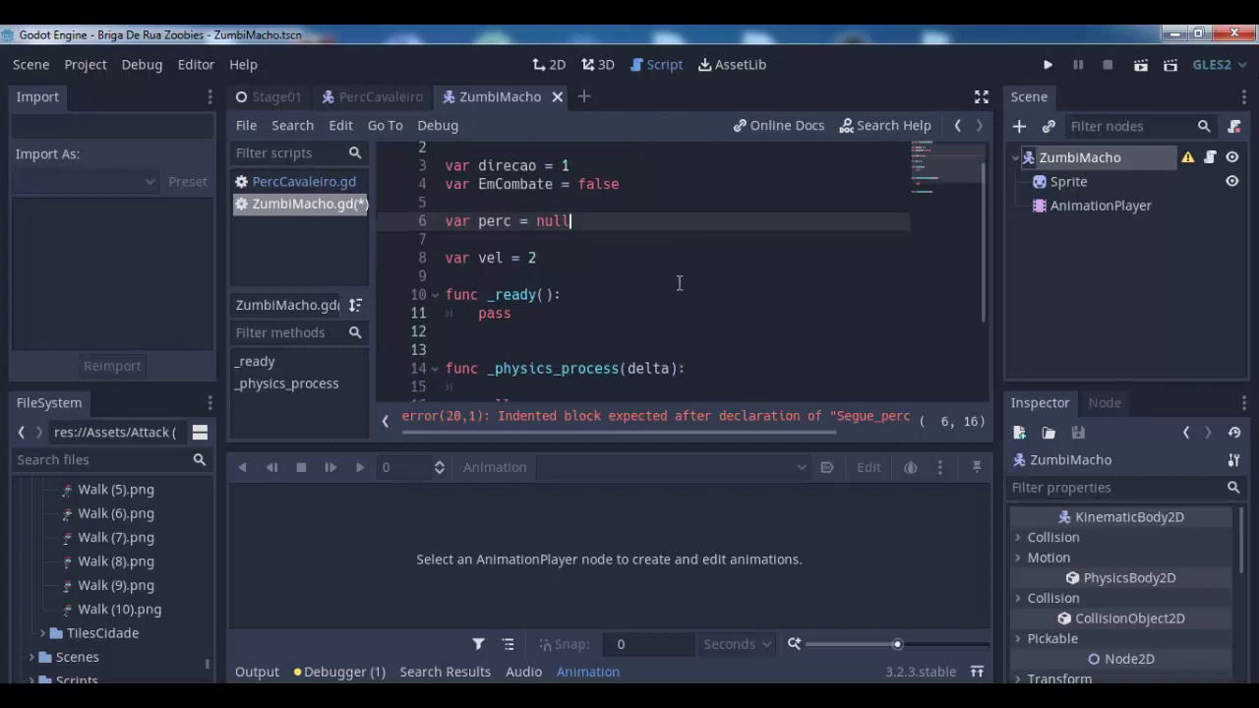
scroll(679, 282, "down", 1)
scroll(680, 282, "down", 2)
scroll(678, 282, "down", 1)
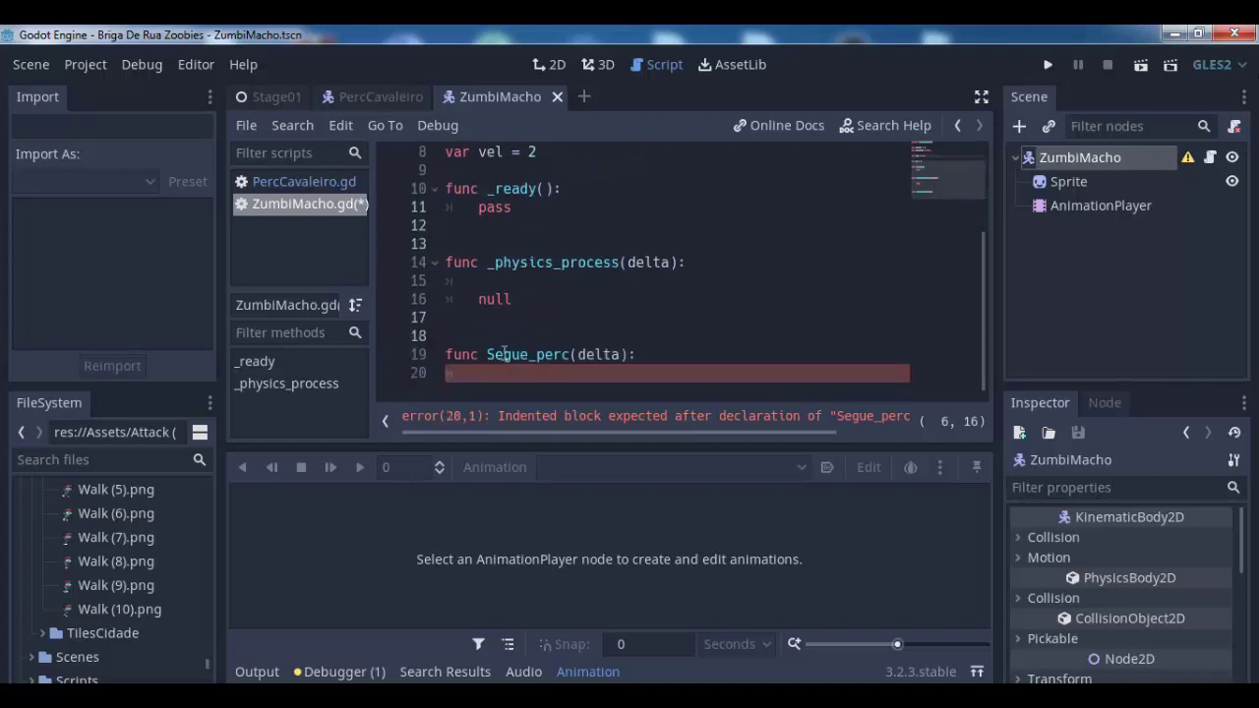
scroll(503, 354, "up", 2)
scroll(504, 354, "up", 1)
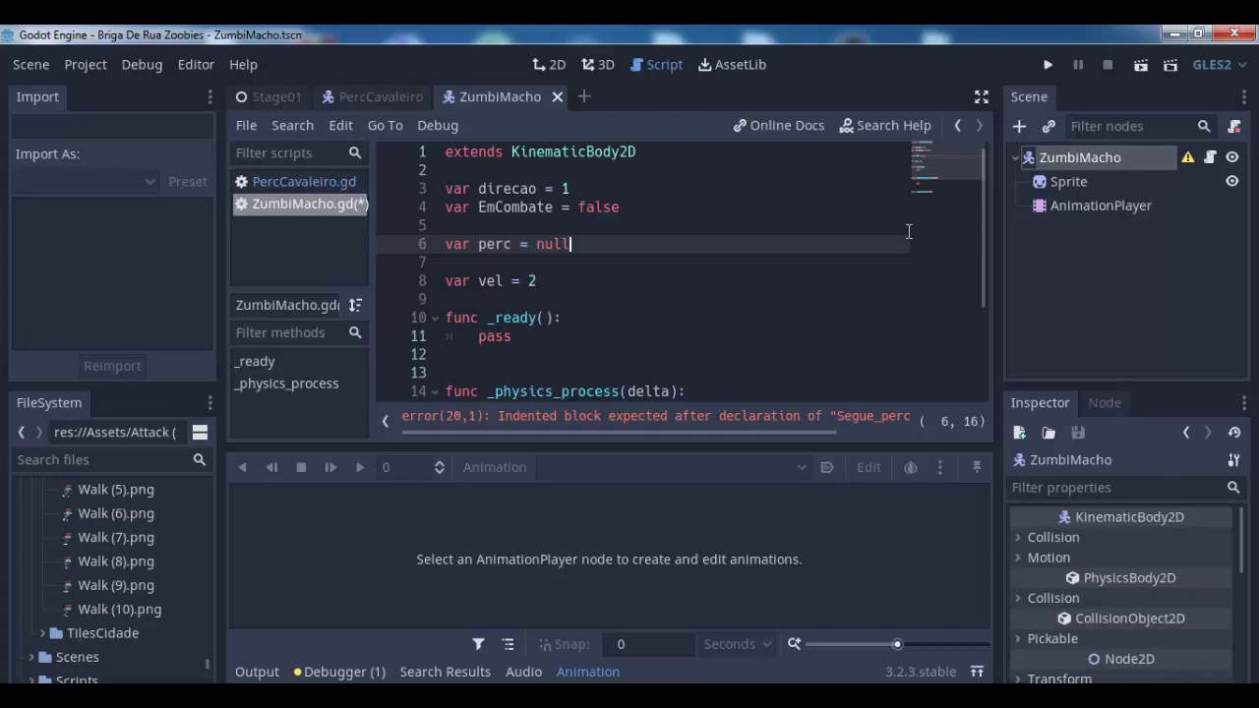
left_click(1051, 159)
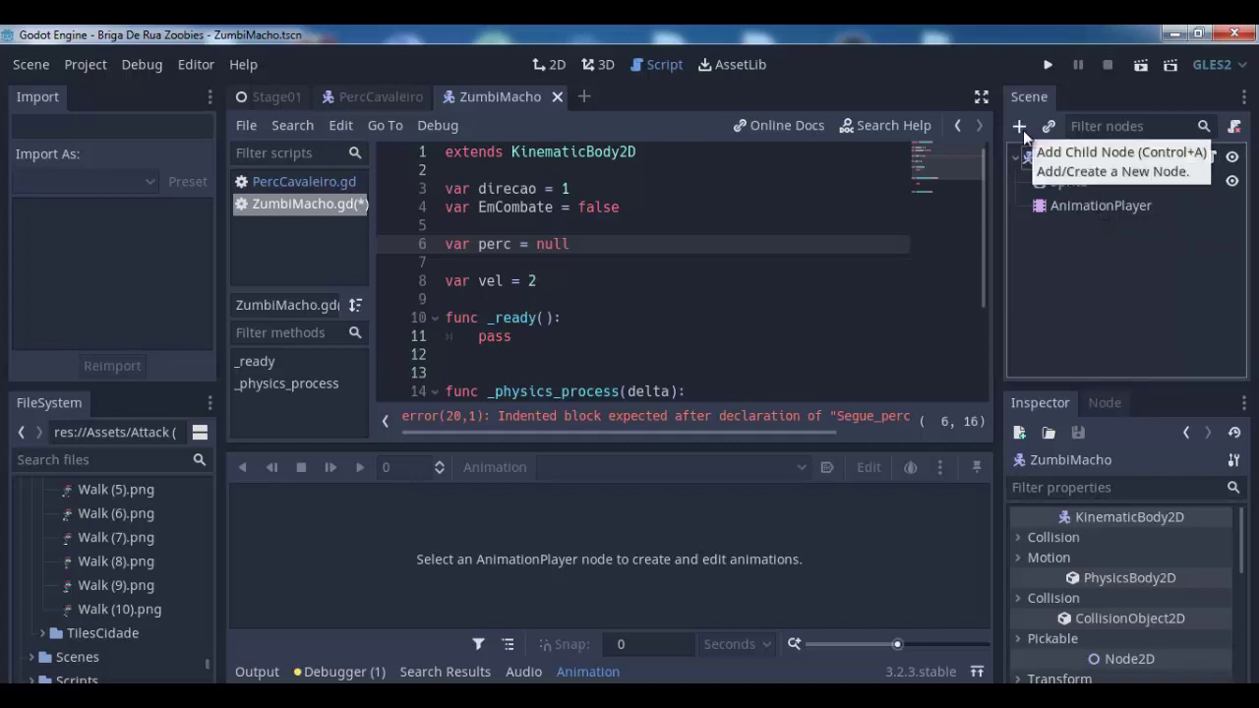
Add an Area2D child under ZumbiMacho and rename it Scaner
left_click(1023, 130)
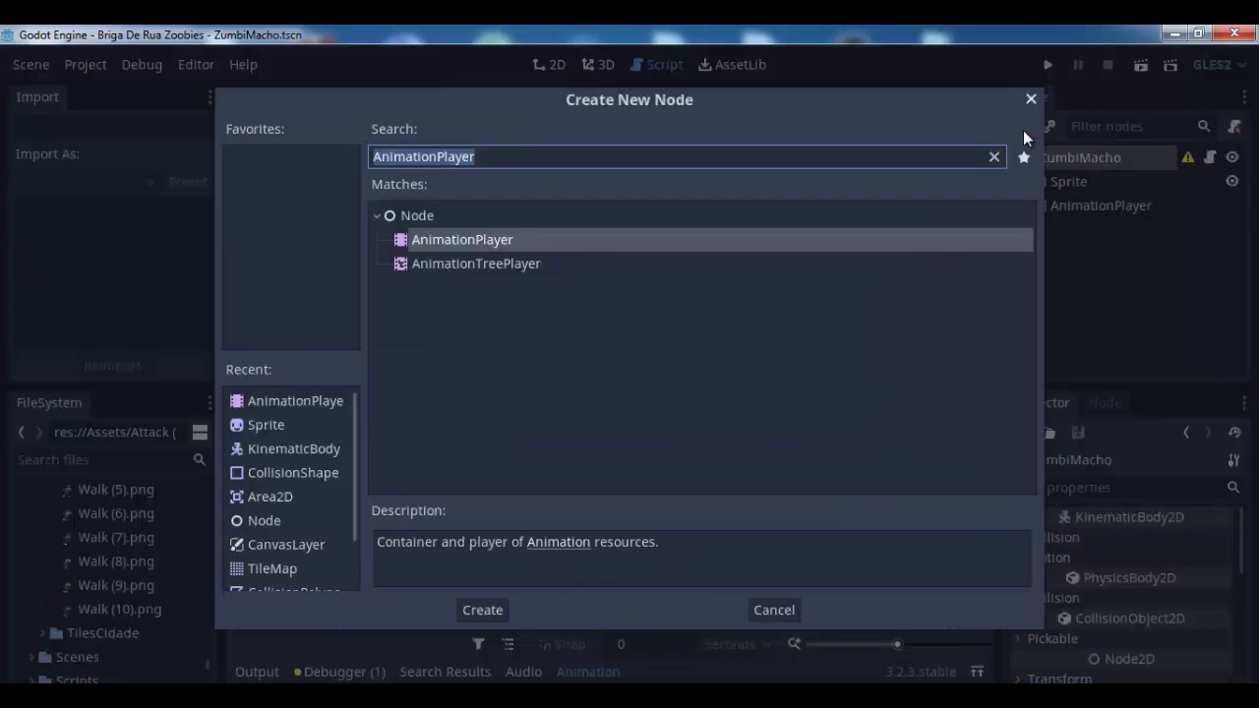
double_click(271, 496)
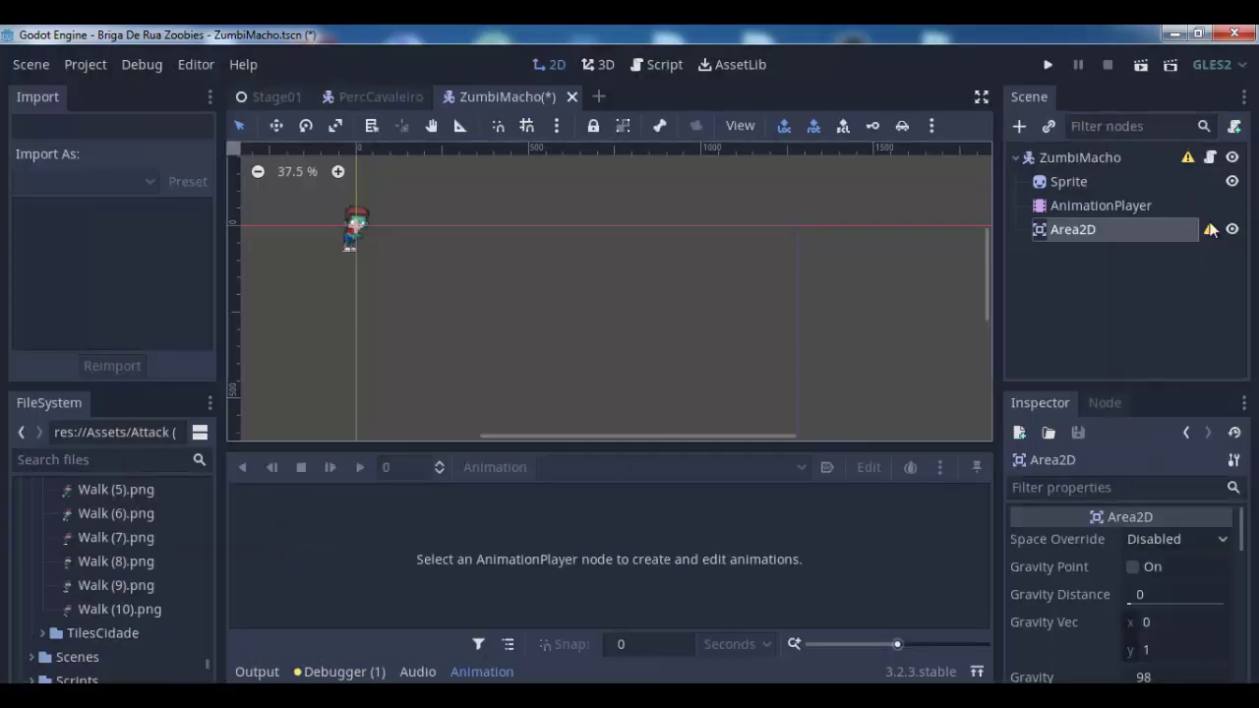
double_click(1135, 234)
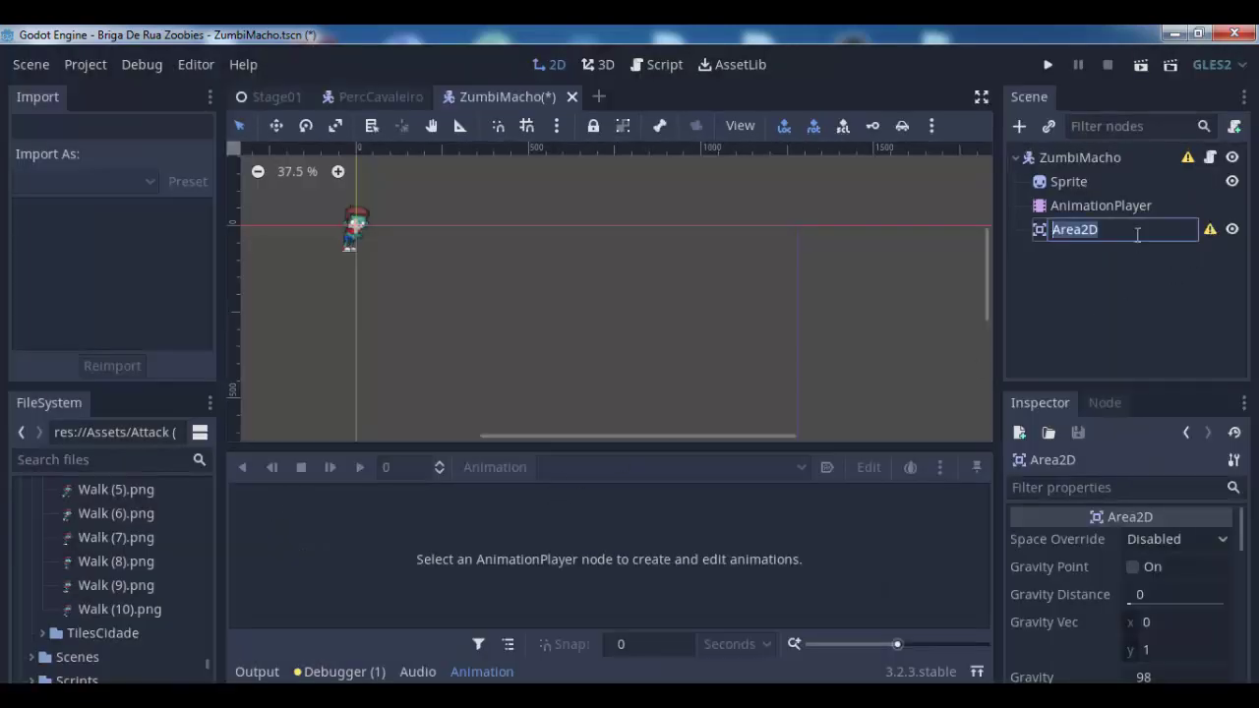
type("Scaner")
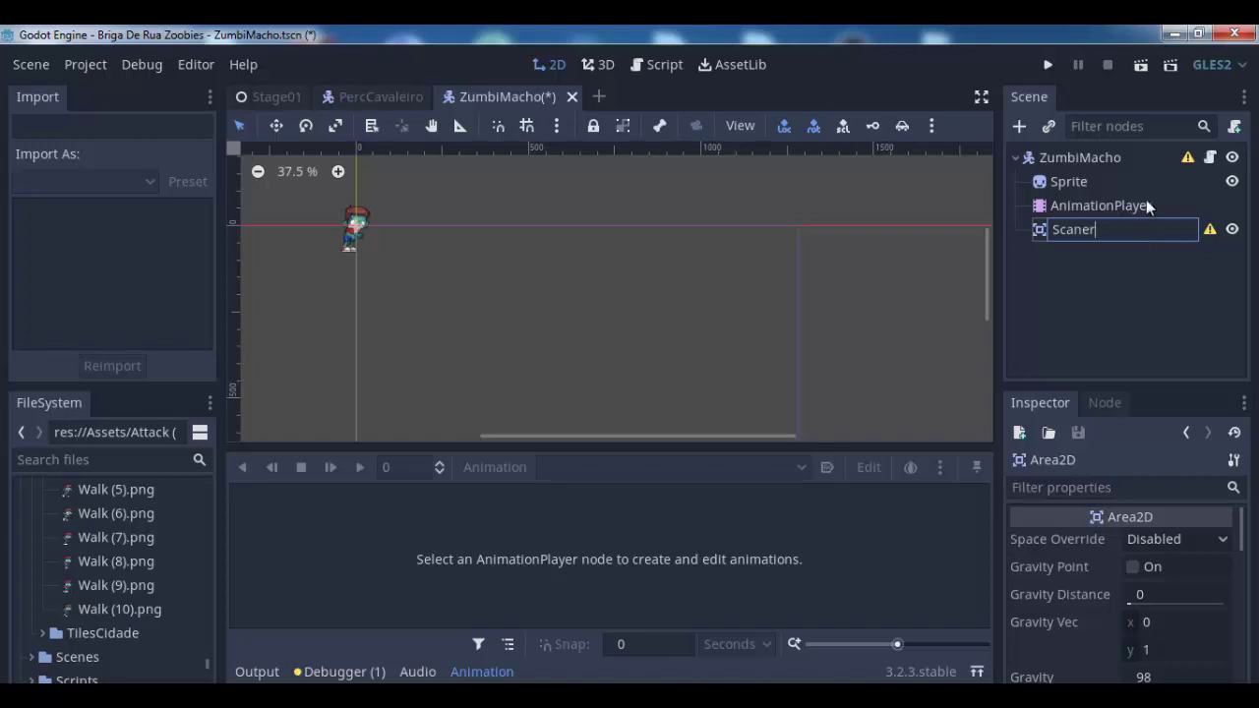
left_click(1087, 205)
left_click(1090, 236)
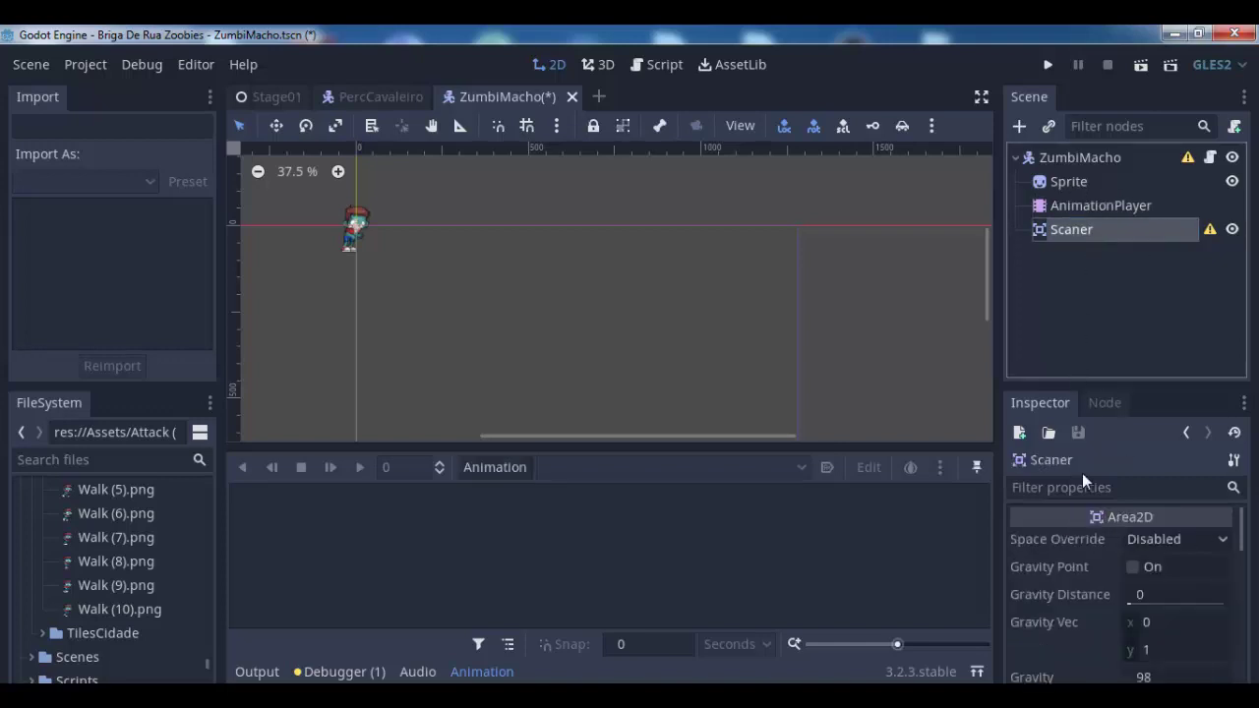
scroll(1107, 603, "down", 2)
scroll(1106, 600, "up", 2)
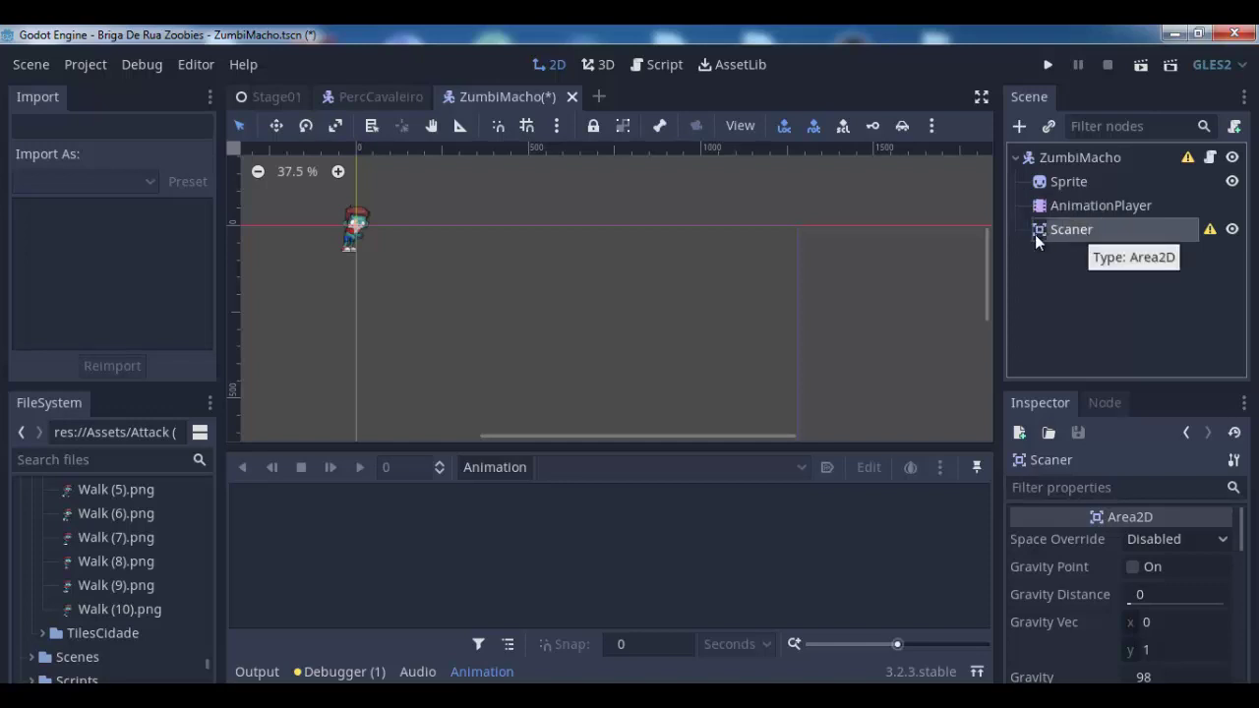
Add a CollisionShape2D under Scaner named Direita with a new RectangleShape2D
left_click(1023, 127)
left_click(289, 496)
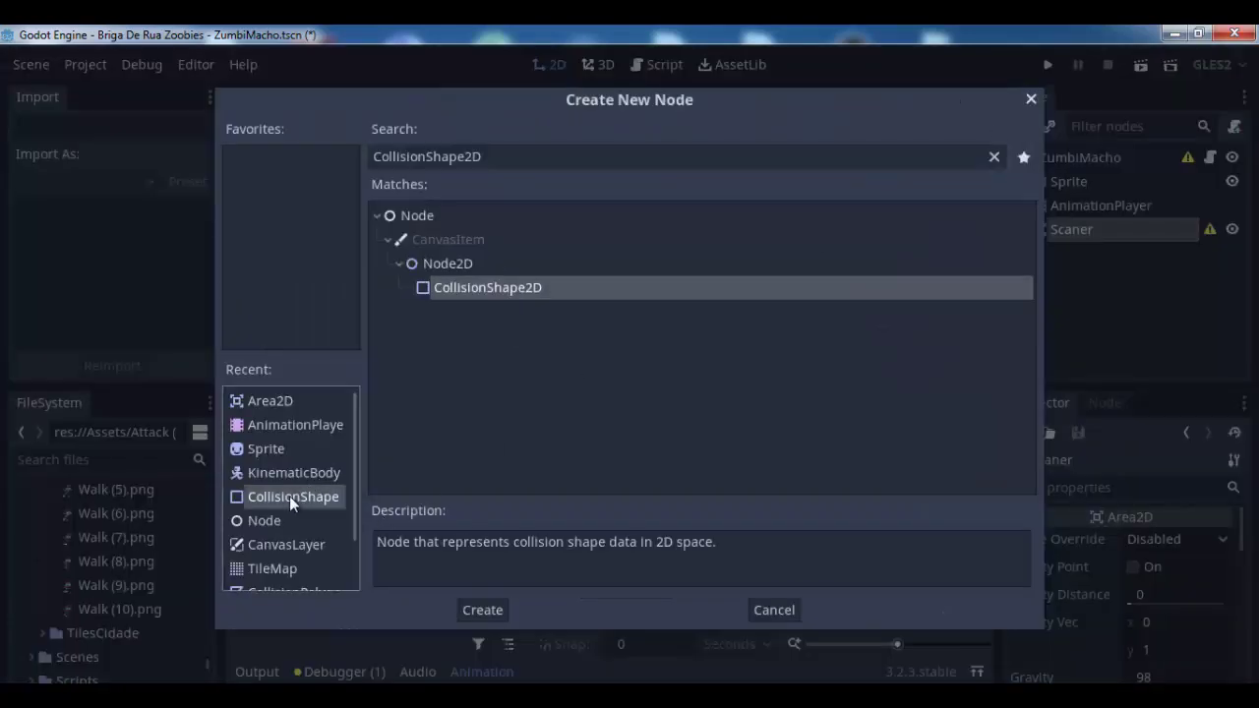
double_click(289, 496)
double_click(1145, 255)
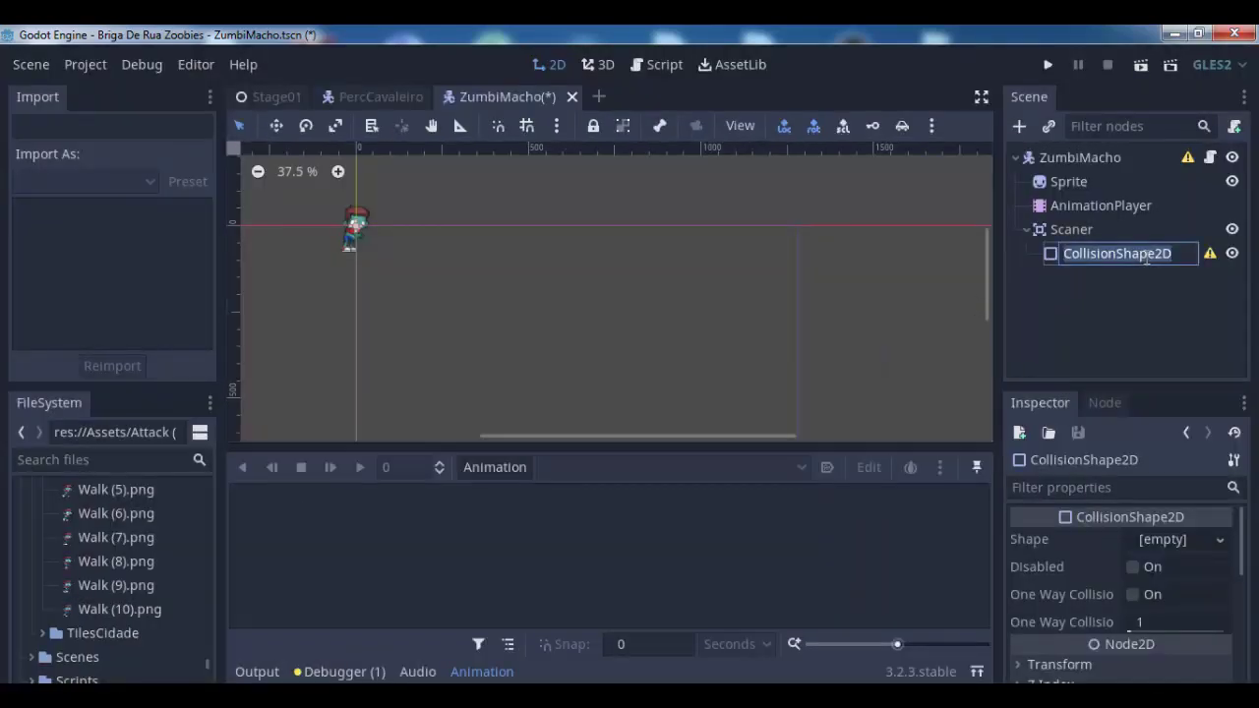
type("Direi")
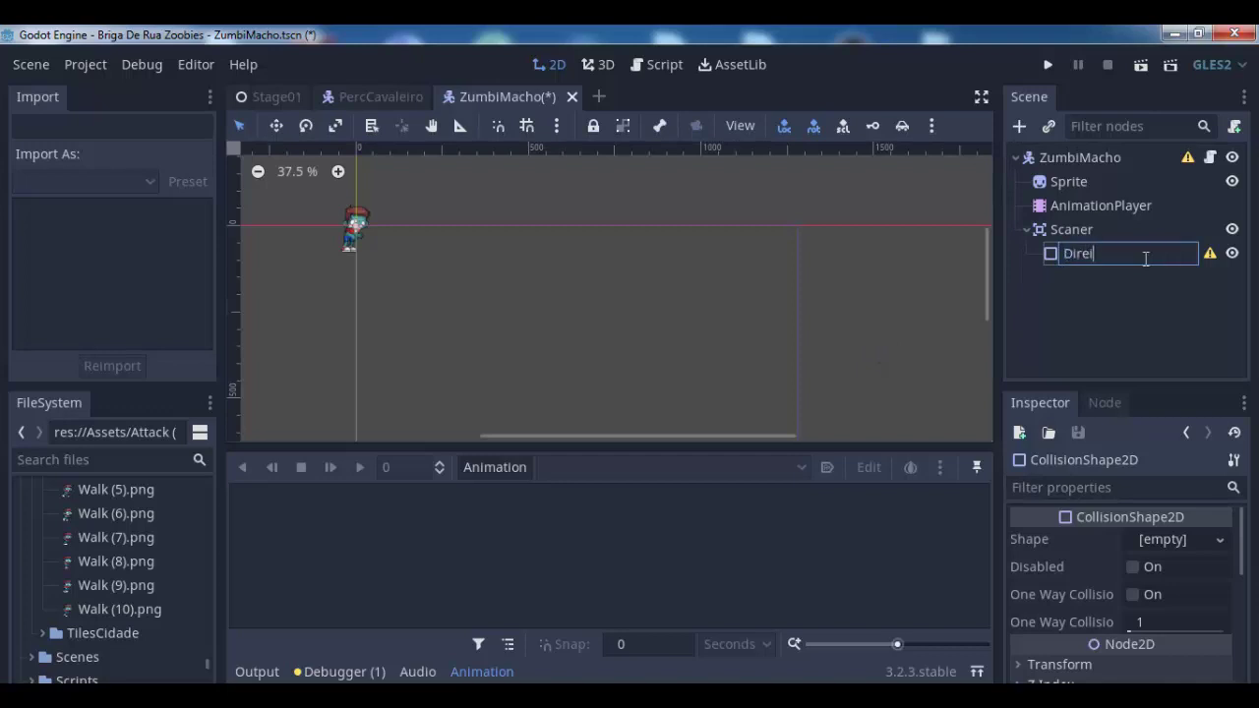
type("ta")
key("Return")
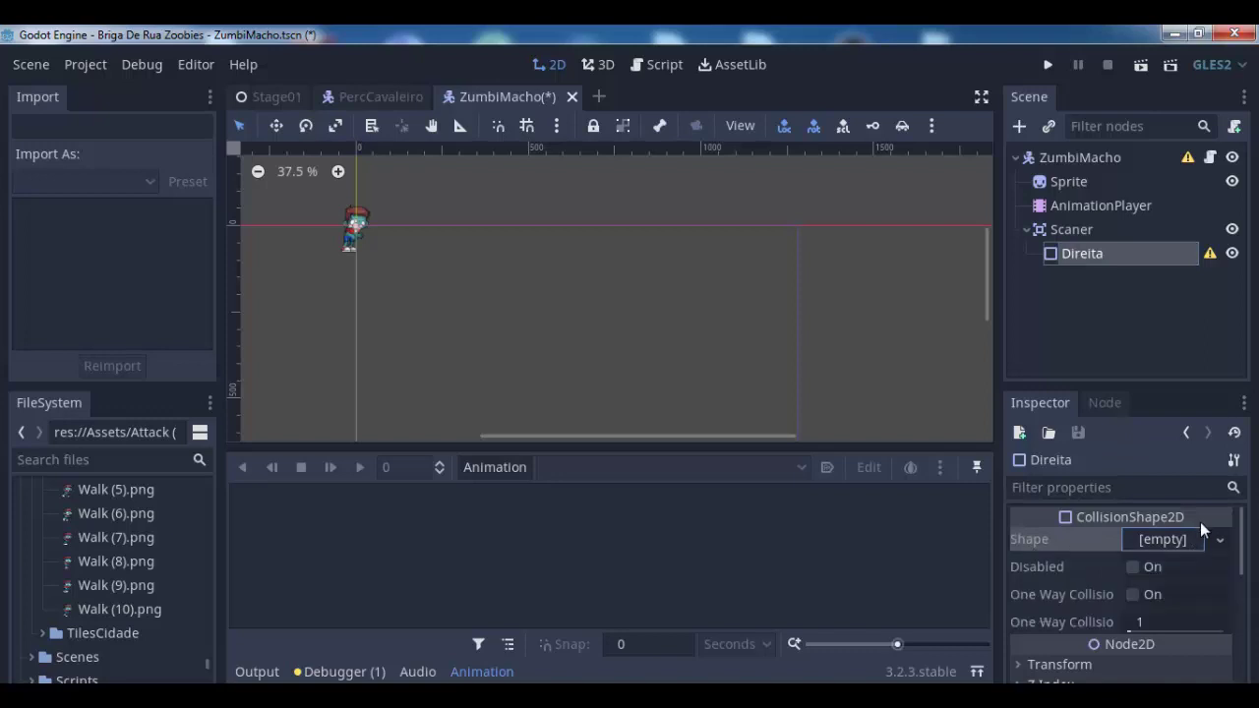
left_click(1162, 539)
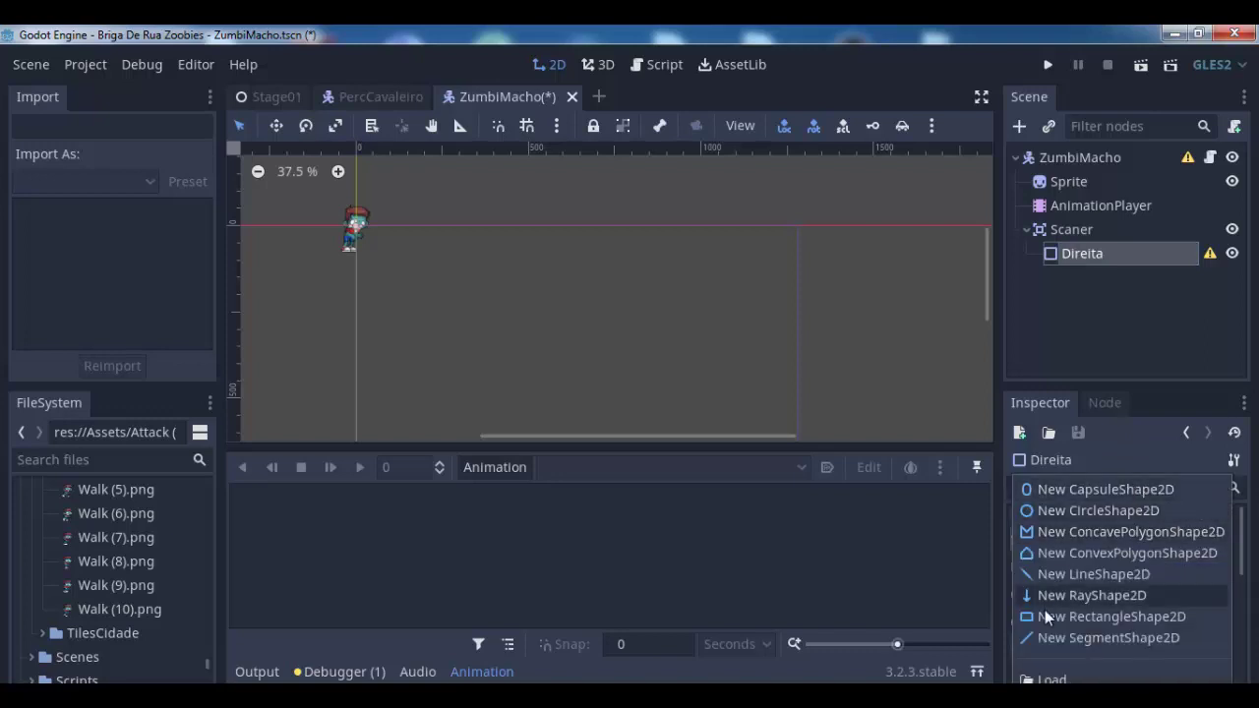
left_click(1131, 618)
Stretch the Direita rectangle into a tall thin strip above the origin
left_click_drag(580, 436, 477, 436)
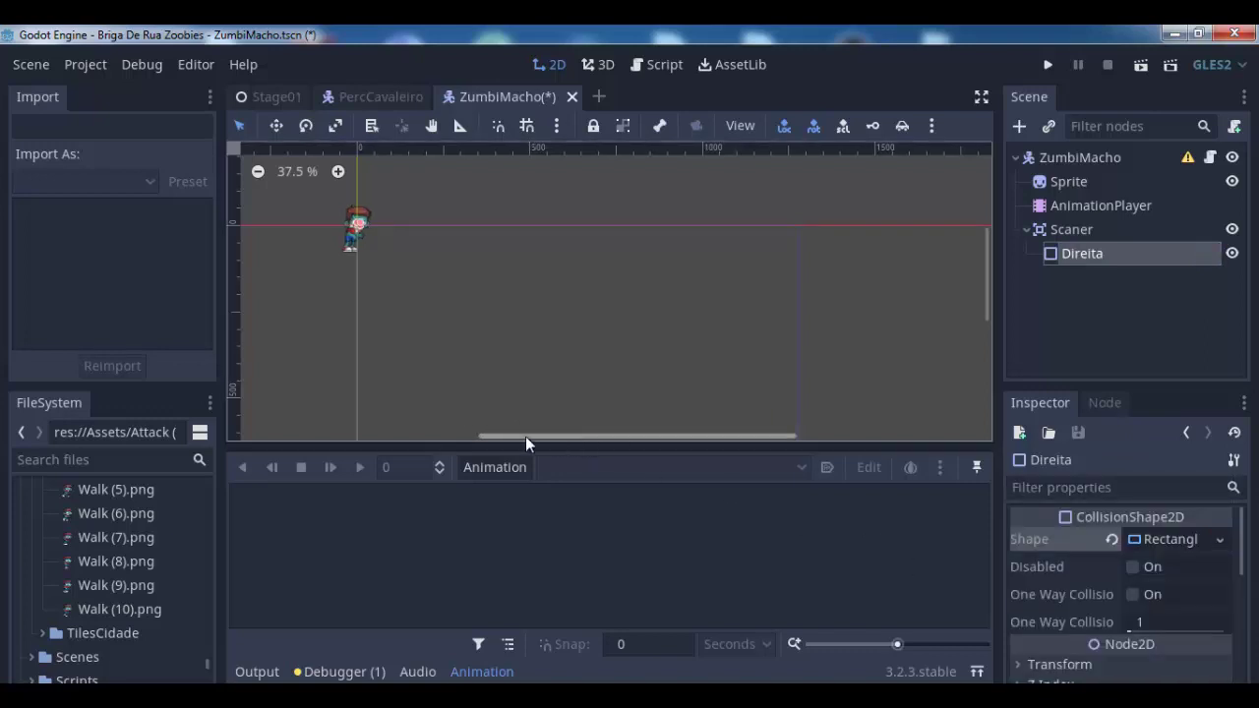
scroll(486, 198, "up", 2)
scroll(486, 198, "up", 3)
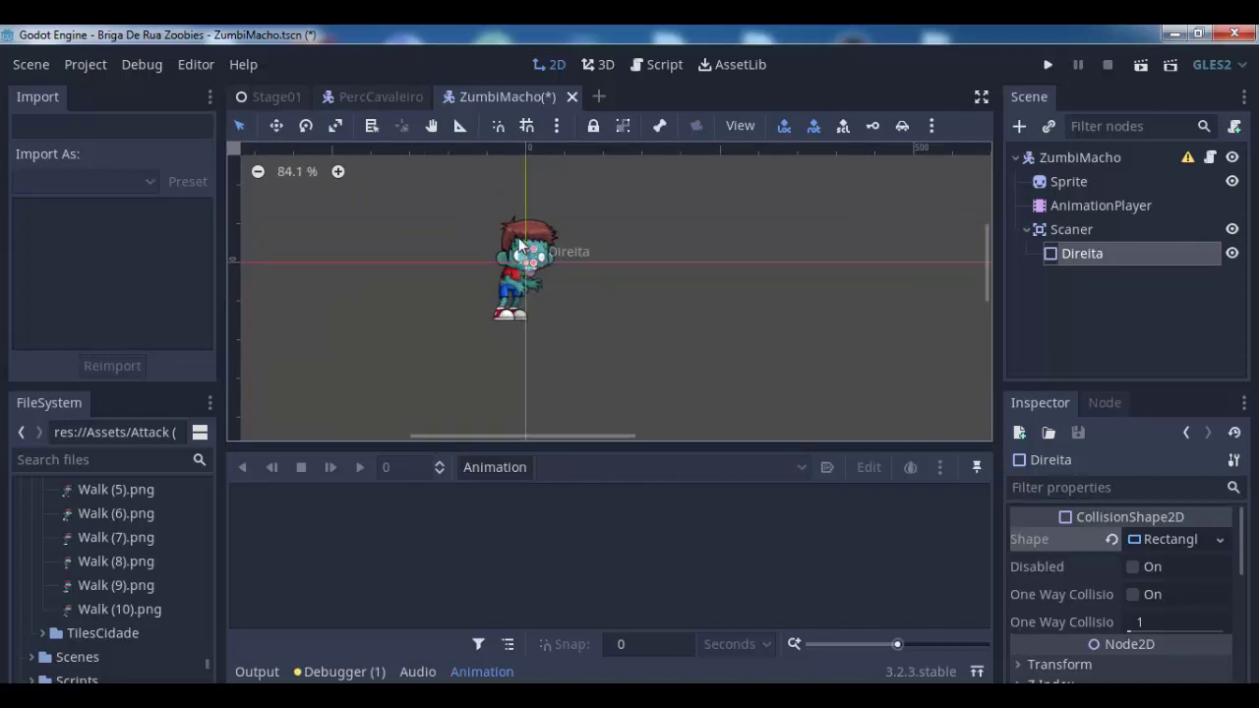
mouse_move(528, 253)
left_mouse_down()
mouse_move(517, 34)
mouse_move(536, 114)
mouse_move(531, 194)
left_mouse_up()
scroll(531, 194, "up", 1)
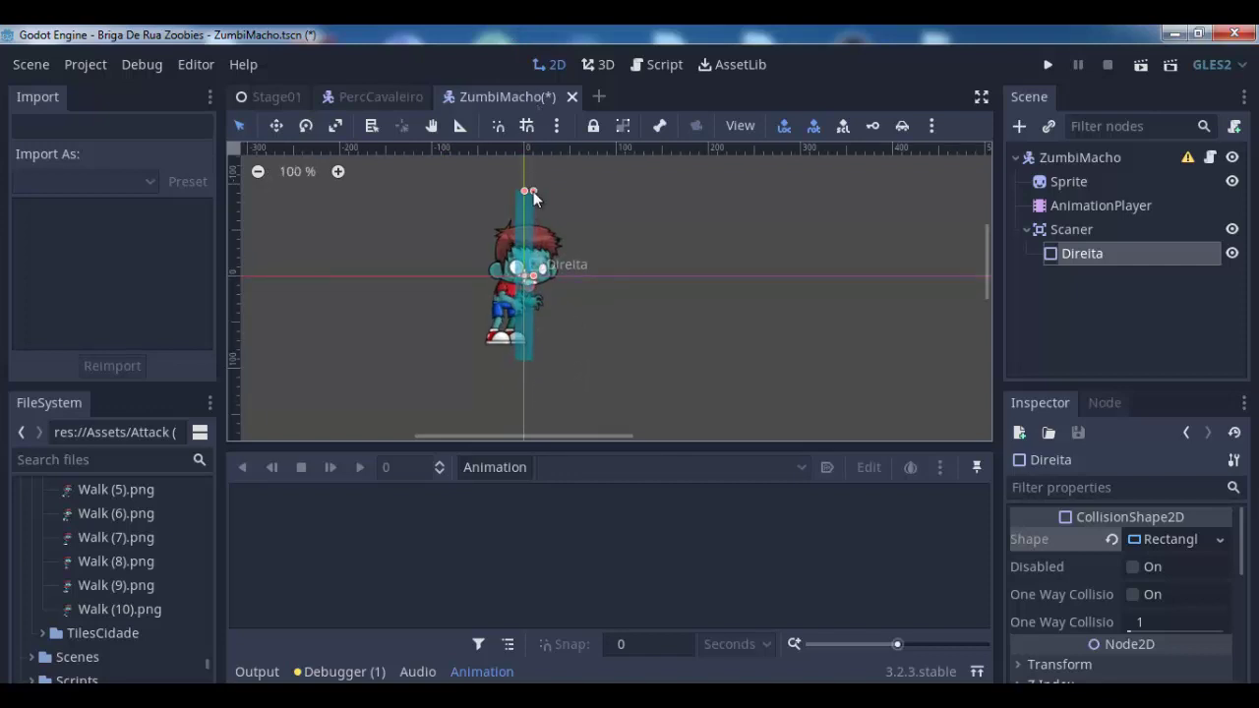
scroll(531, 194, "up", 1)
scroll(531, 197, "down", 3)
scroll(533, 199, "down", 2)
scroll(533, 199, "down", 1)
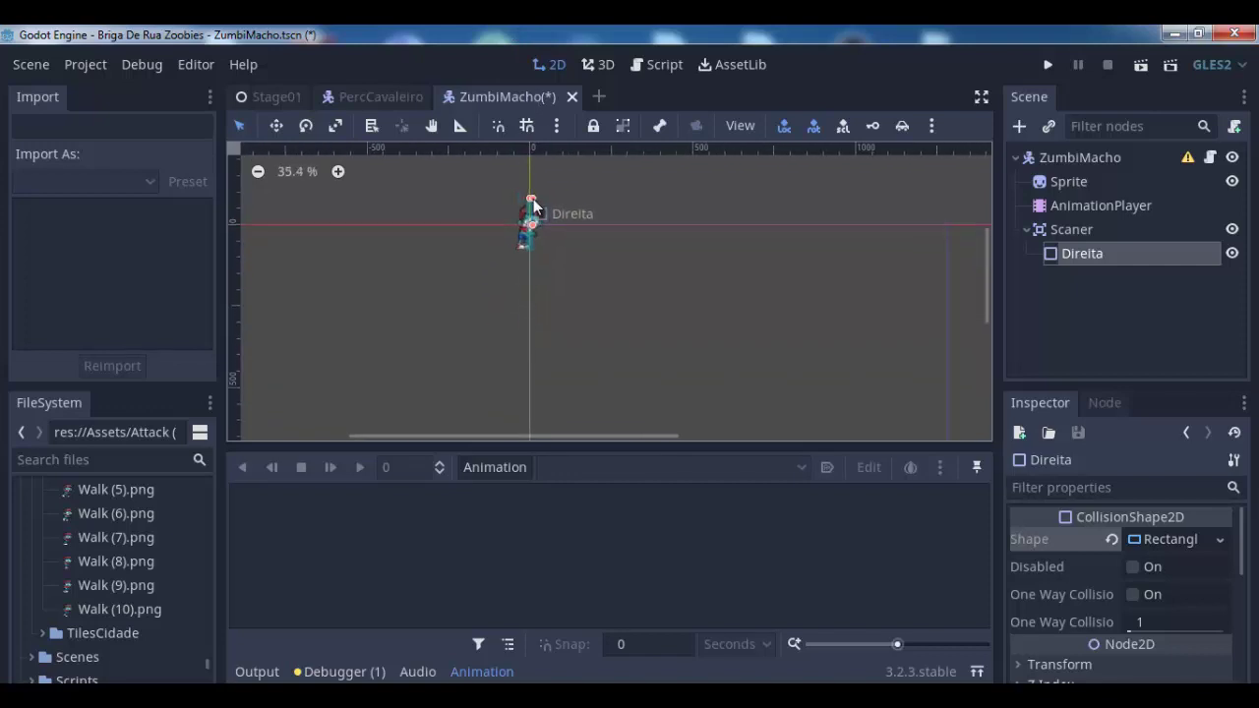
scroll(533, 199, "down", 2)
scroll(528, 186, "down", 1)
key("ctrl+z")
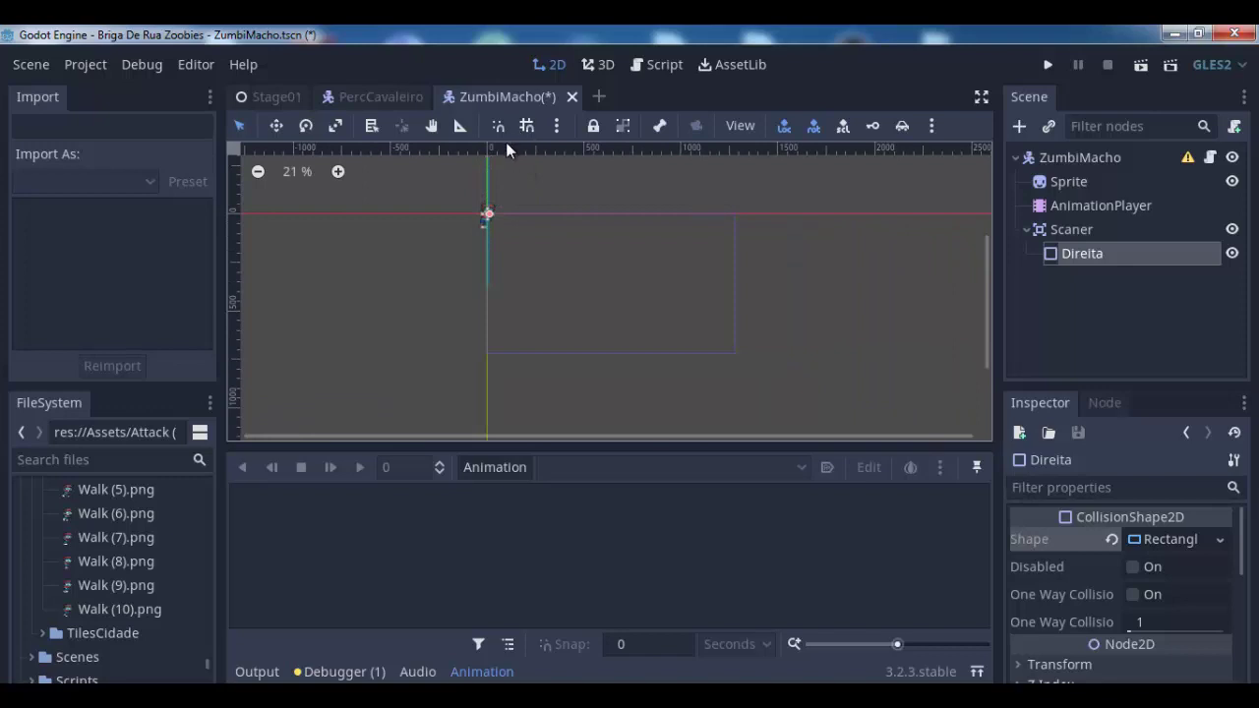
left_click_drag(507, 148, 508, 191)
scroll(507, 192, "up", 3)
scroll(507, 191, "down", 2)
scroll(507, 192, "down", 4)
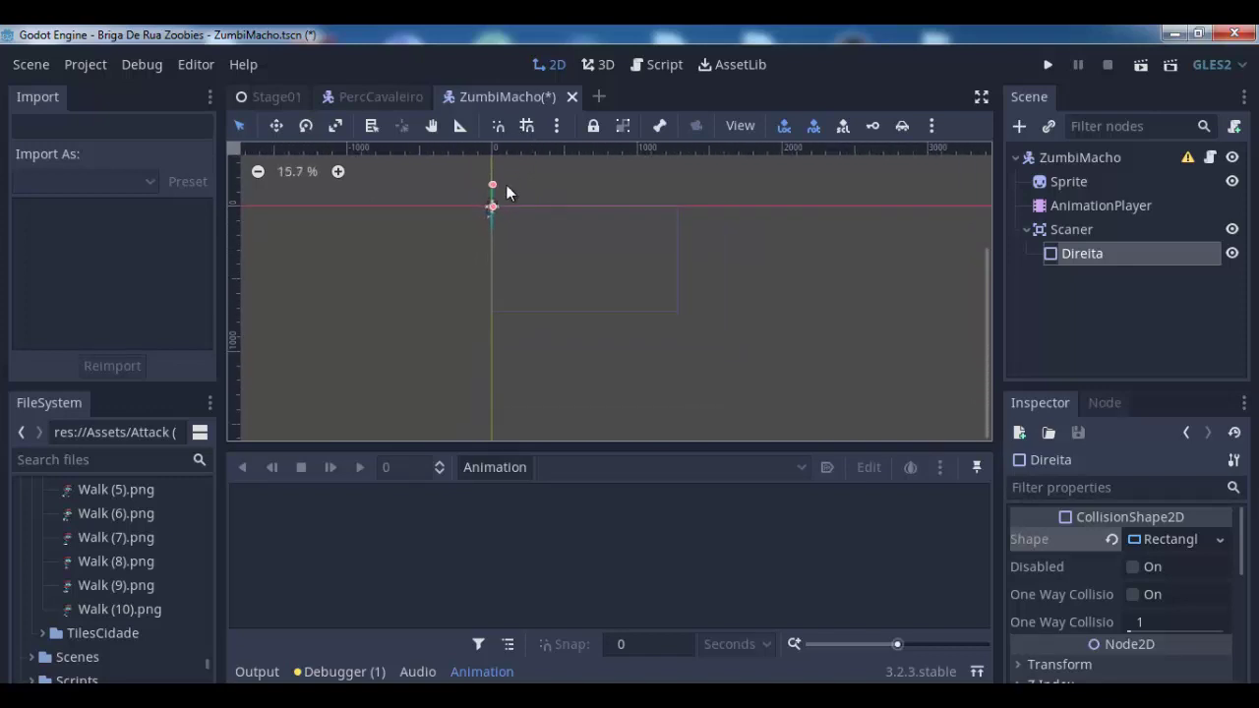
scroll(500, 163, "down", 1)
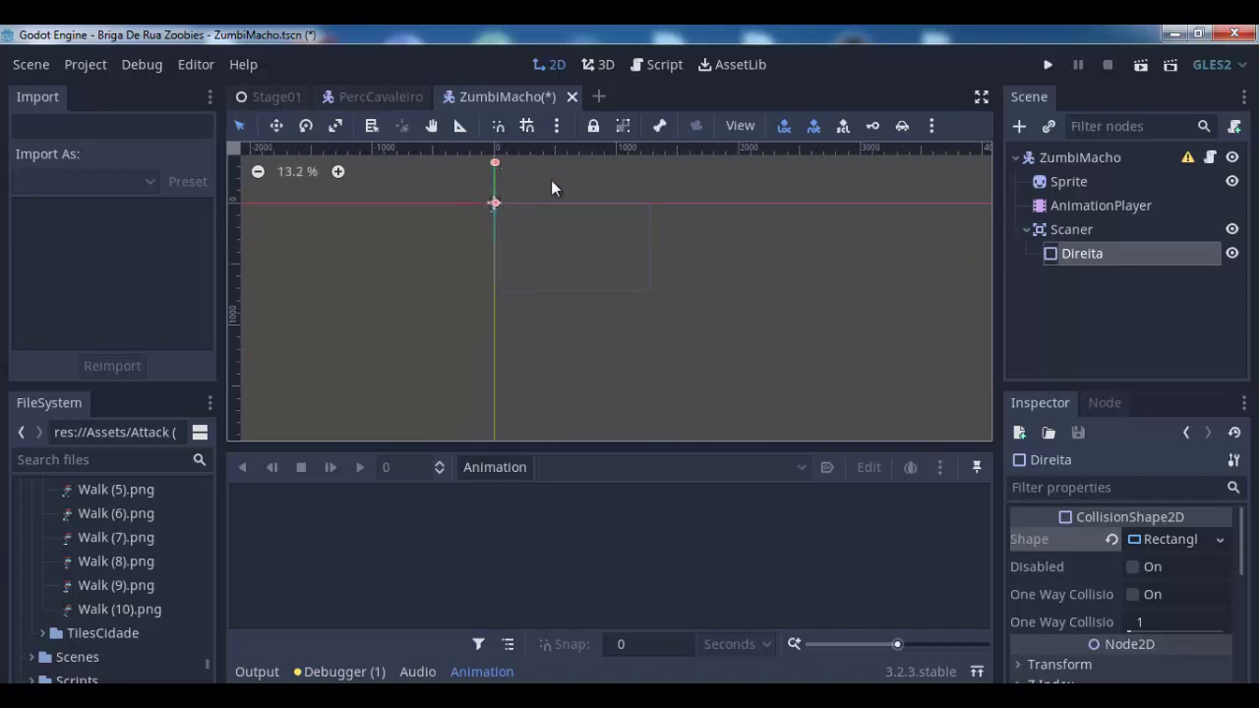
scroll(486, 241, "up", 2)
scroll(486, 248, "up", 1)
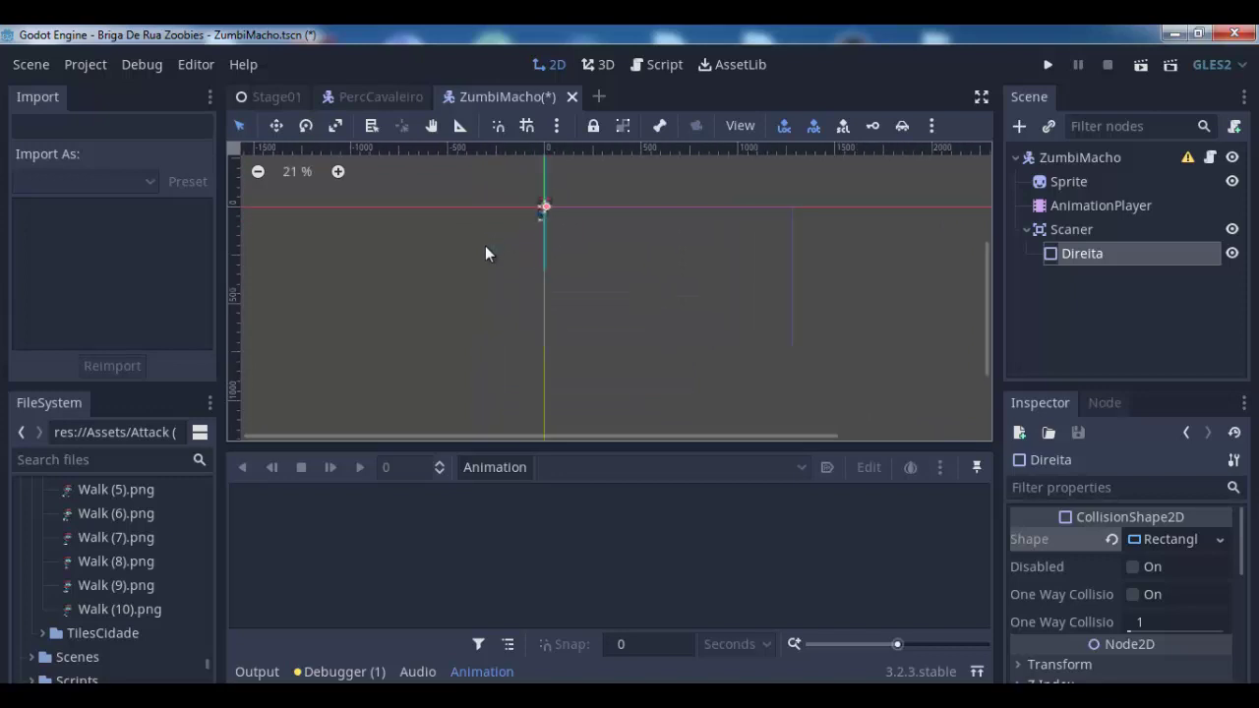
scroll(576, 298, "up", 2)
scroll(576, 291, "up", 2)
scroll(559, 247, "up", 3)
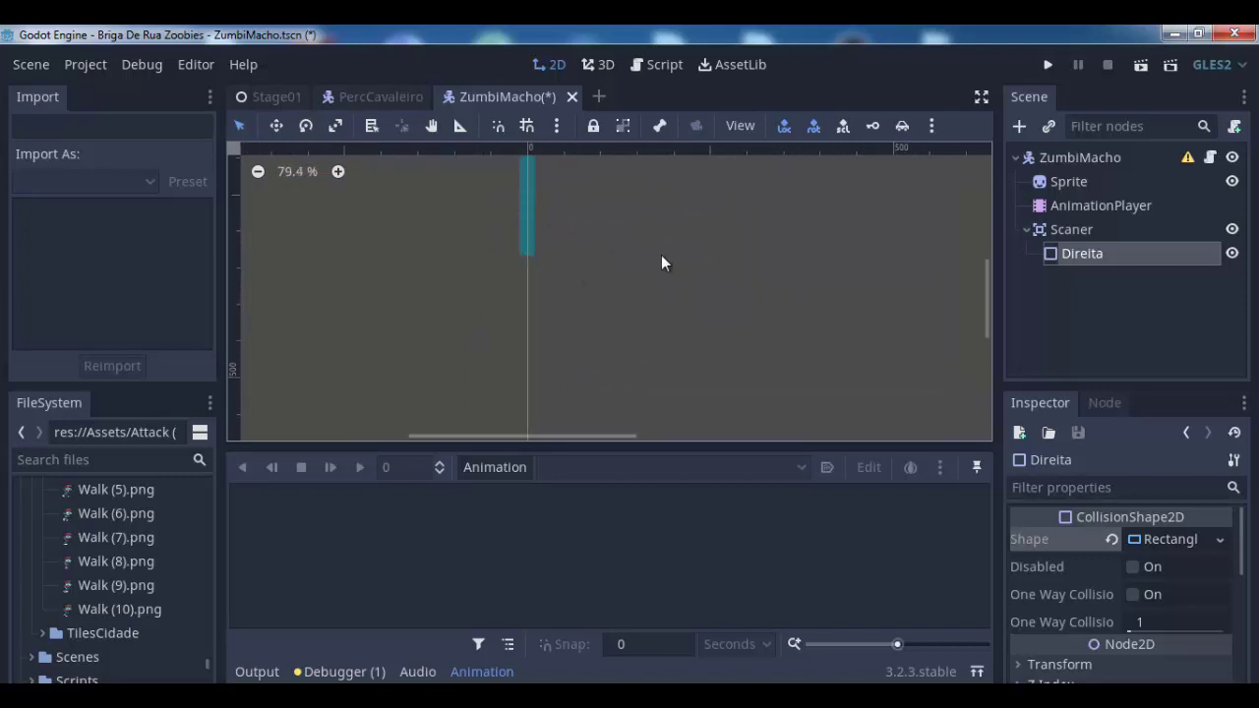
scroll(679, 261, "up", 2)
Extend the Direita strip's top edge further upward through the zombie
left_click(981, 308)
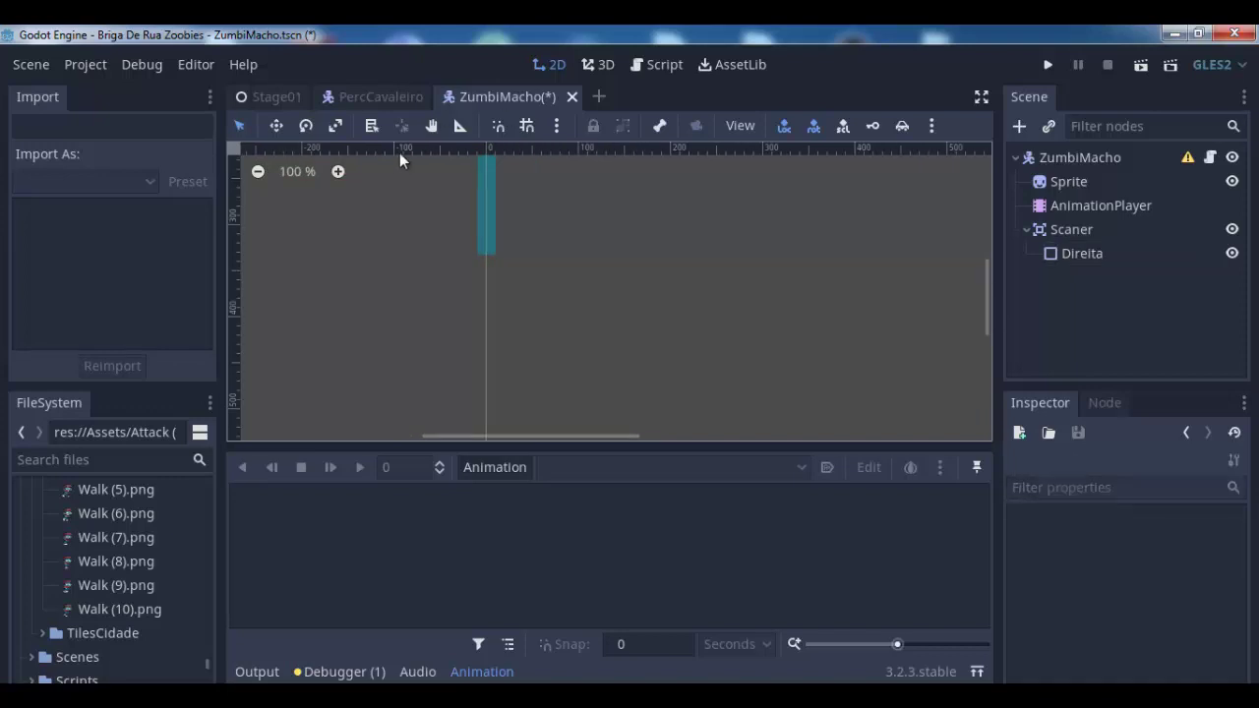
left_click(480, 219)
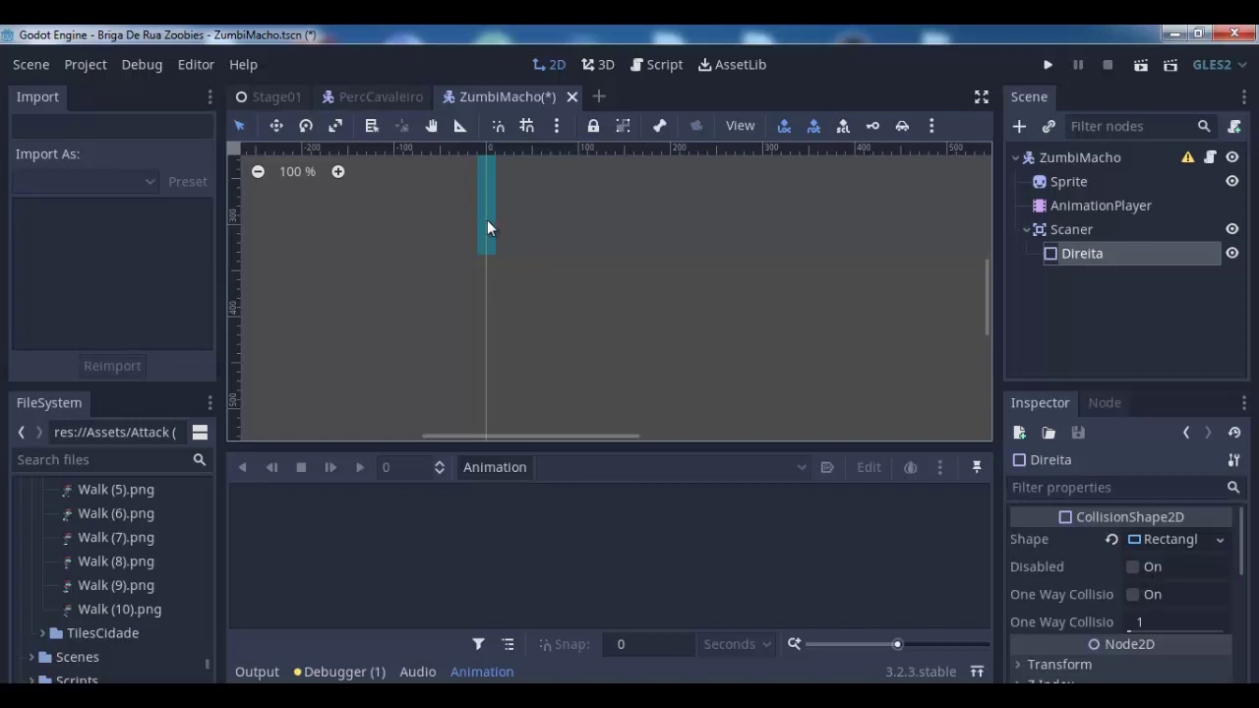
scroll(473, 248, "up", 2)
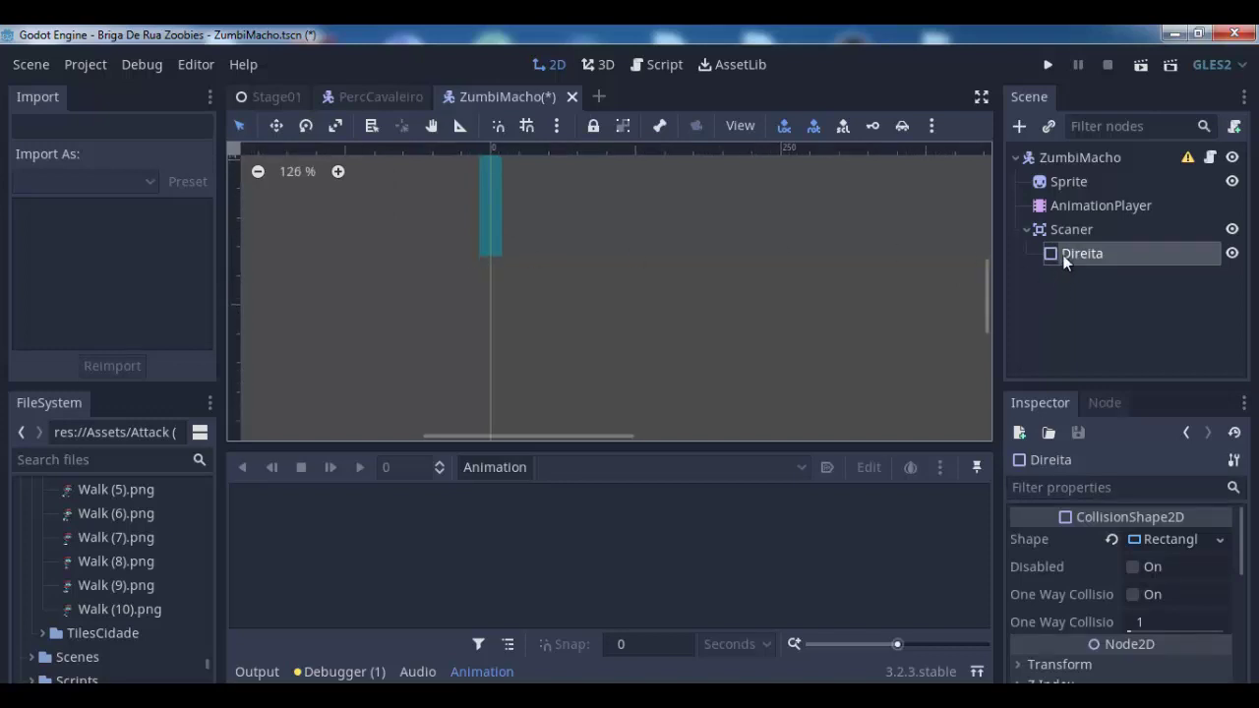
left_click_drag(983, 307, 978, 246)
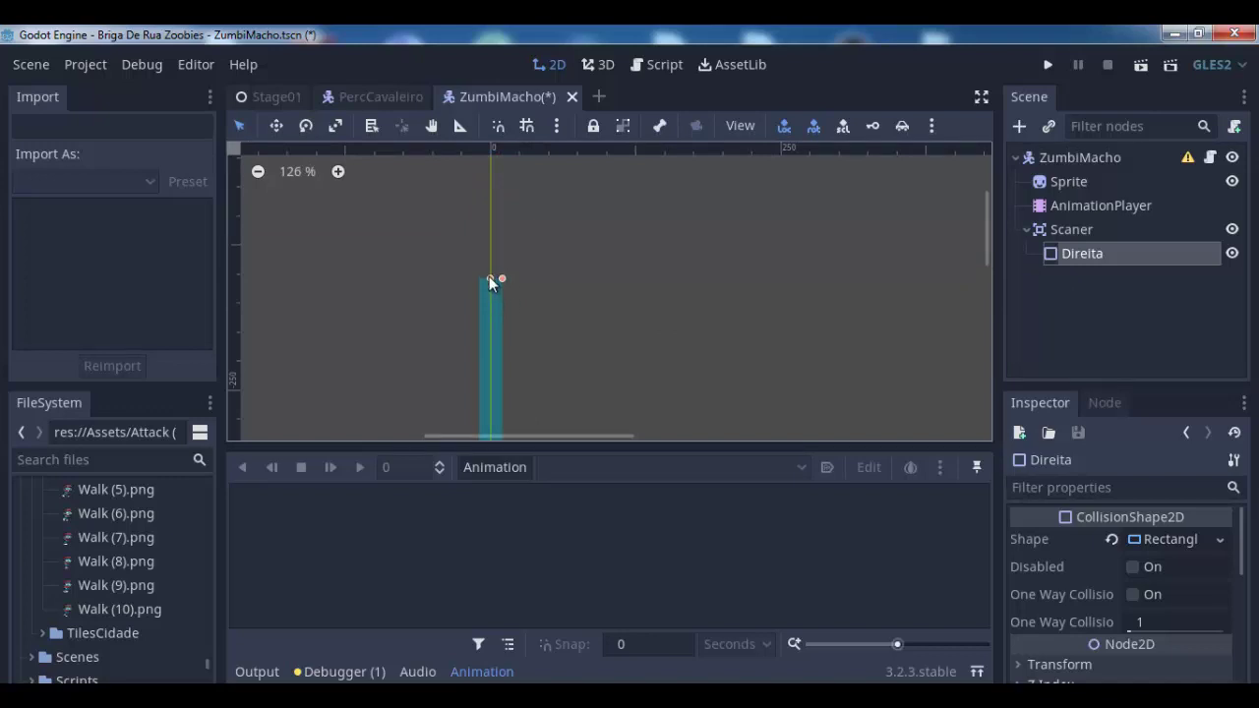
left_click_drag(490, 279, 497, 127)
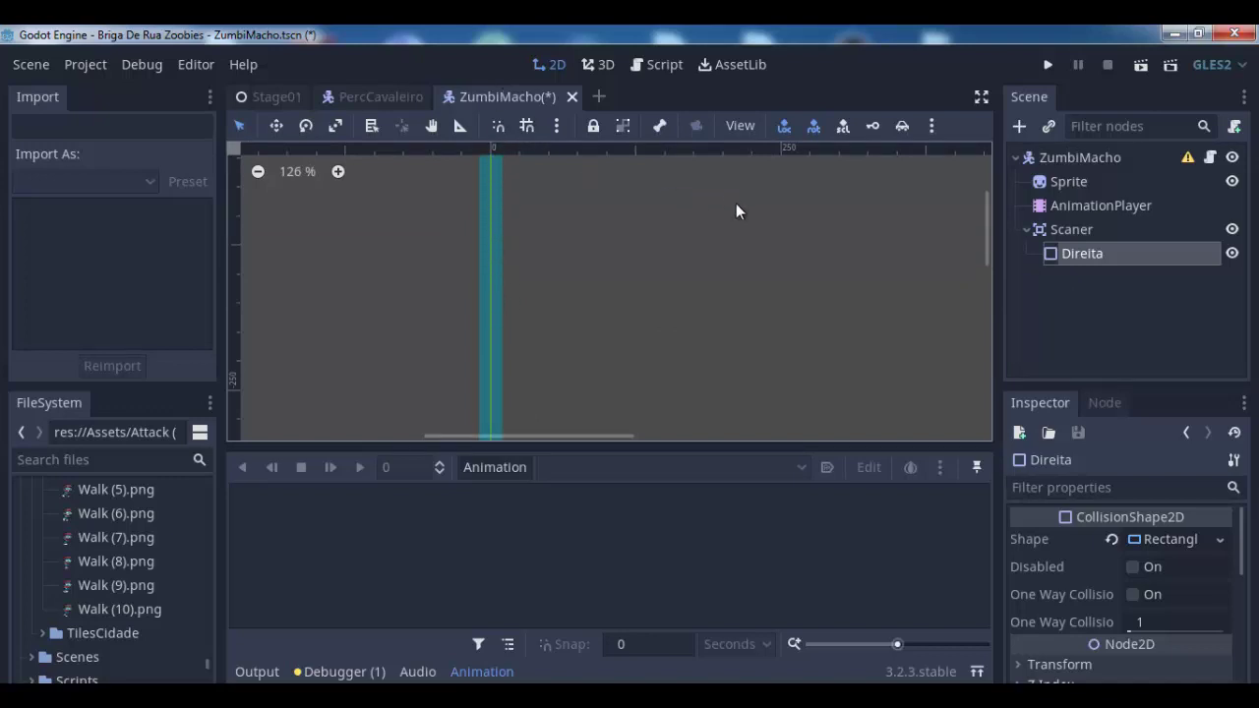
left_click_drag(986, 251, 979, 229)
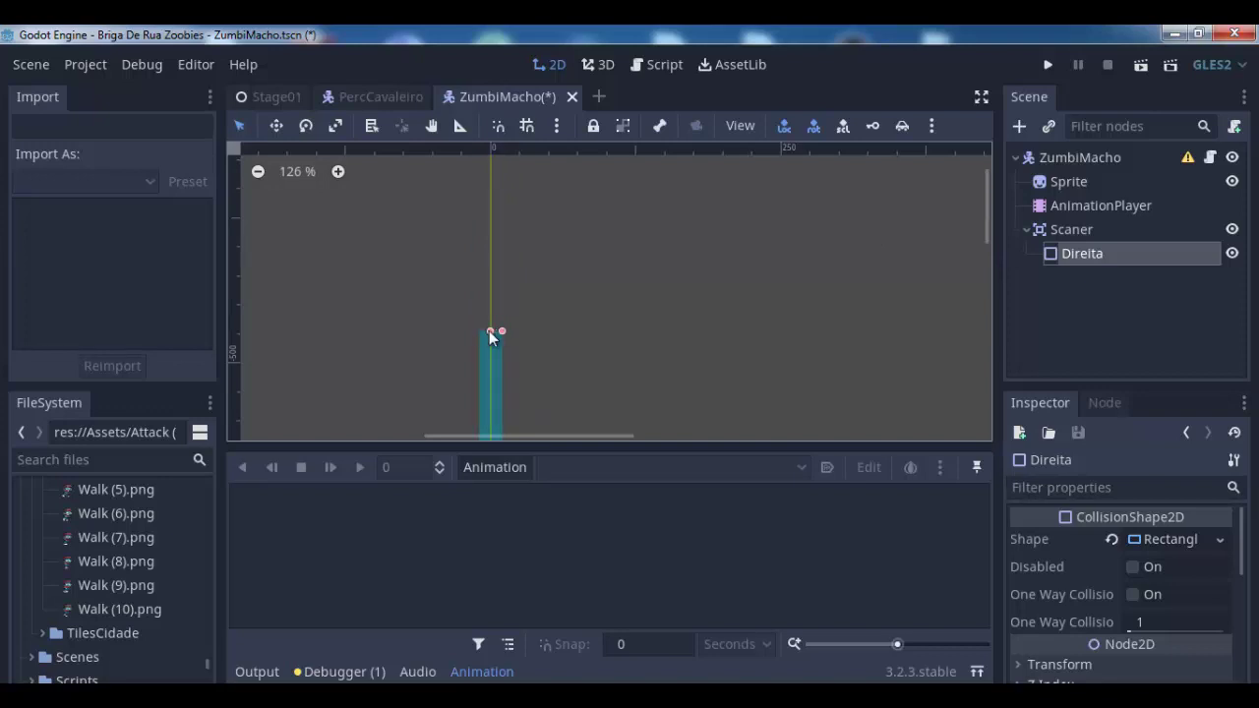
scroll(543, 274, "down", 1)
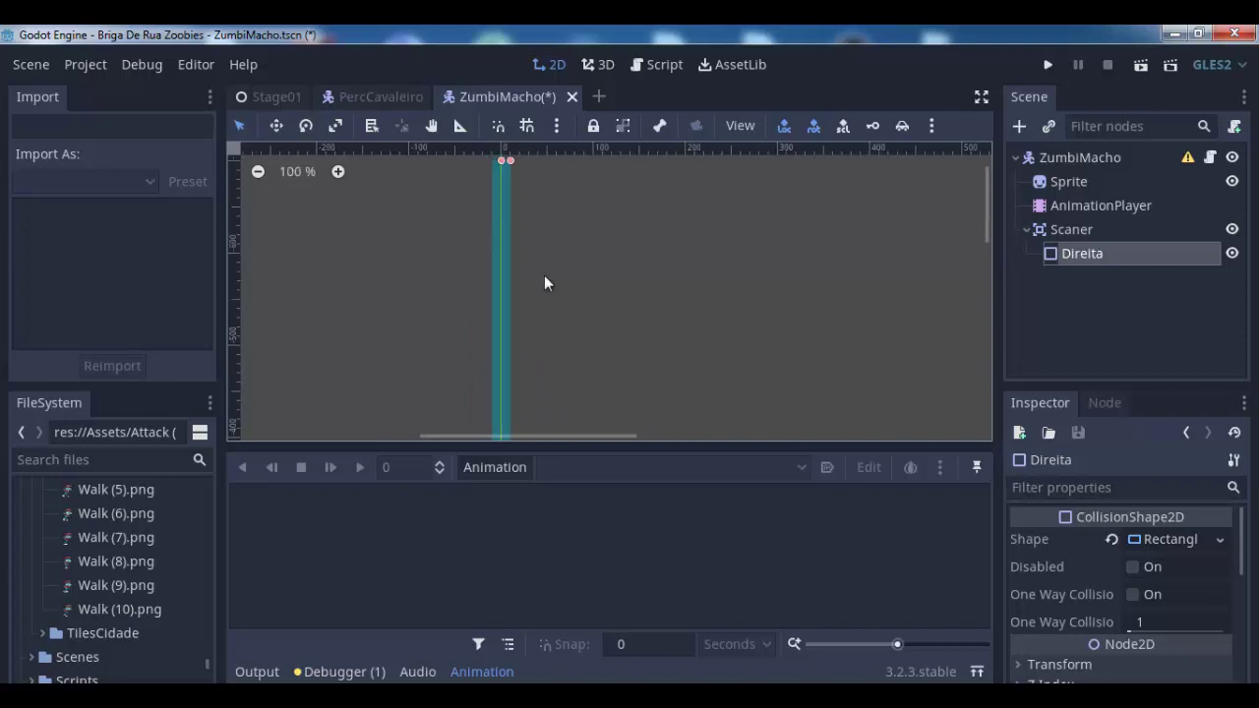
scroll(544, 288, "down", 1)
scroll(564, 294, "down", 2)
scroll(565, 303, "down", 1)
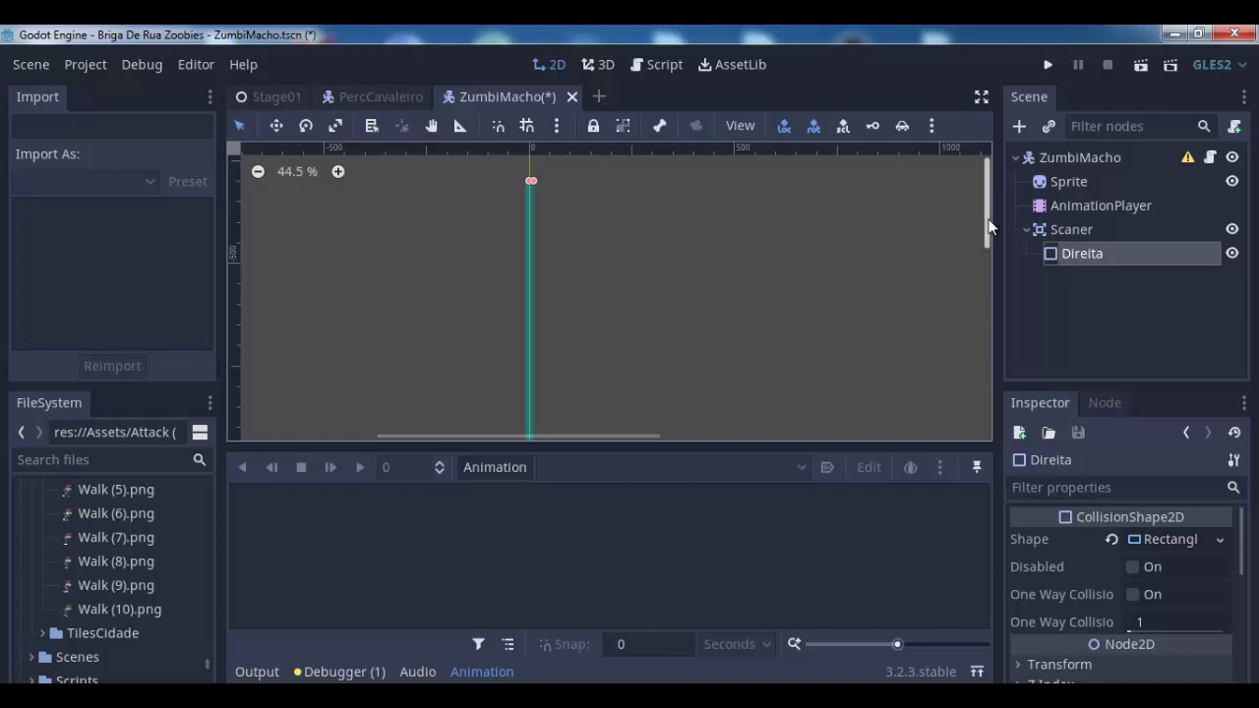
mouse_move(986, 169)
left_mouse_down()
mouse_move(967, 325)
mouse_move(956, 270)
left_mouse_up()
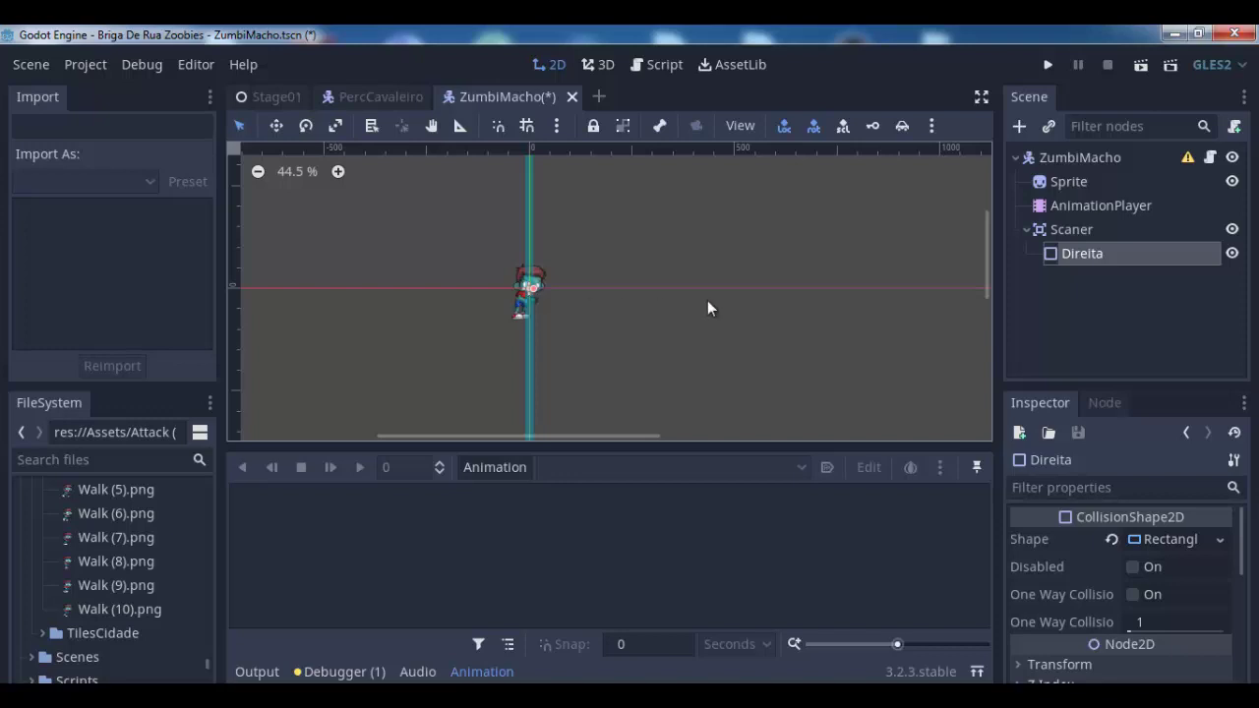
Duplicate Direita with Ctrl+D and rename the copy Esquerda
left_click(1115, 255)
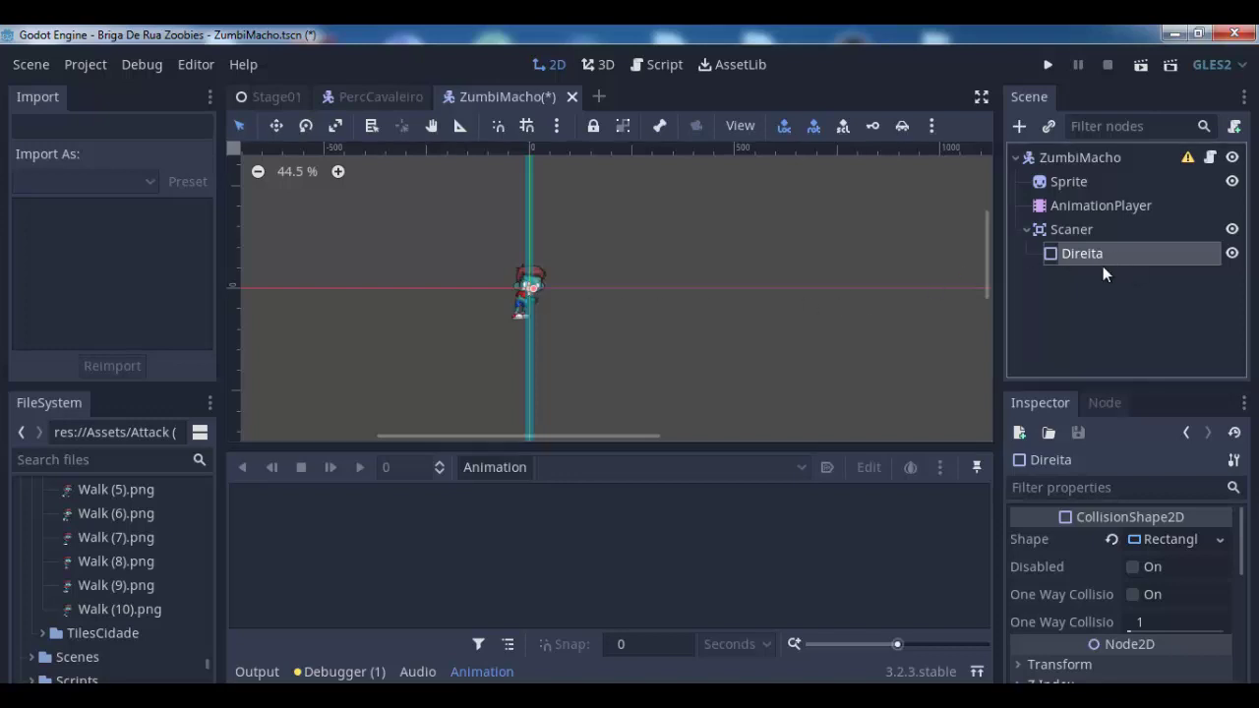
key("ctrl+d")
double_click(1102, 274)
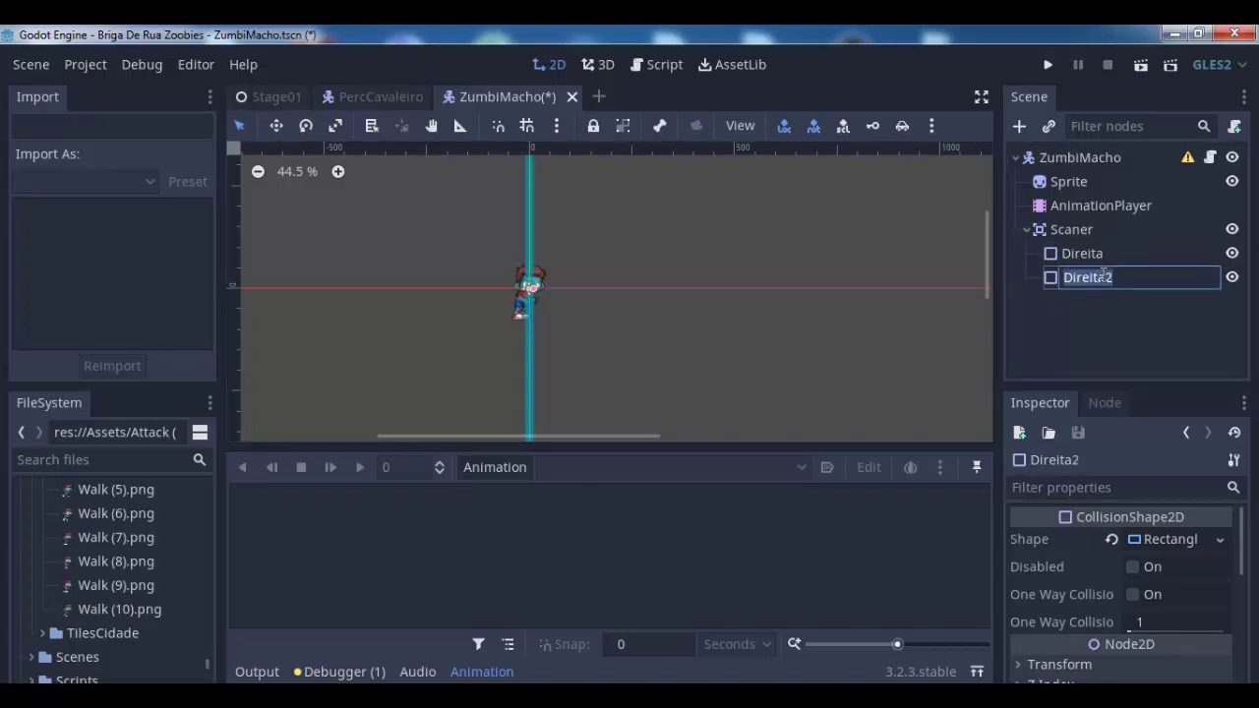
type("Esq")
type("uerda")
left_click(1058, 230)
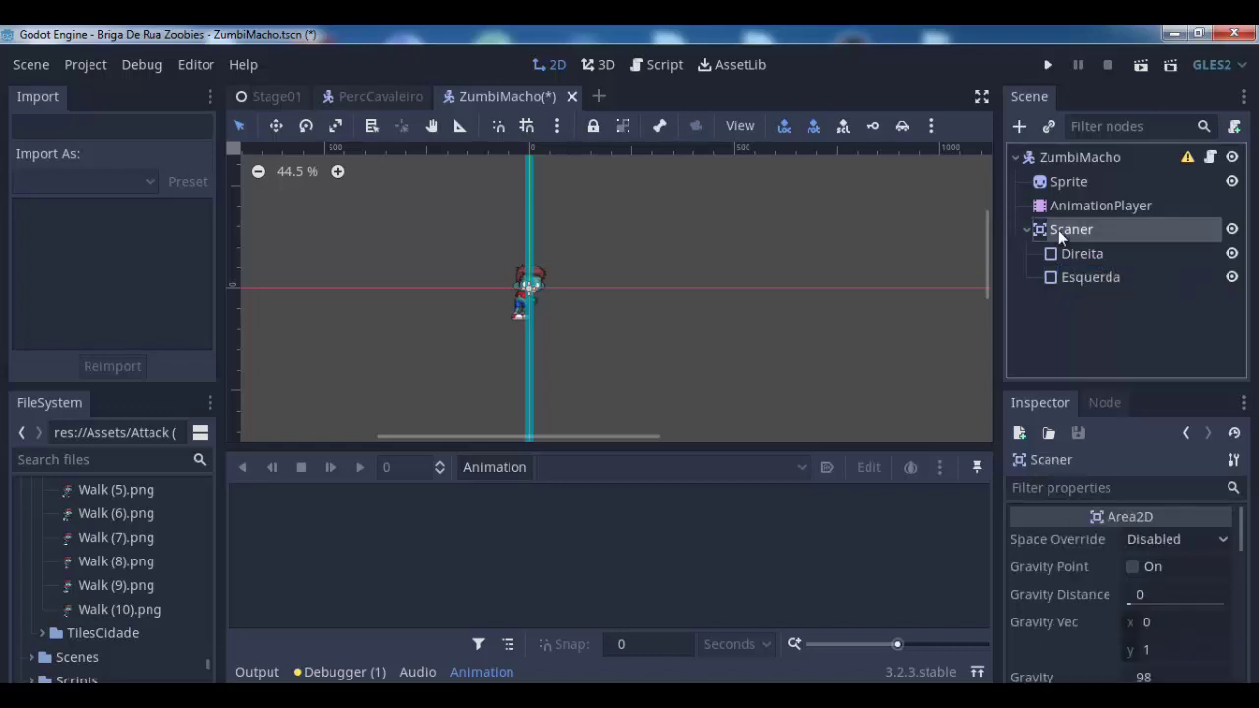
Create Scaner.gd for the Scaner node, saved in res://Scripts/Percs/Inimigos
left_click(1231, 127)
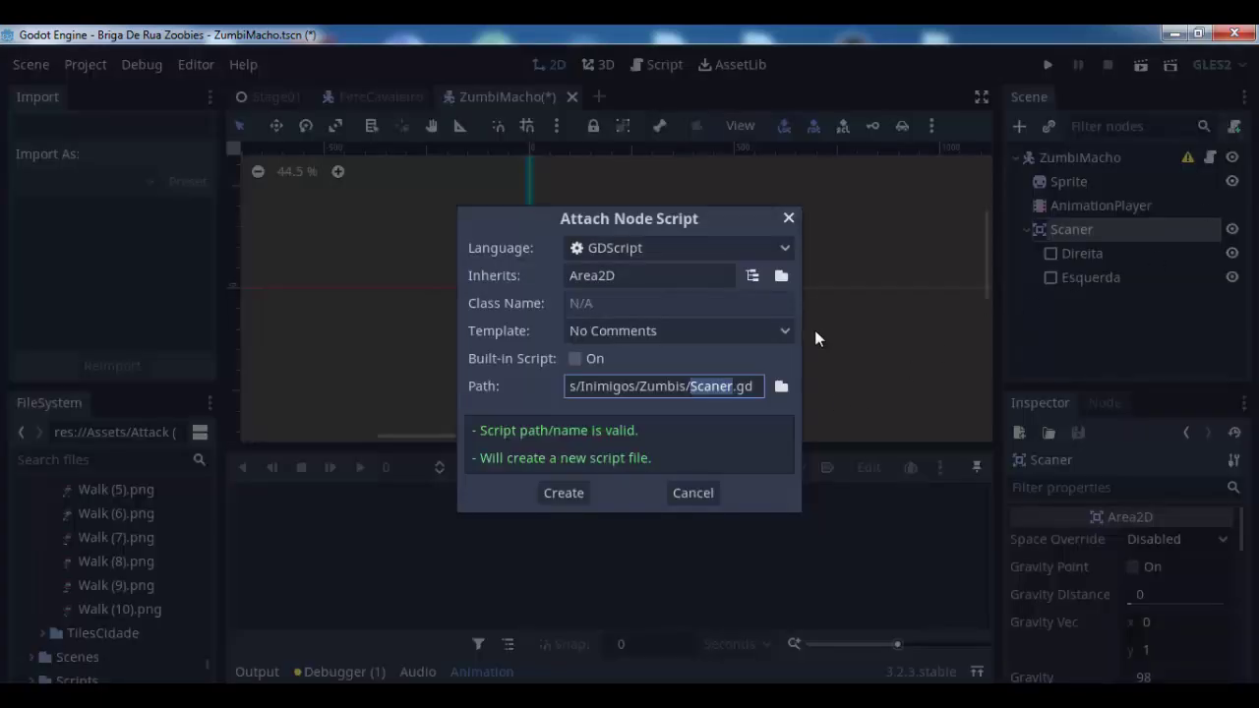
left_click(782, 388)
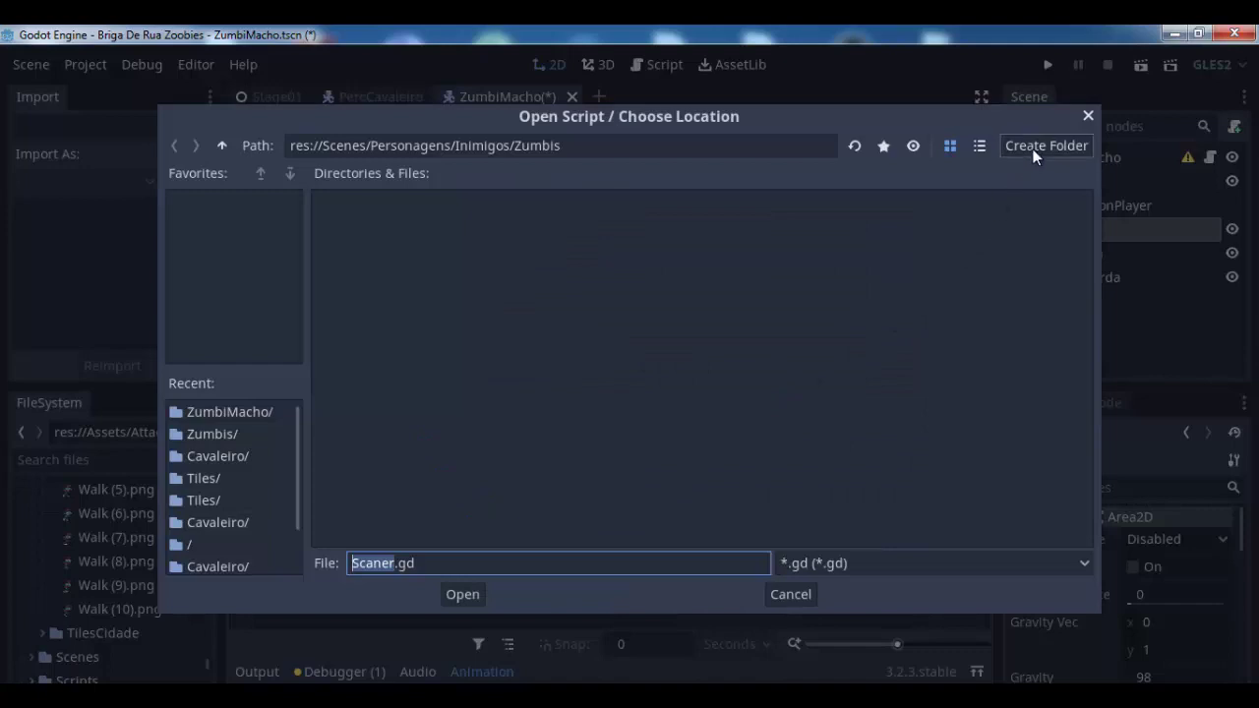
left_click(223, 155)
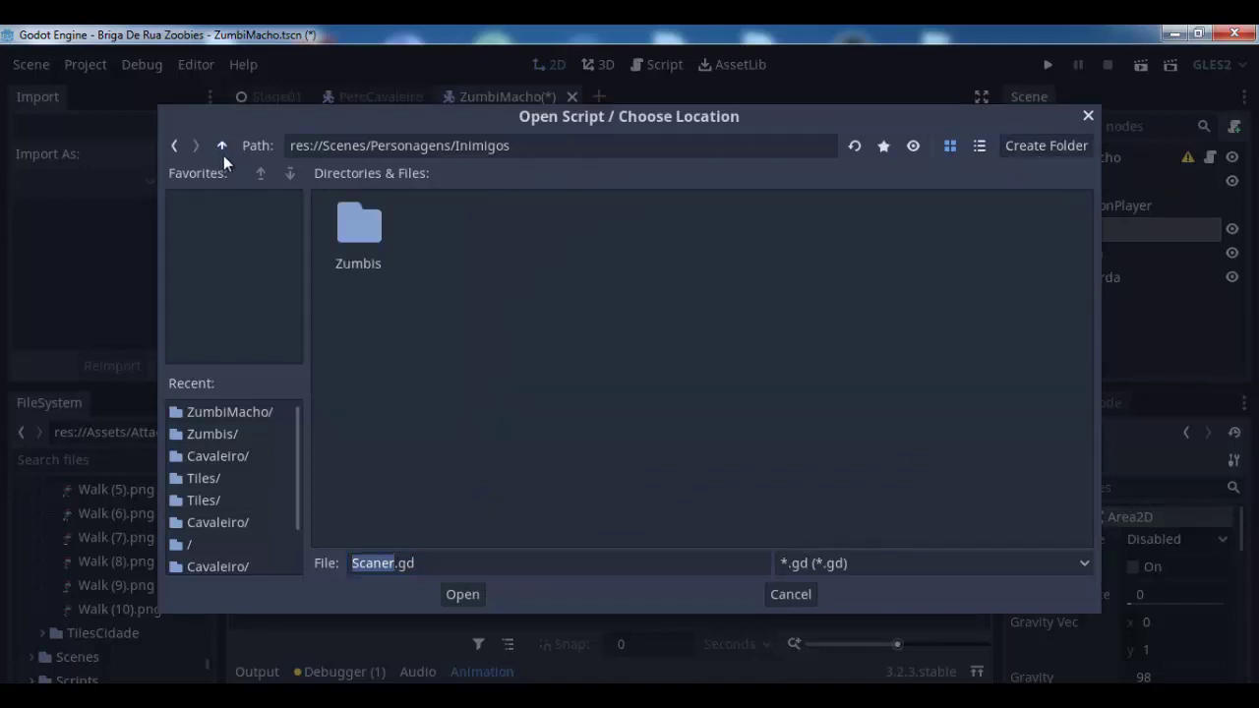
left_click(224, 155)
left_click(223, 155)
left_click(223, 155)
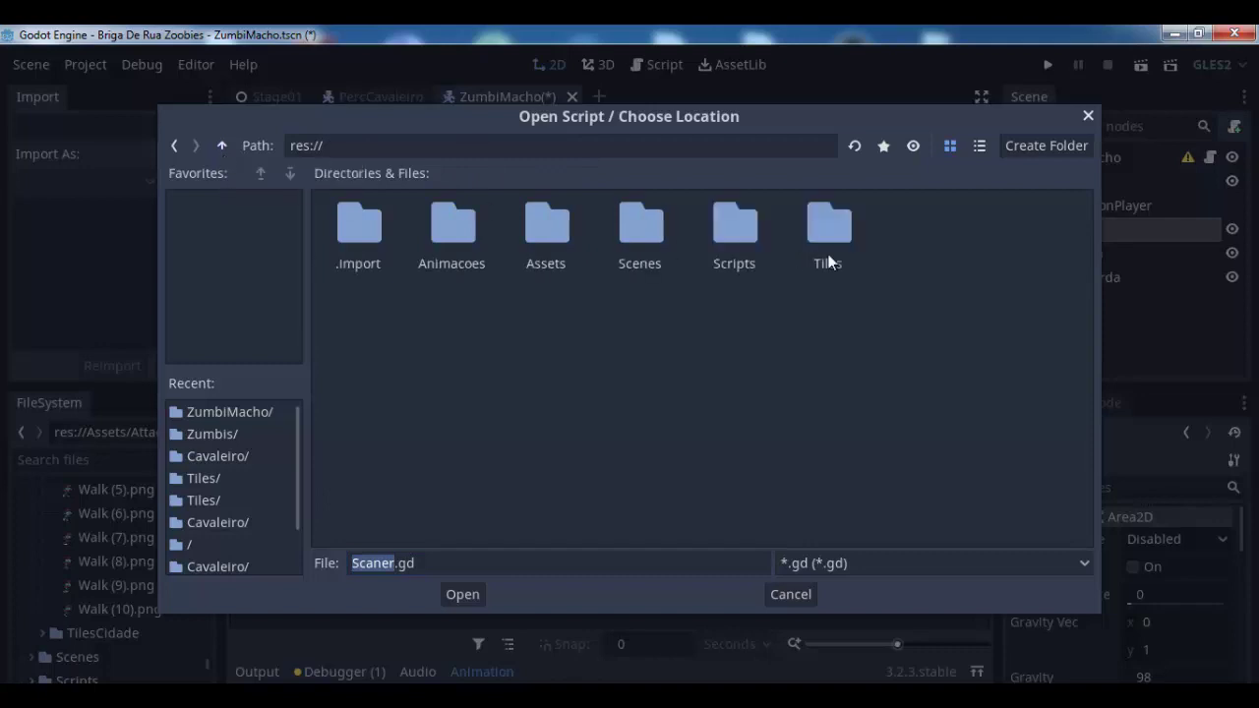
double_click(738, 266)
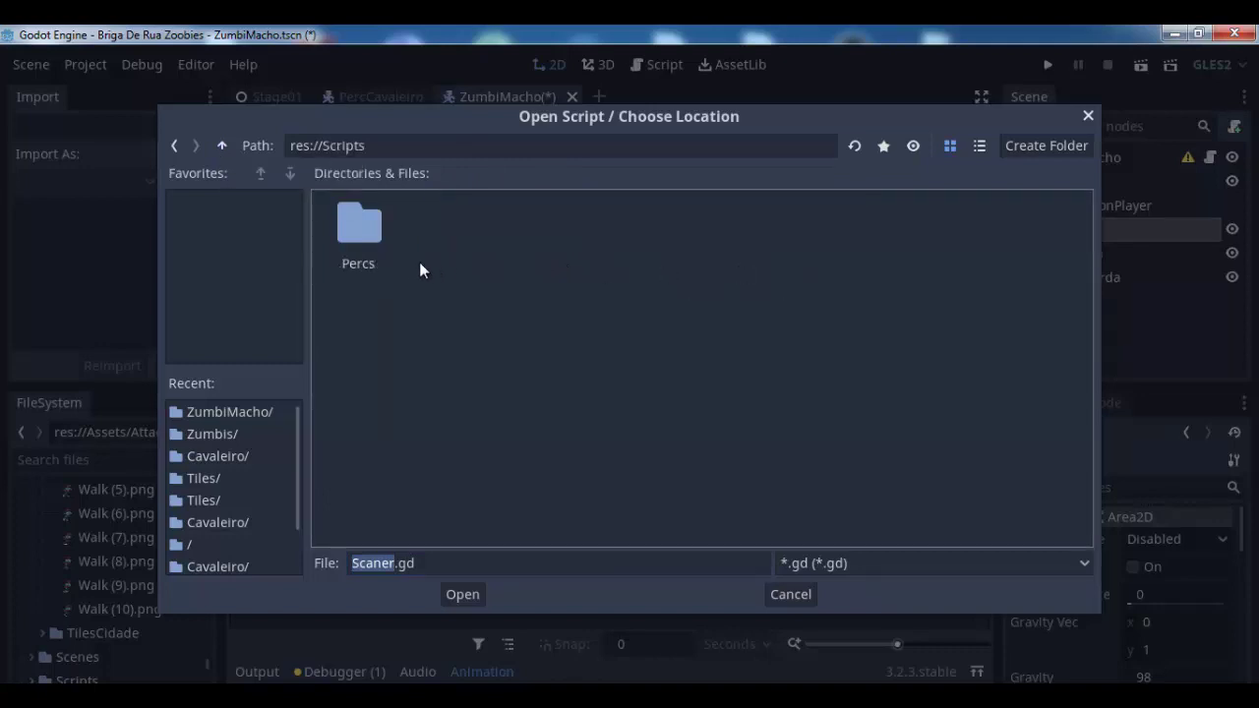
double_click(363, 261)
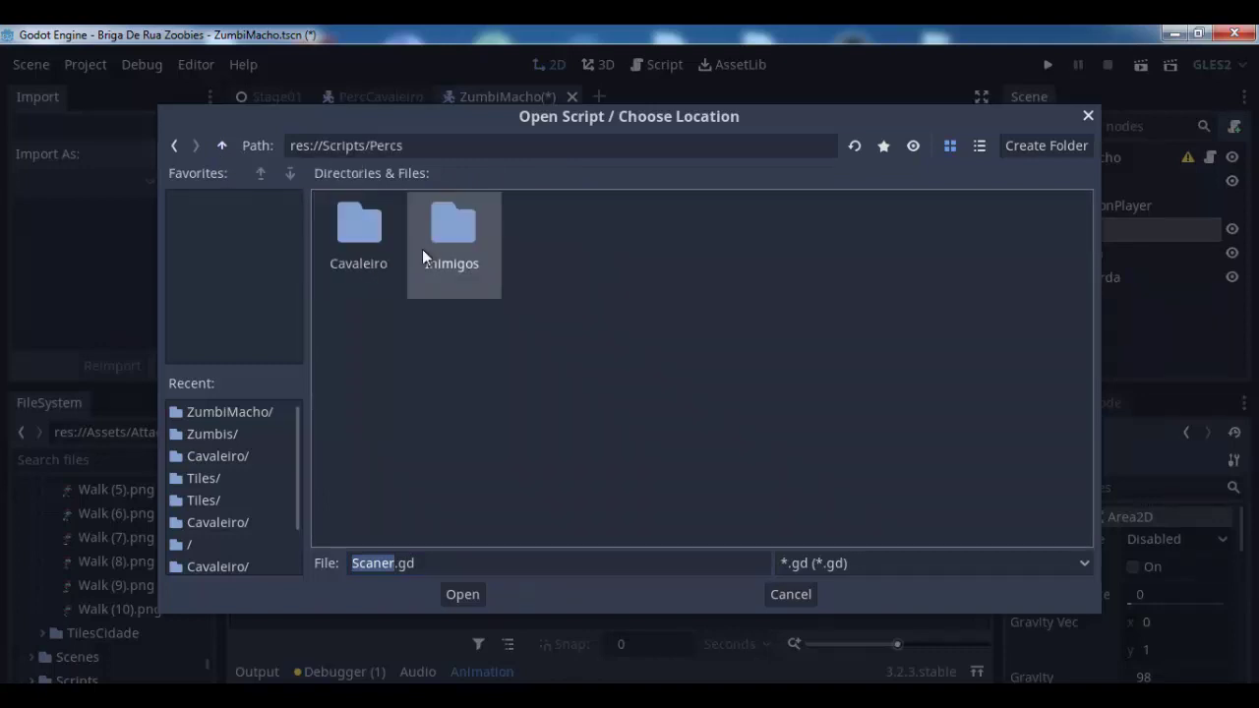
double_click(422, 251)
left_click(463, 594)
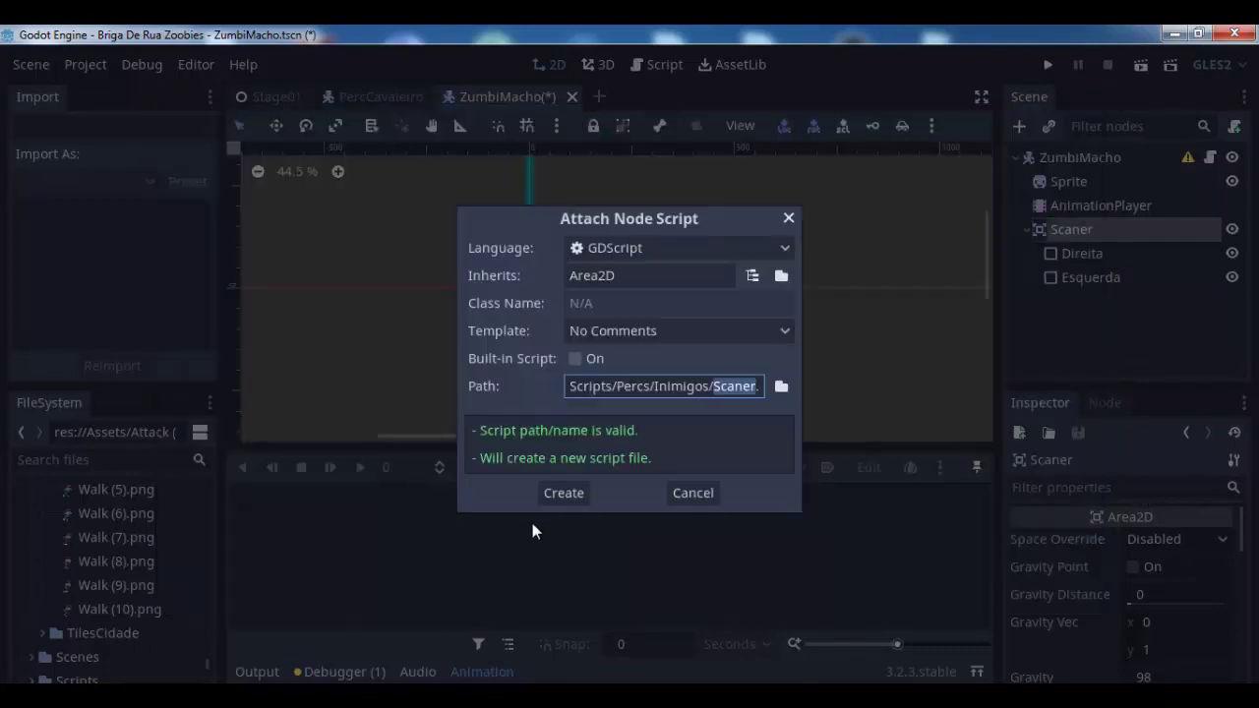
left_click(562, 493)
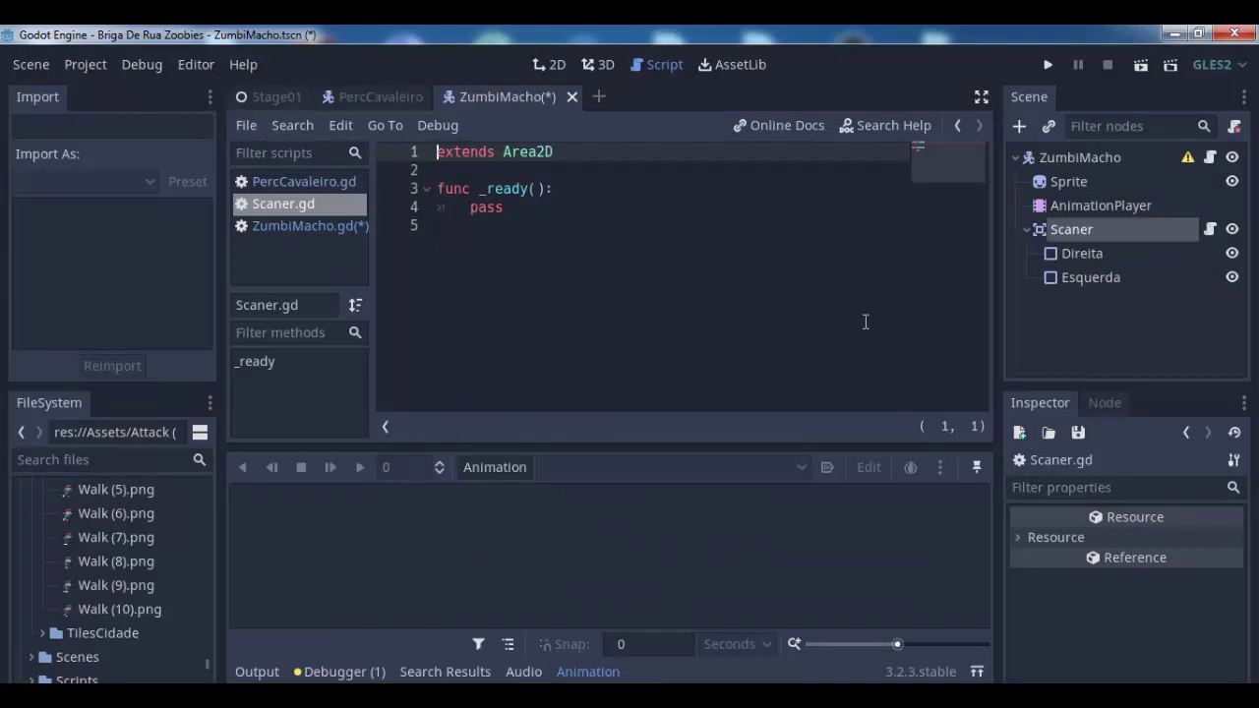
Add a func _physics_process(delta): below the _ready function
left_click(484, 178)
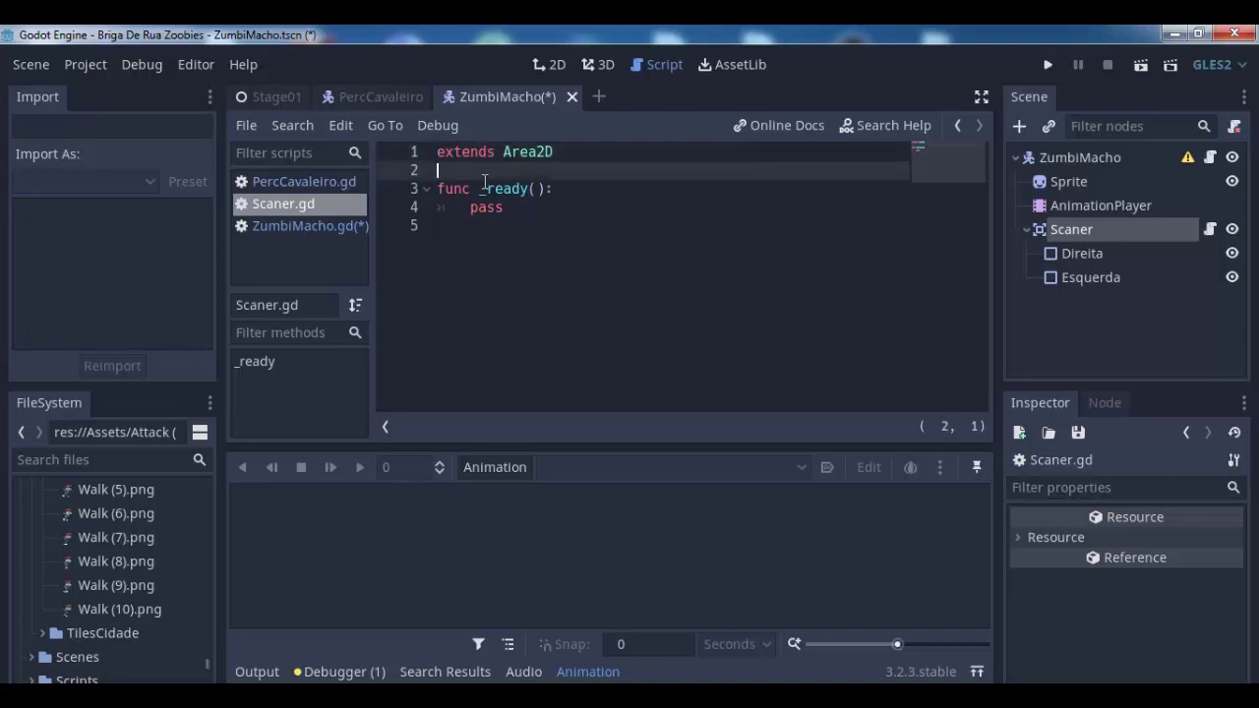
key("Return")
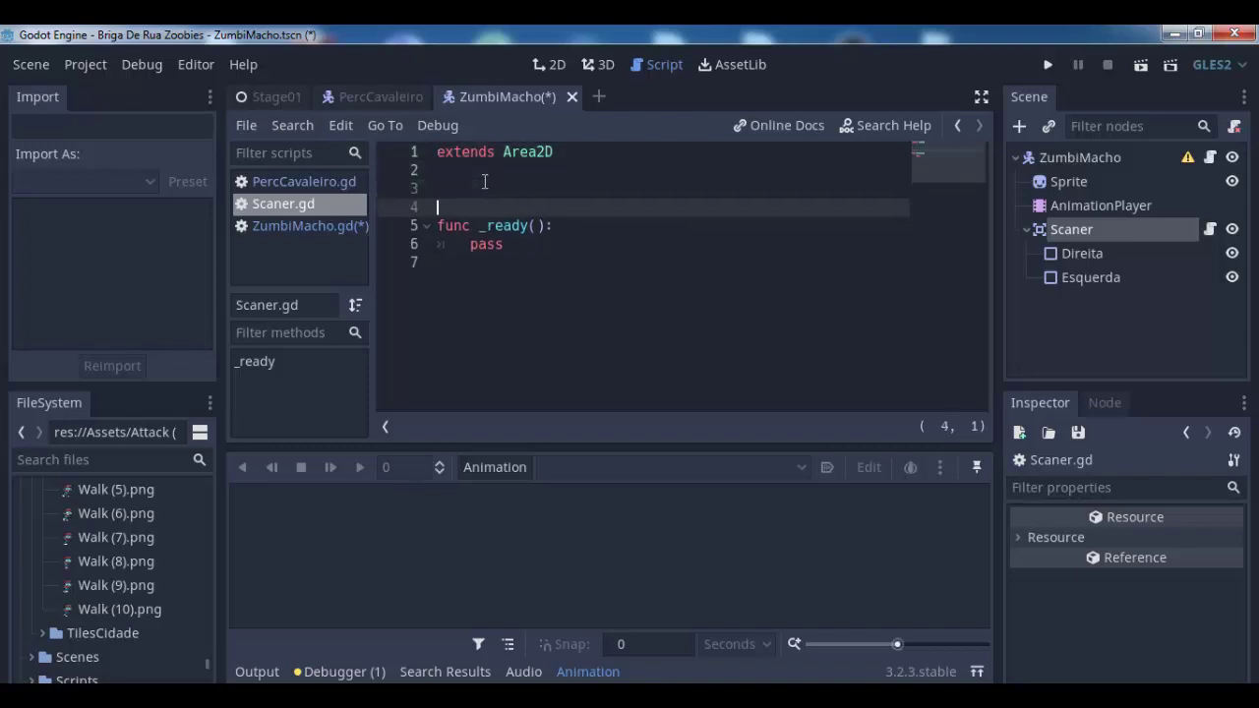
key("Return")
key("Up")
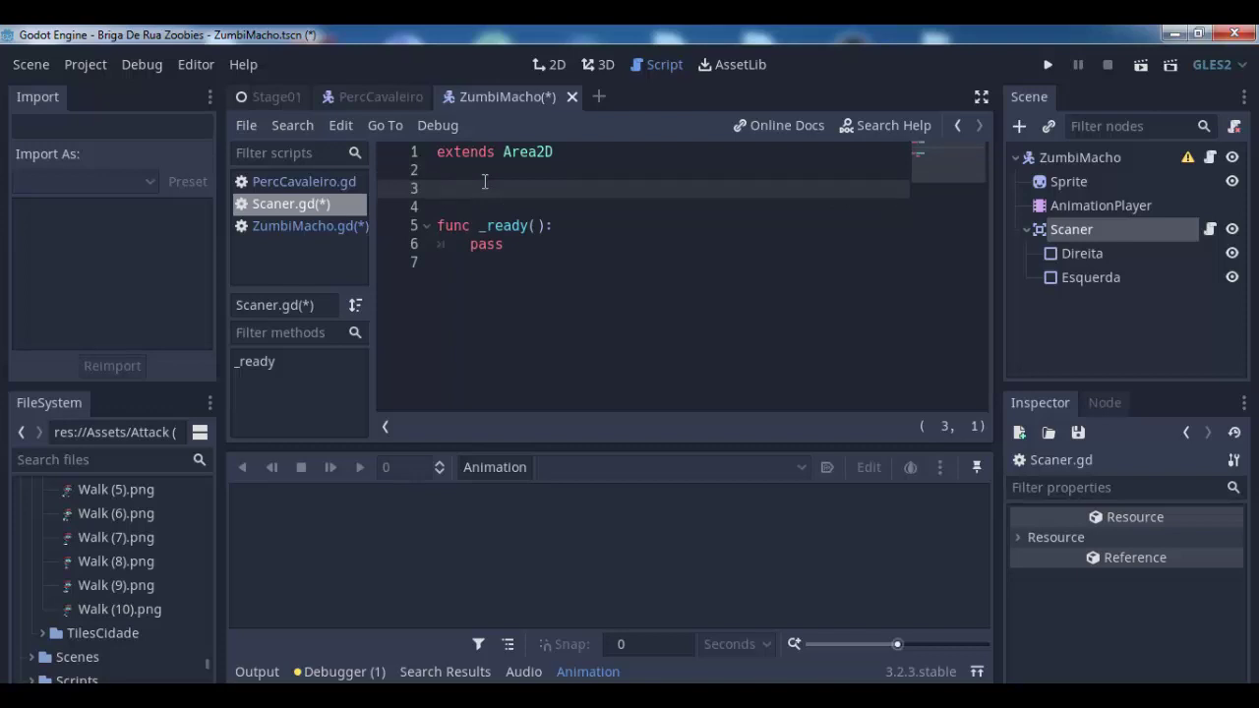
key("Down")
key("Down")
key("Down")
key("Up")
key("Up")
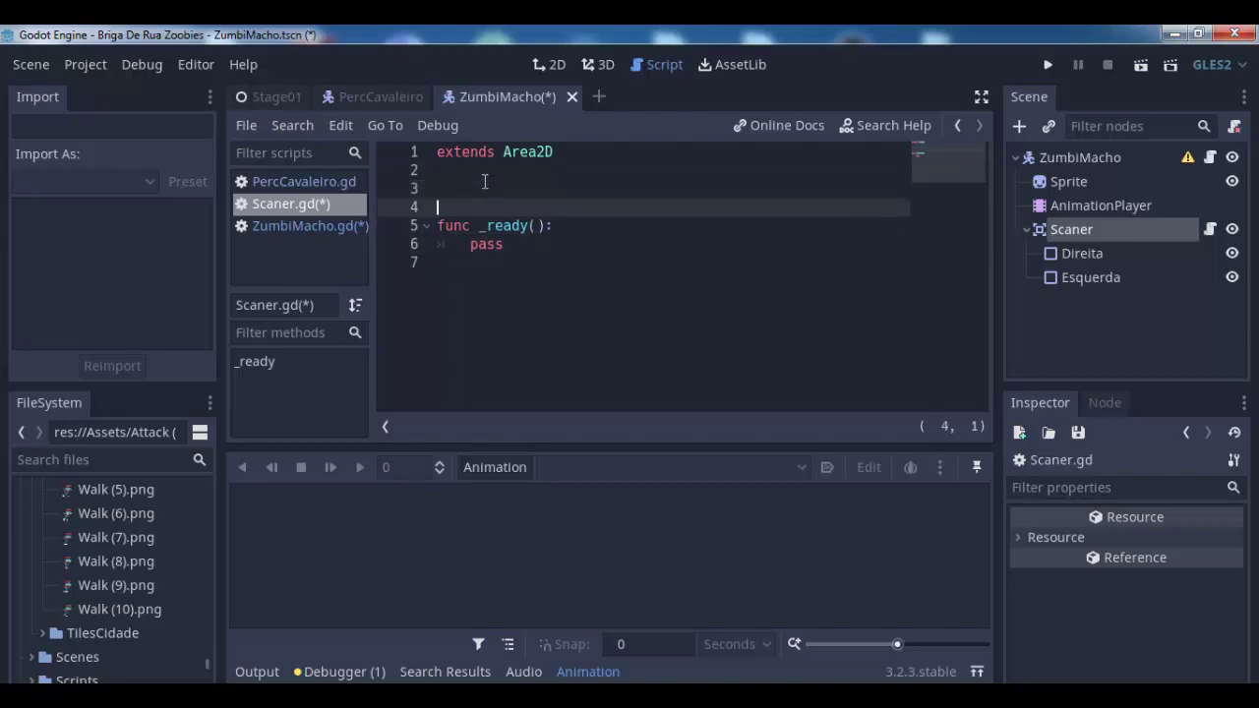
key("Up")
key("Down")
key("Down")
key("Down")
key("Down")
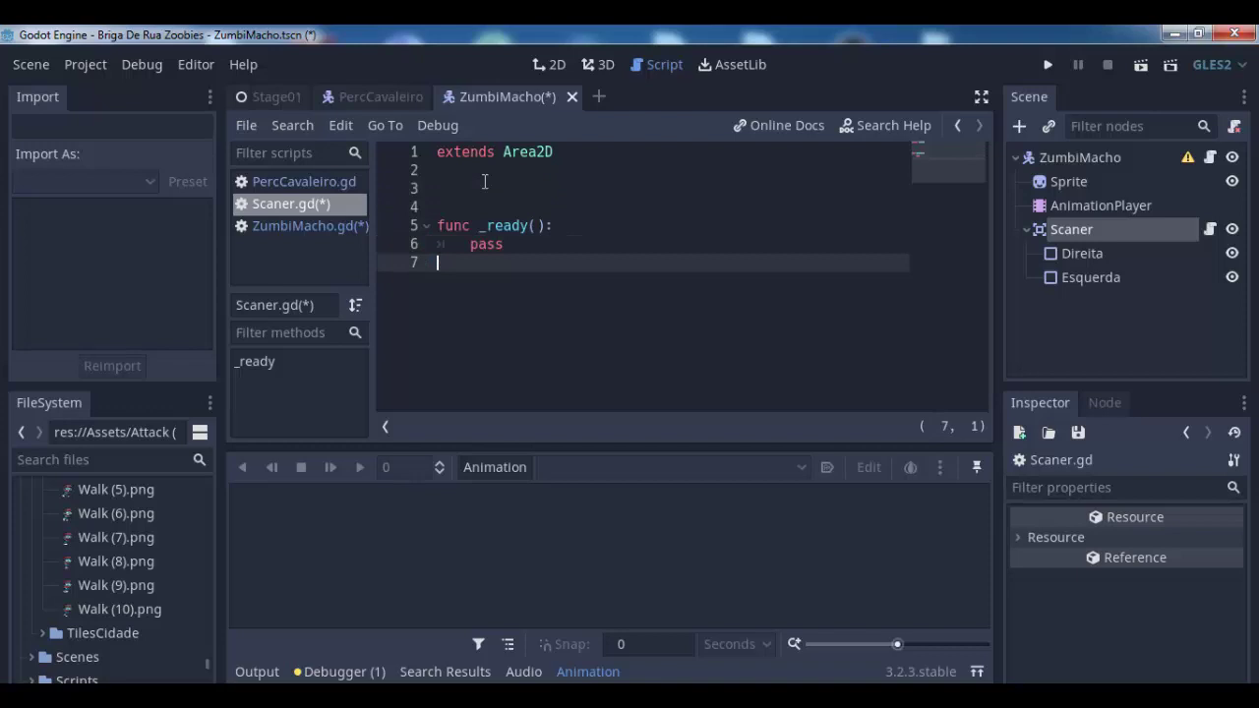
key("BackSpace")
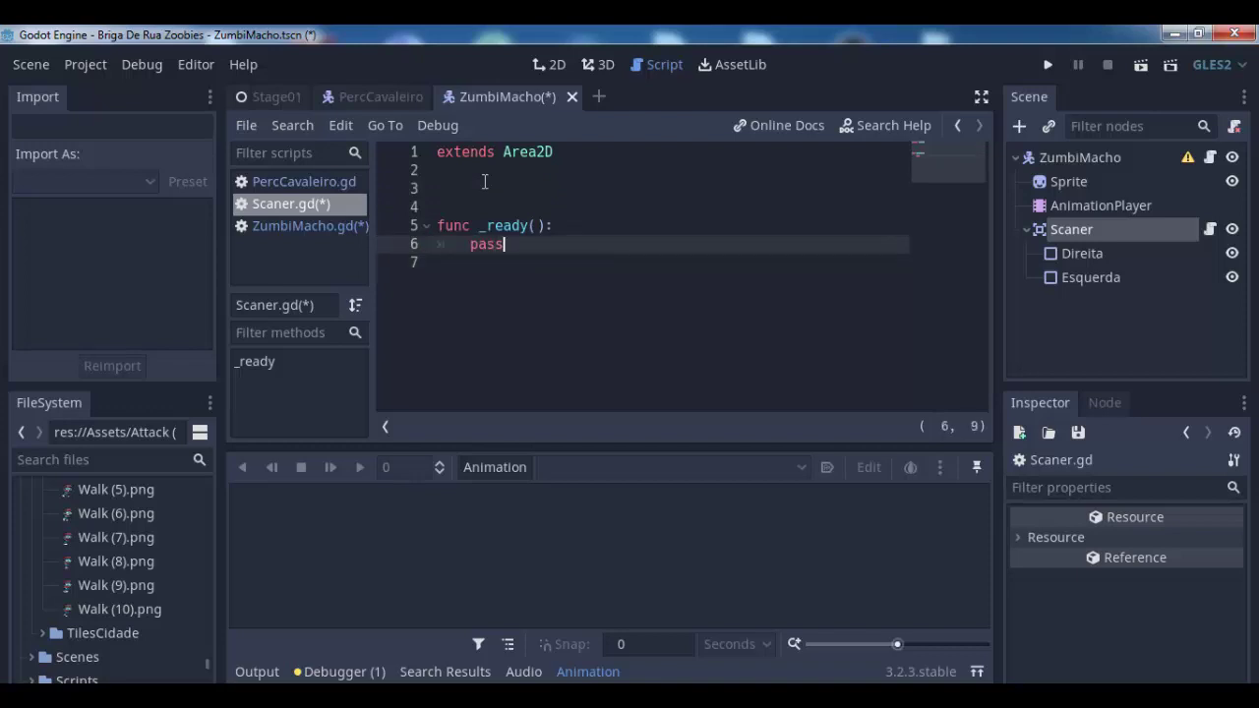
key("Return")
key("Return")
type("f")
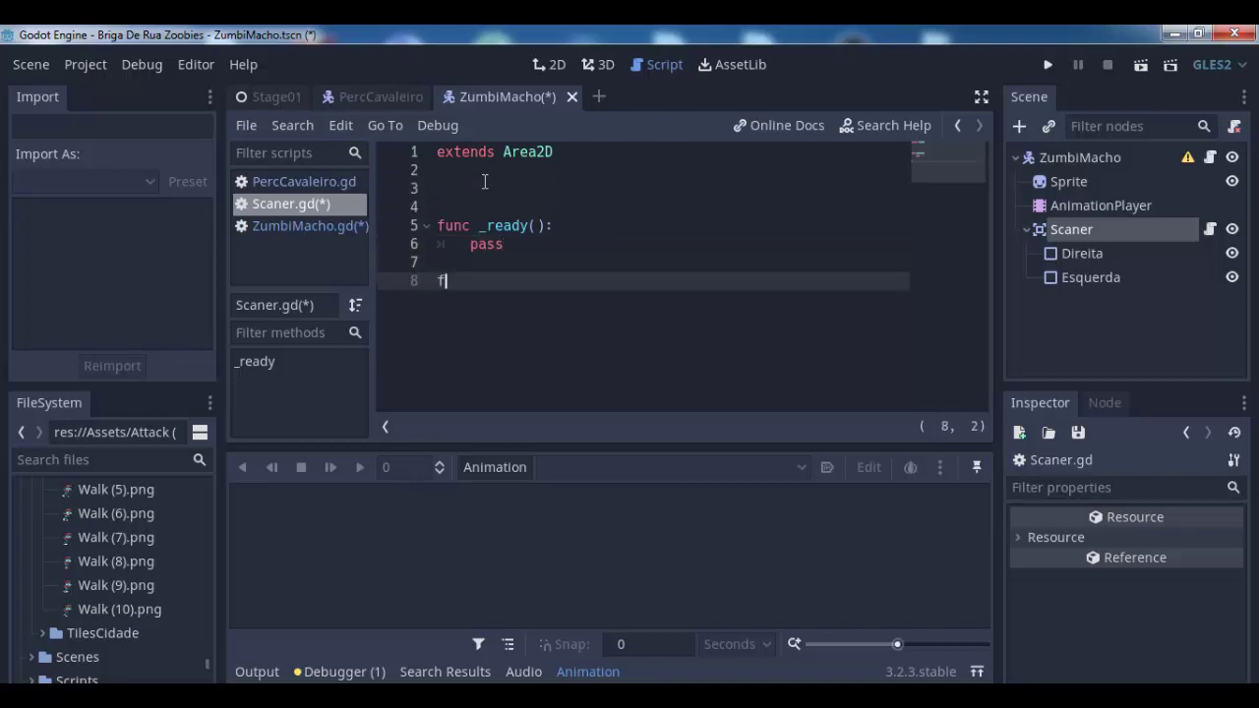
type("unc phy")
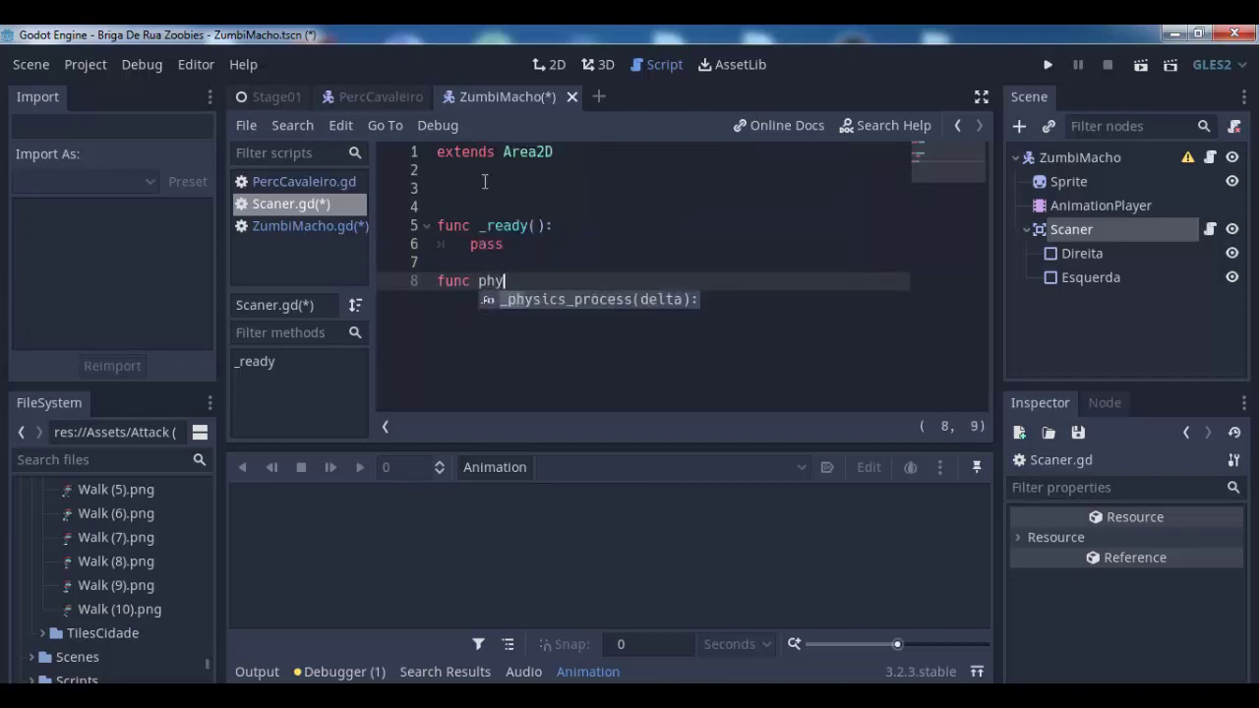
key("Return")
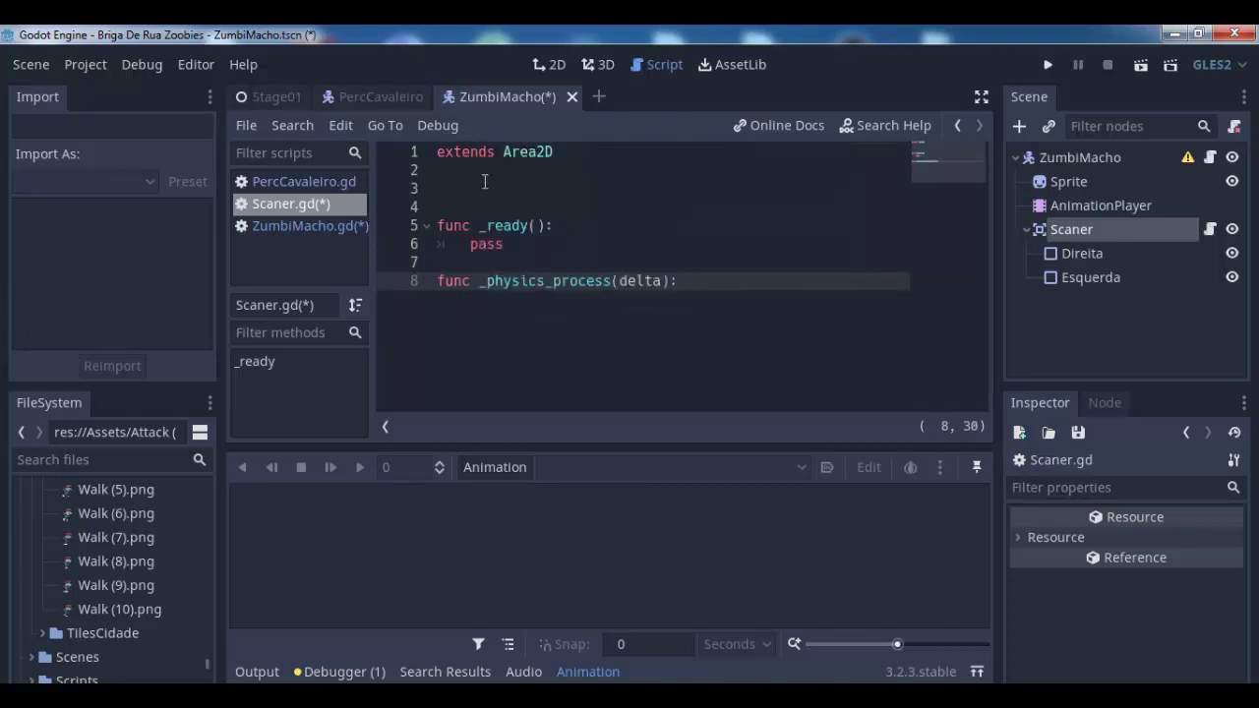
Write the check if get_parent().perc != null: inside _physics_process
key("Return")
key("Return")
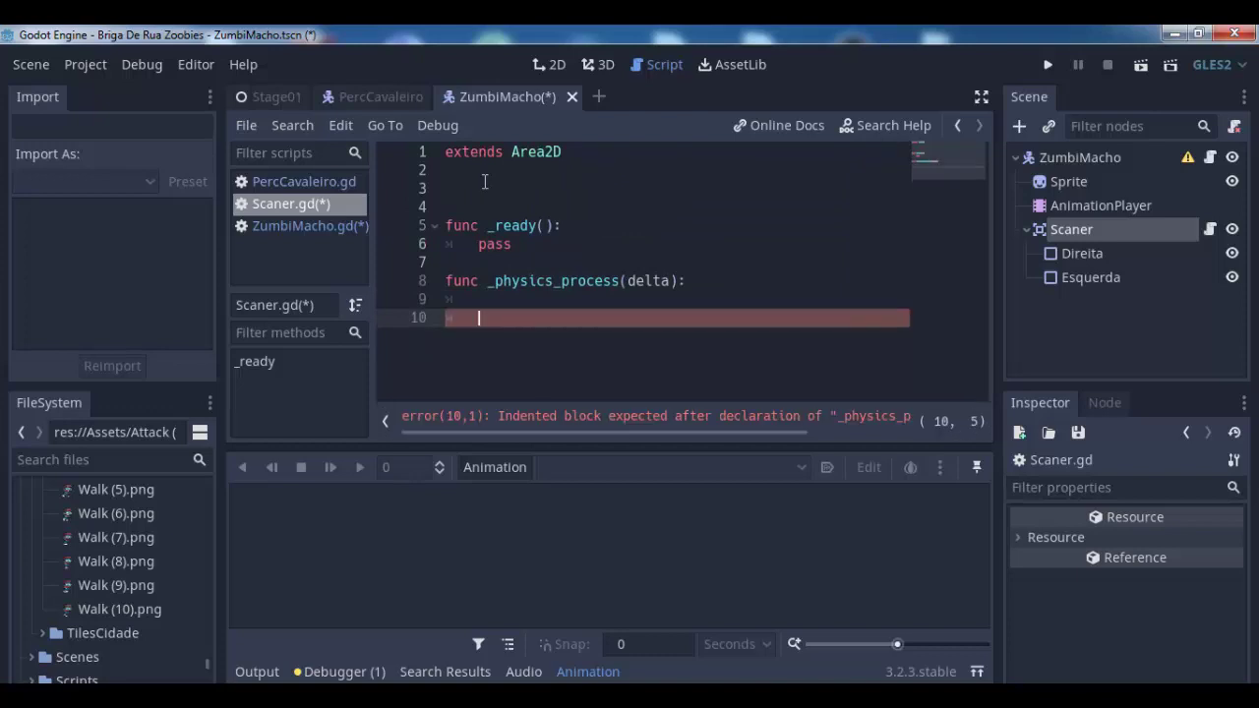
type("if")
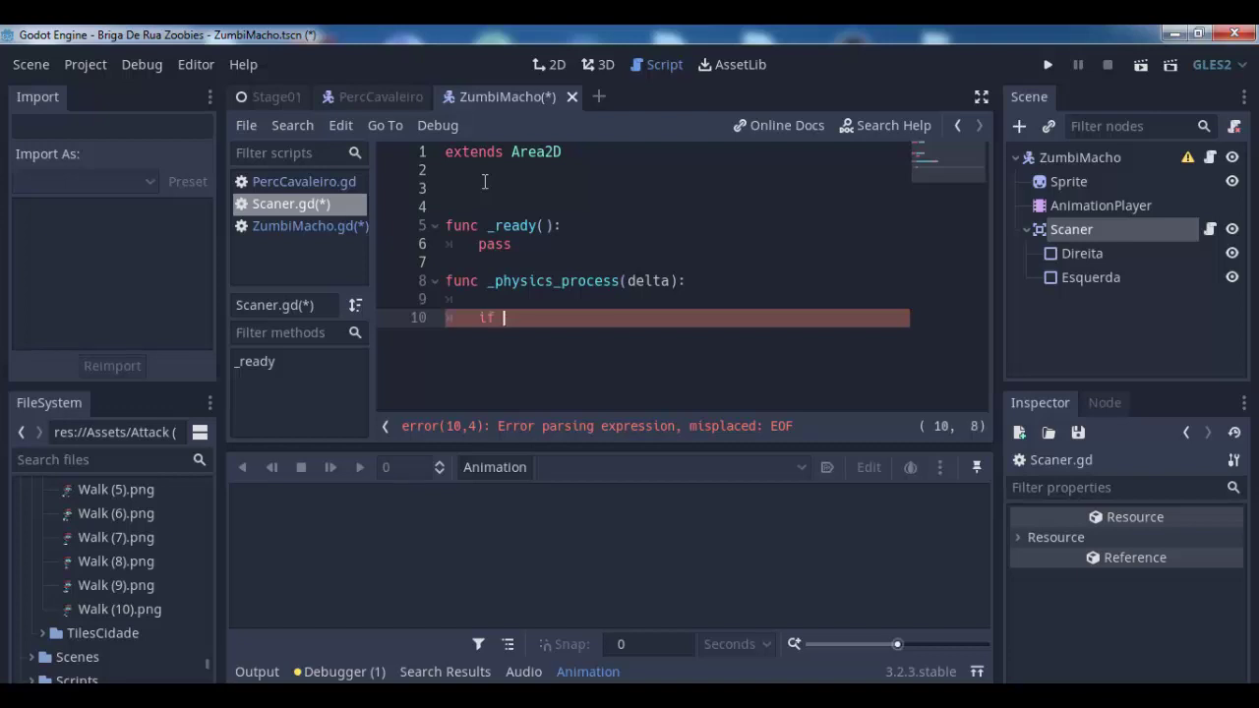
type("ge")
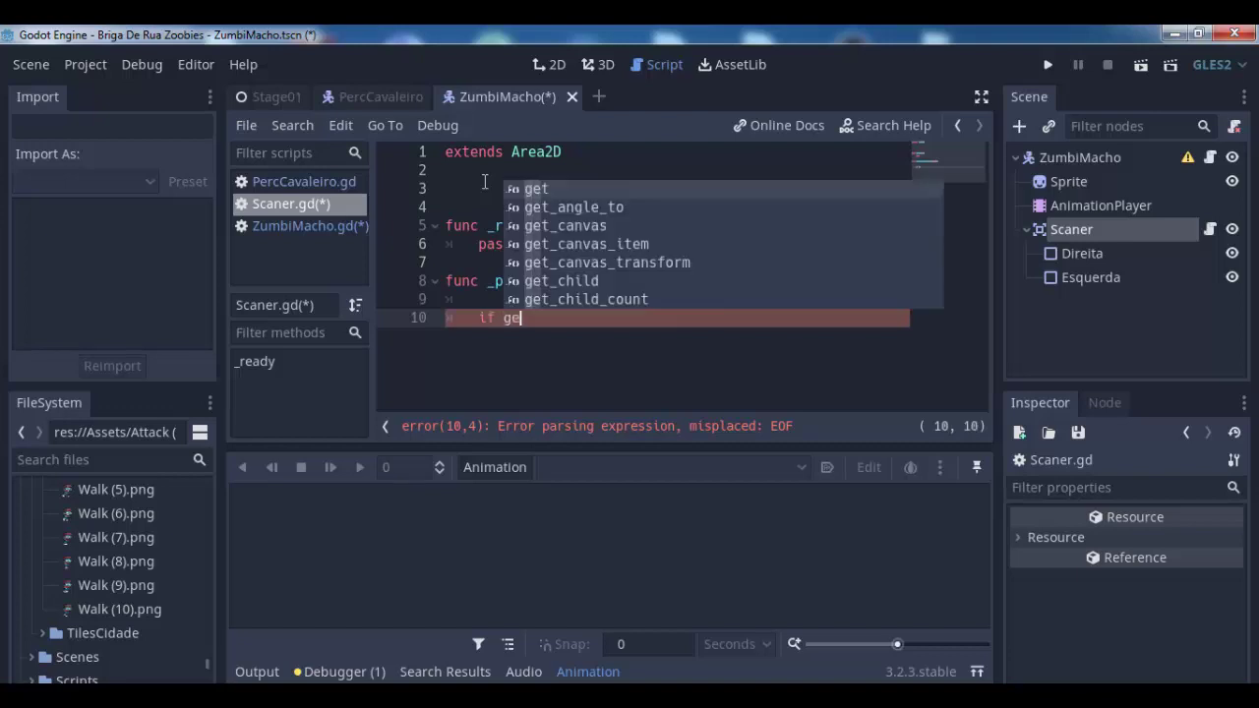
type("tpa")
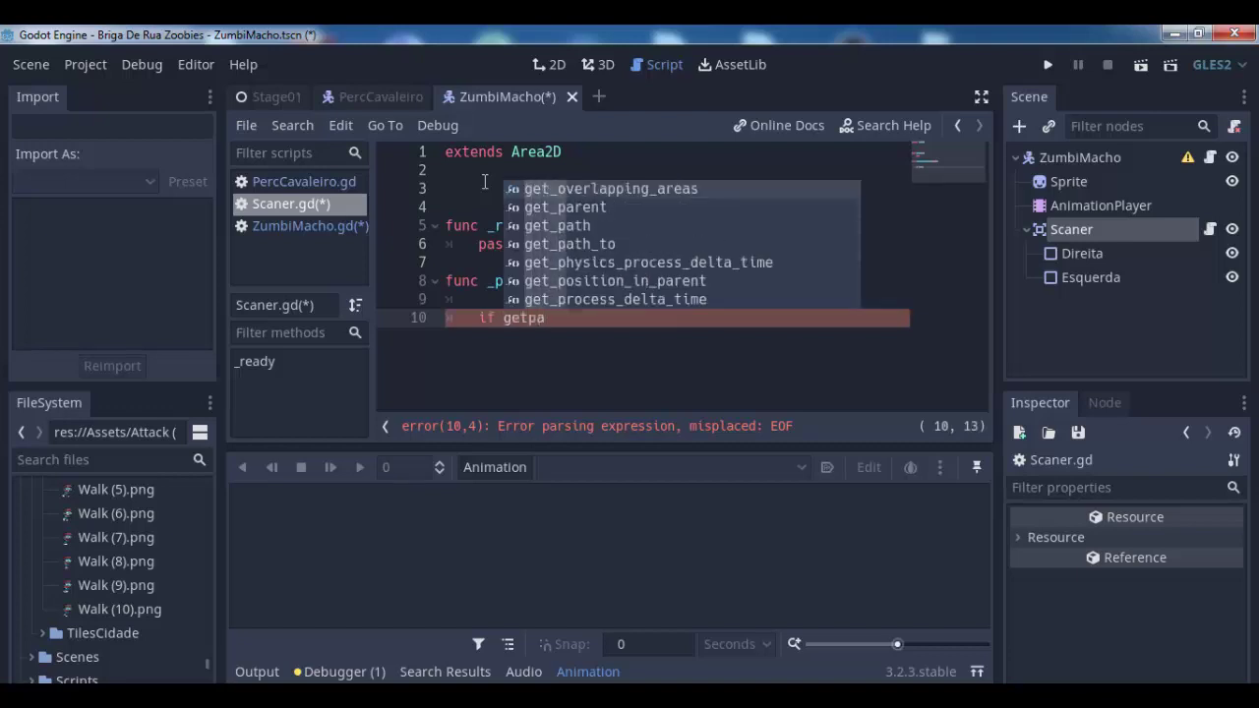
type("re")
key("Down")
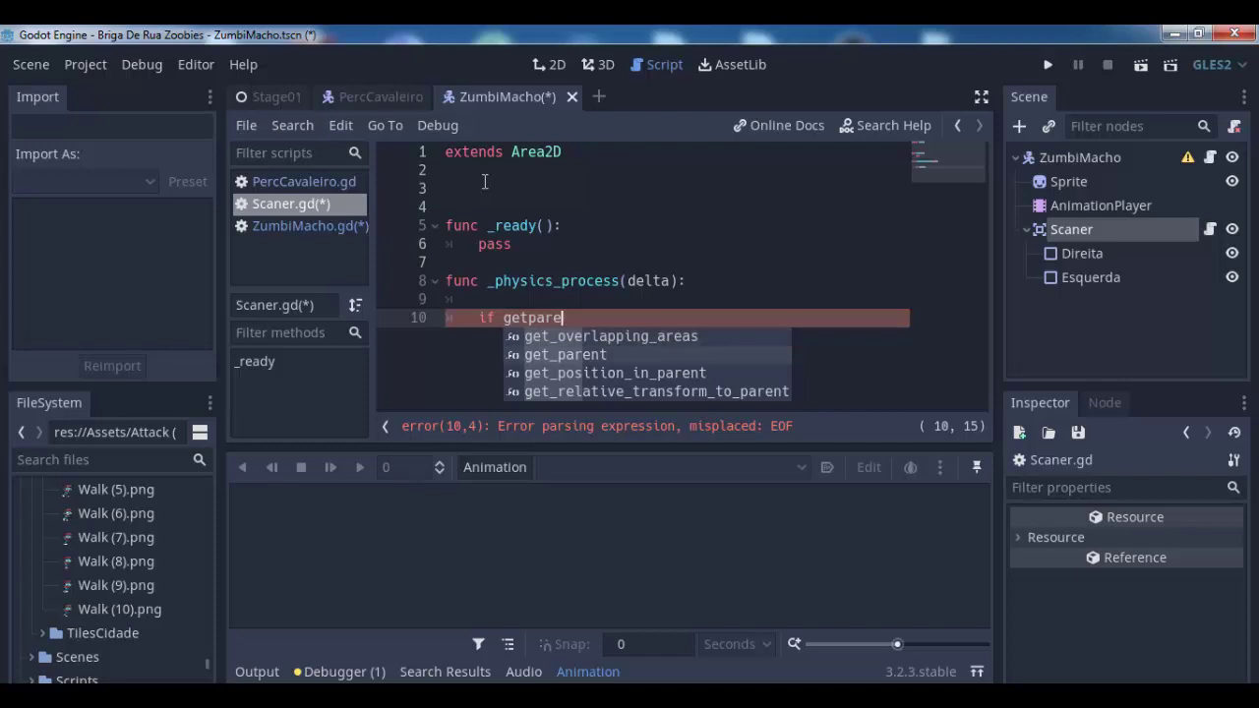
key("Return")
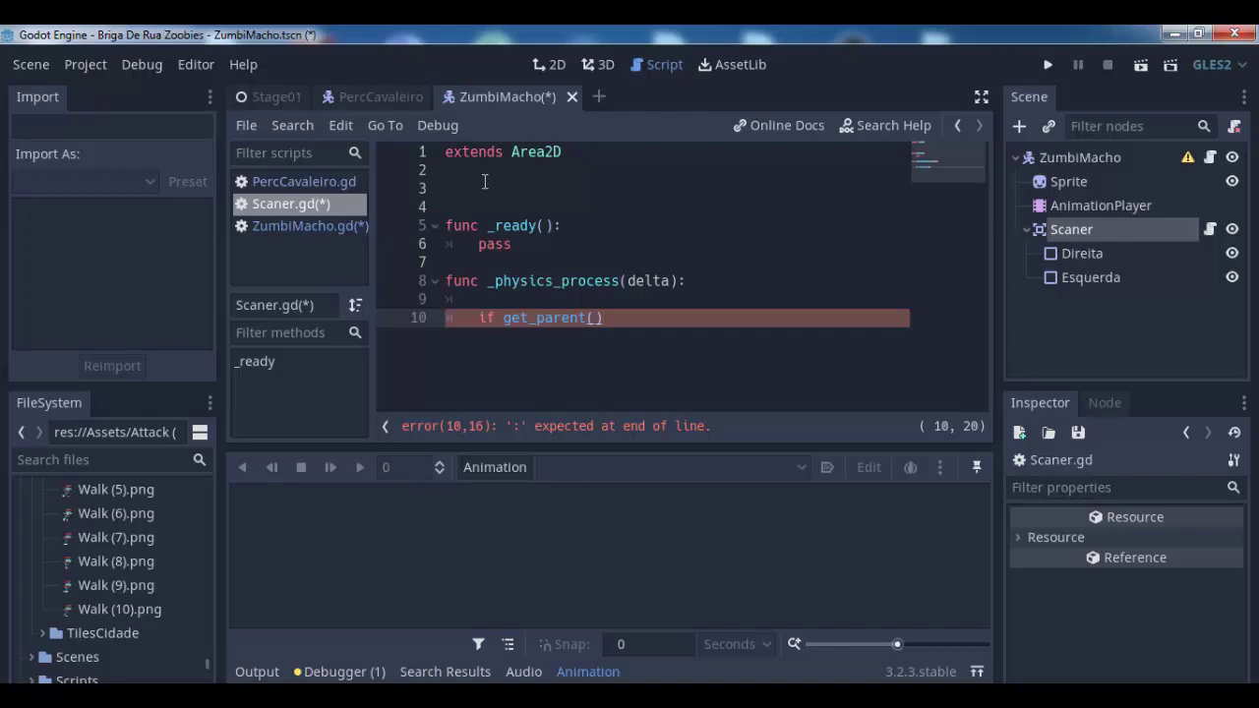
type(".")
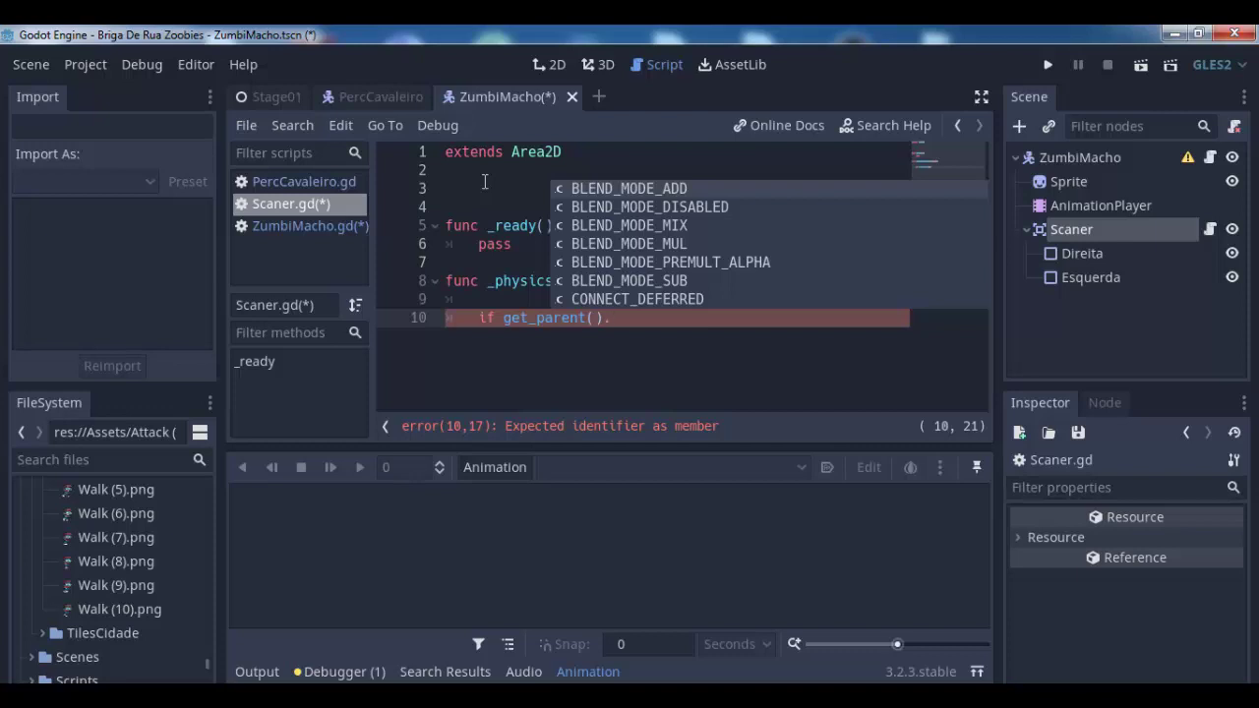
type("pe")
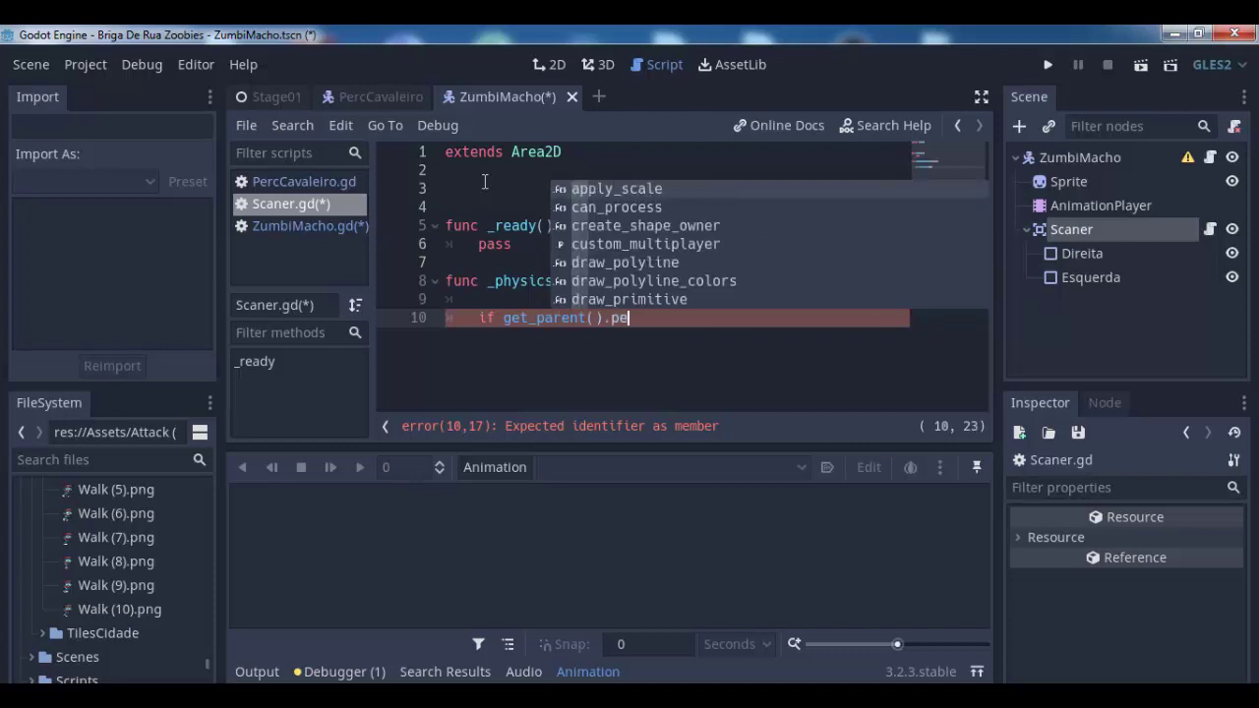
type("r")
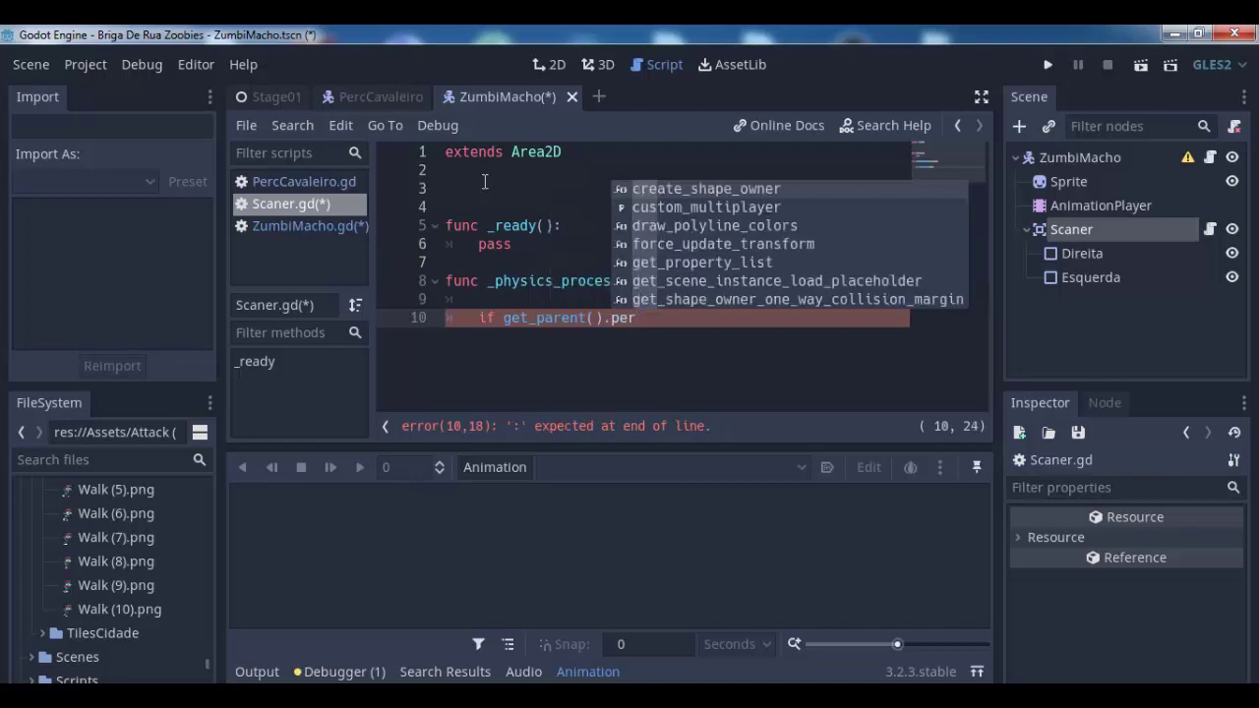
type("c")
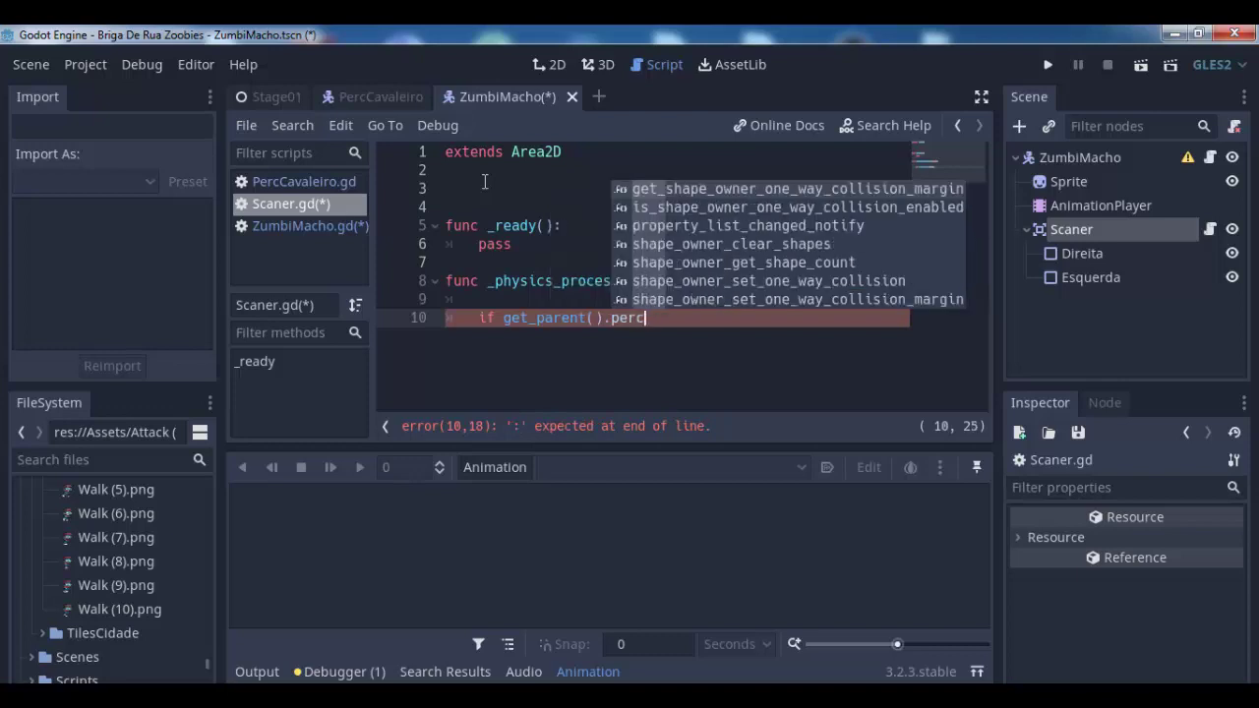
type(" !=")
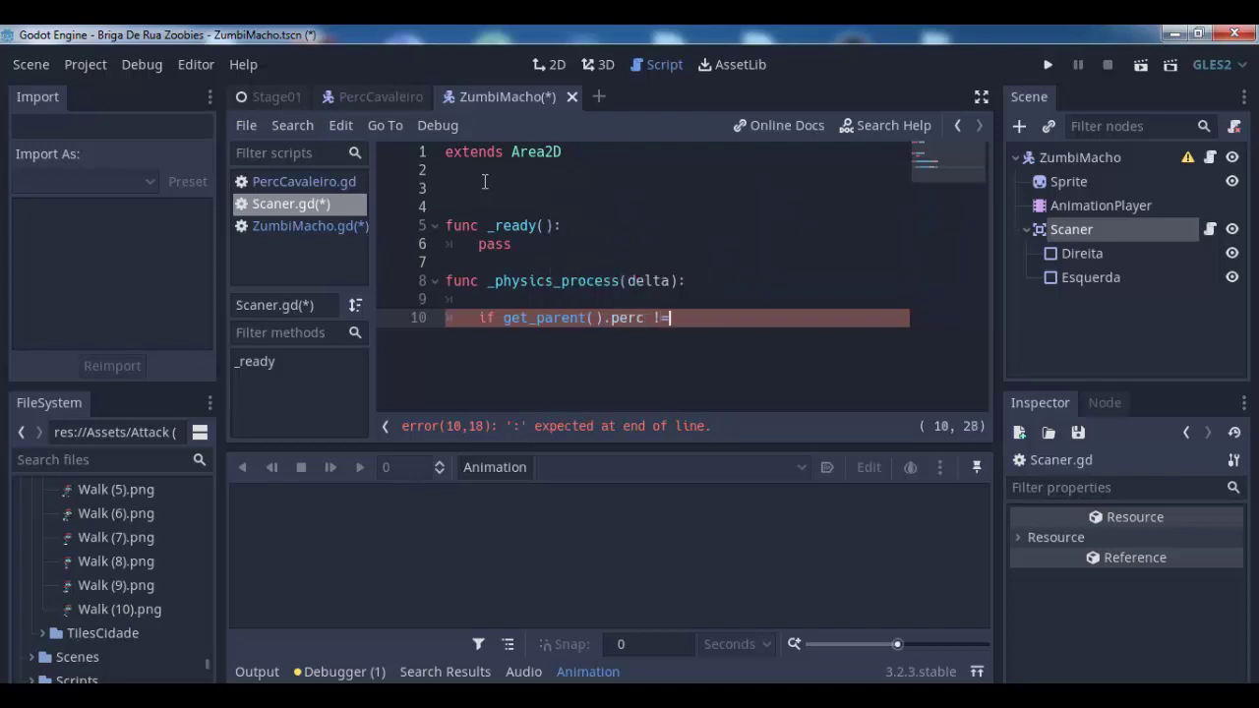
type(" null:")
key("Return")
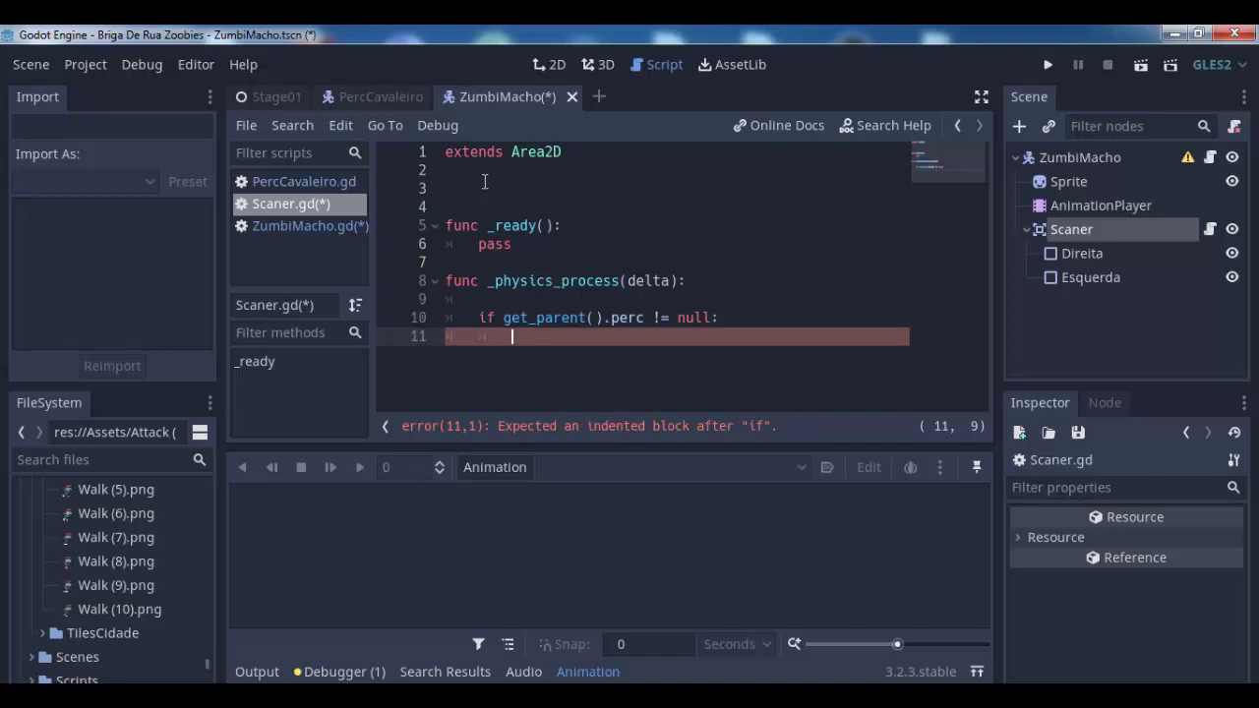
type("m")
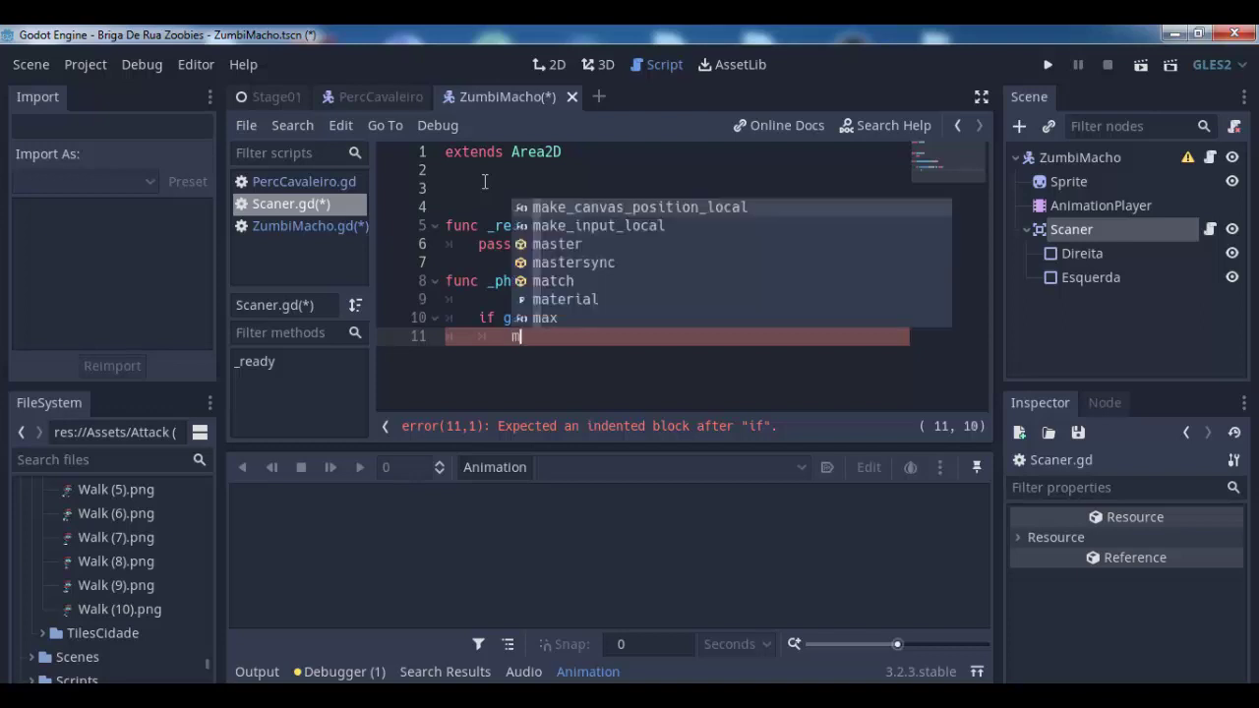
key("BackSpace")
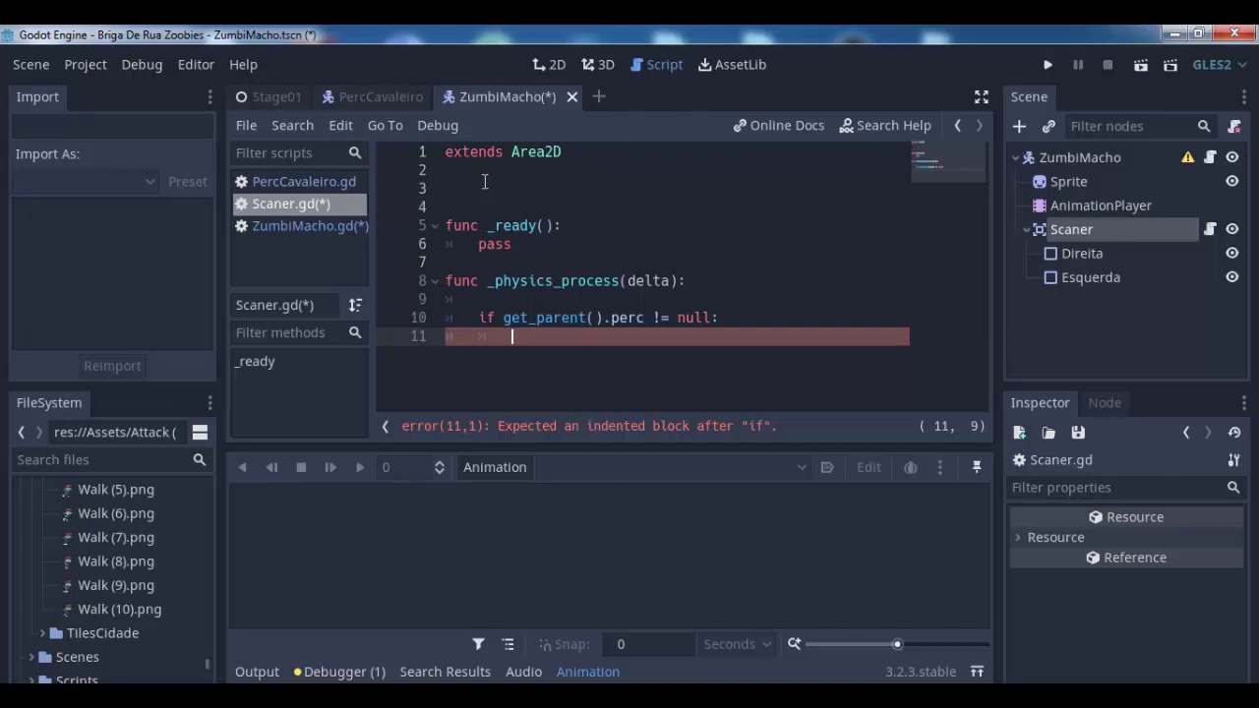
Add $Direita.move_local_x(20) under the perc check
type("$")
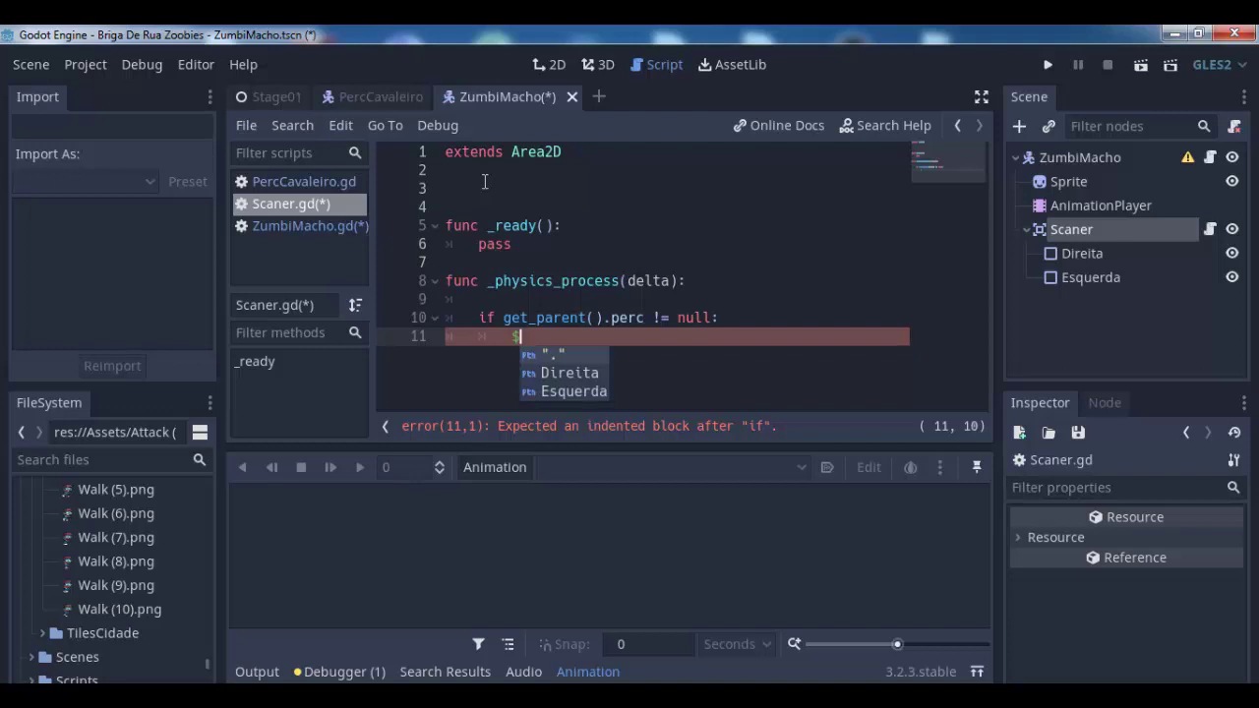
key("Down")
key("Return")
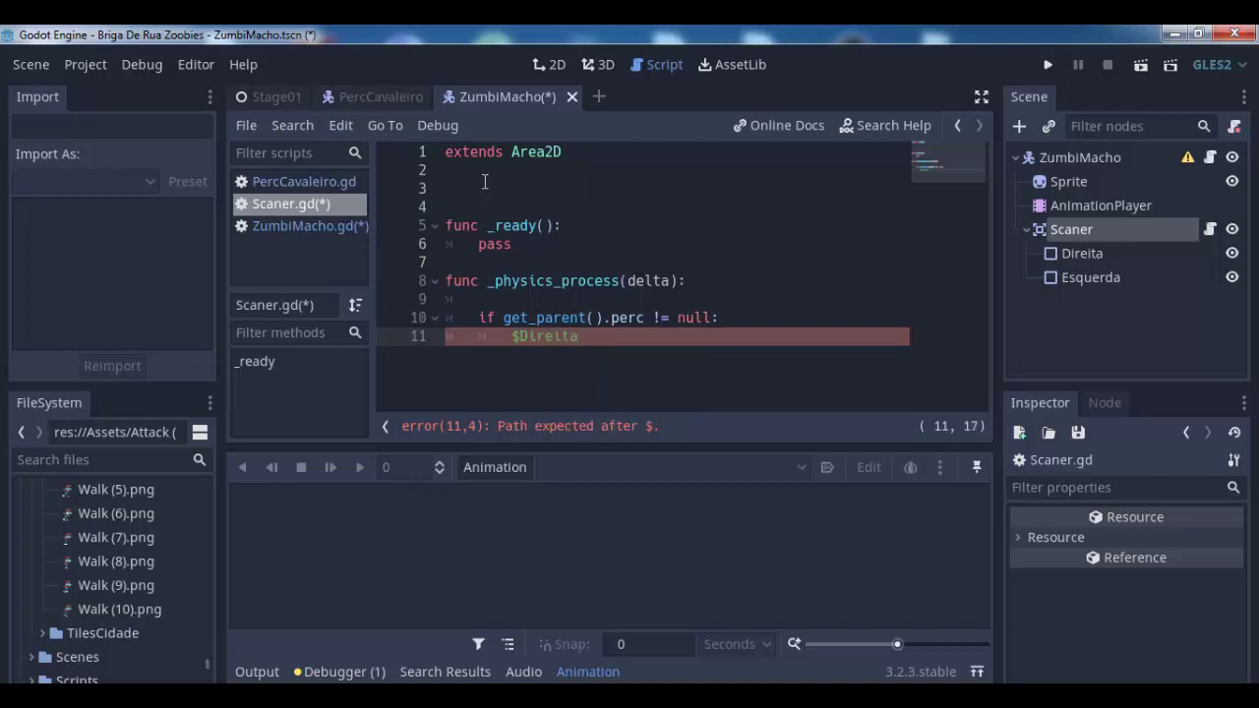
type(".")
type("m")
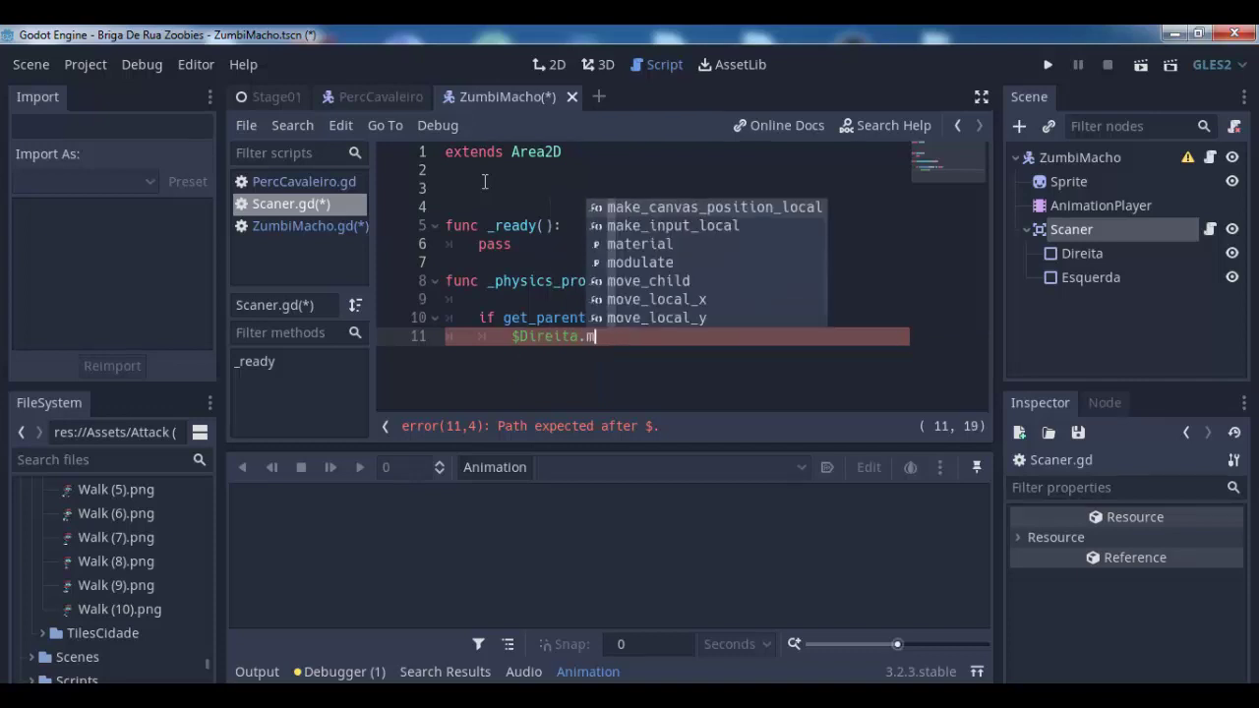
type("o")
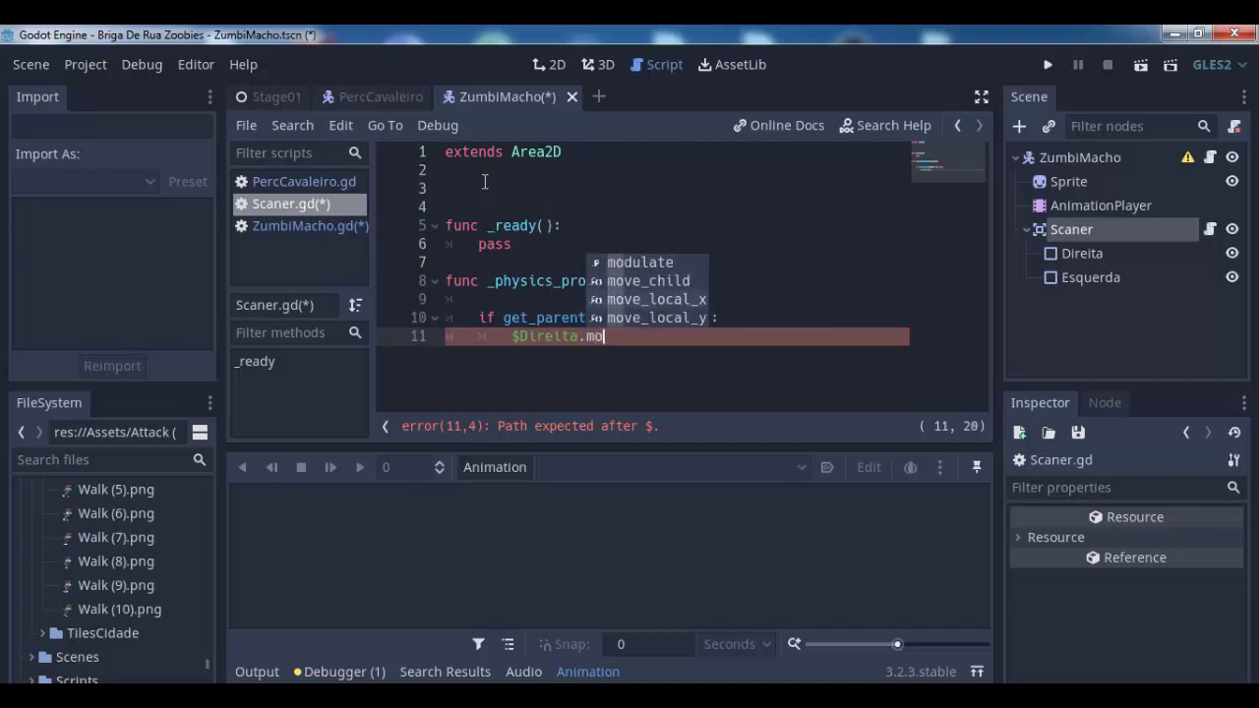
key("Down")
key("Down")
key("Return")
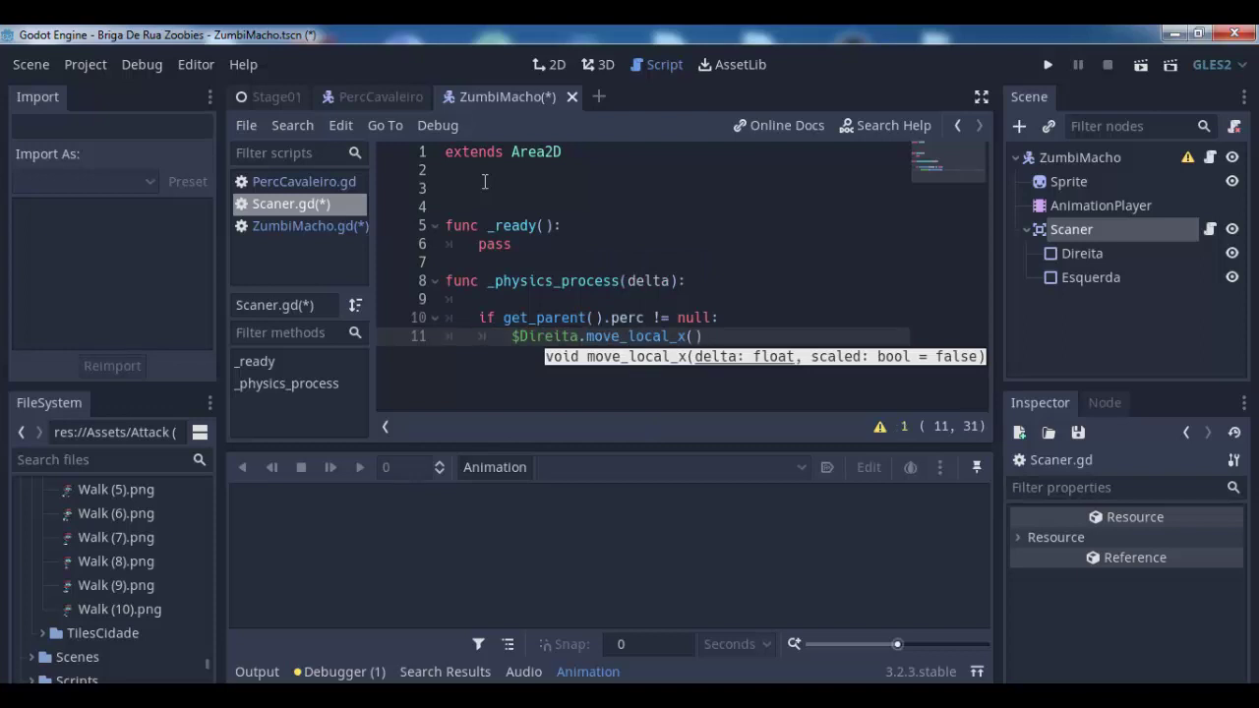
type("20)")
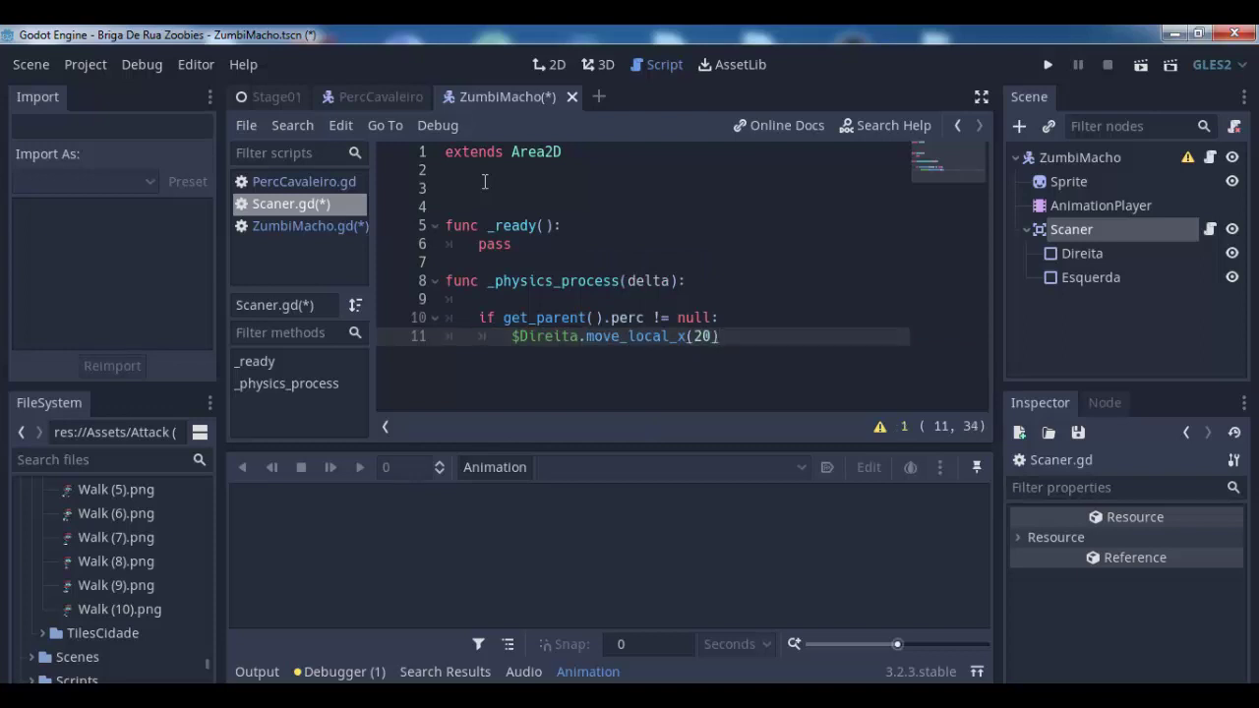
key("Return")
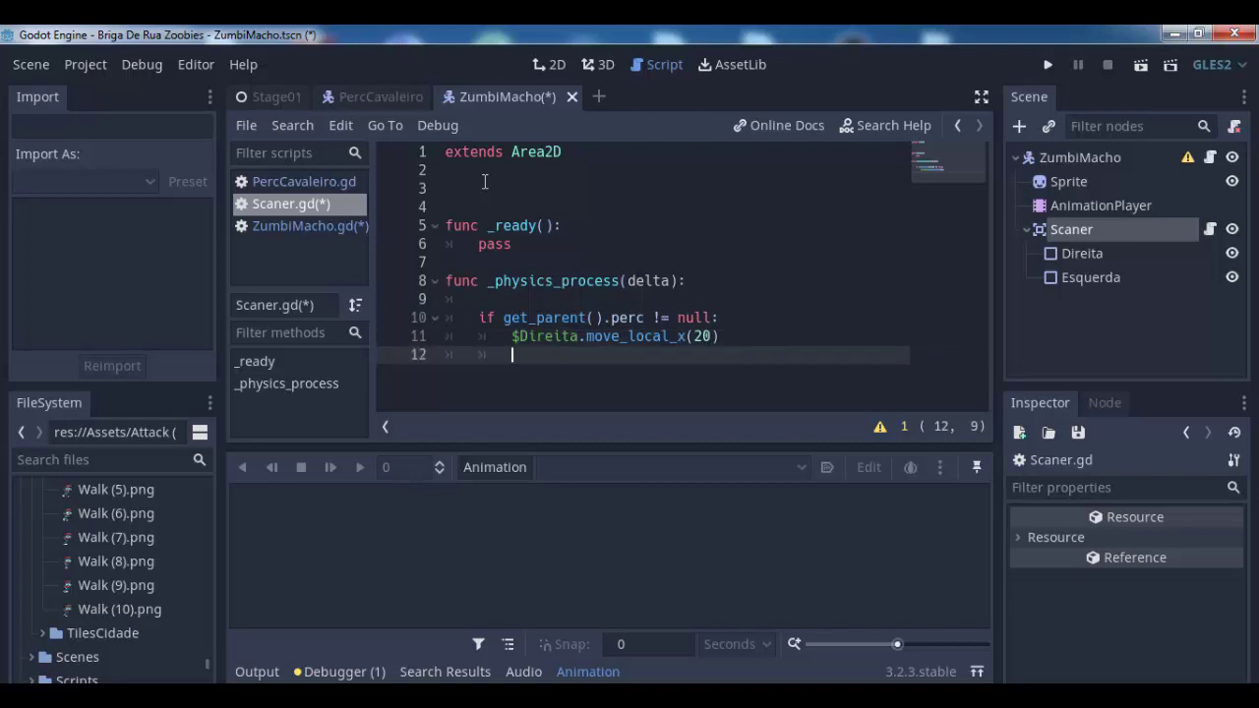
Add $Esquerda.move_local_x(-20) below it and save Scaner.gd
type("$Es")
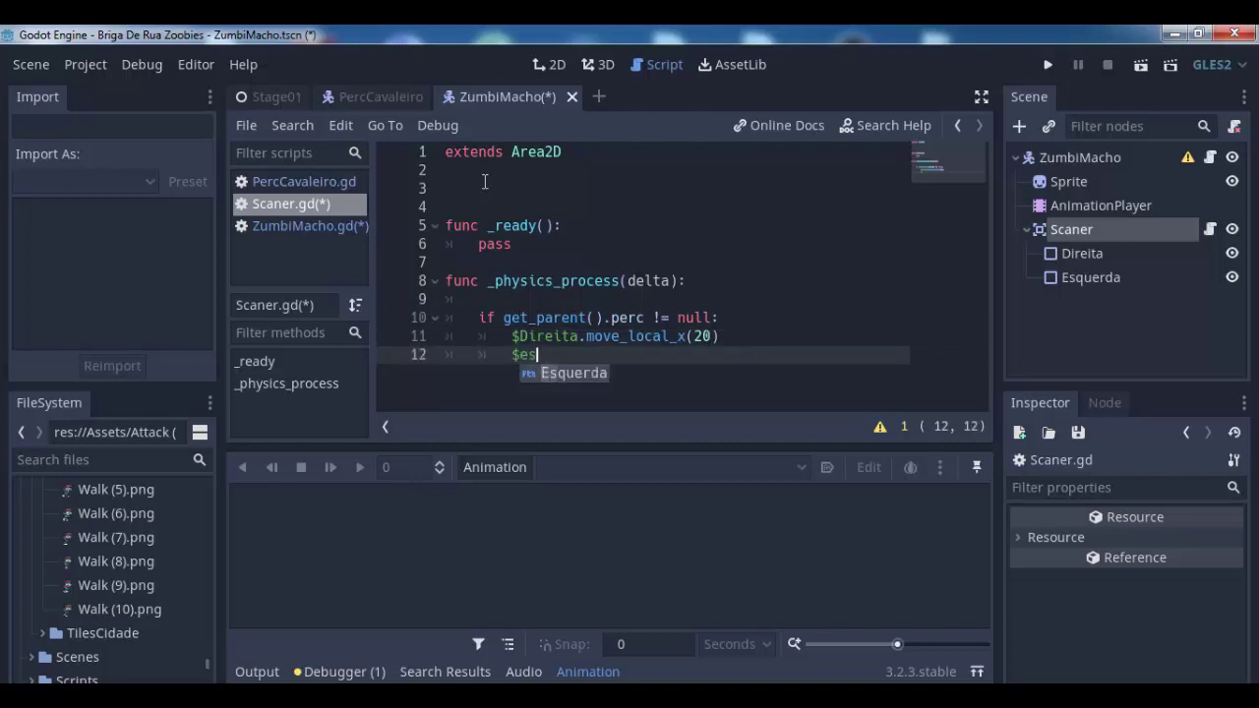
key("Return")
type(".mo")
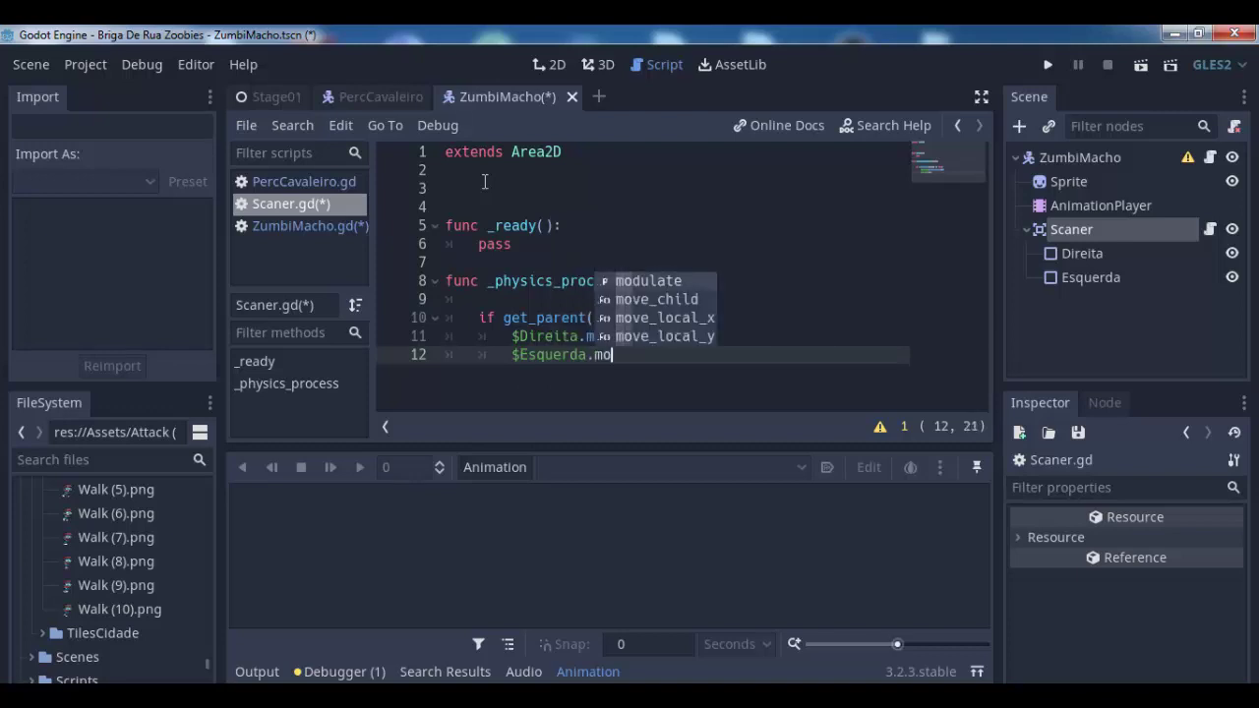
type("v")
key("Down")
key("Return")
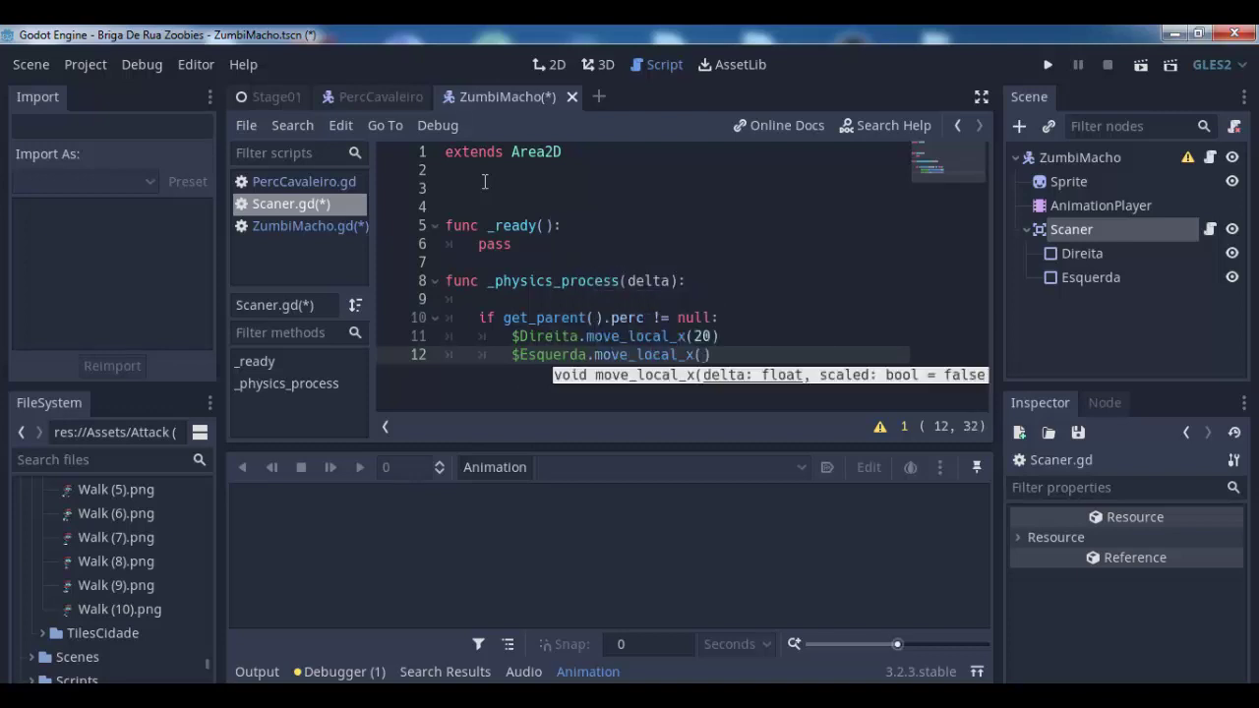
key("Escape")
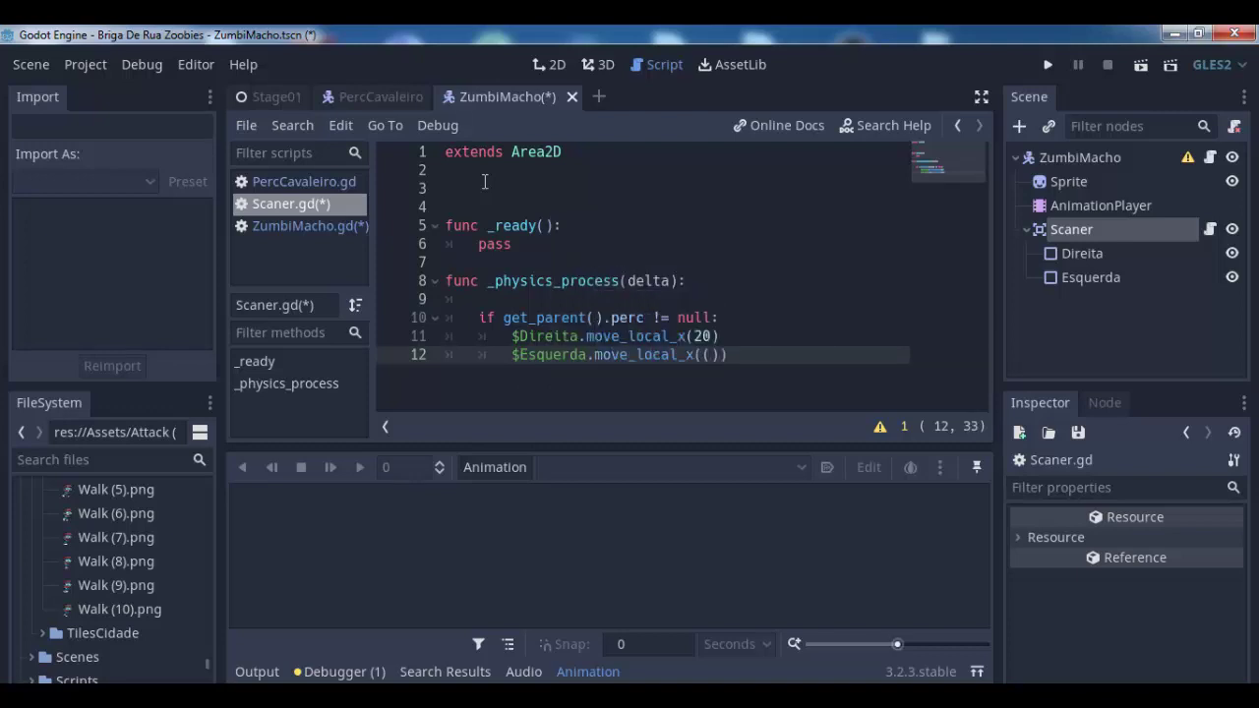
type("-")
type("20")
key("ctrl+s")
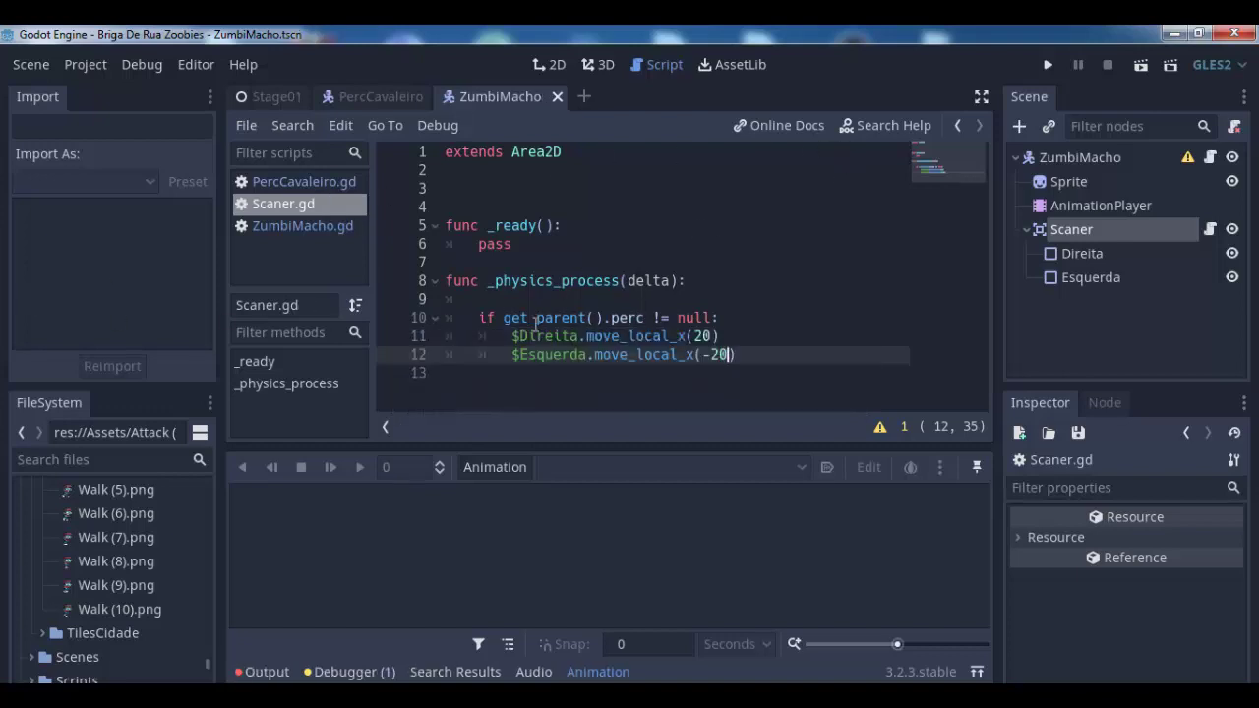
left_click(602, 336)
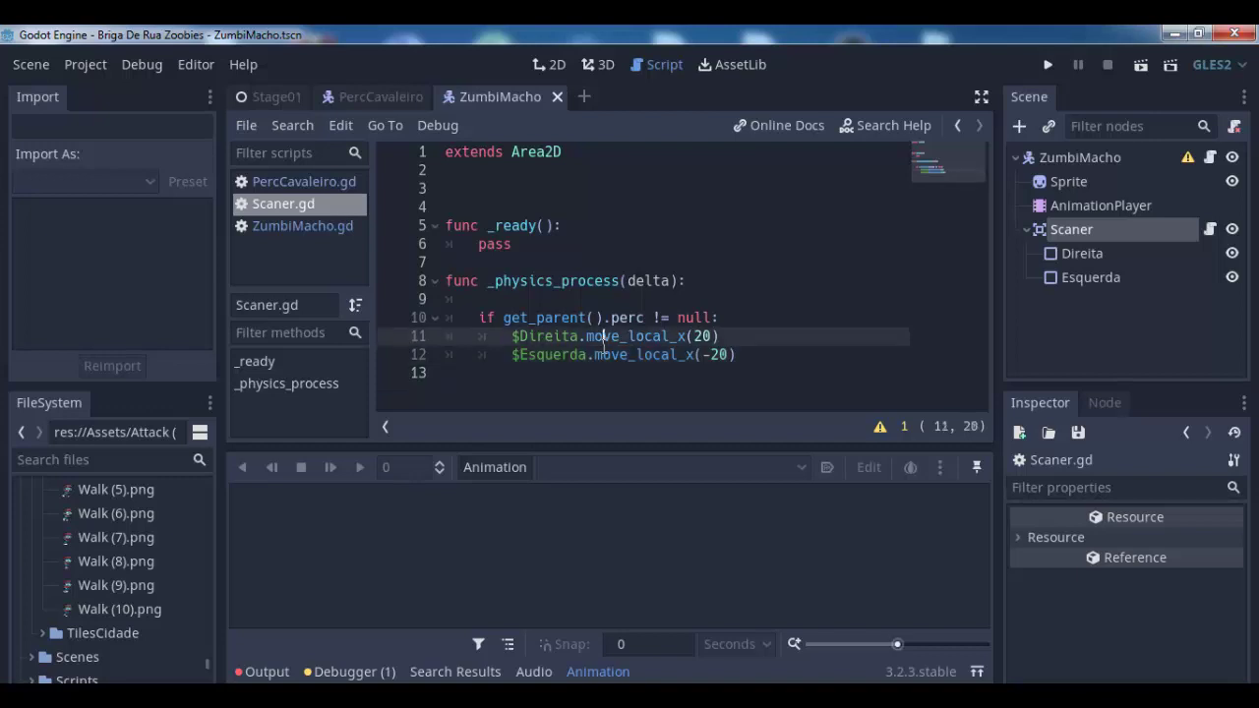
left_click(608, 385)
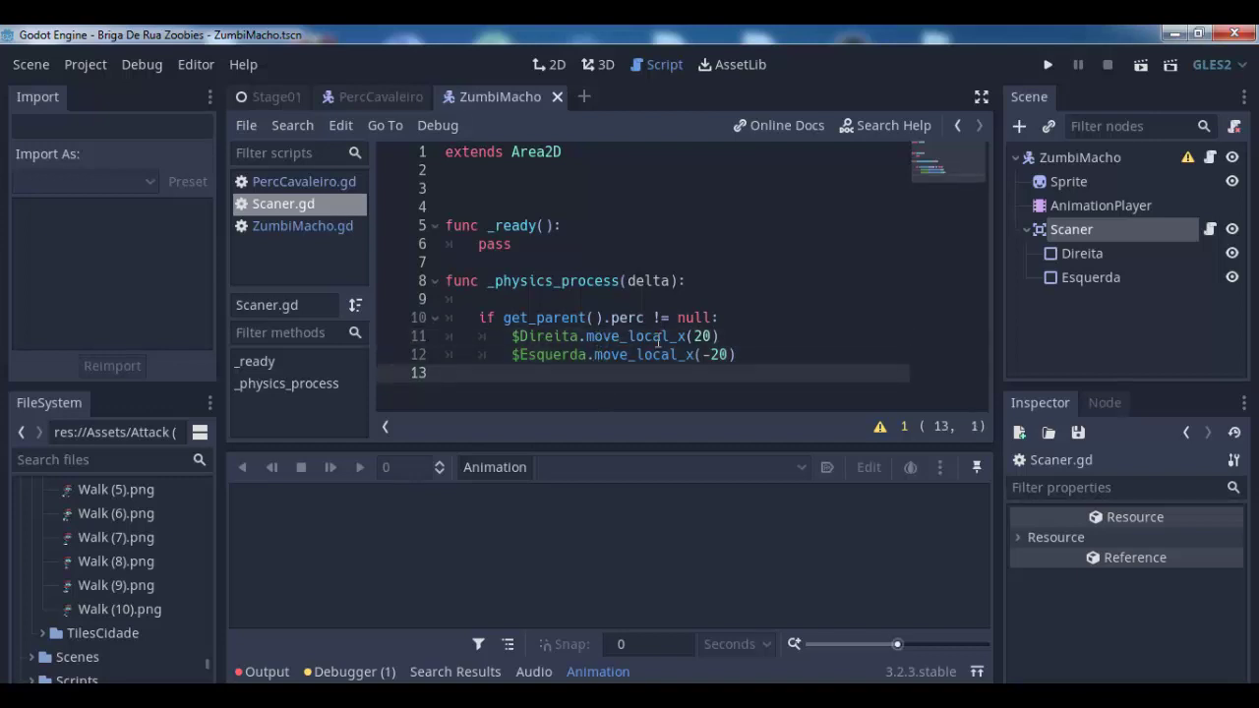
Select Scaner's body_entered signal in the Node tab's Signals list and start connecting it
left_click(1092, 228)
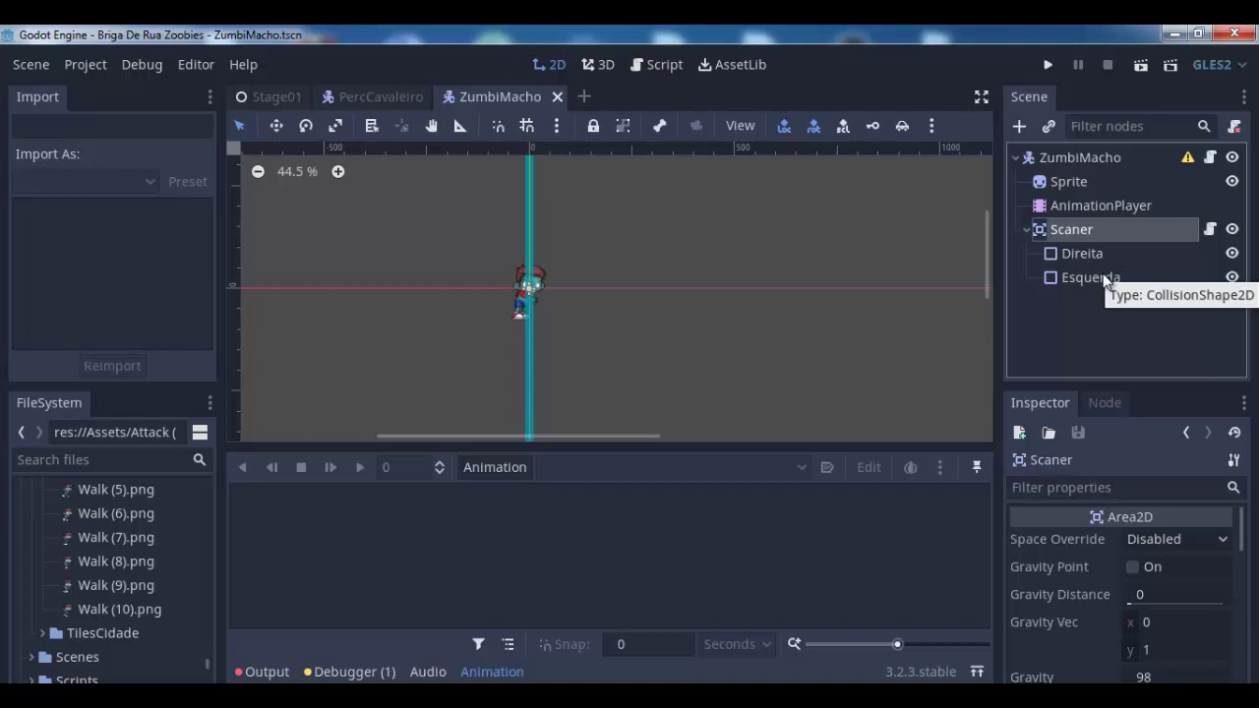
left_click(1107, 406)
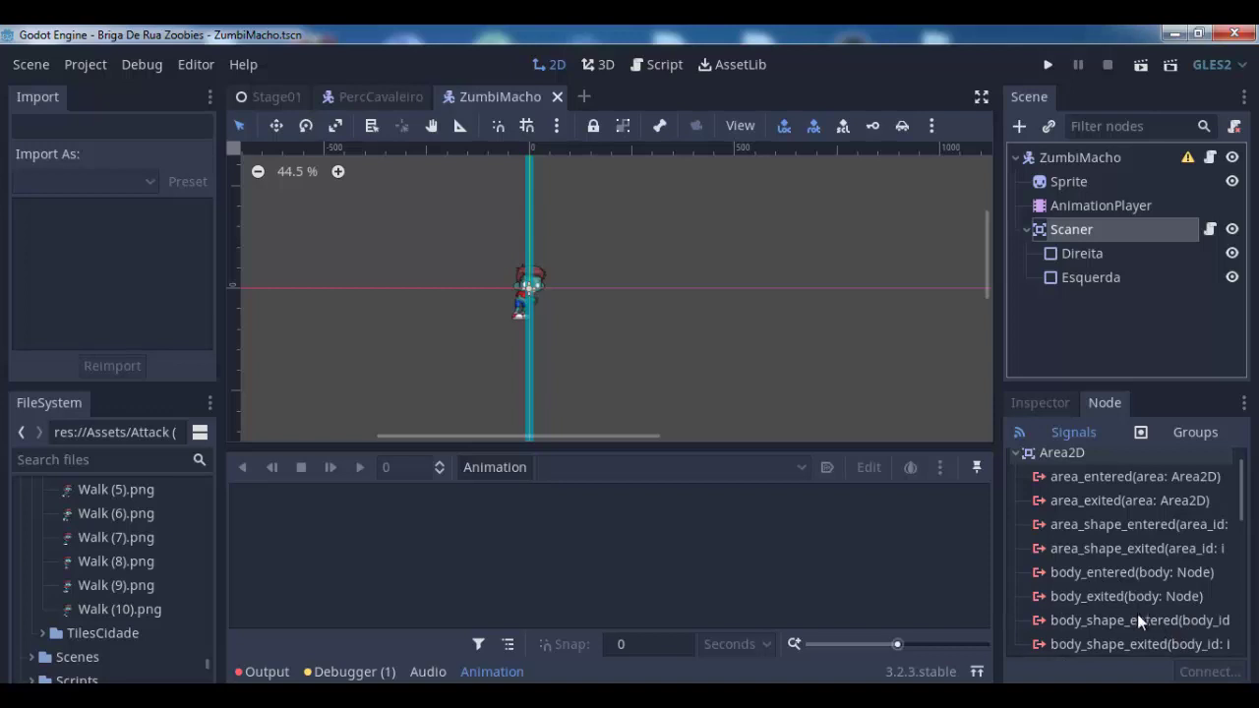
left_click(1132, 580)
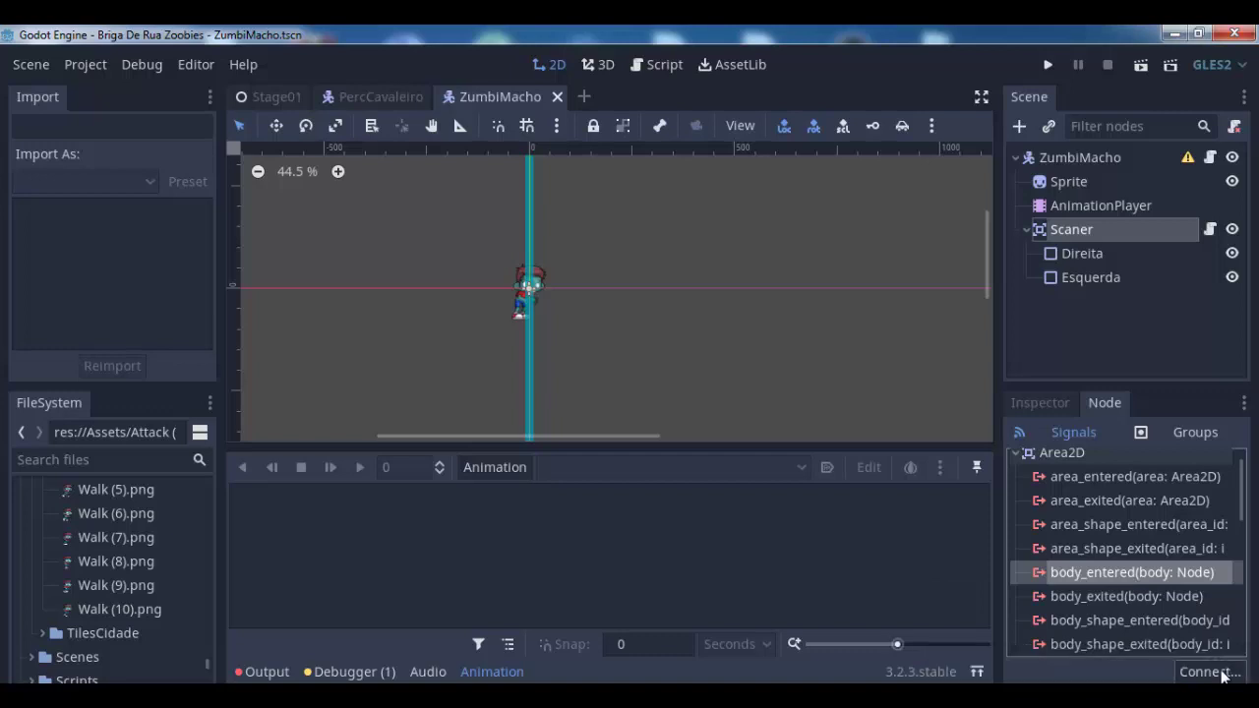
scroll(1138, 620, "up", 1)
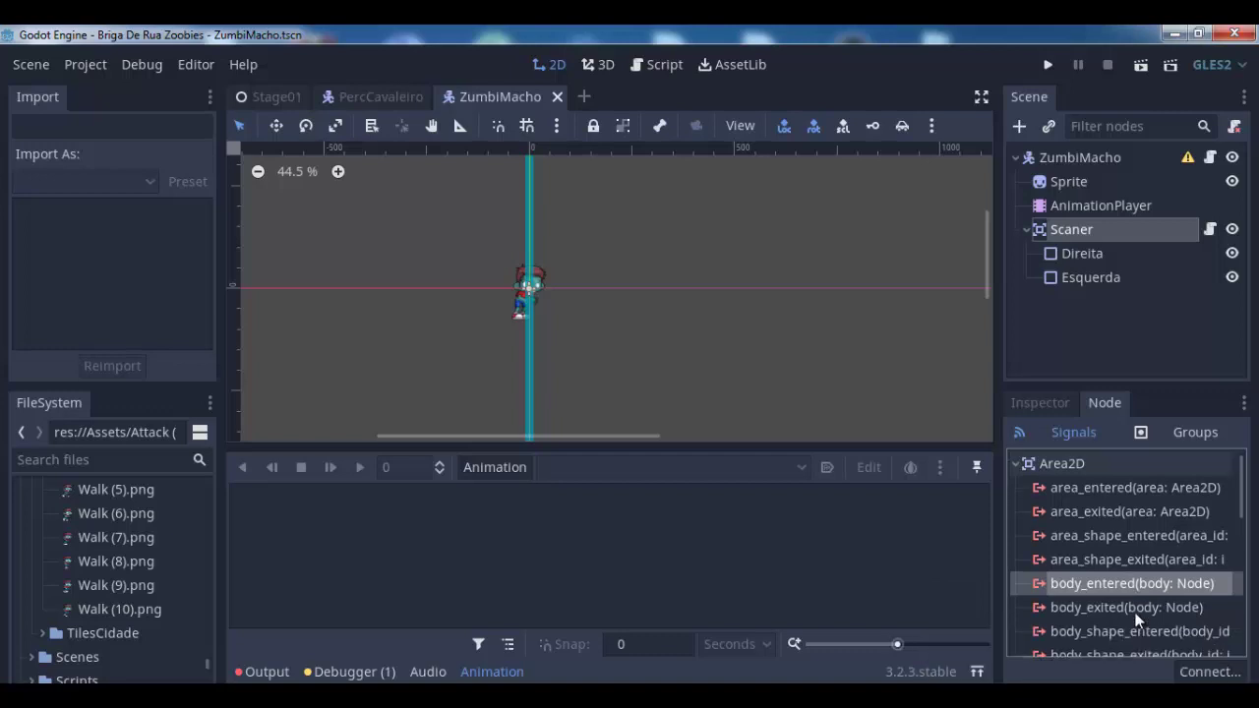
left_click(1212, 672)
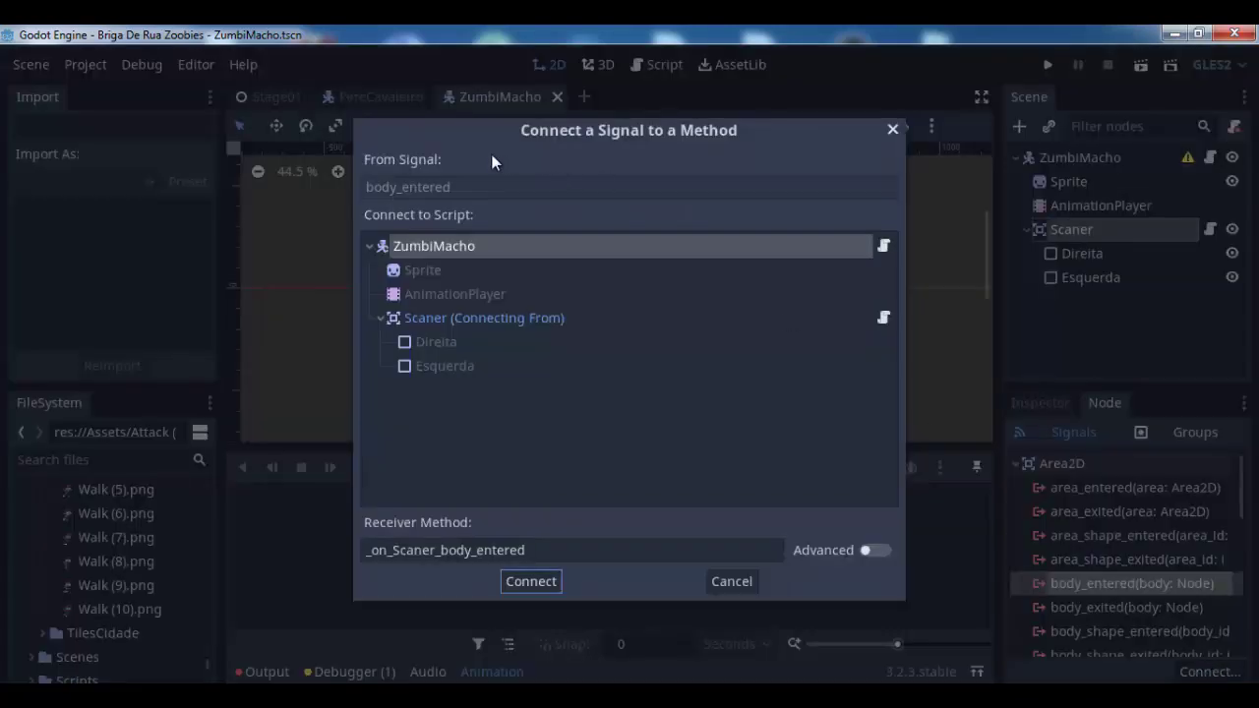
Connect the signal to ZumbiMacho and put null in Segue_perc's empty body
double_click(492, 246)
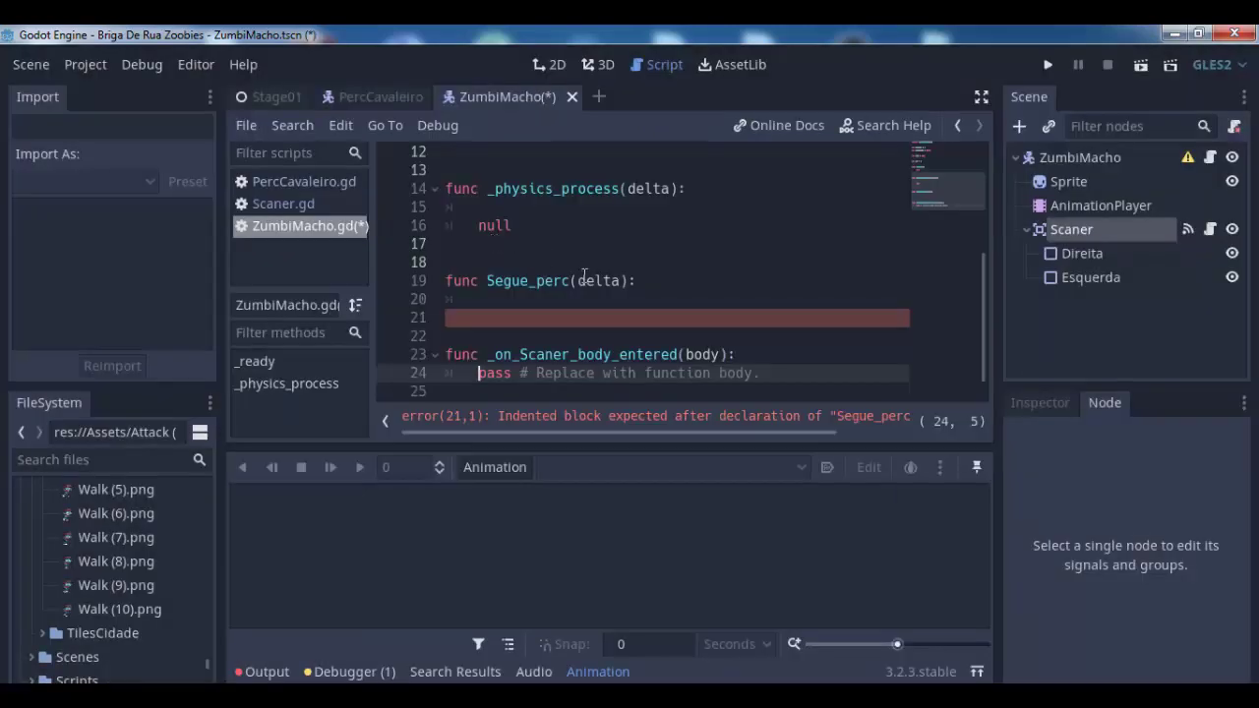
left_click(746, 350)
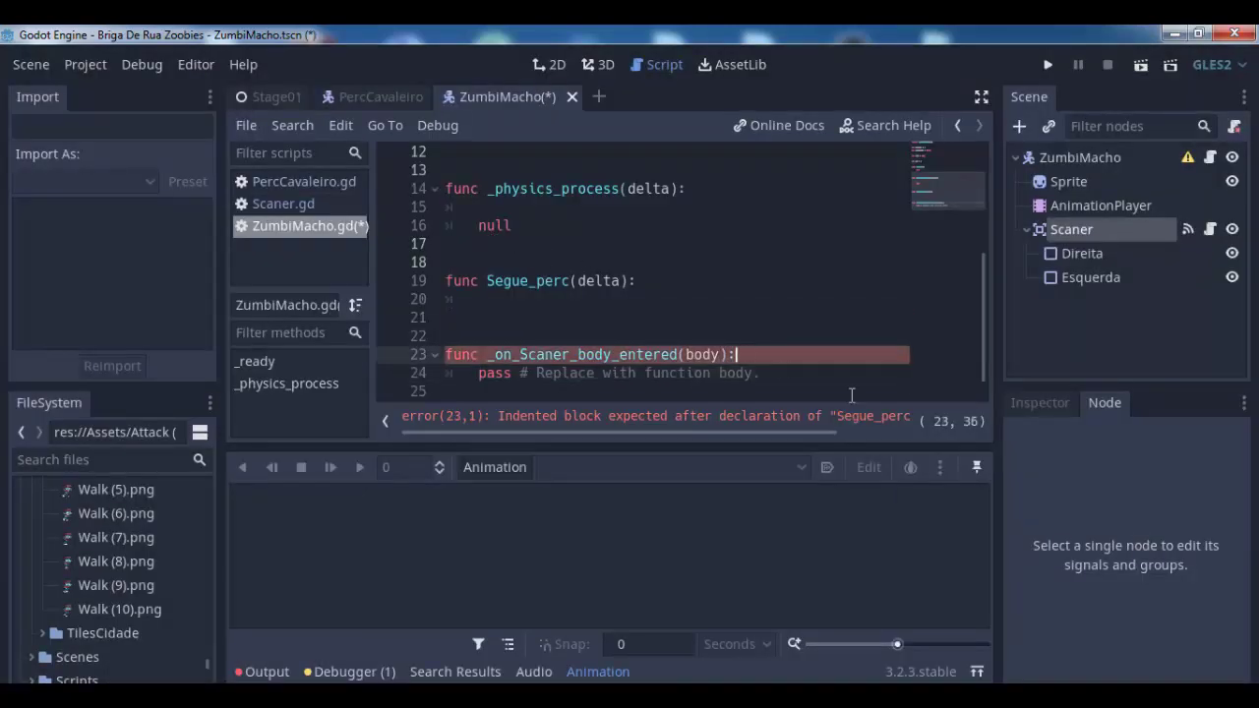
left_click(504, 295)
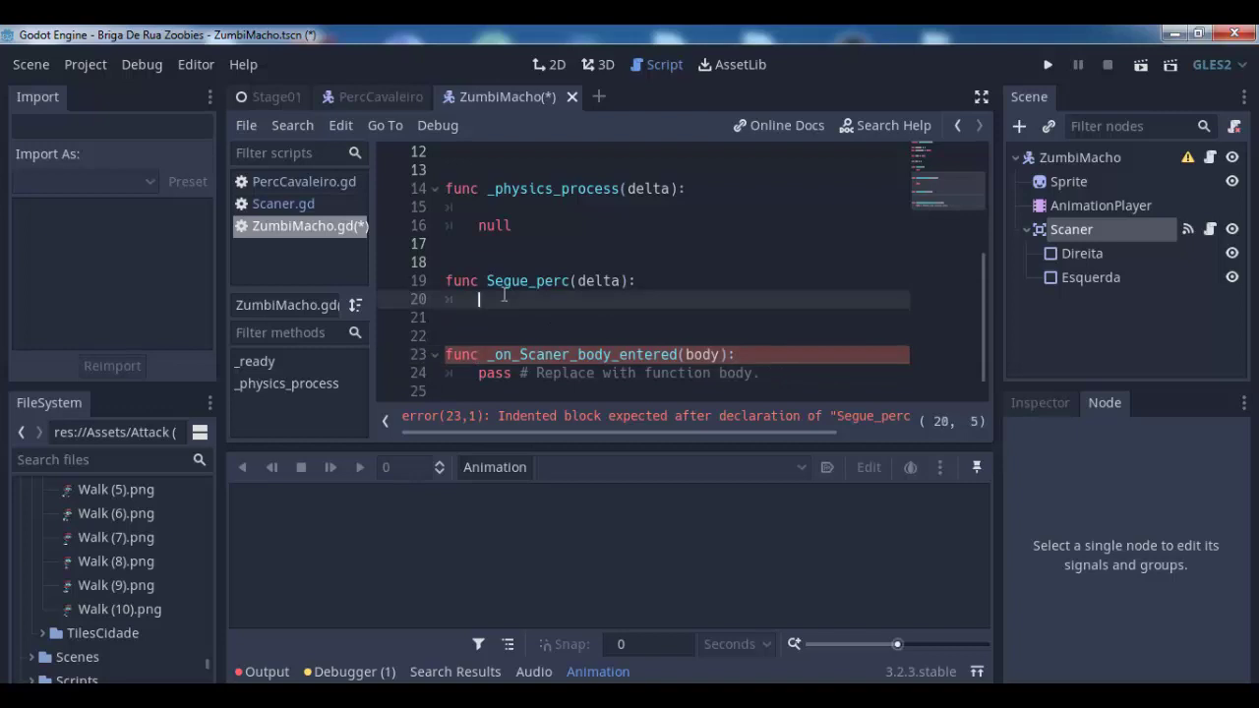
type("null")
Write perc = body inside the new _on_Scaner_body_entered handler
key("Down")
key("Down")
key("Down")
key("Right")
key("Right")
key("Right")
key("Right")
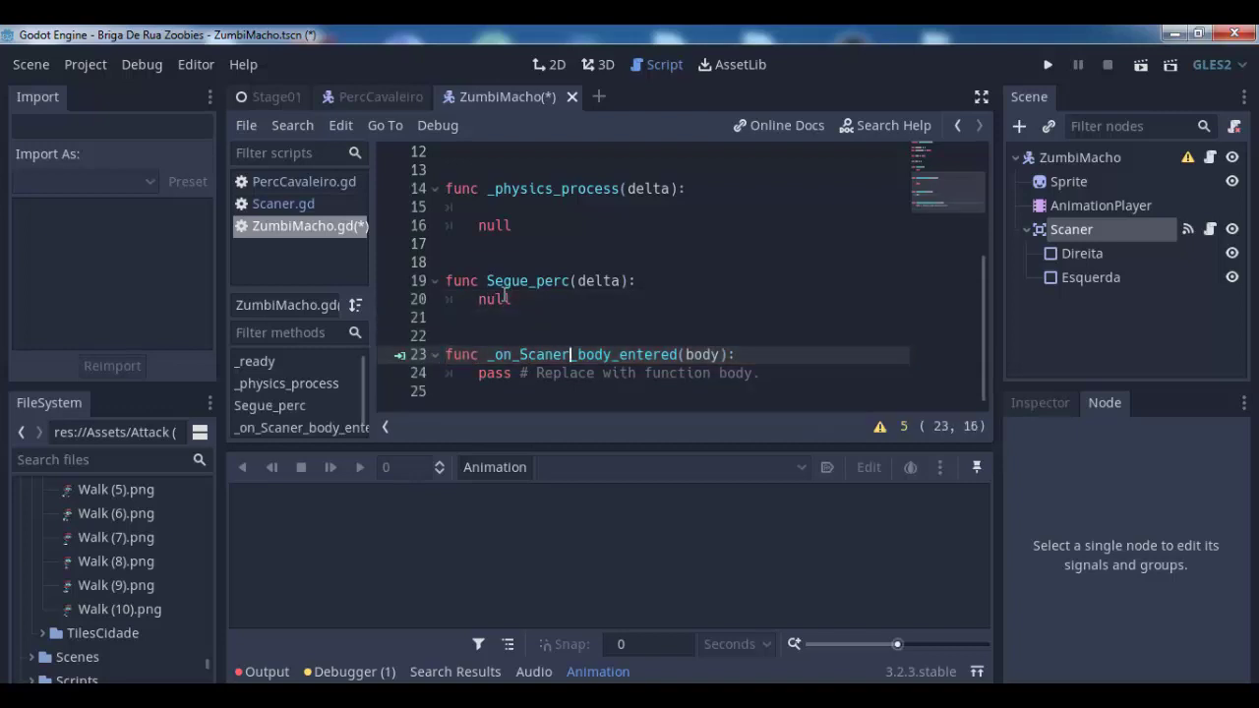
key("Right")
key("Right")
key("Right")
key("Return")
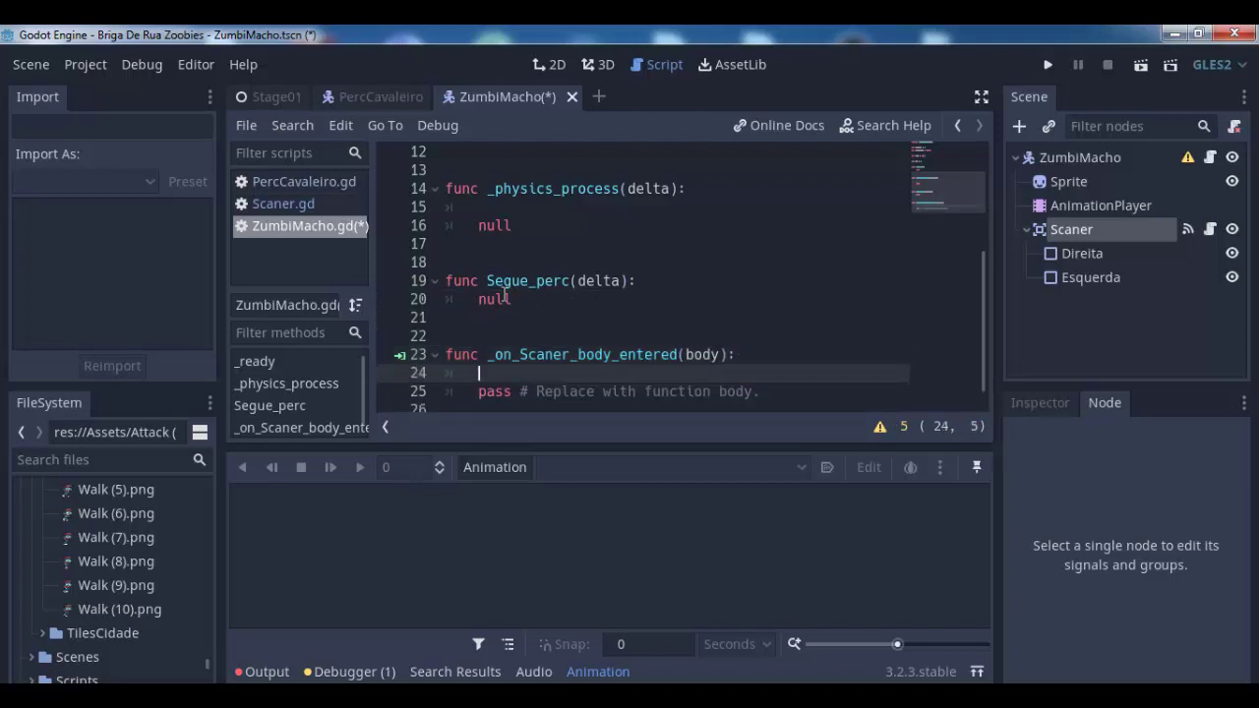
type("per")
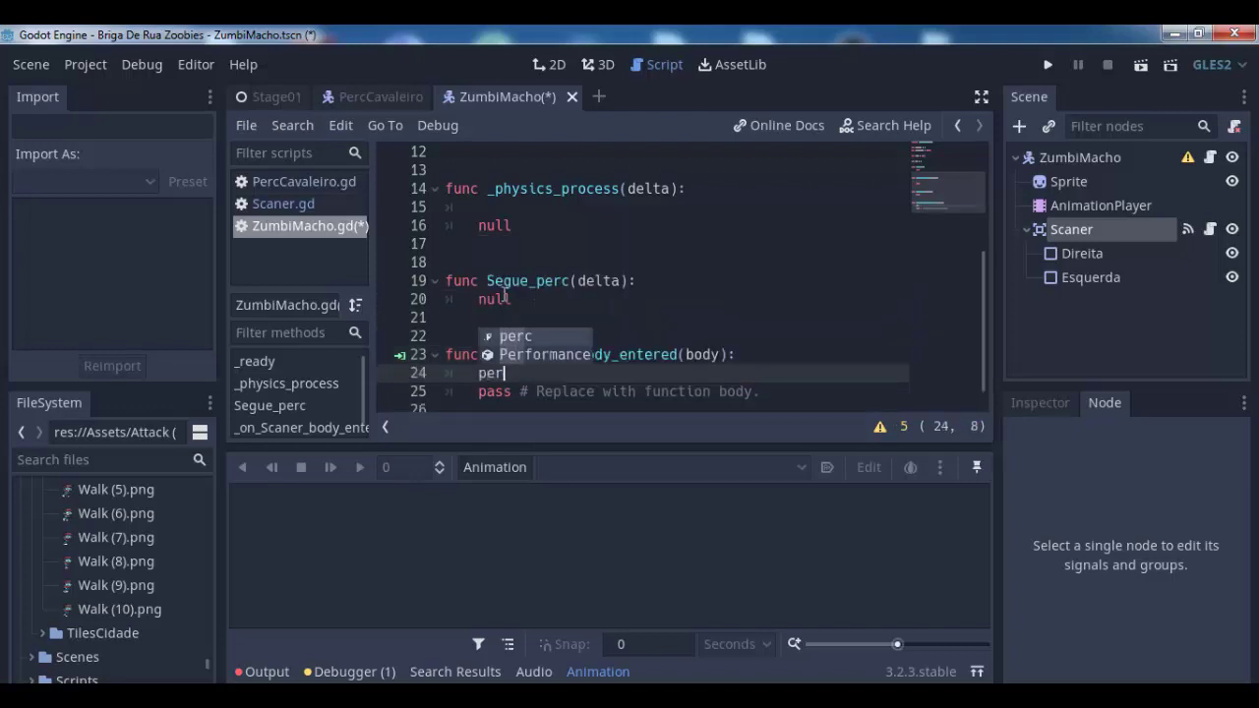
type("c = ")
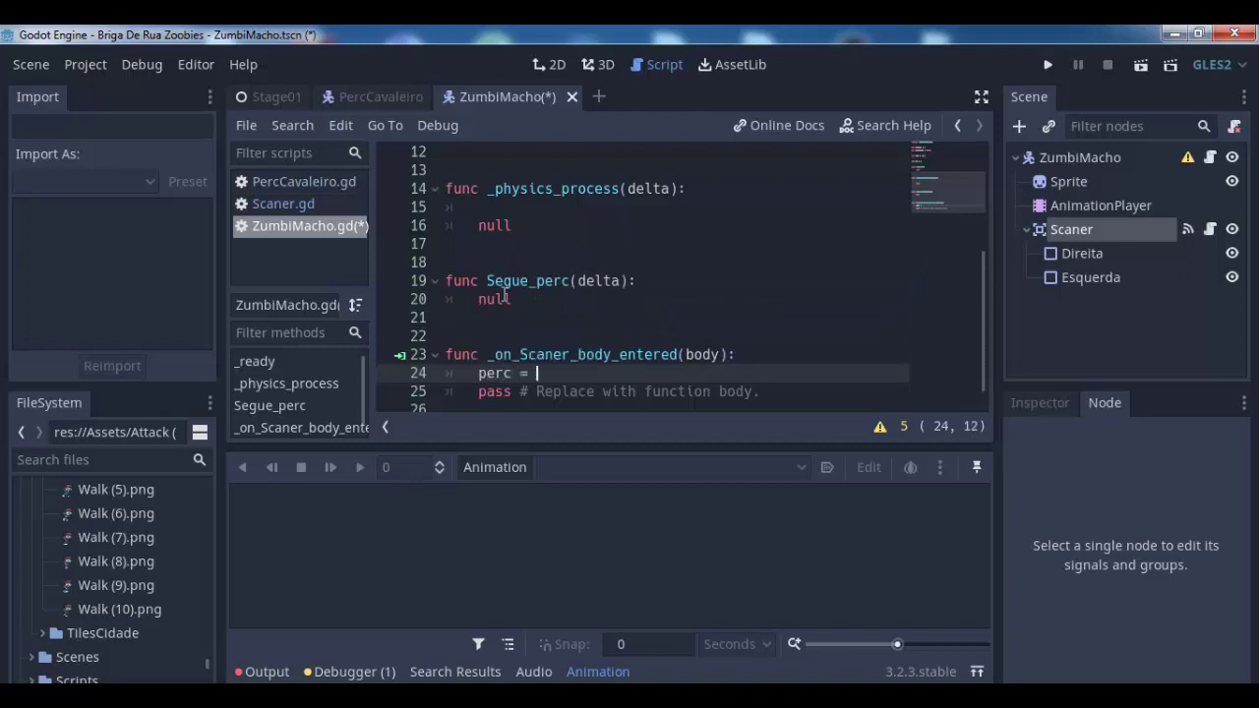
type("bo")
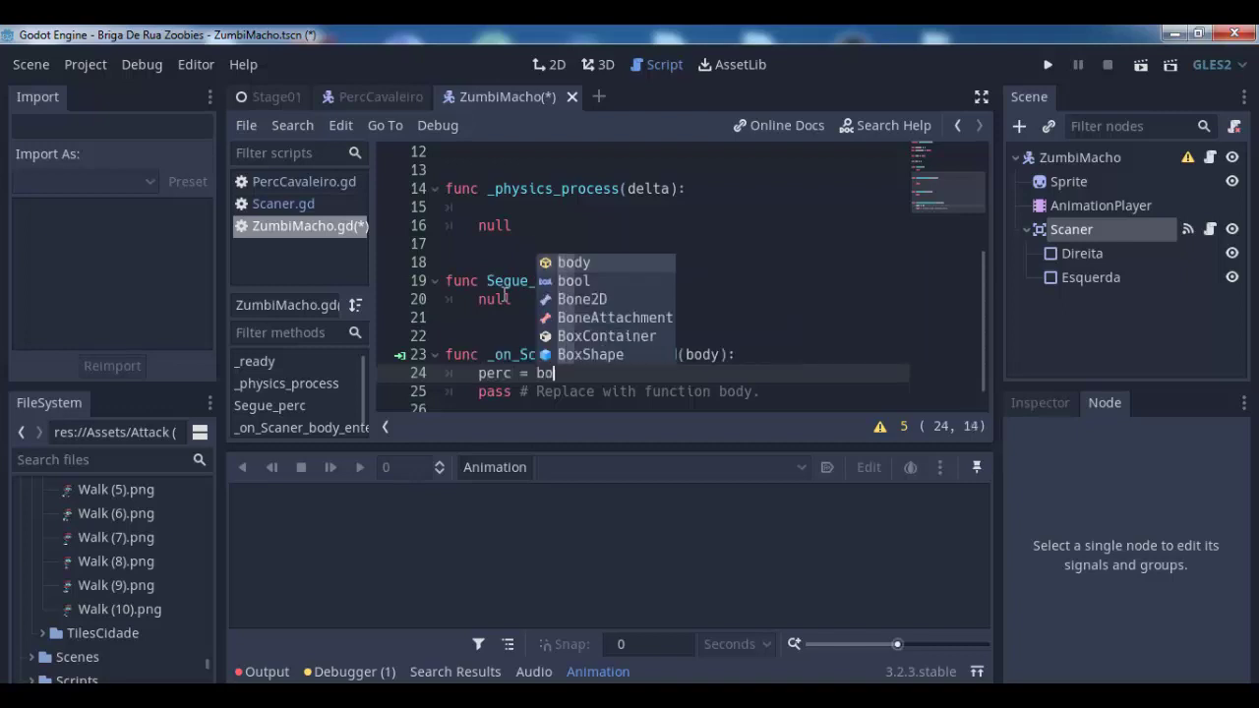
key("Return")
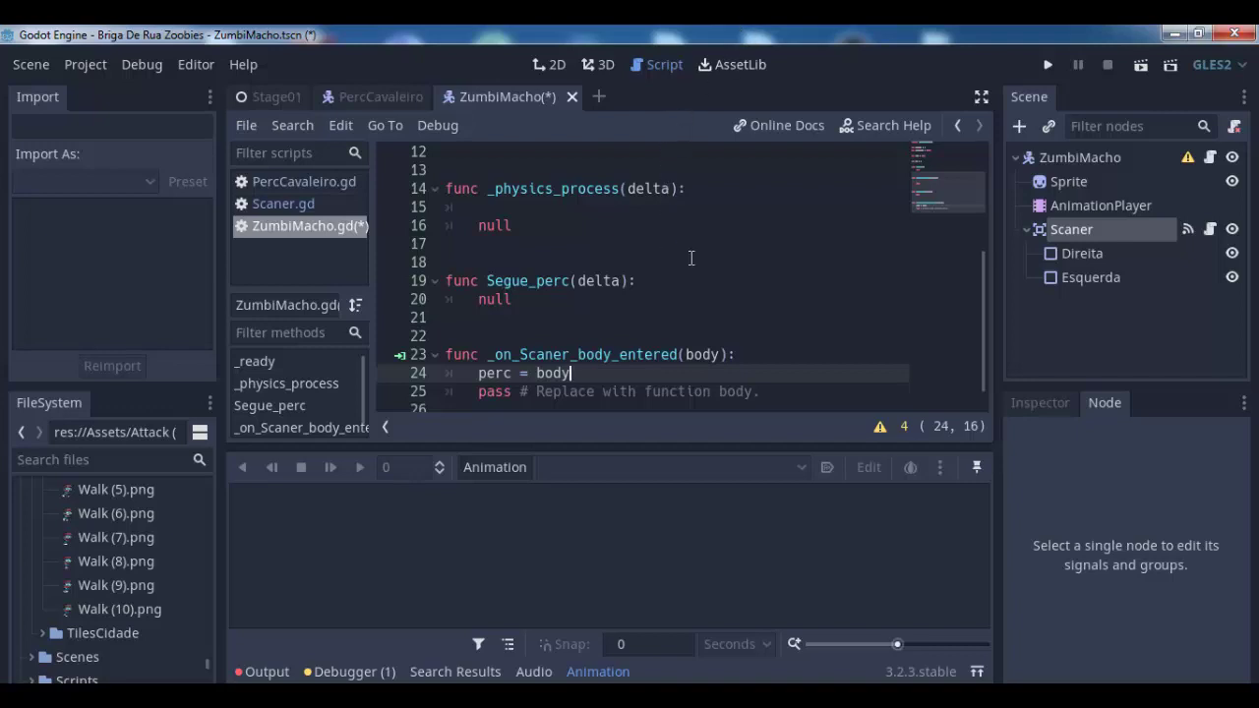
Save ZumbiMacho.gd with perc = body in _on_Scaner_body_entered, then return to the 2D view
scroll(692, 260, "down", 1)
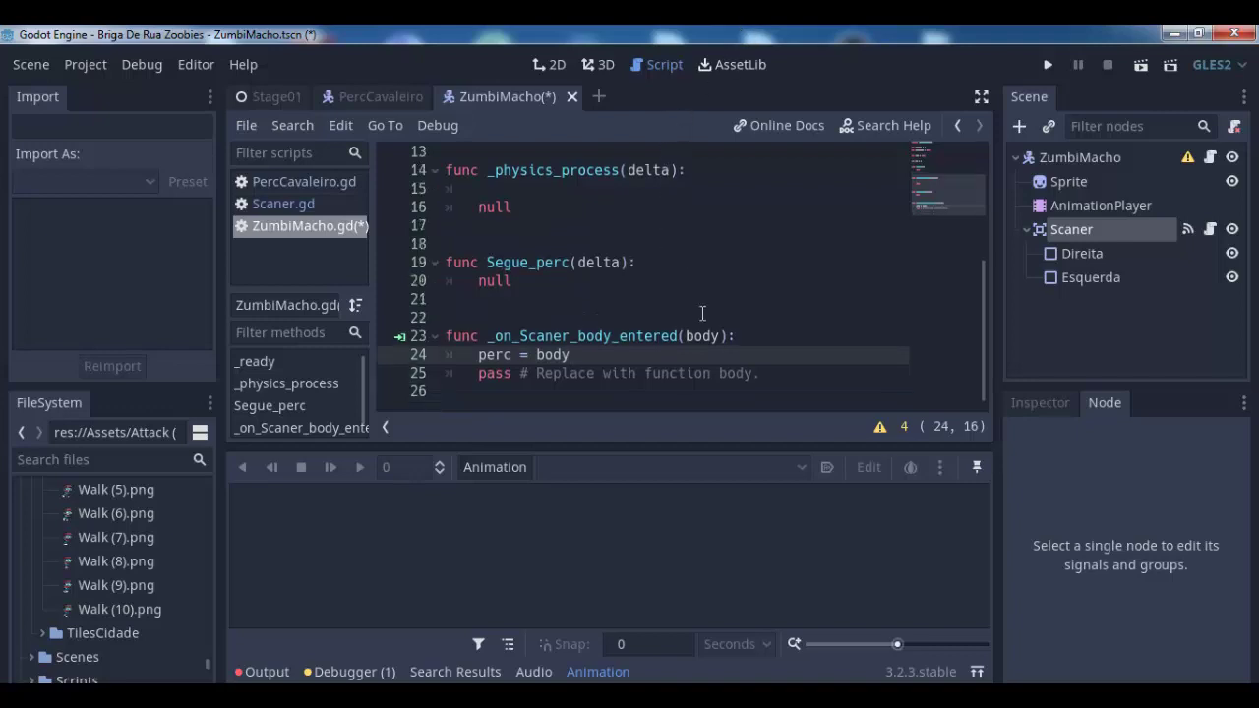
scroll(702, 313, "up", 4)
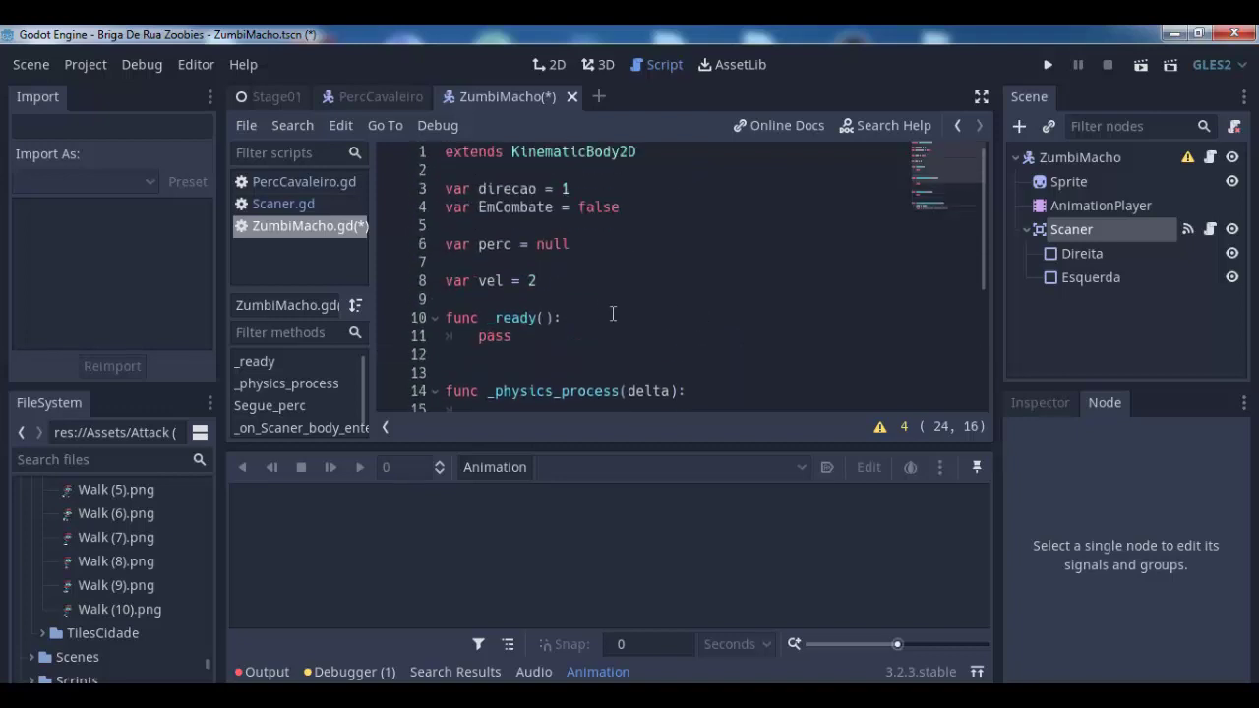
key("ctrl+s")
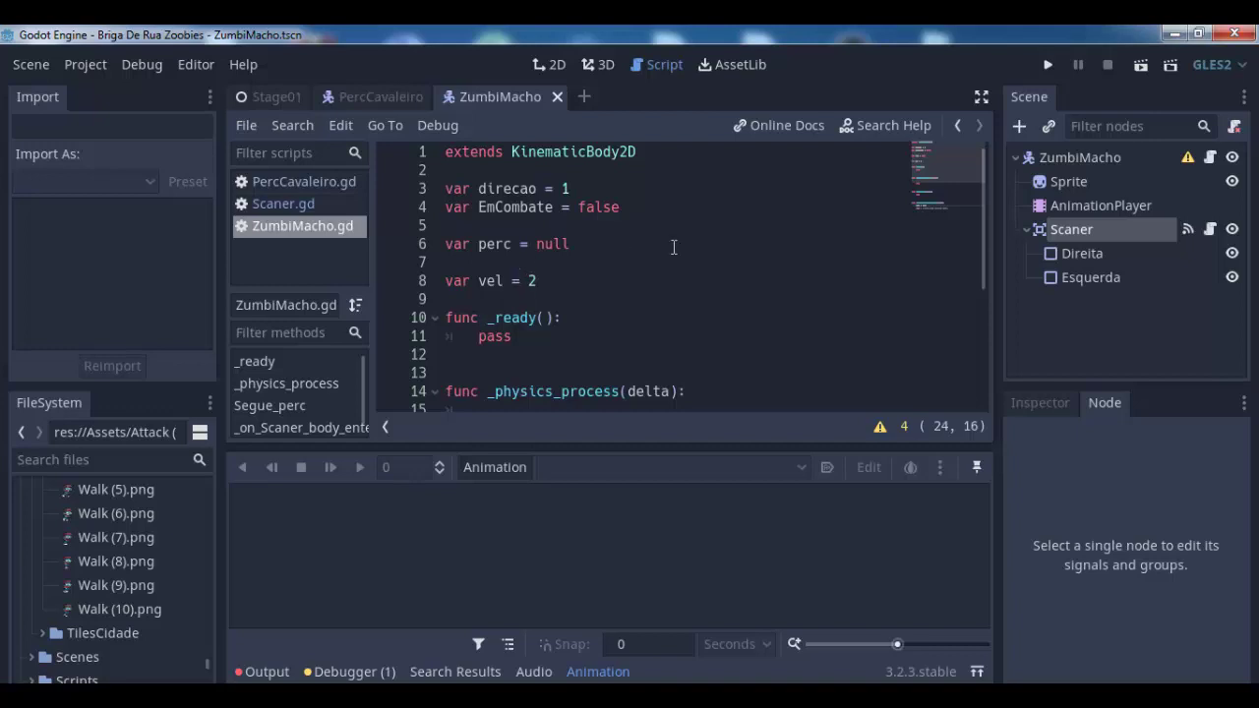
scroll(614, 268, "down", 4)
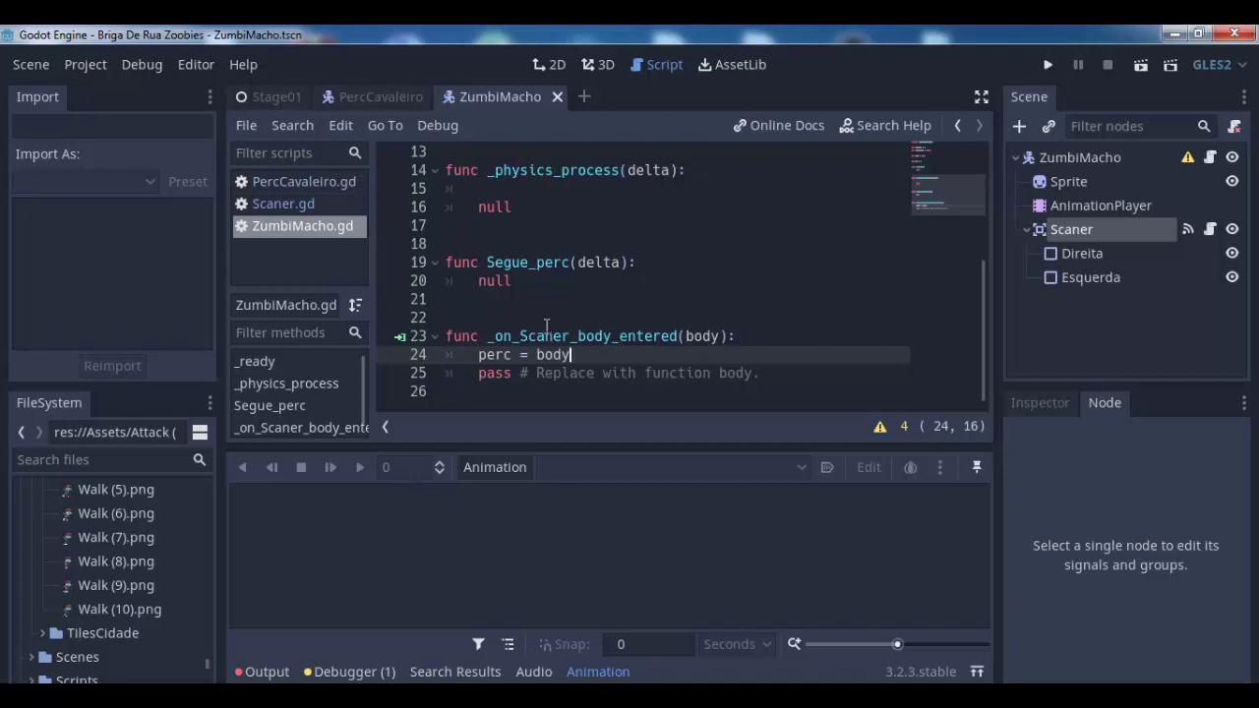
left_click(1117, 234)
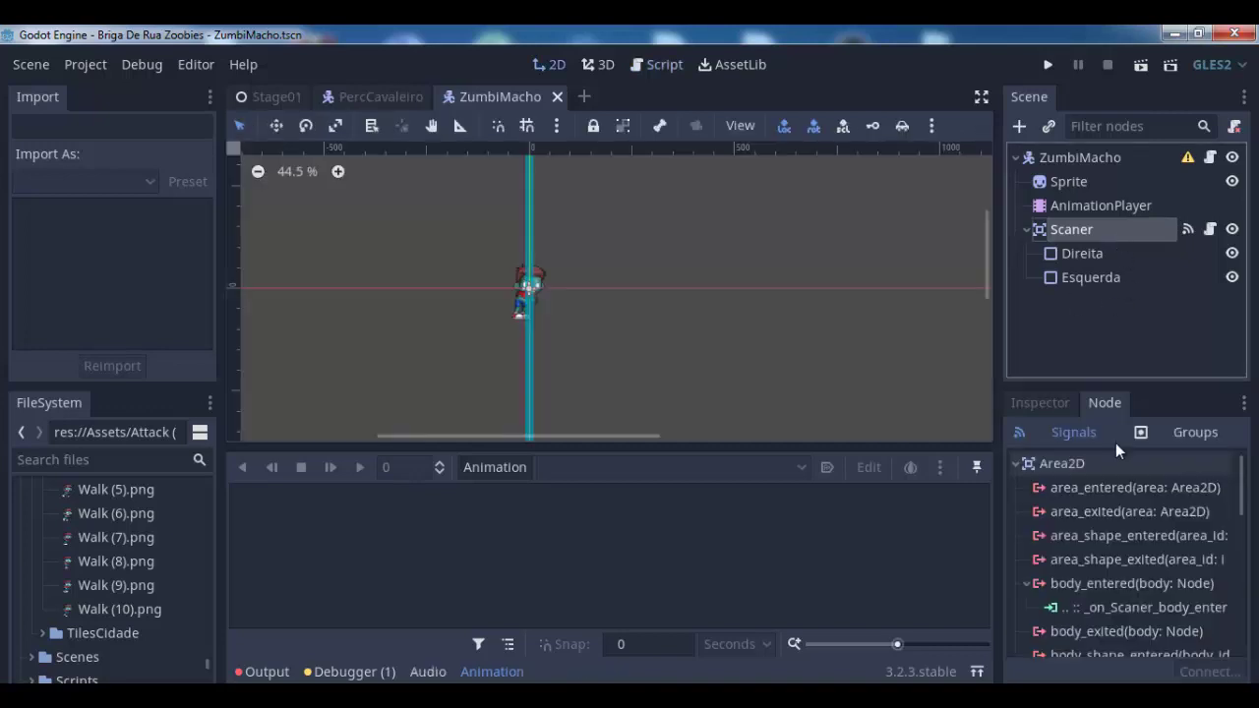
Show the Scaner area's Inspector properties and expand its Collision section
left_click(1039, 403)
scroll(1144, 522, "down", 1)
scroll(1152, 558, "down", 1)
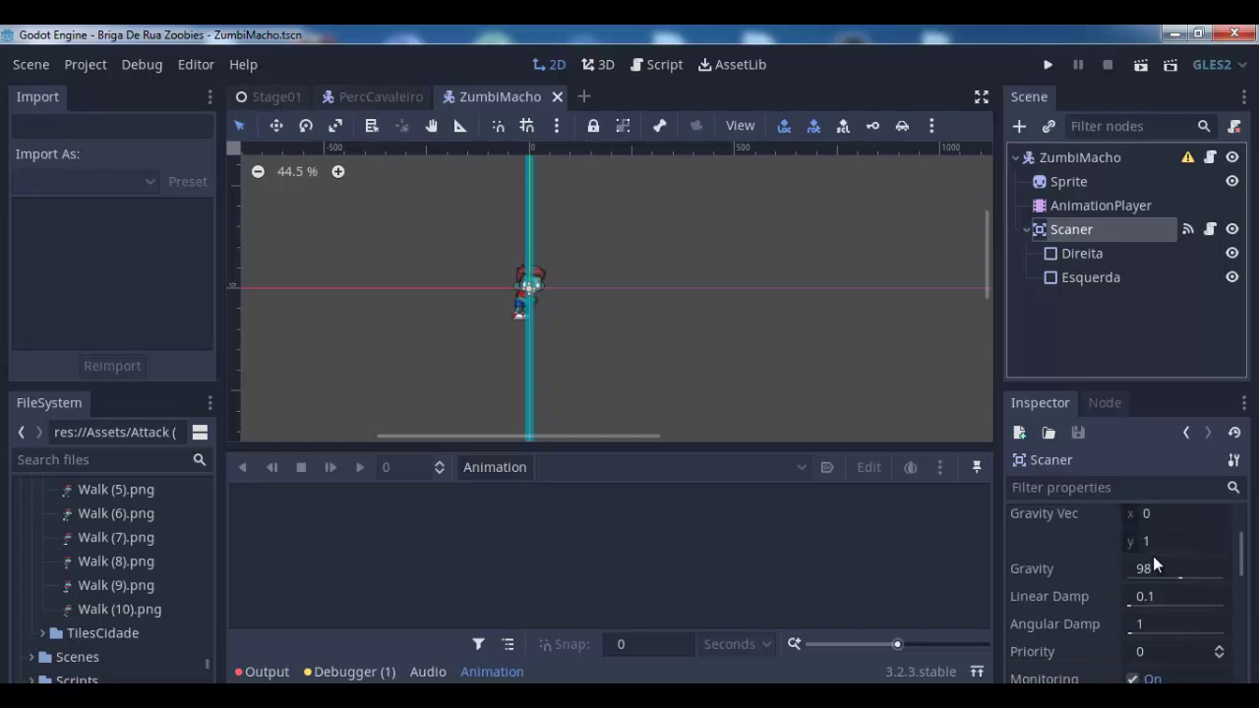
scroll(1153, 560, "down", 1)
scroll(1151, 584, "down", 1)
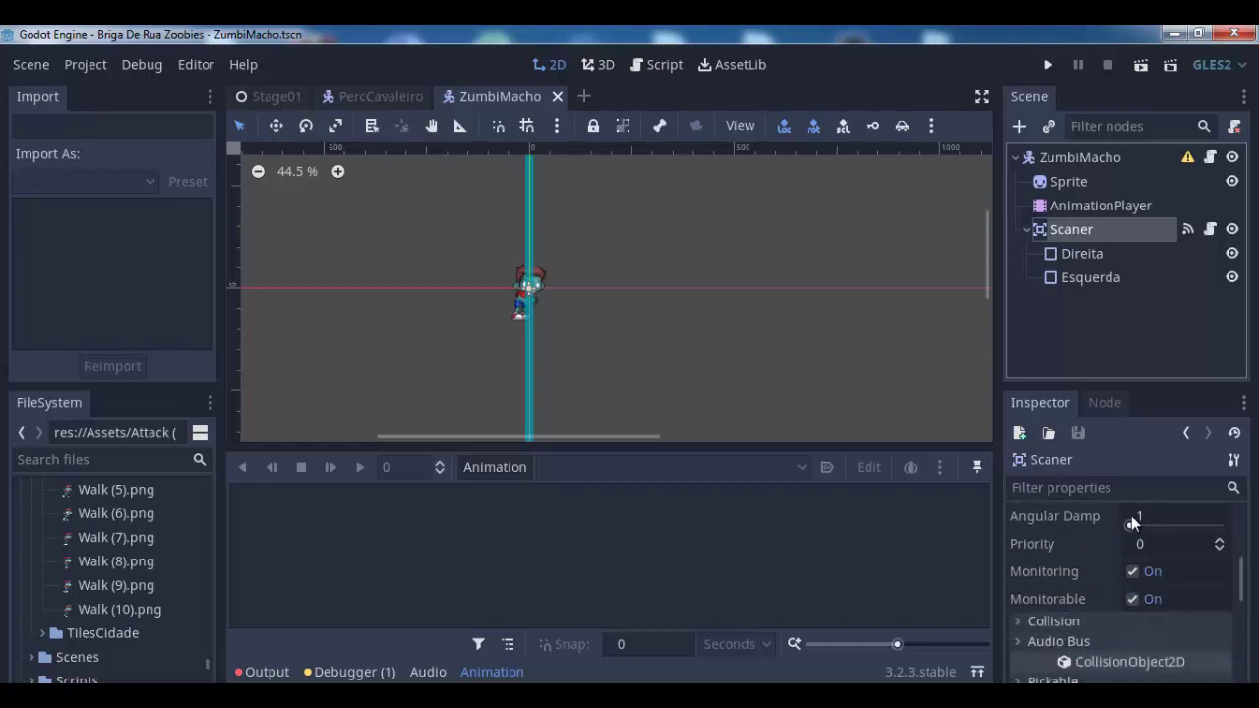
scroll(1129, 589, "down", 1)
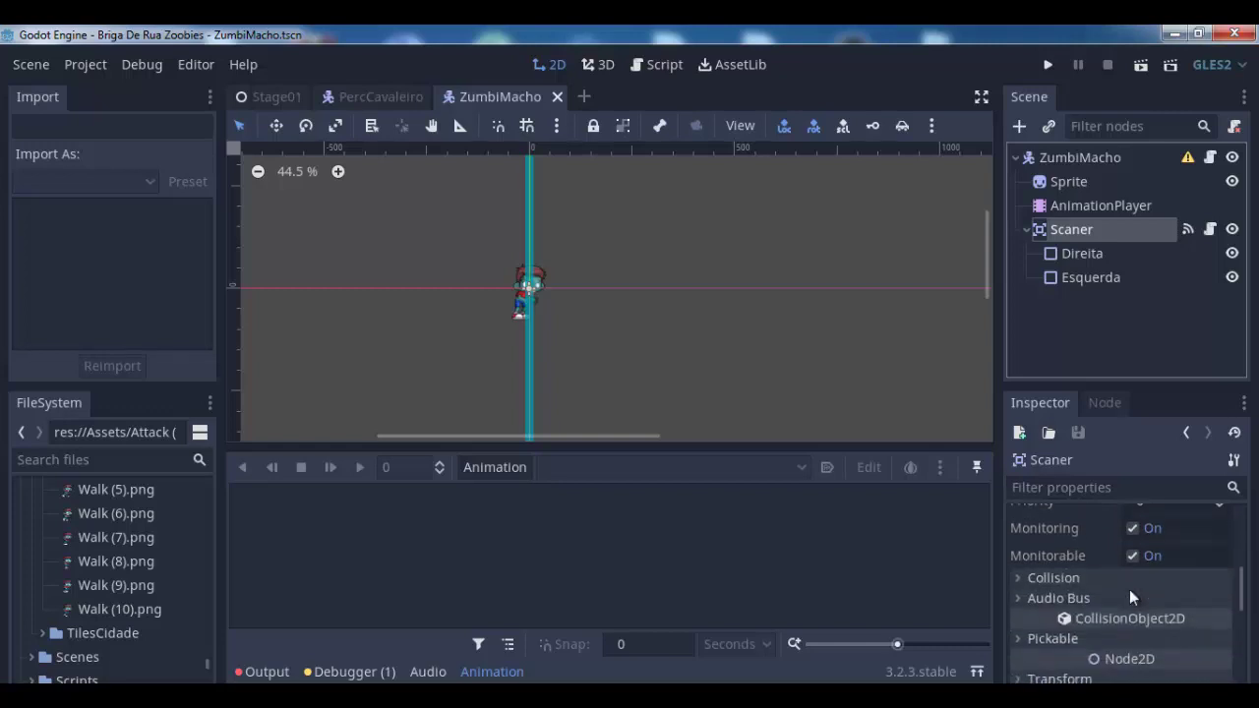
scroll(1093, 580, "up", 2)
scroll(1081, 588, "down", 2)
left_click(1032, 580)
Enable another collision layer bit and mask bit 1 on Scaner, then switch to PercCavaleiro
left_click(1039, 619)
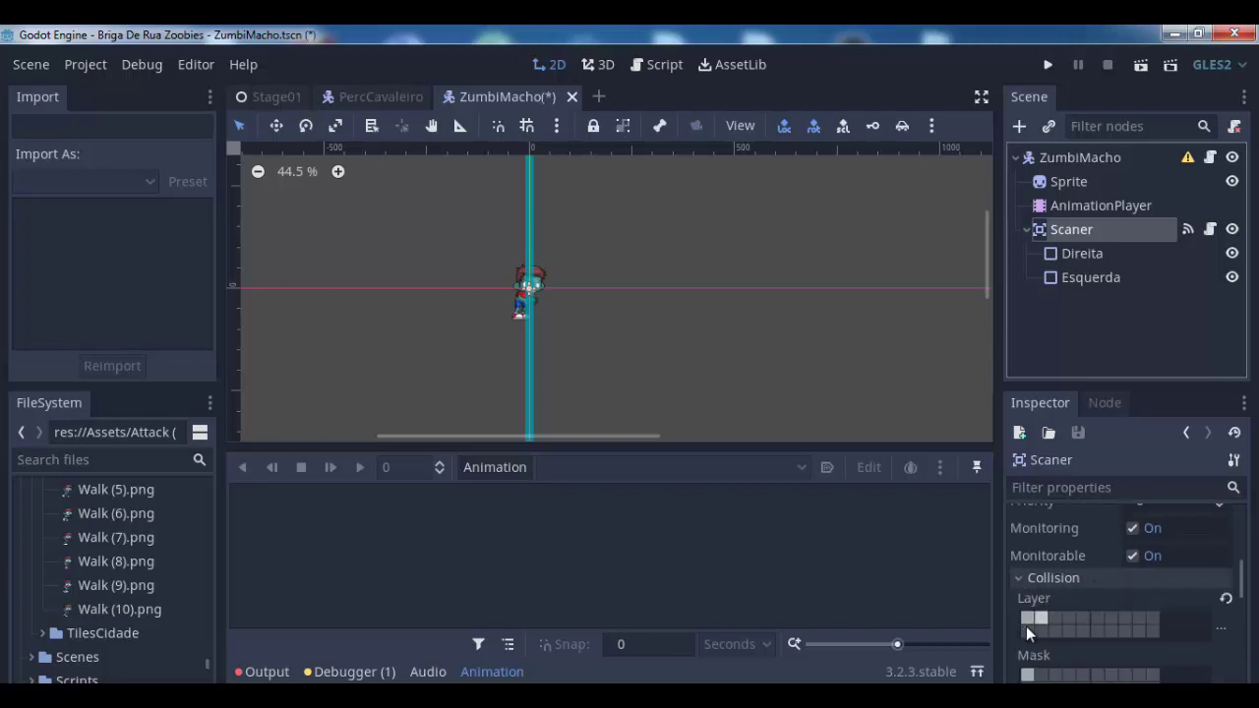
scroll(1029, 641, "down", 1)
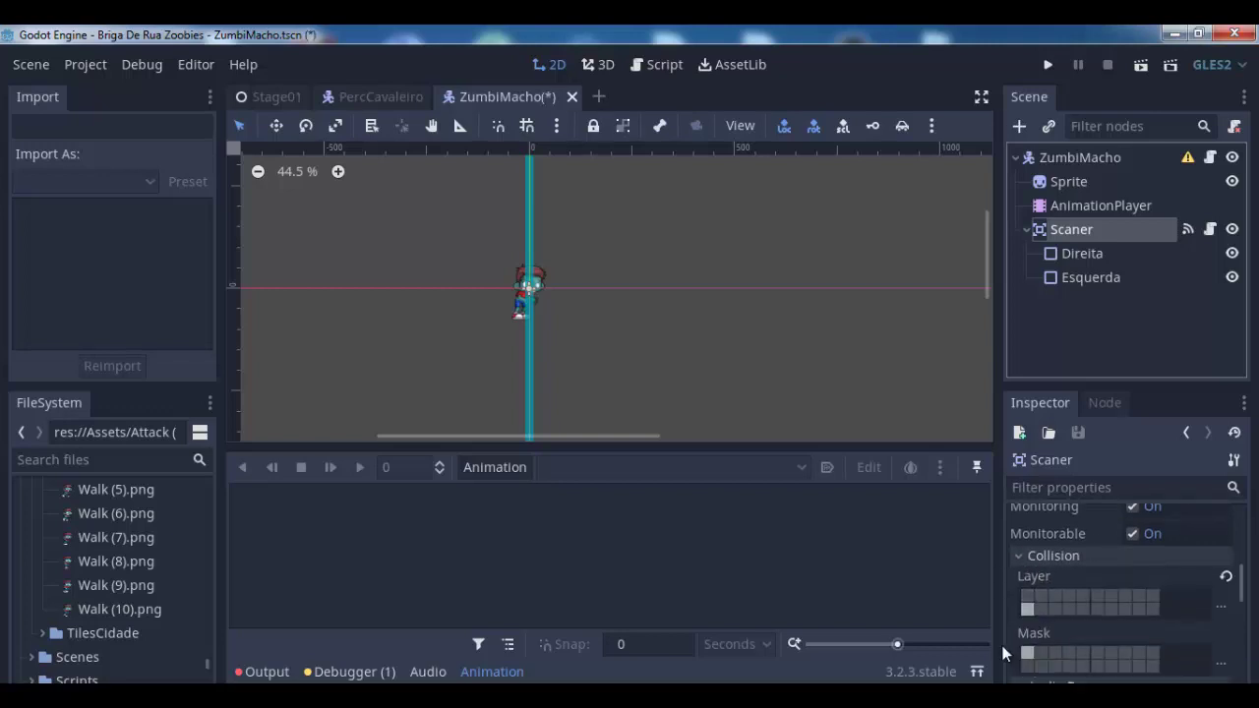
left_click(1026, 665)
mouse_move(376, 97)
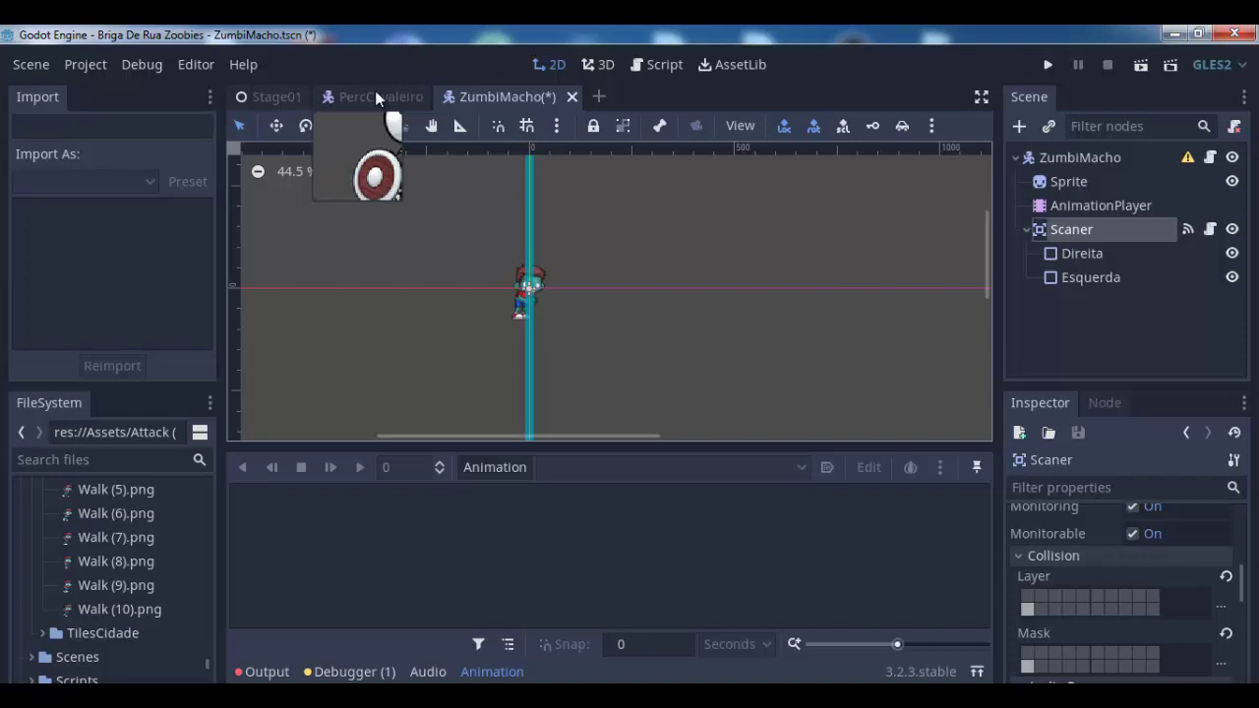
left_click(374, 97)
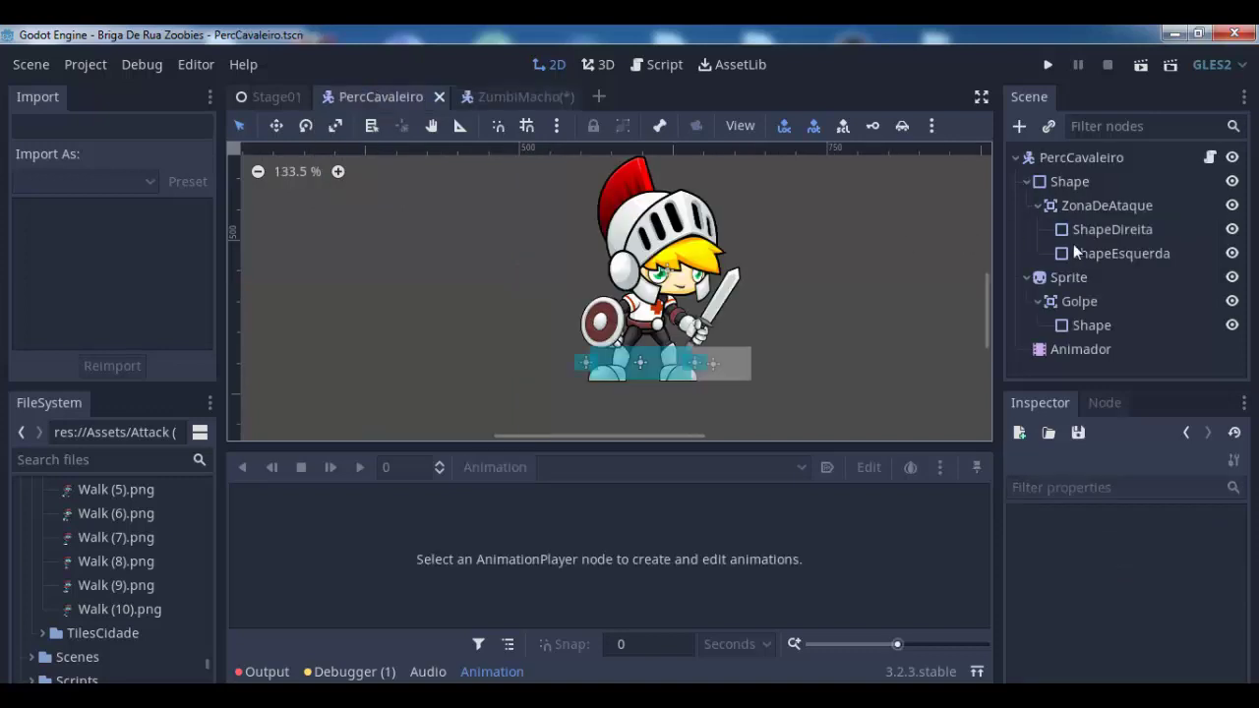
On the knight's root body, enable another collision layer bit and mask bit 2, then return to ZumbiMacho
left_click(1063, 159)
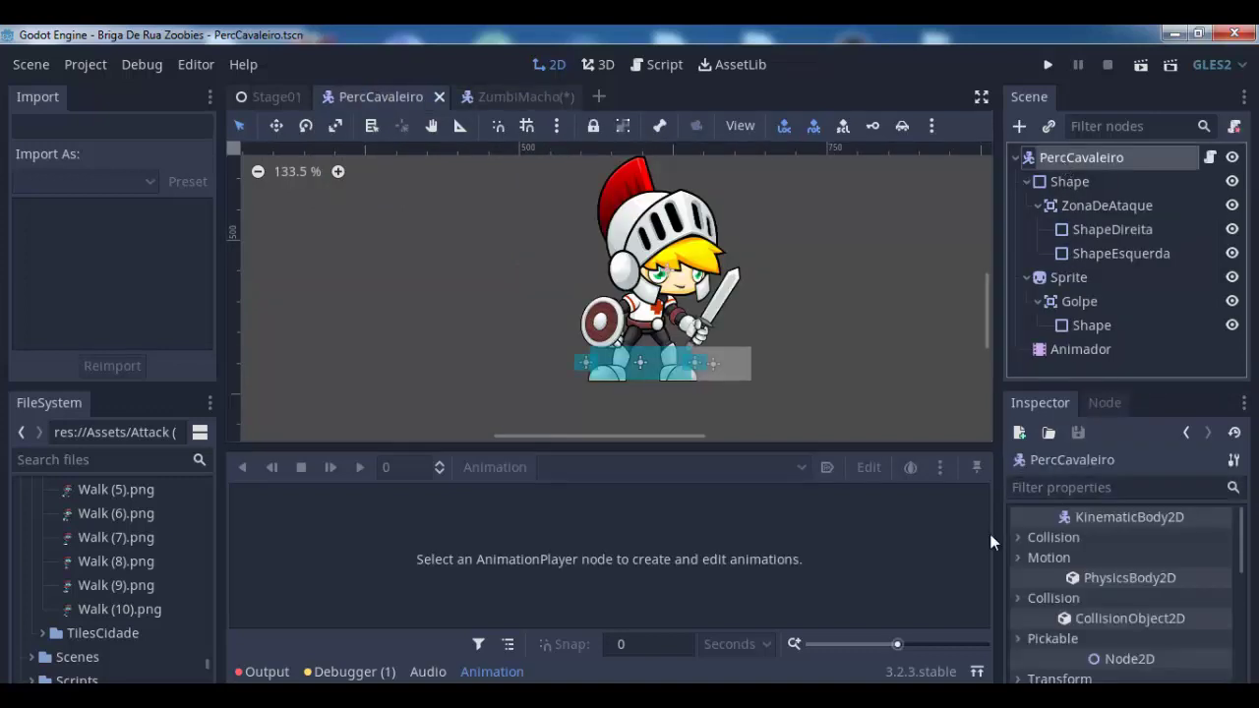
left_click(1052, 537)
left_click(1053, 537)
left_click(1053, 554)
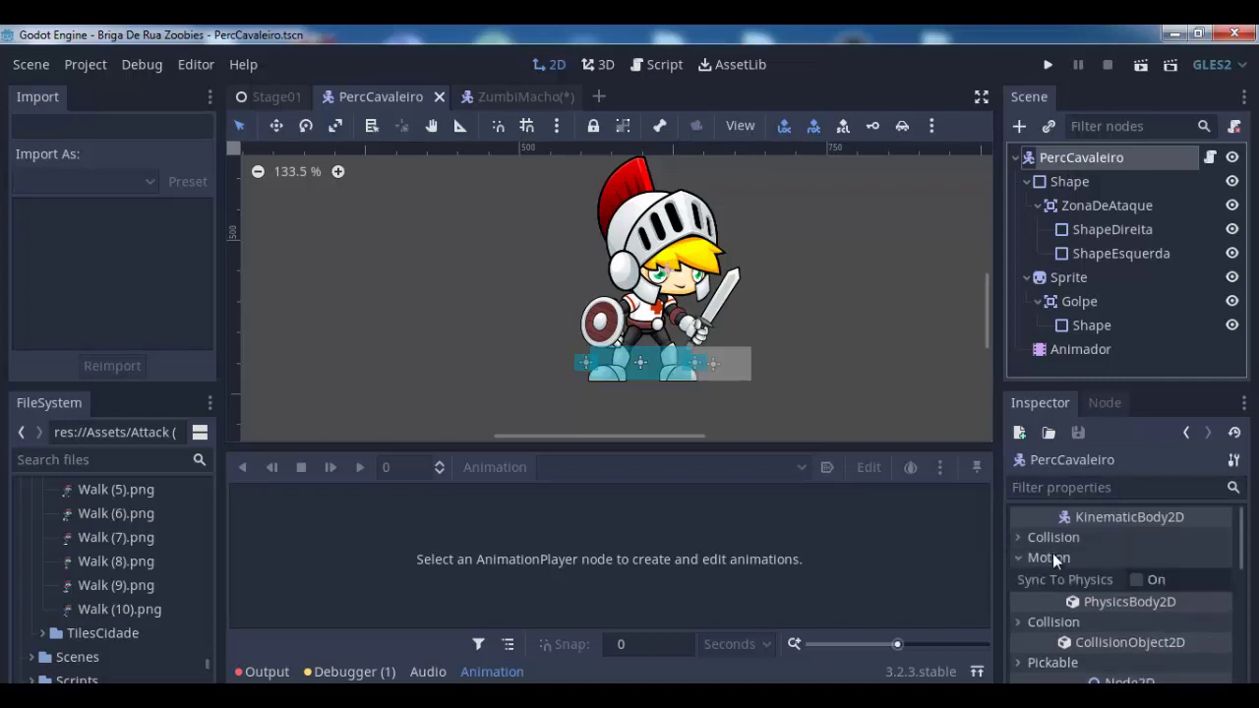
left_click(1052, 555)
left_click(1051, 598)
left_click(1029, 610)
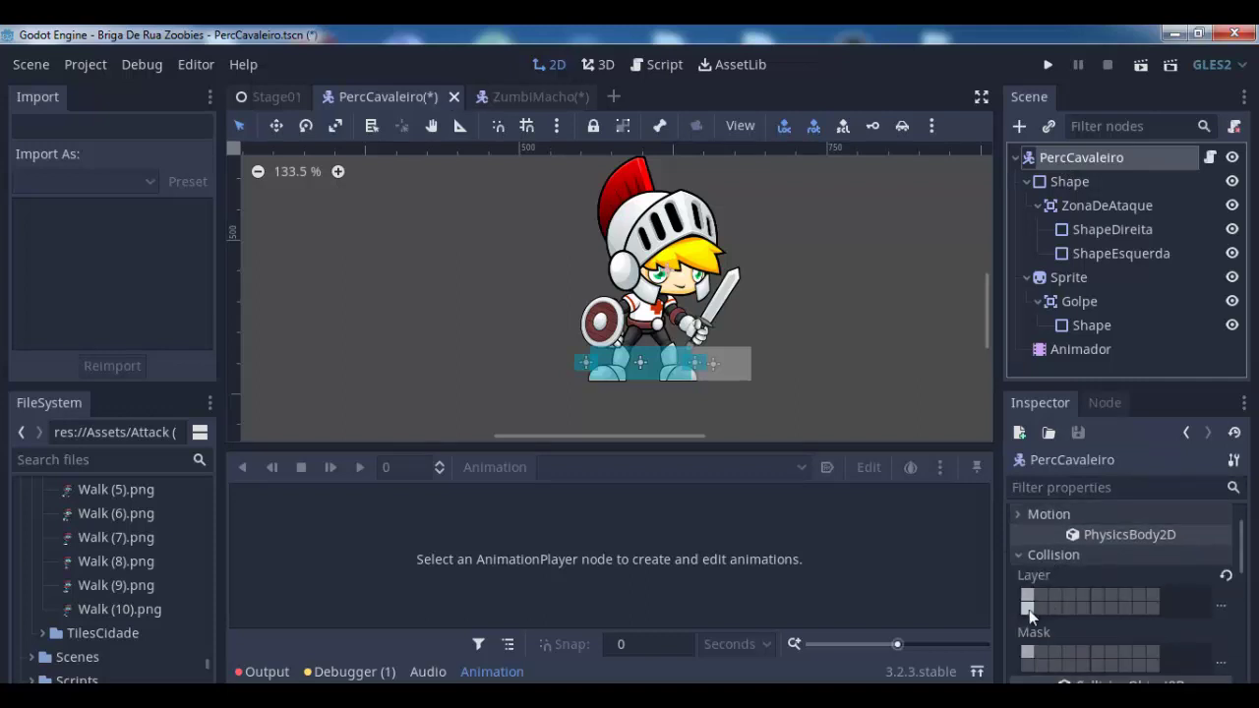
left_click(1028, 665)
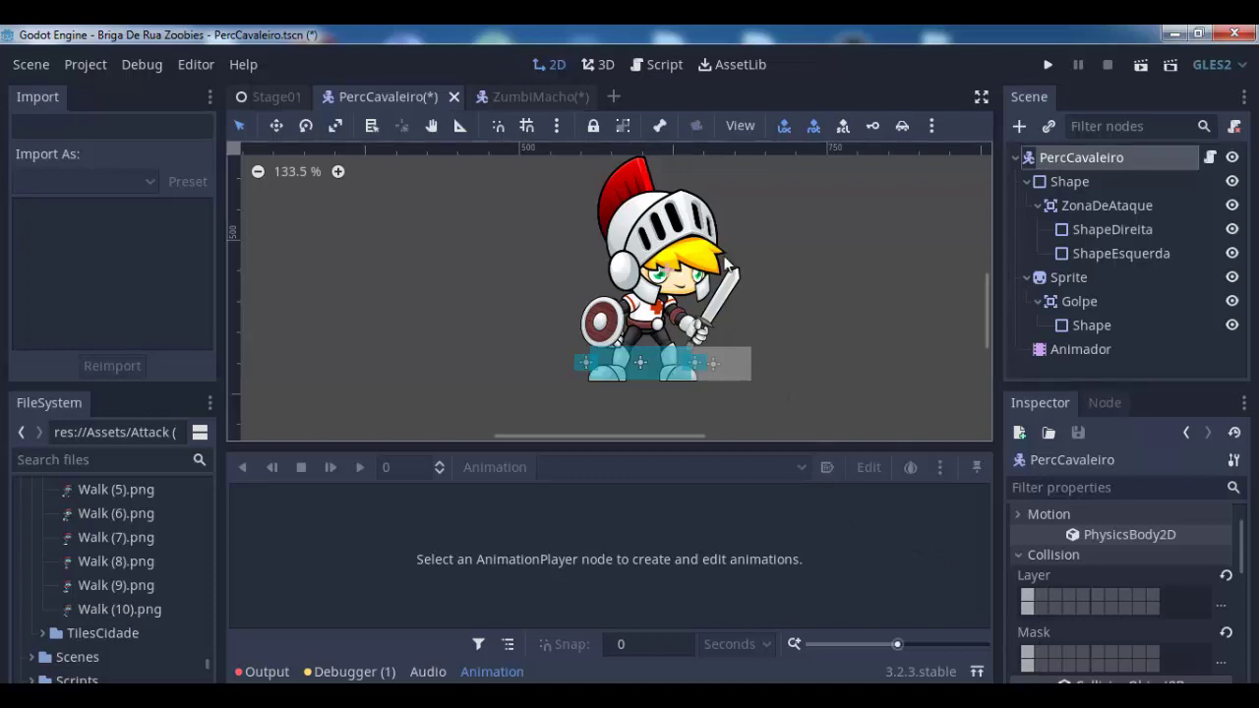
left_click(541, 96)
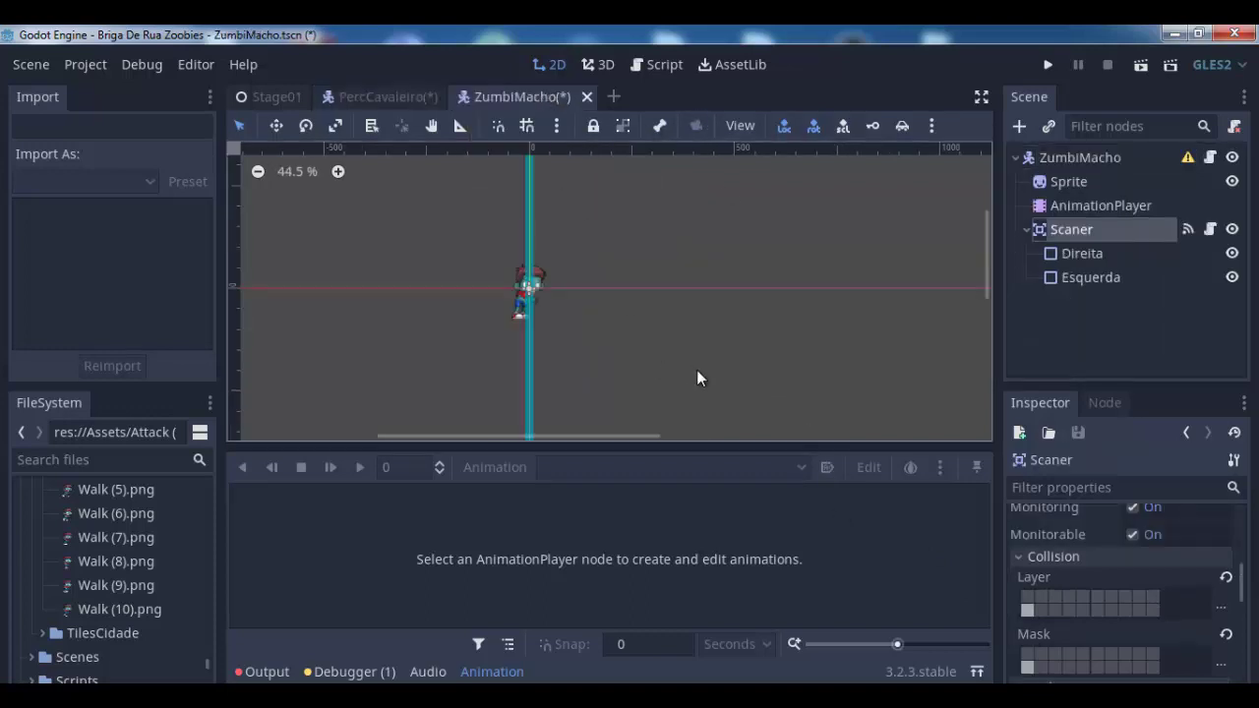
Save the ZumbiMacho scene and open the root node's script
key("ctrl+s")
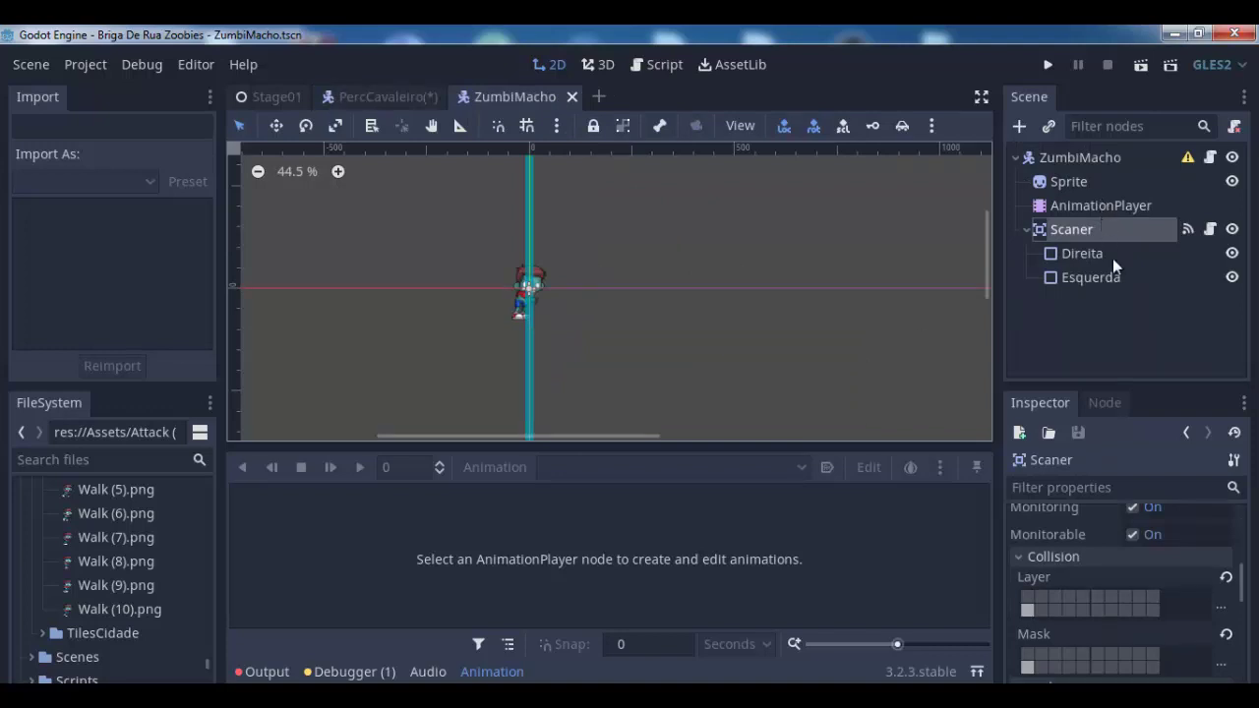
left_click(1118, 159)
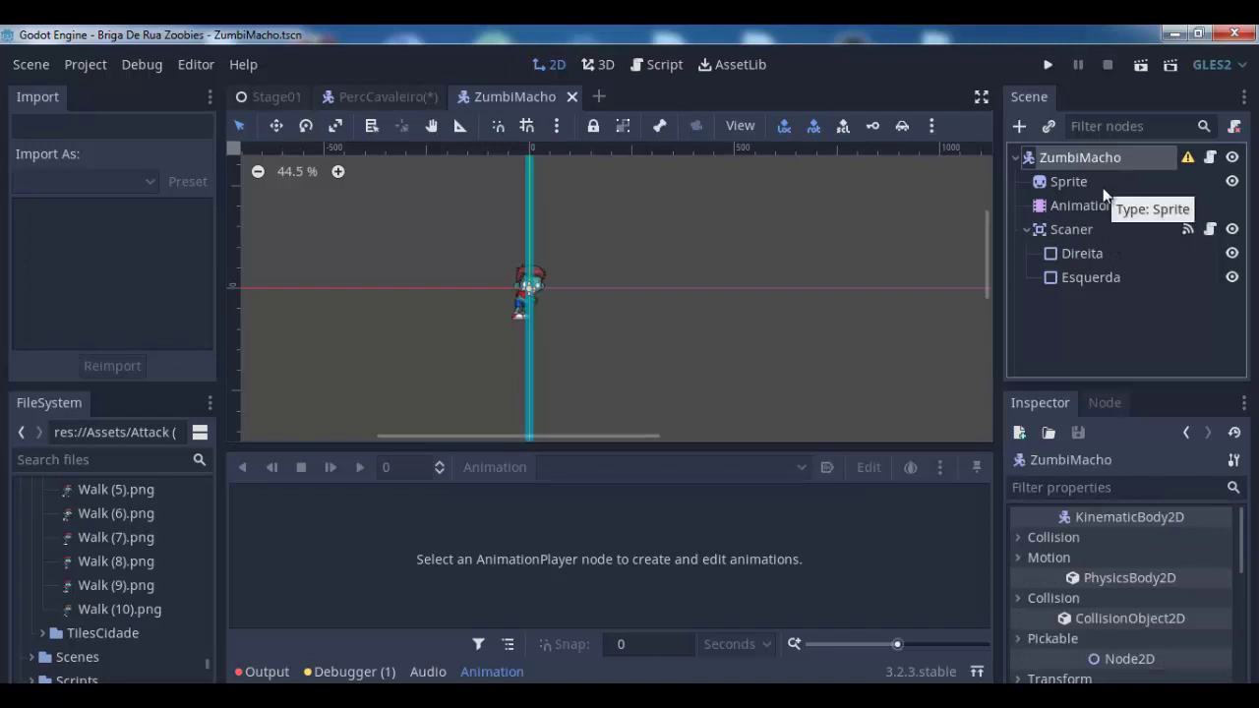
left_click(1210, 161)
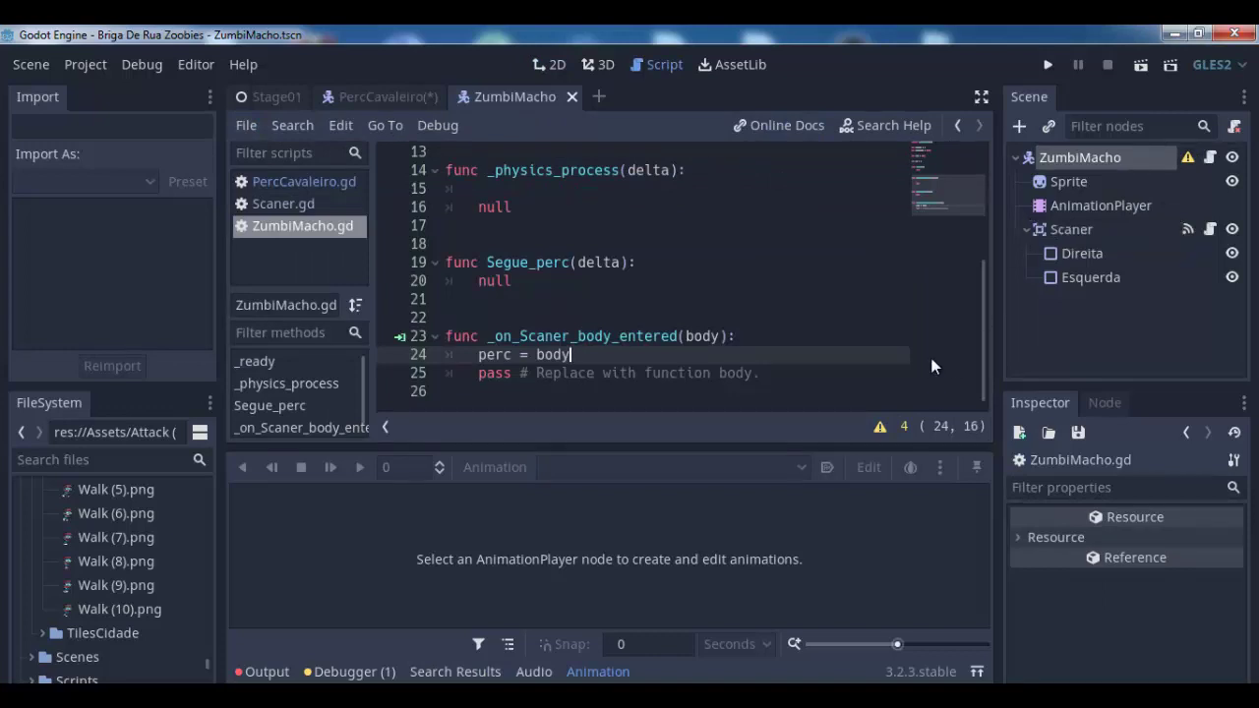
Scroll through the ZumbiMacho script to the Segue_perc function
left_click_drag(985, 359, 970, 231)
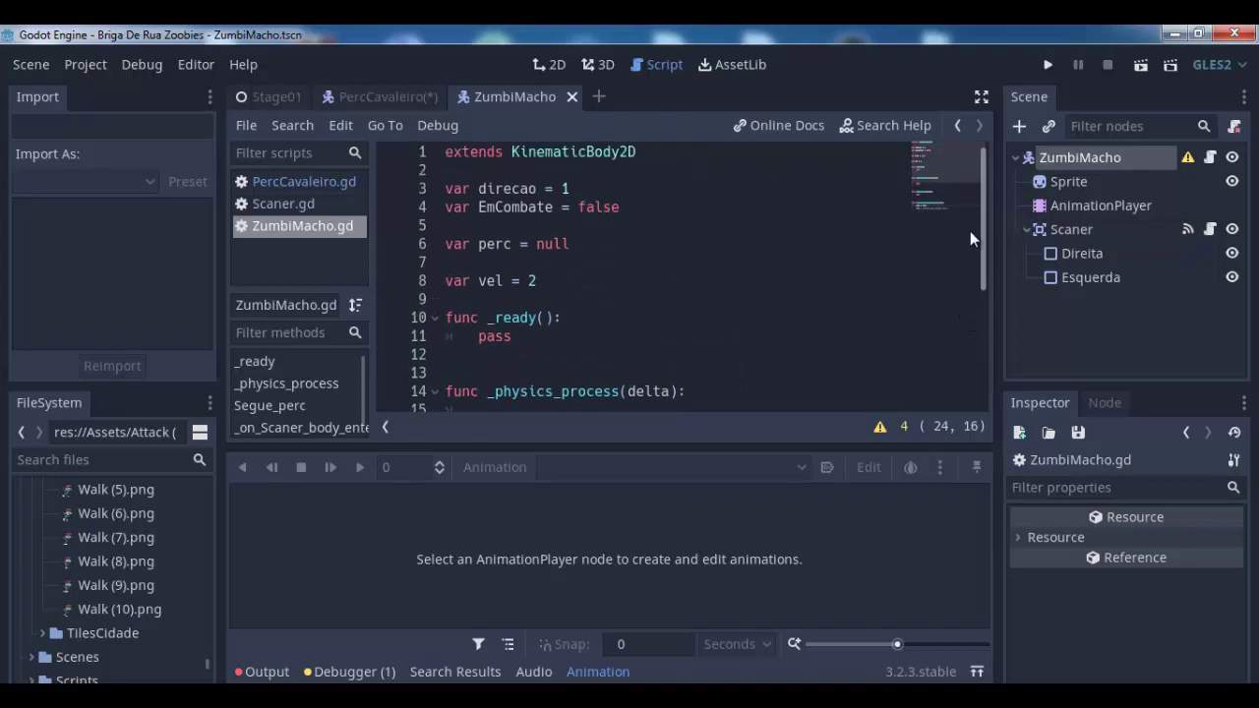
scroll(747, 285, "down", 1)
scroll(746, 285, "down", 4)
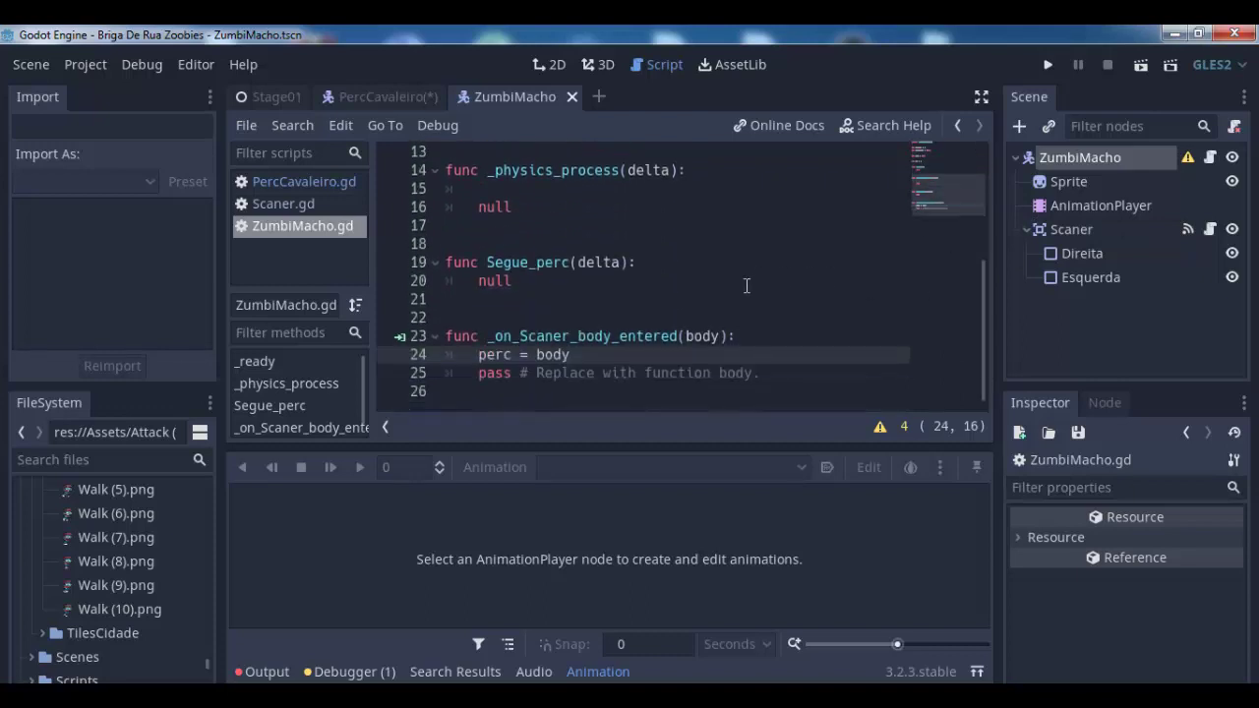
scroll(580, 354, "up", 3)
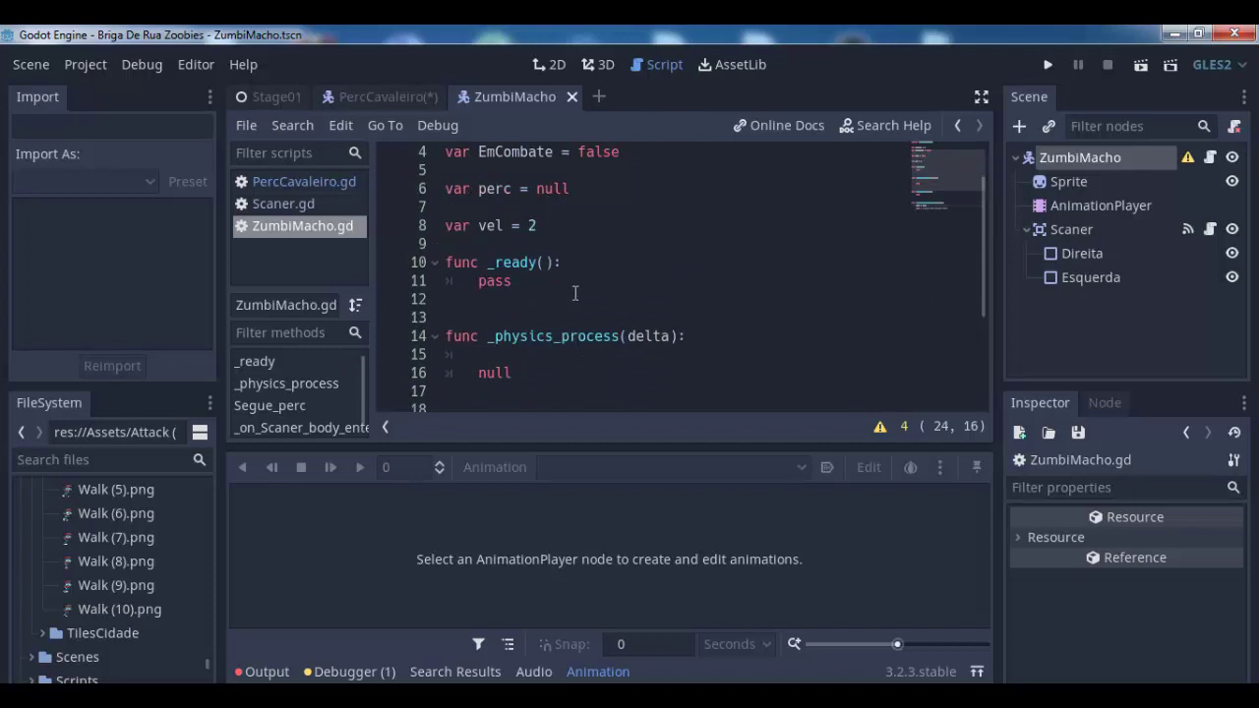
scroll(576, 293, "down", 3)
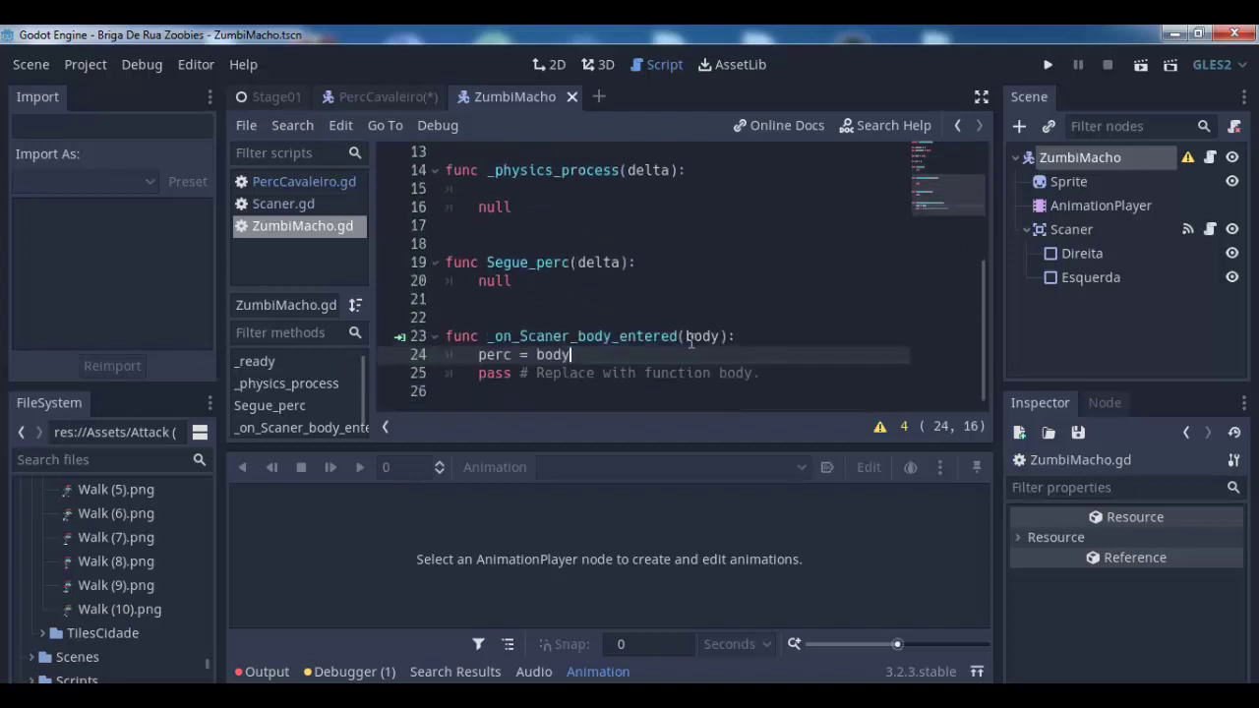
scroll(691, 340, "up", 1)
scroll(690, 341, "down", 1)
Check the Scaner area's signals, then bring up the ZumbiMacho root body's properties
left_click(1071, 229)
left_click(1105, 403)
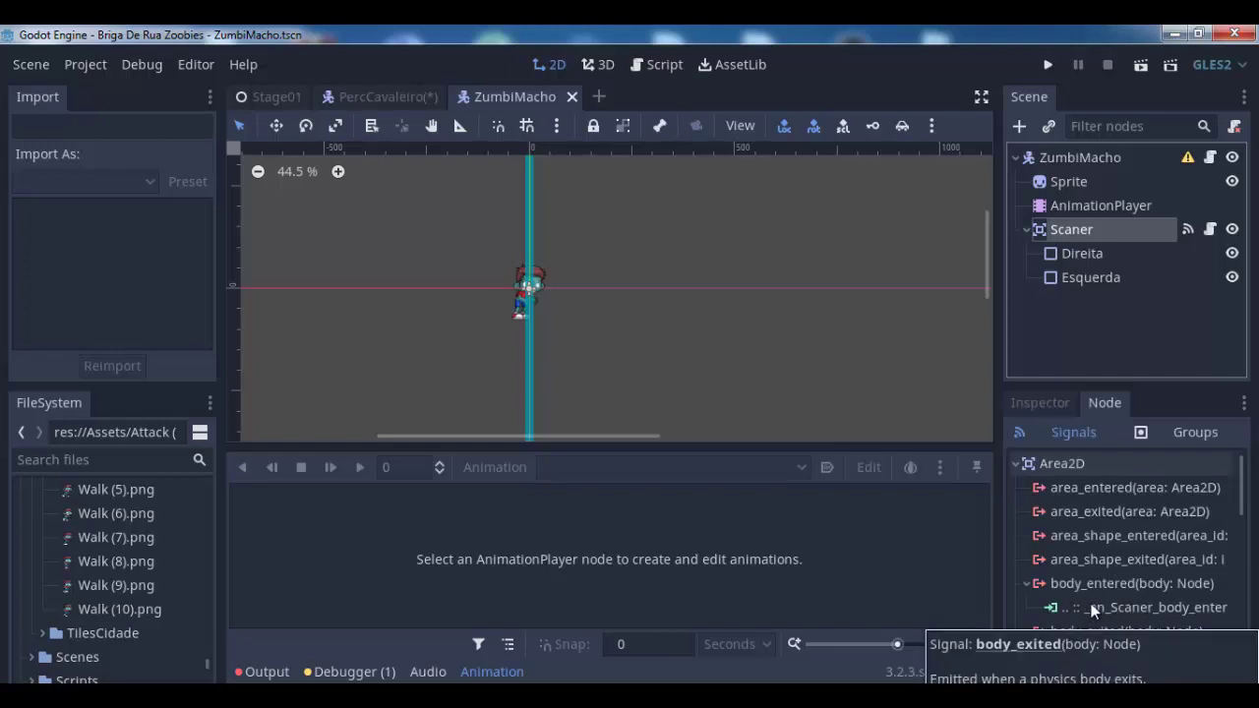
left_click(1082, 158)
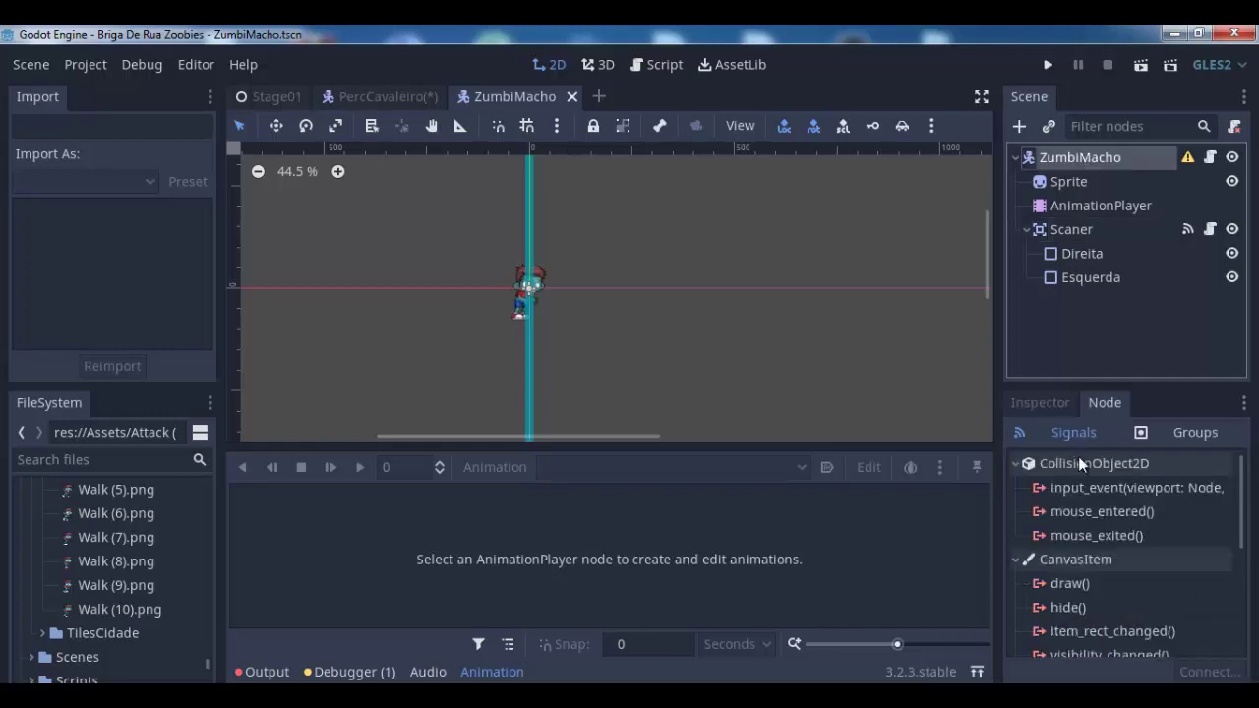
left_click(1054, 410)
scroll(1095, 575, "down", 3)
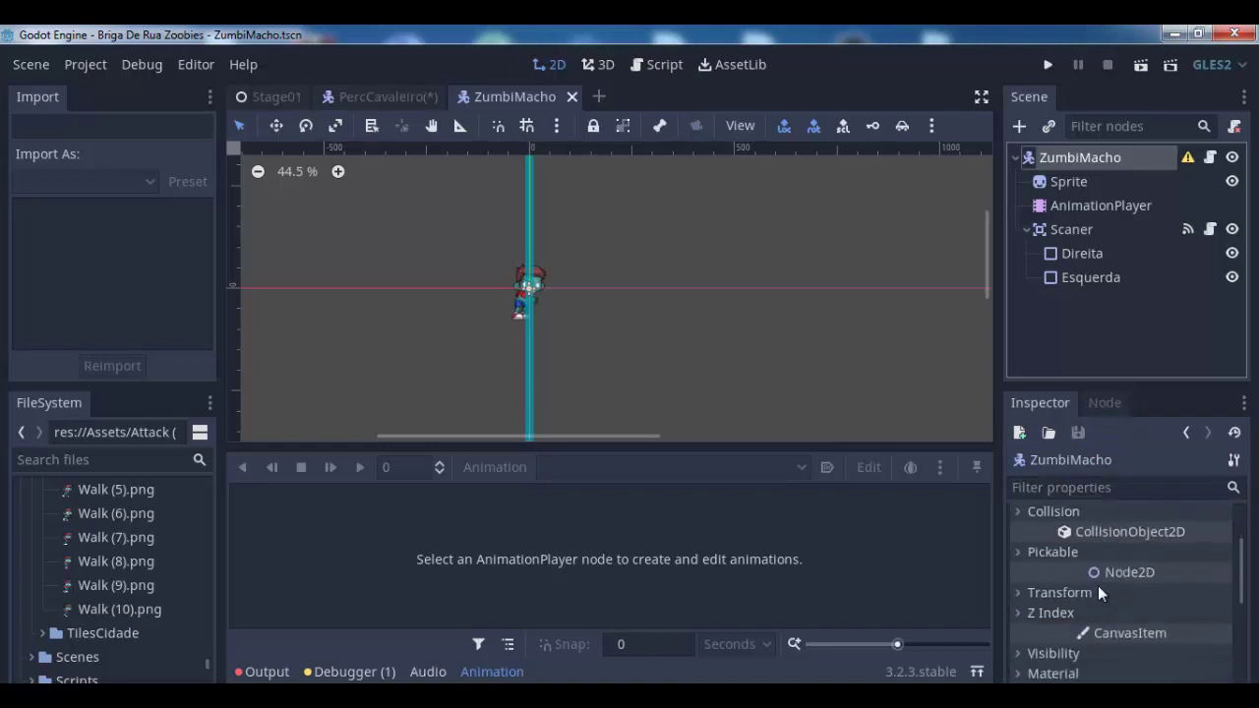
scroll(1097, 585, "down", 3)
scroll(1098, 585, "up", 3)
scroll(1097, 586, "up", 1)
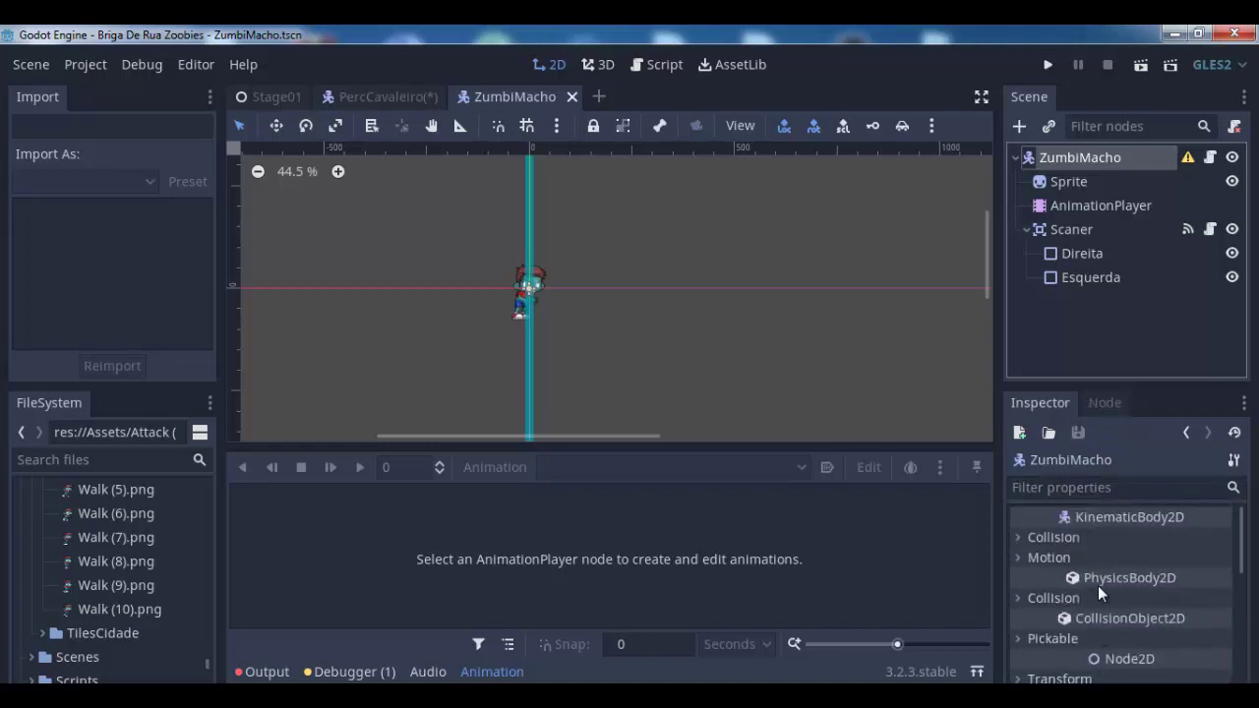
Turn off the zombie body's collision layer bit 1 and turn on mask bit 10
left_click(1065, 541)
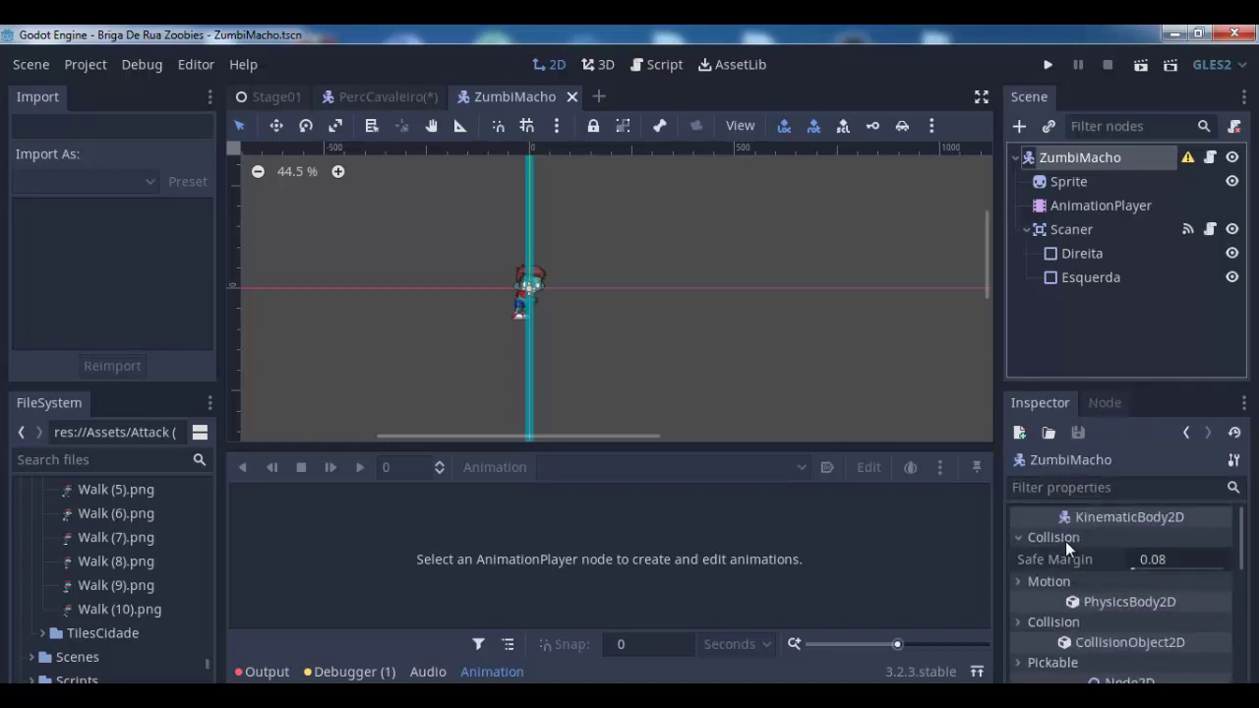
left_click(1065, 541)
left_click(1062, 598)
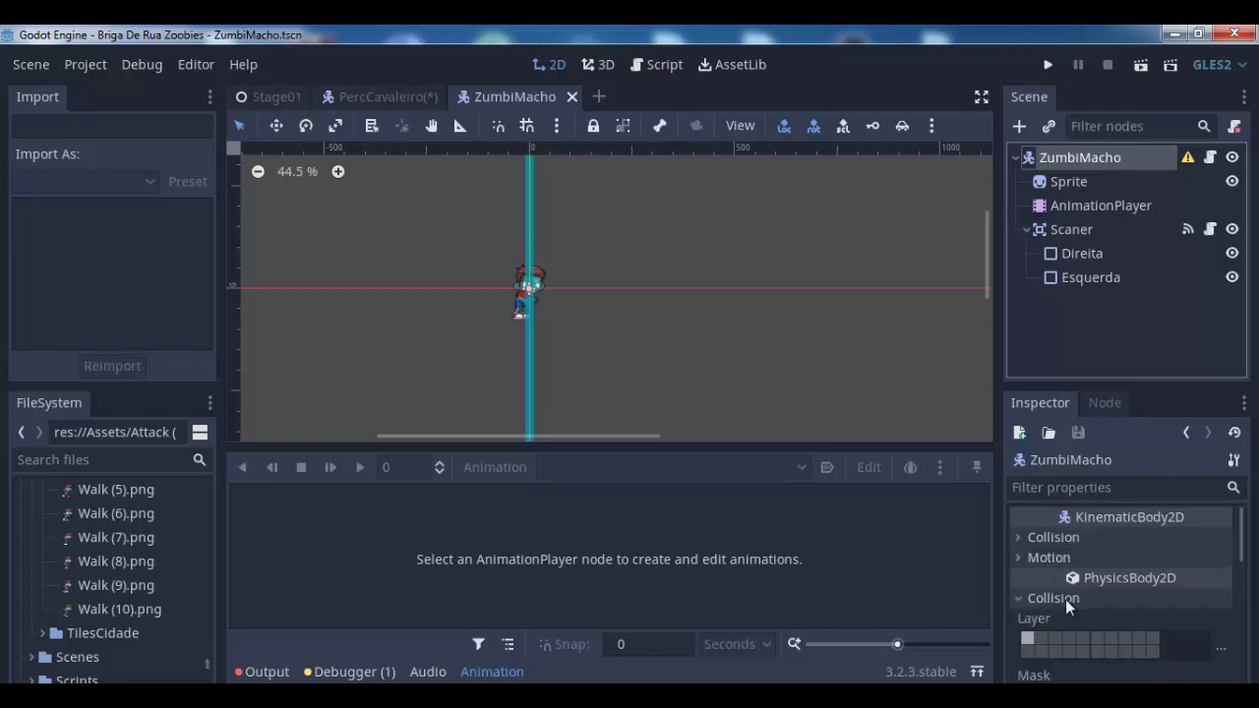
left_click(1027, 639)
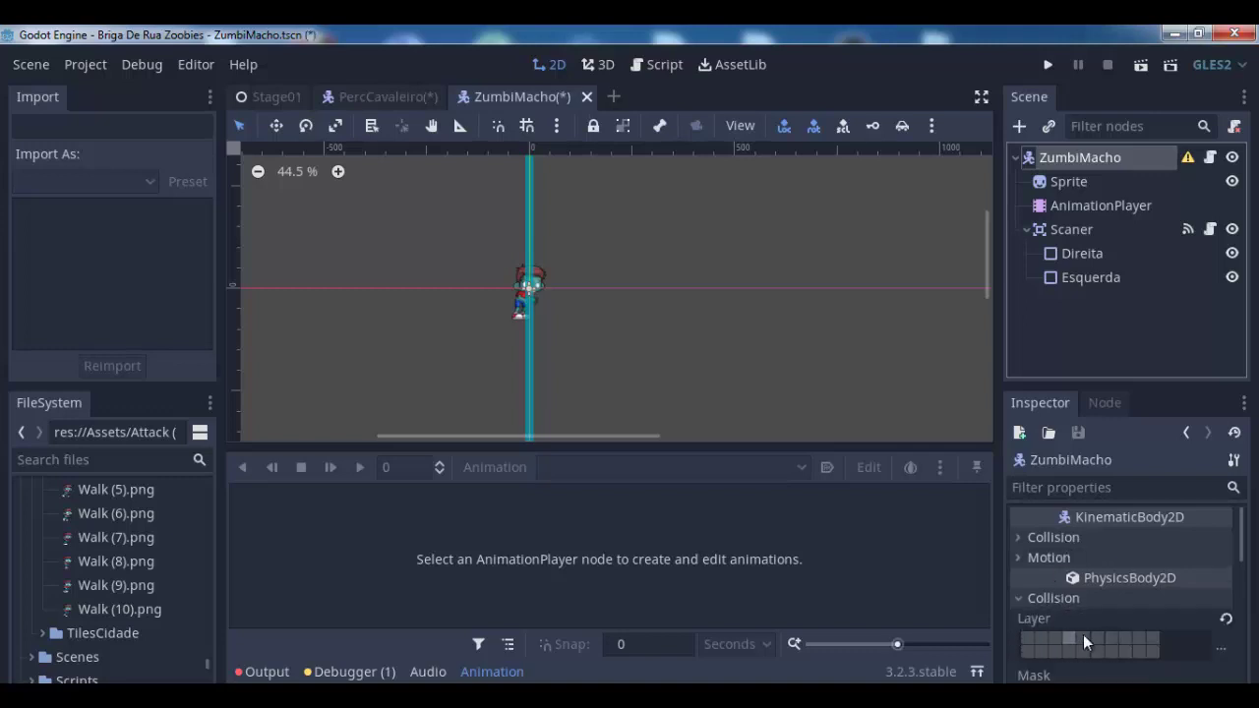
scroll(1148, 638, "down", 1)
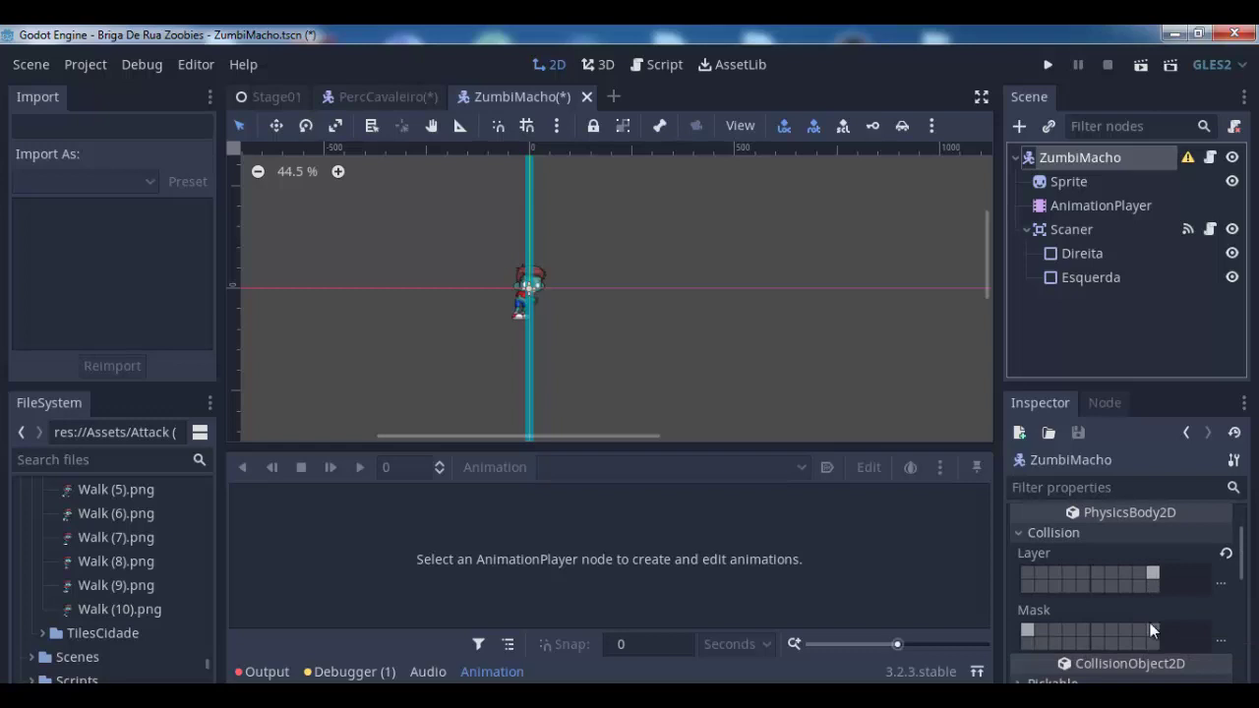
left_click(1150, 630)
left_click(1091, 229)
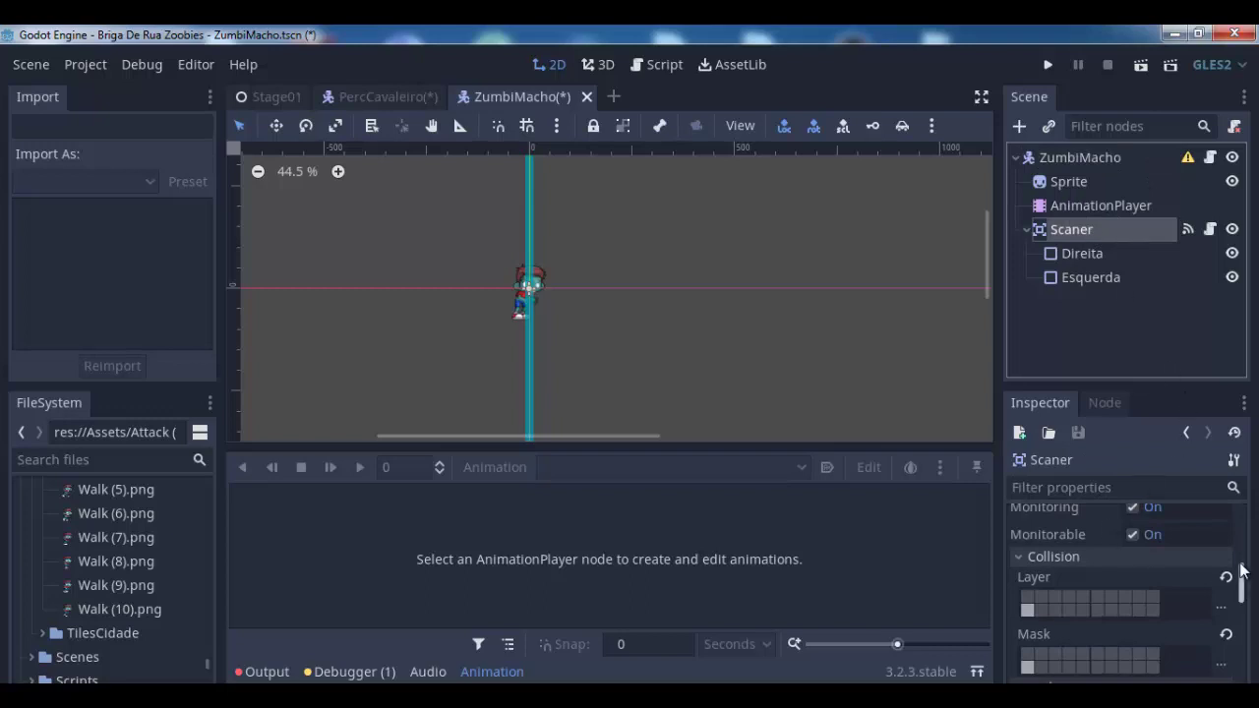
Connect Scaner's body_entered signal to a new _on_Scaner_body_entered handler in the Scaner script
left_click(1111, 402)
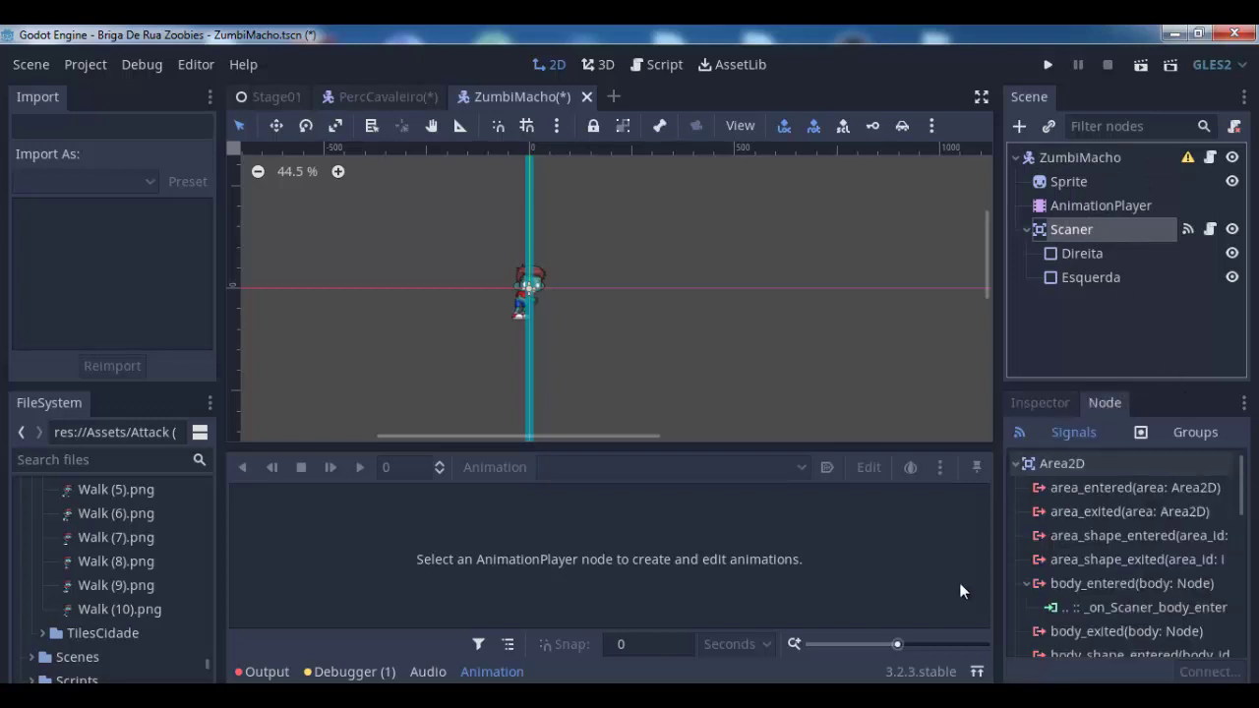
left_click(1068, 576)
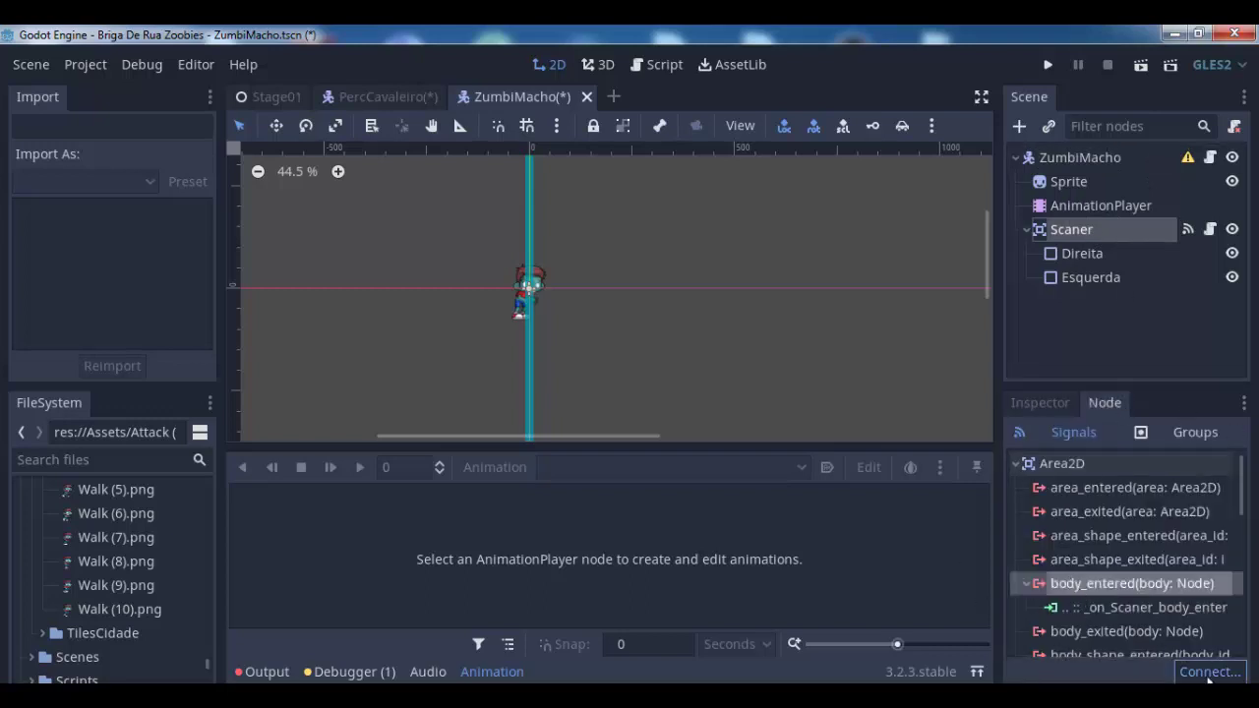
left_click(1210, 672)
double_click(499, 317)
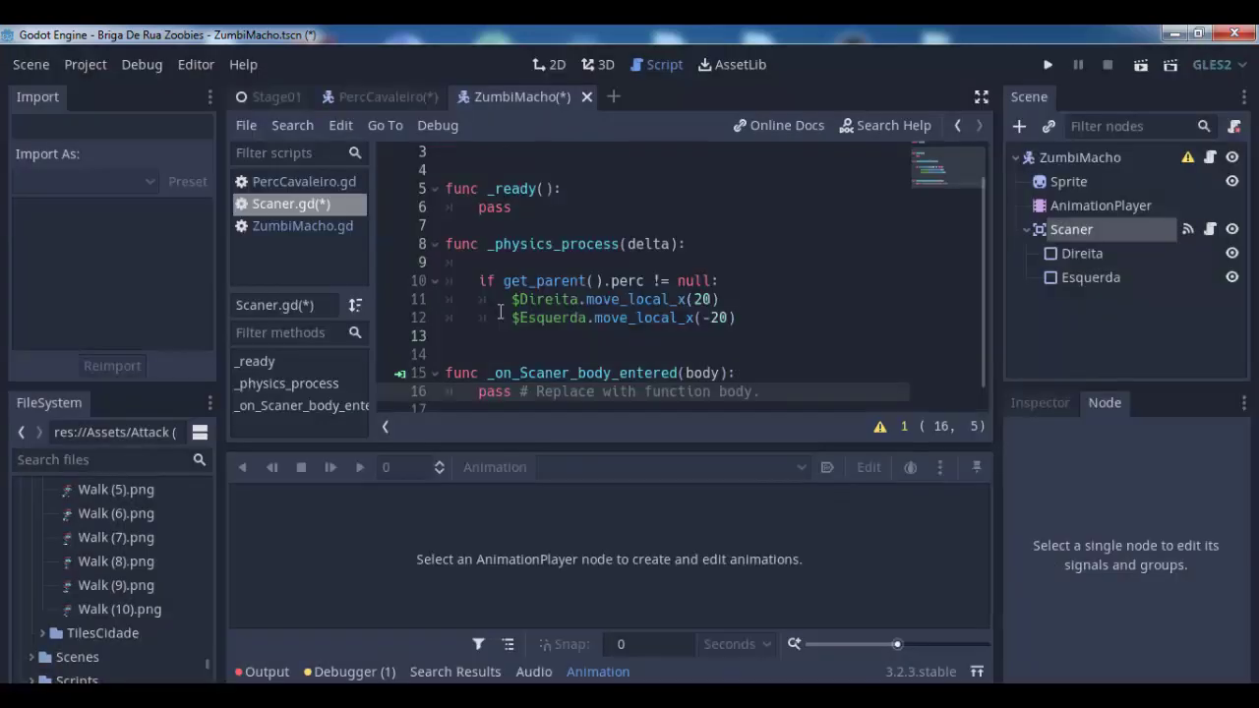
left_click(778, 356)
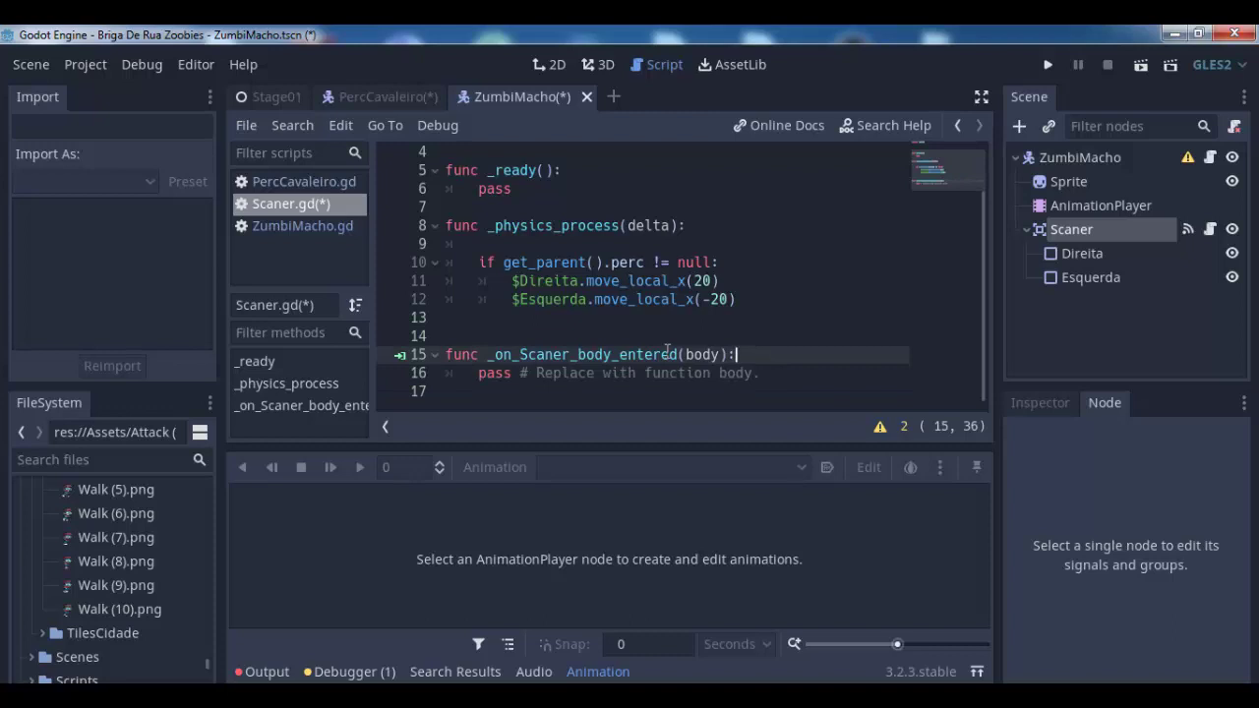
key("Return")
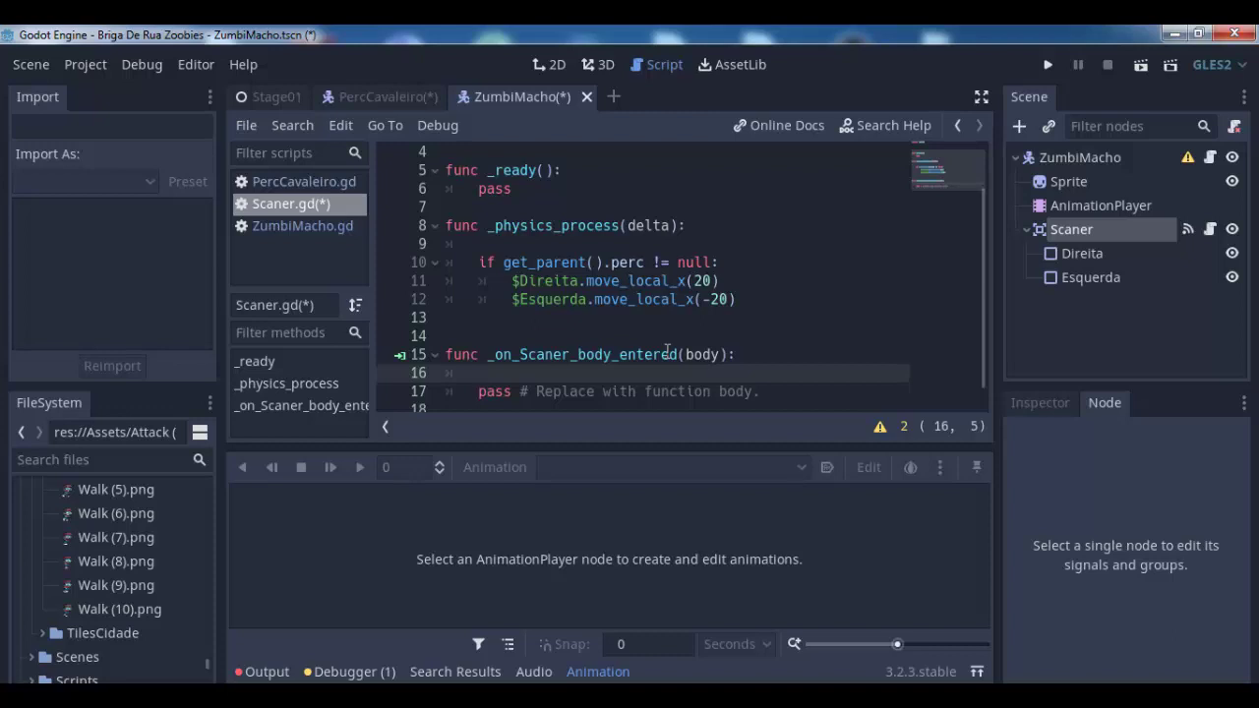
Add $Direita.position.x = 0 and $Esquerda.position.x = 0 to the handler
type("$d")
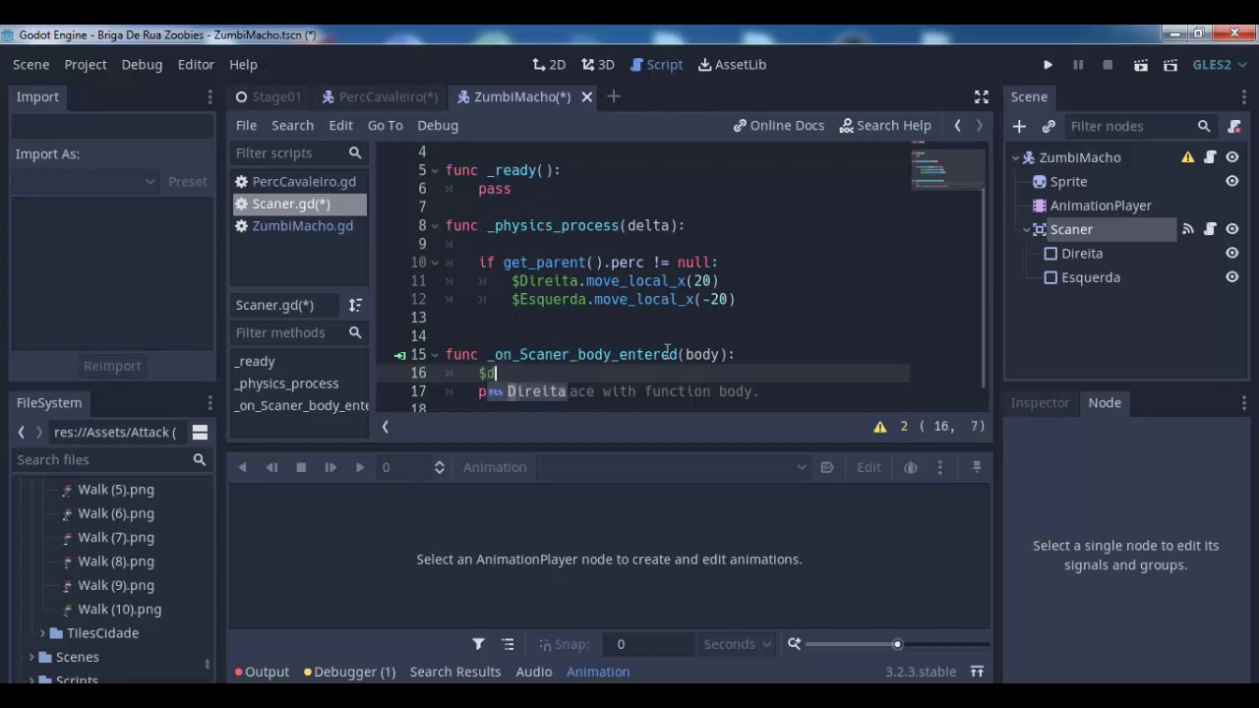
key("Return")
type(".")
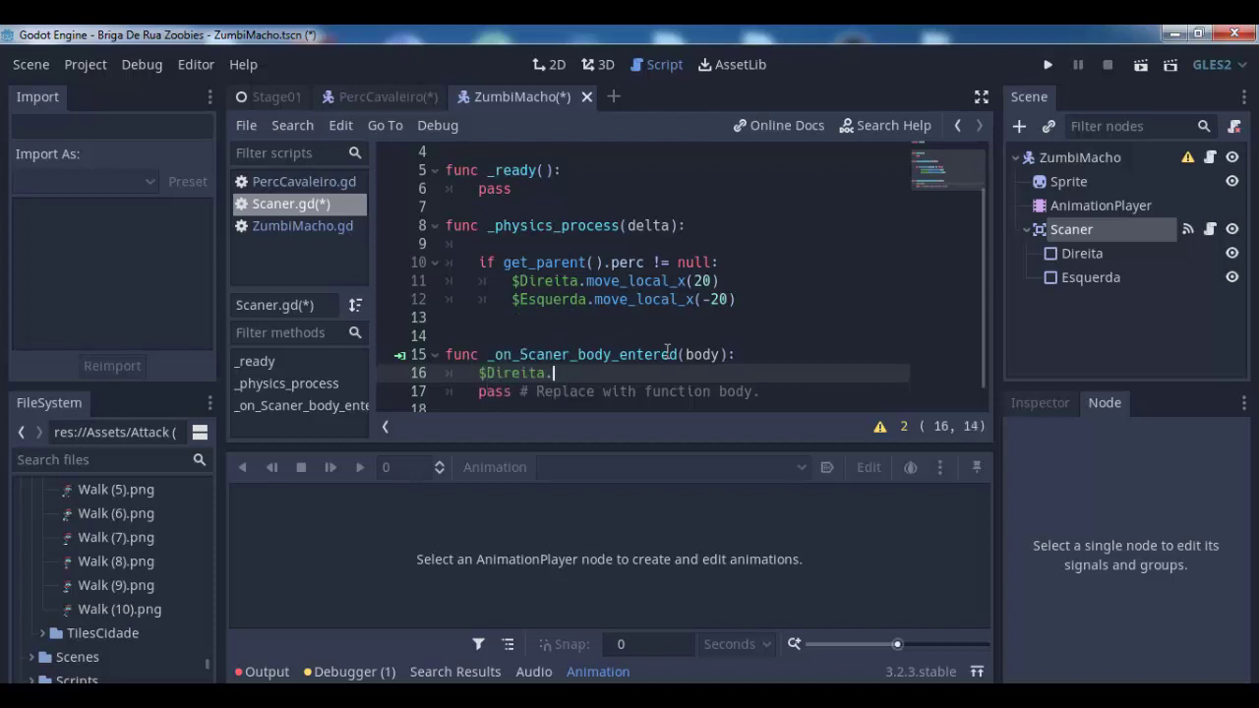
type("posi")
key("Return")
type(".x")
type(" = 0")
key("Return")
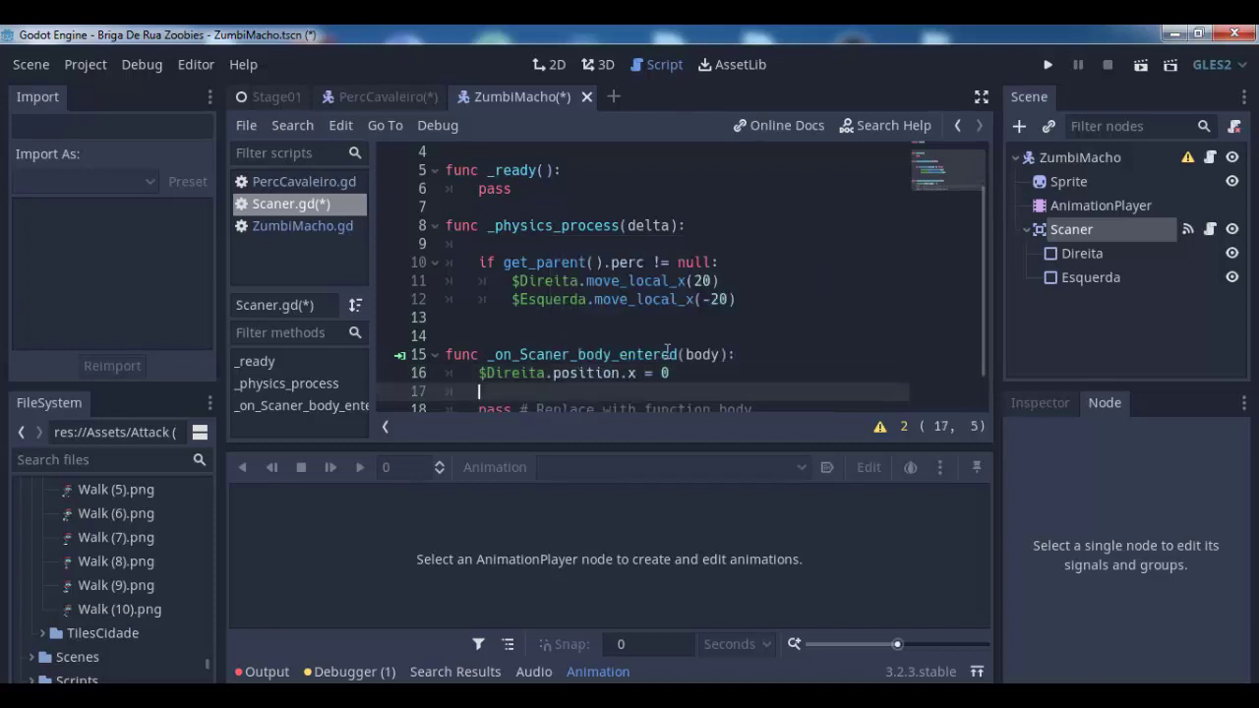
type("$es")
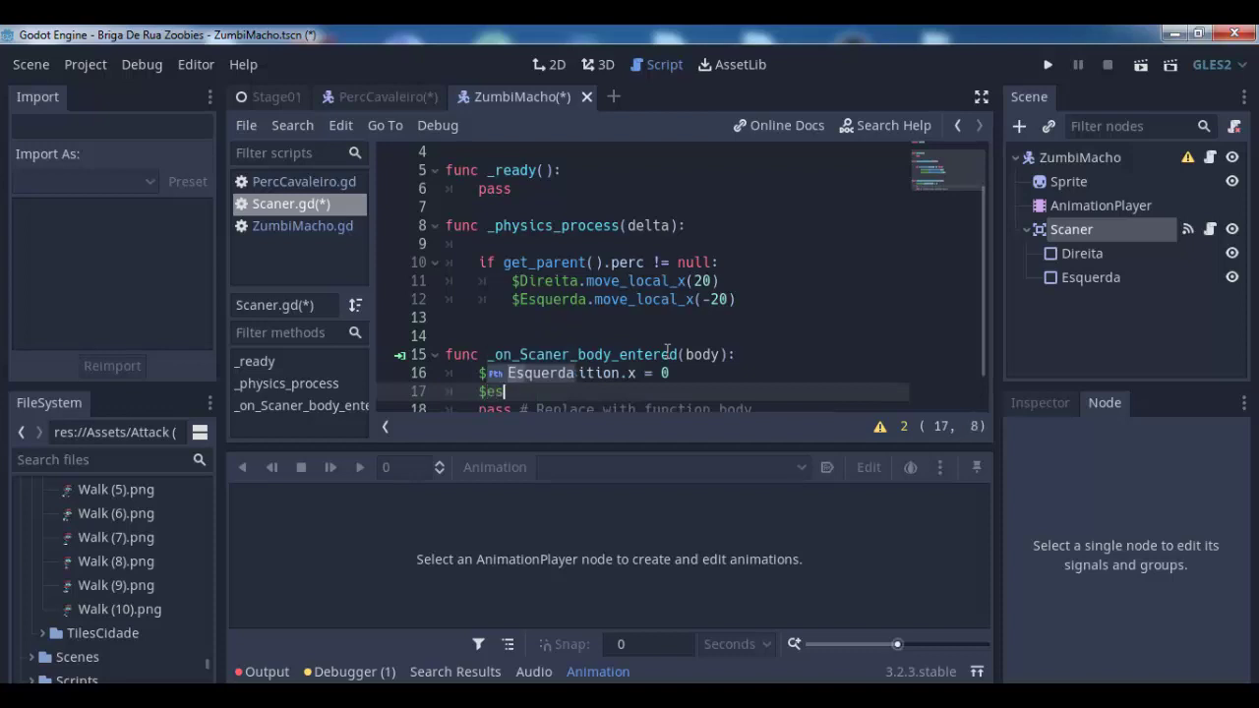
key("Return")
type(".pos")
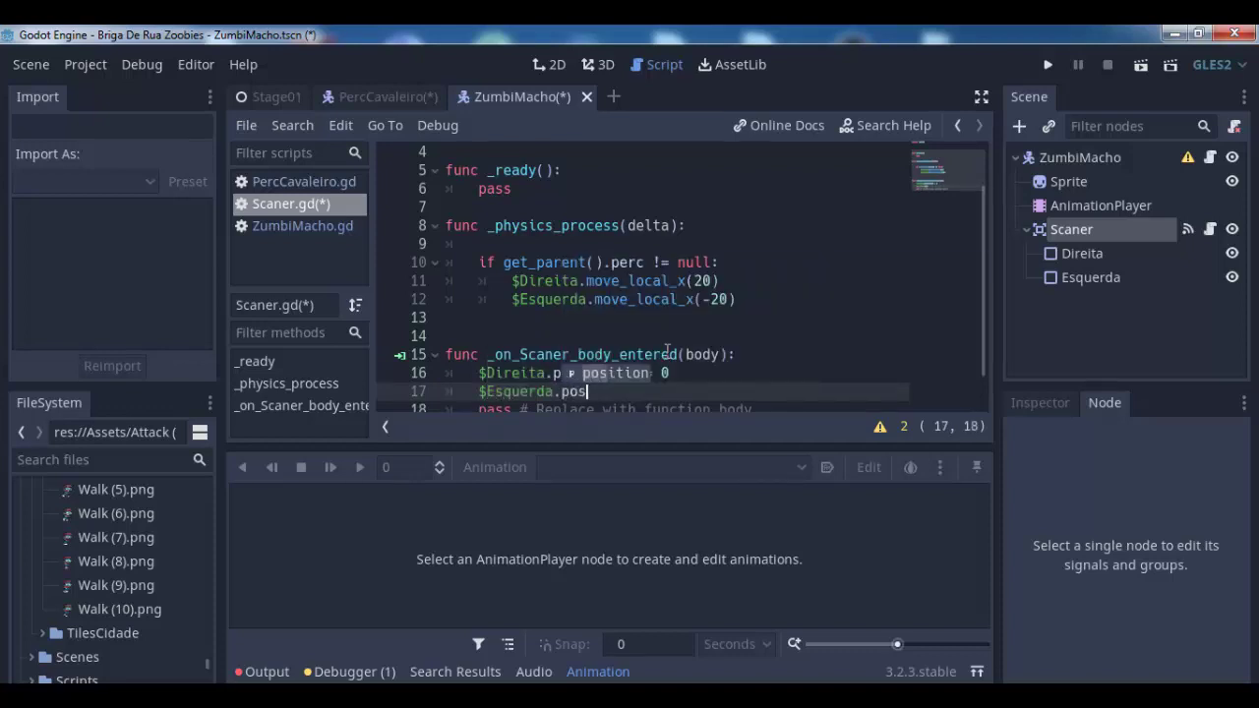
key("Return")
type(".x ")
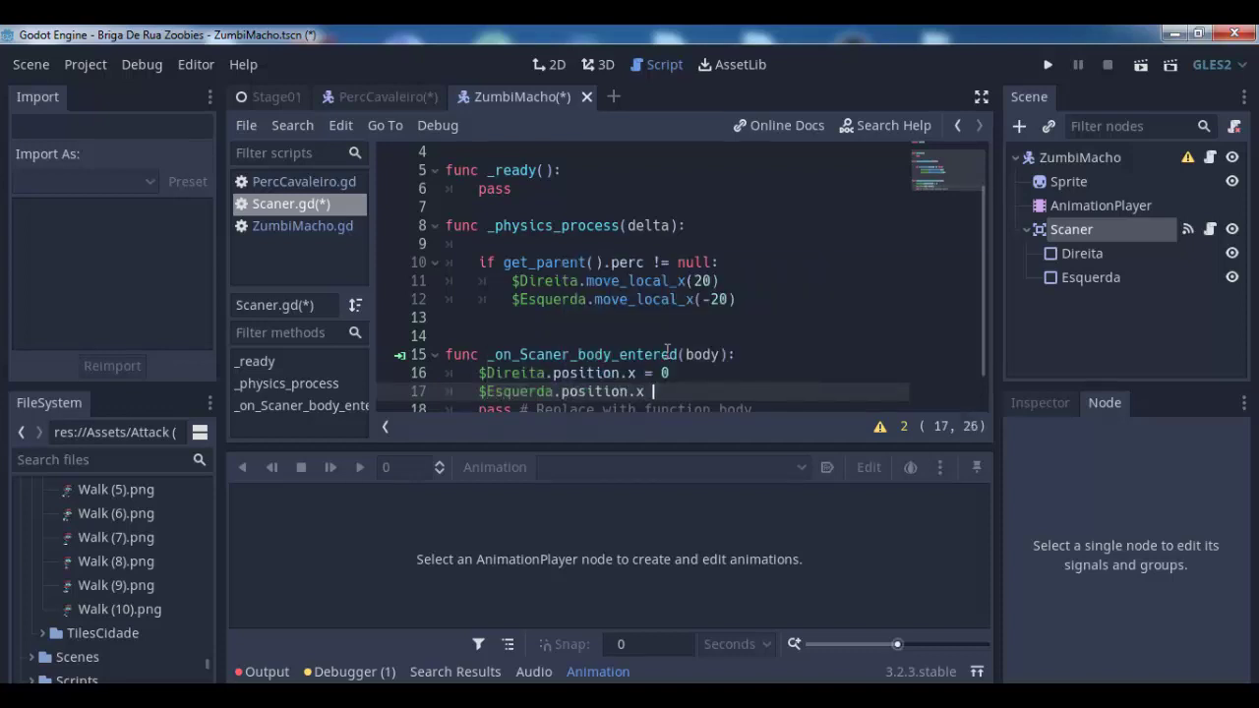
type("= 0")
Open ZumbiMacho.gd and erase the null placeholder in Segue_perc
left_click(1209, 159)
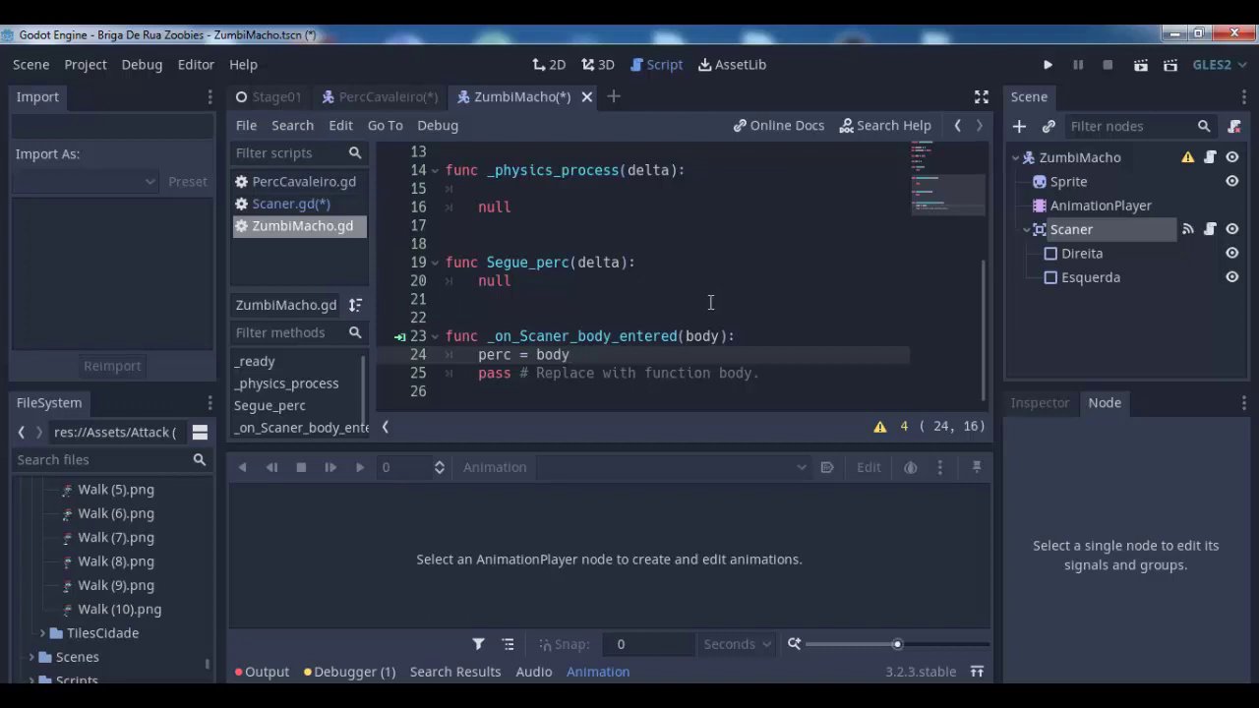
scroll(710, 302, "up", 1)
scroll(710, 302, "up", 2)
scroll(710, 302, "down", 3)
scroll(710, 349, "up", 1)
scroll(710, 350, "down", 1)
left_click(618, 283)
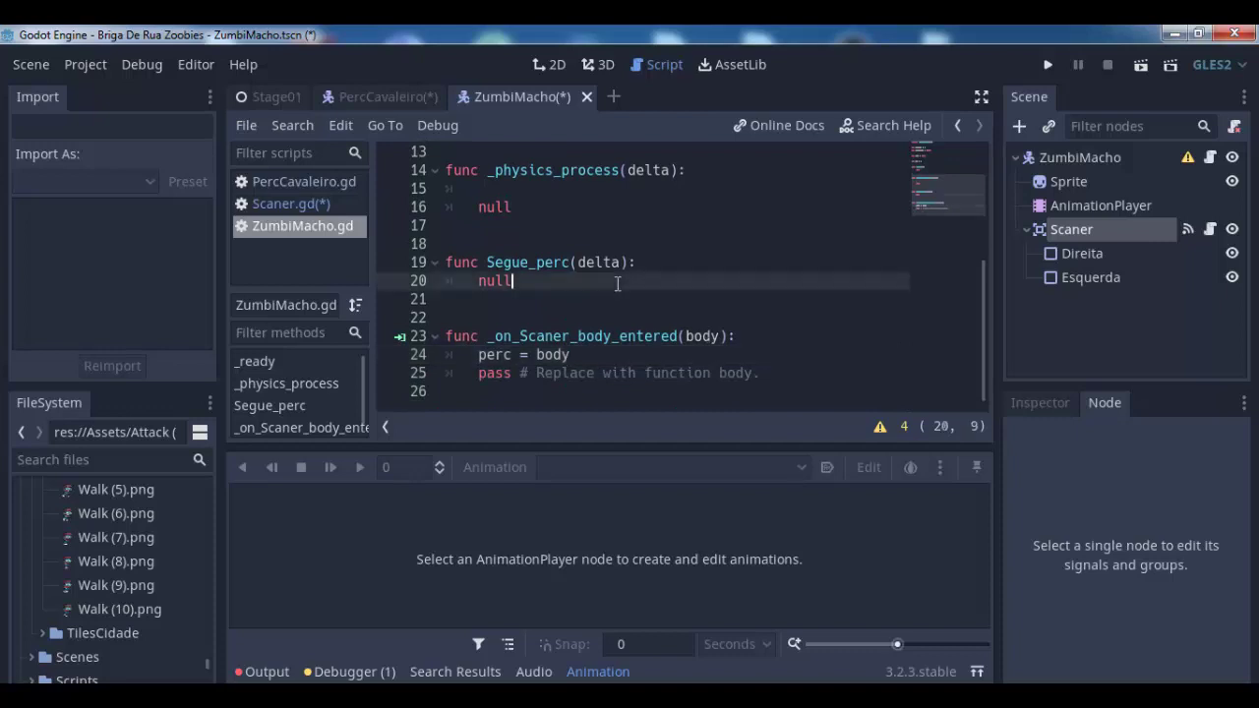
key("BackSpace")
key("BackSpace")
key("BackSpace")
key("BackSpace")
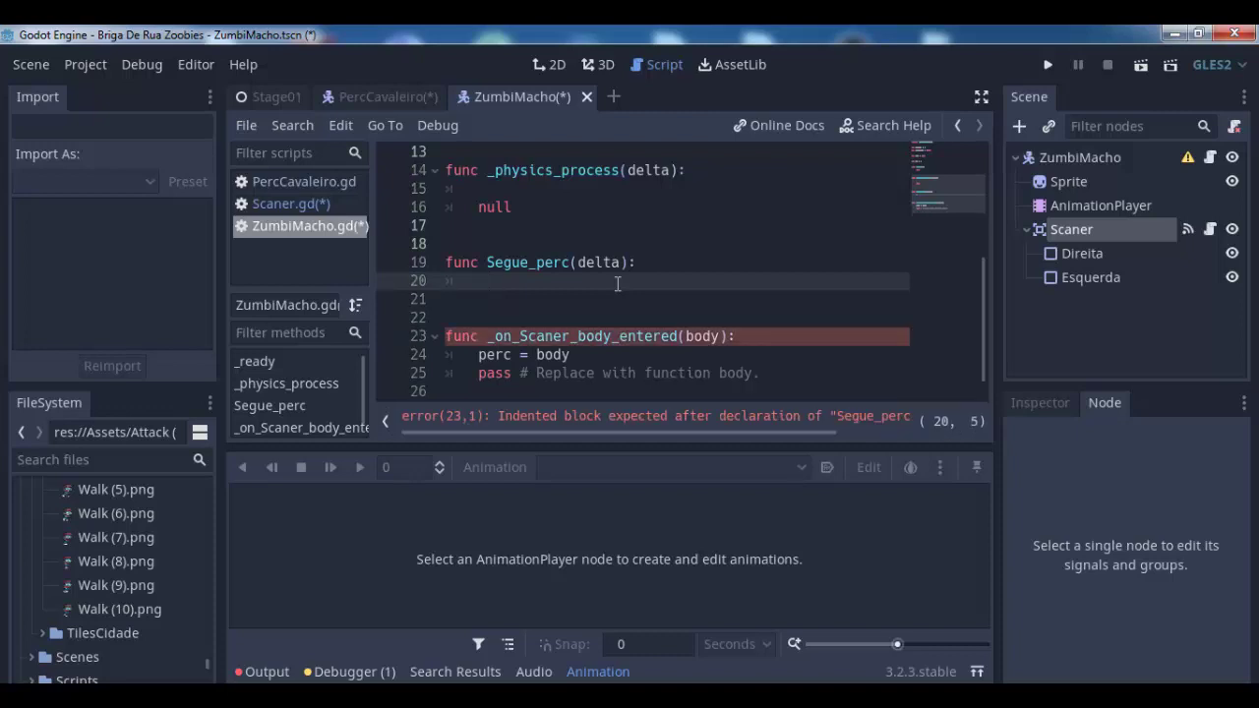
Write 'if perc != null:' and begin a nested 'if' on the next line
type("if")
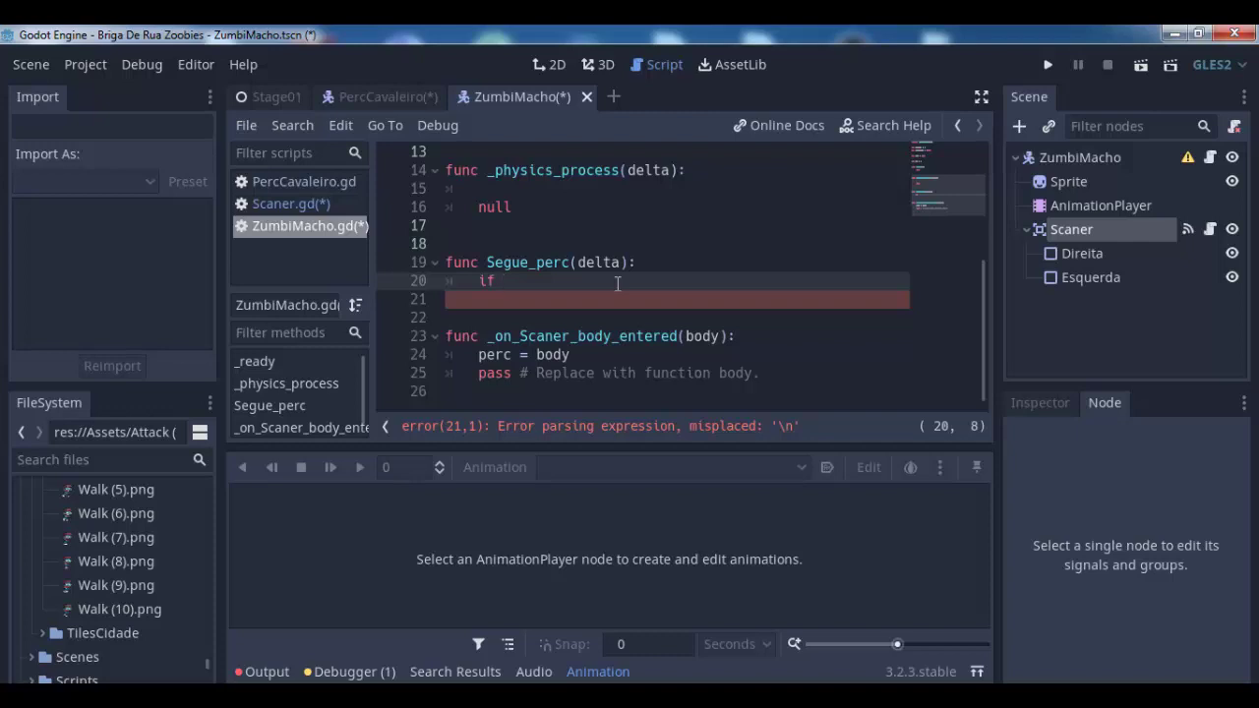
type("pe")
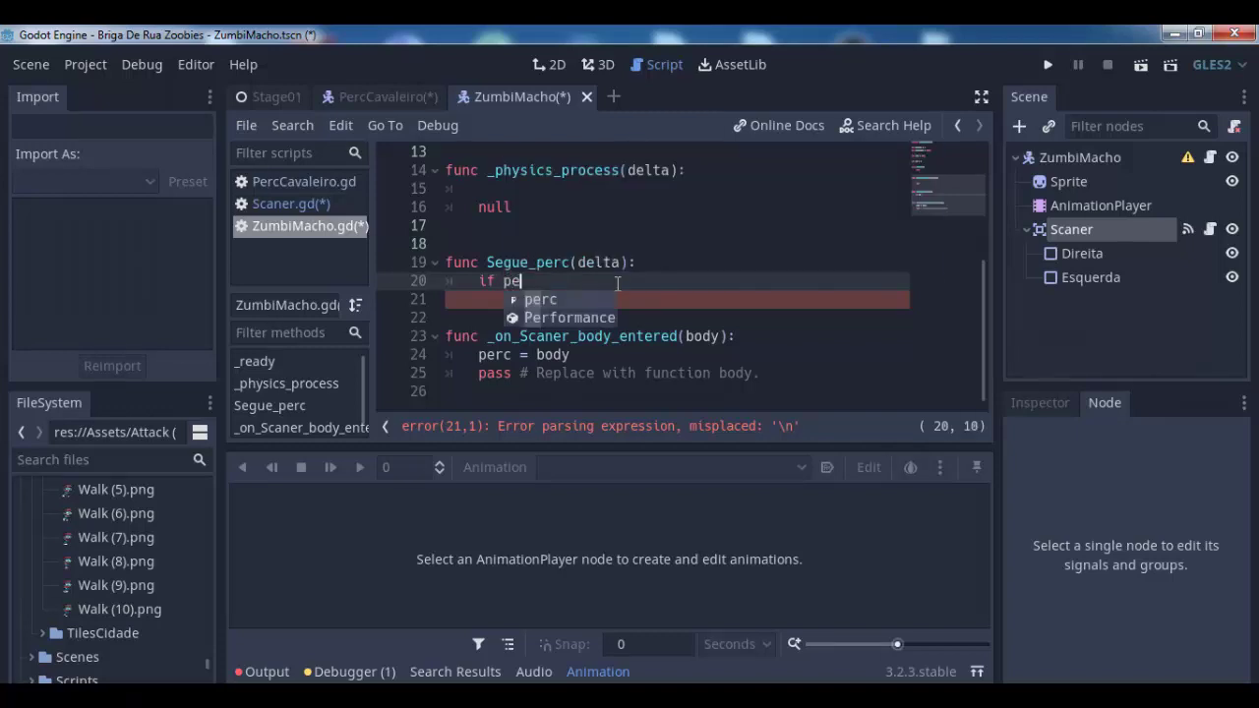
type("rc.")
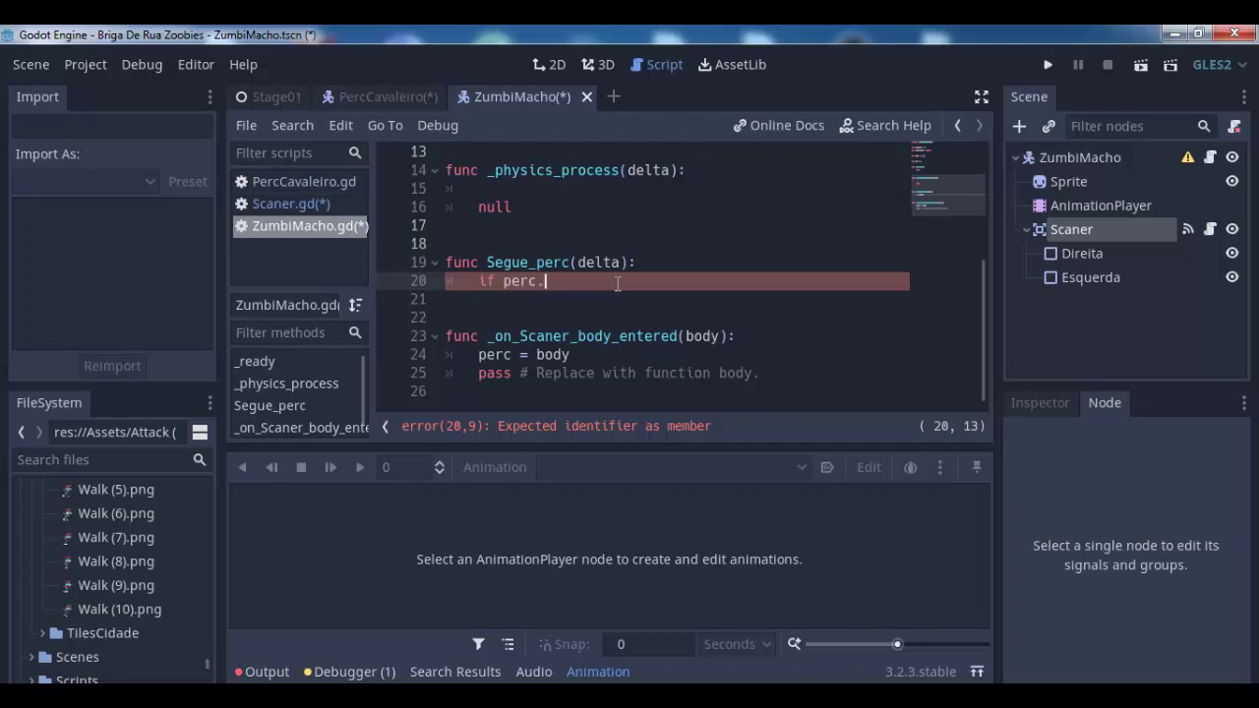
key("BackSpace")
key("BackSpace")
key("BackSpace")
key("BackSpace")
key("BackSpace")
type("pe")
type("rc")
type(" != nul")
type("l:")
key("Return")
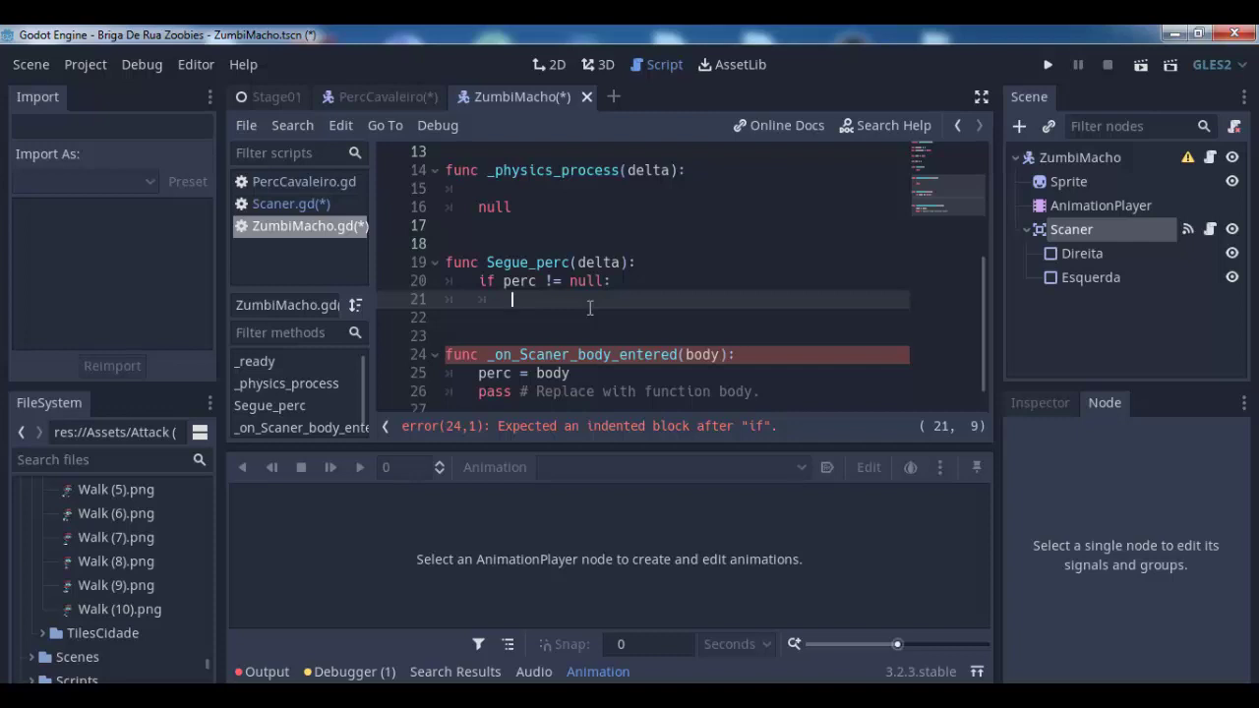
type("i")
type("f")
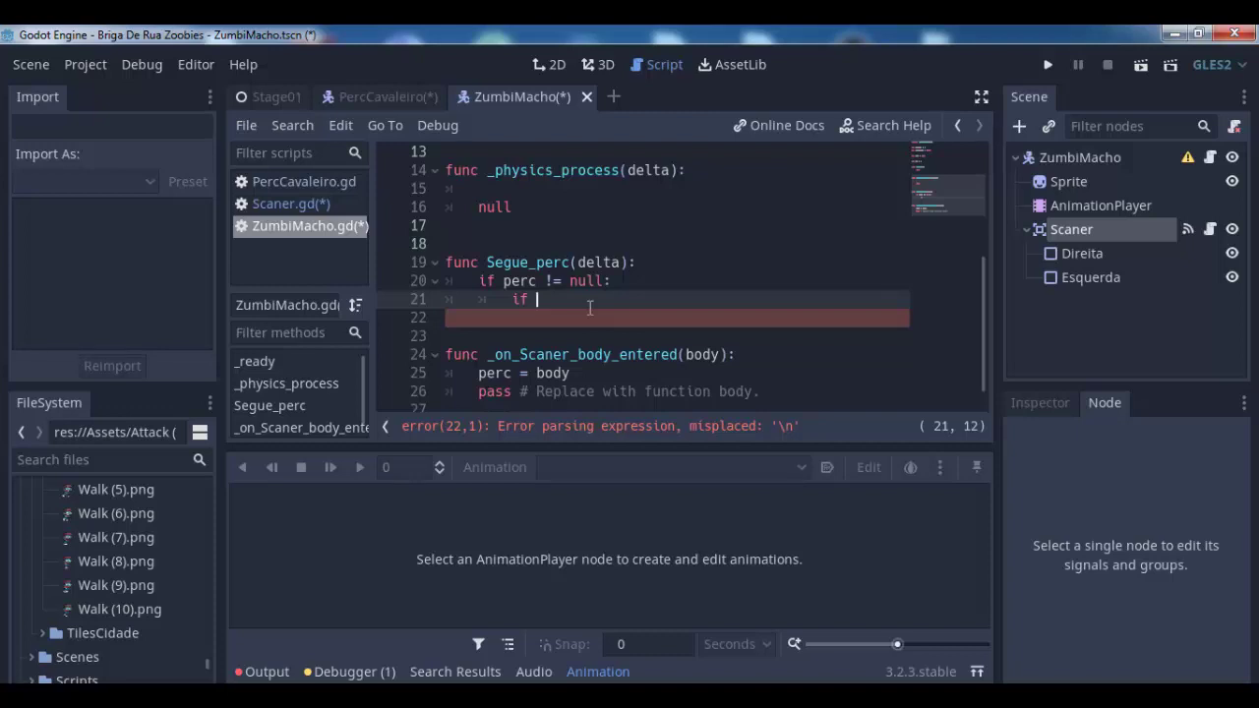
Complete the nested condition as 'if EmCombate == false:'
type("ata")
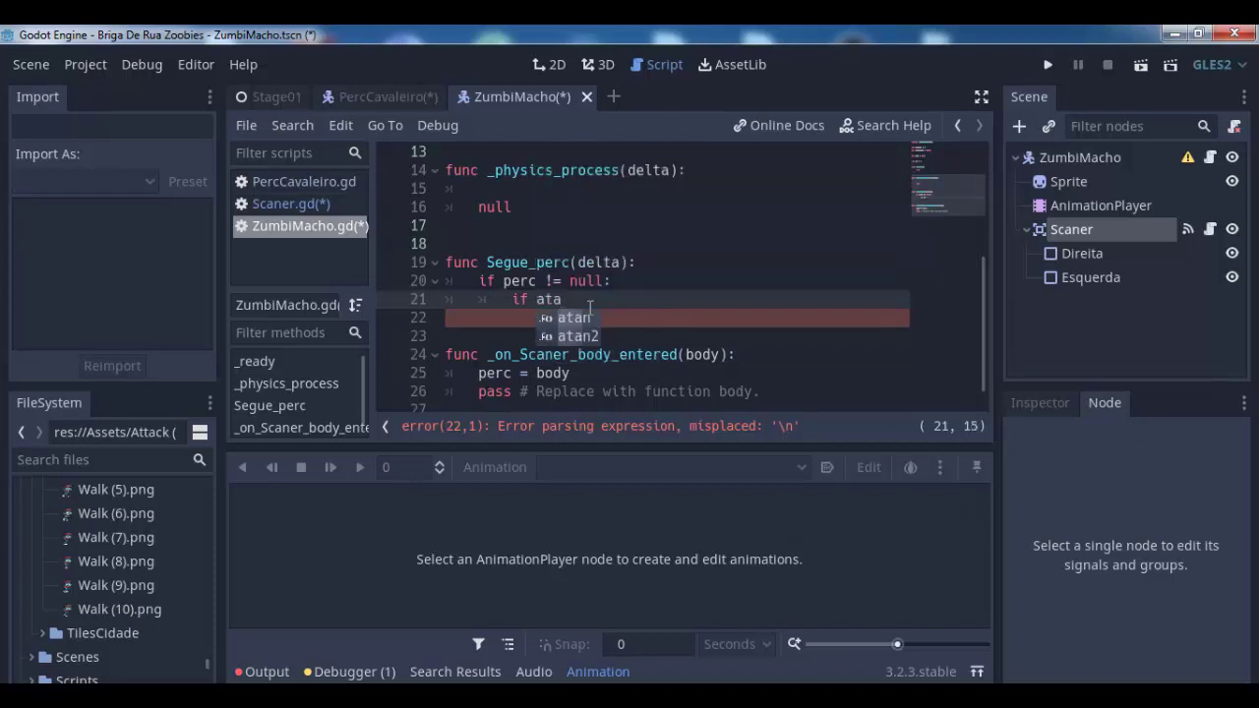
key("BackSpace")
key("BackSpace")
type("a")
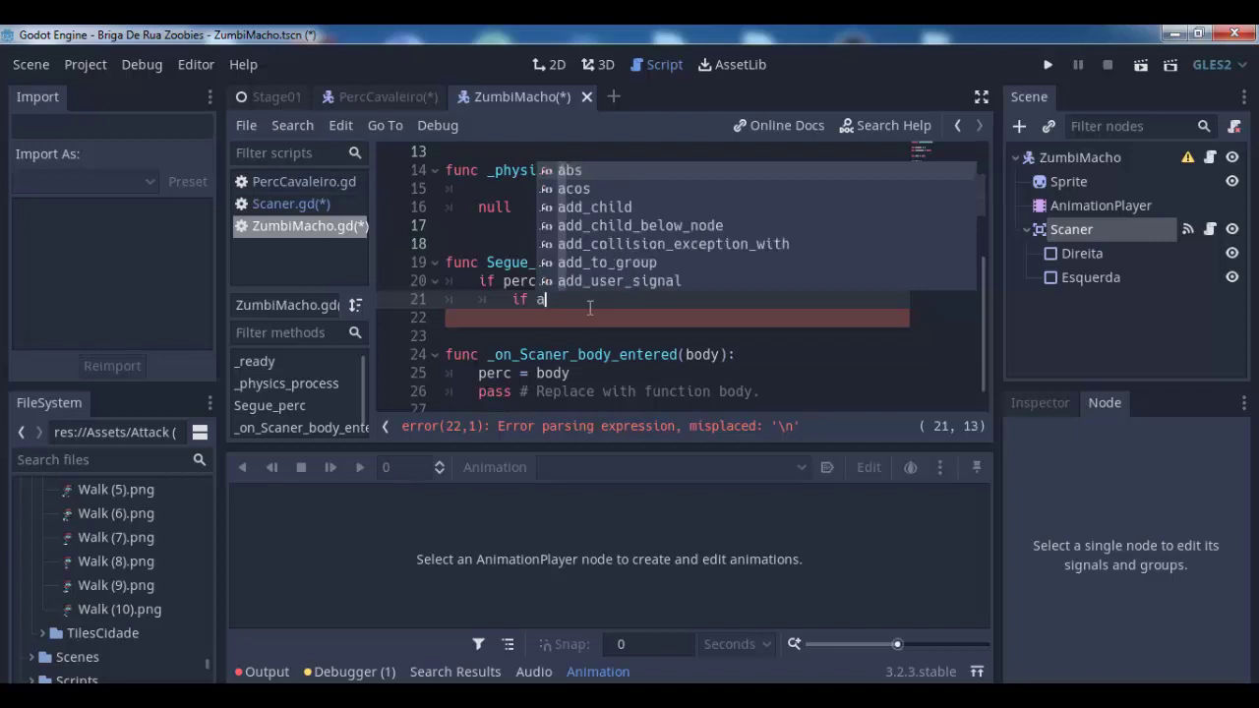
type("t")
key("BackSpace")
key("BackSpace")
type("em")
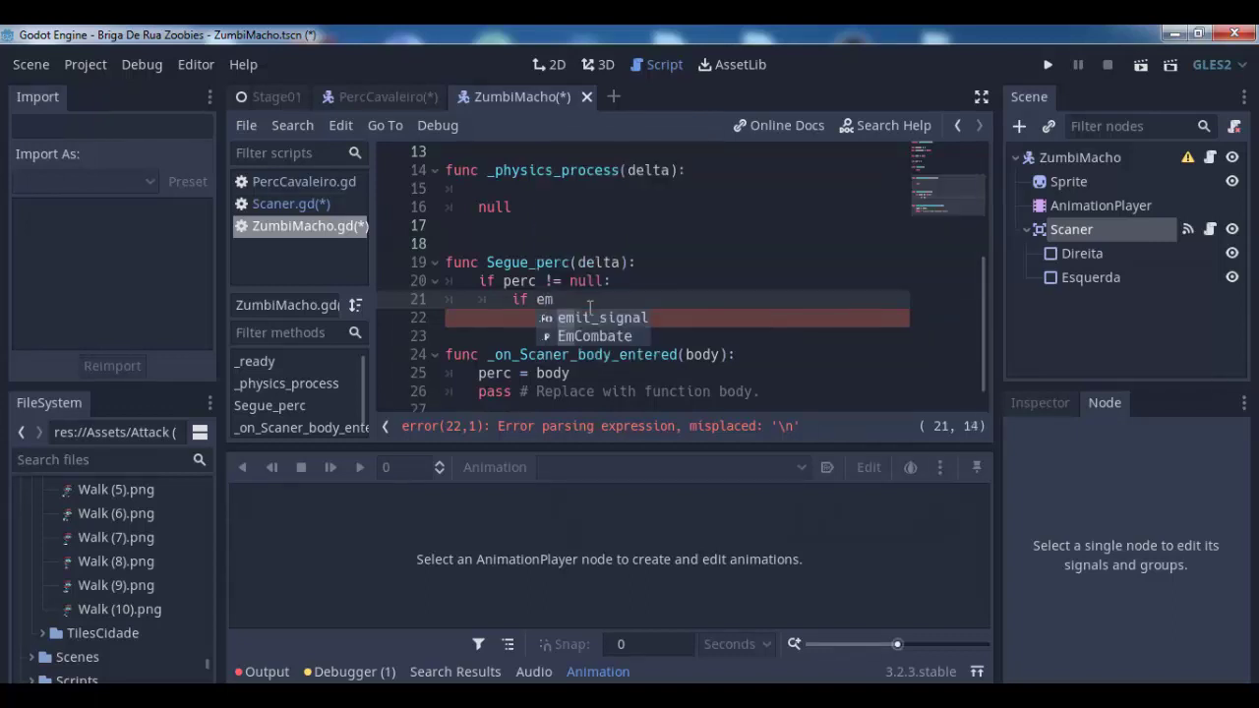
key("Down")
key("Return")
type("== fa")
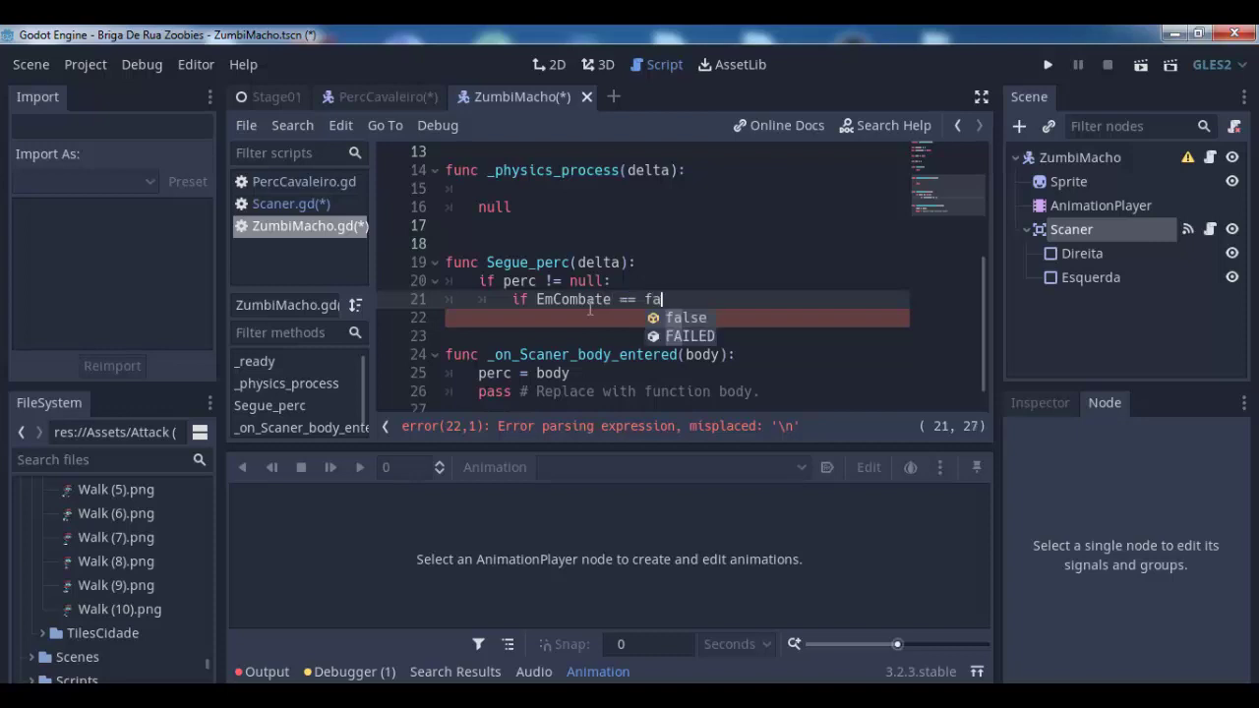
type("lse")
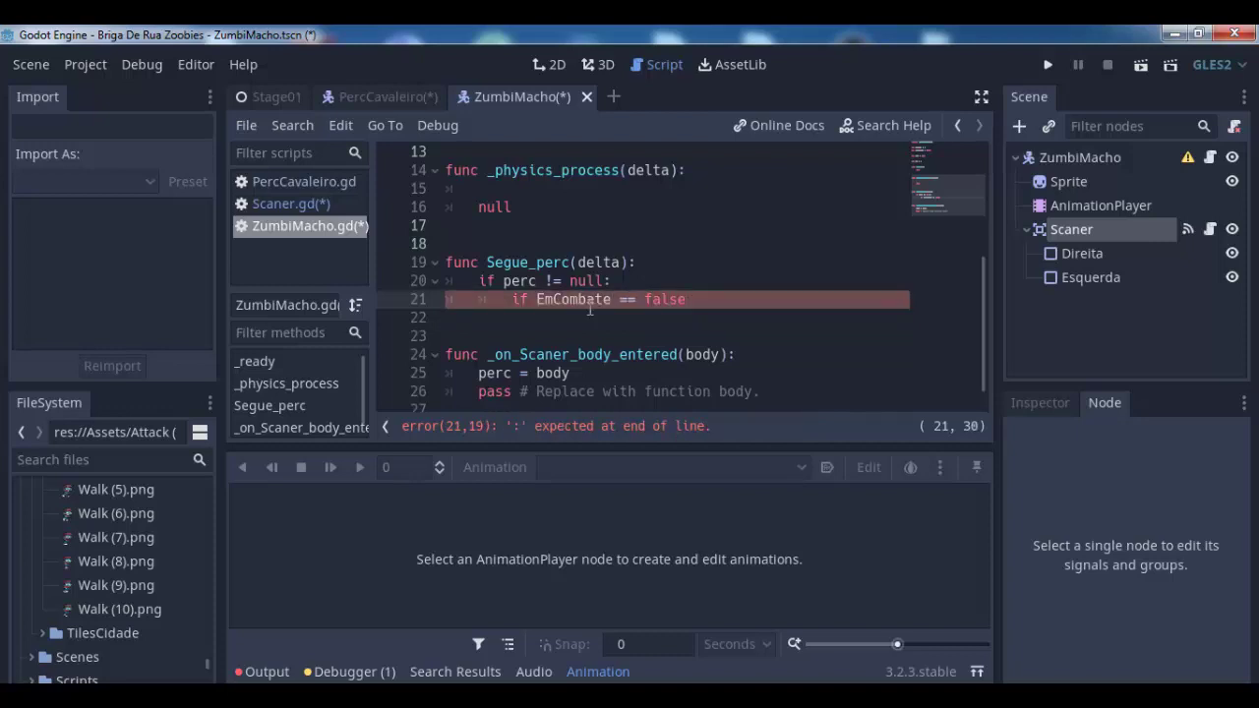
type(":")
Below it, start typing 'if perc.global_position.x > globa'
key("Return")
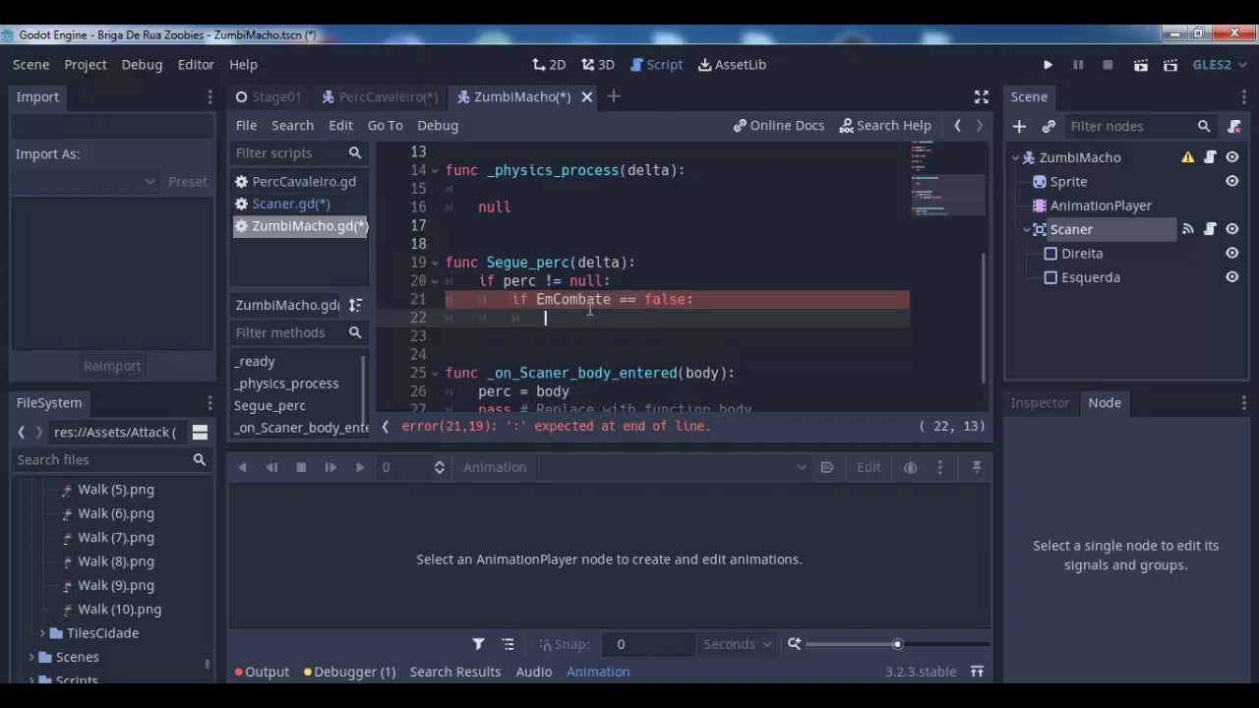
key("Return")
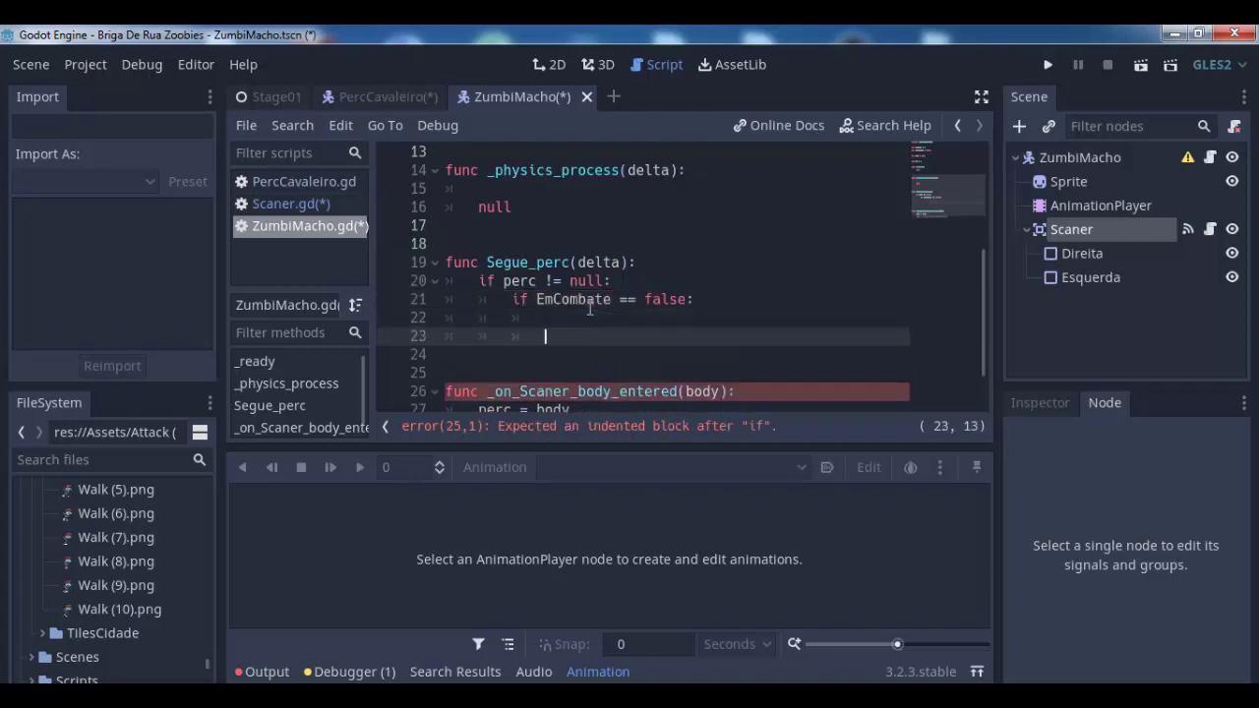
type("if ")
type("perc")
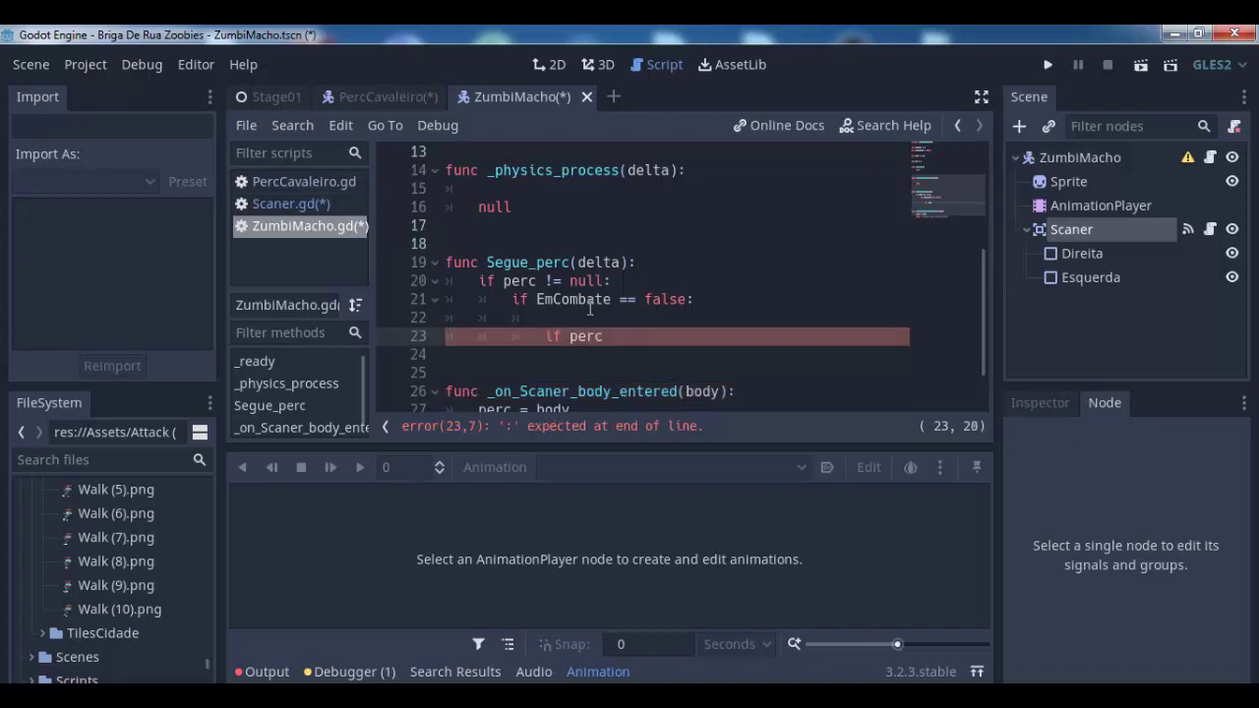
type(".p")
type("os")
key("BackSpace")
key("BackSpace")
type("osition")
key("BackSpace")
key("BackSpace")
key("BackSpace")
key("BackSpace")
key("BackSpace")
key("BackSpace")
type("g")
type("lobal")
type("_posi")
type("tion.x ")
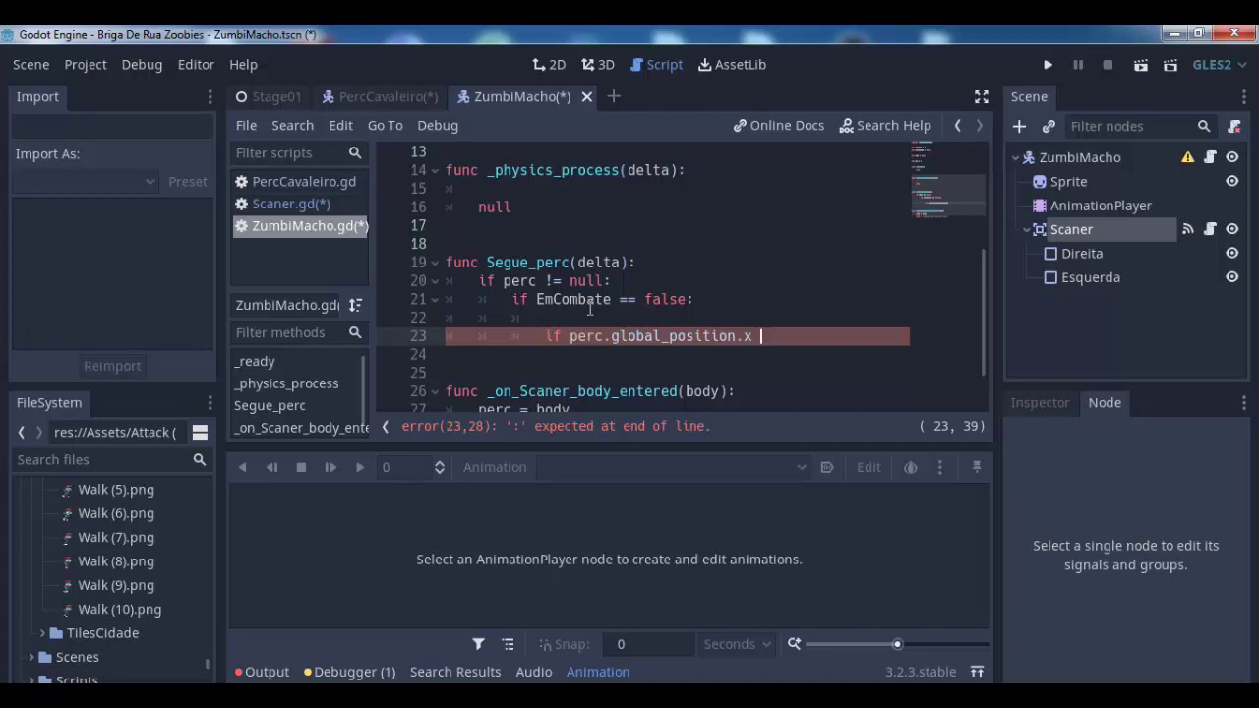
type(">")
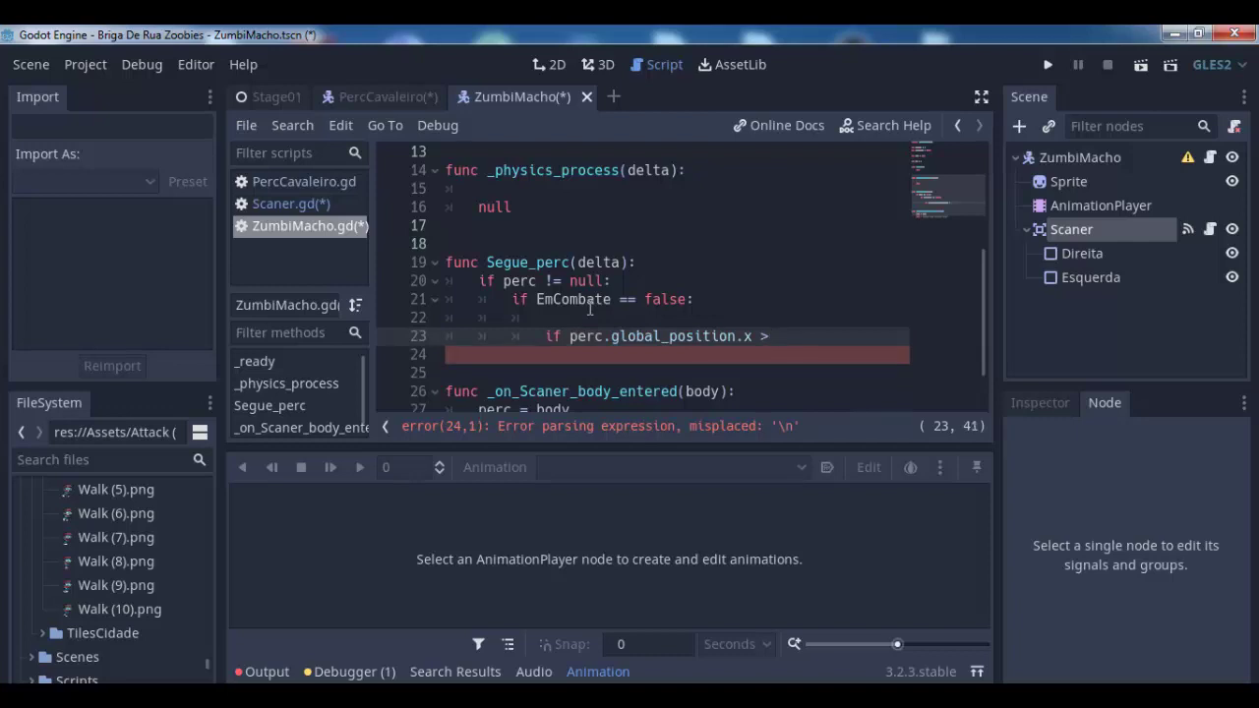
type(" glob")
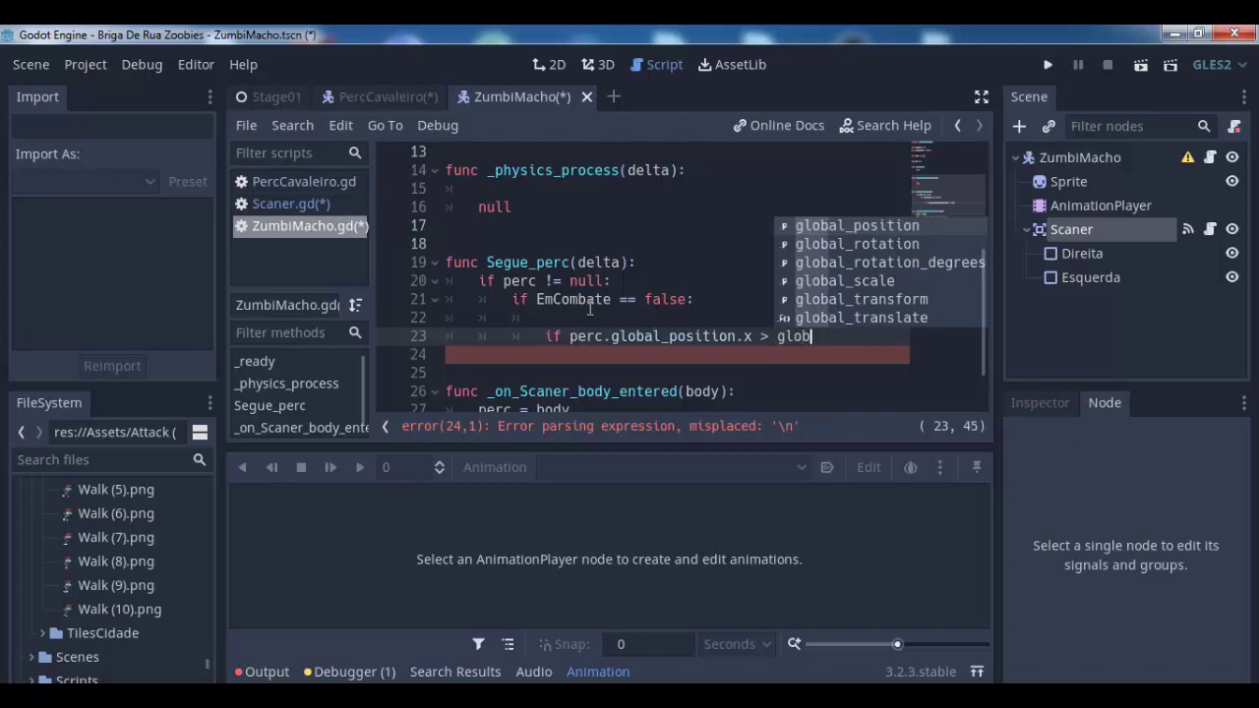
type("a")
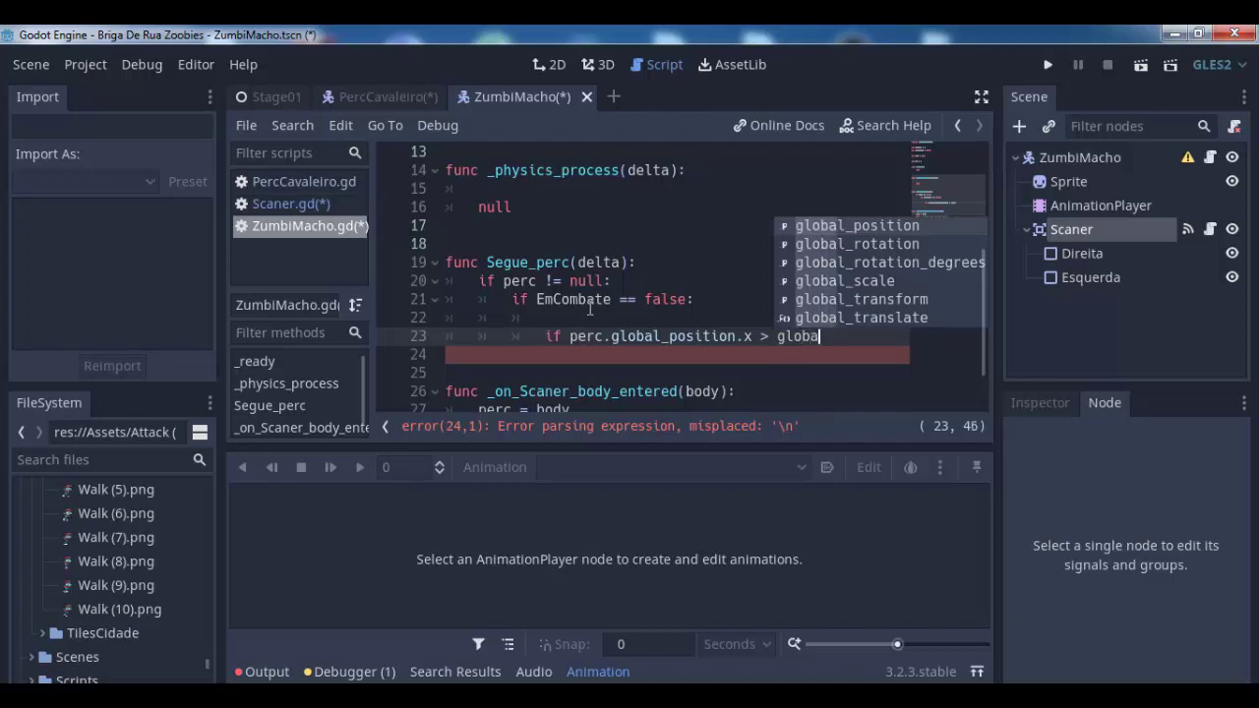
Finish the condition as 'perc.global_position.x > global_position.x:' with an indented line below
key("Return")
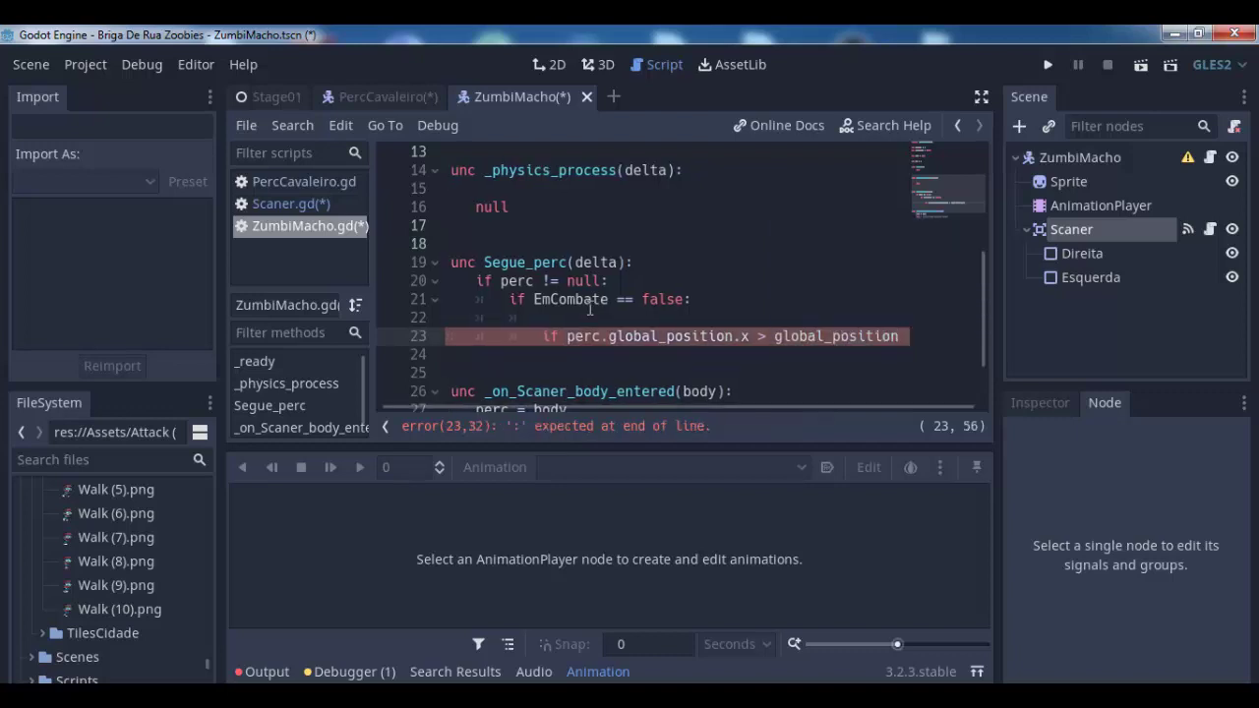
type(".")
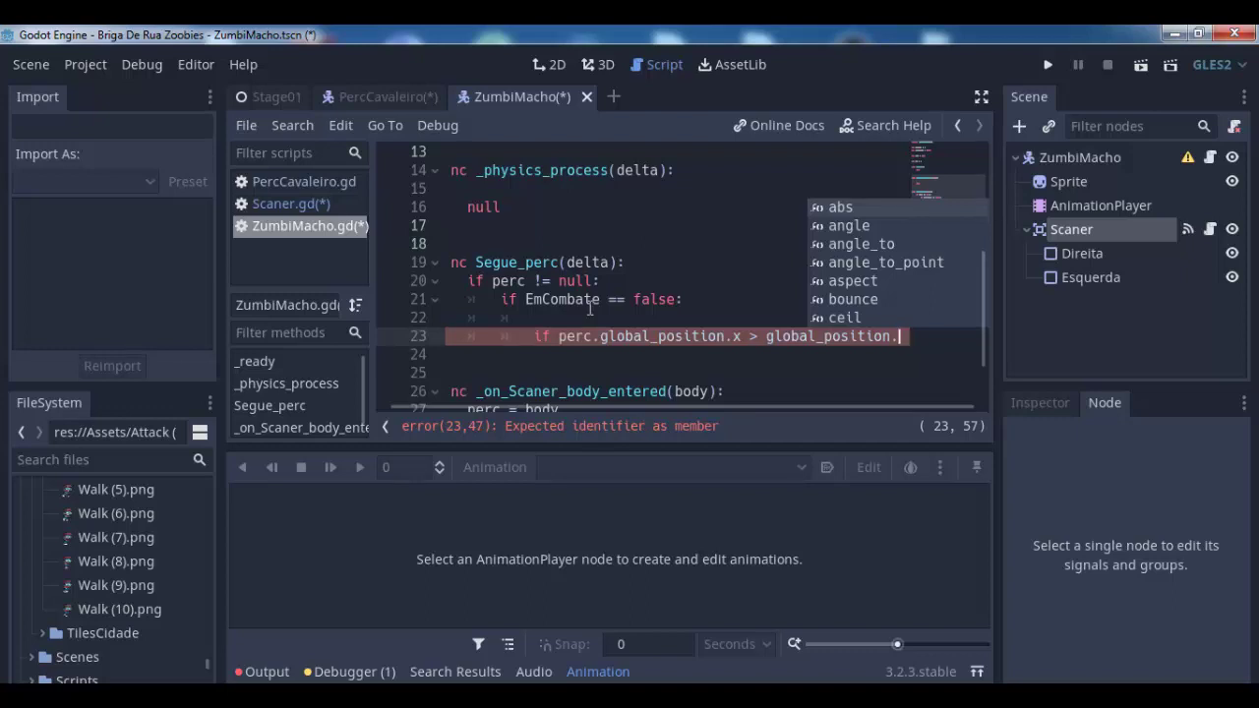
type("x")
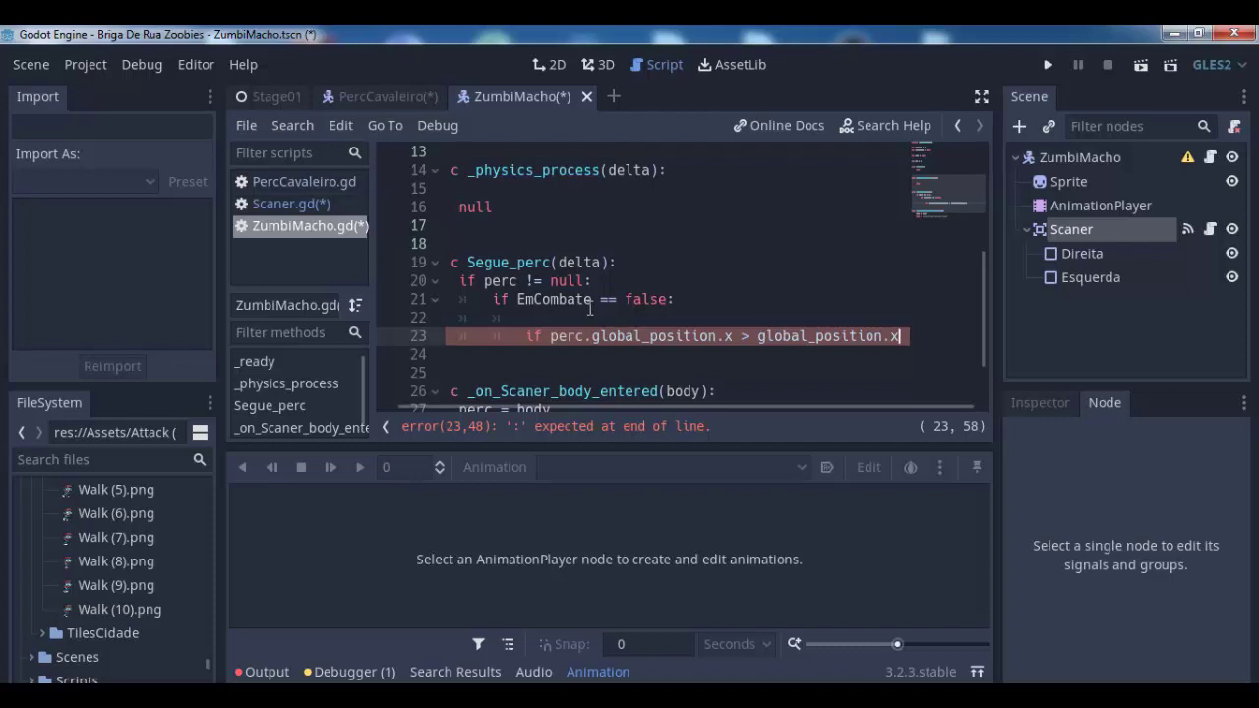
type(":")
key("Return")
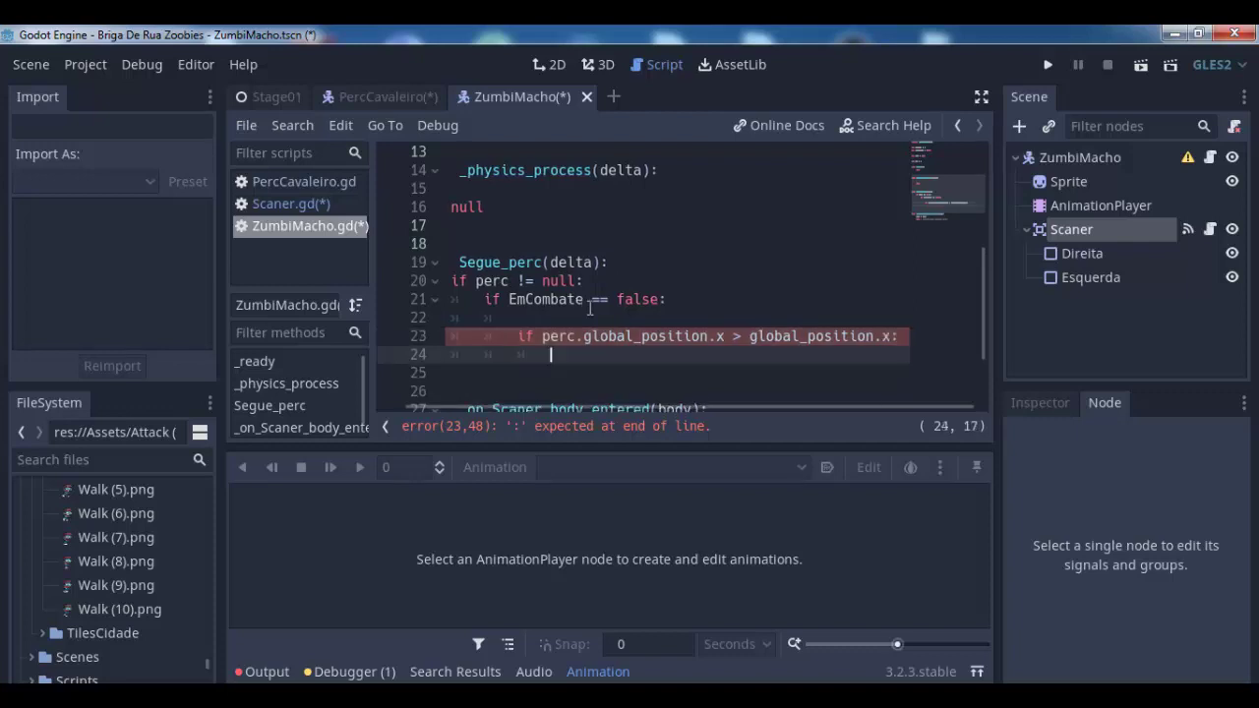
key("BackSpace")
key("Up")
key("End")
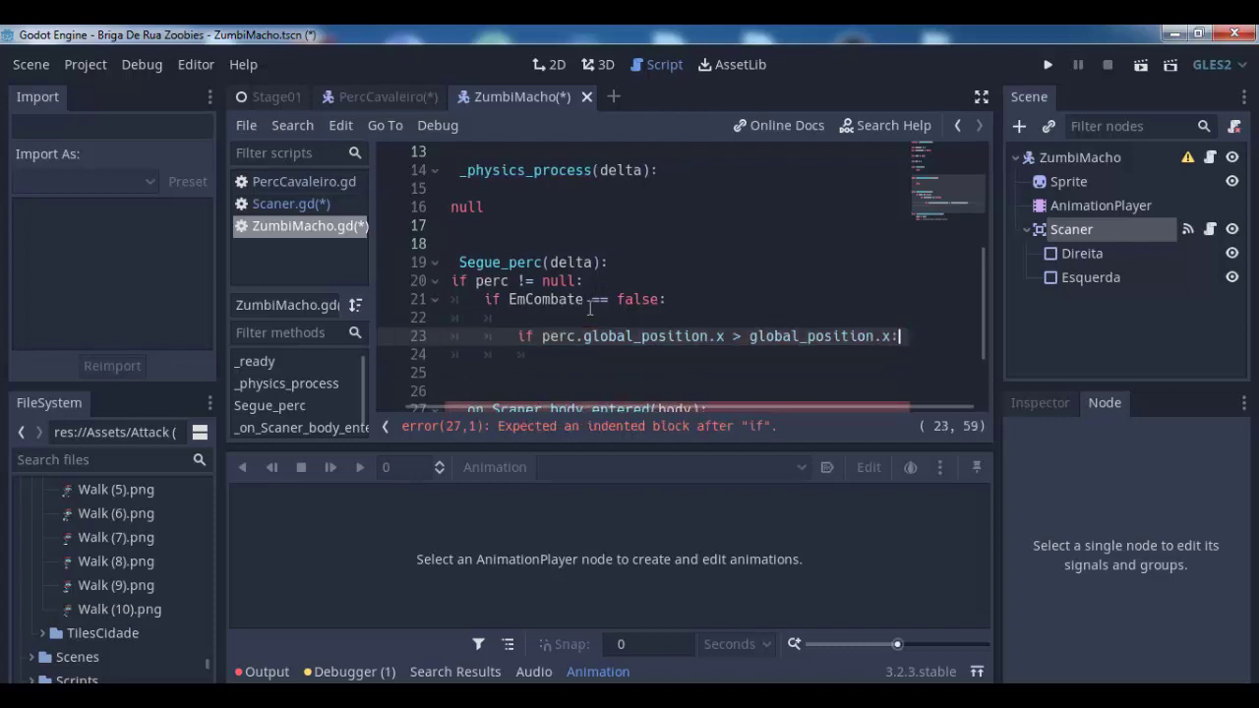
key("Return")
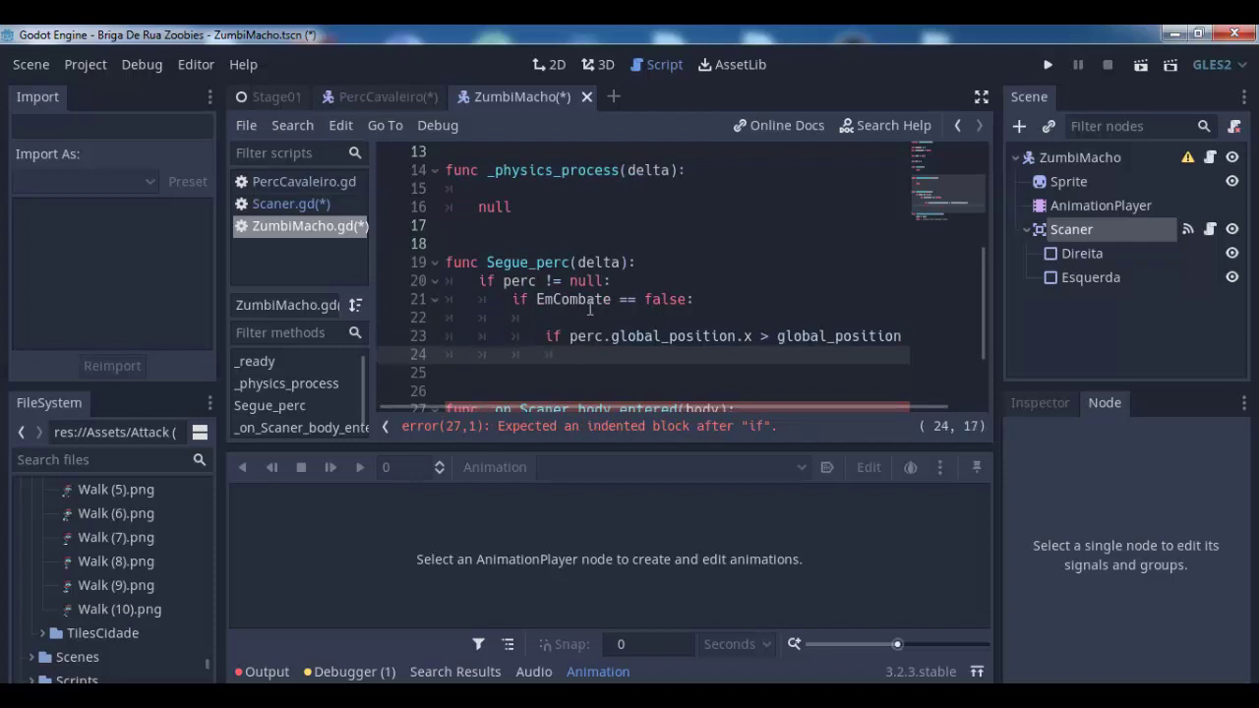
Change the comparison from > to <
left_click(767, 335)
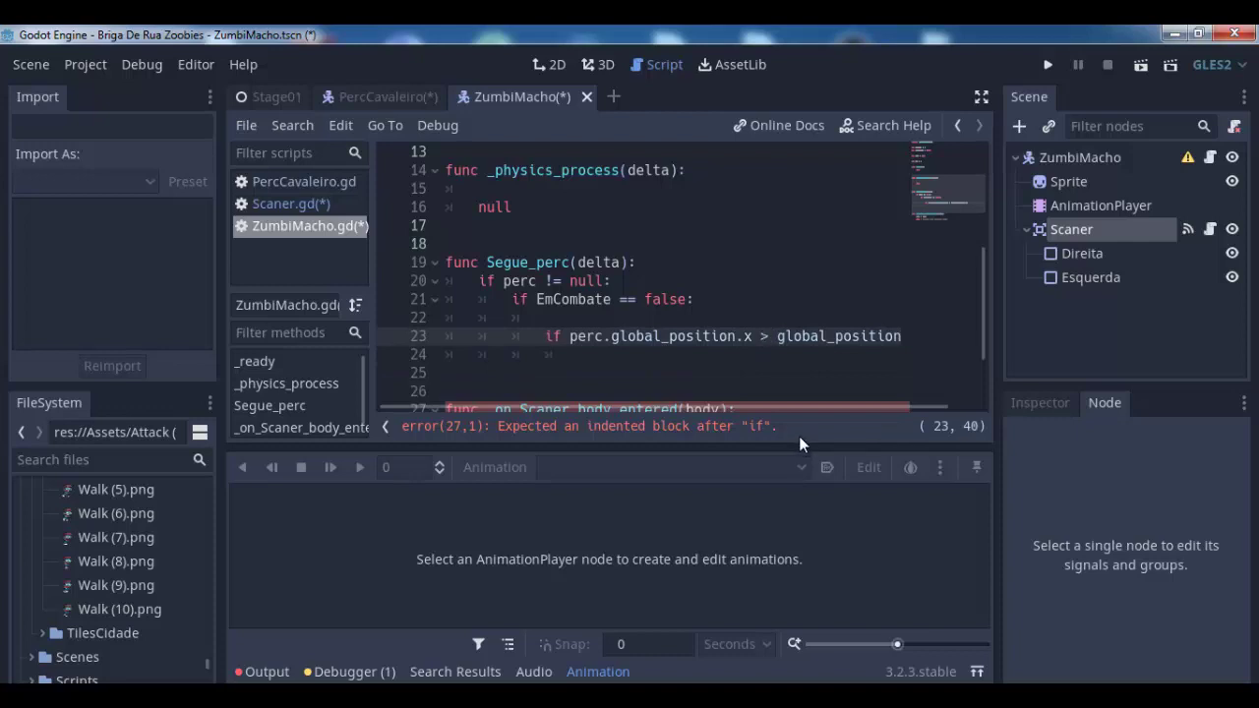
key("BackSpace")
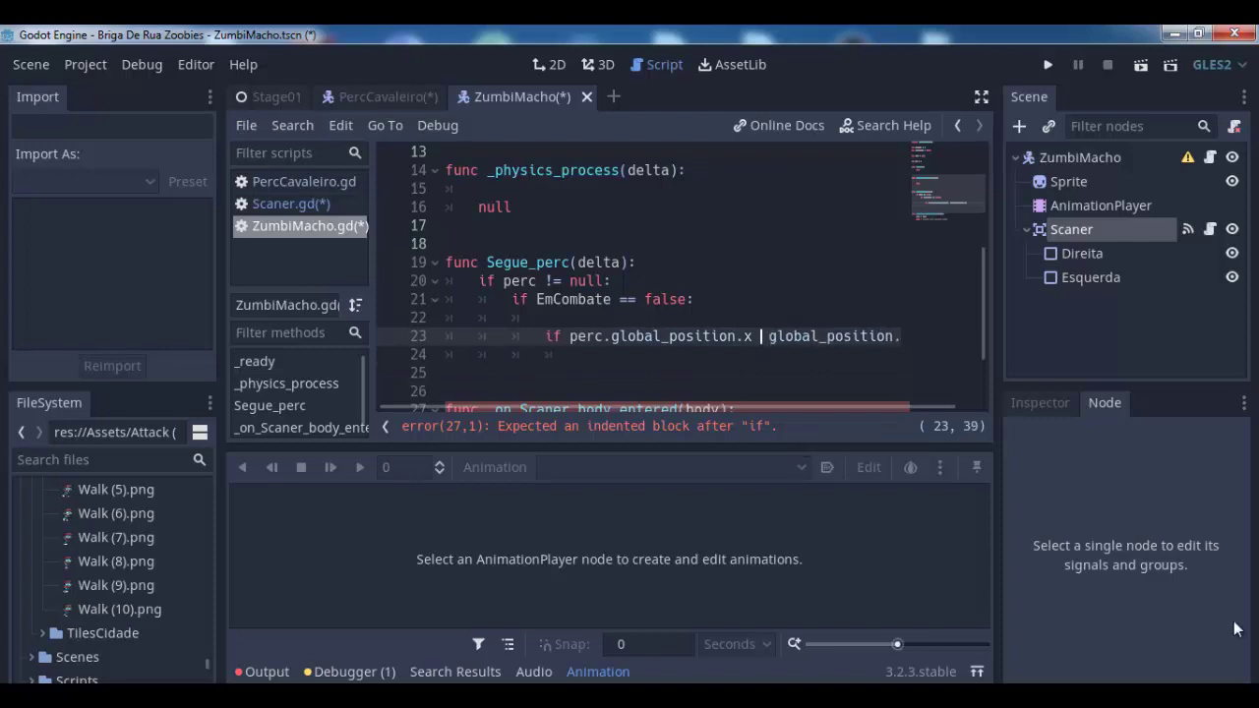
type("<")
key("Down")
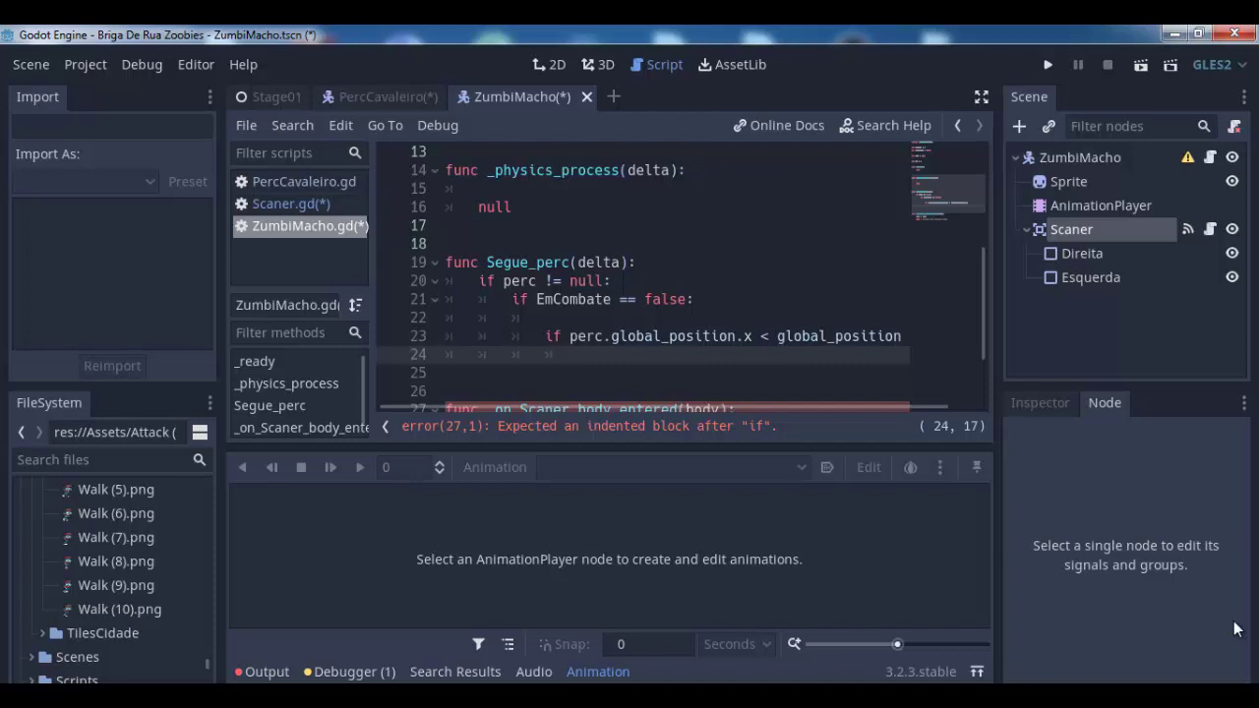
Switch to PercCavaleiro and select the knight's ShapeDireita collision shape
left_click(390, 97)
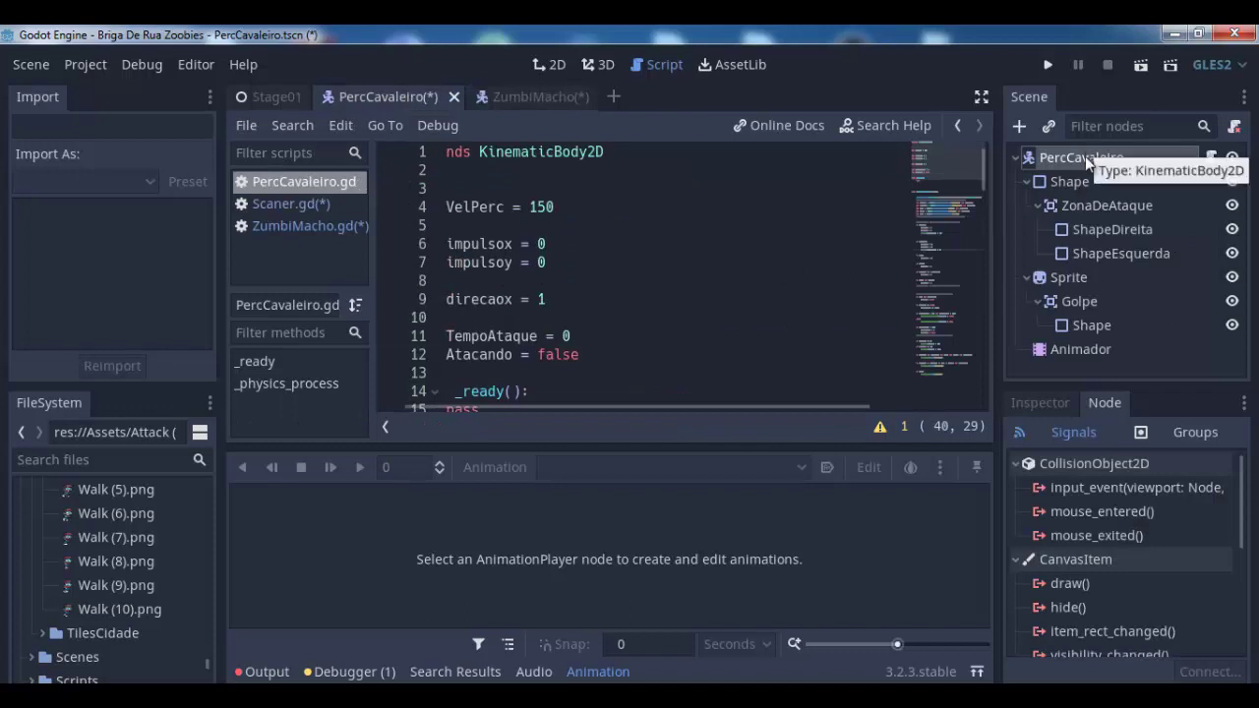
left_click(1092, 230)
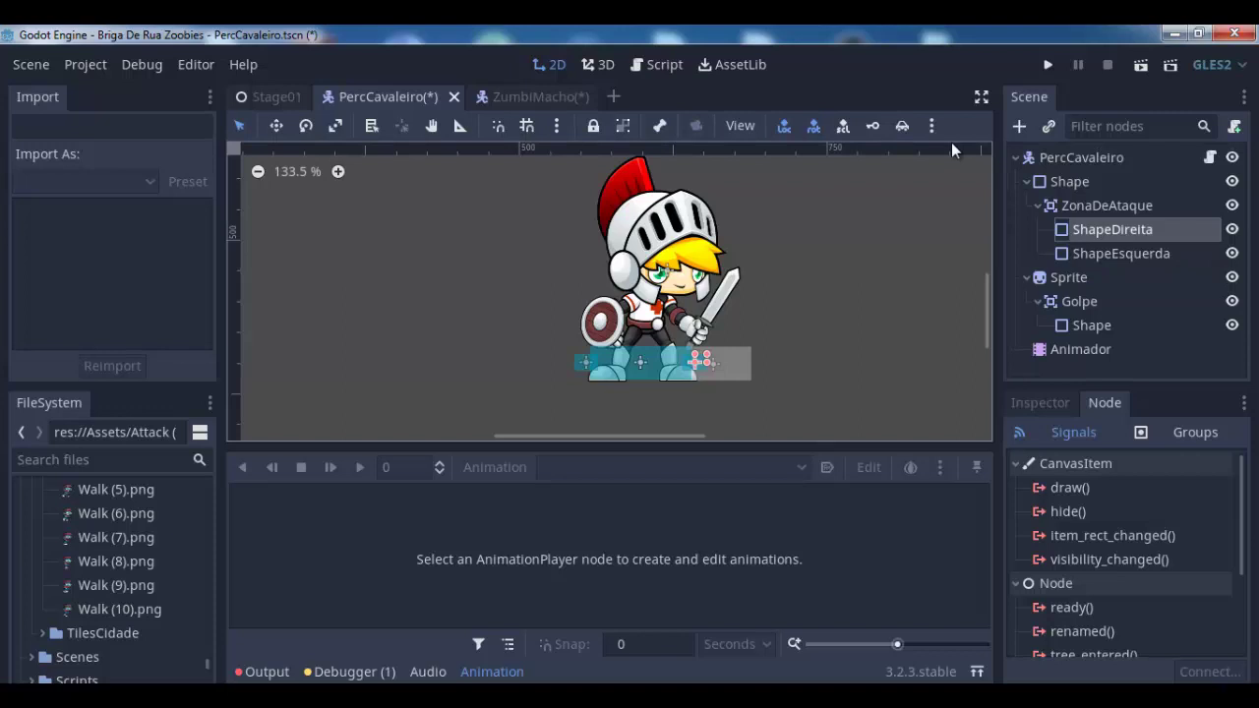
Open the ZumbiMacho script and add blank lines below 'if perc != null:' in Segue_perc
left_click(521, 96)
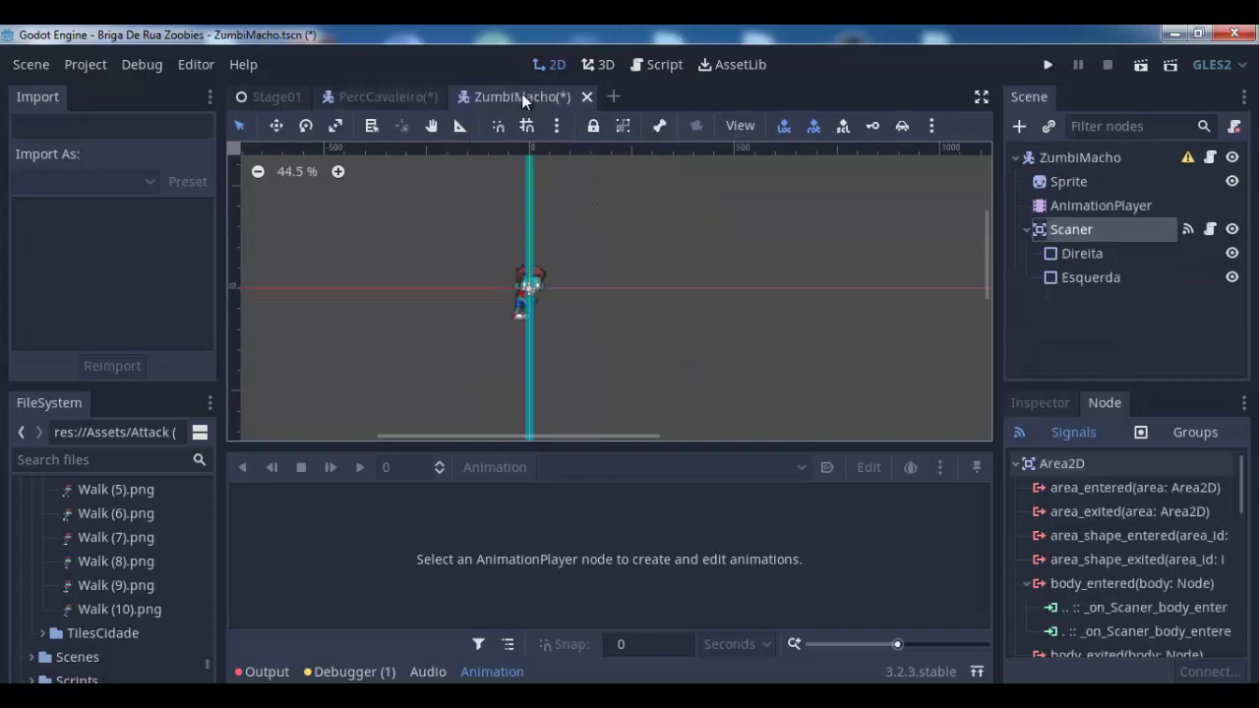
left_click(1209, 157)
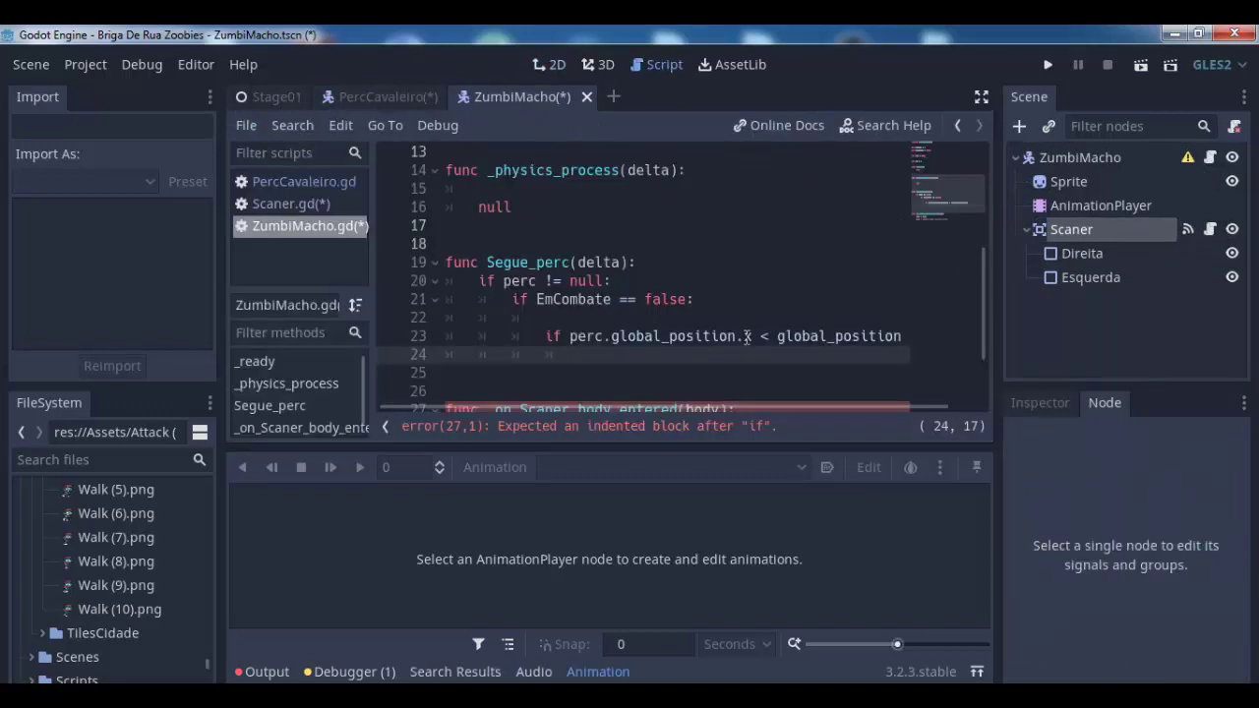
left_click(648, 284)
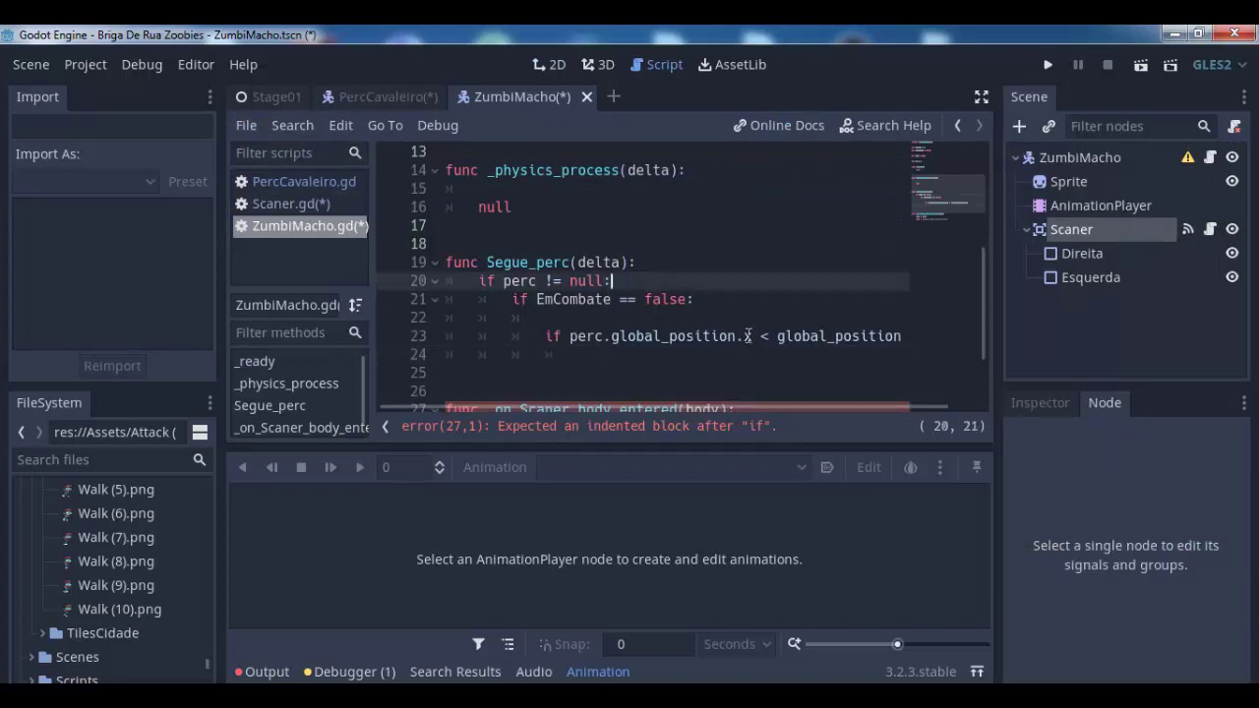
key("Return")
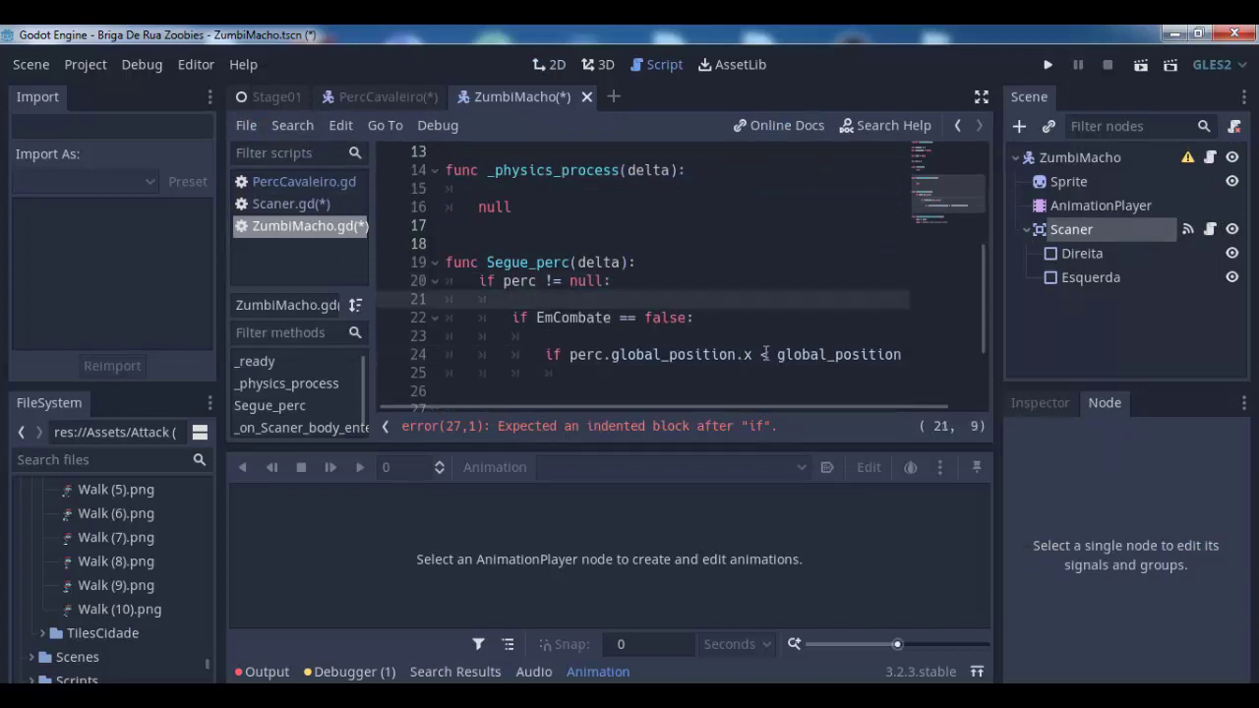
key("Return")
key("Return")
key("Up")
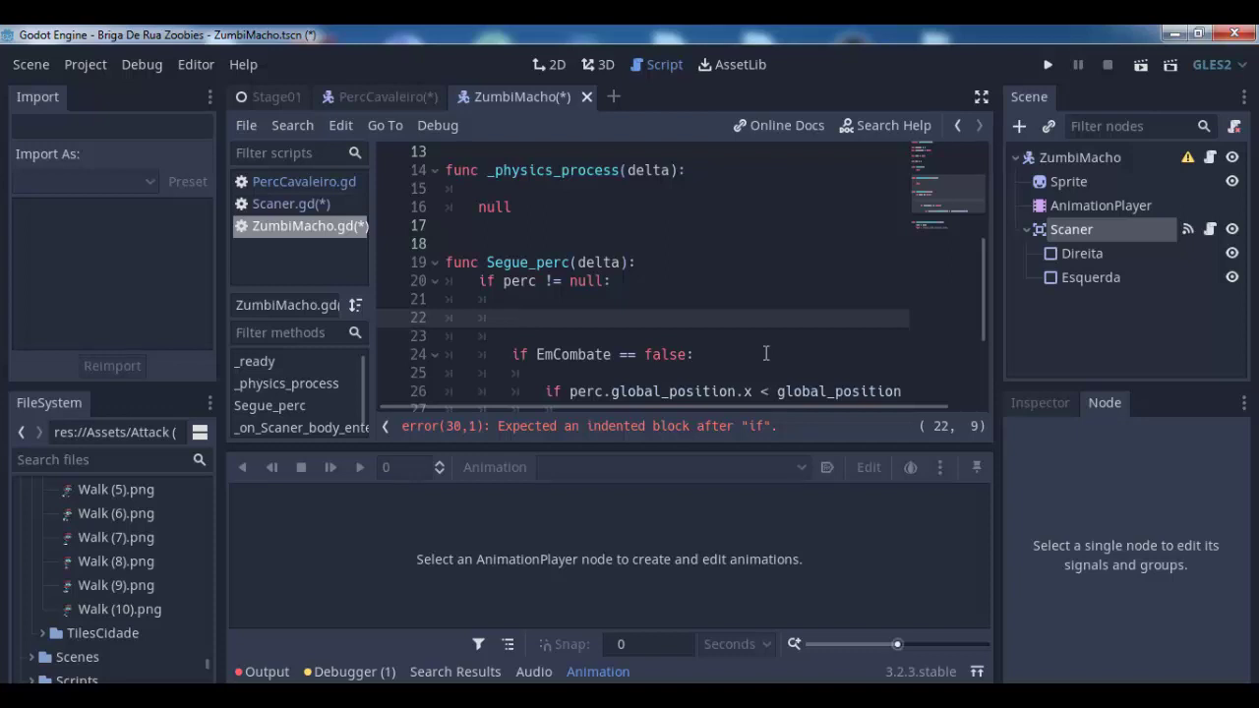
Write 'var PosDireita = perc.get_node()' on the new line, then bring up the PercCavaleiro scene
type("va")
key("BackSpace")
key("BackSpace")
type("var p")
type("os")
key("BackSpace")
key("BackSpace")
key("BackSpace")
type("PosD")
type("ireita ")
type("= pe")
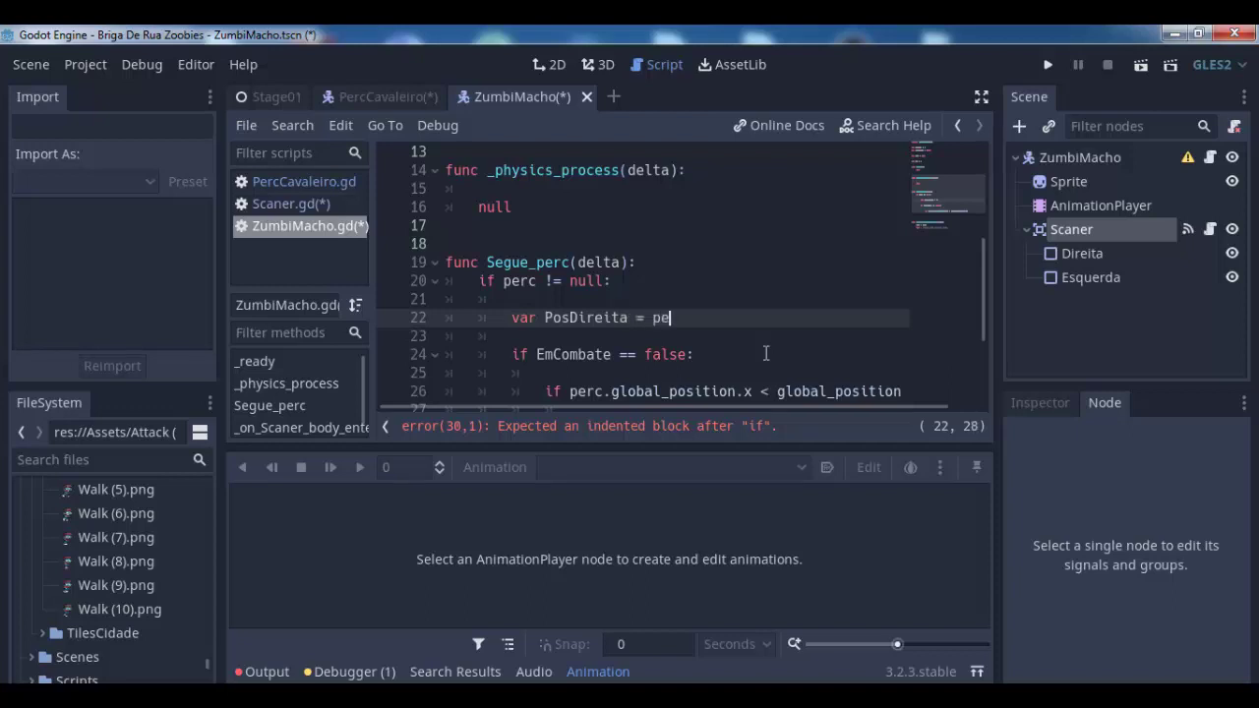
type("rc")
type(".")
type("get")
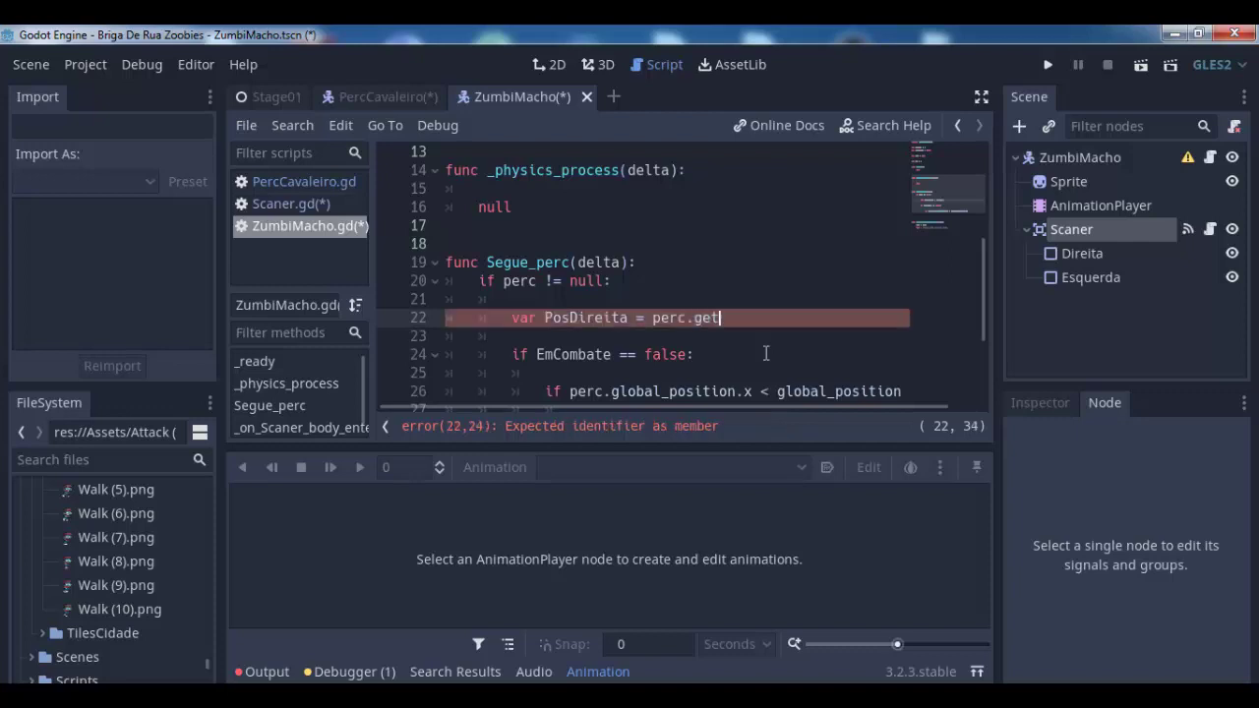
type("_no")
type("de(")
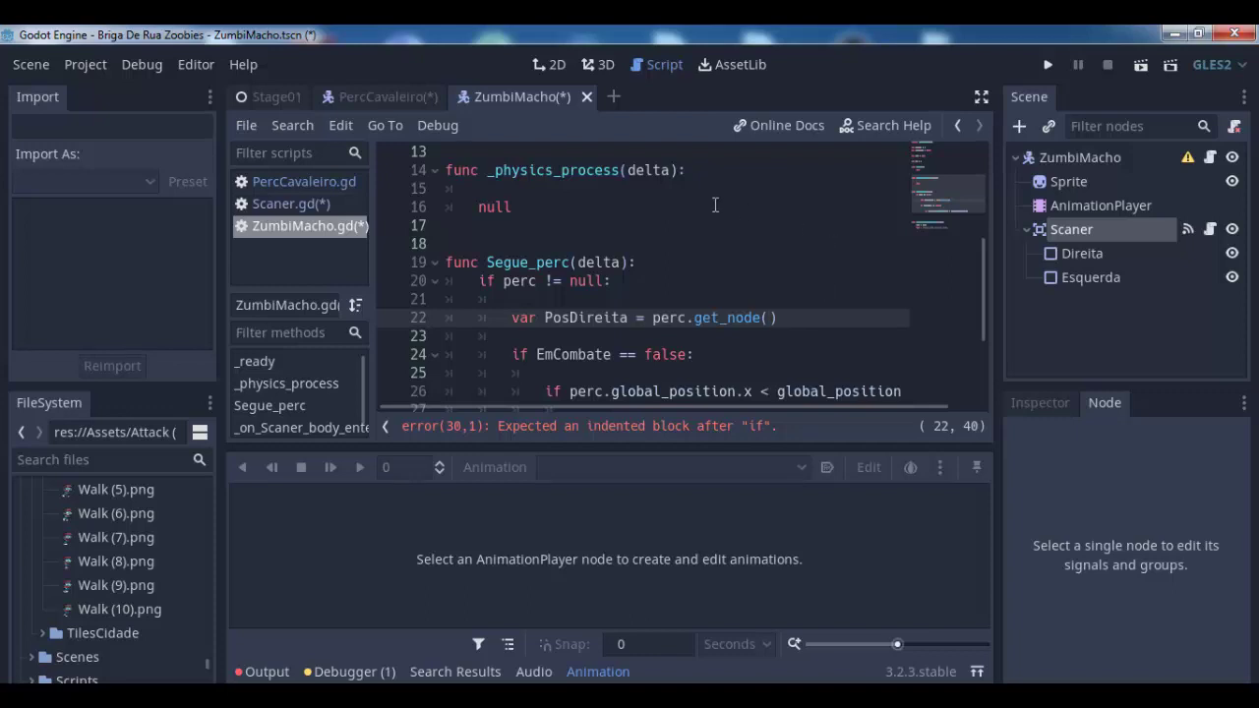
left_click(357, 97)
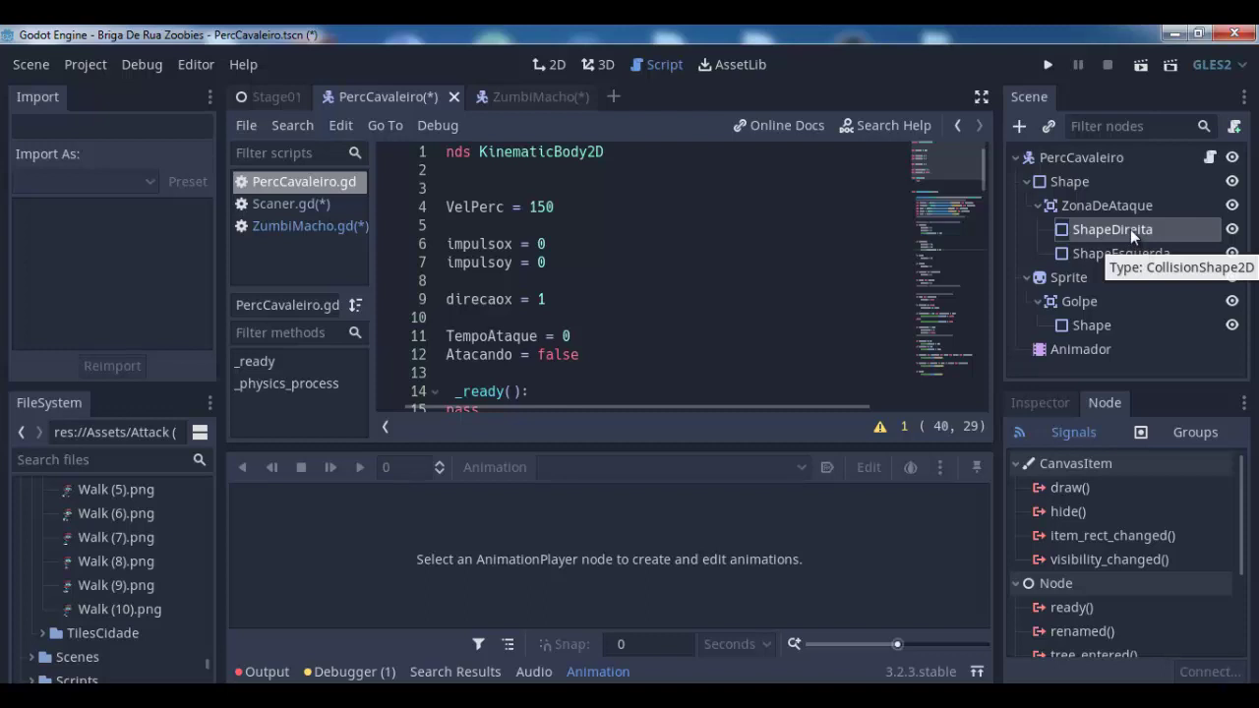
Copy the ShapeDireita node's path in the PercCavaleiro scene and look over the knight's script
right_click(1130, 229)
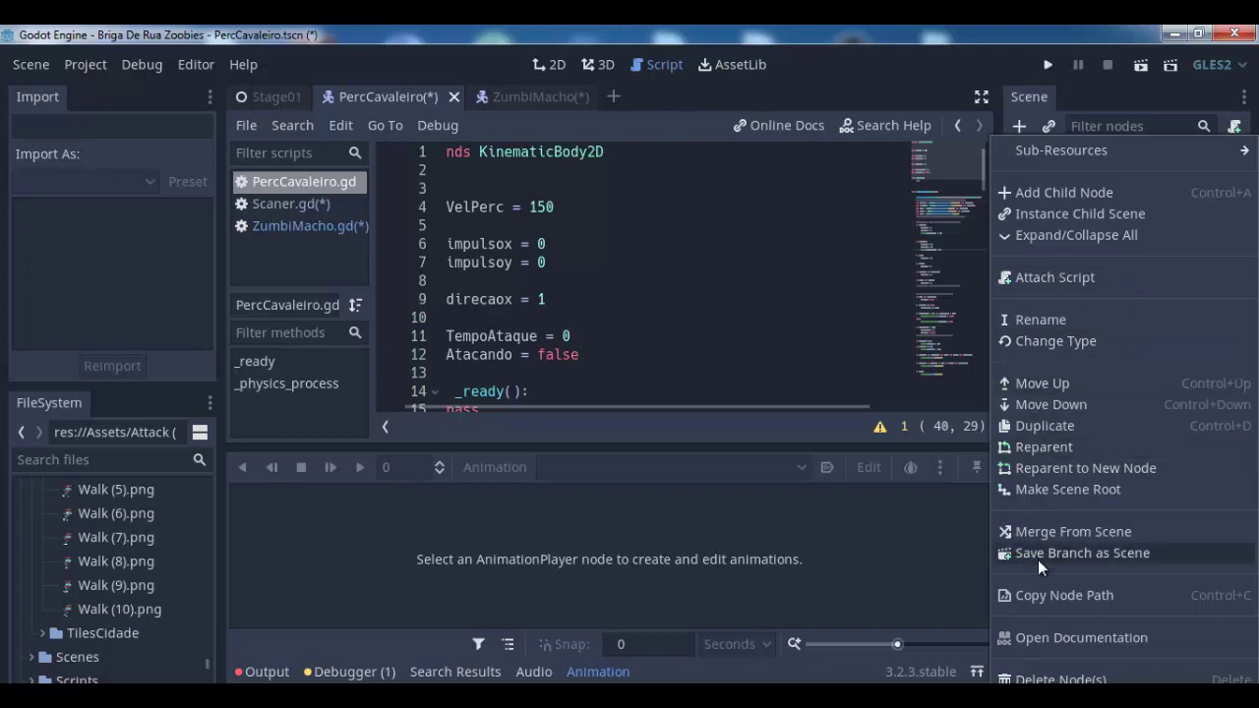
left_click(1047, 592)
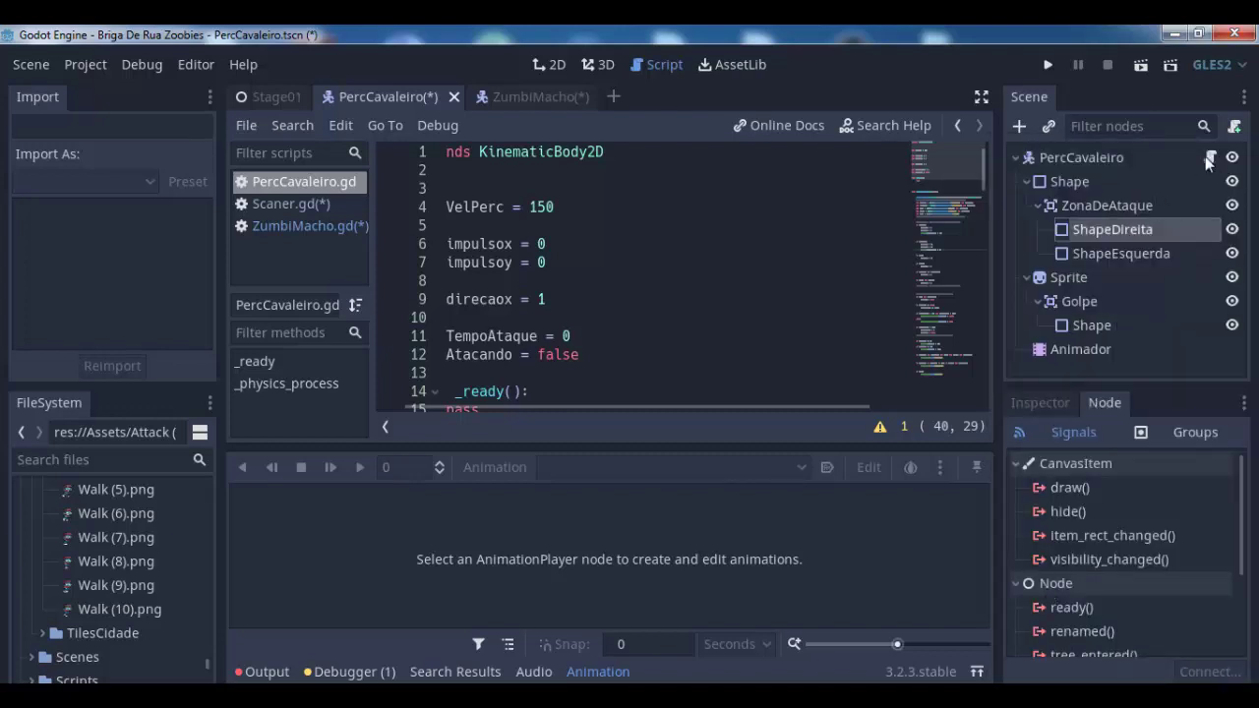
left_click(1207, 158)
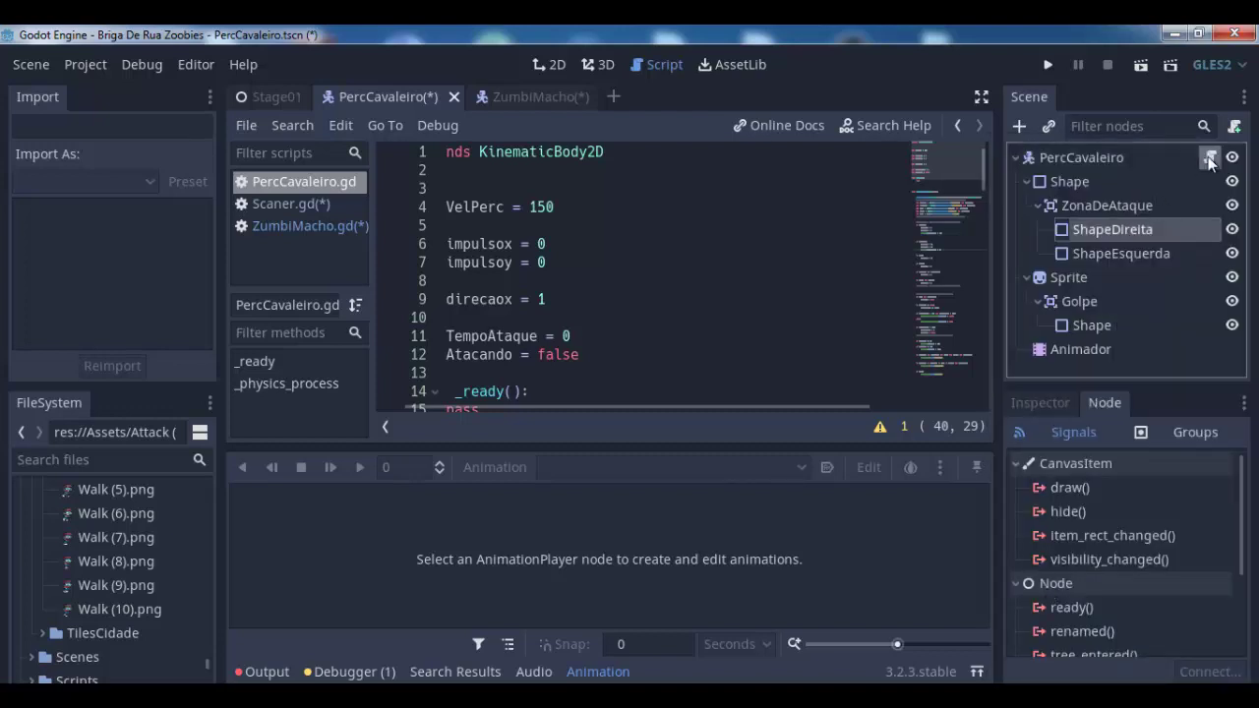
left_click(1149, 229)
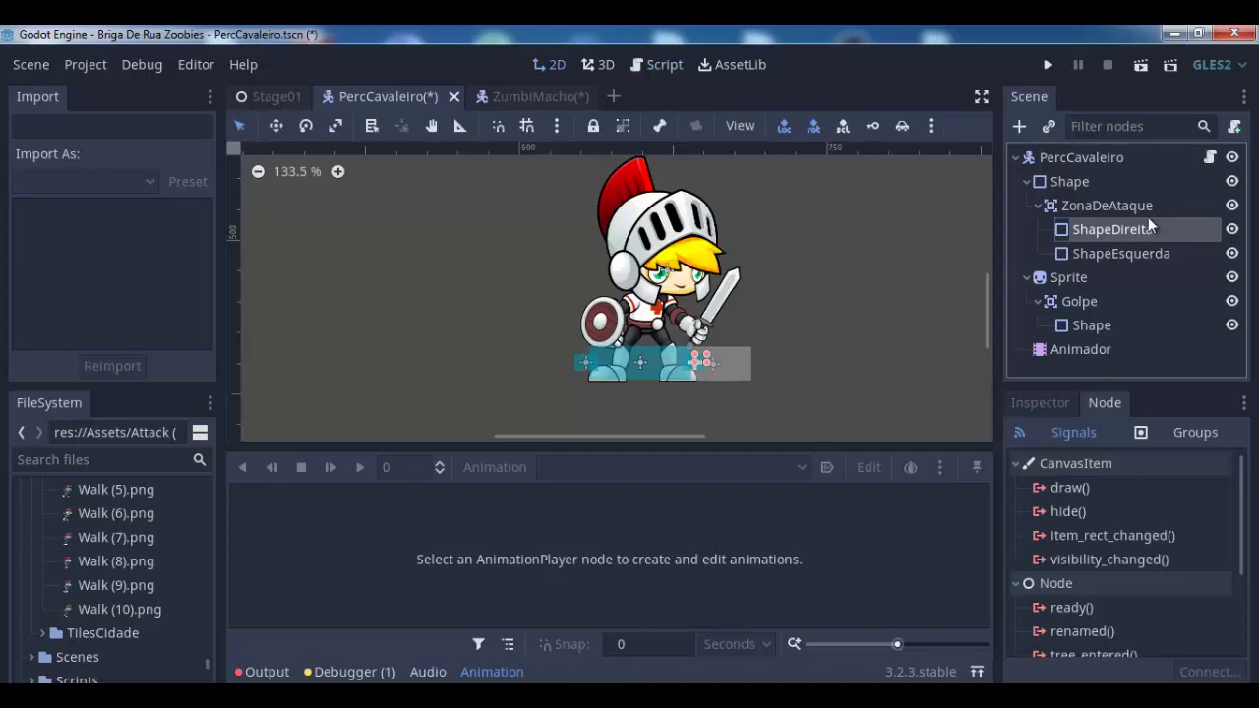
left_click(1209, 157)
scroll(715, 314, "down", 3)
scroll(715, 317, "down", 3)
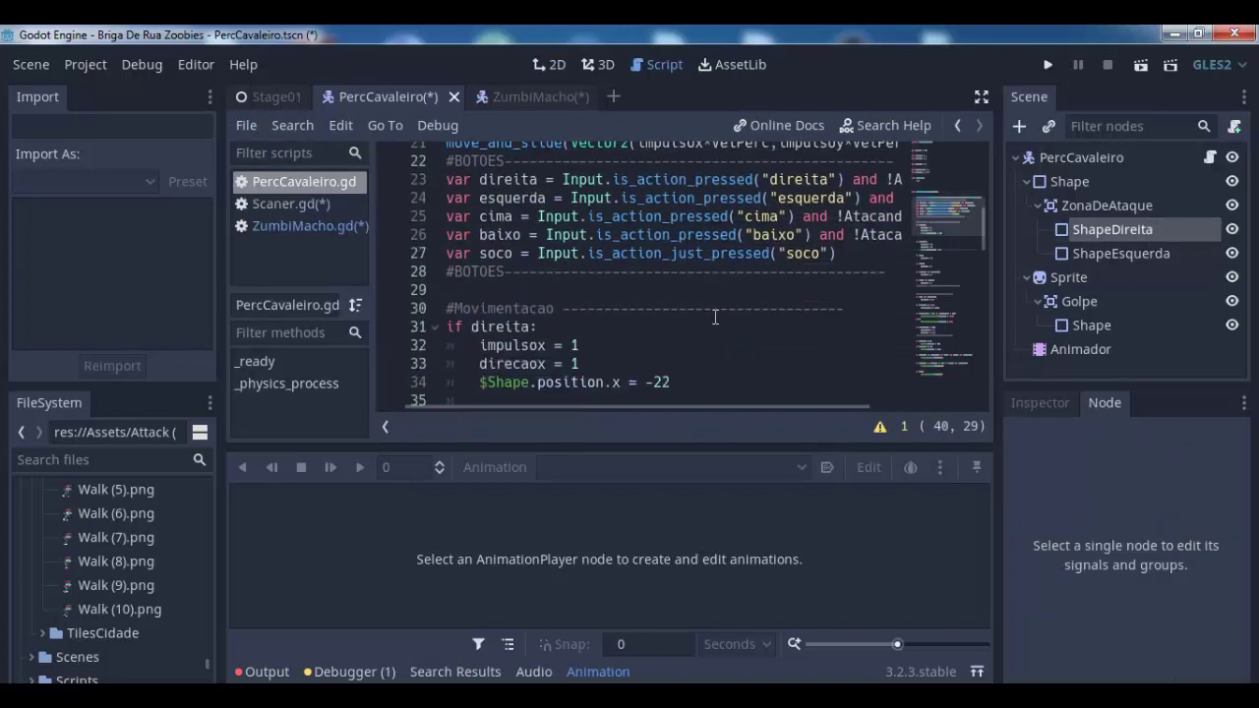
scroll(715, 317, "down", 5)
scroll(715, 317, "down", 4)
scroll(715, 317, "down", 3)
scroll(715, 316, "up", 5)
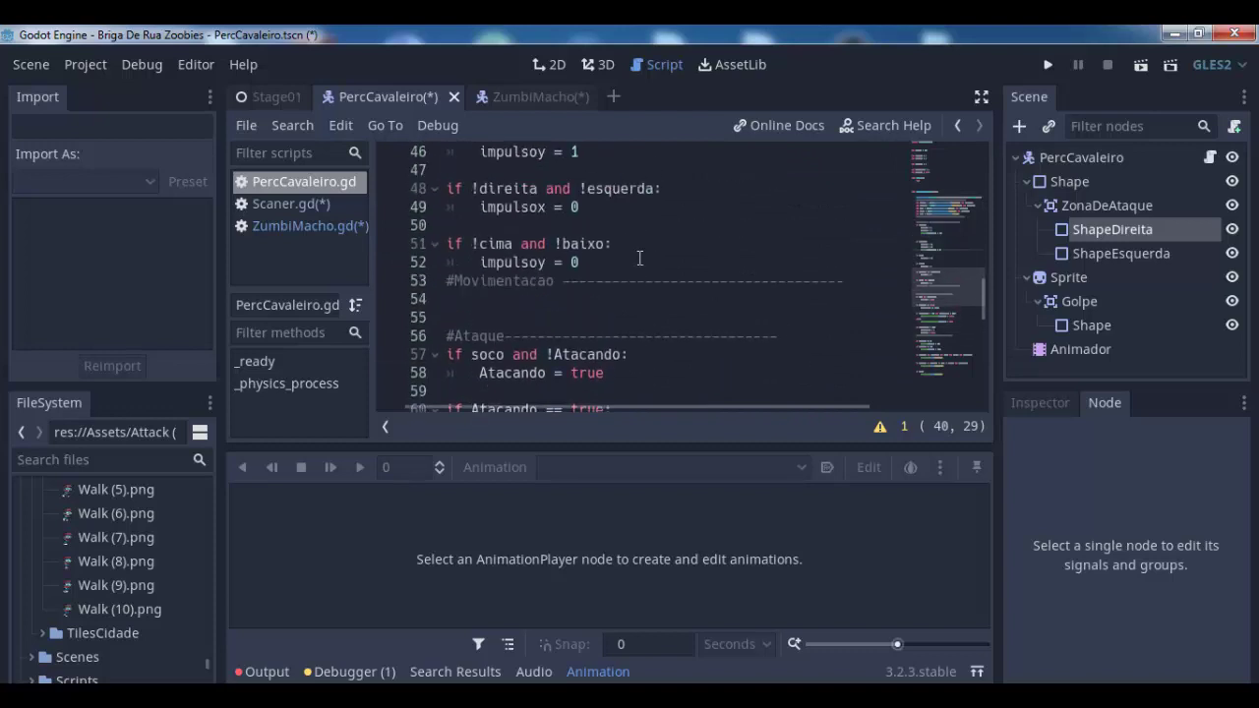
Save the ZumbiMacho and PercCavaleiro scenes with Ctrl+S, ending back on the ZumbiMacho script
left_click(511, 94)
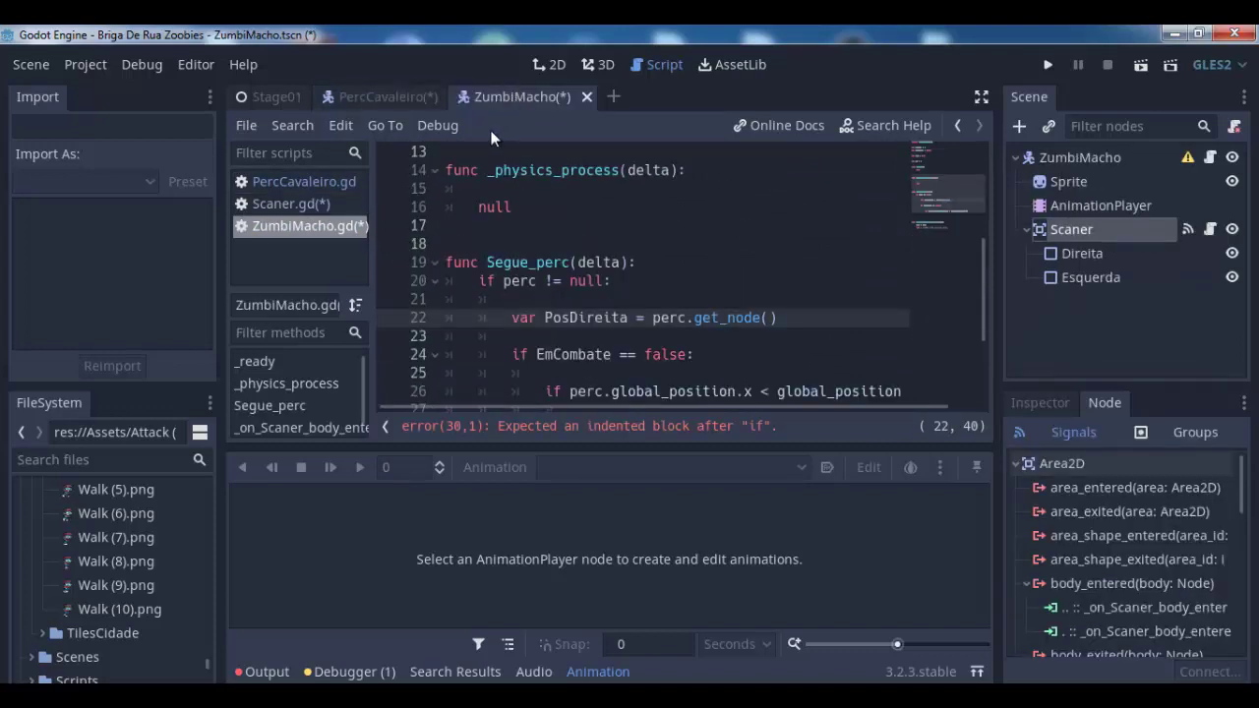
key("ctrl+s")
left_click(402, 96)
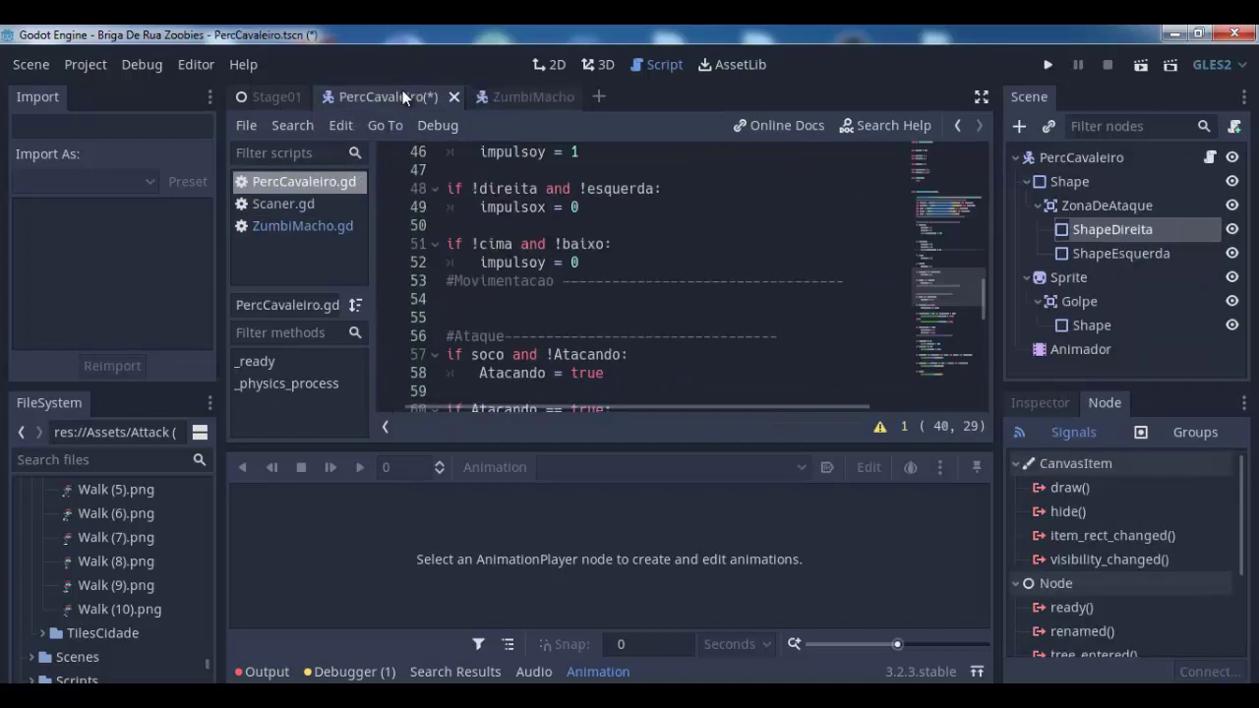
key("ctrl+s")
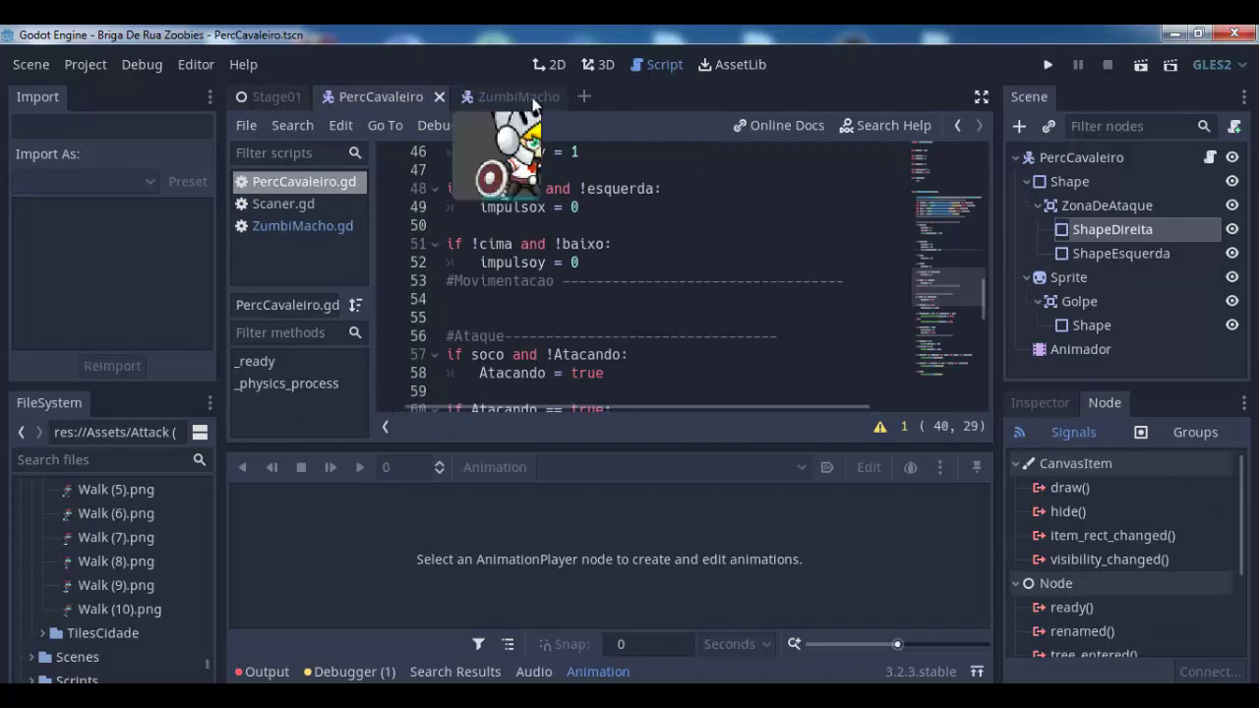
left_click(526, 95)
scroll(625, 327, "down", 2)
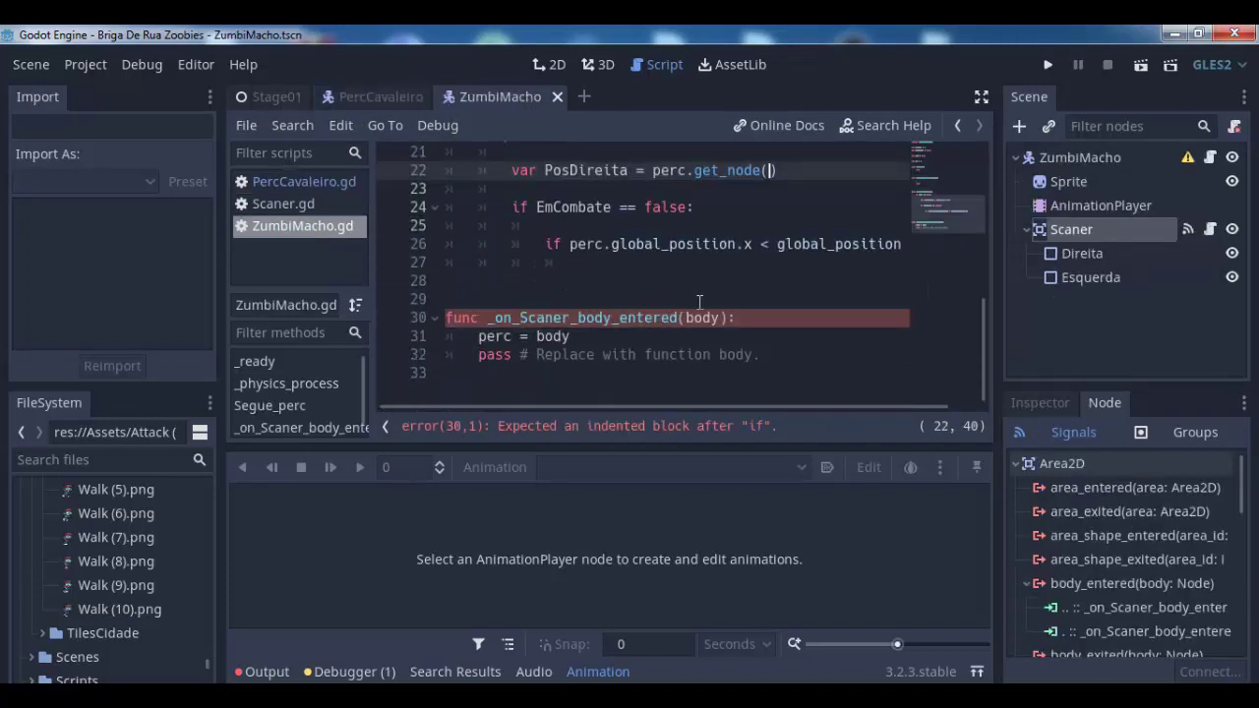
Fill the get_node() call on line 22 with "Shape/ZonaDeAtaque/ShapeDireita"
left_click(619, 340)
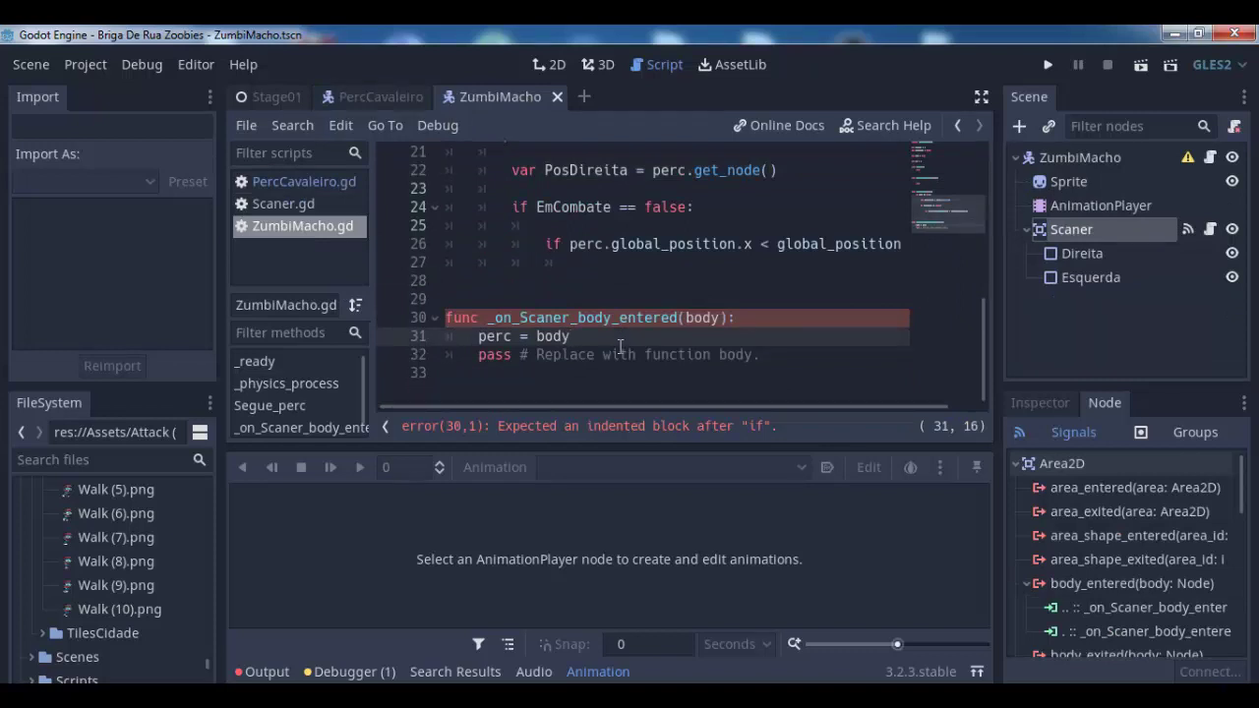
scroll(702, 258, "up", 2)
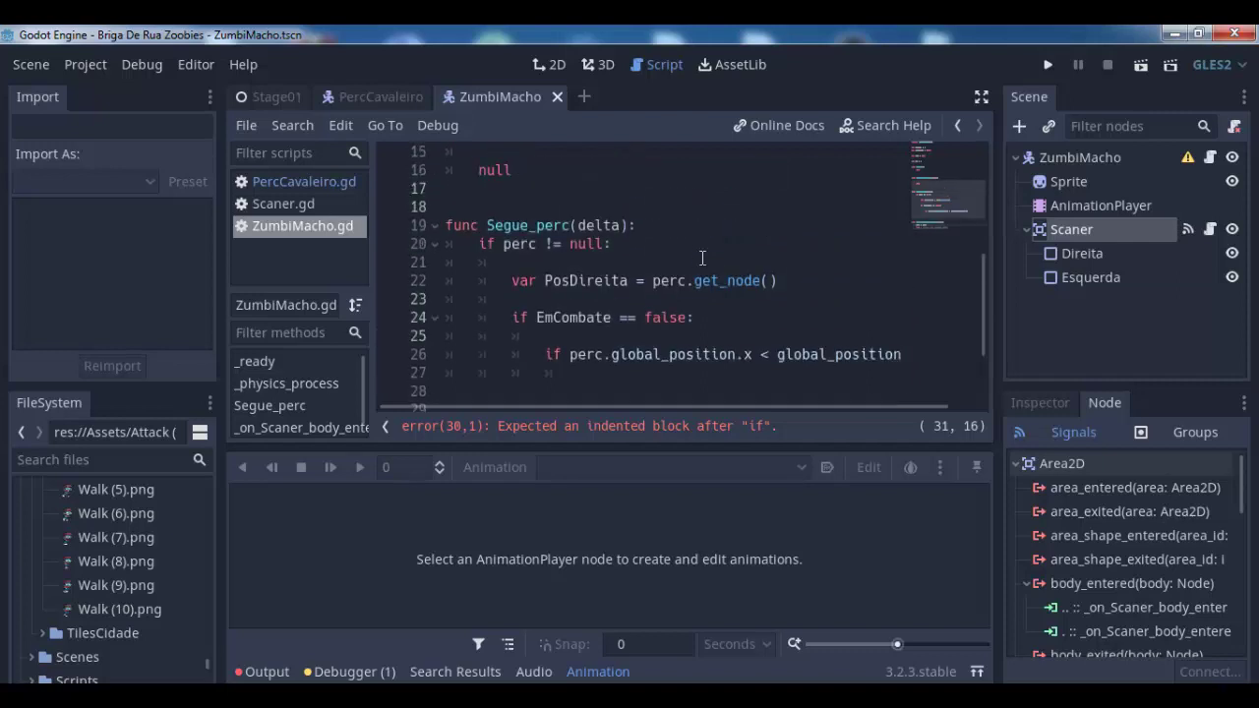
scroll(702, 260, "up", 3)
scroll(703, 270, "down", 4)
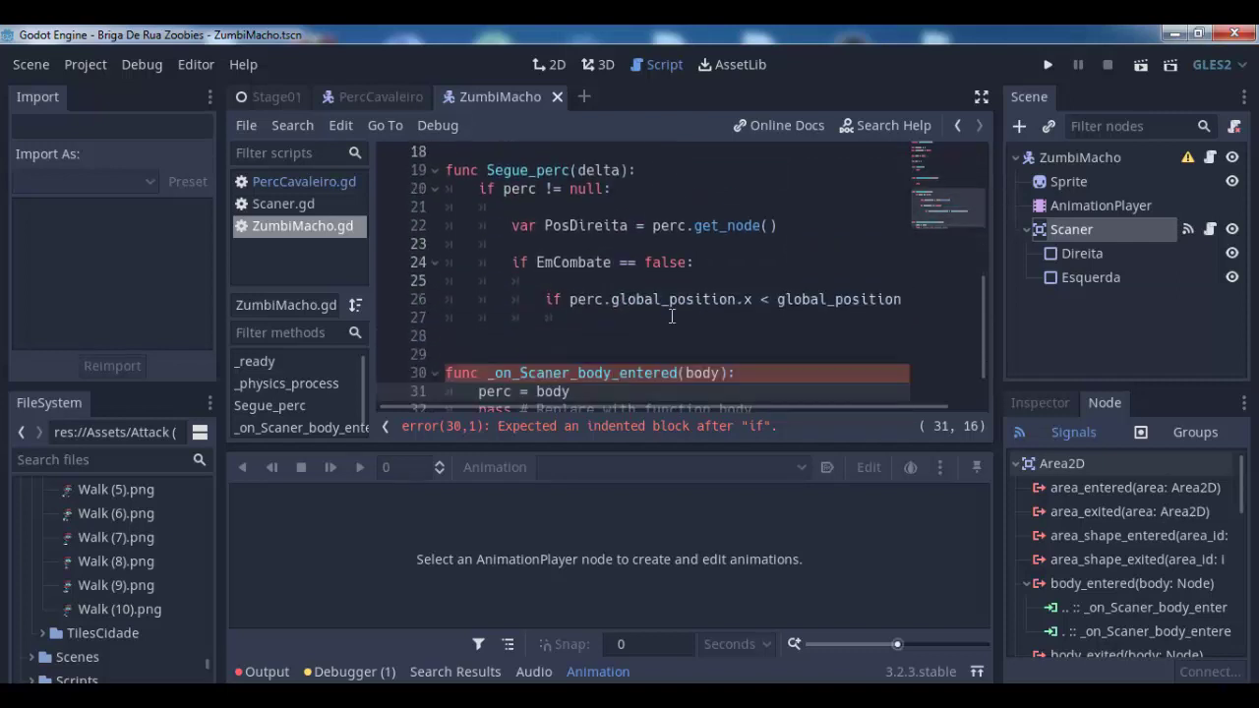
scroll(617, 309, "up", 1)
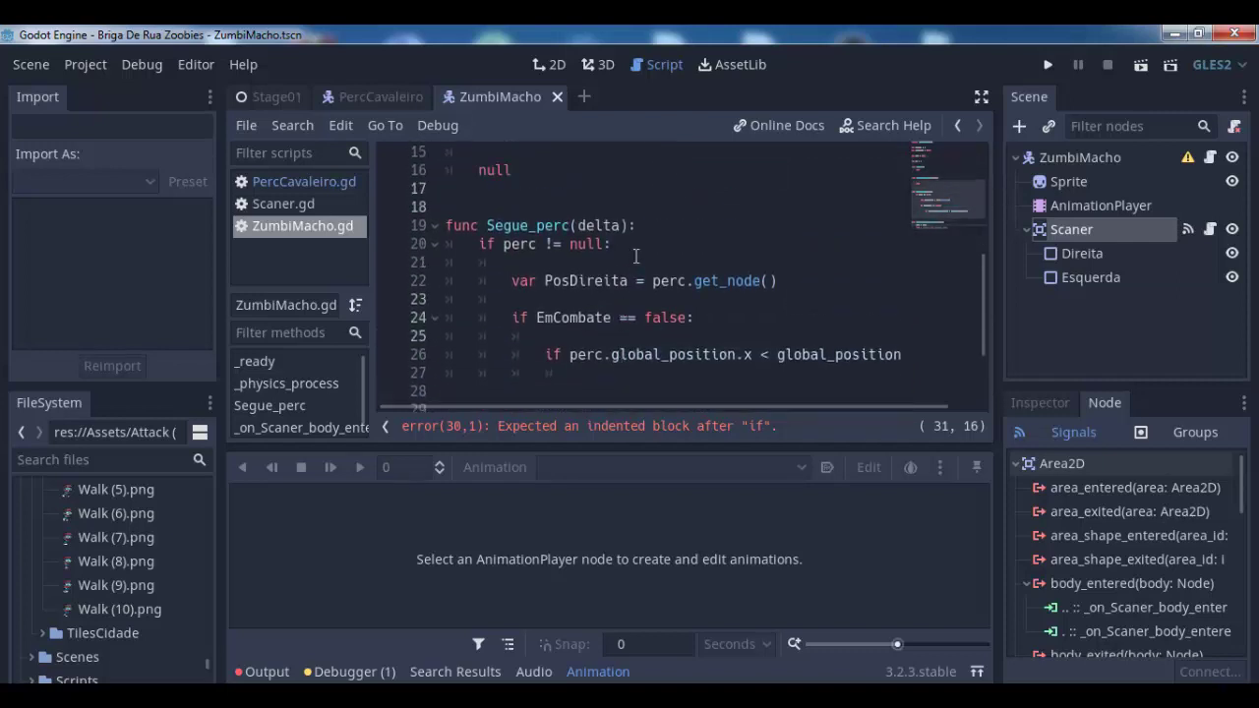
left_click(762, 281)
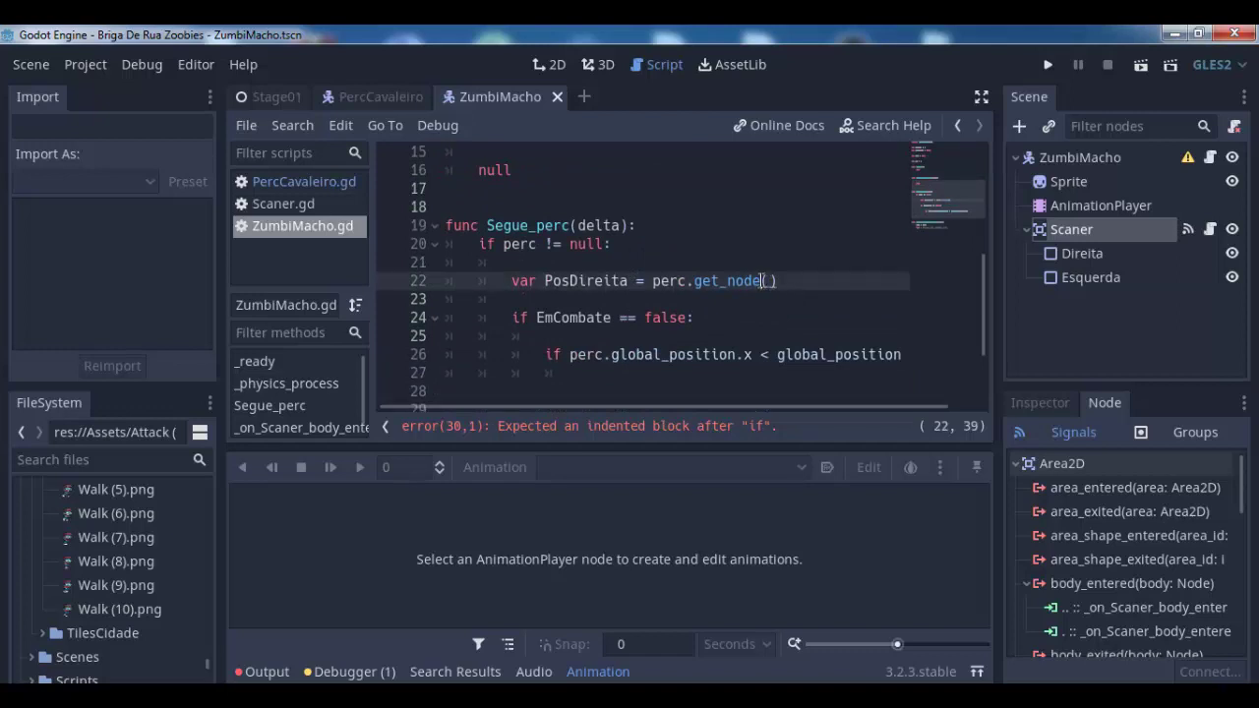
left_click(771, 281)
type("\"Shape/ZonaDeAtaque/ShapeDireita")
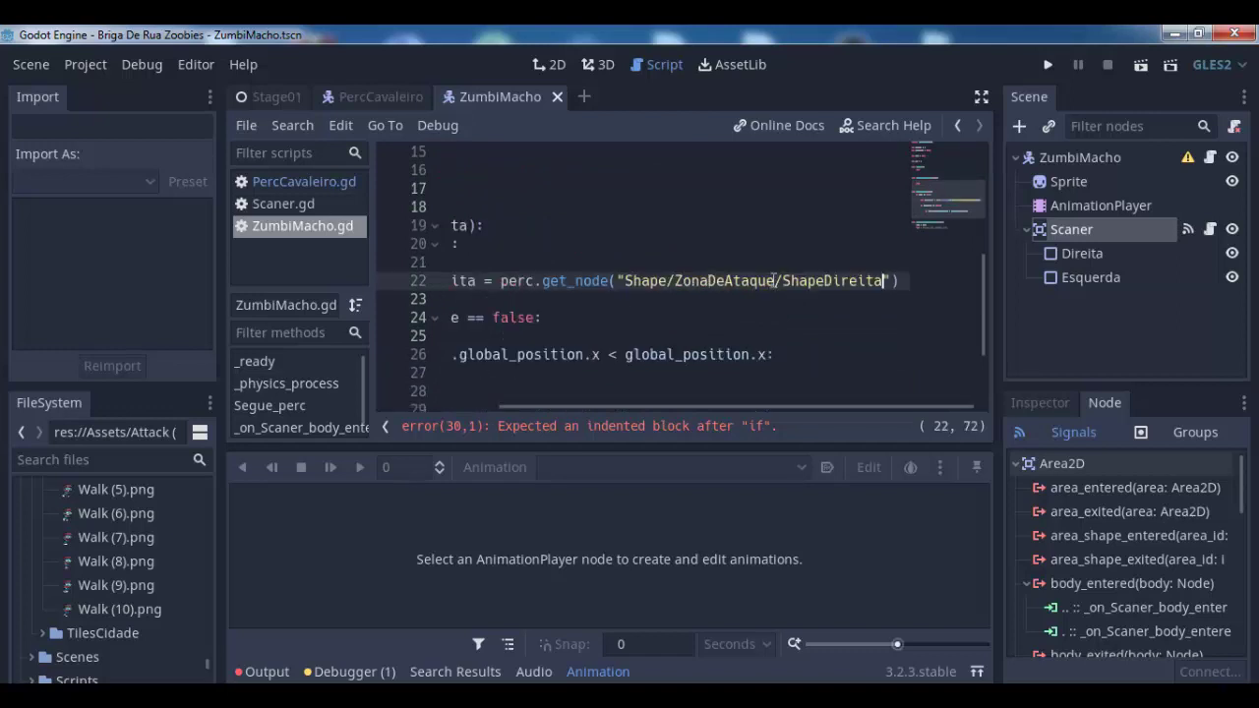
Add a new indented line beneath the PosDireita line
key("Home")
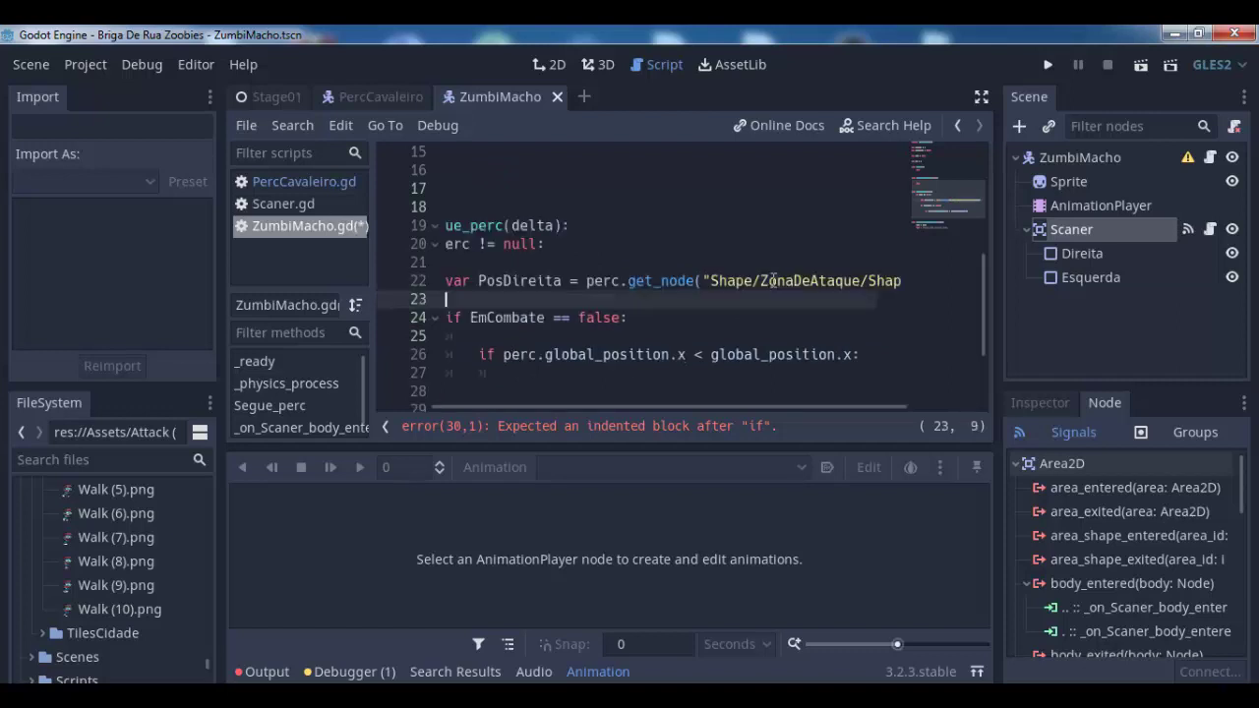
key("End")
key("Right")
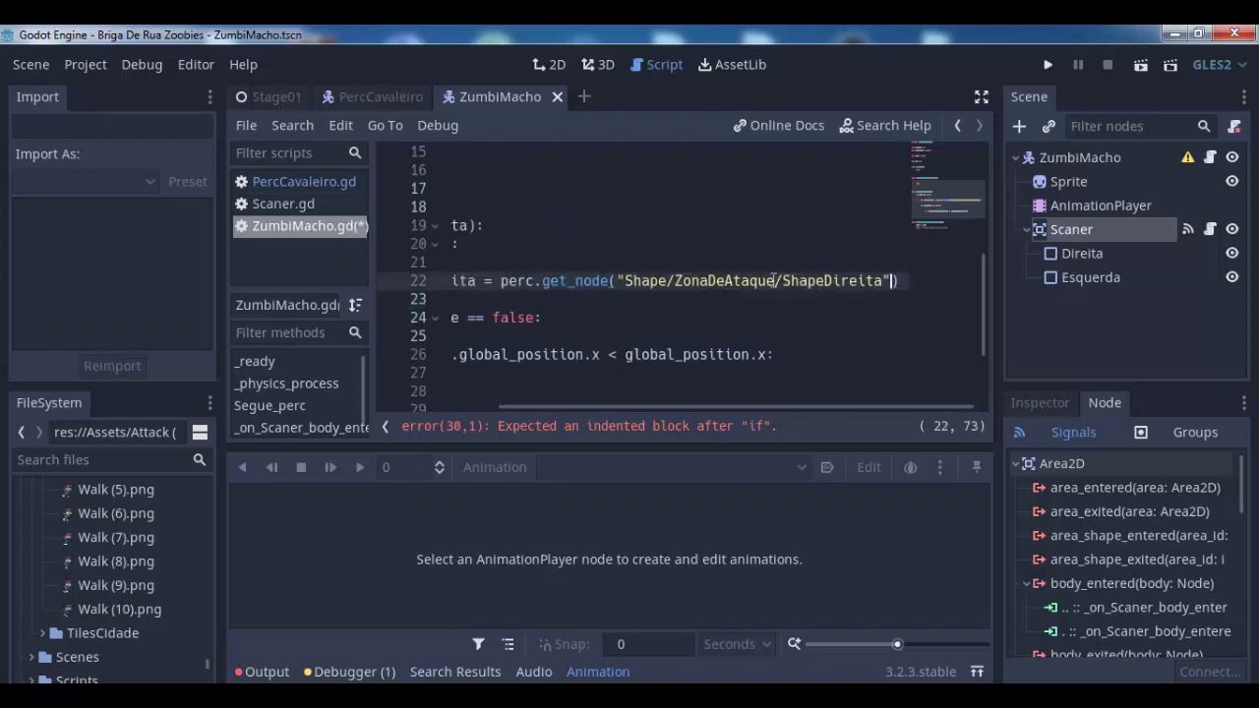
key("Down")
key("Down")
key("Left")
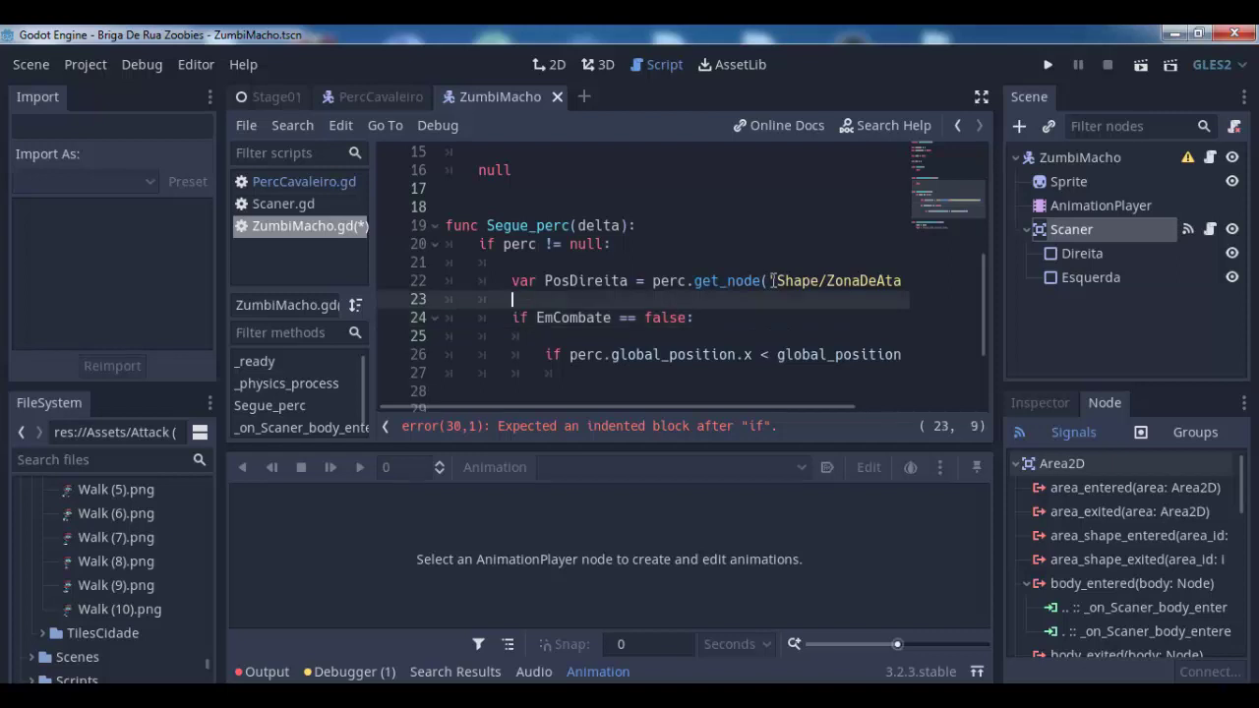
key("Return")
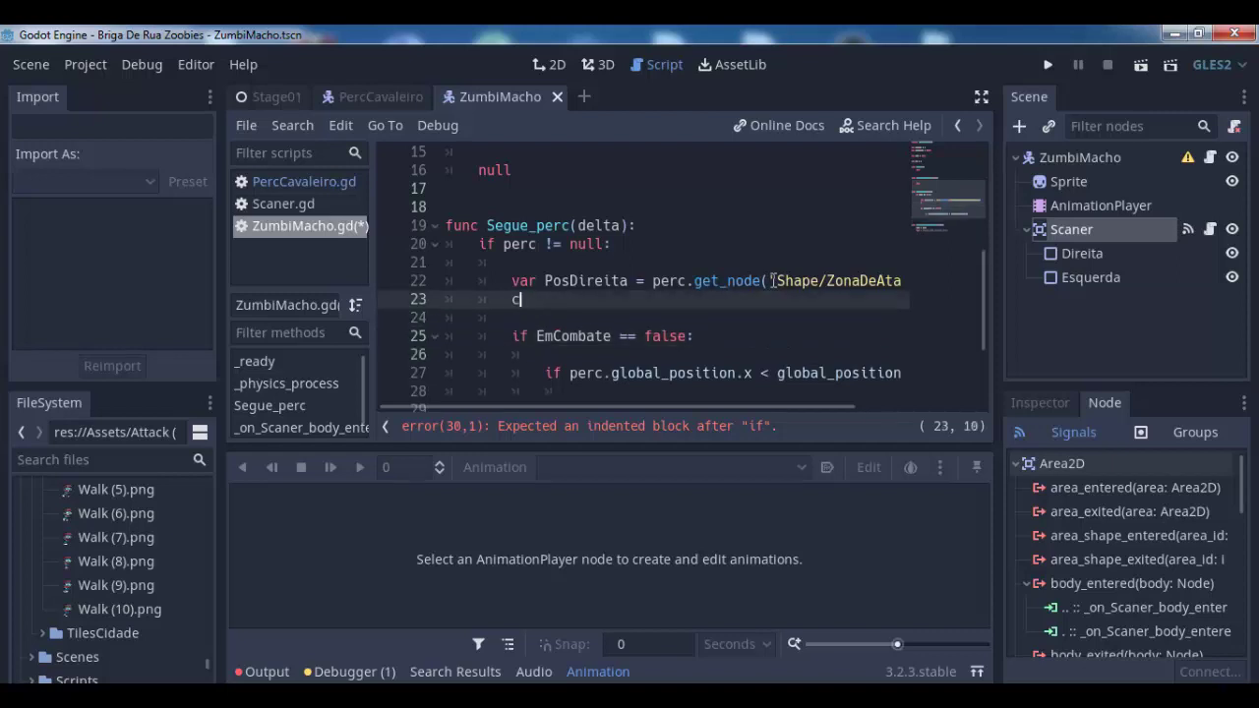
Start line 23 with 'var PosEsquerda =' followed by a copy of line 22's get_node call
type("var ")
type("es")
type("que")
key("BackSpace")
key("BackSpace")
key("BackSpace")
key("BackSpace")
key("BackSpace")
type("Pos")
type("Esqu")
type("erda")
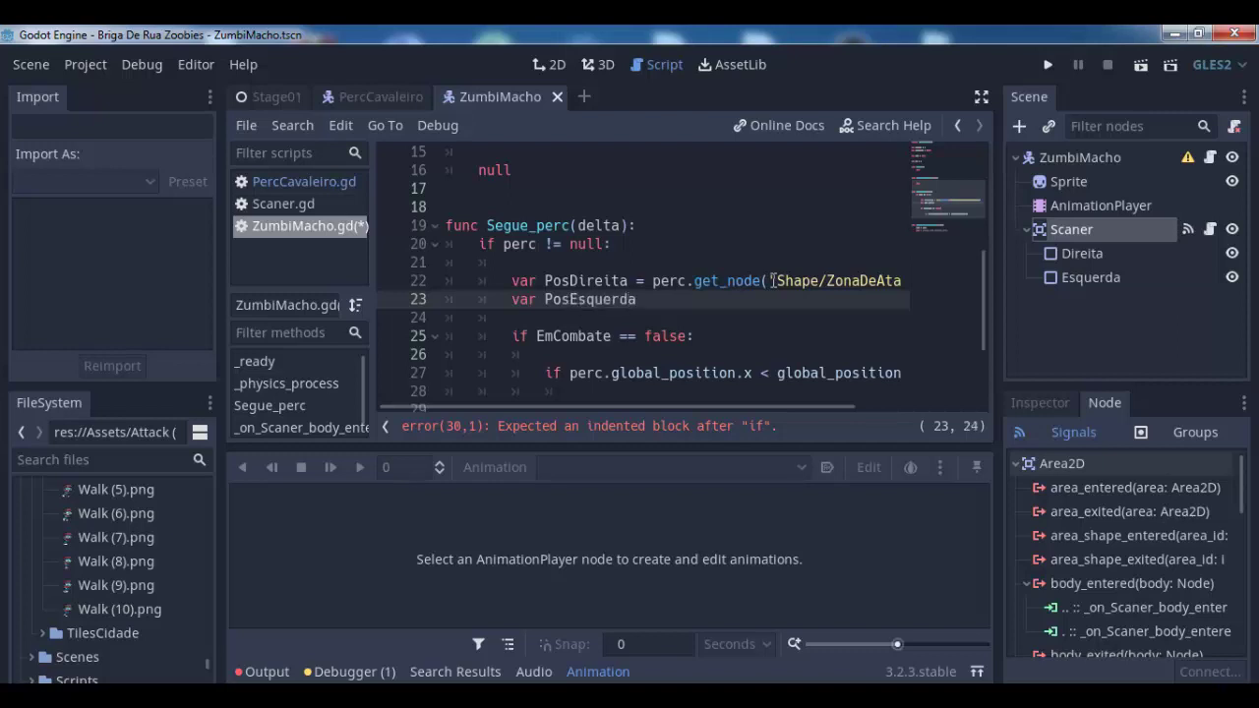
type(" =")
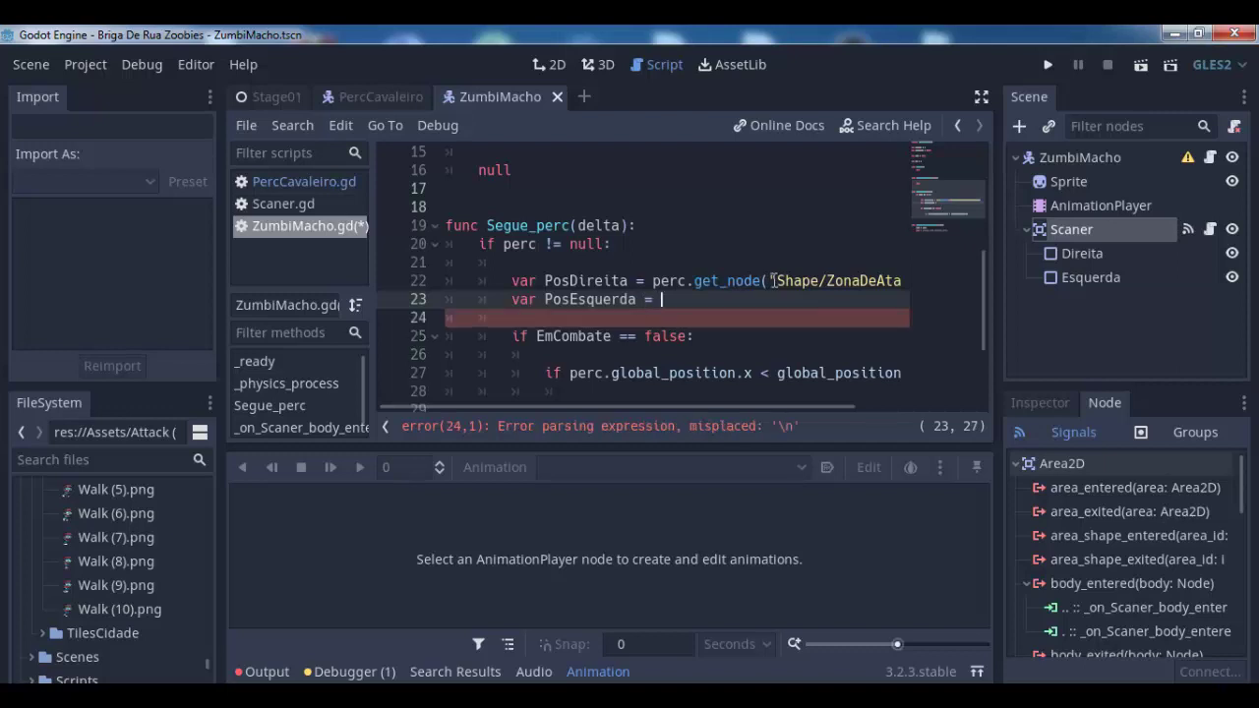
mouse_move(652, 282)
left_mouse_down()
mouse_move(895, 311)
mouse_move(924, 283)
left_mouse_up()
key("ctrl+c")
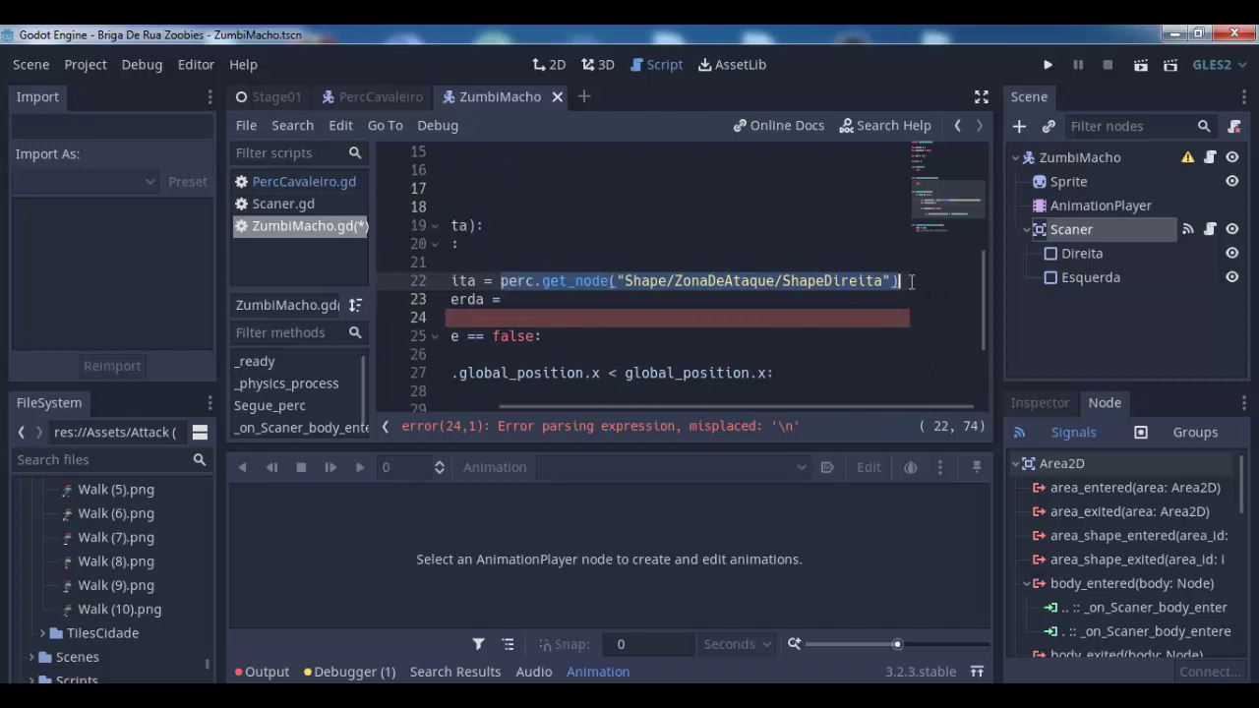
left_click(665, 299)
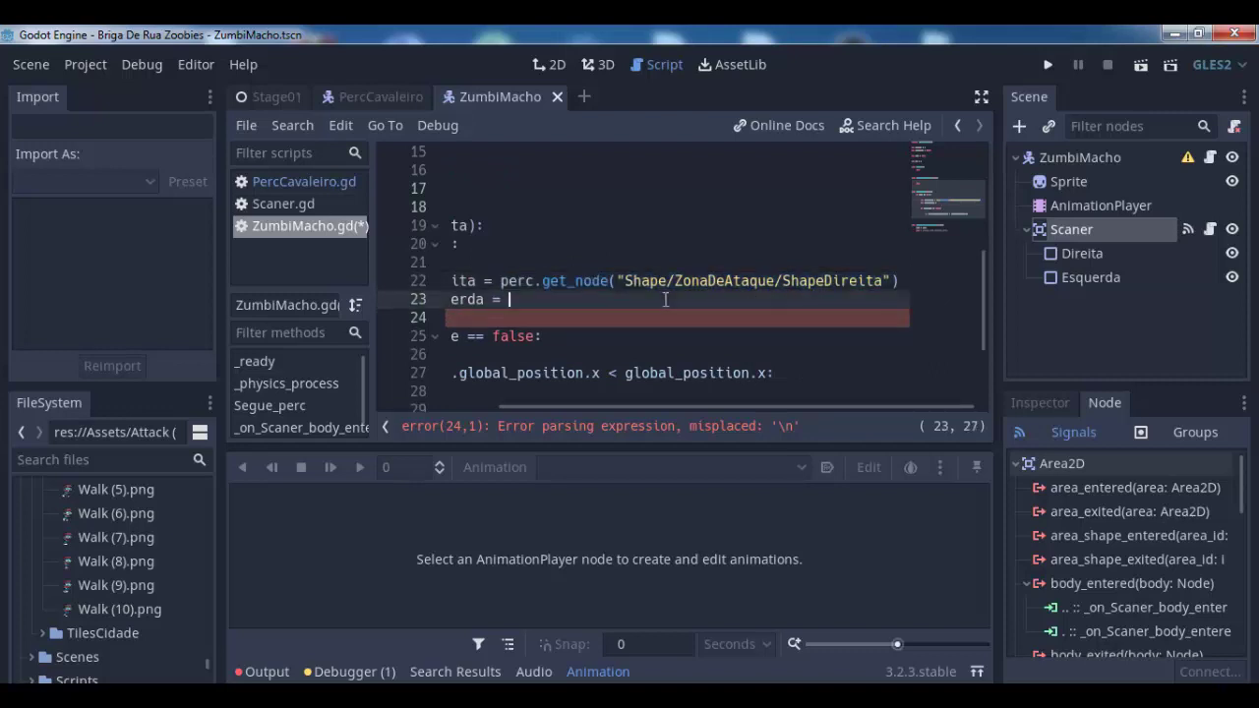
key("ctrl+v")
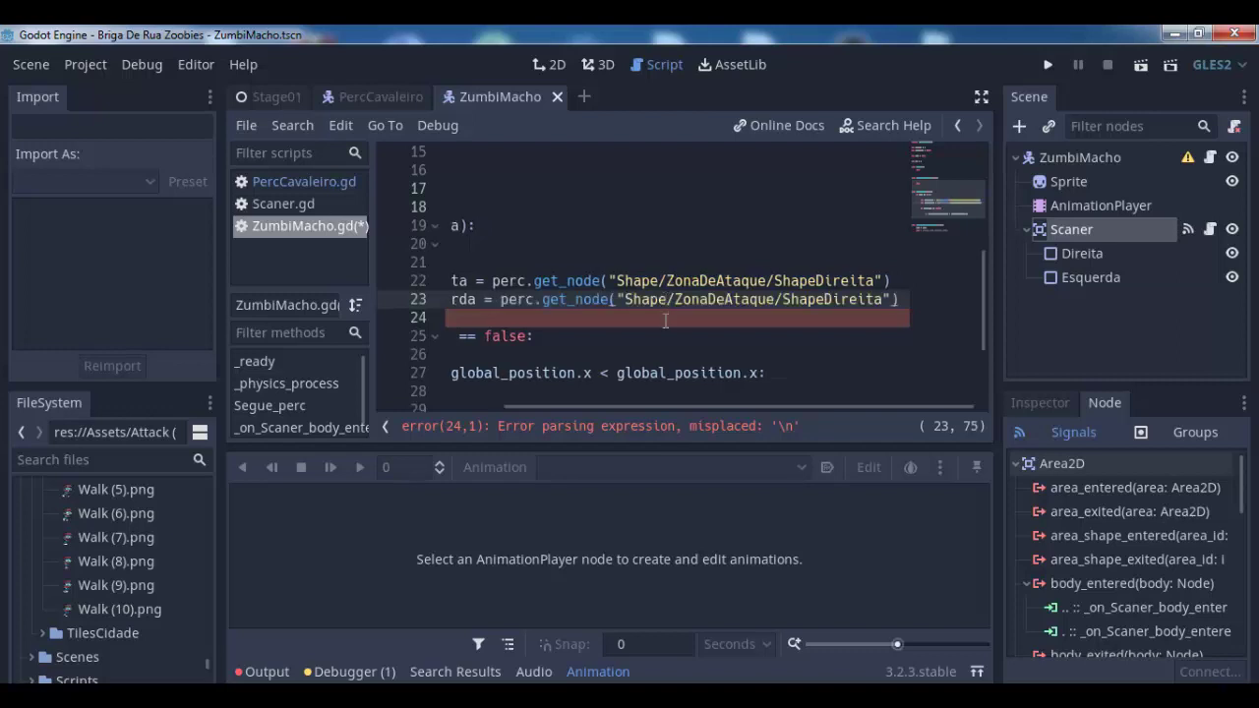
Change Direita to Esquerda in the pasted path, making it Shape/ZonaDeAtaque/ShapeEsquerda
mouse_move(700, 407)
left_mouse_down()
mouse_move(529, 413)
mouse_move(772, 413)
left_mouse_up()
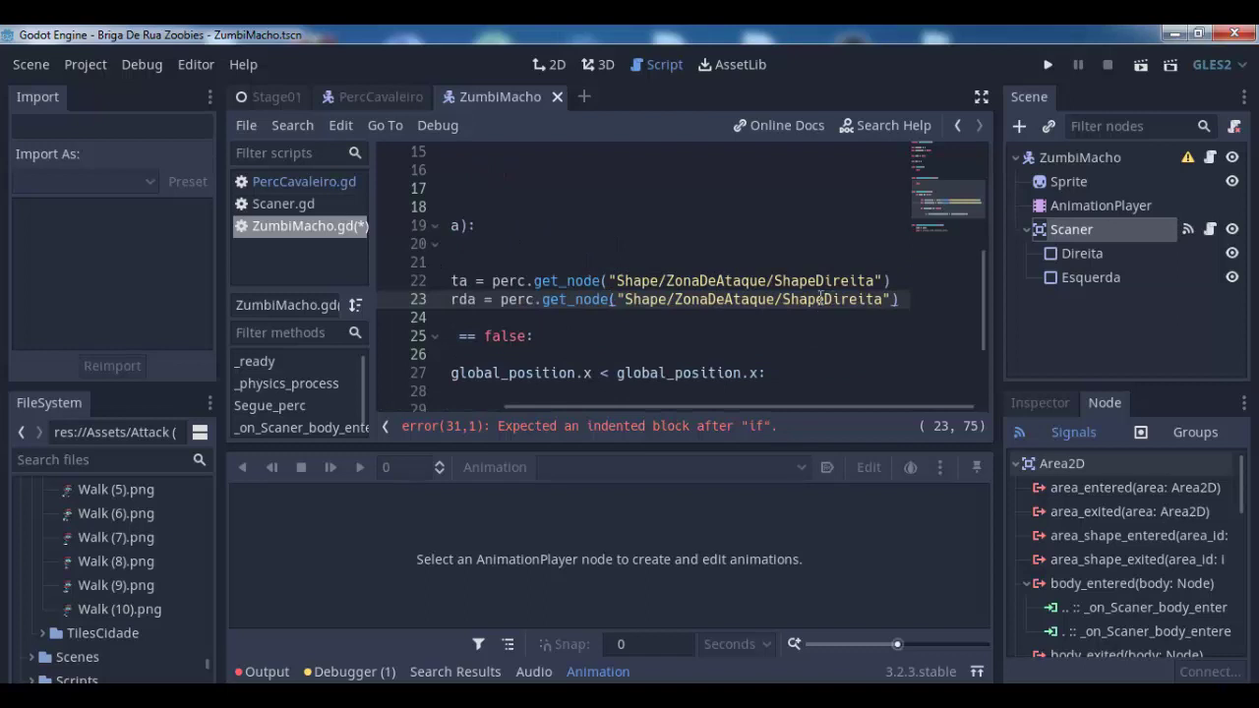
key("Left")
key("Left")
key("Left")
key("Delete")
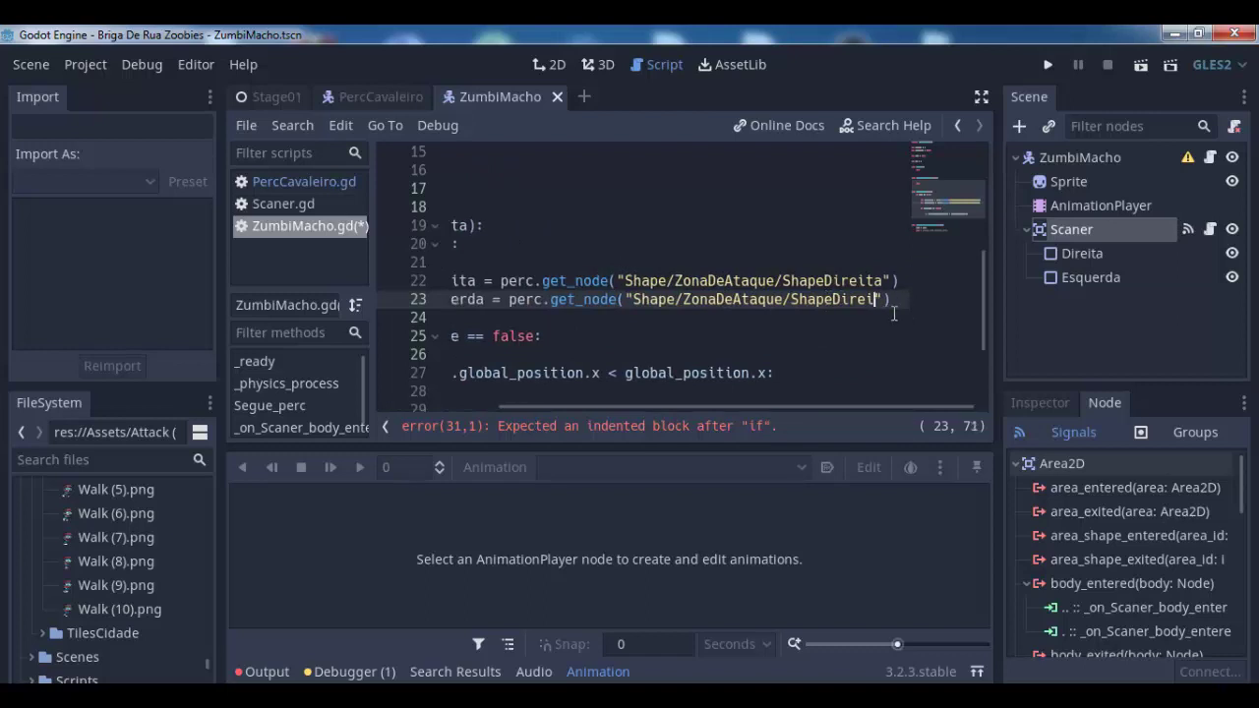
key("BackSpace")
key("BackSpace")
key("BackSpace")
key("BackSpace")
key("BackSpace")
type("Es")
type("querda")
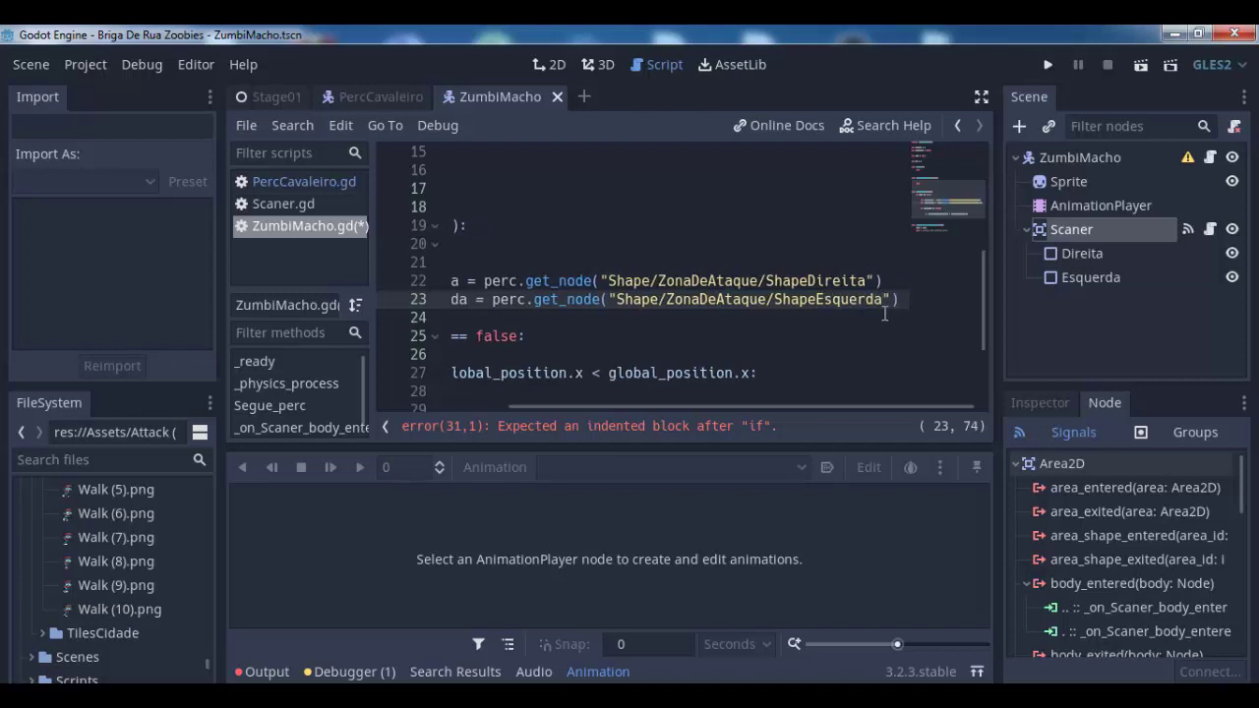
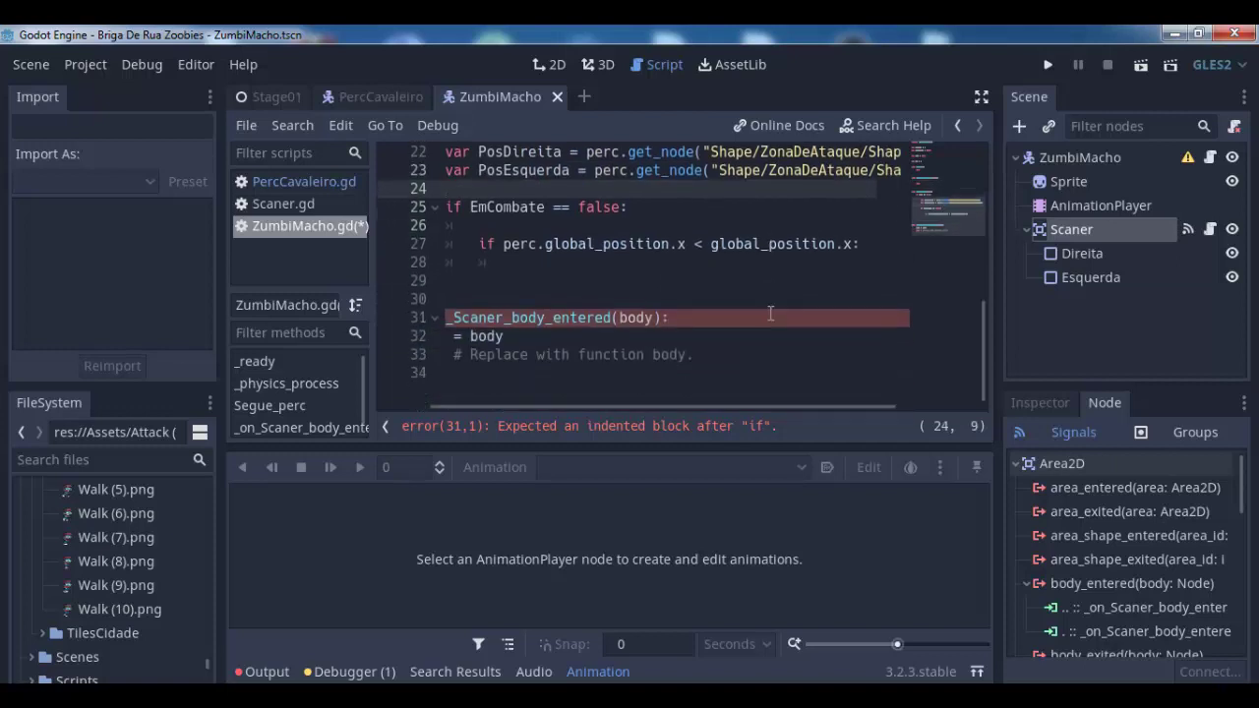
Locate the flagged error line near the EmCombate check in ZumbiMacho.gd
scroll(770, 314, "up", 1)
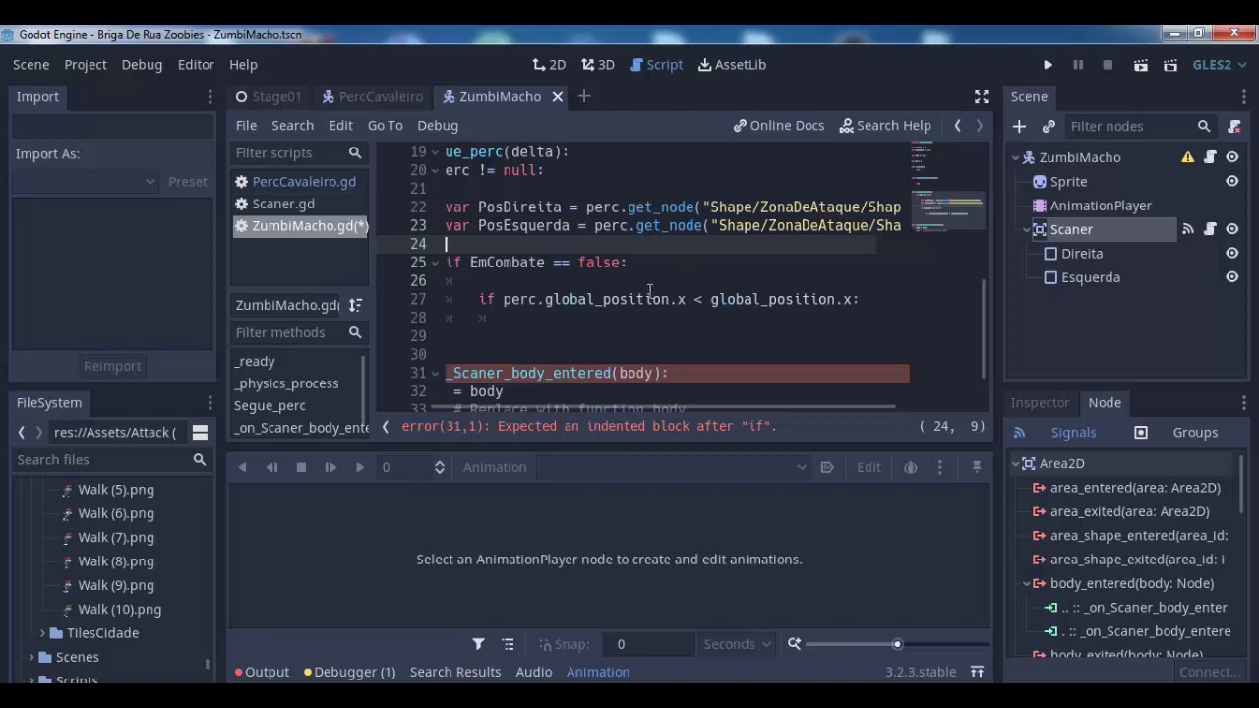
scroll(590, 262, "up", 1)
scroll(595, 277, "down", 1)
left_click(542, 373)
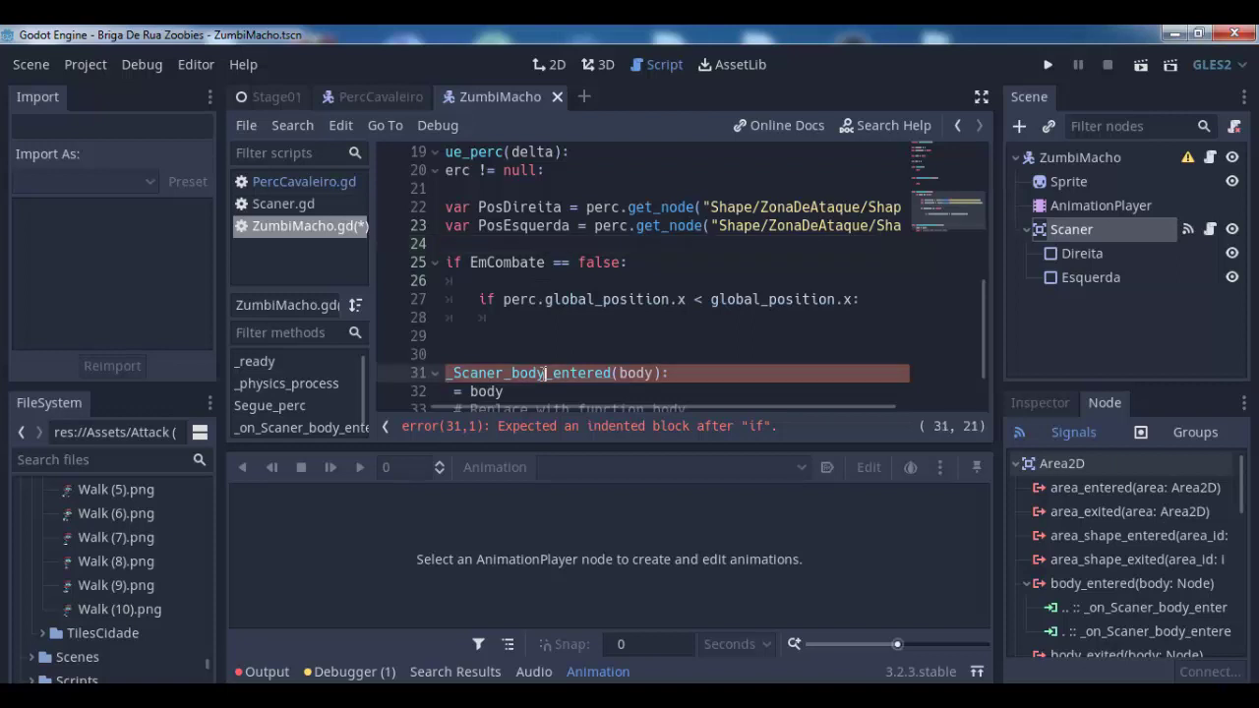
scroll(656, 360, "down", 1)
scroll(656, 359, "up", 1)
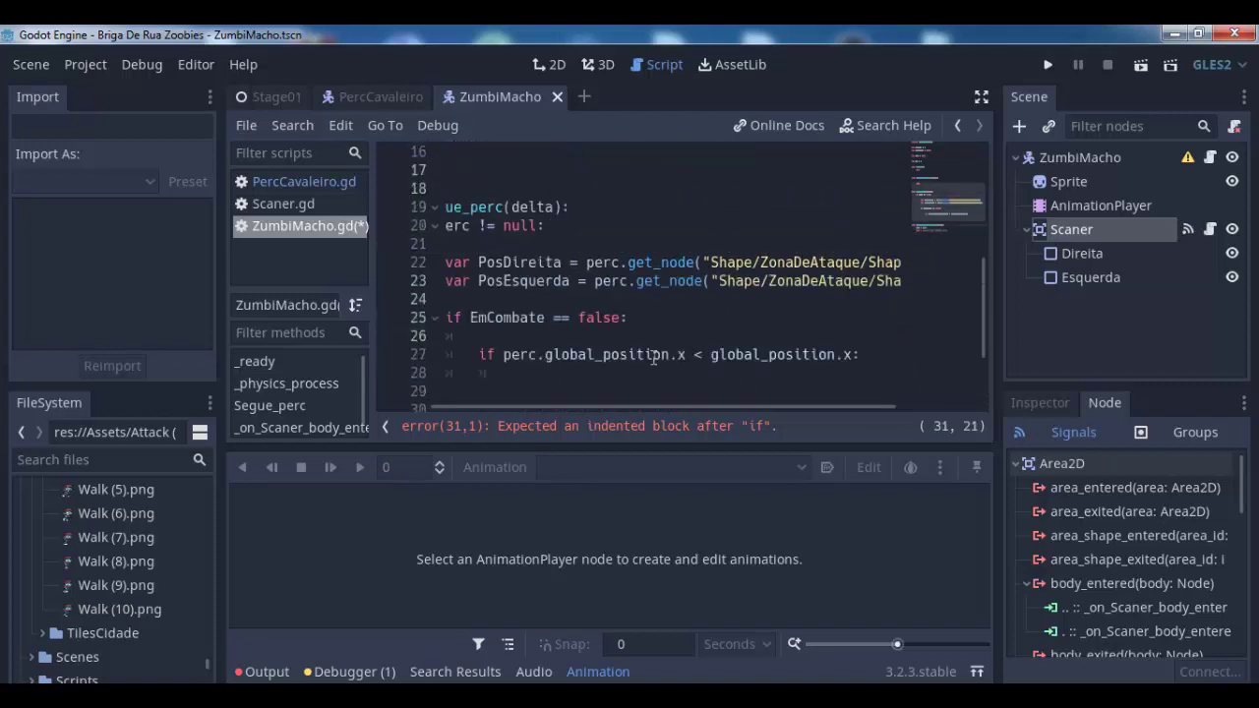
scroll(656, 360, "down", 1)
scroll(653, 359, "up", 2)
left_click(654, 317)
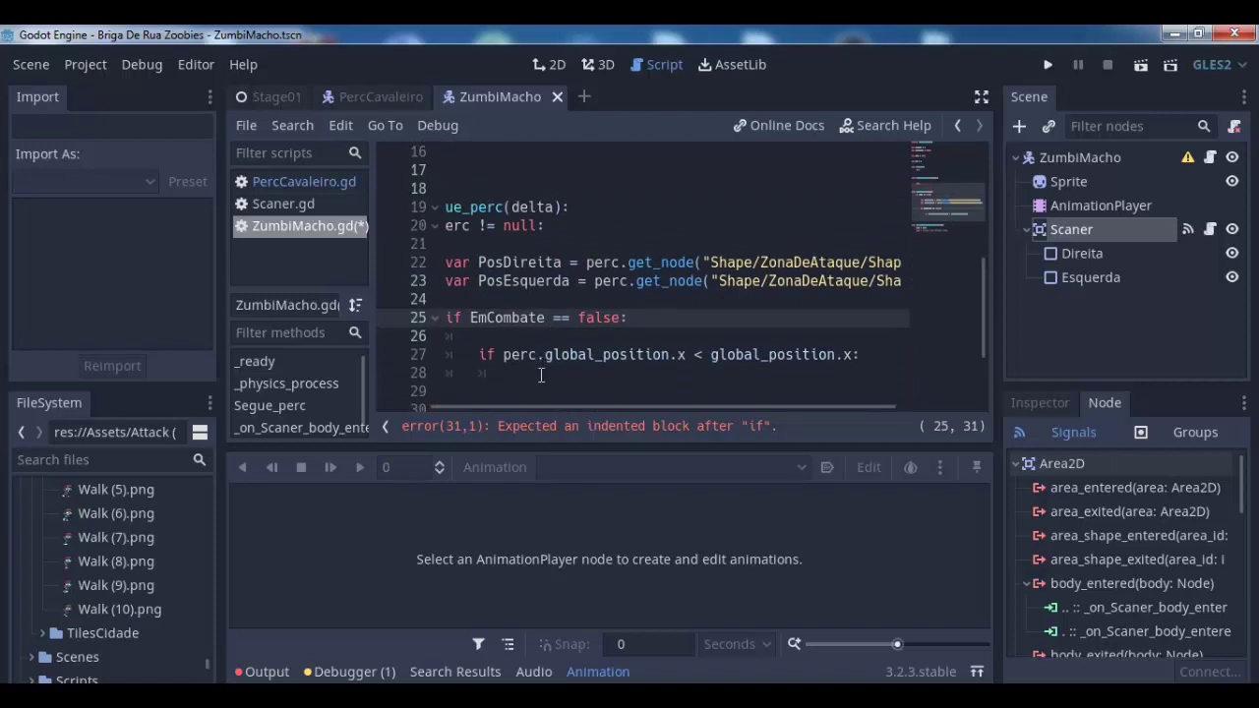
left_click_drag(528, 404, 459, 401)
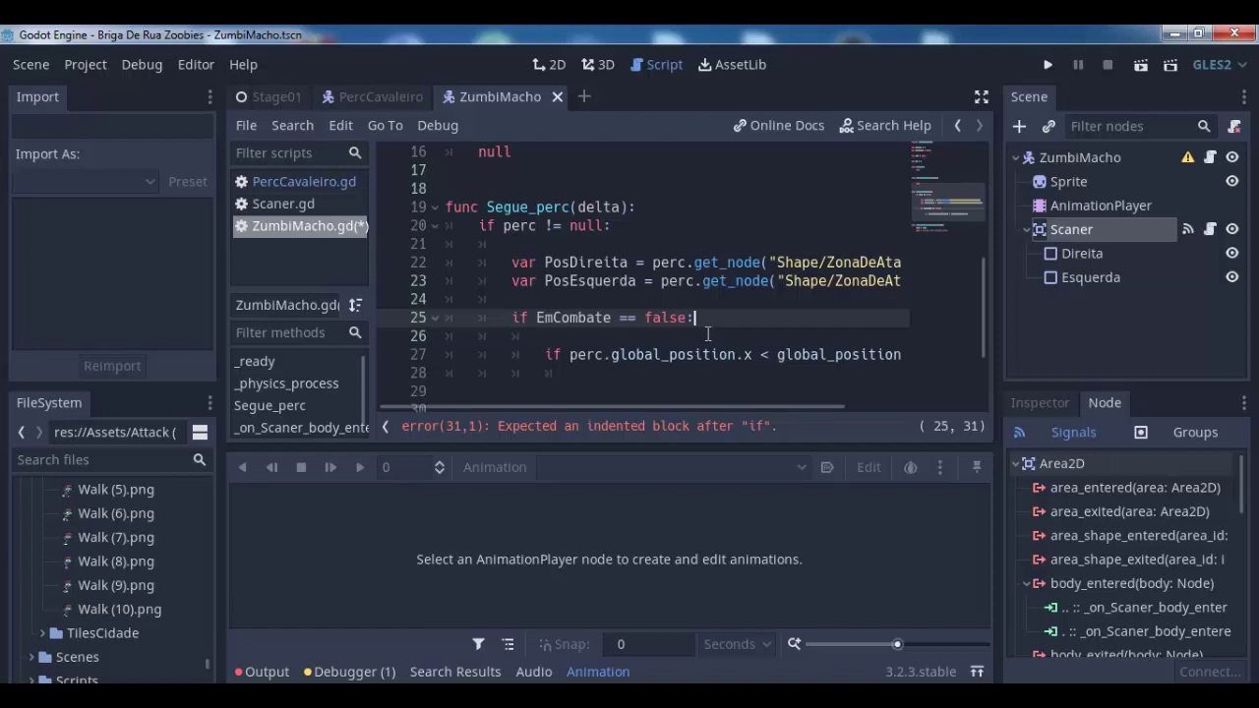
Start a nested 'if' on line 28, below the EmCombate check
left_click(707, 334)
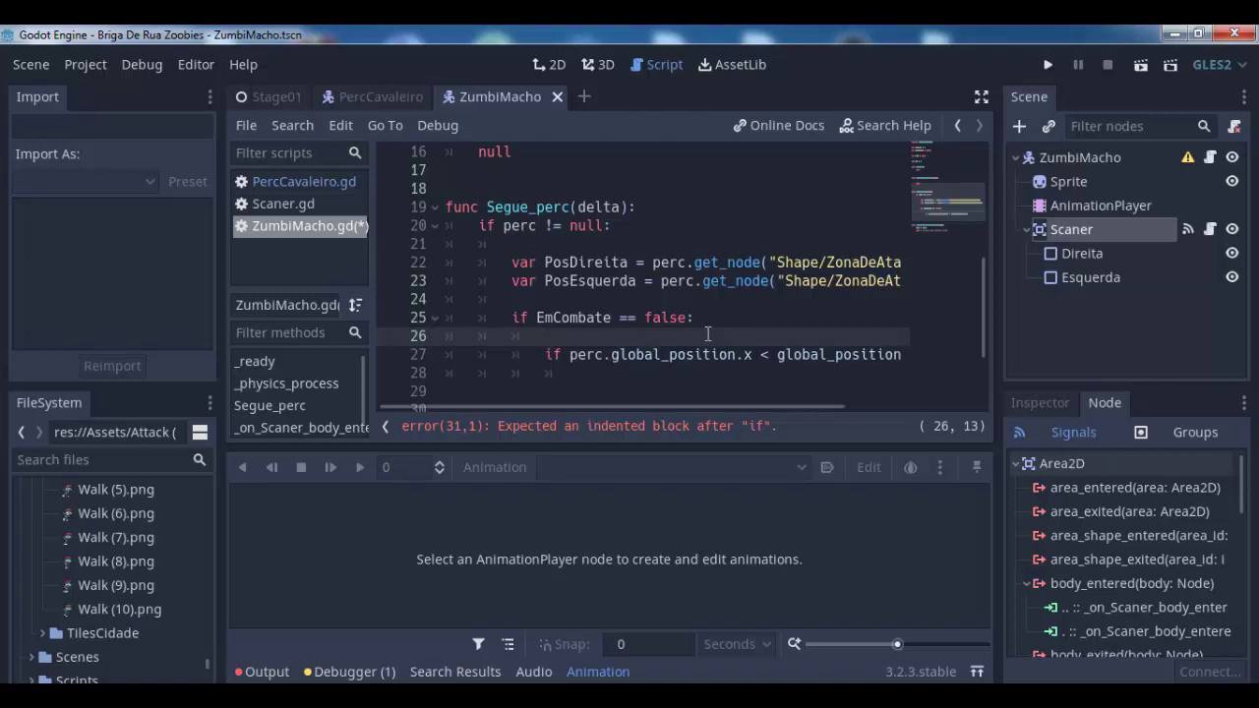
key("Down")
key("Down")
key("Down")
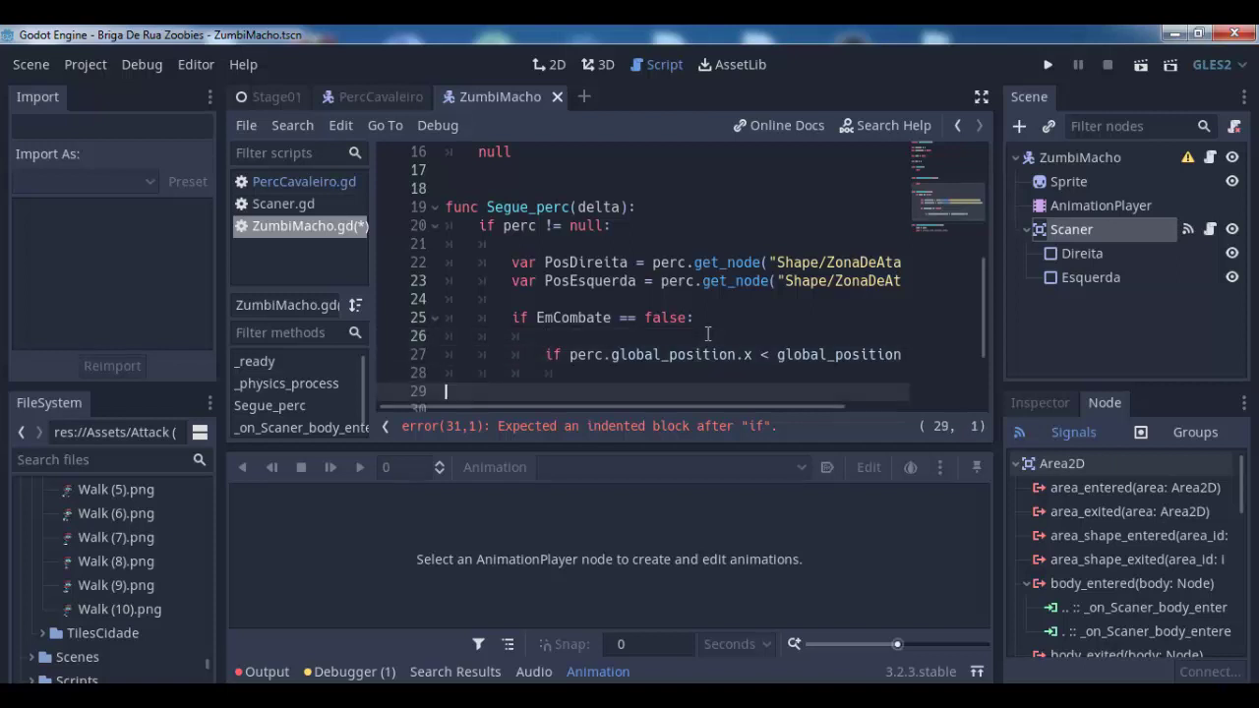
key("Up")
key("Up")
key("Up")
key("Down")
key("Down")
key("Down")
key("Down")
key("Up")
key("Up")
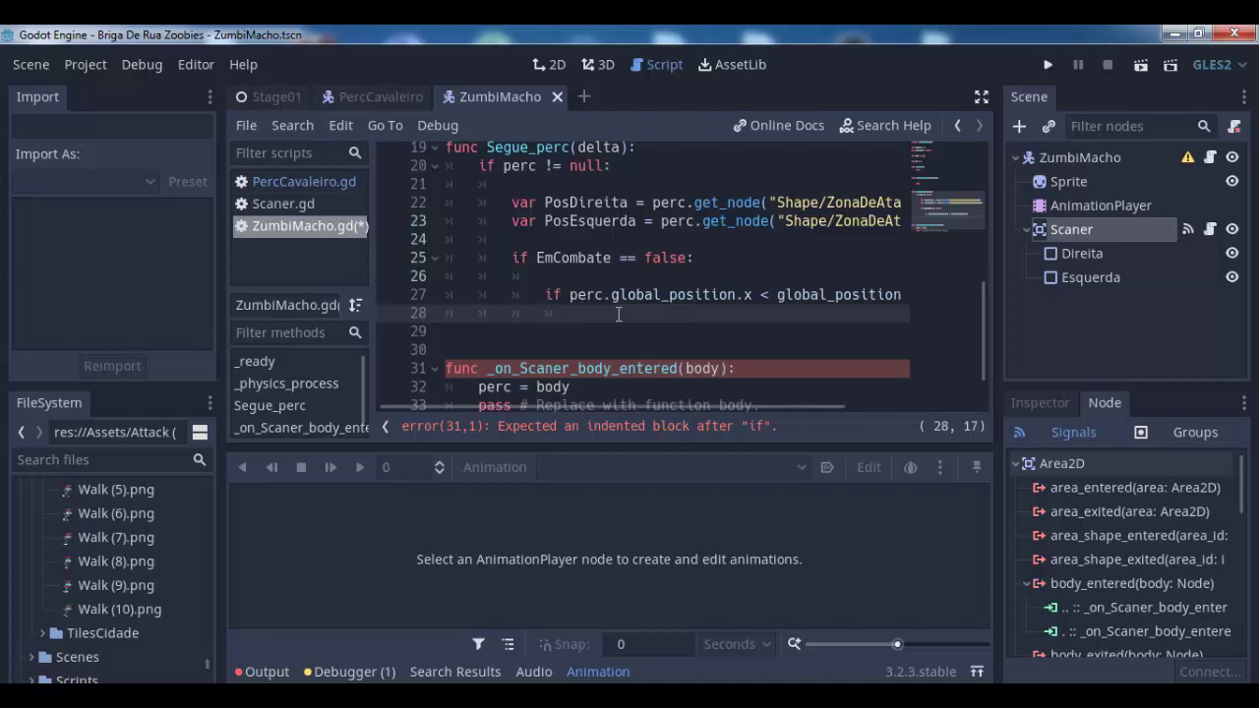
type("if")
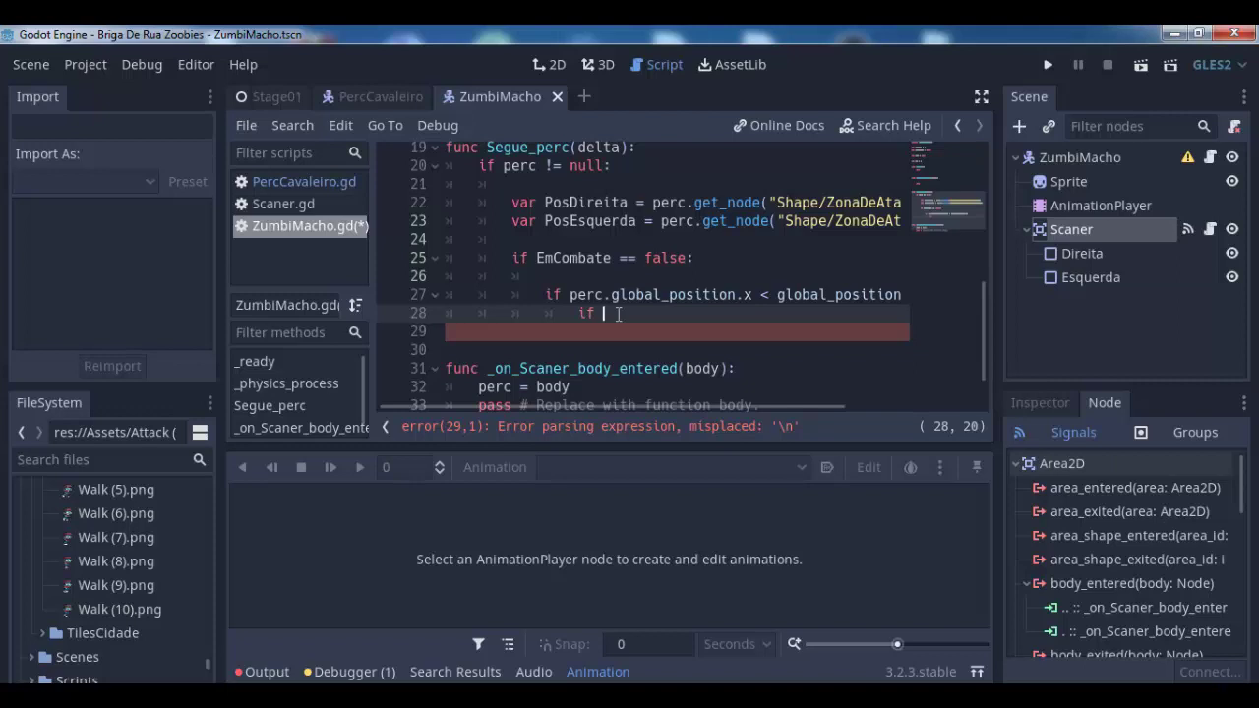
Complete line 28 as 'if global_position.x > PosDireita:' using autocomplete
type("glo")
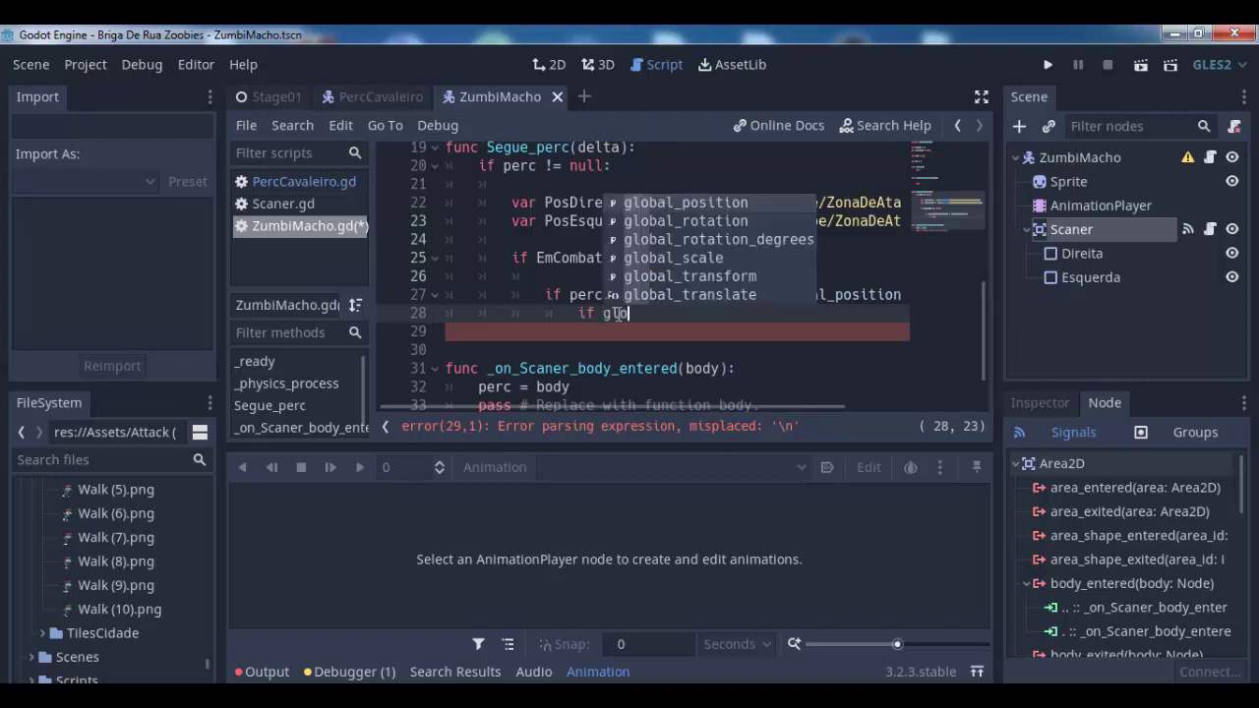
key("Return")
type(".x")
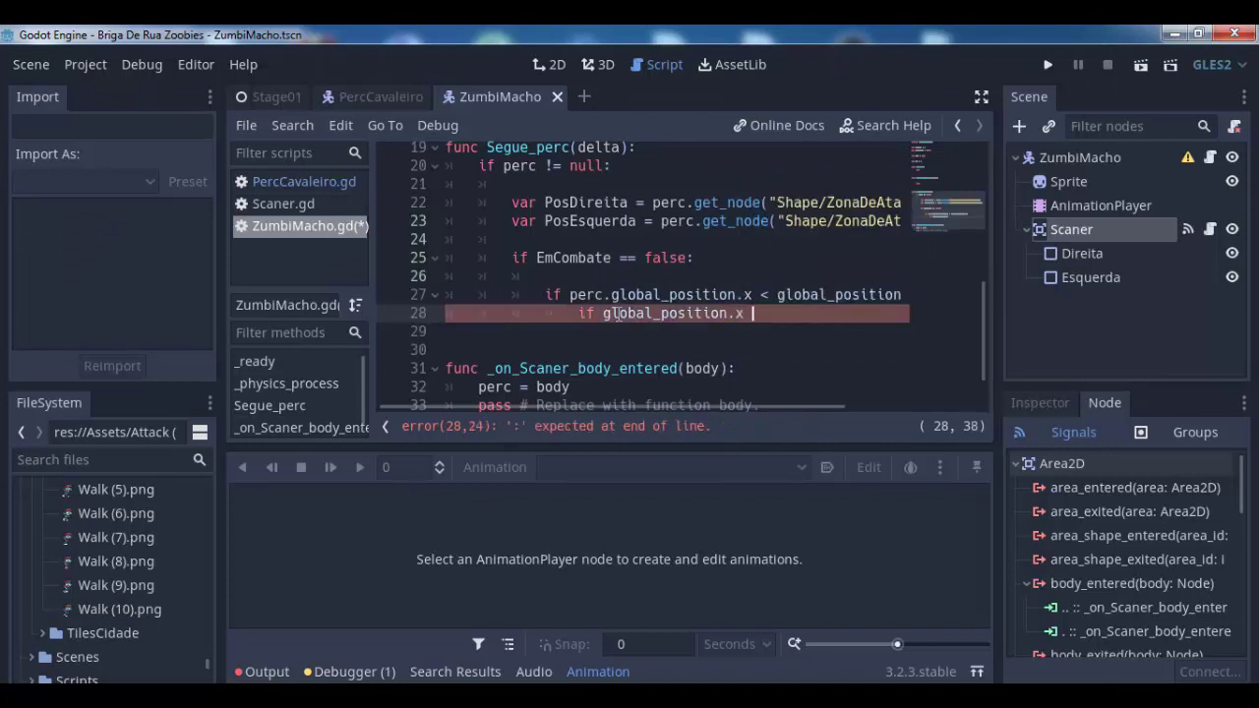
type(" >")
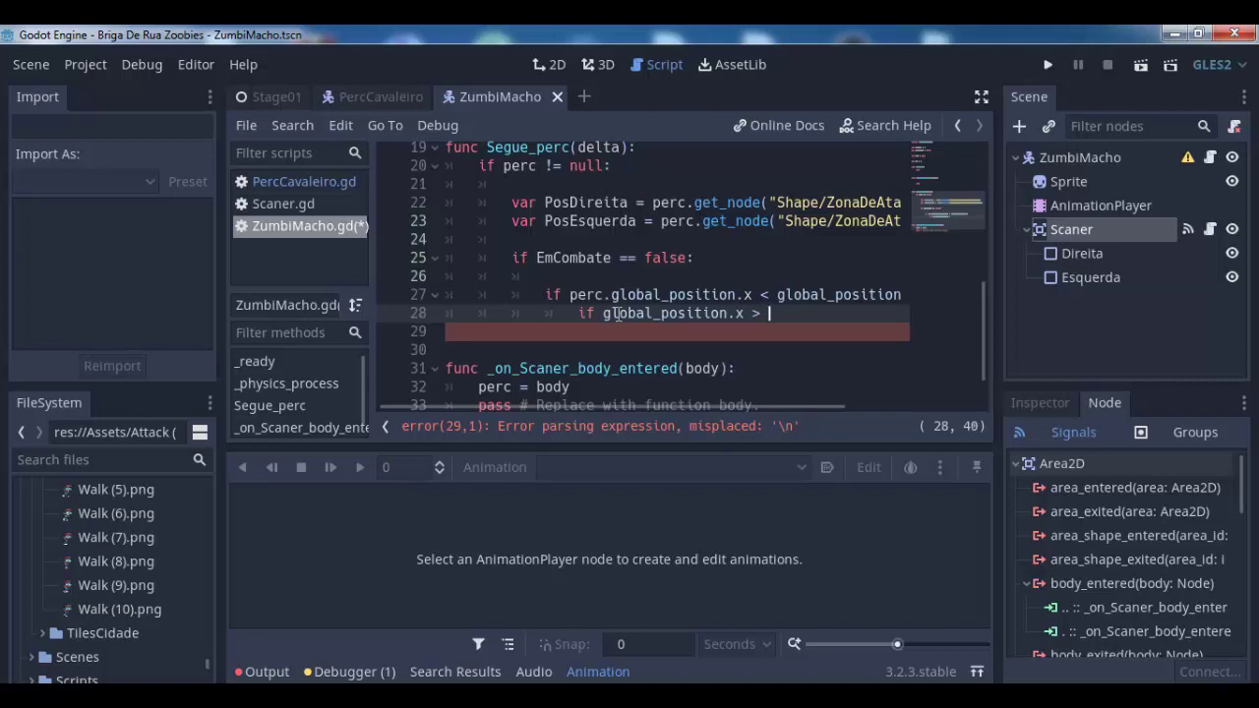
type(" per")
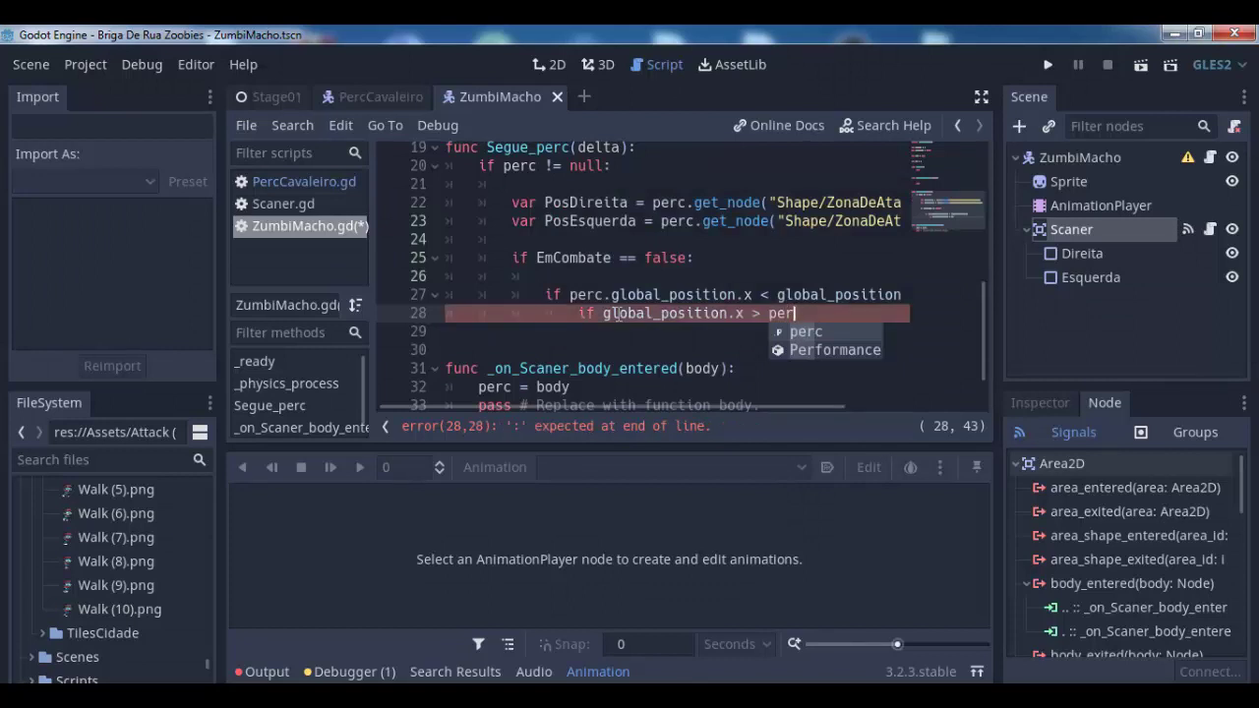
type("cp")
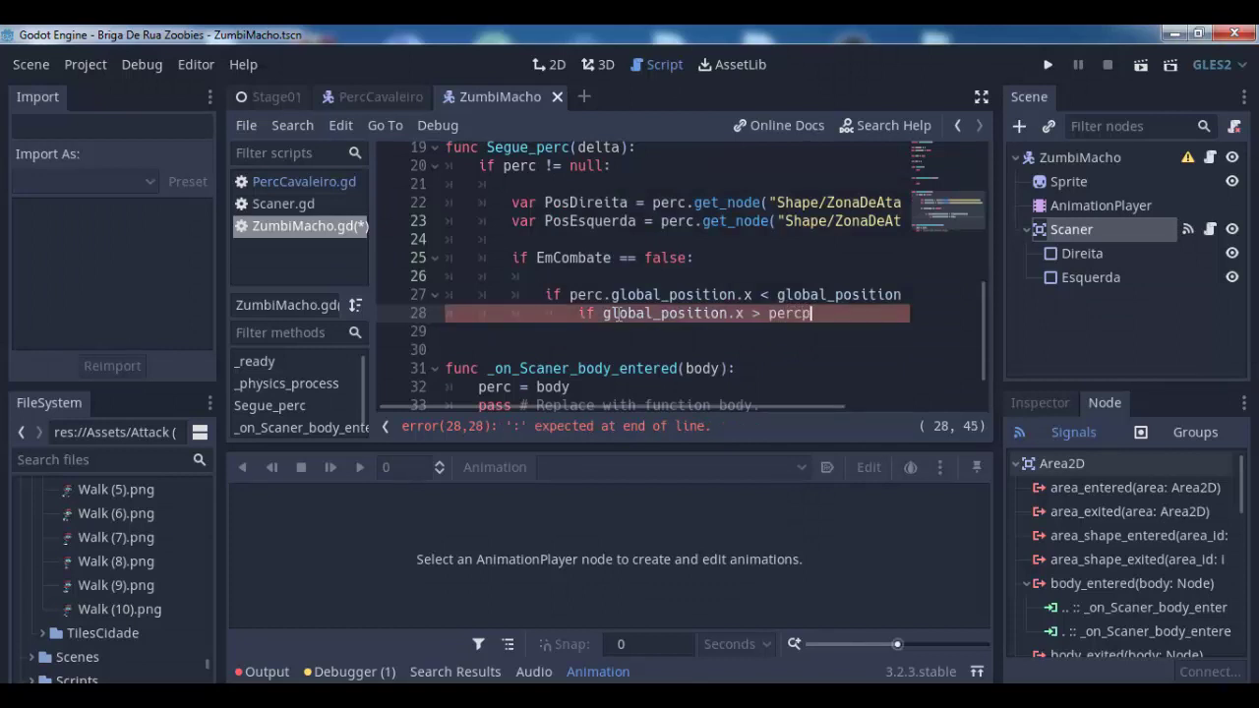
key("BackSpace")
key("BackSpace")
key("BackSpace")
key("BackSpace")
type("ospe")
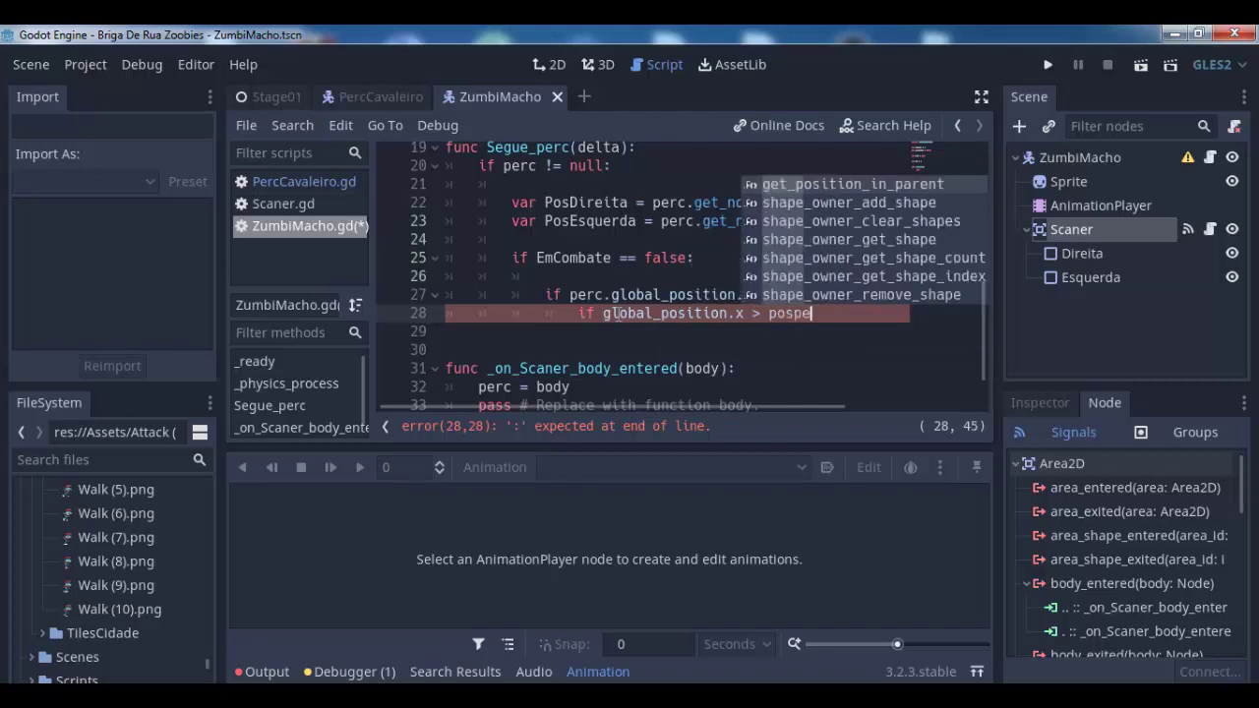
type("rcd")
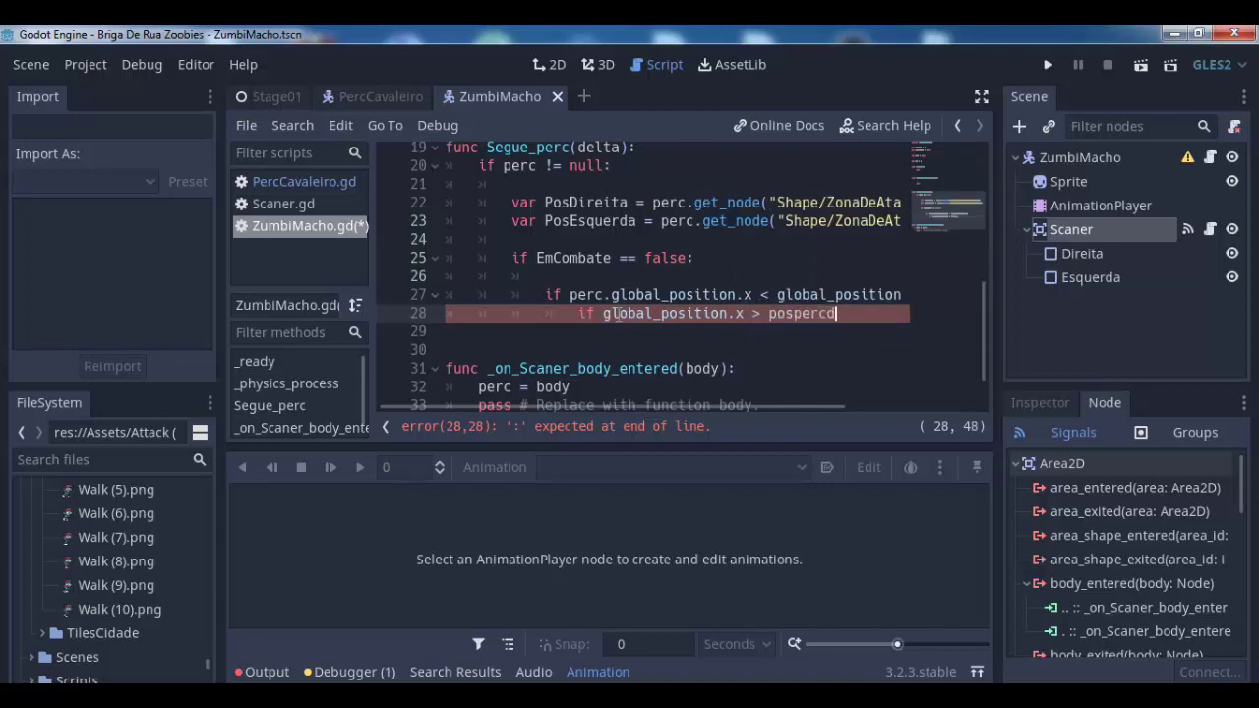
key("BackSpace")
key("BackSpace")
key("BackSpace")
key("BackSpace")
key("BackSpace")
key("BackSpace")
type("dir")
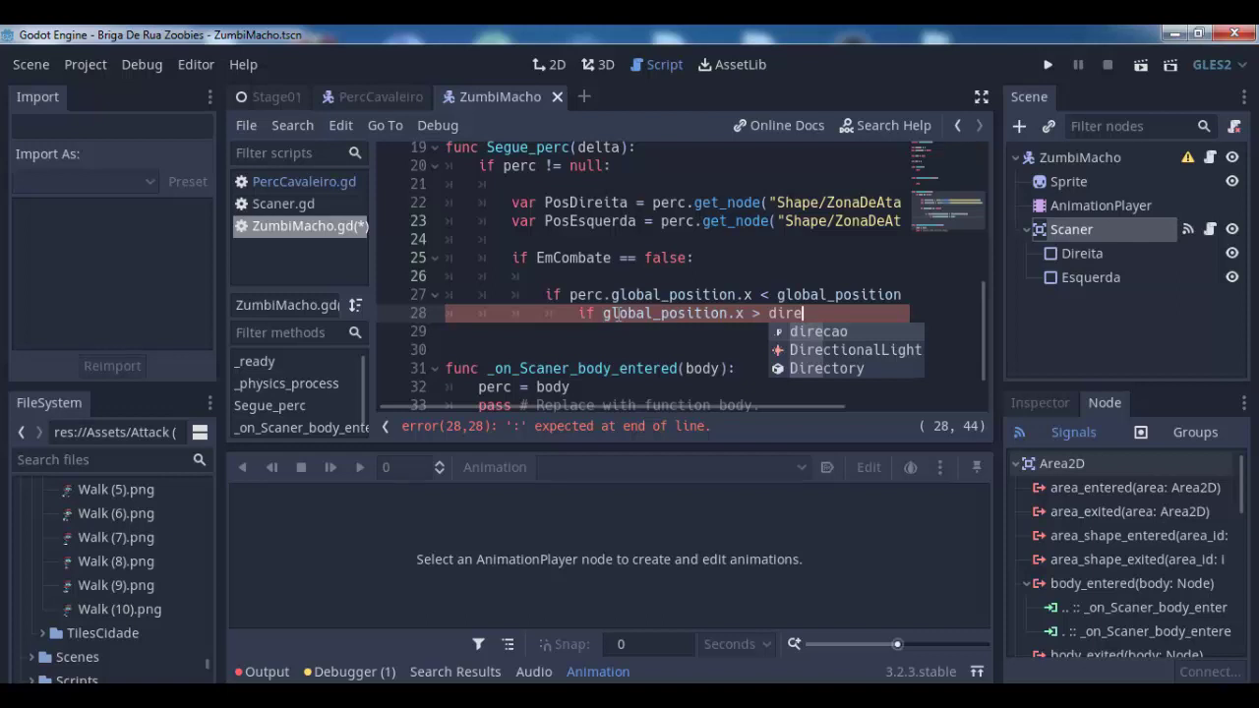
key("BackSpace")
key("BackSpace")
key("BackSpace")
key("BackSpace")
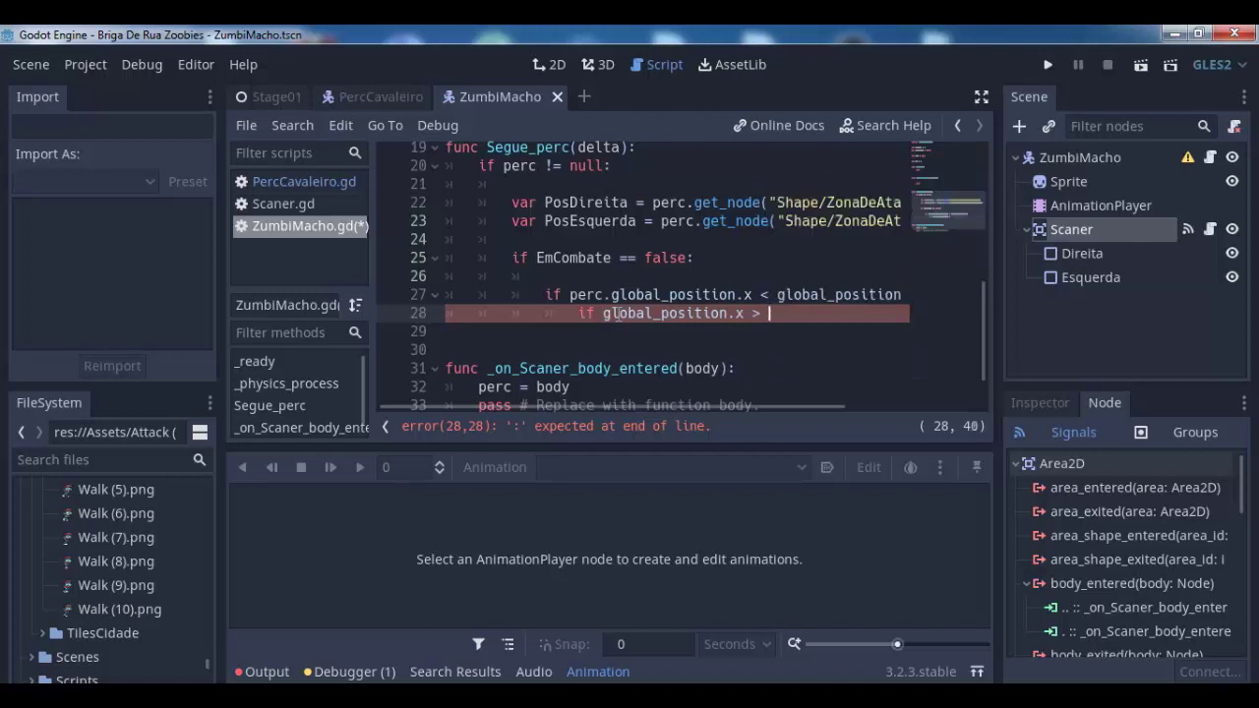
type("P")
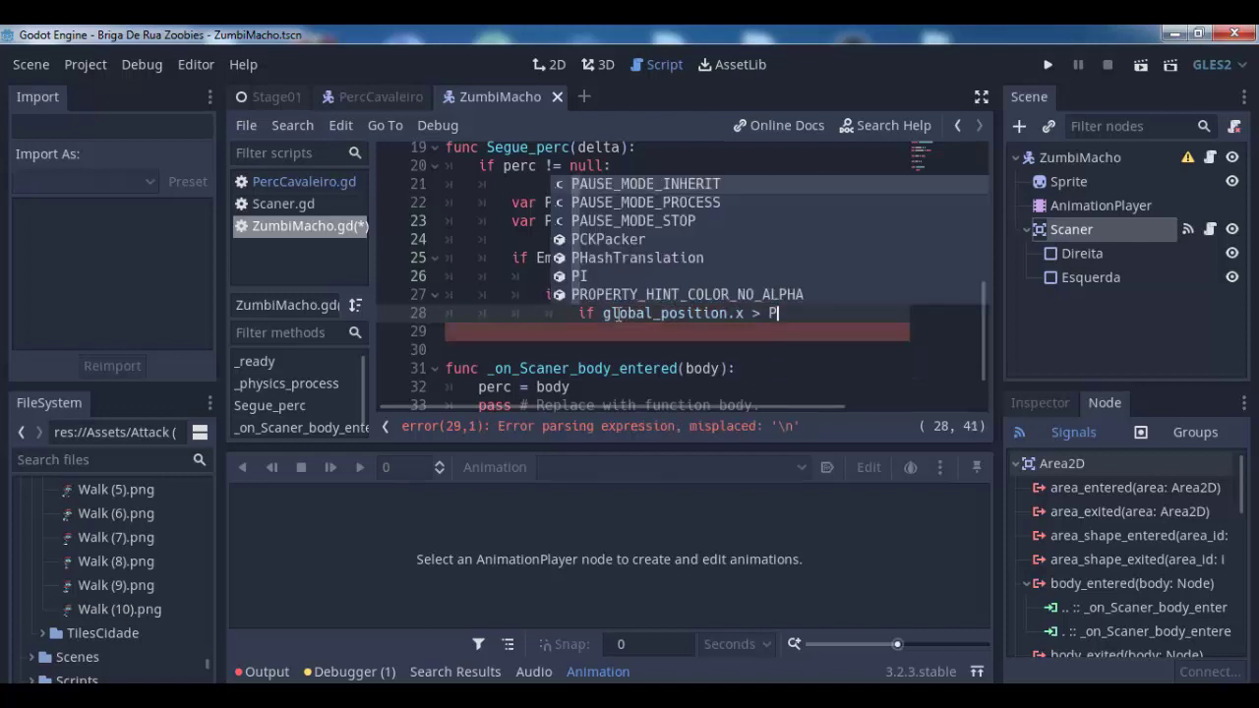
type("os")
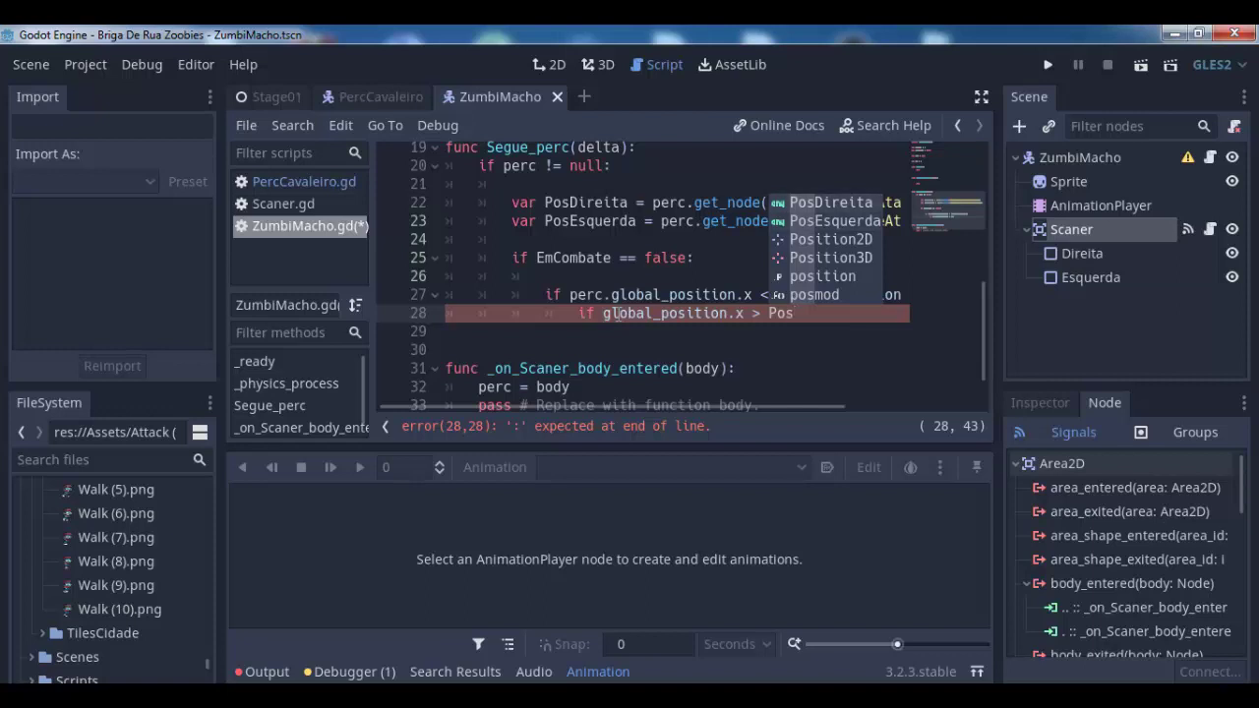
key("Return")
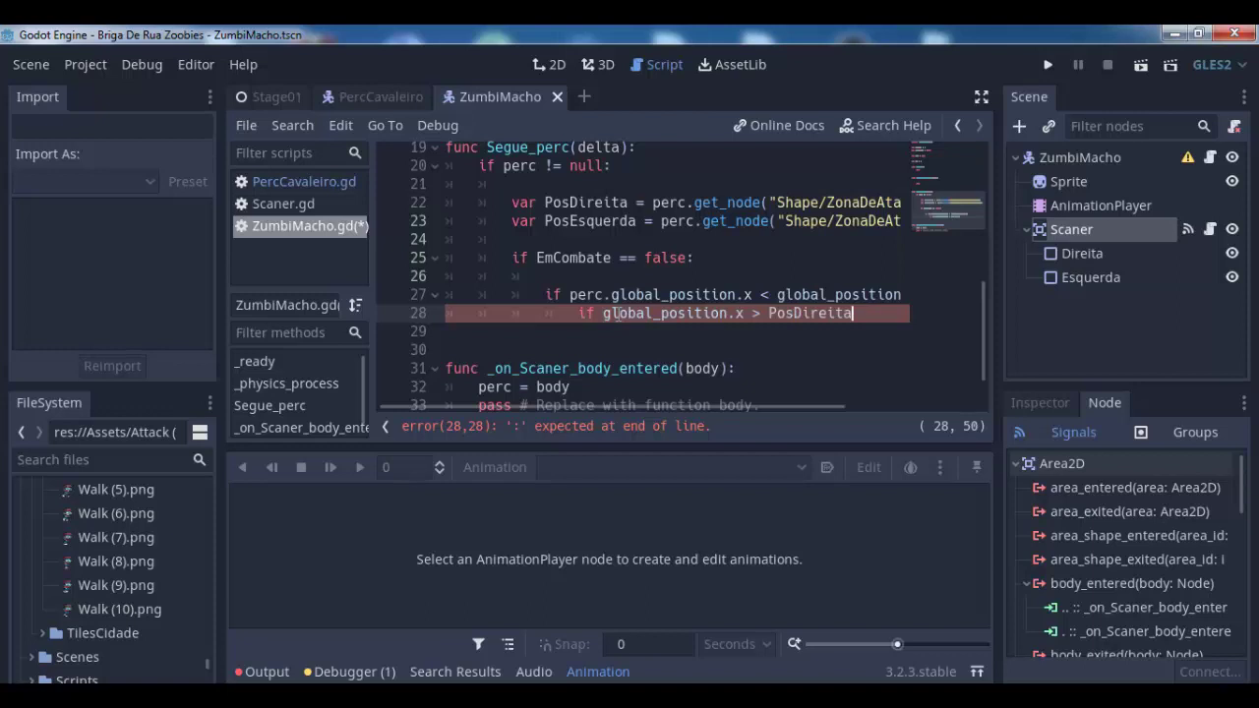
type(":")
Write 'move_local_x(-vel)' on line 29 as the body of the x condition
key("Return")
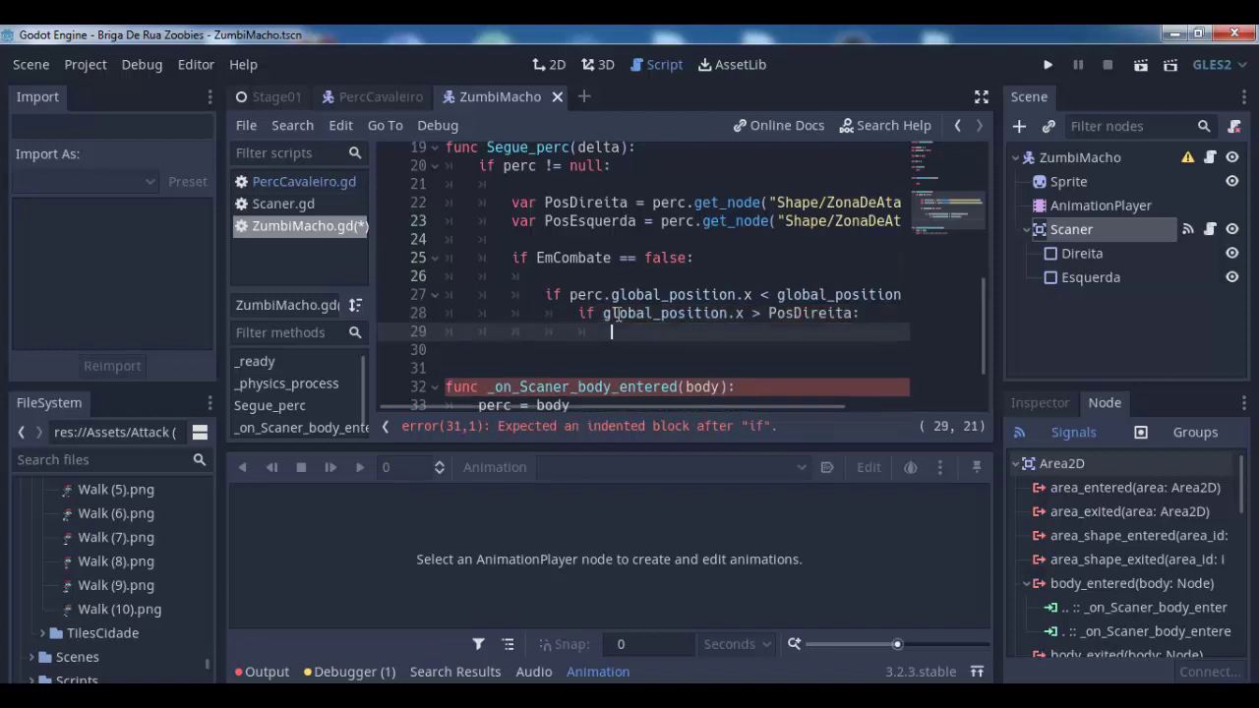
type("move")
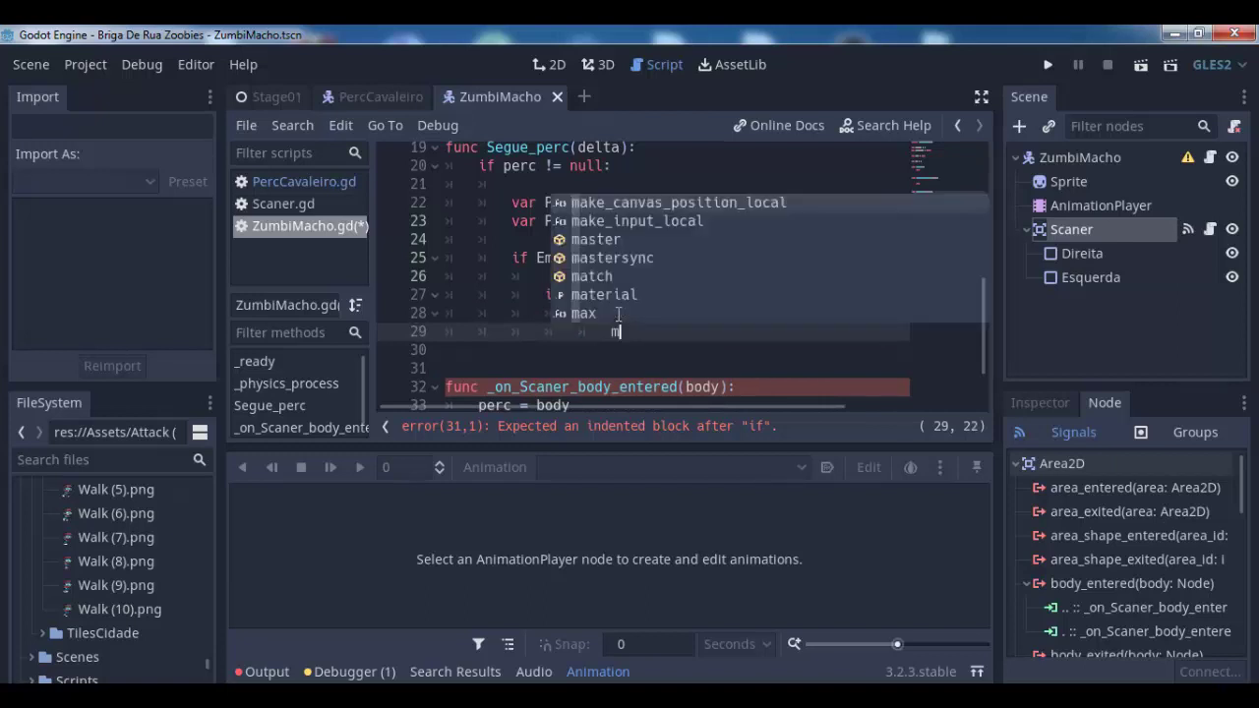
key("Down")
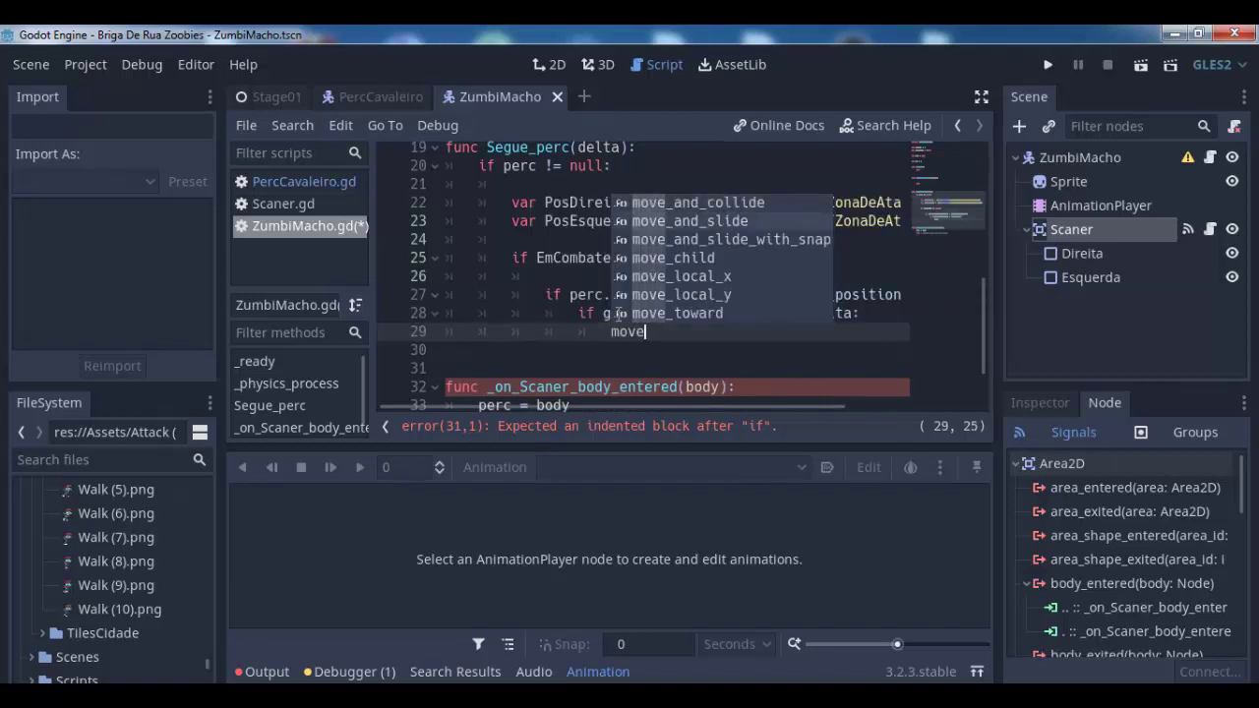
key("Down")
key("Down")
key("Down")
key("Down")
key("Up")
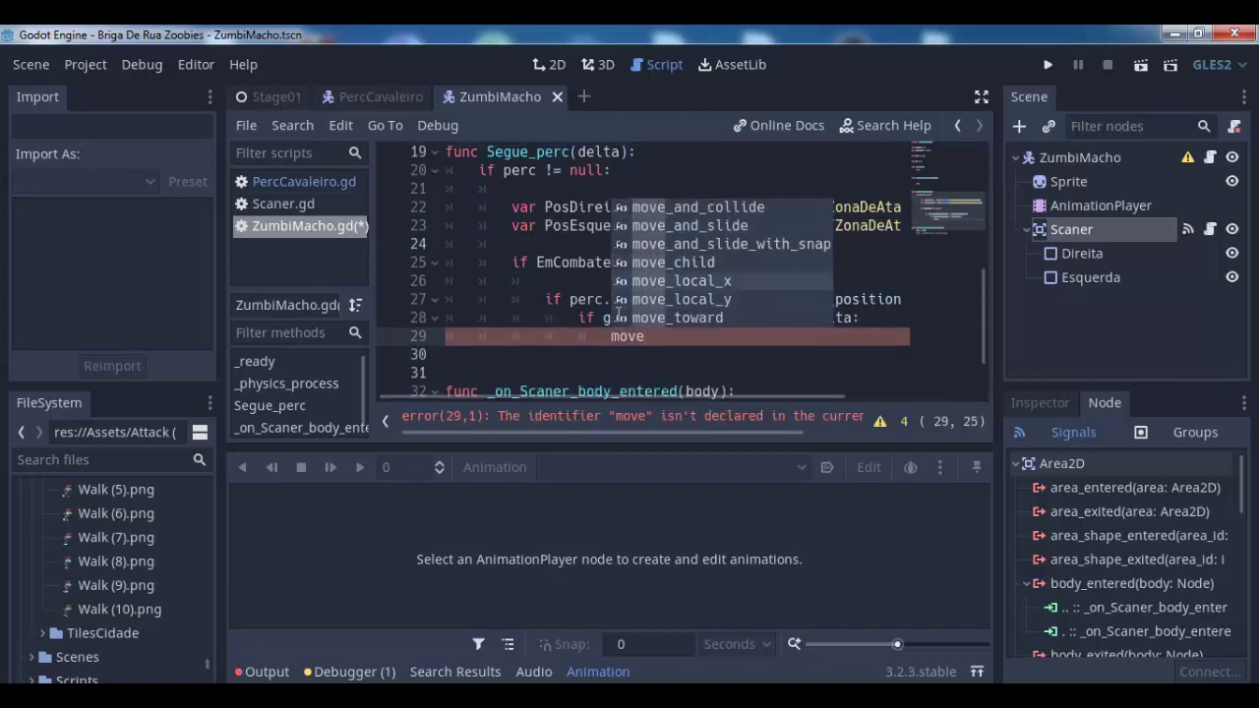
key("Return")
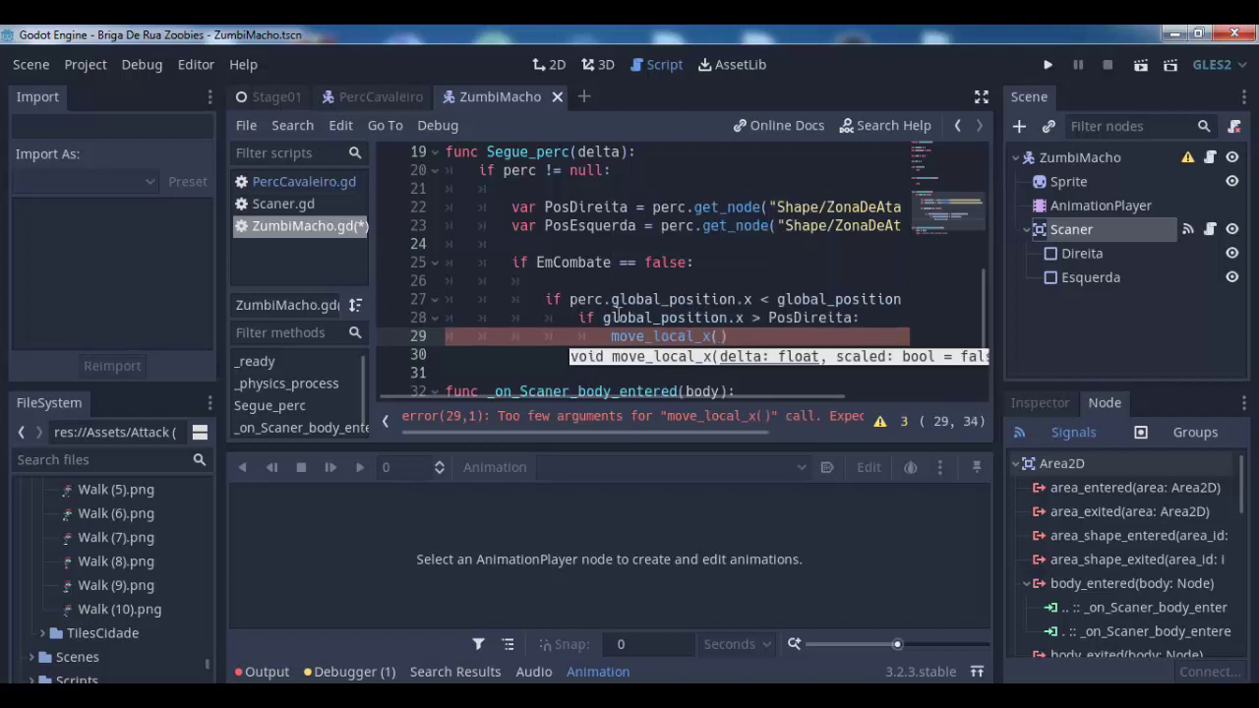
type("v")
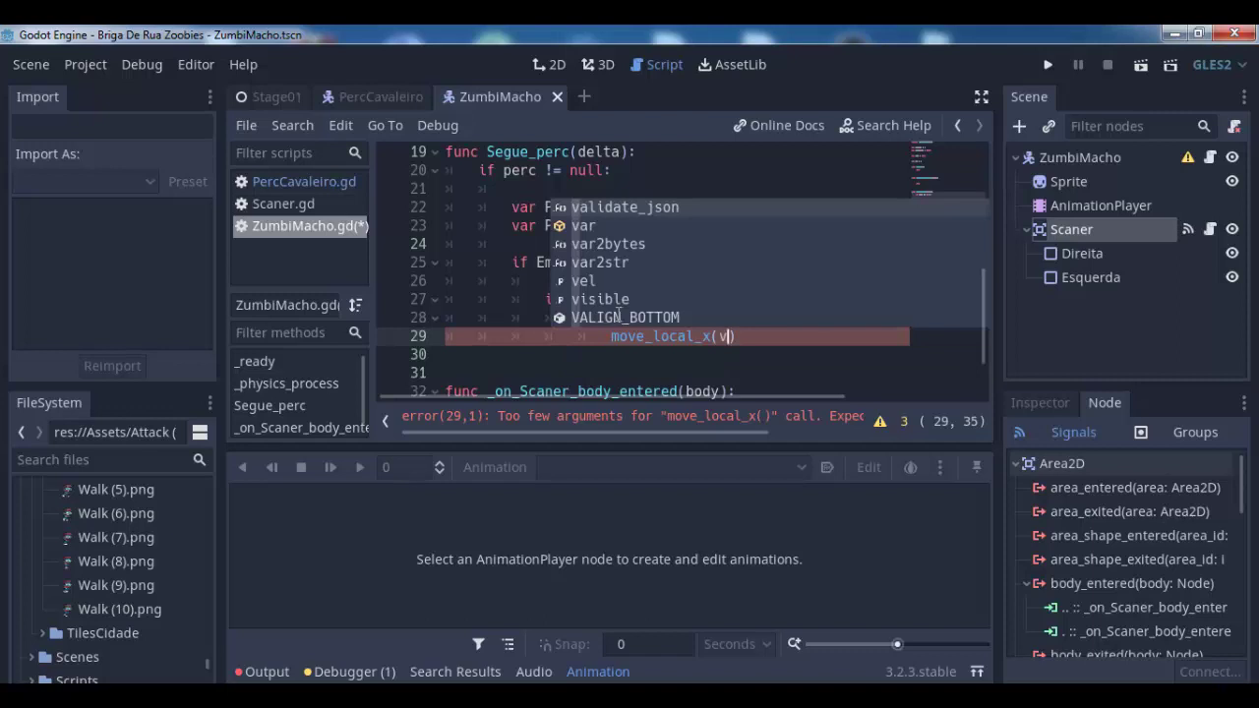
key("Escape")
key("BackSpace")
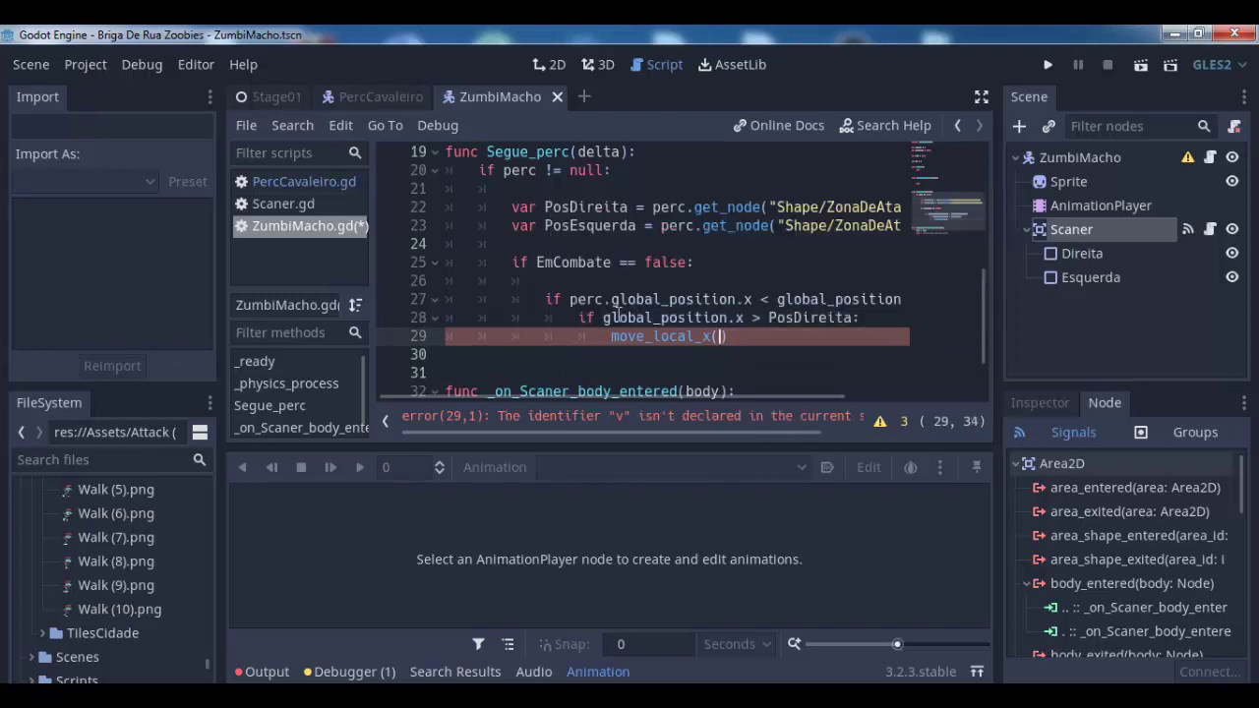
type("-ve")
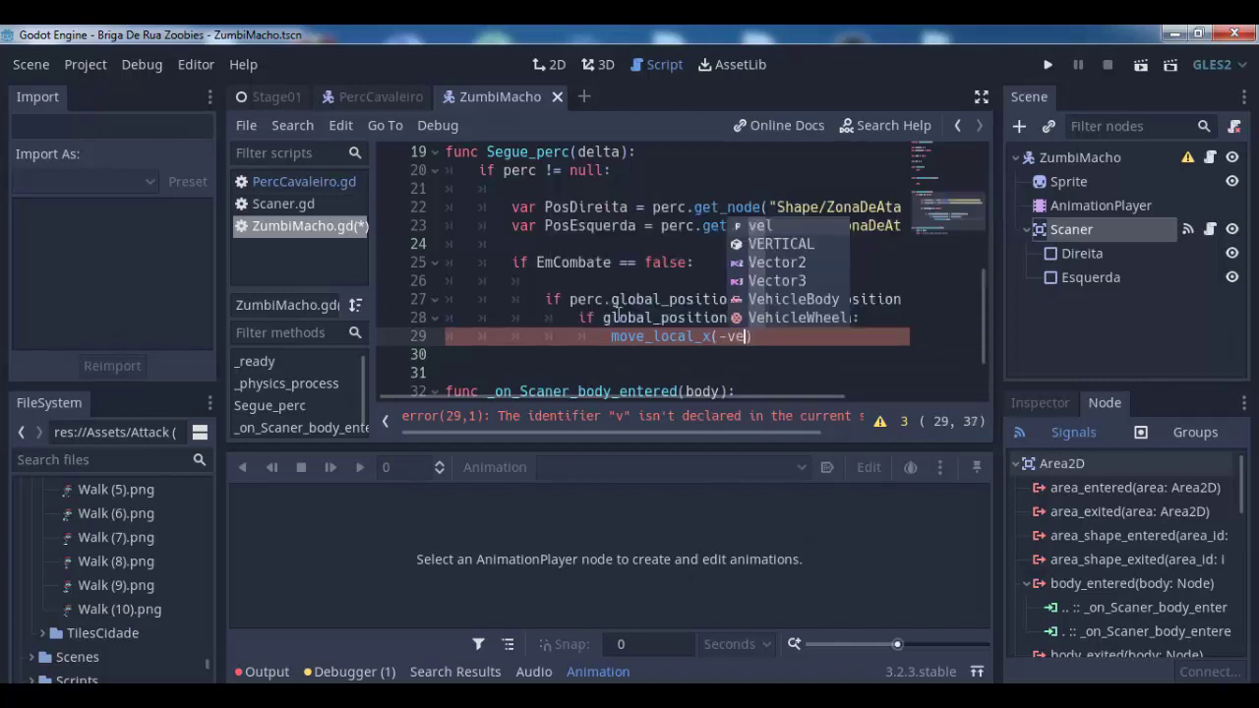
type("l")
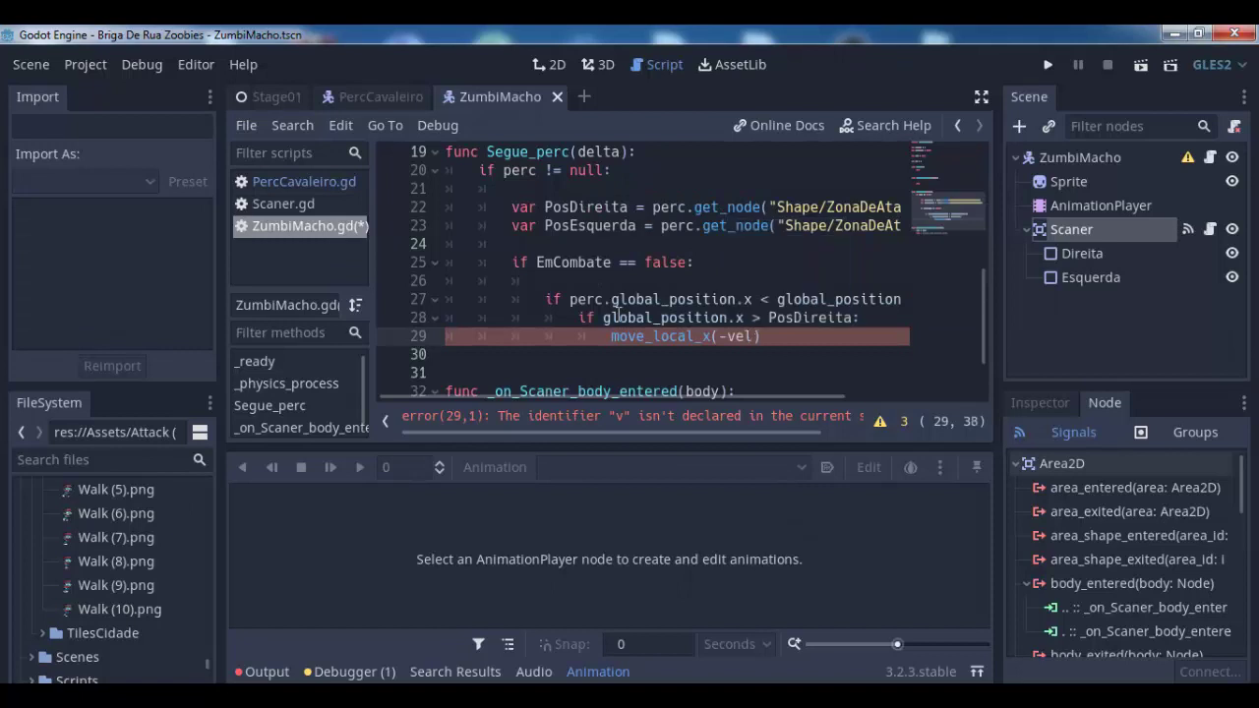
type(")")
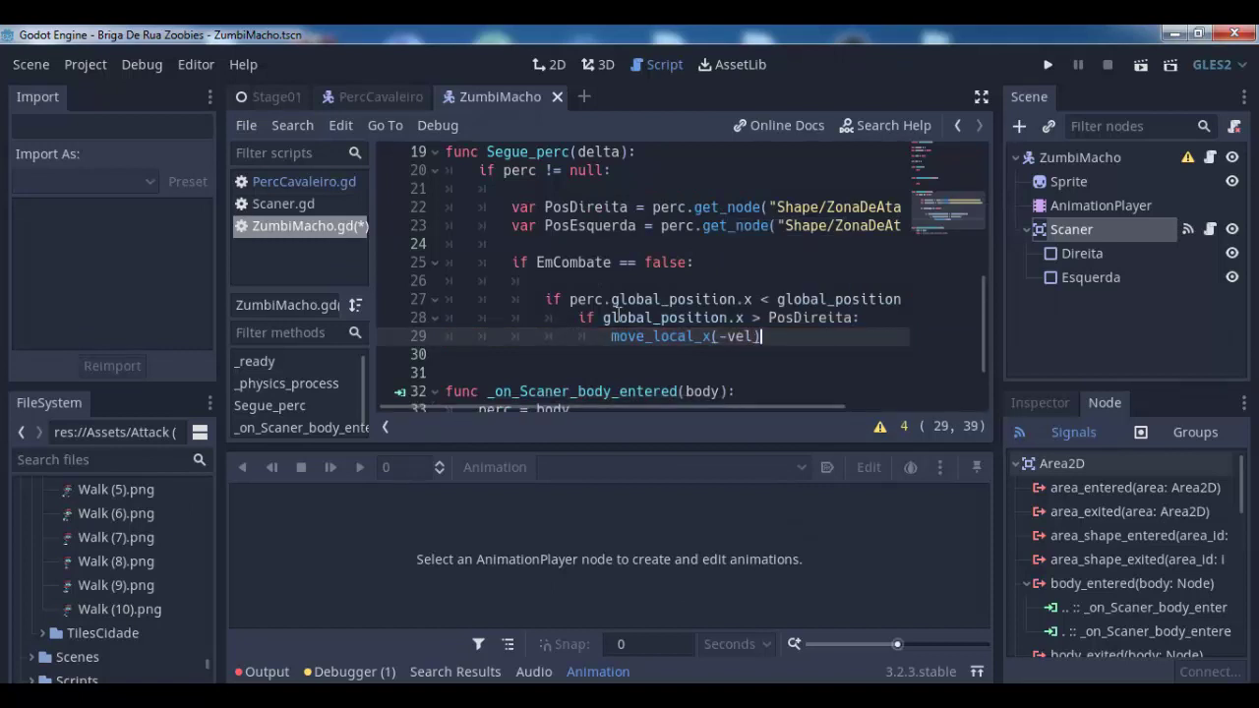
key("Return")
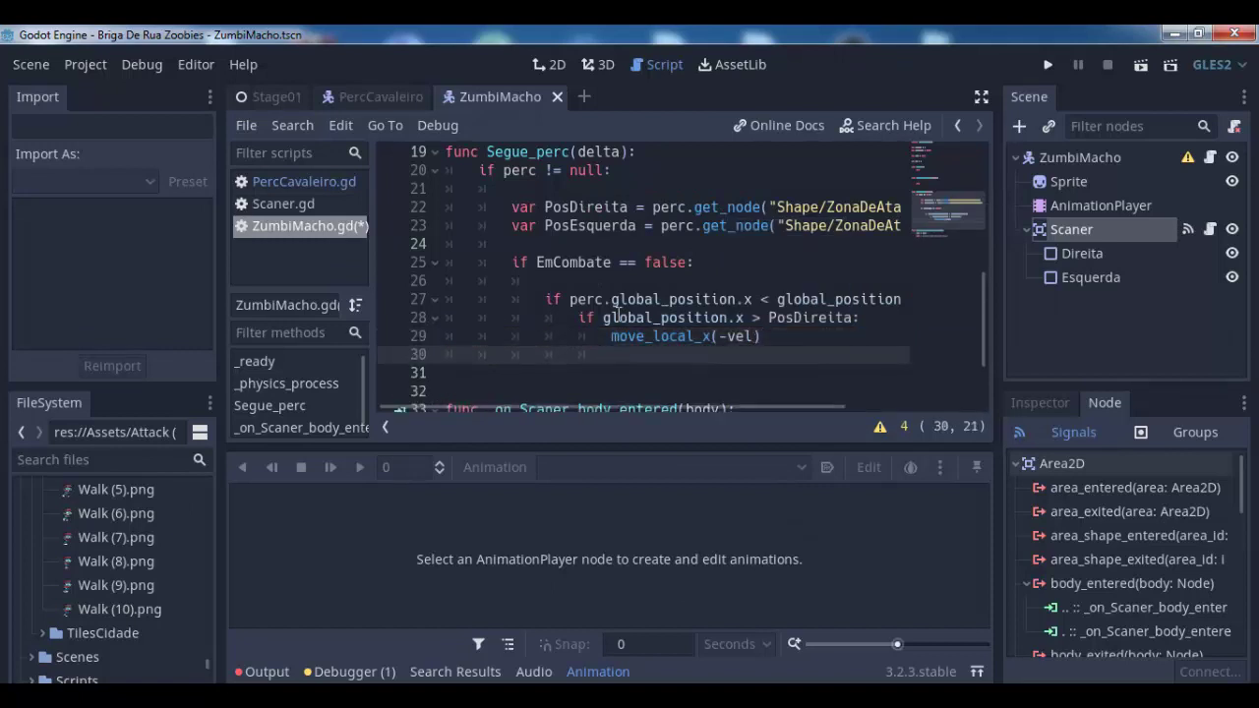
Add line 30 'if global_position < PosDireita:' at the outer if level
key("BackSpace")
type("if ")
type("flo")
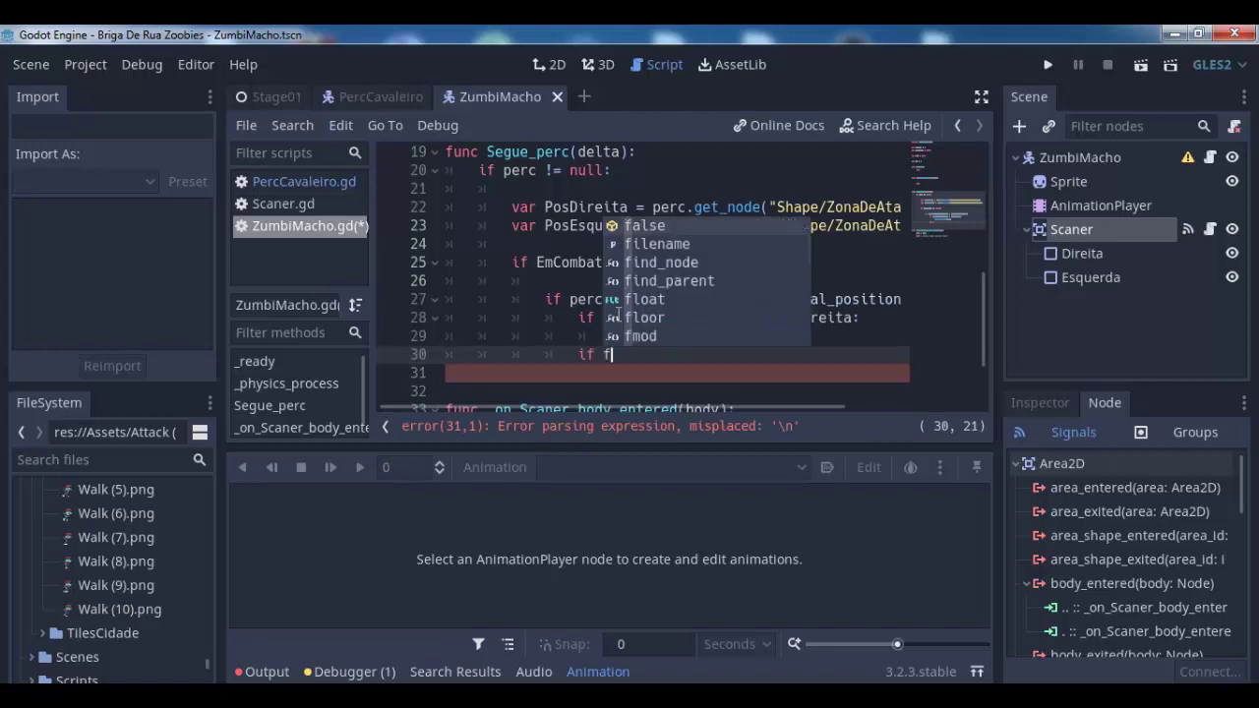
key("BackSpace")
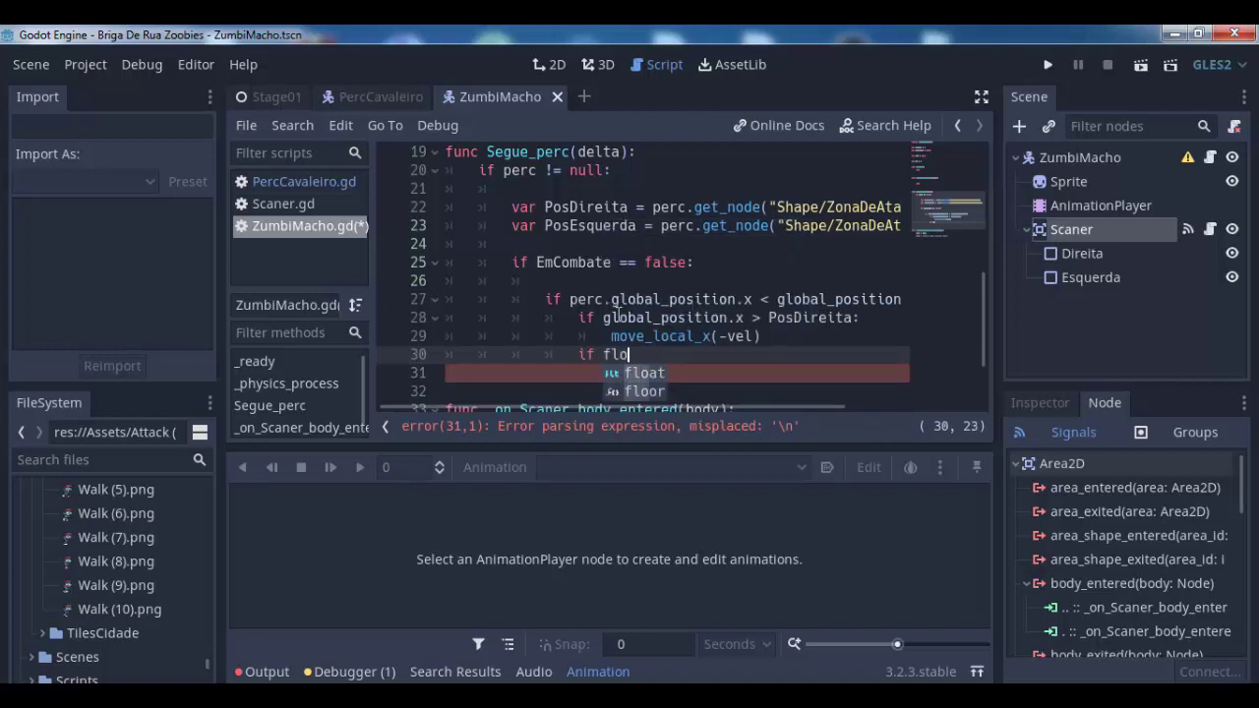
key("BackSpace")
key("BackSpace")
type("glo")
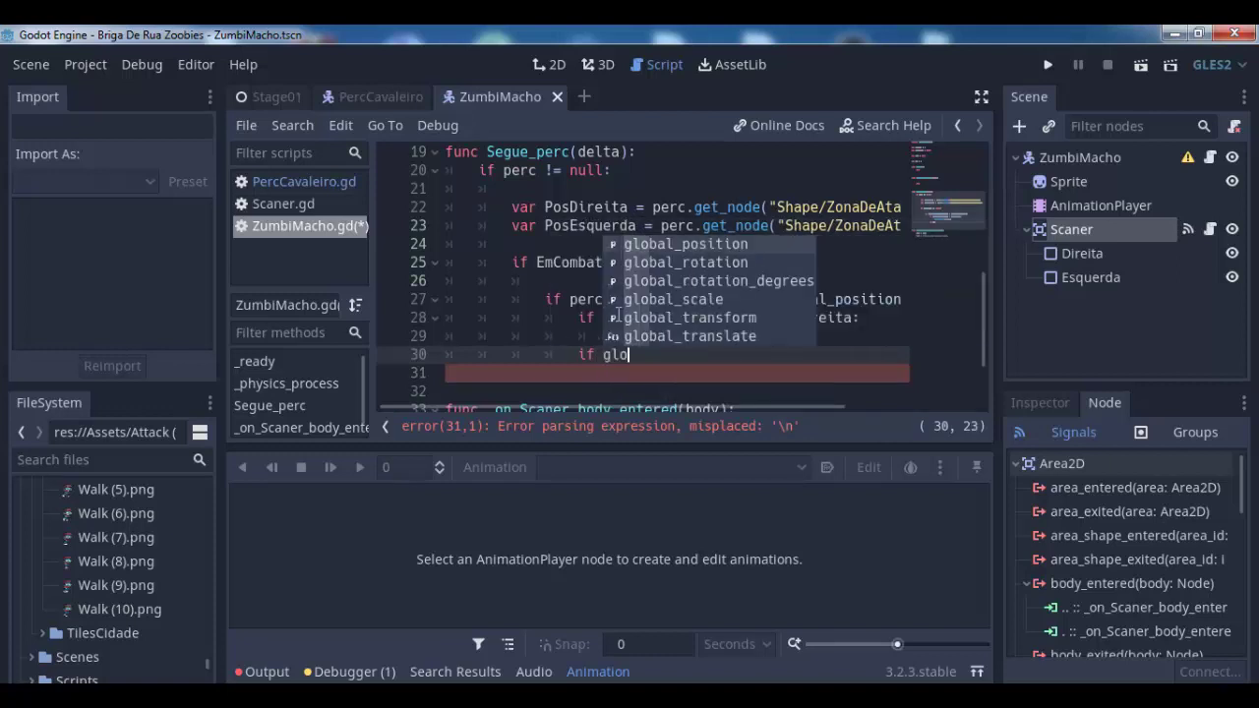
key("Return")
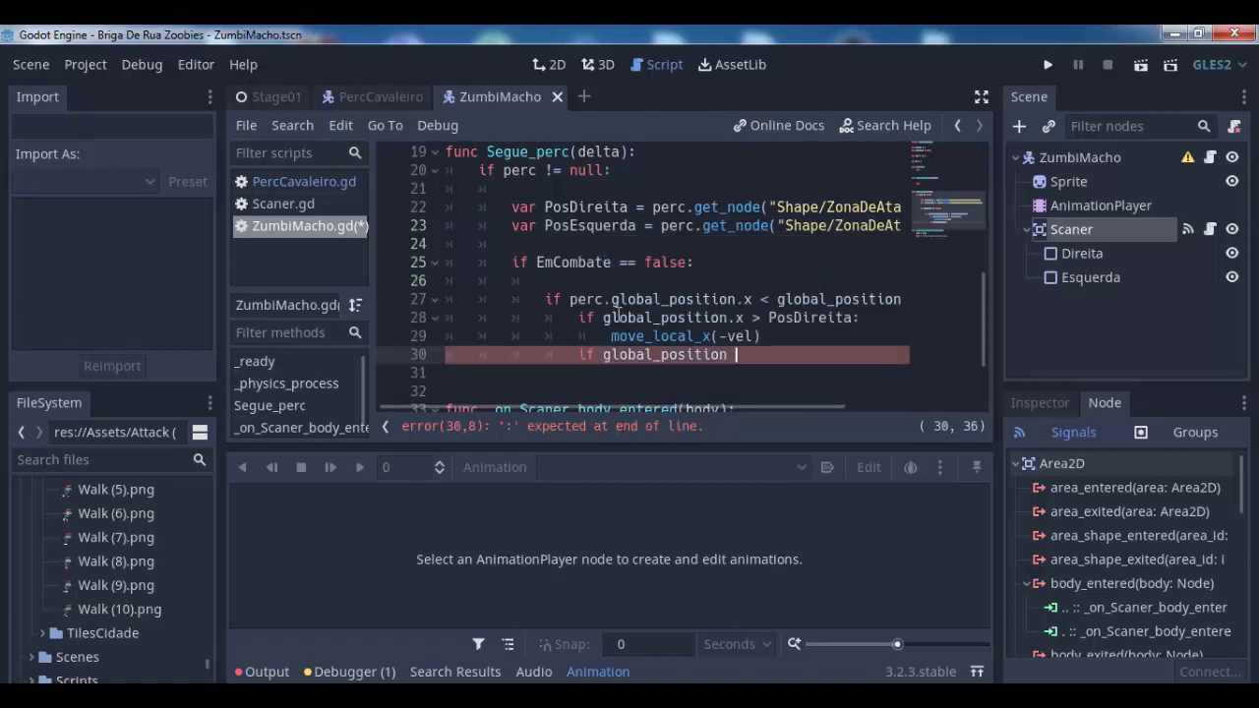
type("<")
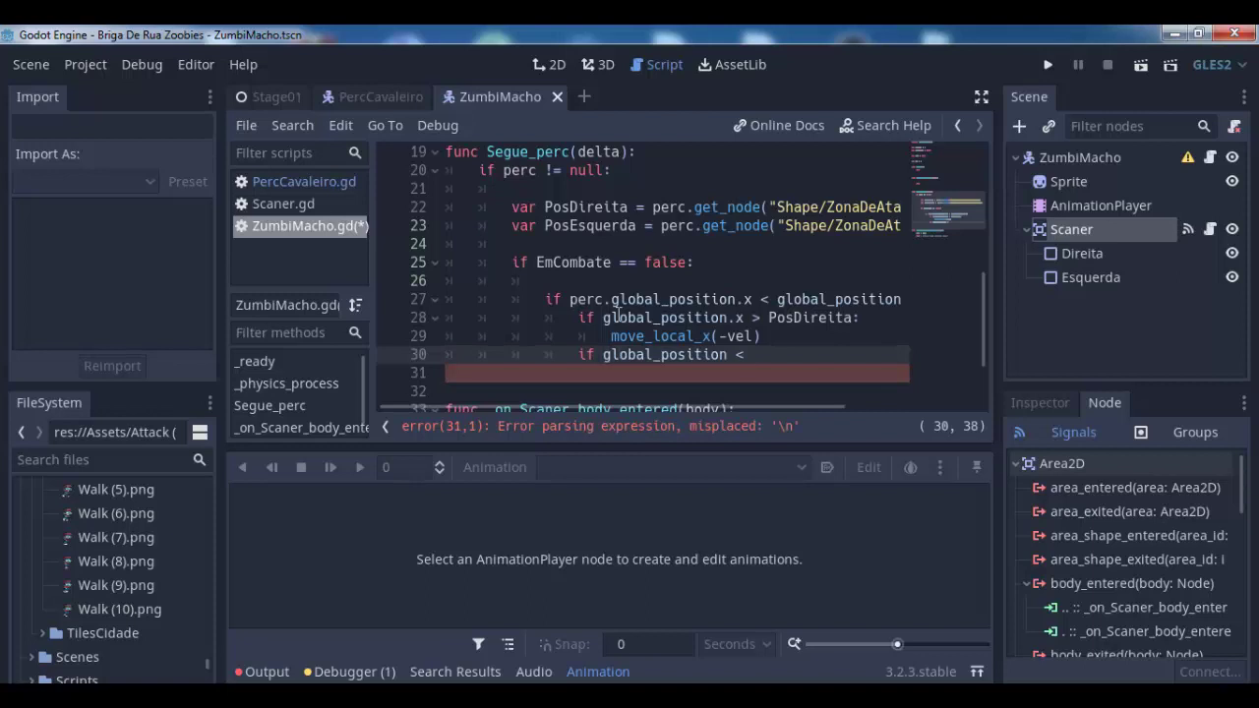
key("BackSpace")
key("BackSpace")
key("BackSpace")
key("BackSpace")
key("BackSpace")
key("BackSpace")
key("BackSpace")
key("BackSpace")
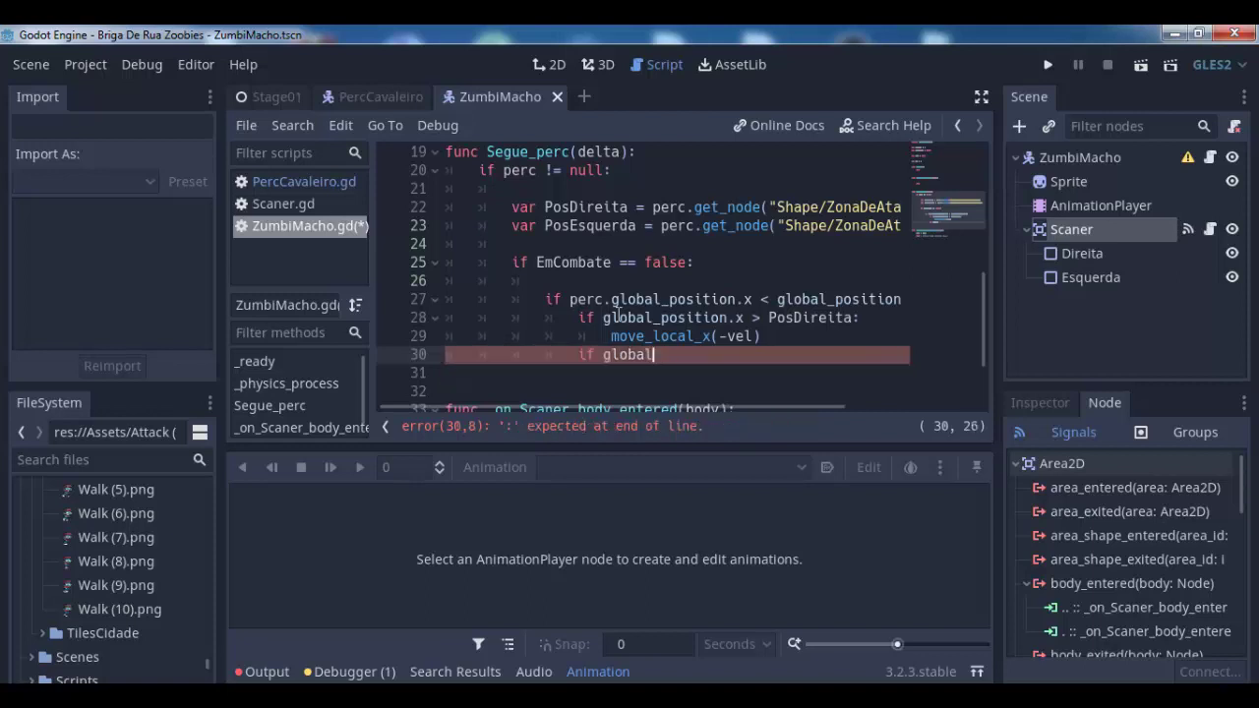
key("BackSpace")
key("BackSpace")
key("BackSpace")
key("BackSpace")
key("BackSpace")
key("BackSpace")
key("BackSpace")
type("glob")
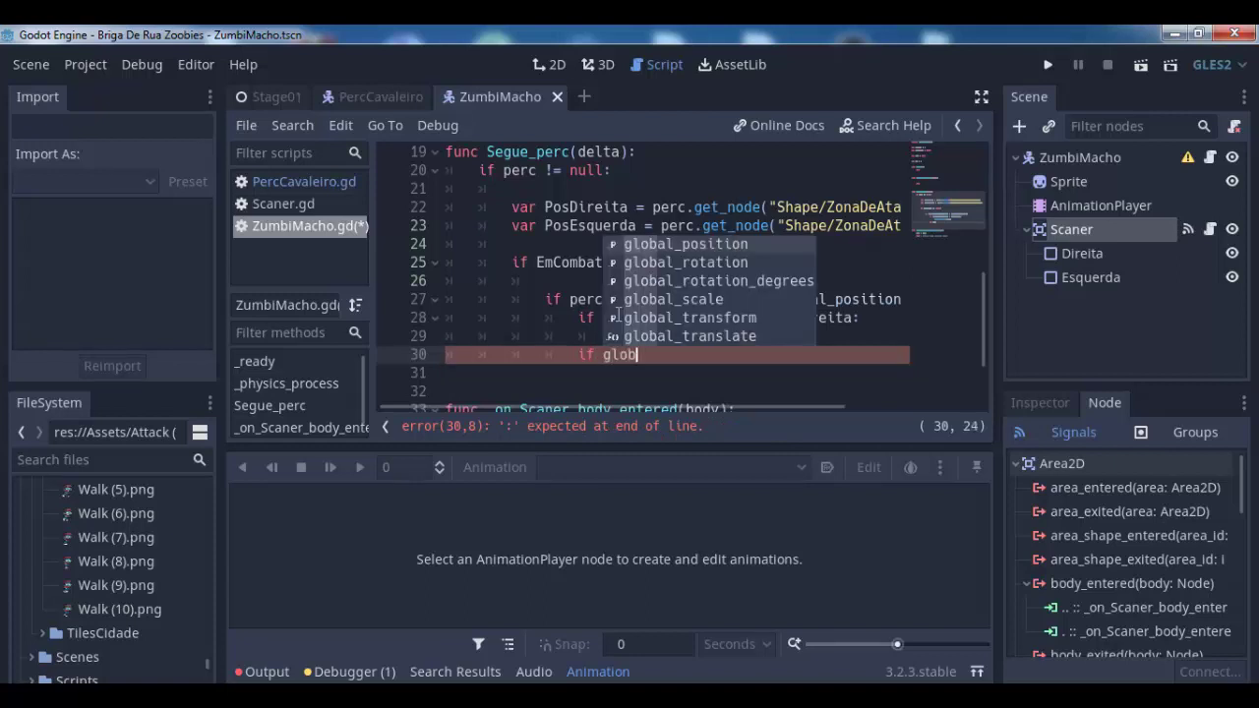
key("Return")
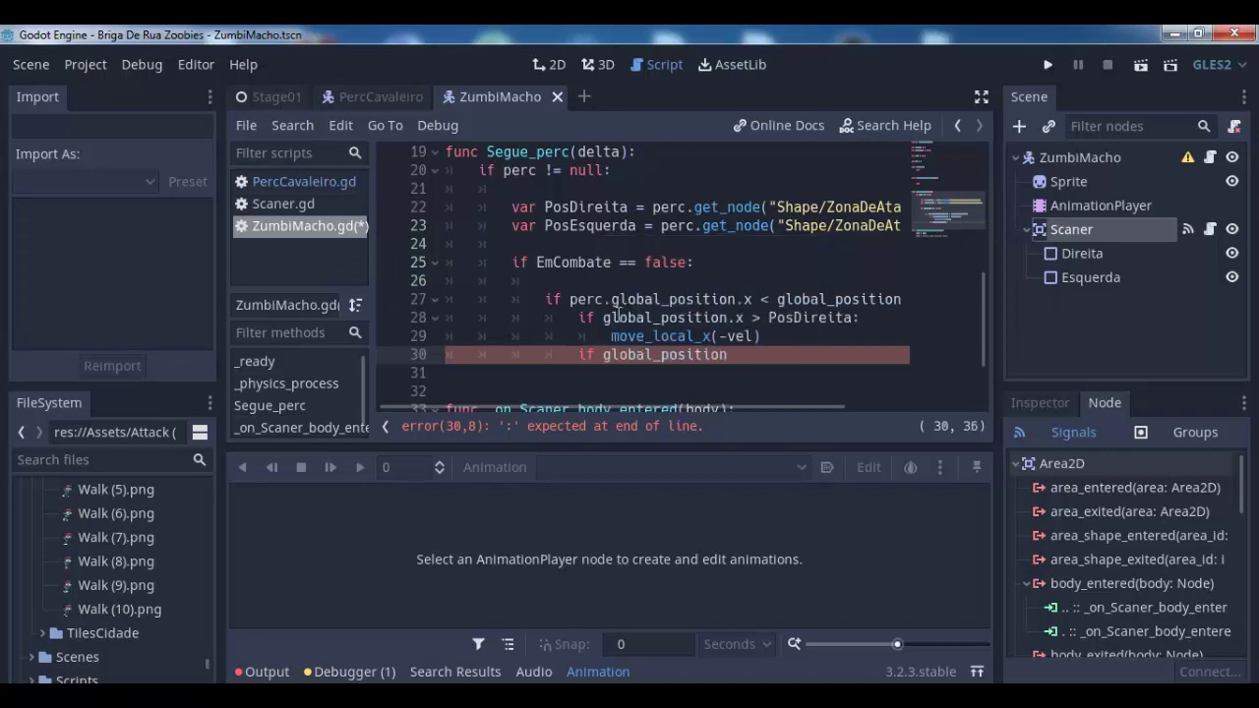
type("< p")
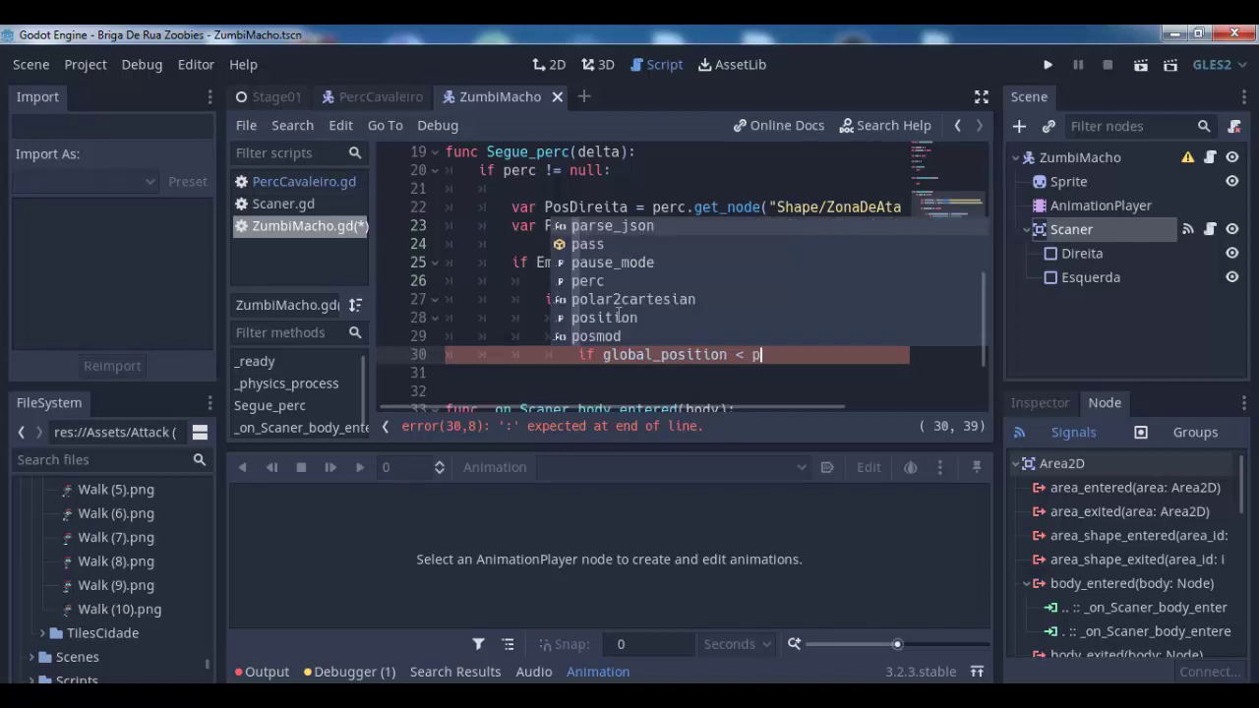
type("osd")
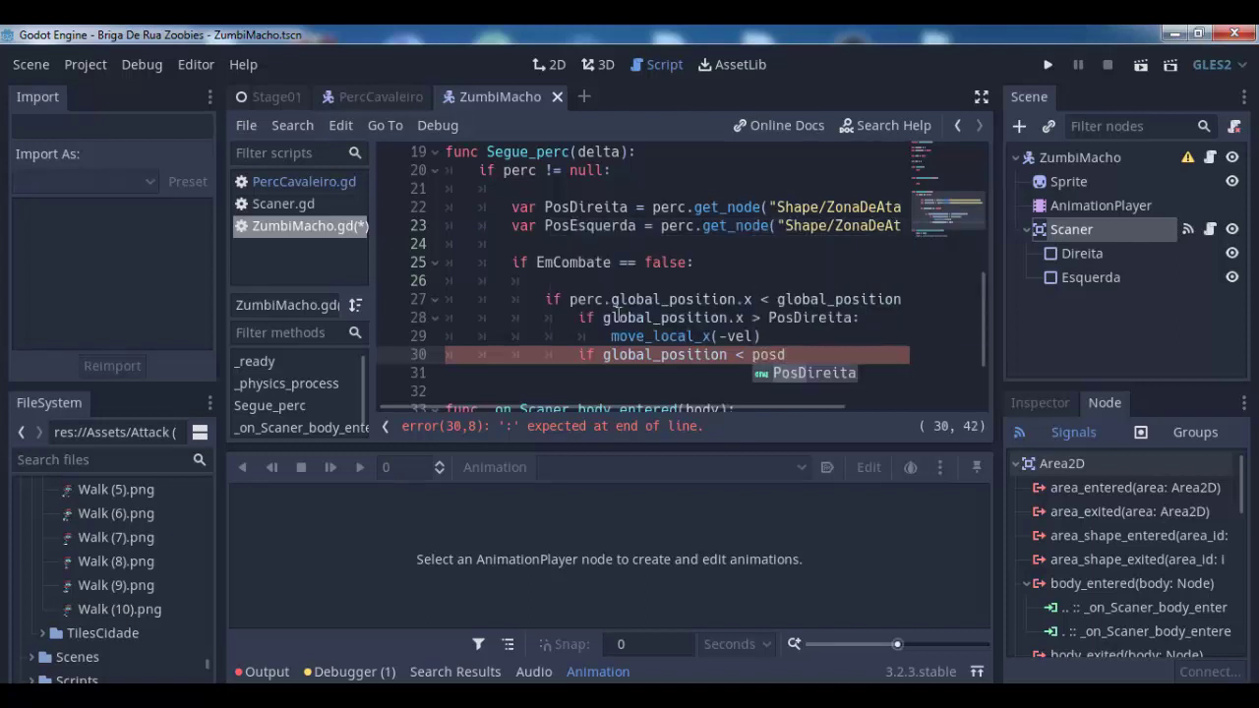
key("Return")
type(":")
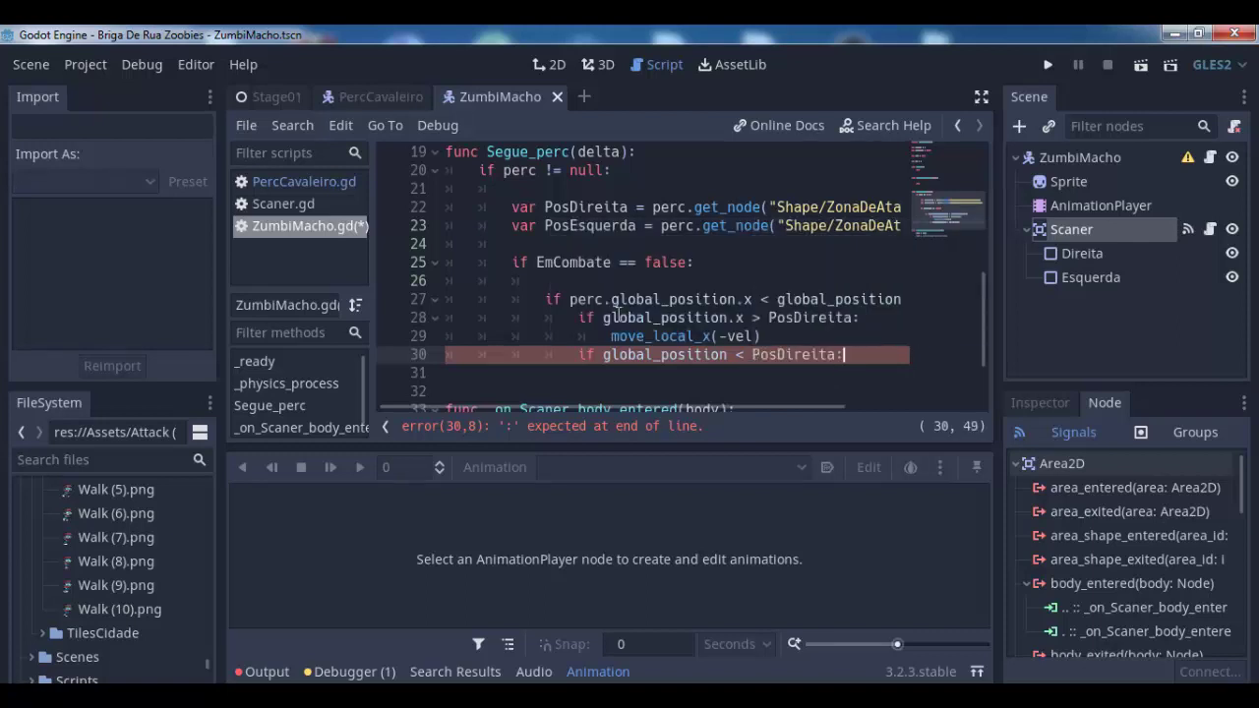
key("Return")
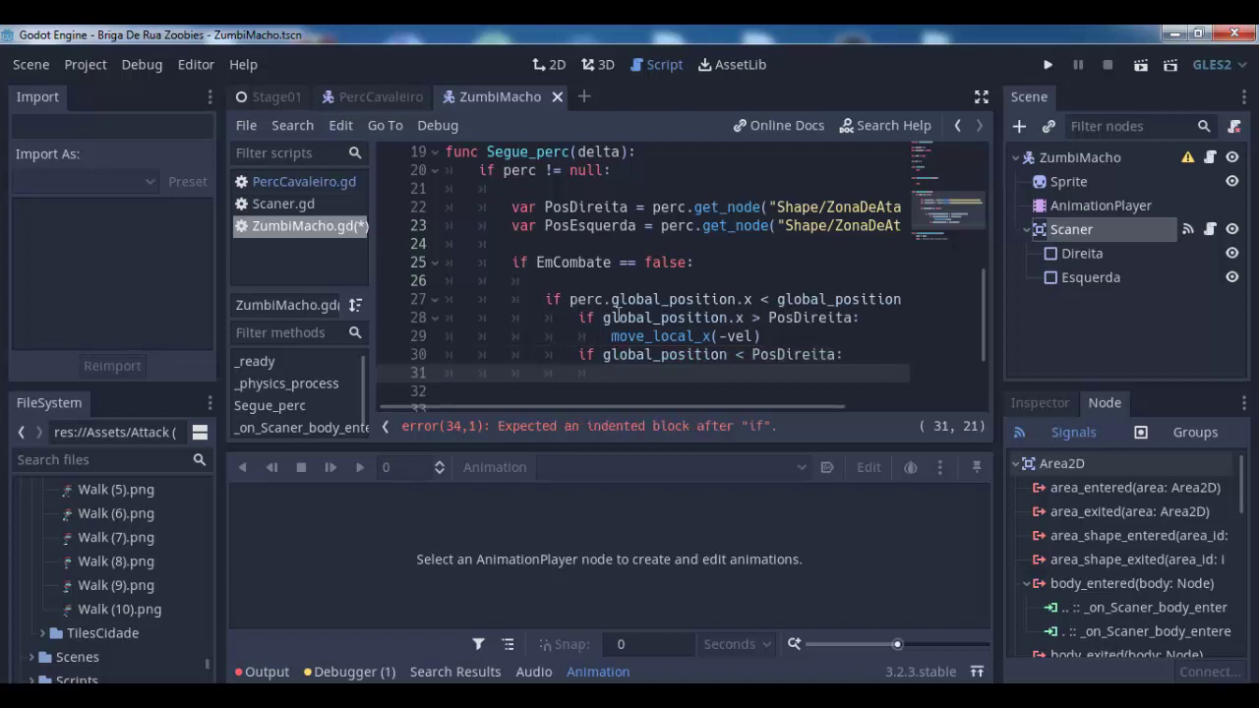
Write 'move_local_x(vel)' on line 31 beneath the new check
type("m")
type("ovelo")
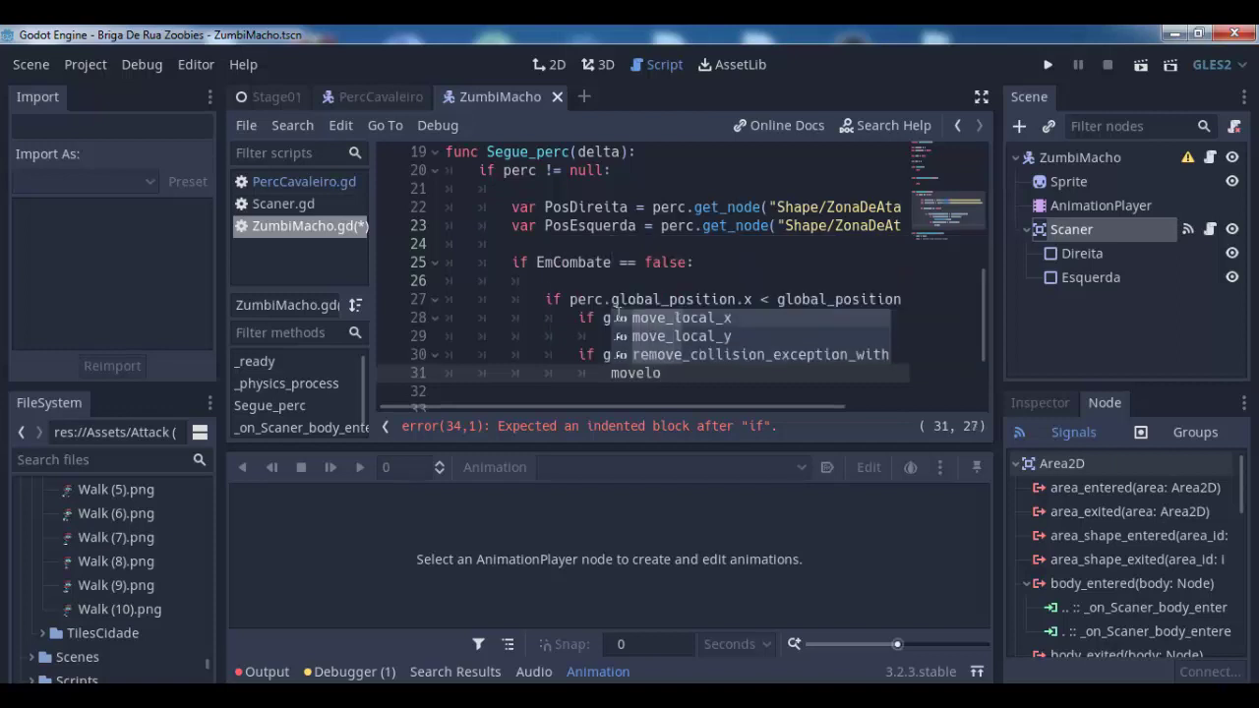
key("Return")
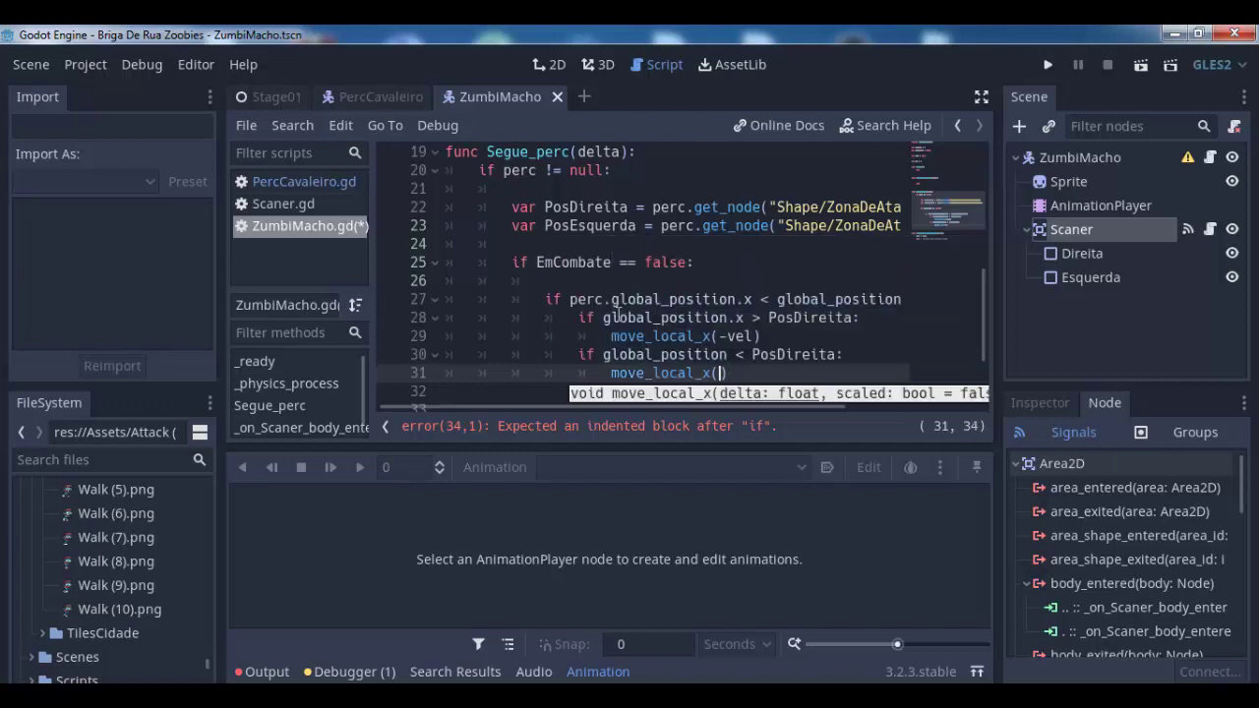
type("-")
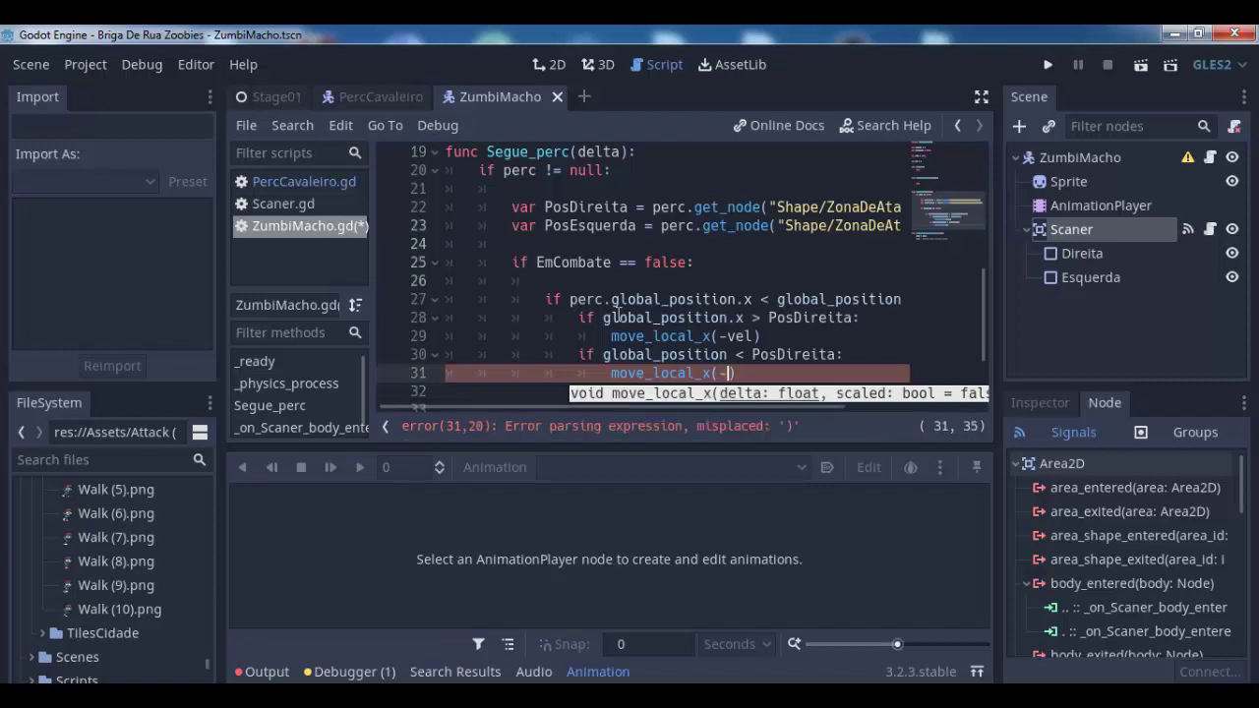
key("BackSpace")
type("vel")
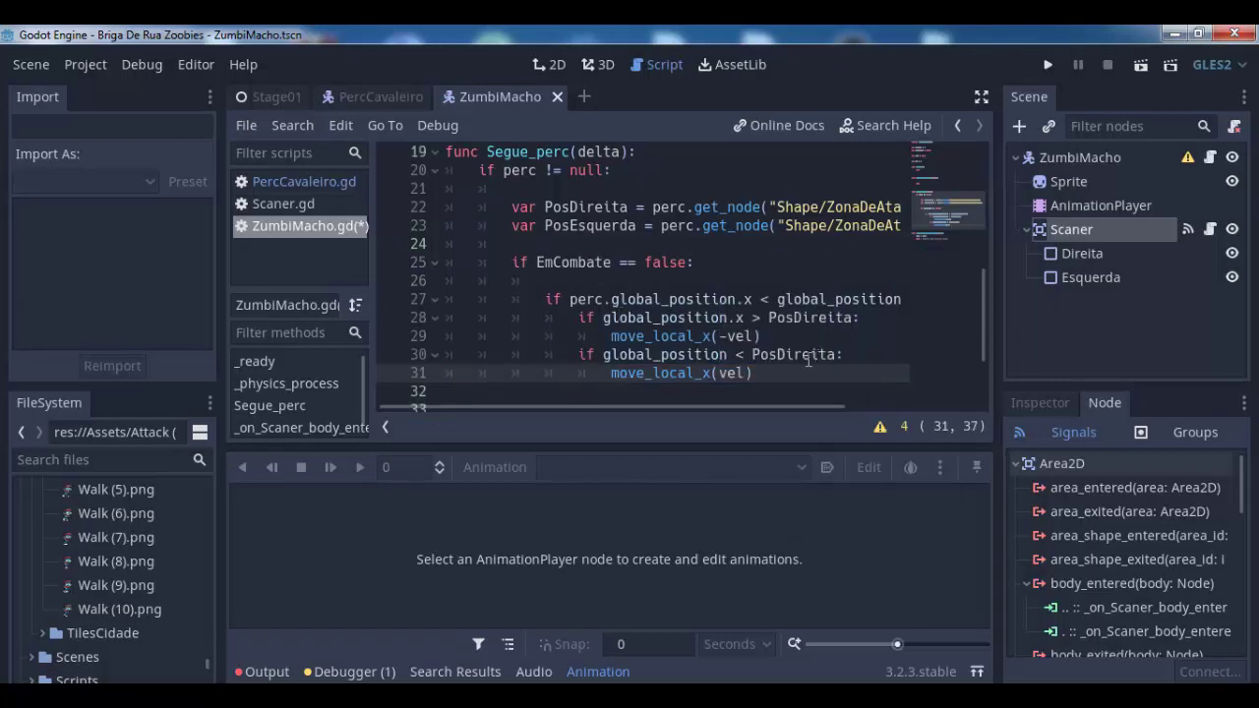
Duplicate the two movement checks from lines 28–31 below line 31
left_click_drag(578, 318, 773, 379)
key("ctrl+c")
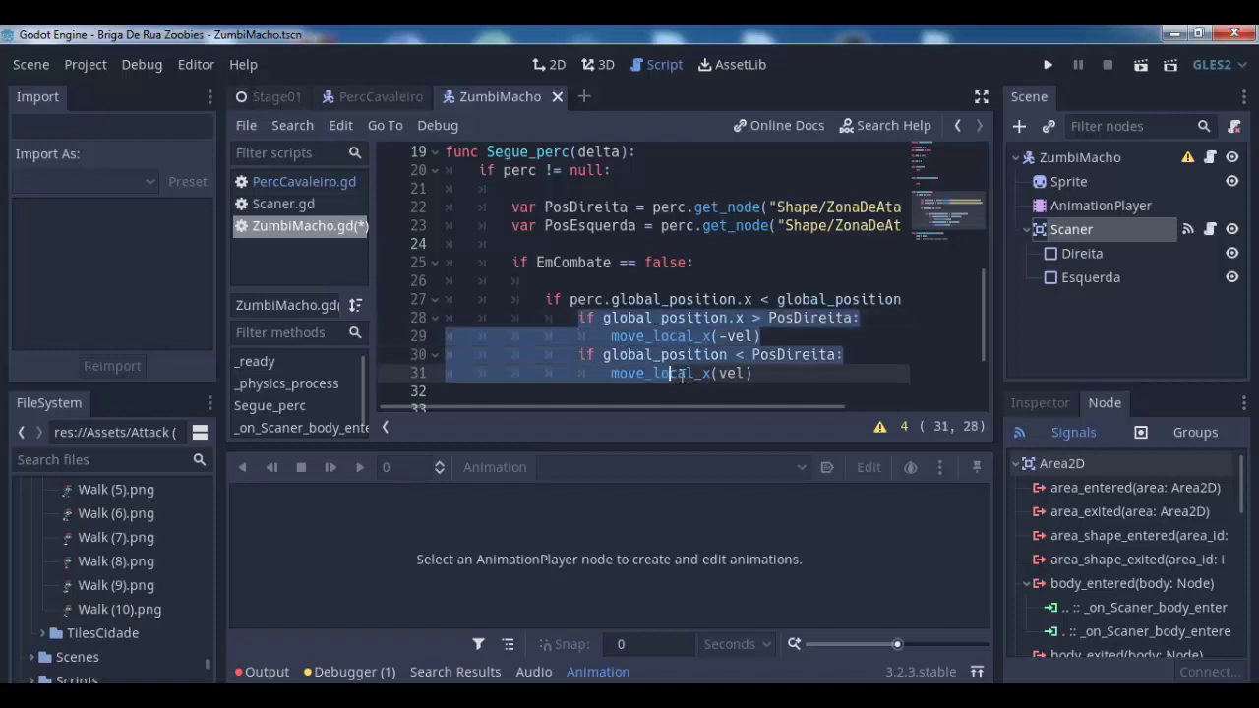
left_click(775, 379)
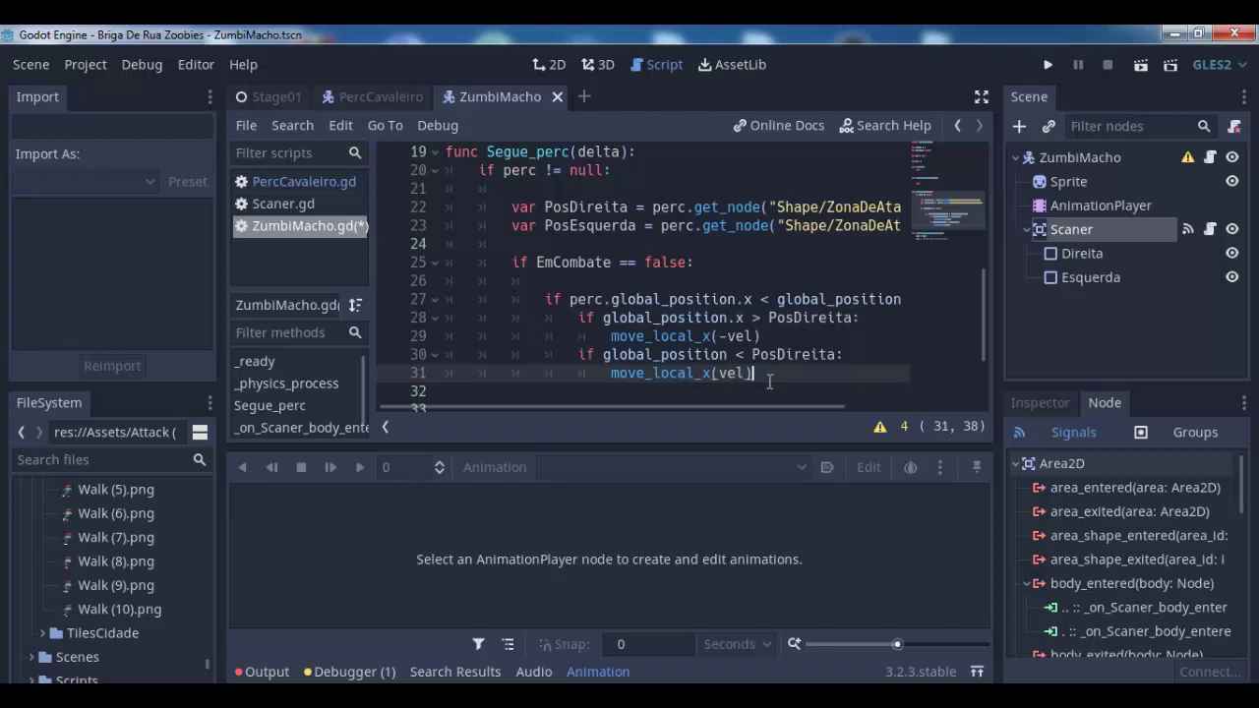
key("Return")
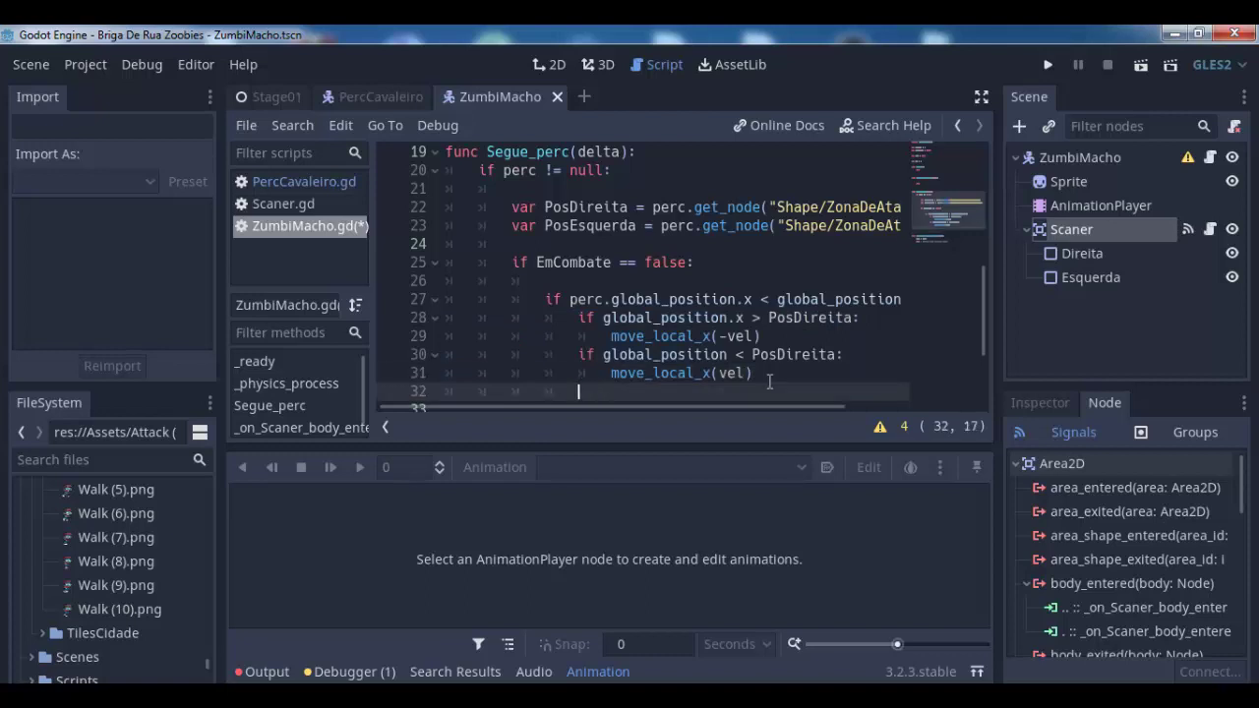
key("ctrl+v")
key("Up")
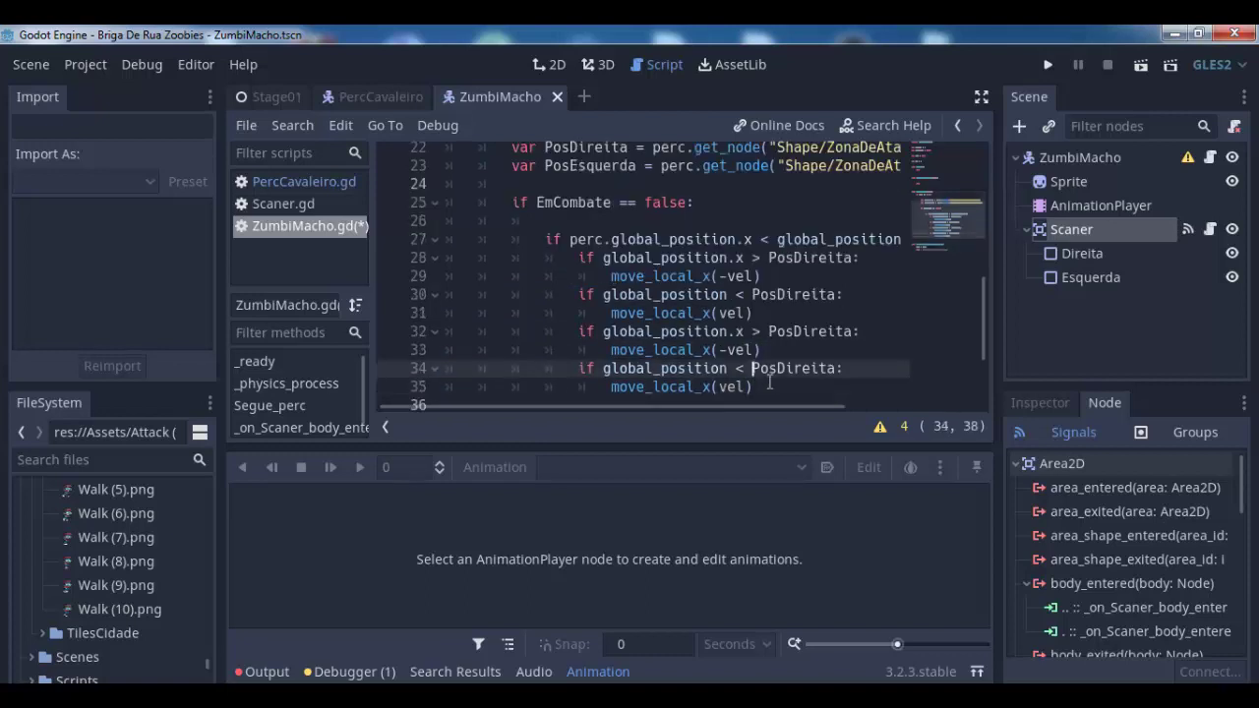
key("Up")
key("Up")
key("Up")
key("Down")
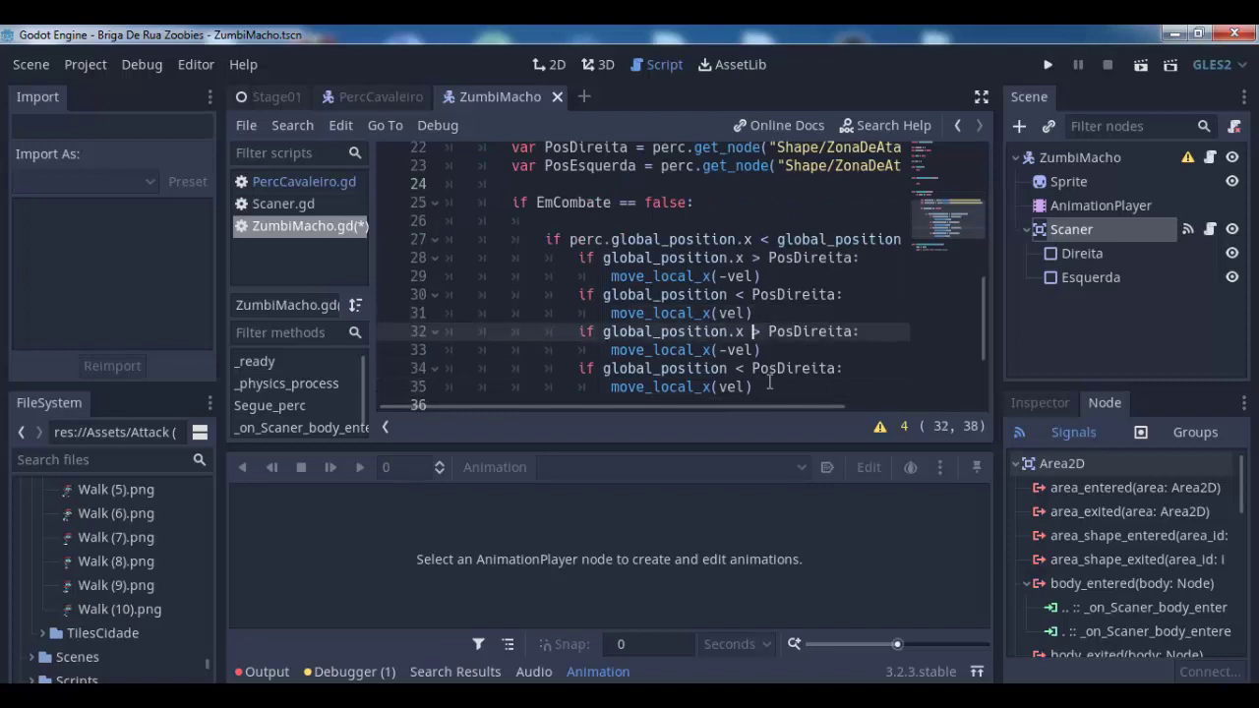
key("Up")
key("Left")
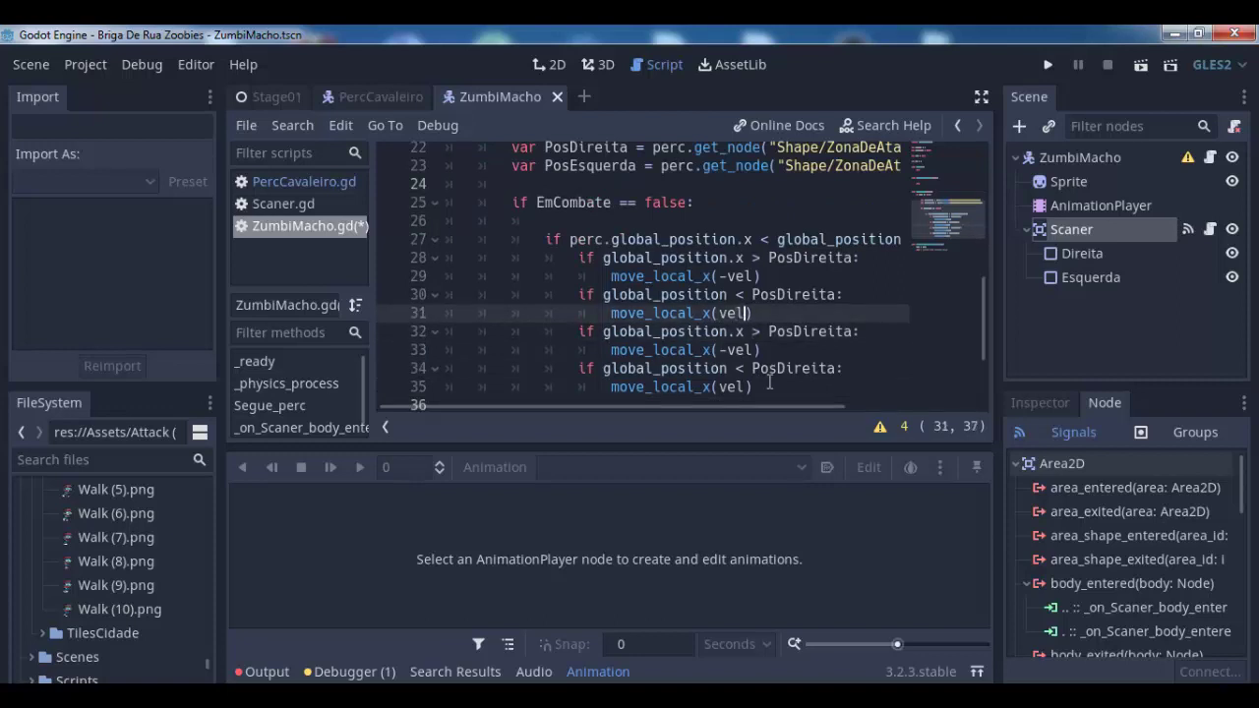
key("Down")
key("Down")
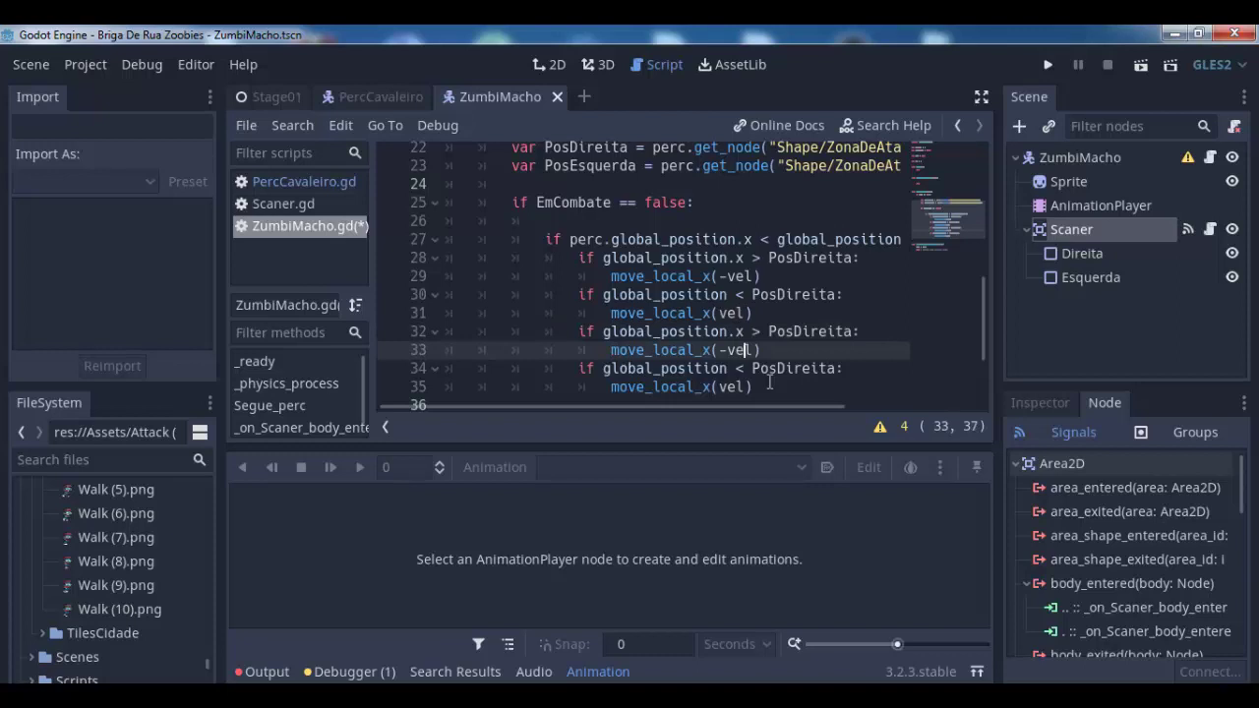
Switch the copies on lines 32–35 to global_position.y and move_local_y
key("Up")
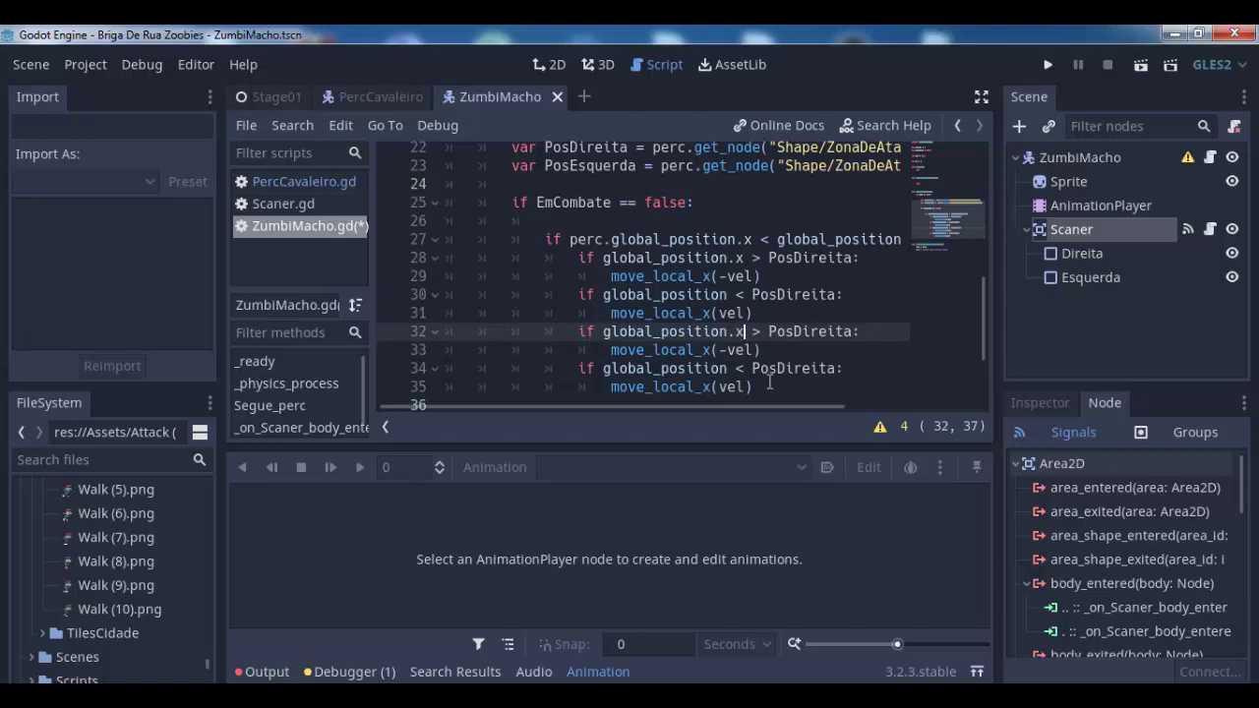
key("BackSpace")
type("y")
key("Down")
key("Left")
key("Left")
key("Left")
key("Left")
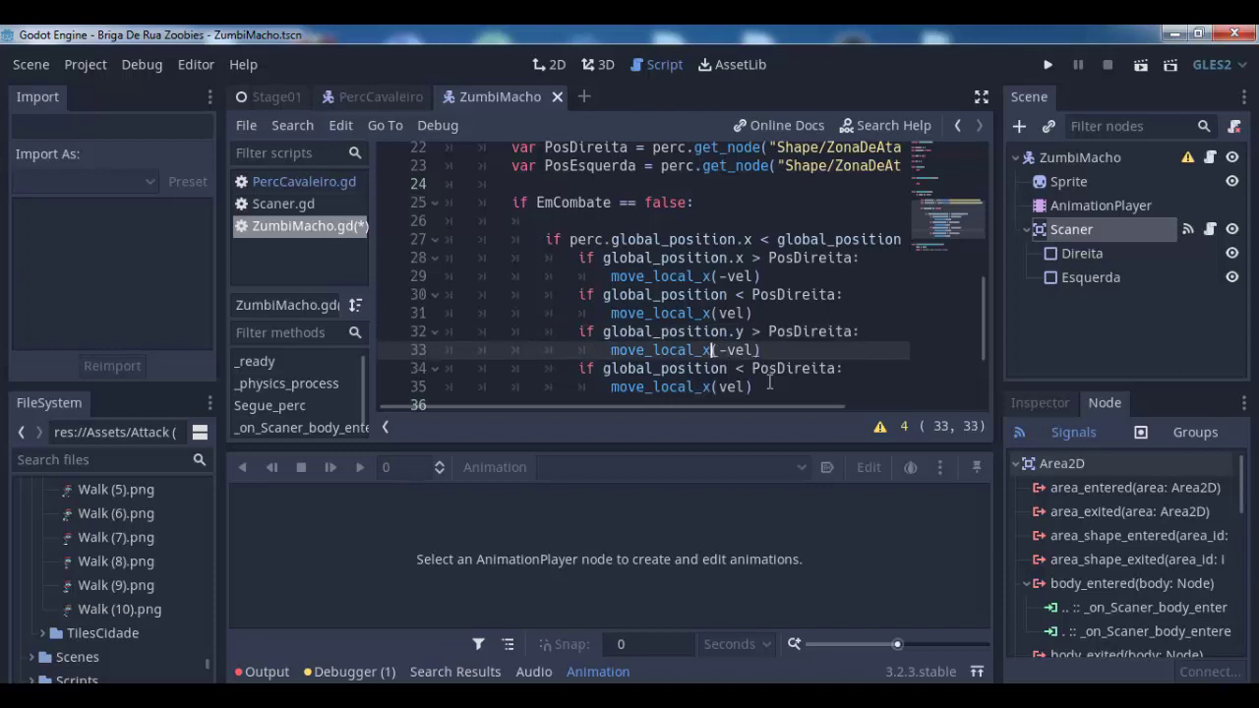
key("BackSpace")
type("y")
key("Down")
key("Down")
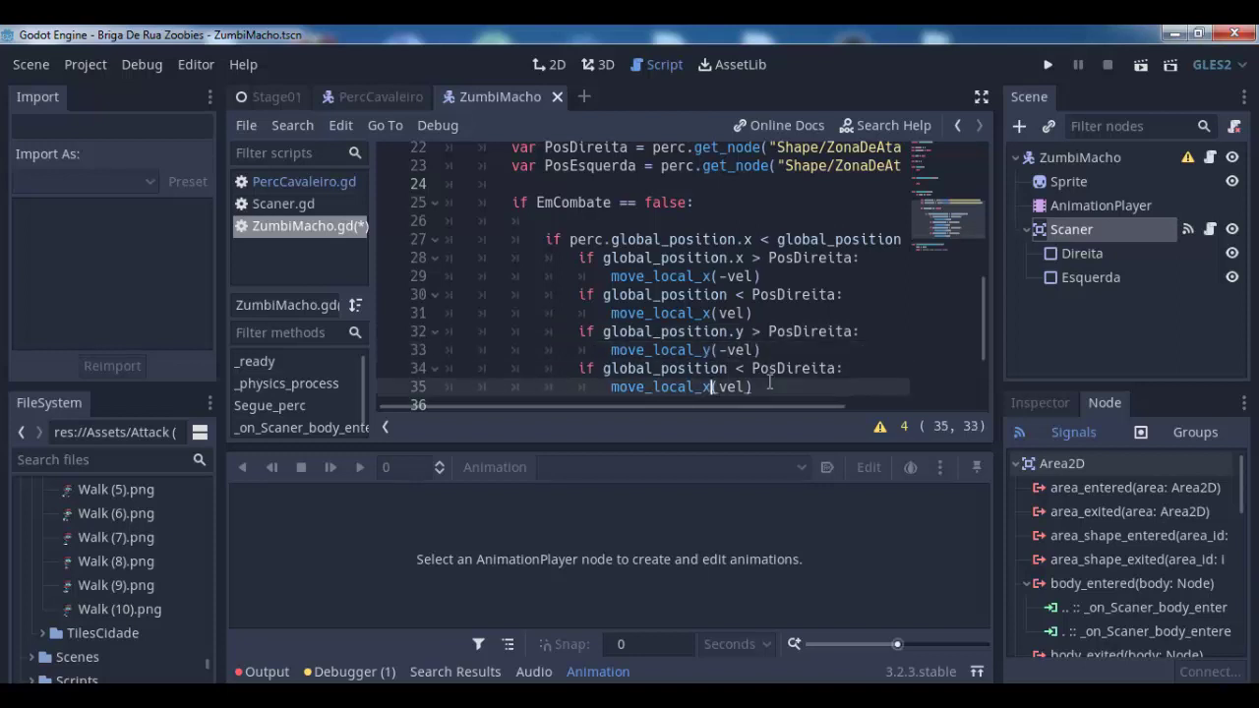
key("BackSpace")
type("y")
key("Up")
key("Up")
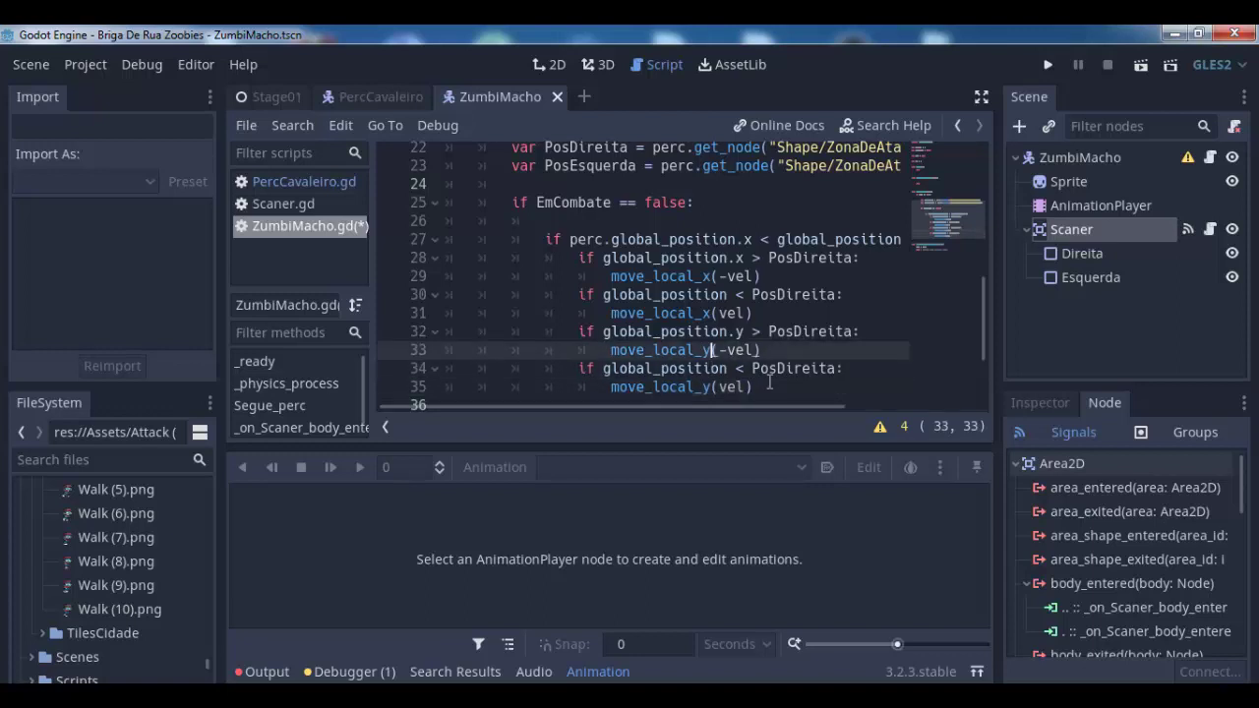
key("Down")
key("Right")
key("Right")
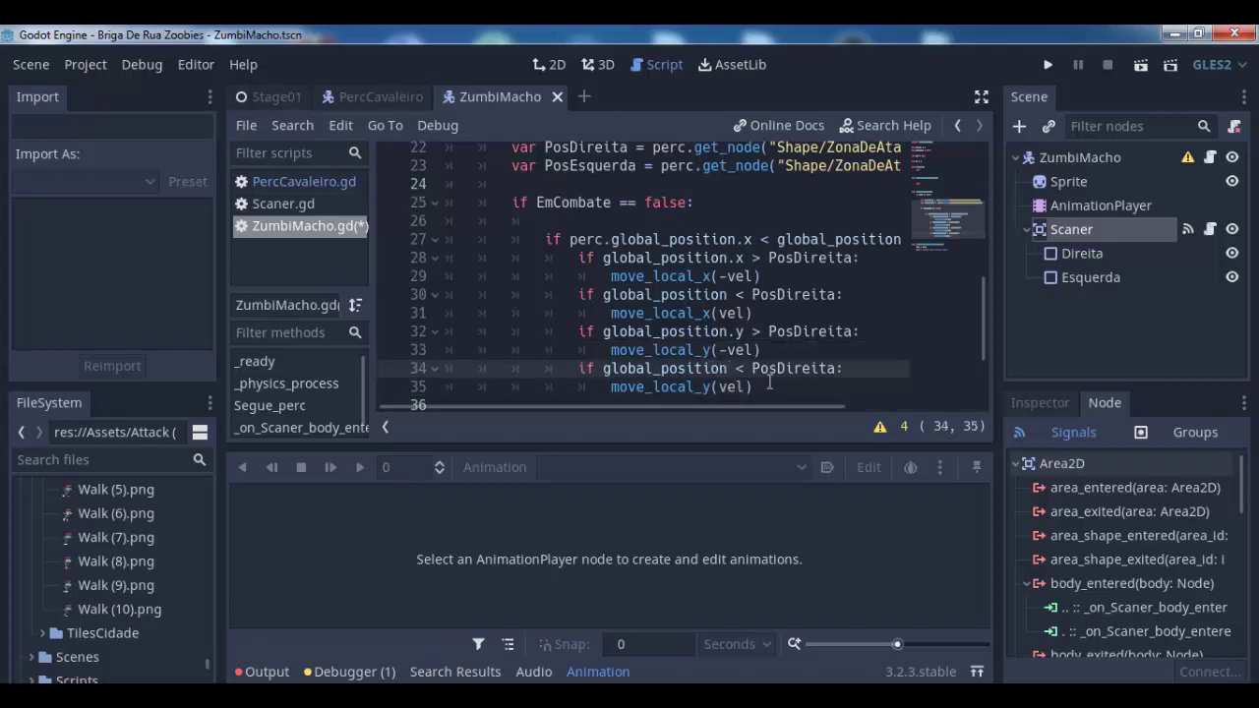
key("Up")
key("Up")
key("Up")
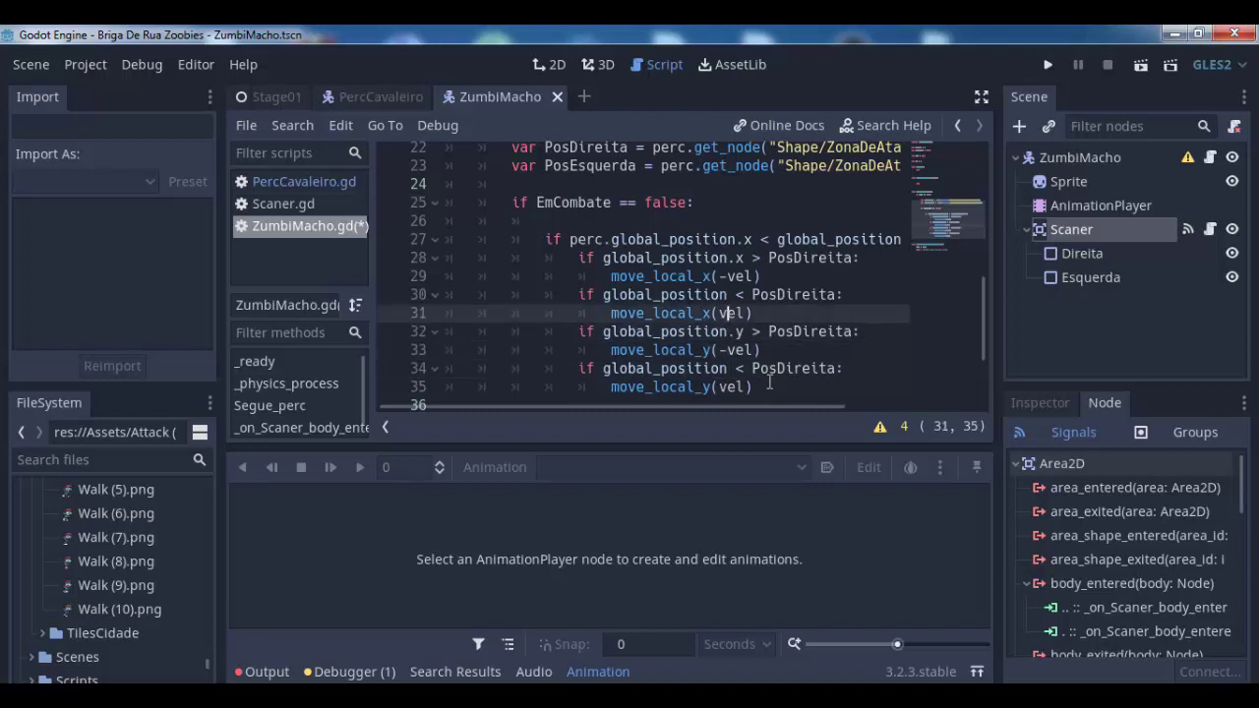
key("Up")
key("Up")
key("Up")
key("Up")
key("Up")
key("Up")
key("Up")
key("Up")
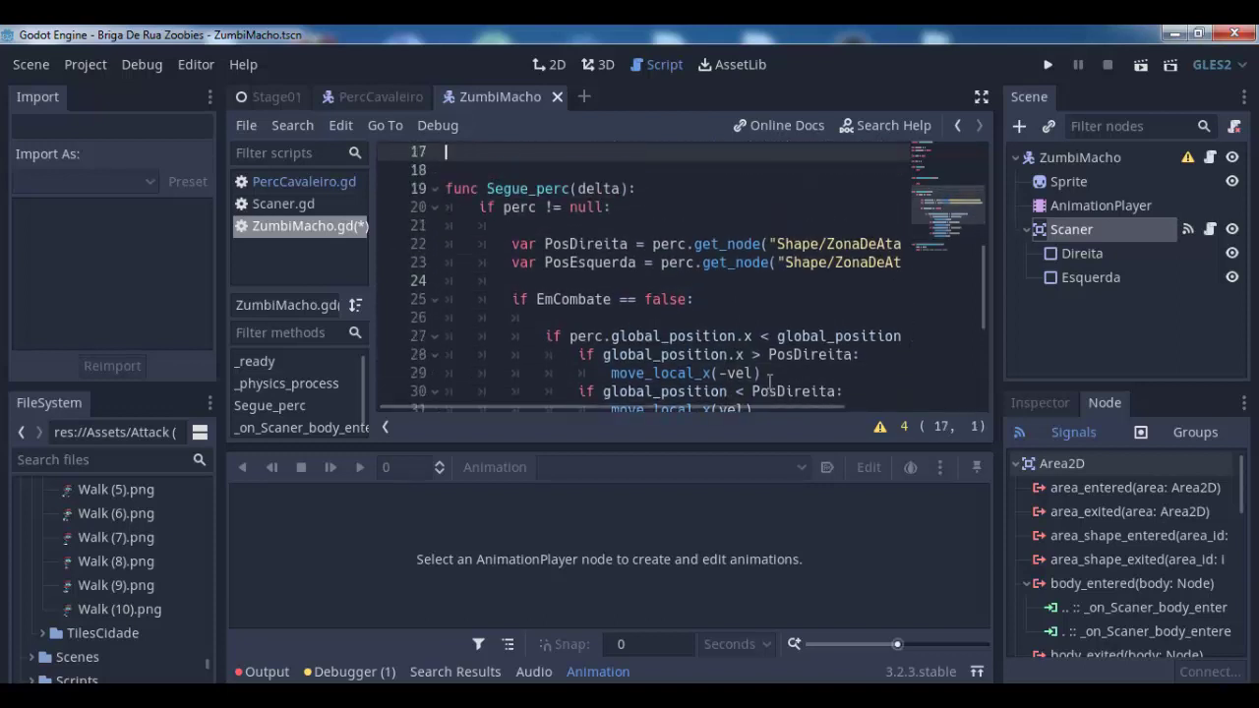
Append .global_position to the ShapeDireita get_node call on line 22, then the PosEsquerda line
key("Down")
key("Down")
key("Down")
key("Down")
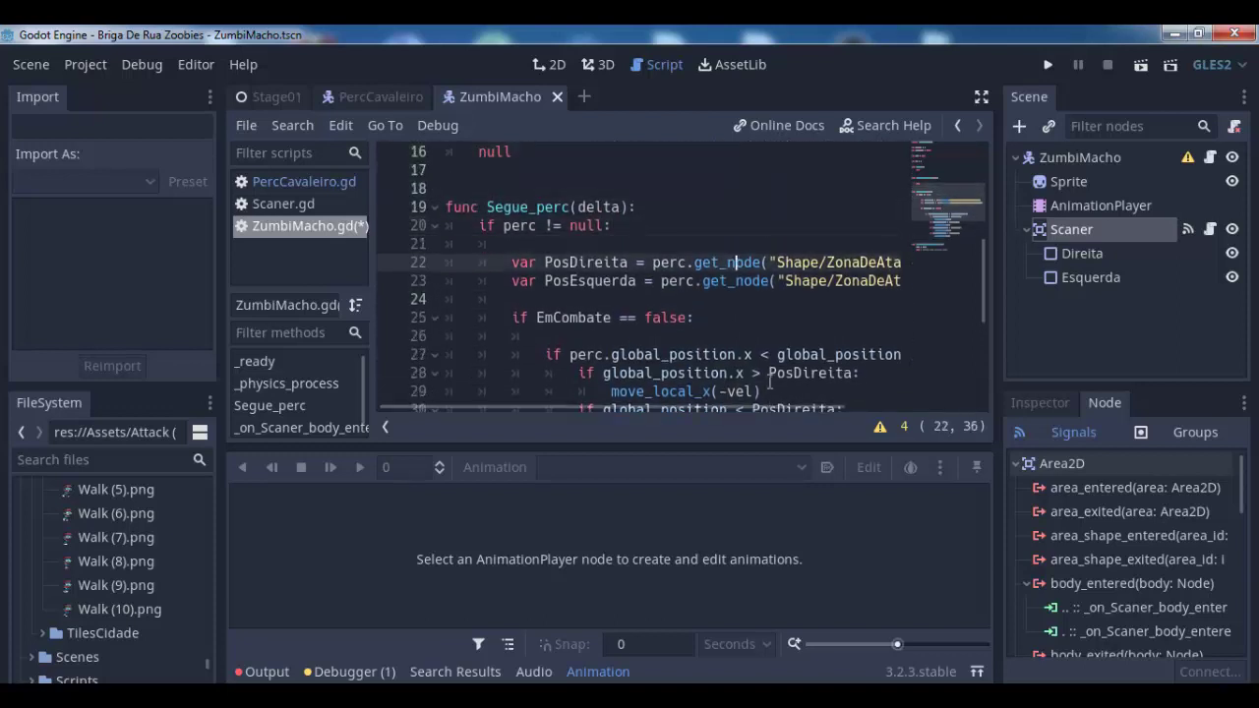
key("Right")
key("Right")
key("Right")
key("Right")
key("Right")
key("Right")
key("End")
key("Down")
key("Home")
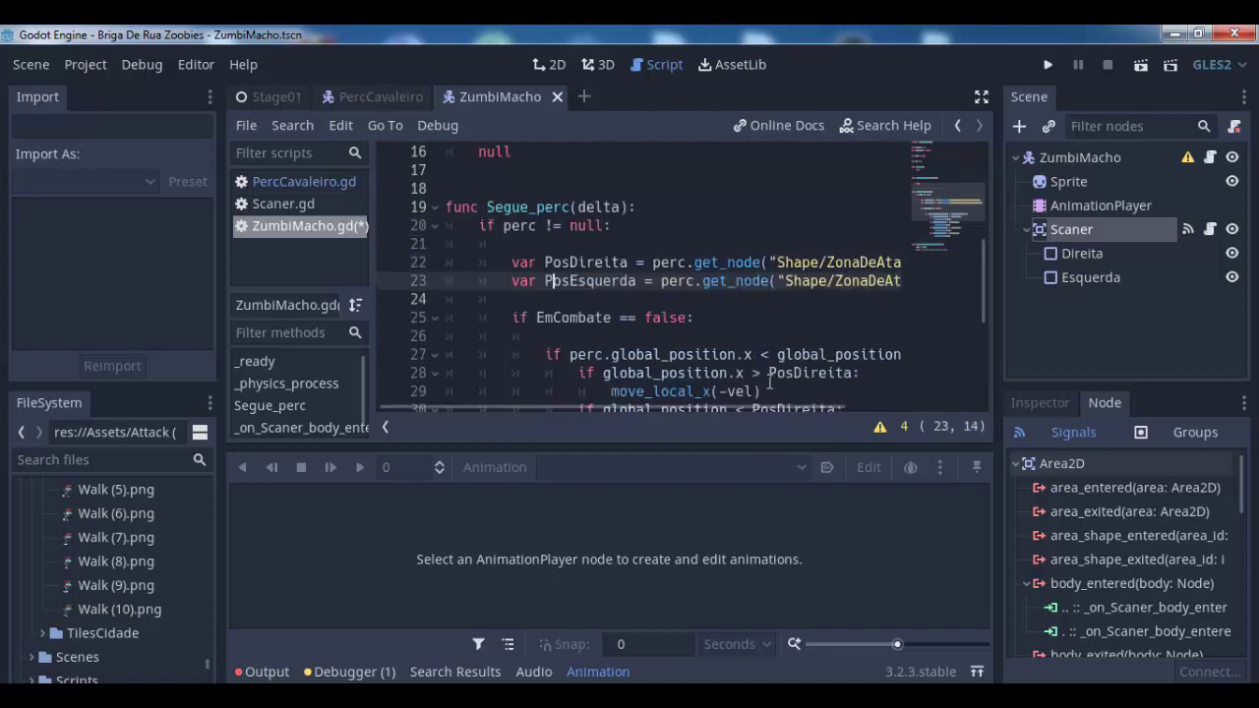
key("Up")
key("End")
key("Left")
key("Left")
key("Left")
key("Left")
key("Left")
key("Right")
key("Right")
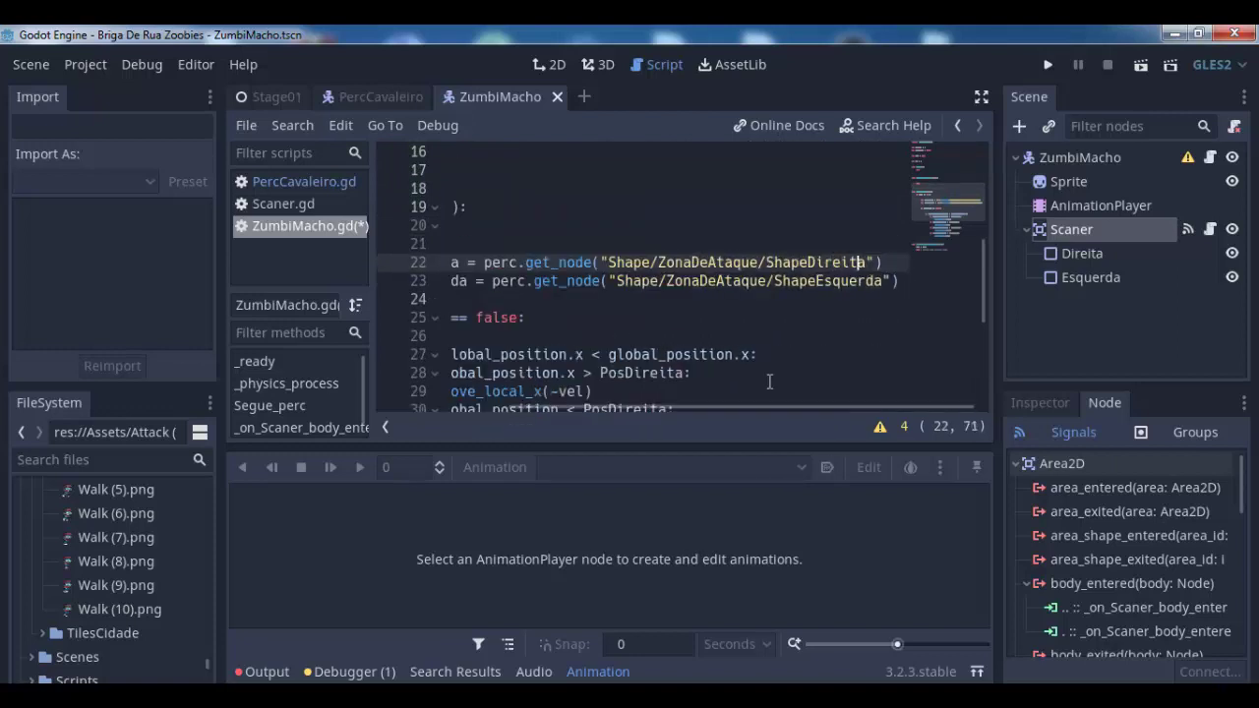
key("Right")
key("Right")
key("Right")
type(".")
type("globa")
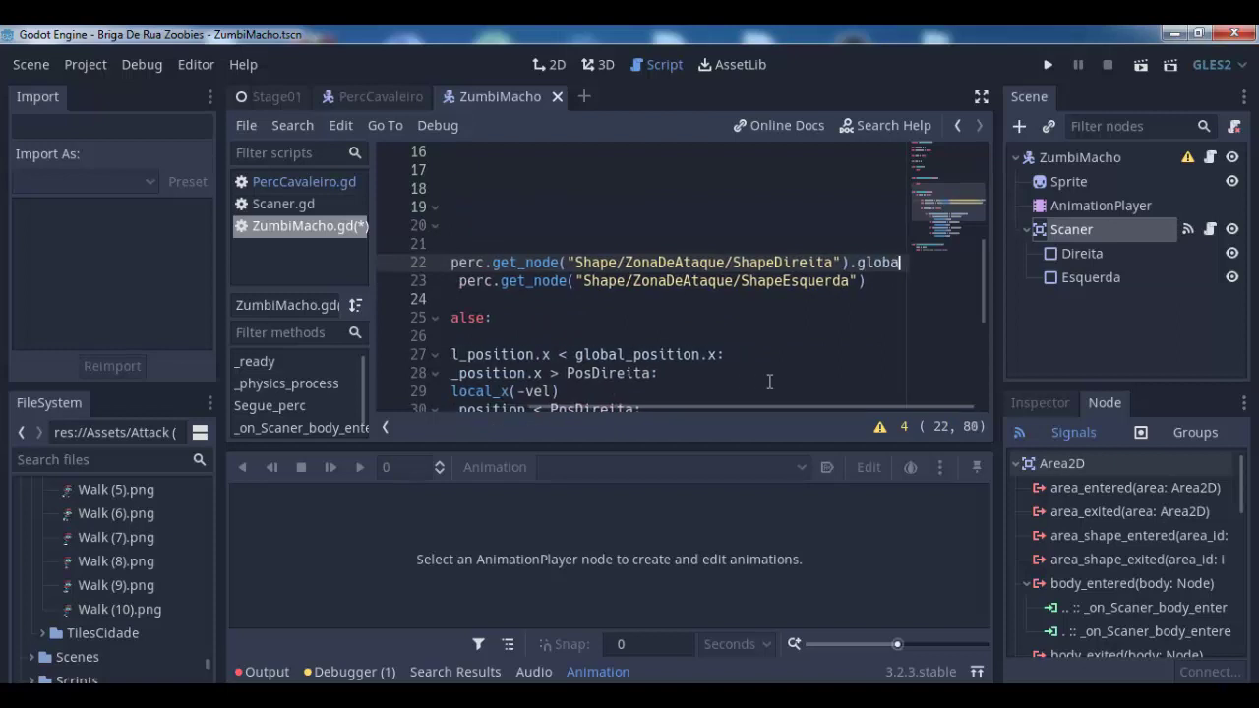
type("l_")
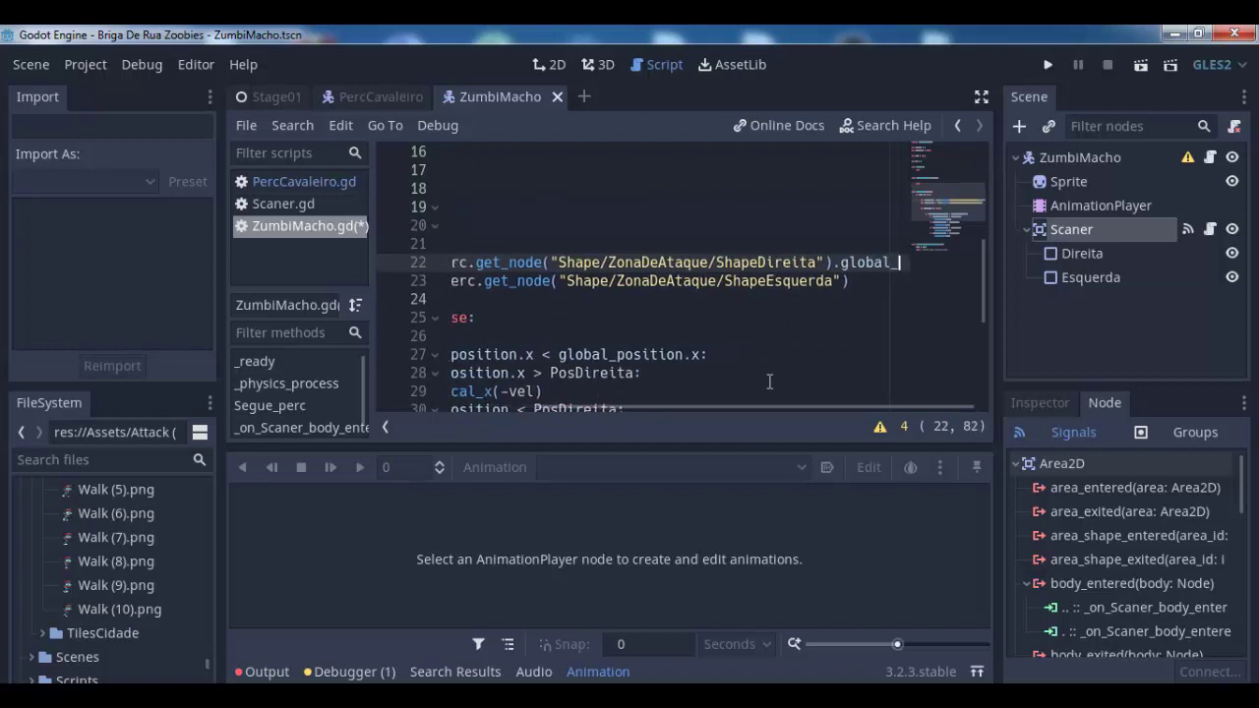
type("positio")
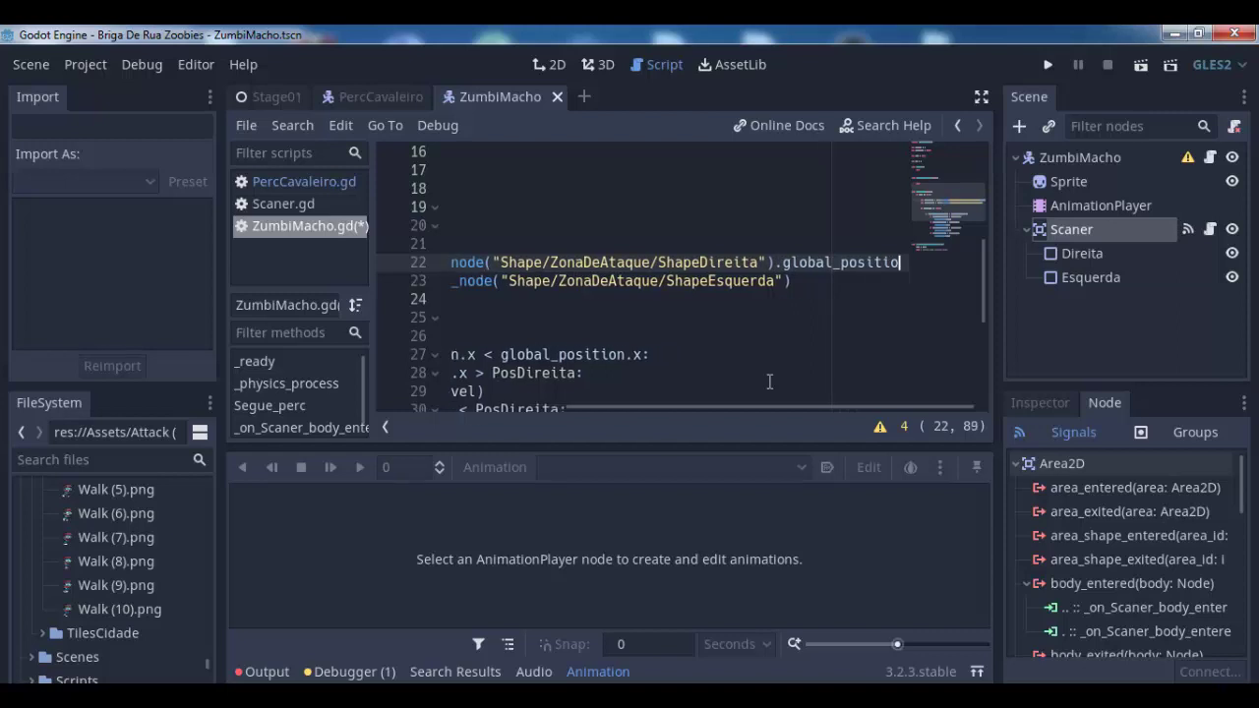
type("n")
key("Down")
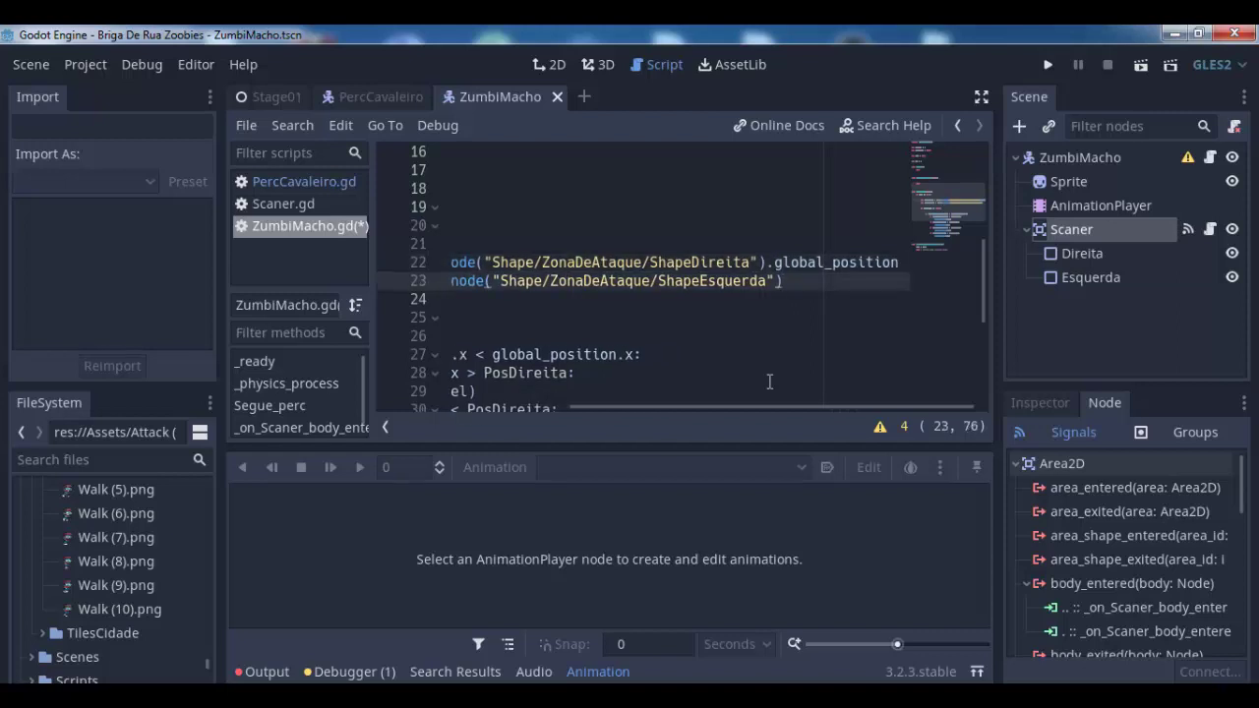
type(".global")
type("_p")
type("osition")
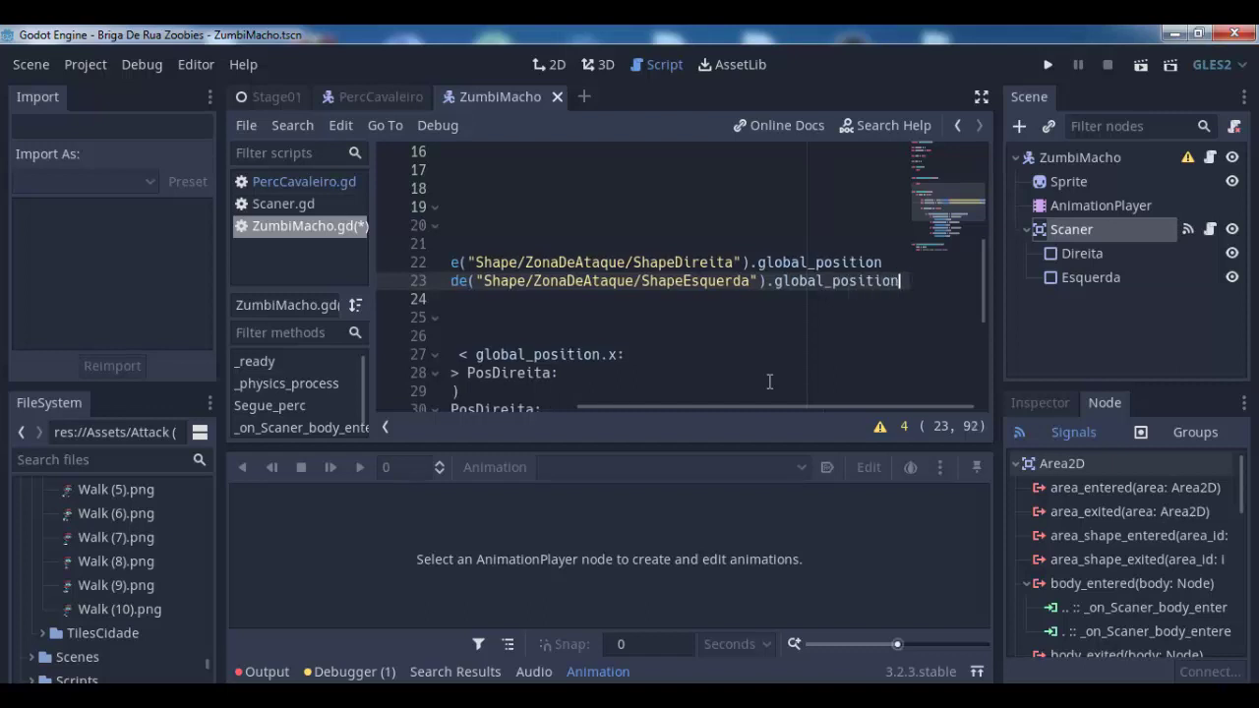
Add .x to the comparisons on lines 28 and 30, making line 30 use global_position.x
left_click_drag(685, 402, 398, 406)
scroll(602, 362, "down", 3)
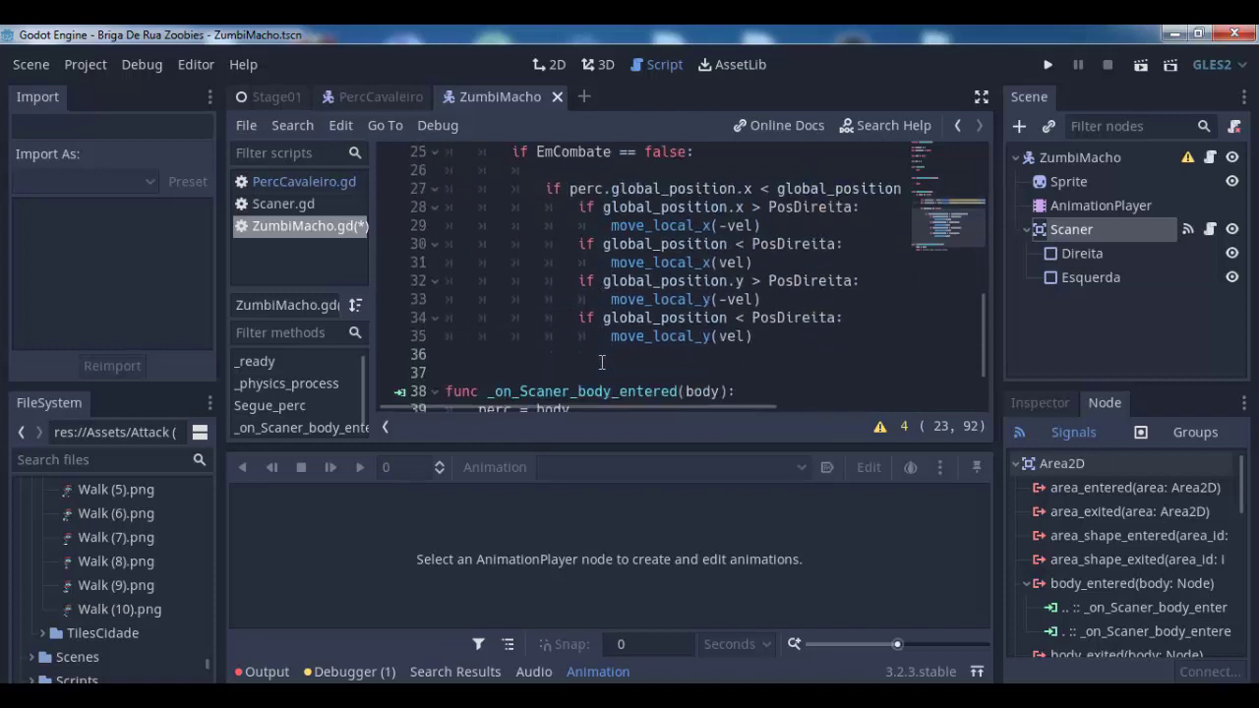
scroll(602, 361, "down", 2)
scroll(602, 356, "up", 1)
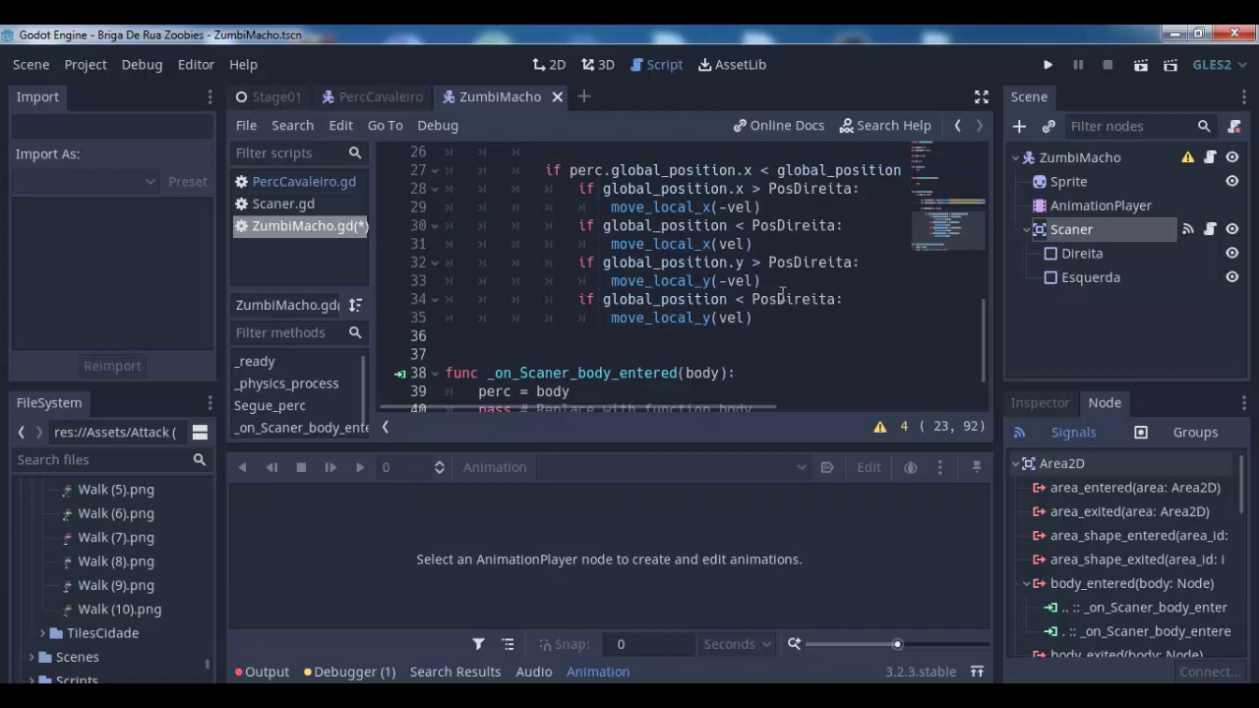
scroll(738, 273, "up", 1)
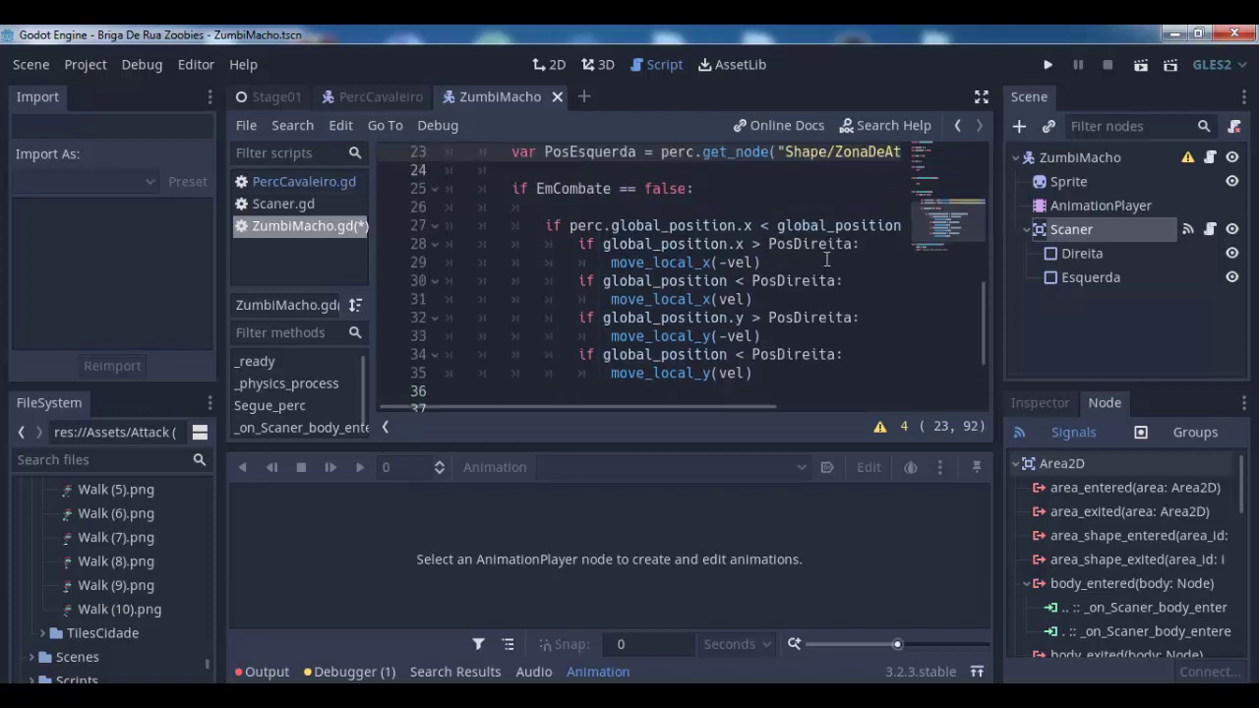
left_click(855, 248)
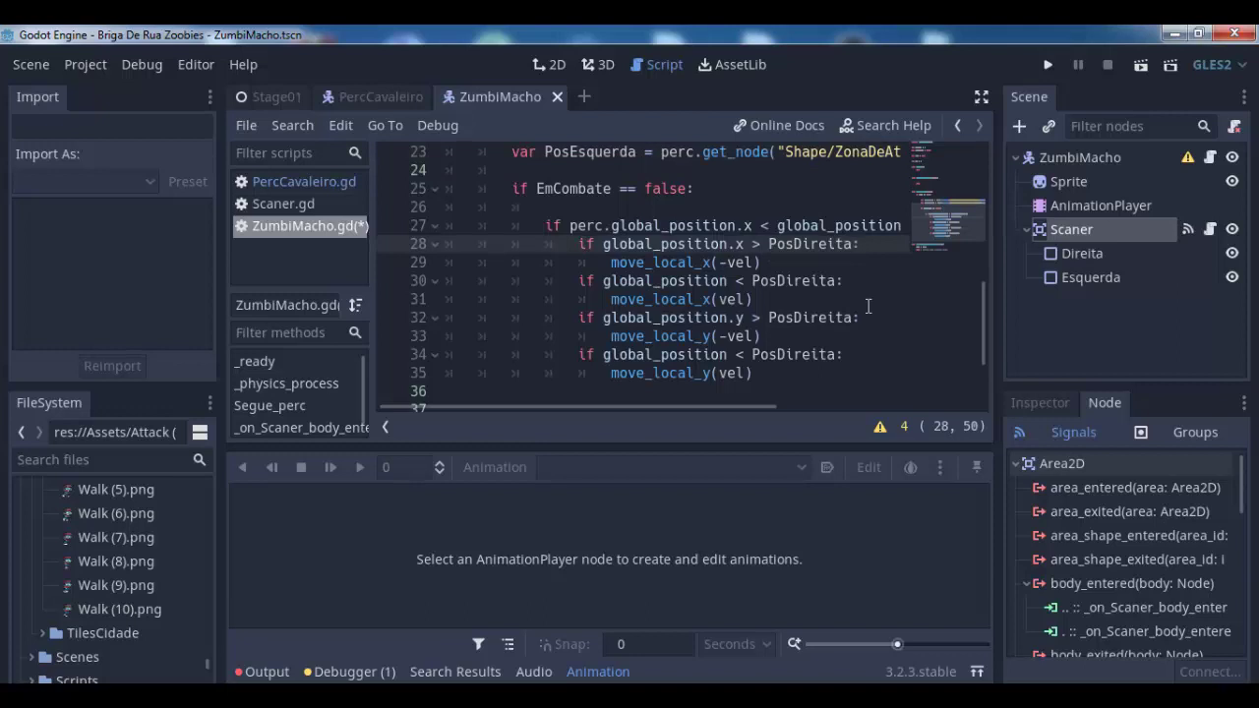
type(".x")
key("Down")
key("Down")
key("Left")
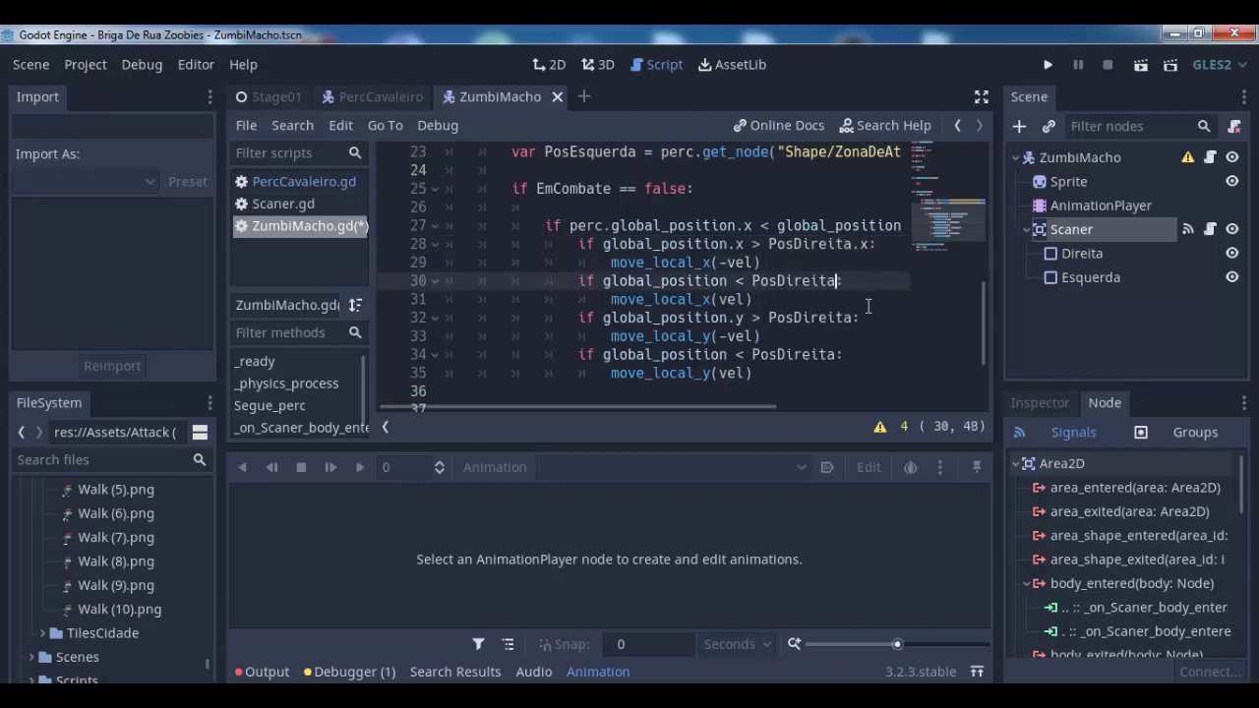
type(".x")
key("Left")
key("Left")
key("Left")
key("Left")
key("Left")
key("Left")
key("Right")
type(".x")
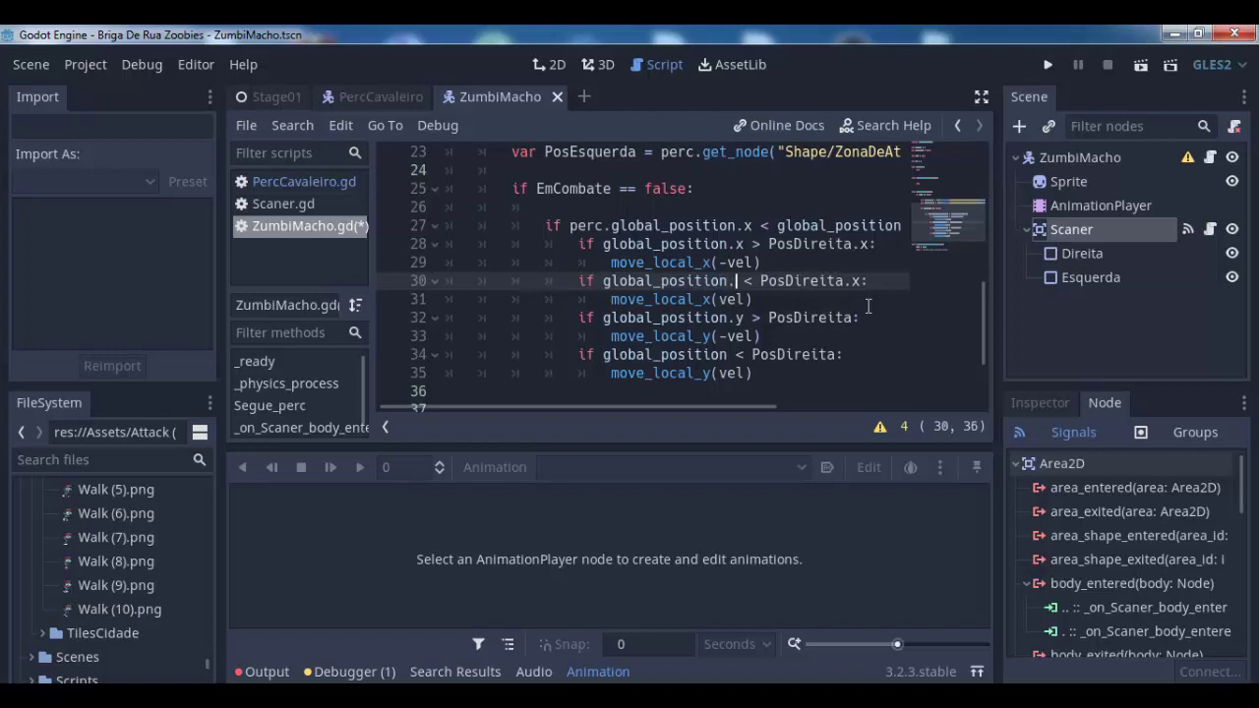
Add .y to the PosDireita comparisons on lines 32 and 34
key("Down")
key("Down")
key("Left")
key("Down")
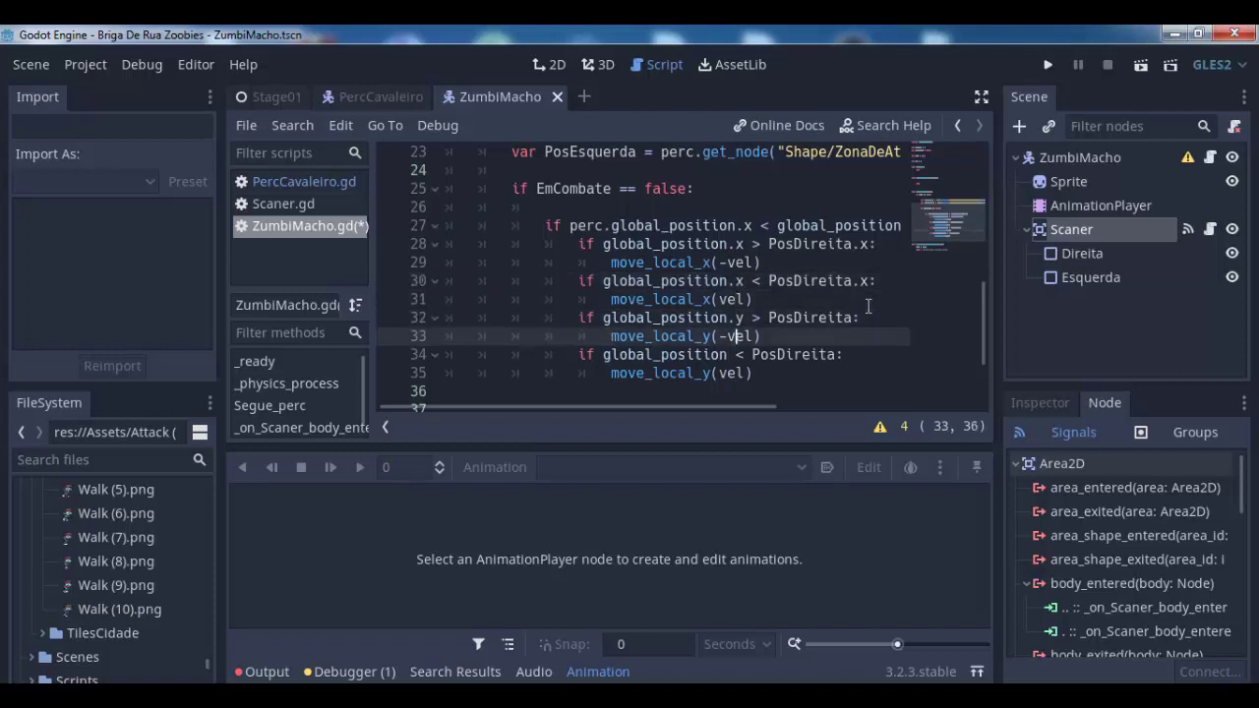
key("Up")
key("Right")
key("Right")
key("Right")
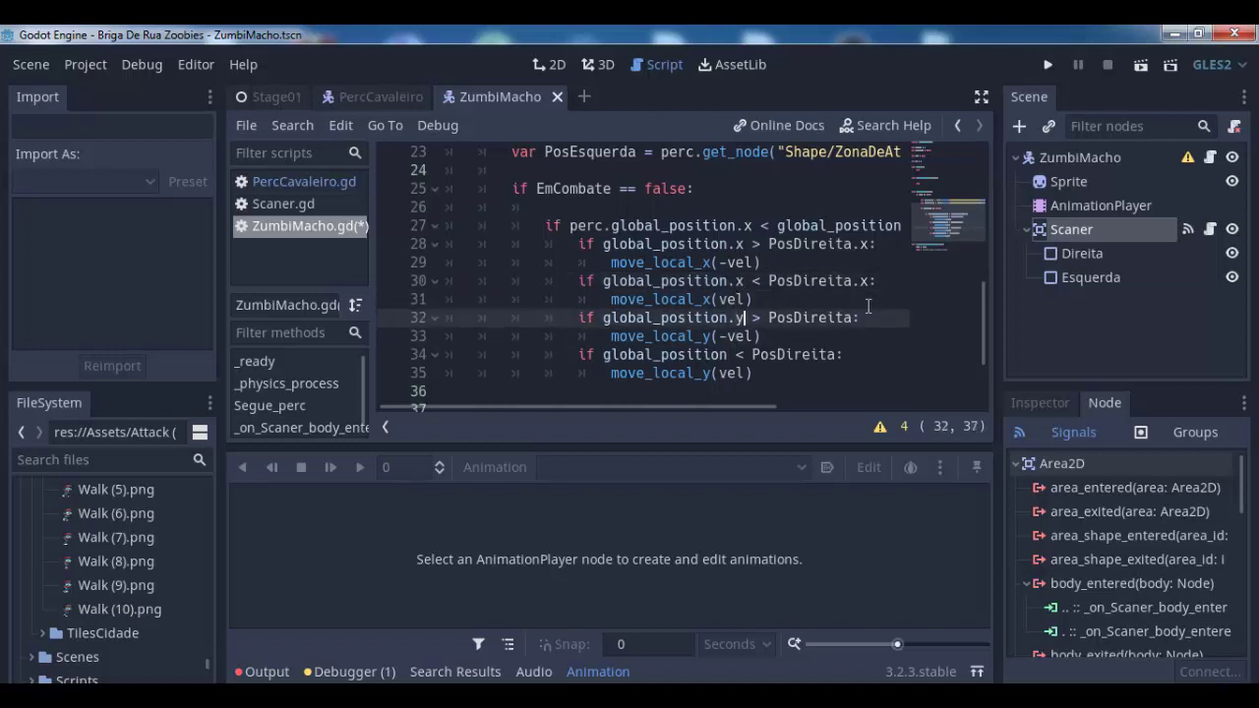
key("Right")
key("Right")
key("Right")
key("Right")
key("Right")
key("Right")
type(".")
type("y")
key("Down")
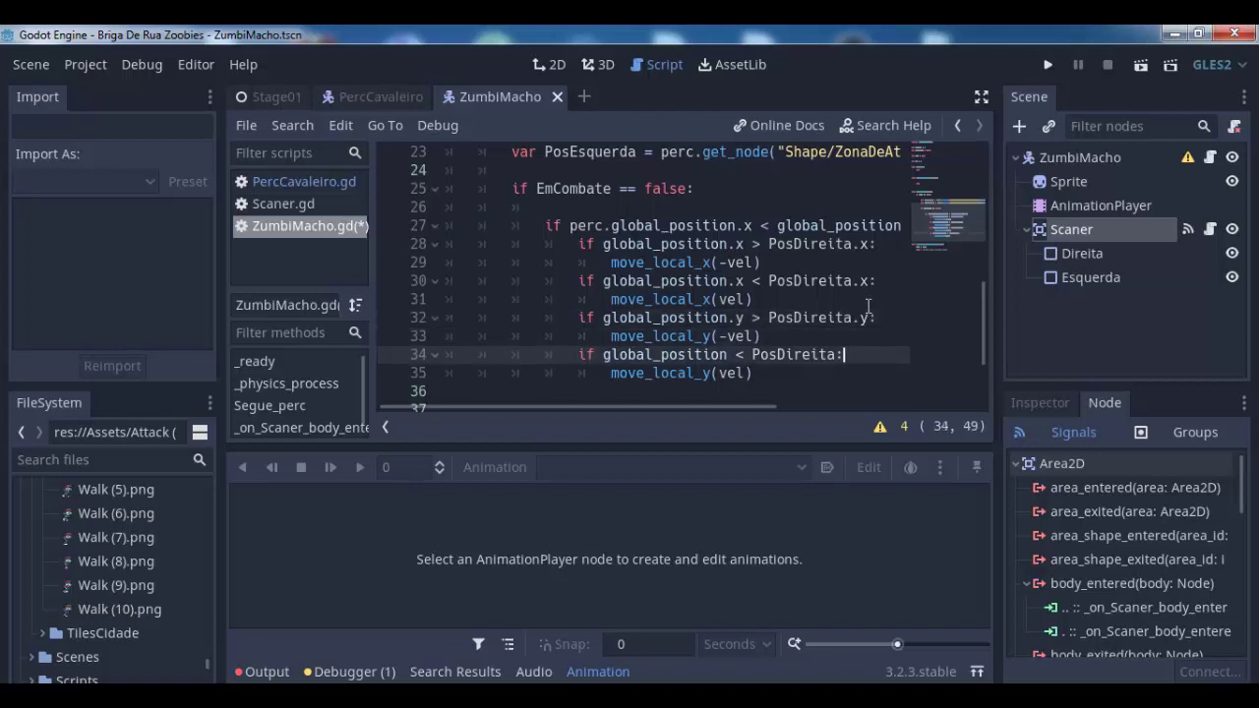
key("Down")
key("Up")
key("End")
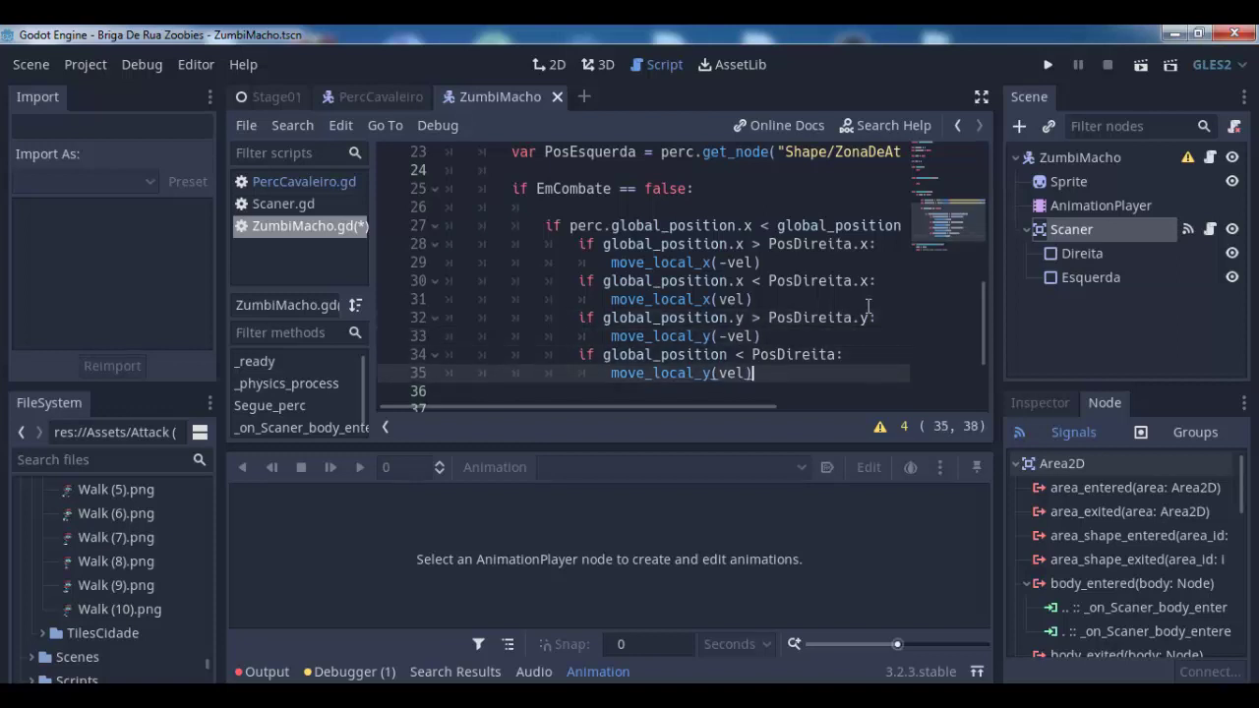
key("Left")
type(".")
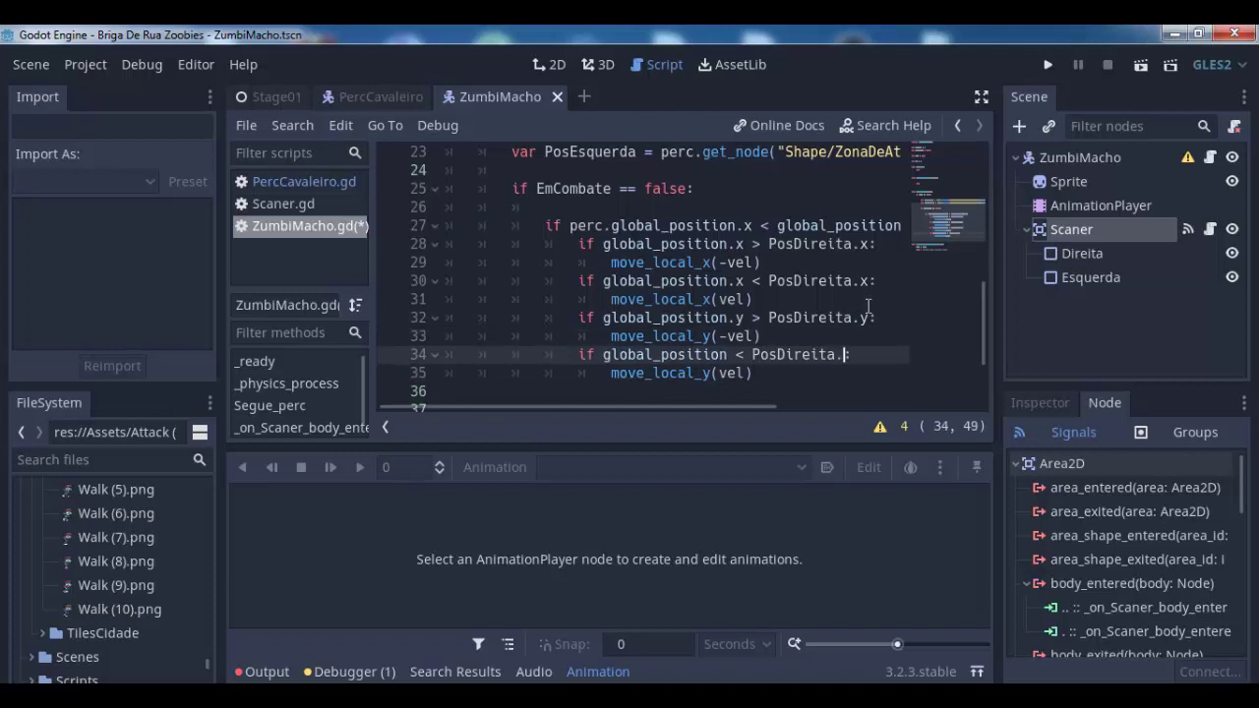
type("y")
key("Up")
key("Up")
key("Left")
key("Left")
key("Left")
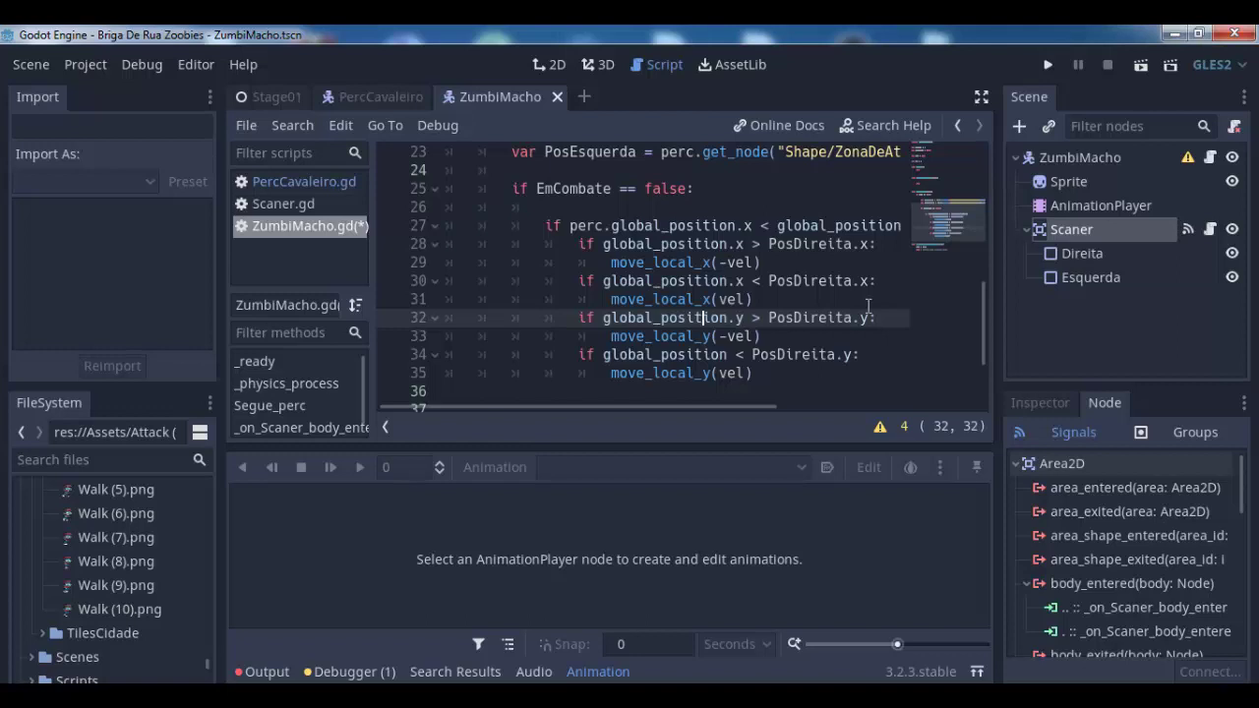
key("Down")
key("Down")
key("Down")
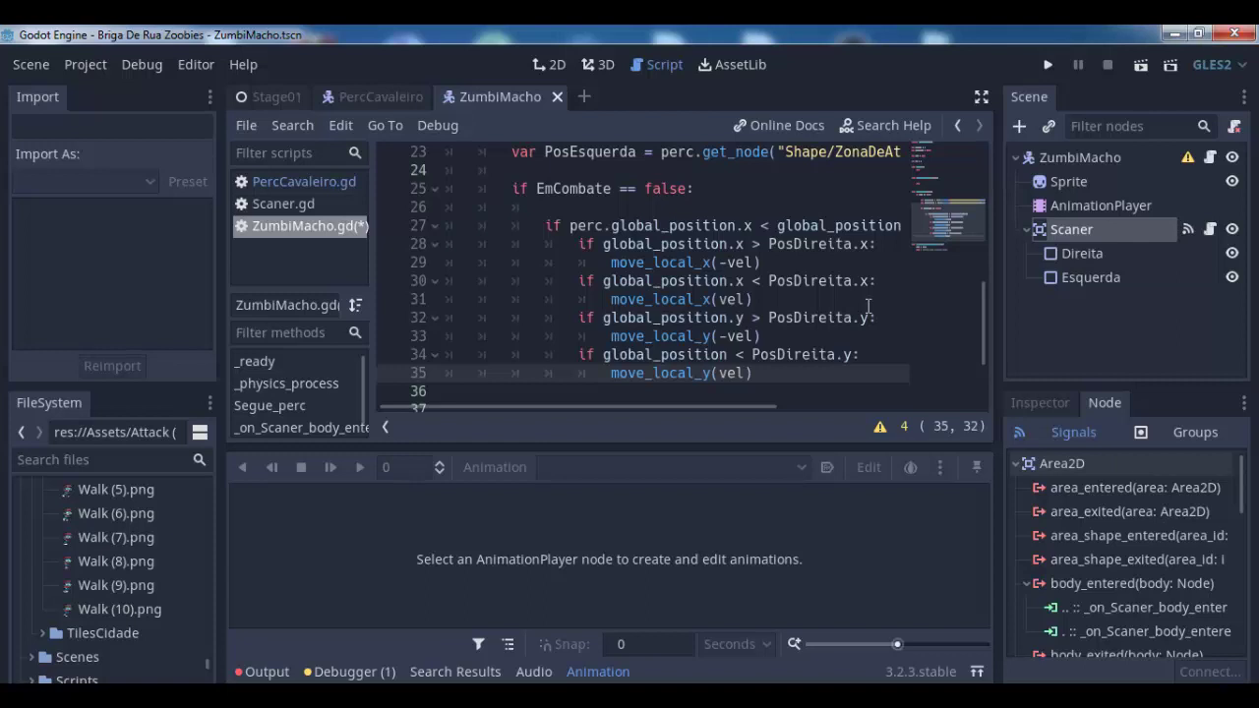
Replace null in _physics_process with a call to Segue_perc()
key("Up")
key("Up")
key("Up")
key("Up")
key("Up")
key("Up")
key("Up")
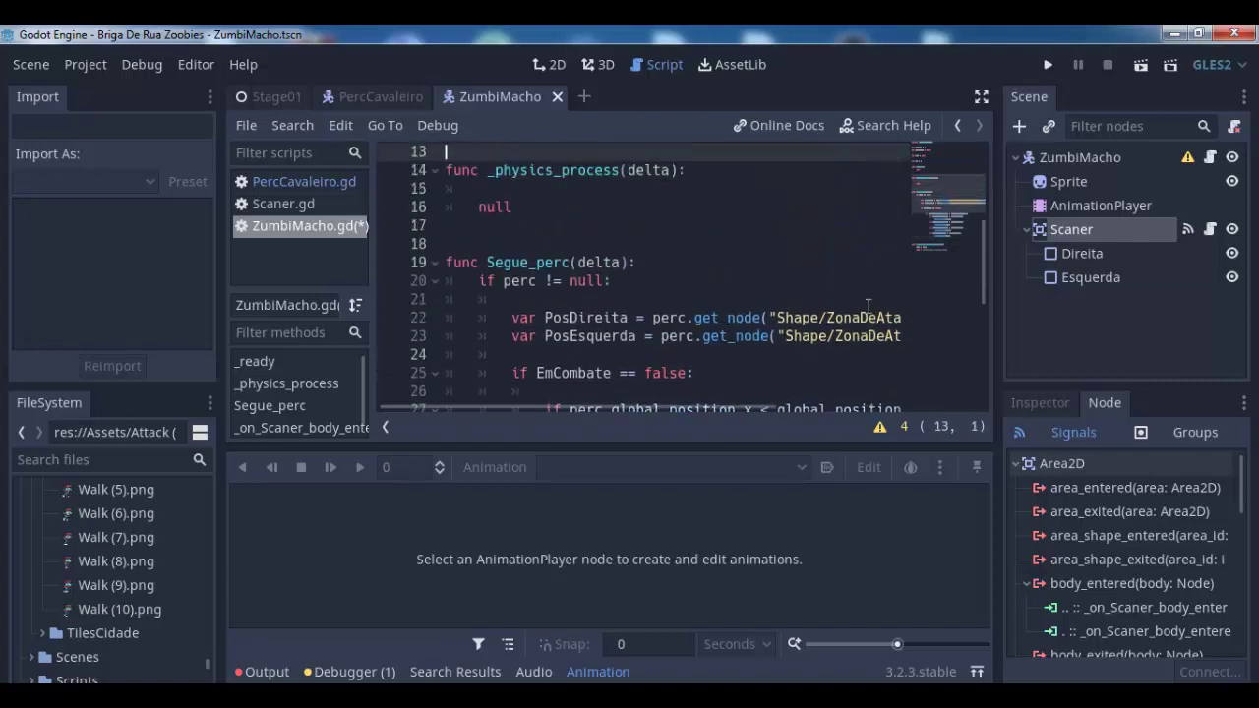
key("Up")
key("Down")
key("Down")
key("Down")
key("Down")
key("Down")
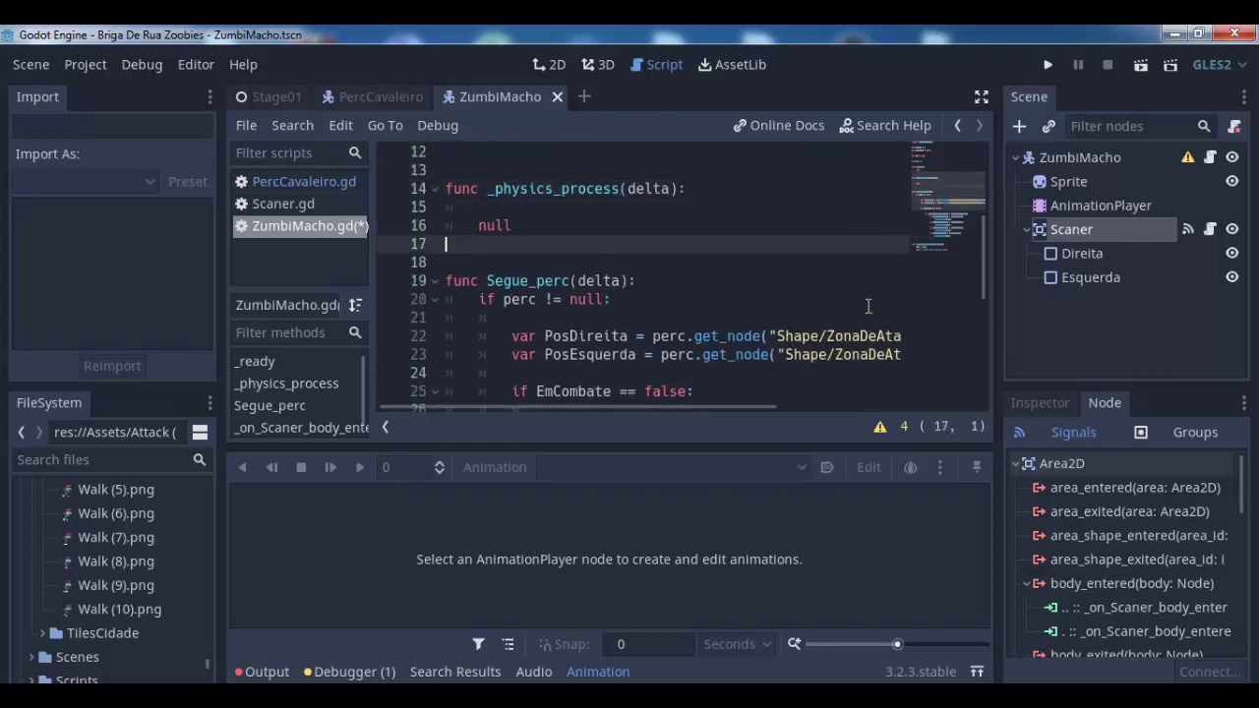
key("Up")
key("End")
key("BackSpace")
key("BackSpace")
key("BackSpace")
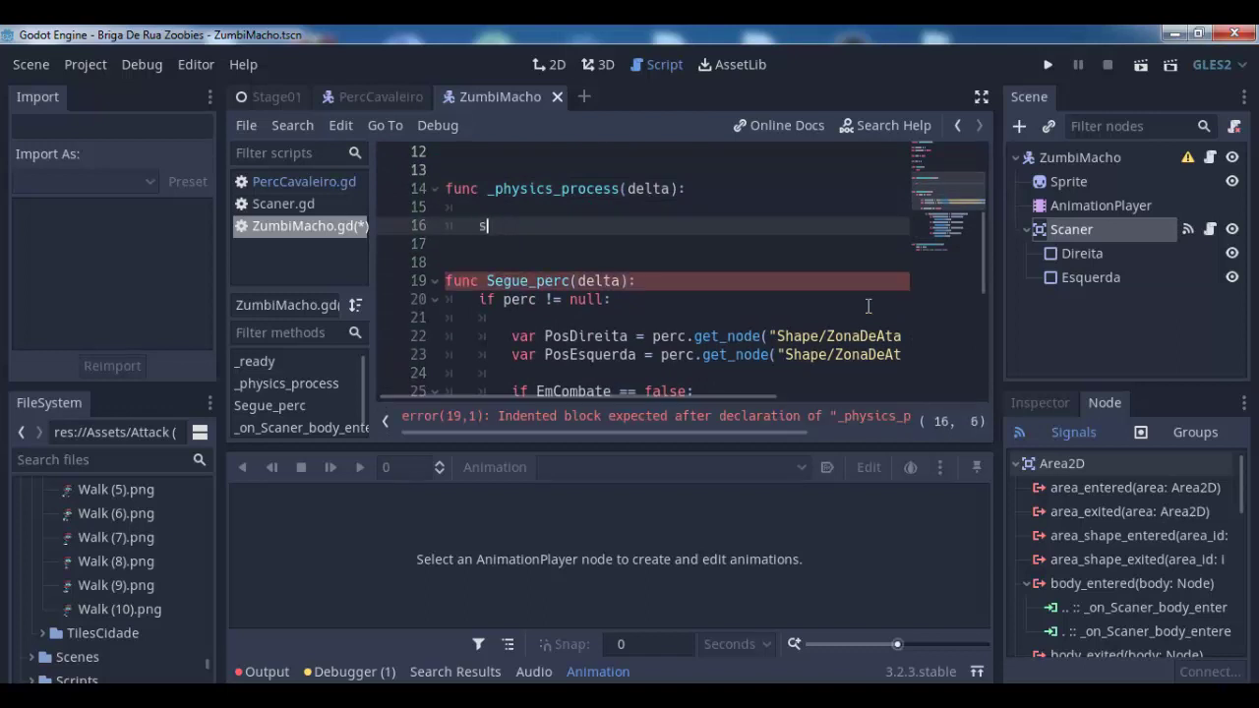
type("eg")
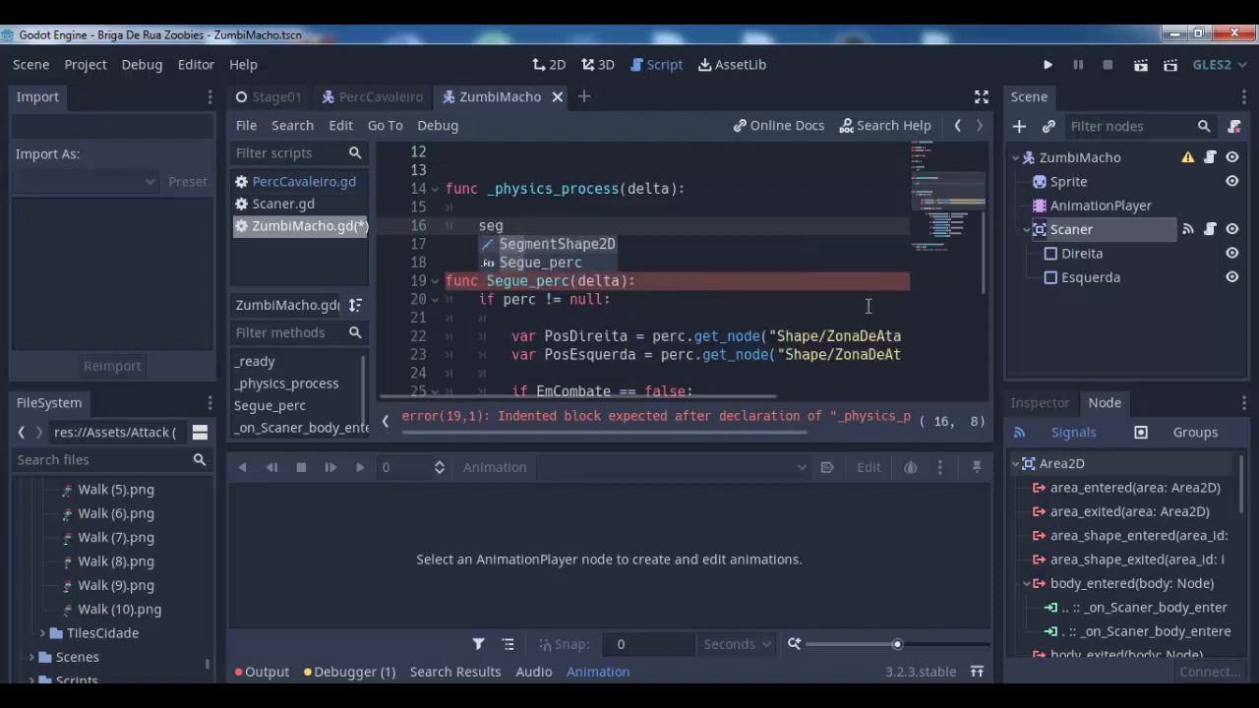
type("ue")
key("Return")
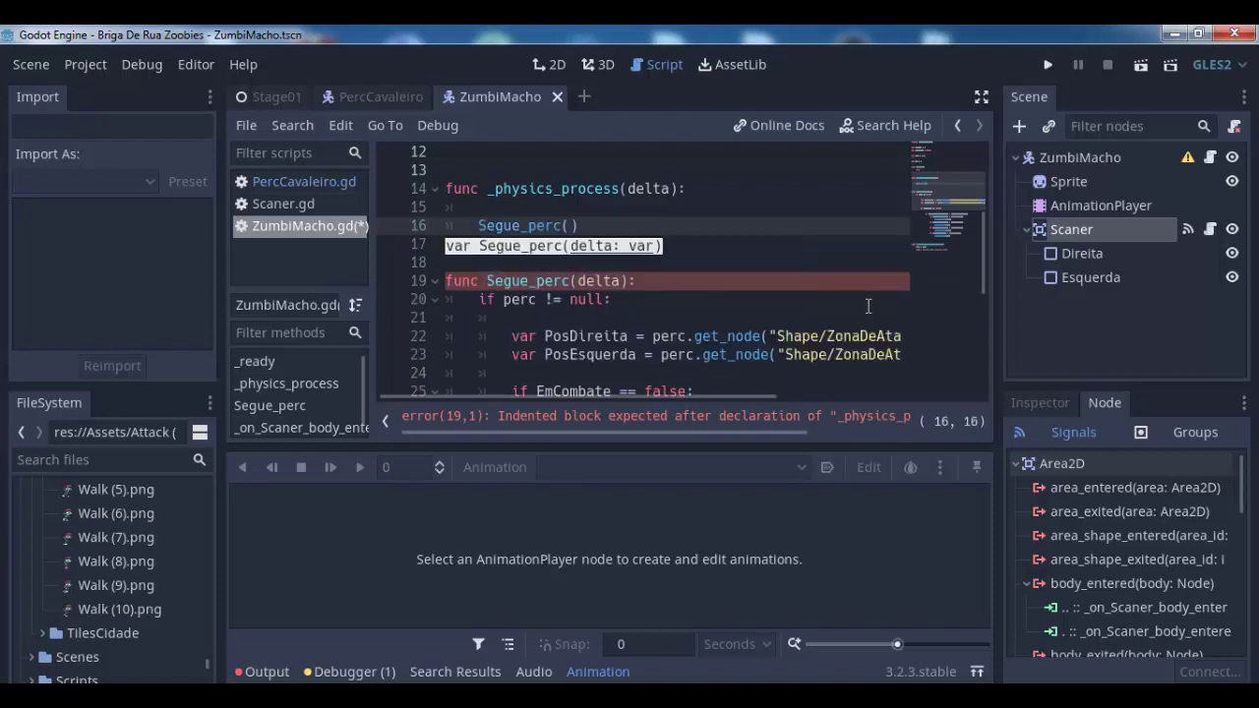
Remove the delta parameter from the Segue_perc declaration
key("Down")
key("Down")
key("Down")
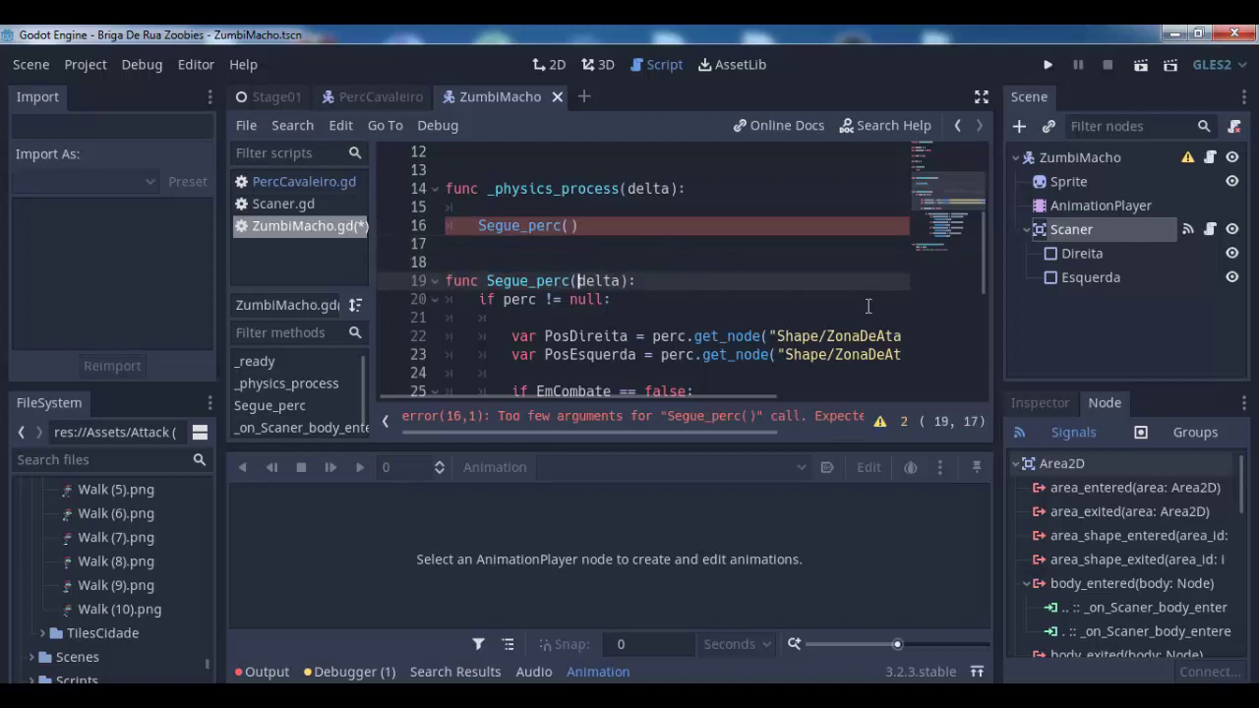
key("Right")
key("Right")
key("Right")
key("BackSpace")
key("BackSpace")
key("BackSpace")
key("BackSpace")
Show the Stage01 scene in 2D, select its Stage01 root node, and start Instance Child Scene
left_click(364, 96)
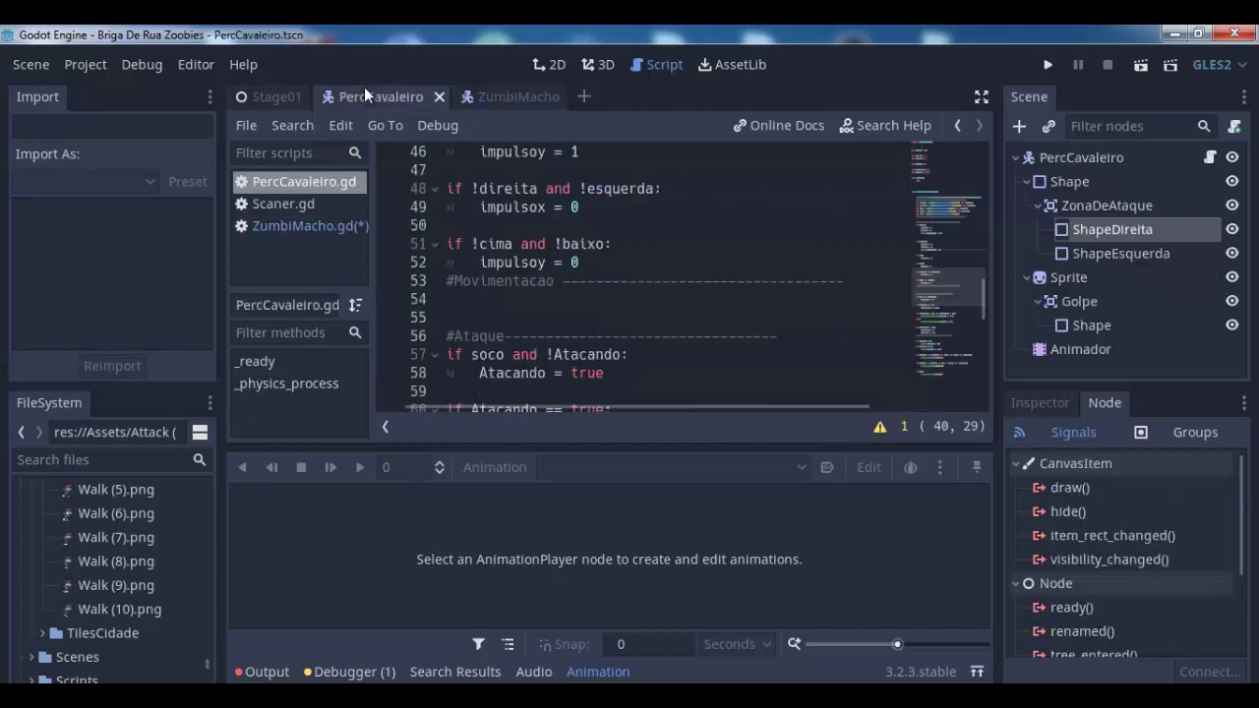
left_click(270, 96)
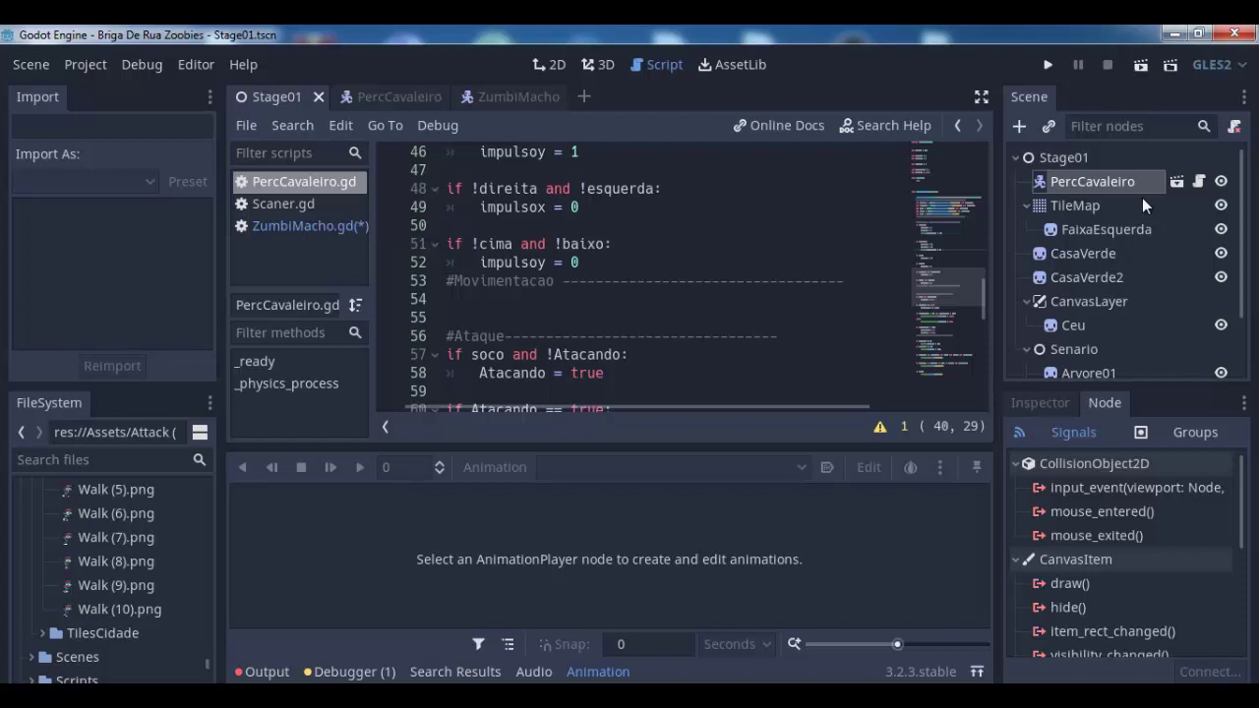
left_click(1072, 205)
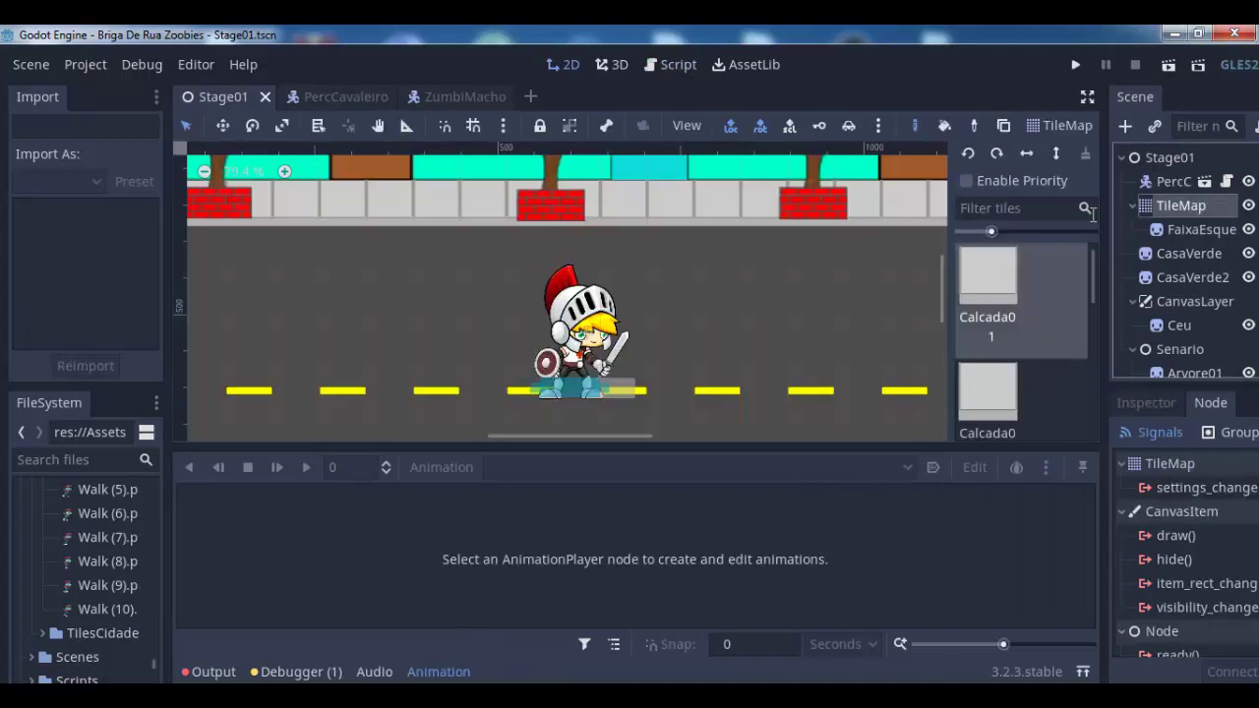
left_click(1219, 301)
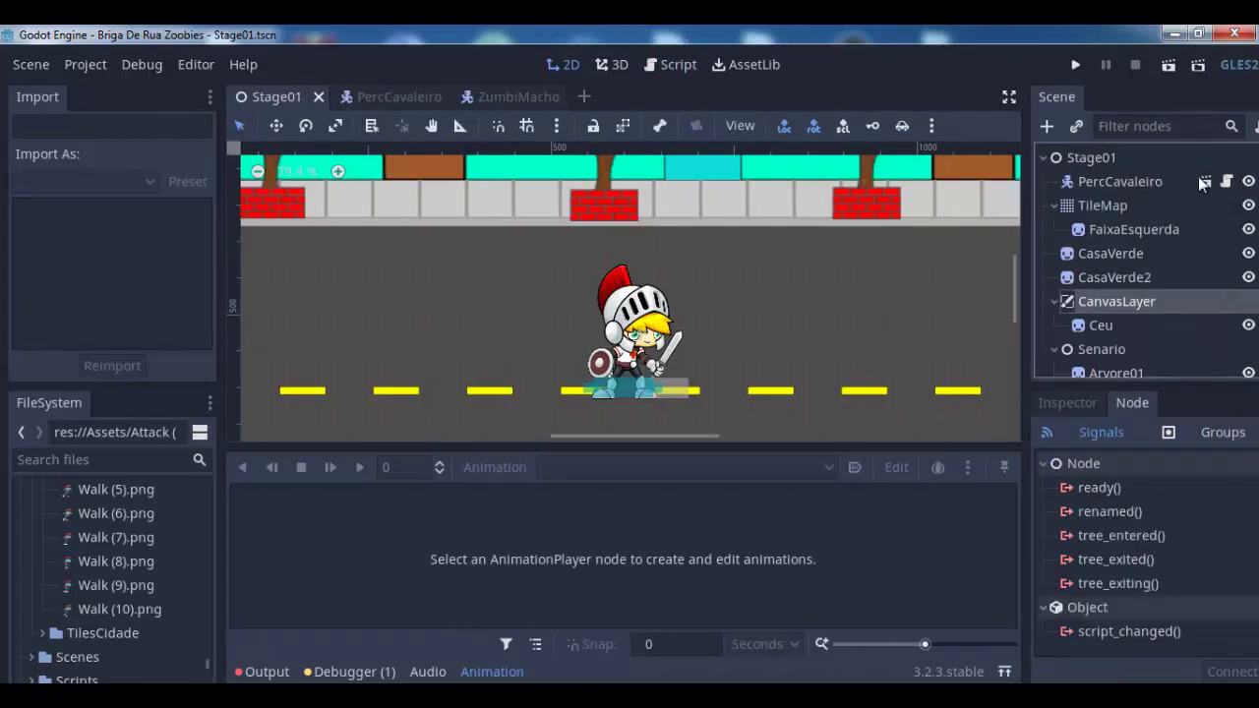
left_click(1093, 164)
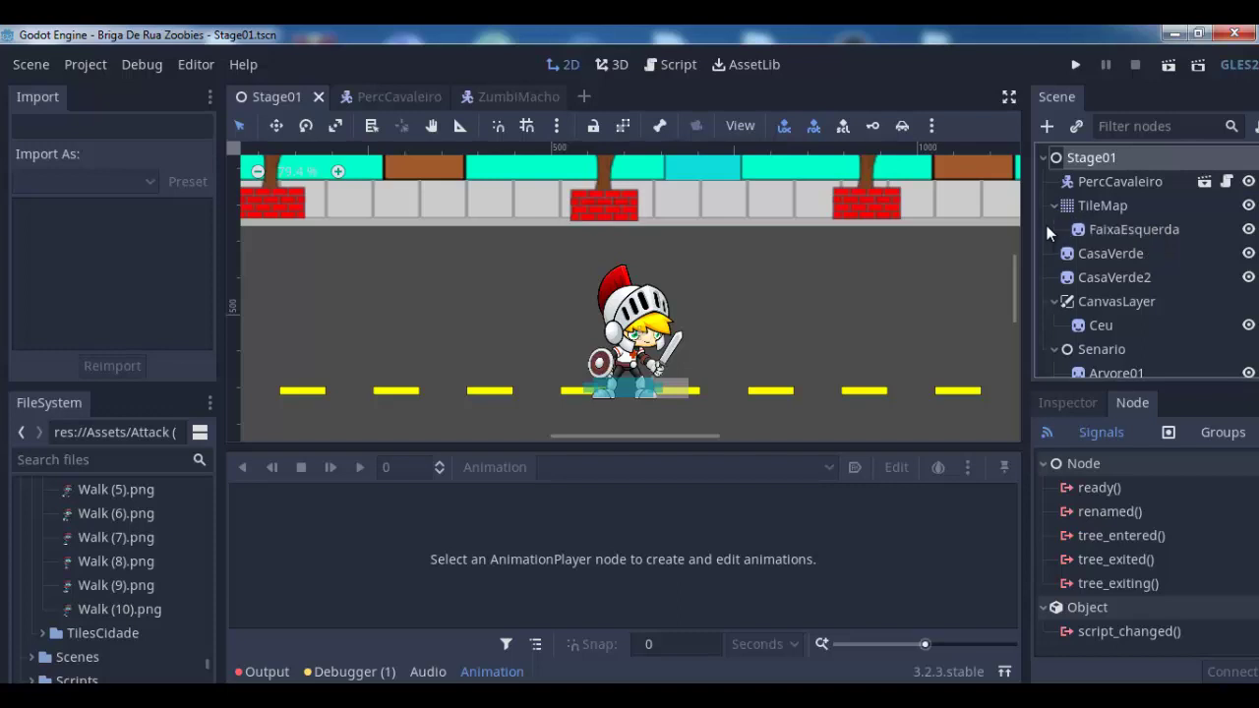
left_click(1079, 157)
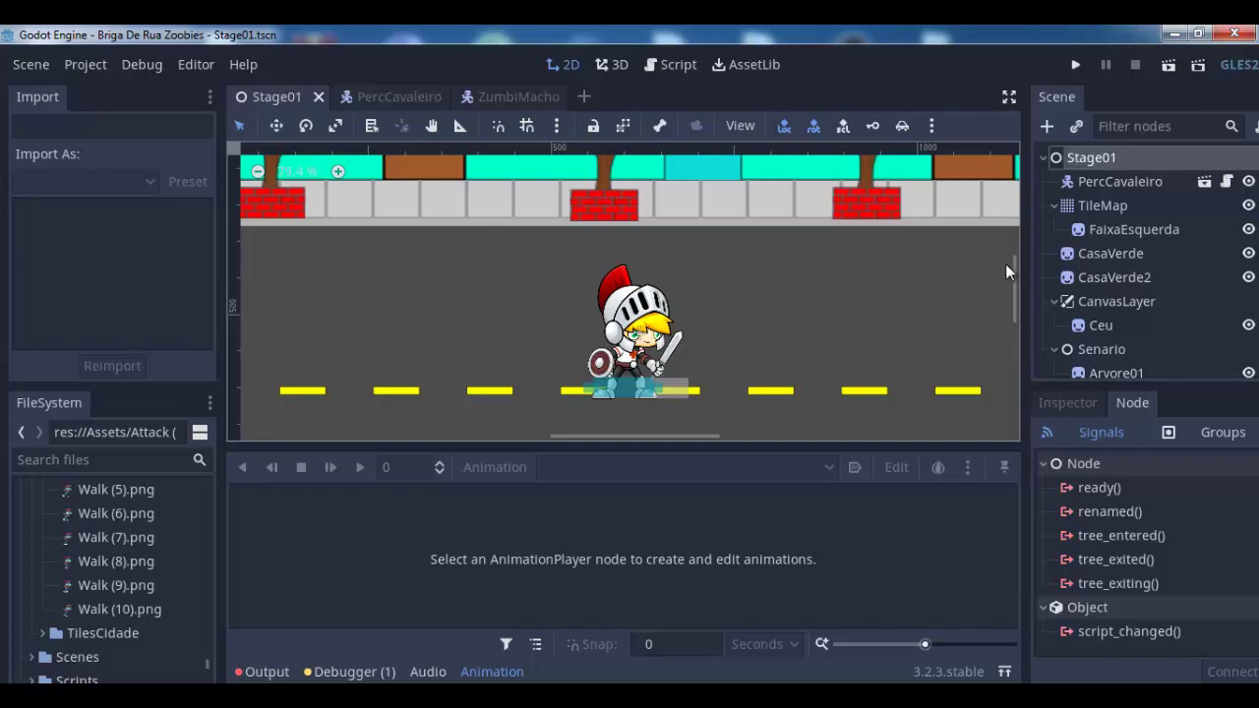
left_click(1072, 127)
Instance ZumbiMacho.tscn as a child of the Stage01 root
type("z")
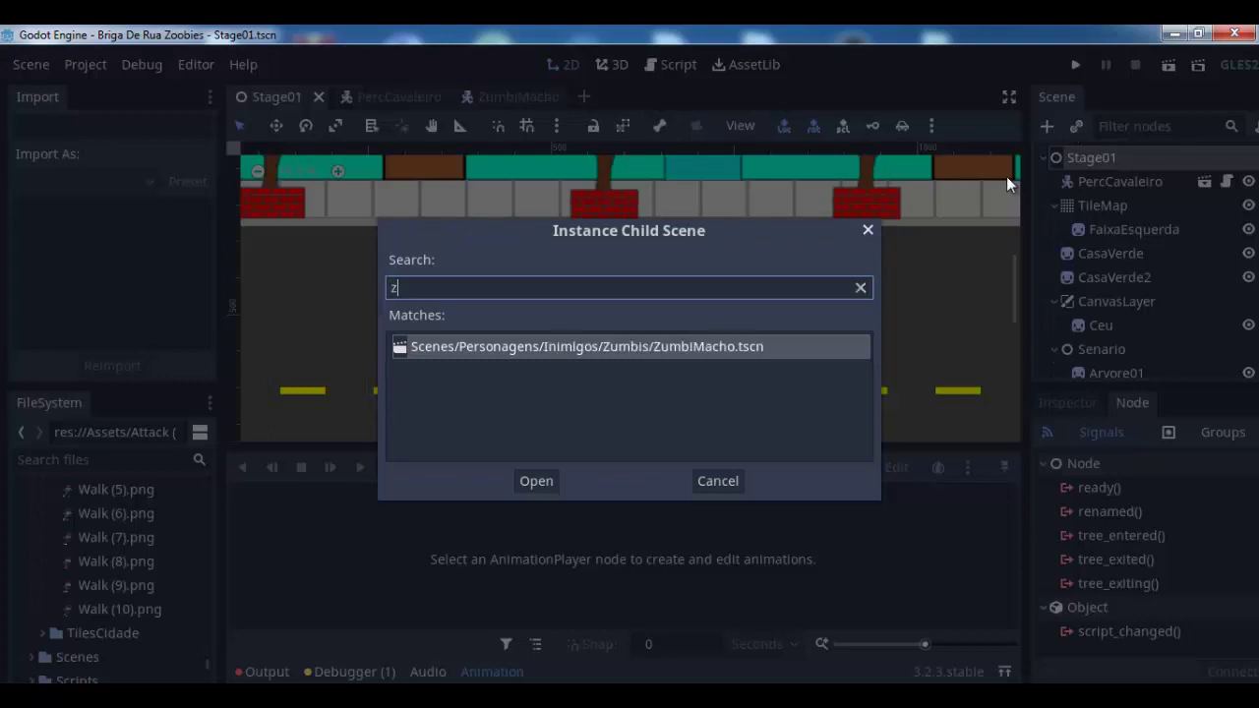
type("um")
key("BackSpace")
key("BackSpace")
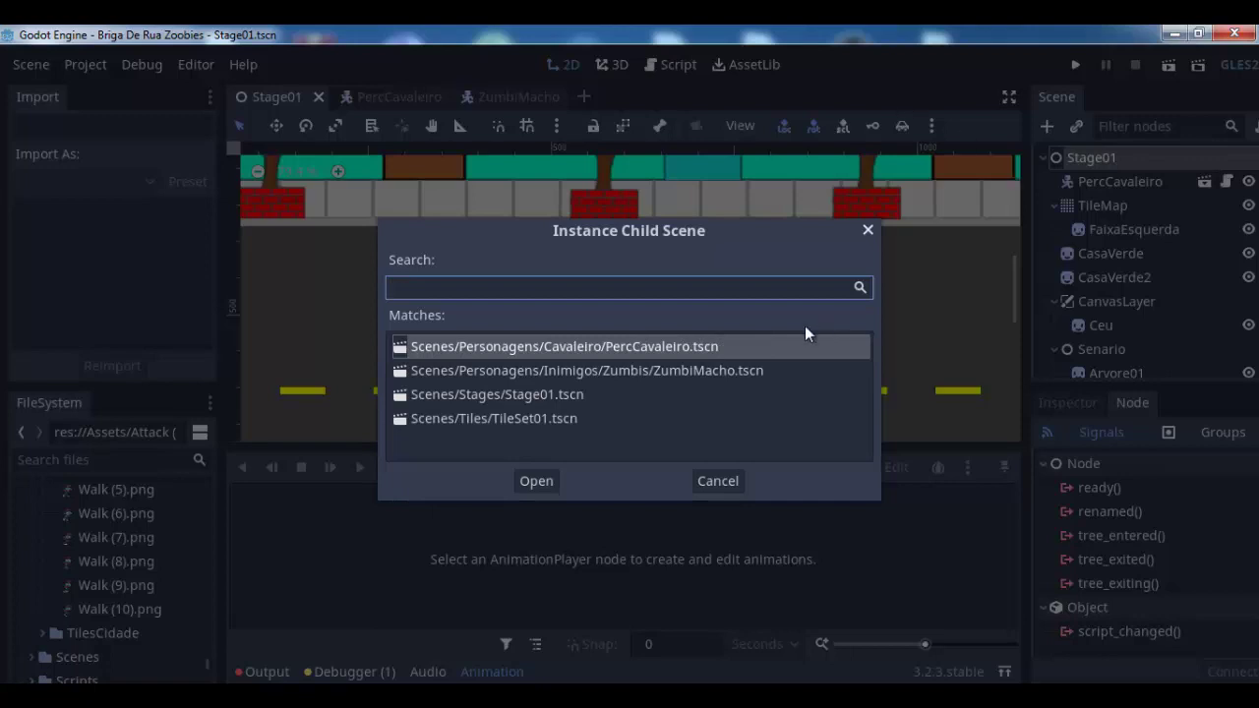
double_click(714, 372)
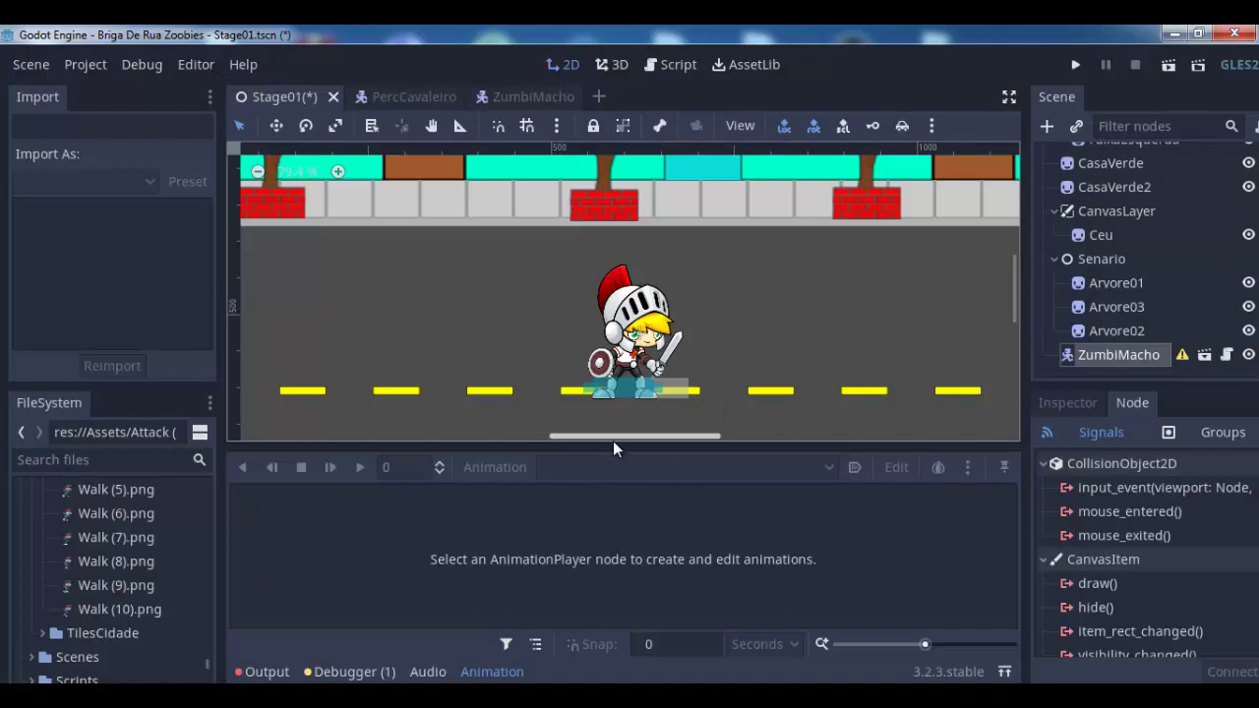
Zoom out and drag the zombie onto the road beside the crosswalk
scroll(613, 441, "up", 3)
scroll(631, 284, "down", 1)
scroll(631, 284, "down", 2)
scroll(631, 284, "down", 2)
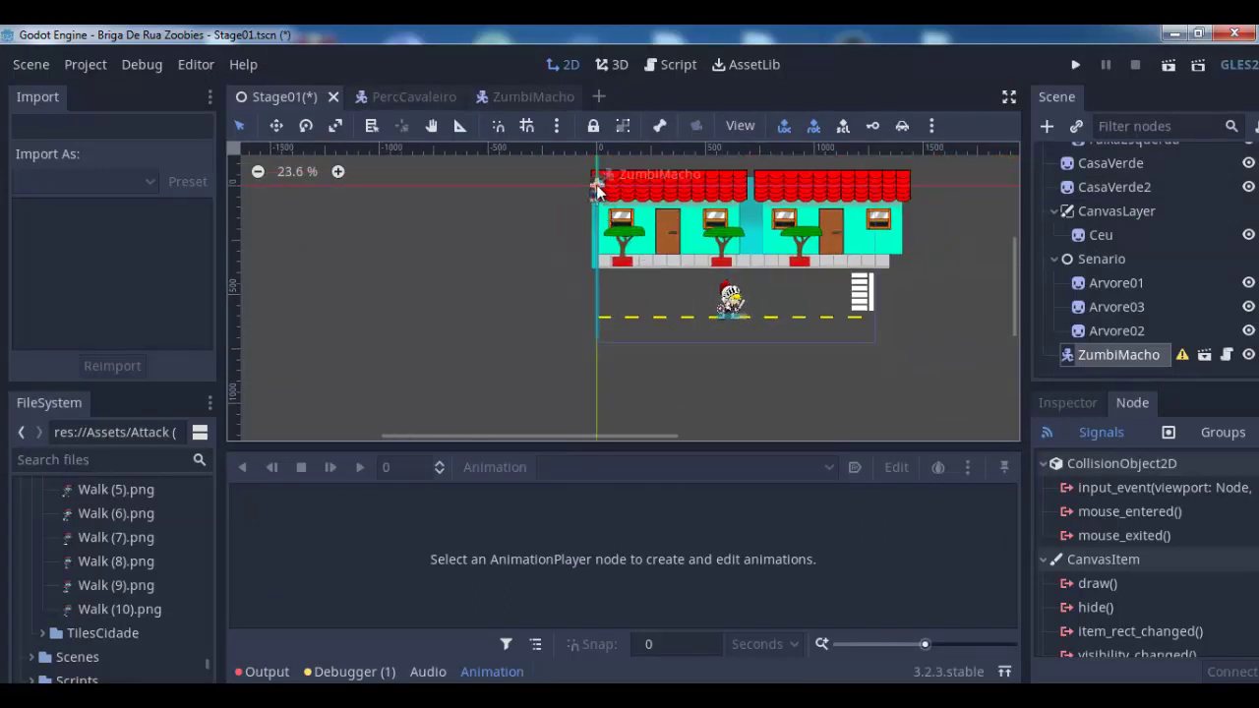
mouse_move(597, 184)
left_mouse_down()
mouse_move(641, 246)
mouse_move(826, 293)
left_mouse_up()
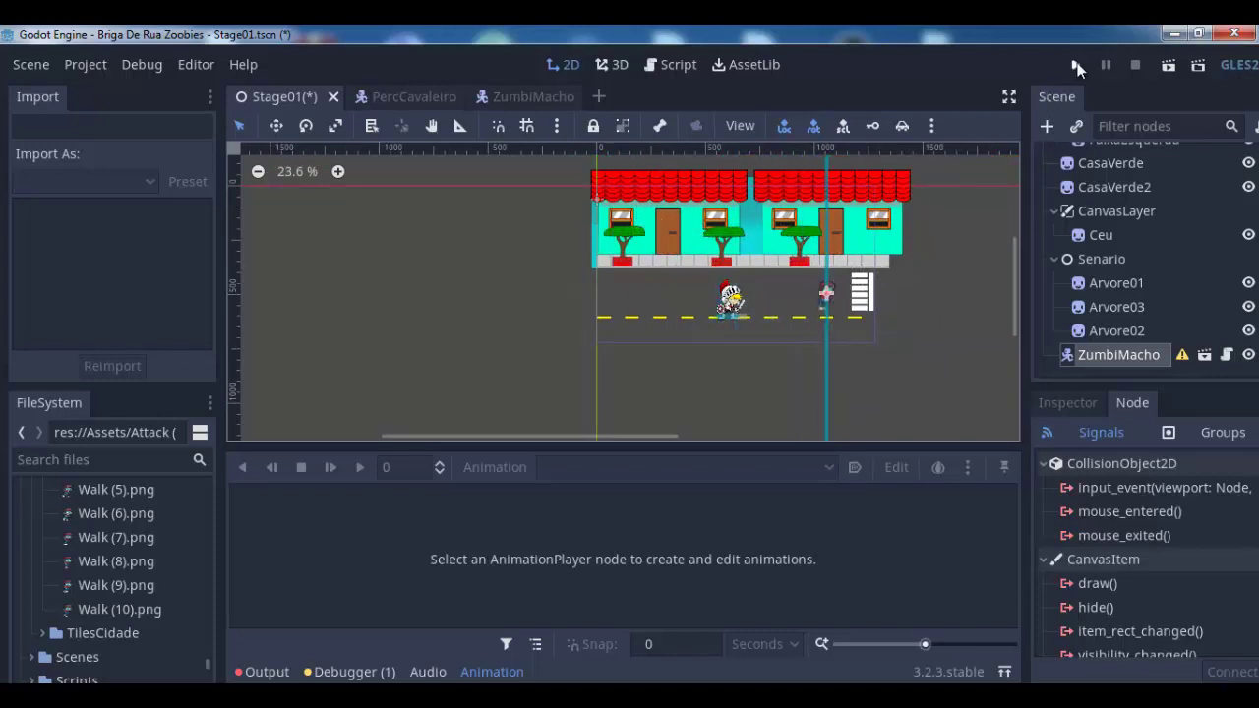
Run the game and move the knight right until it halts on line 34 of ZumbiMacho.gd
left_click(1076, 65)
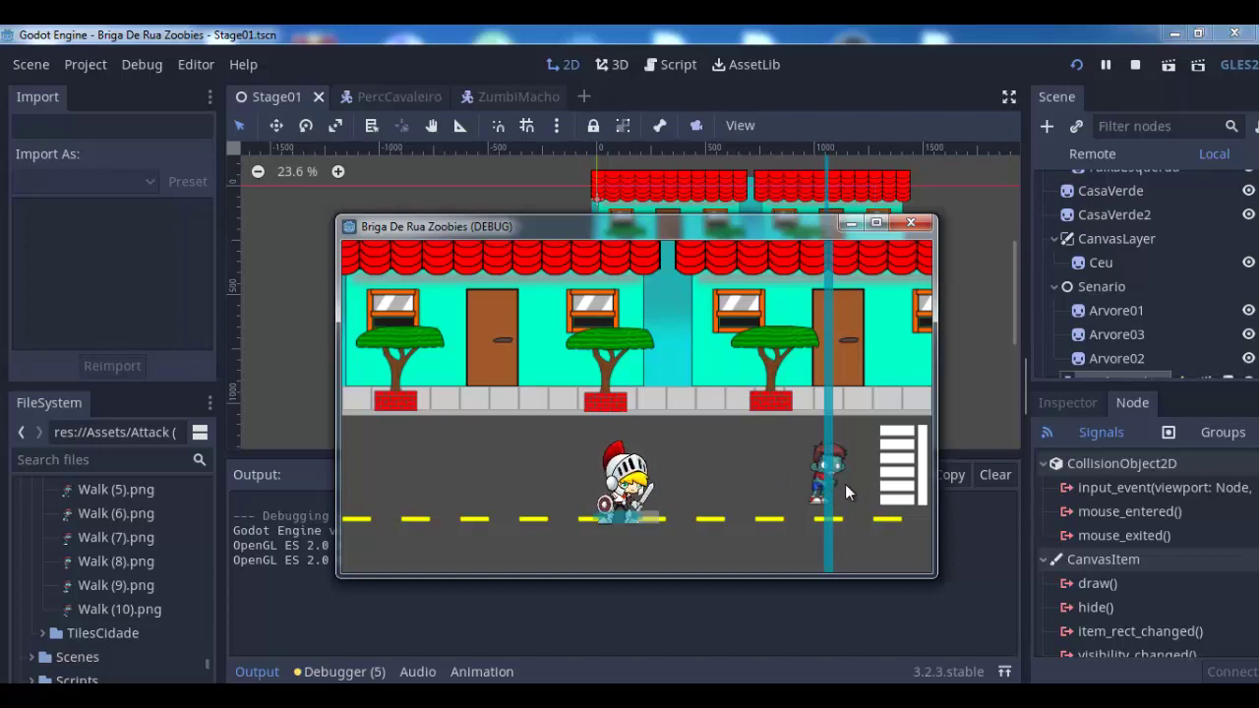
key("Right")
key("Right")
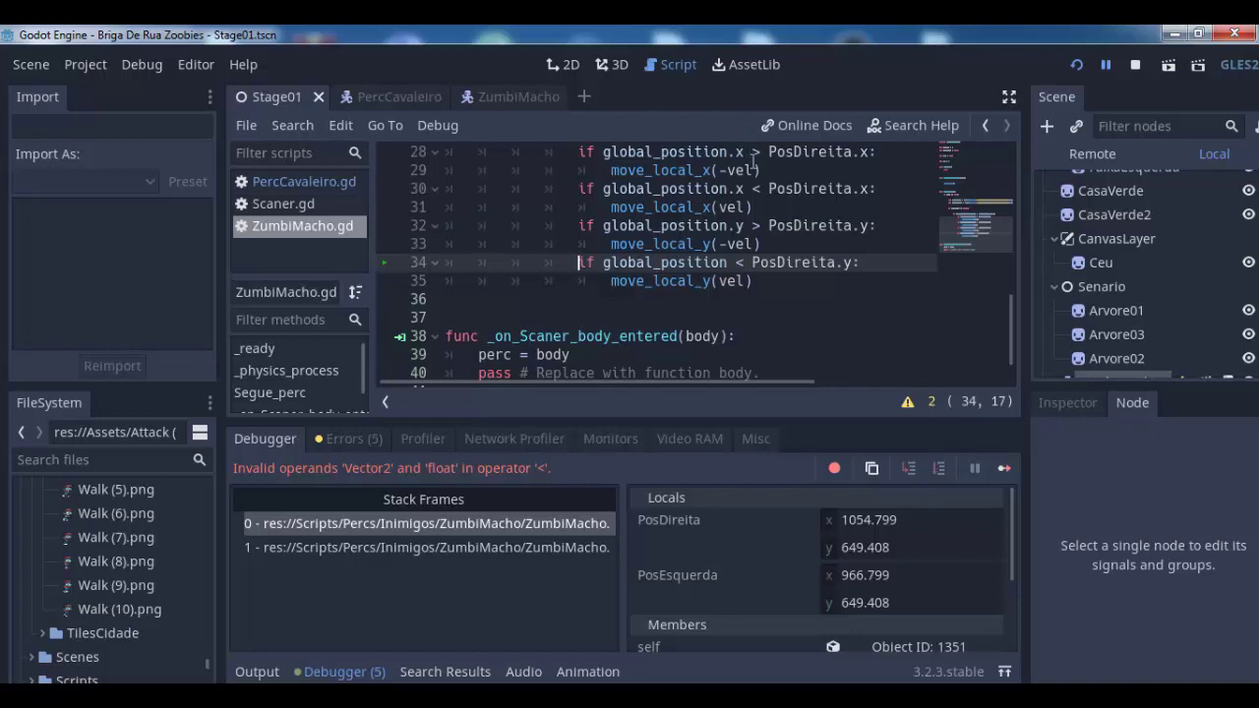
Change line 34 of ZumbiMacho.gd to compare global_position.y, then restart the game
left_click(724, 262)
type(".y")
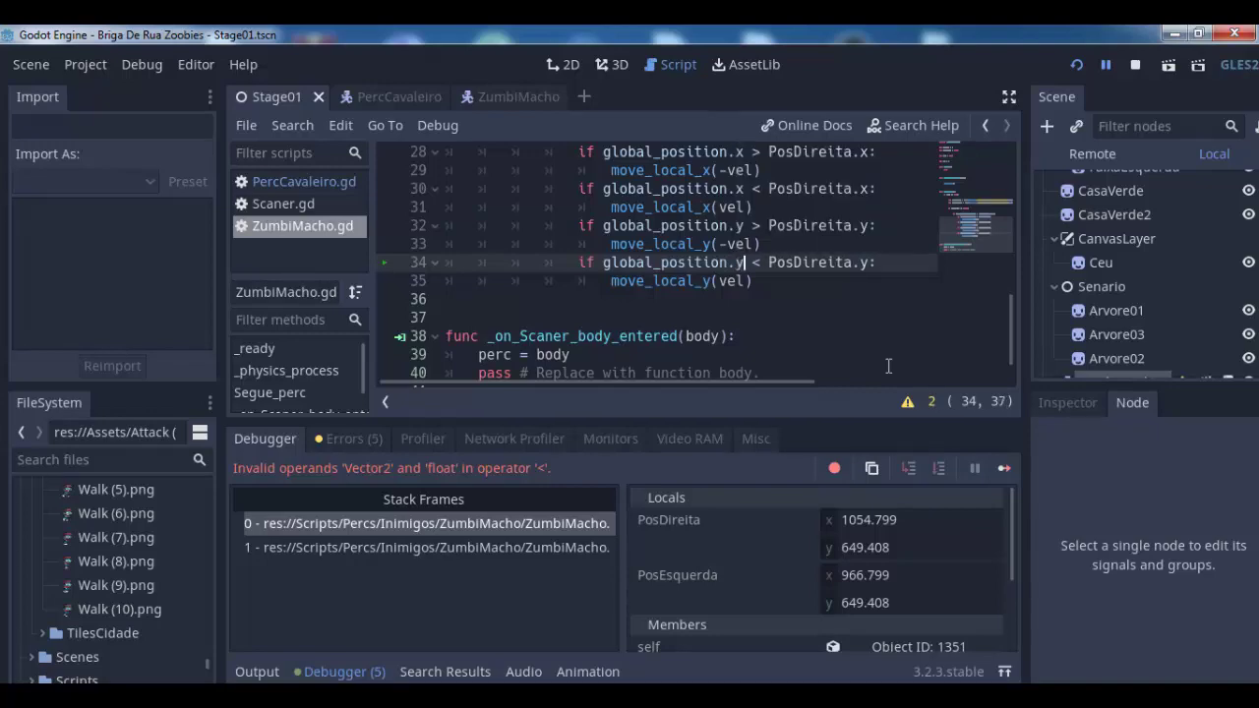
left_click(1076, 65)
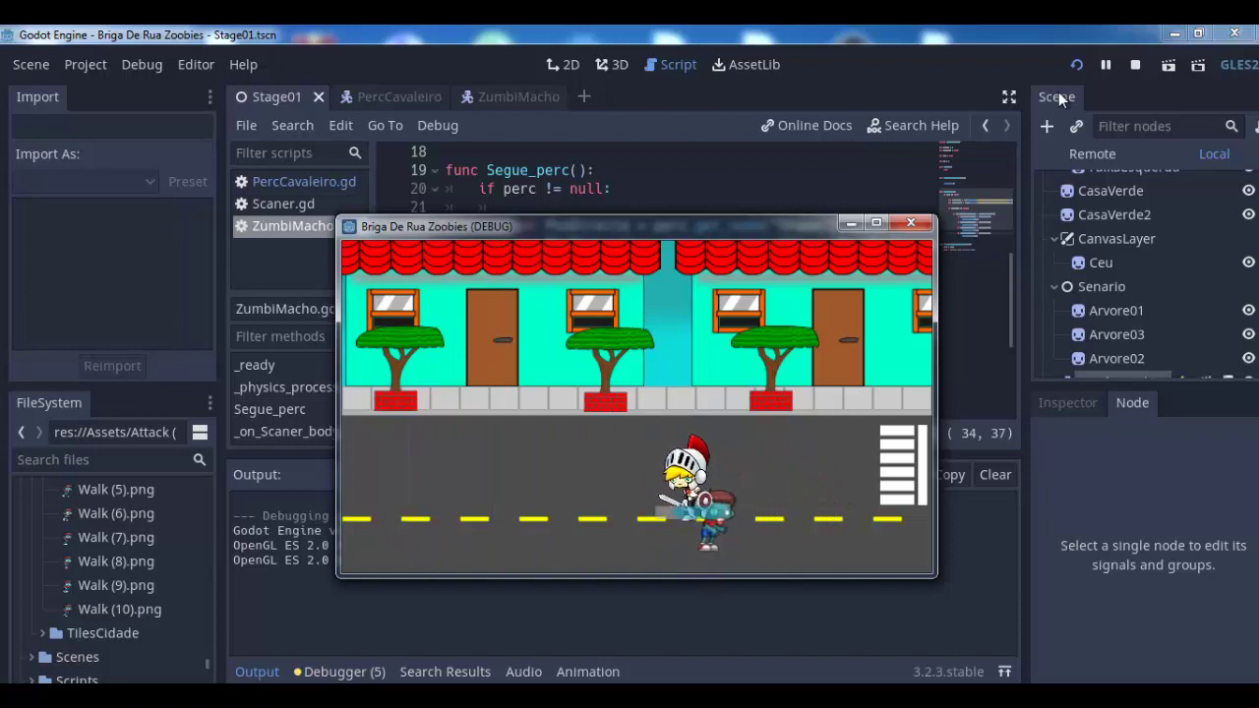
Walk the knight up, down, left and right along the street to confirm the zombie chases him
key("Up")
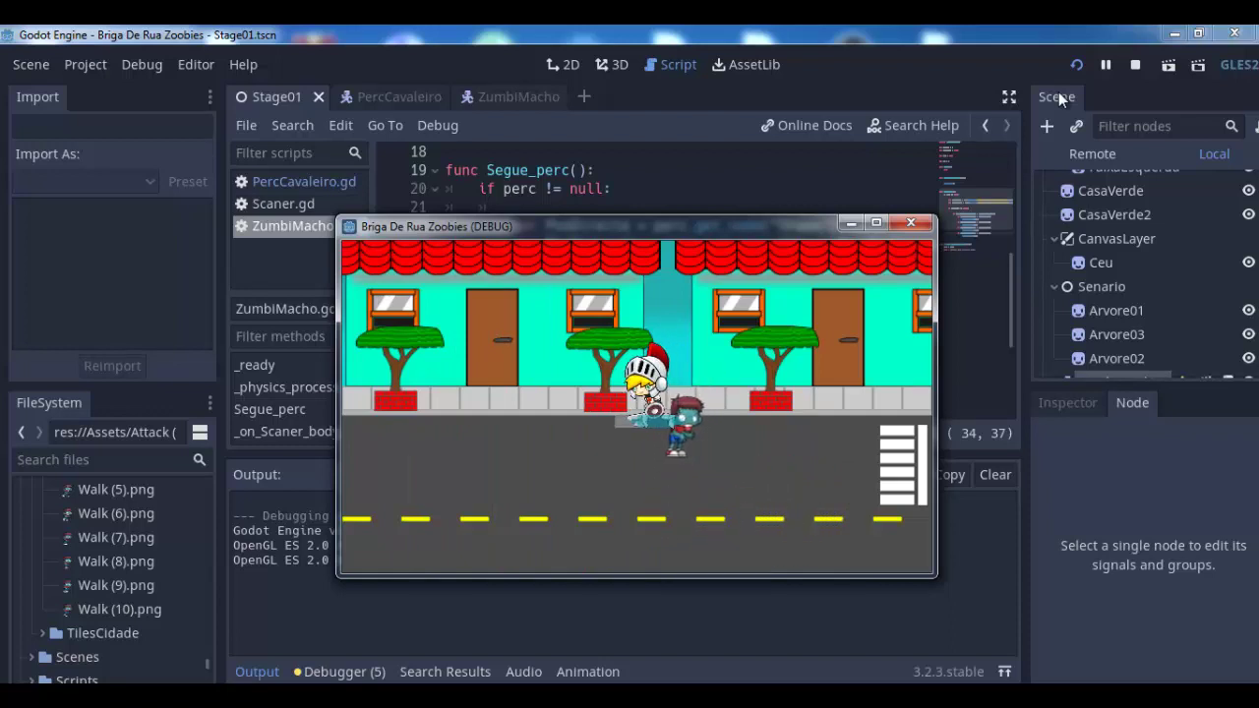
key("Left")
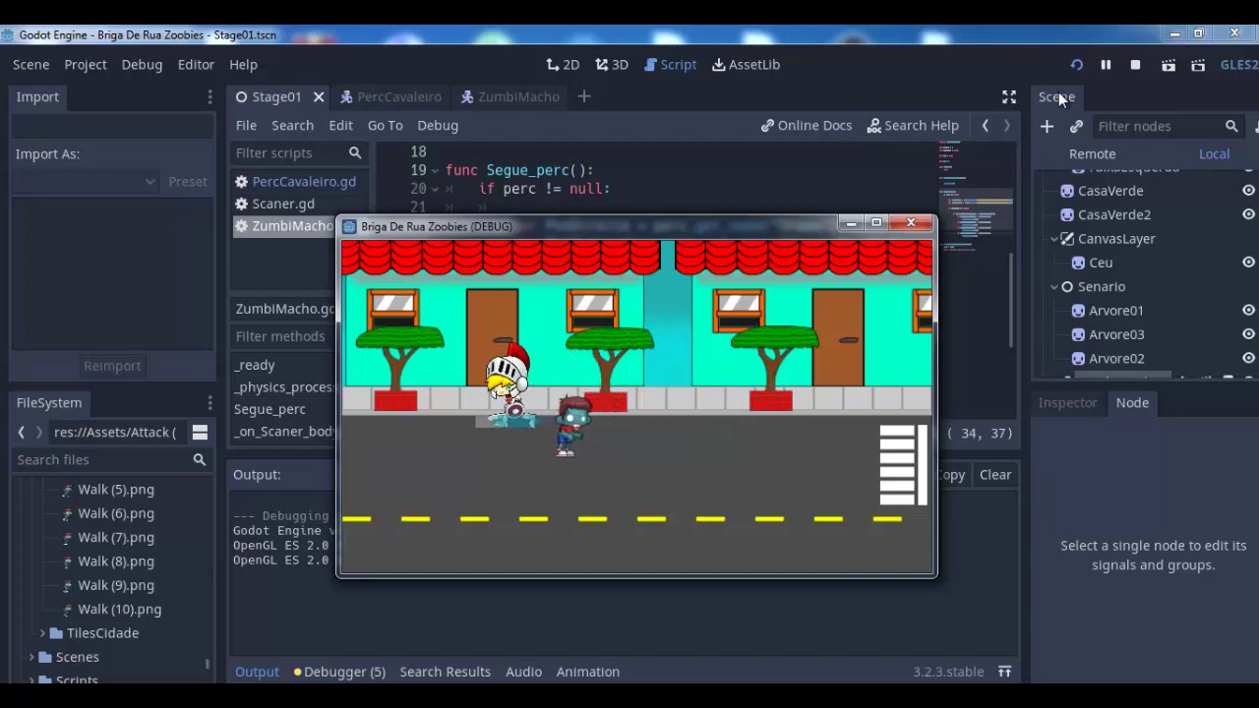
key("Down")
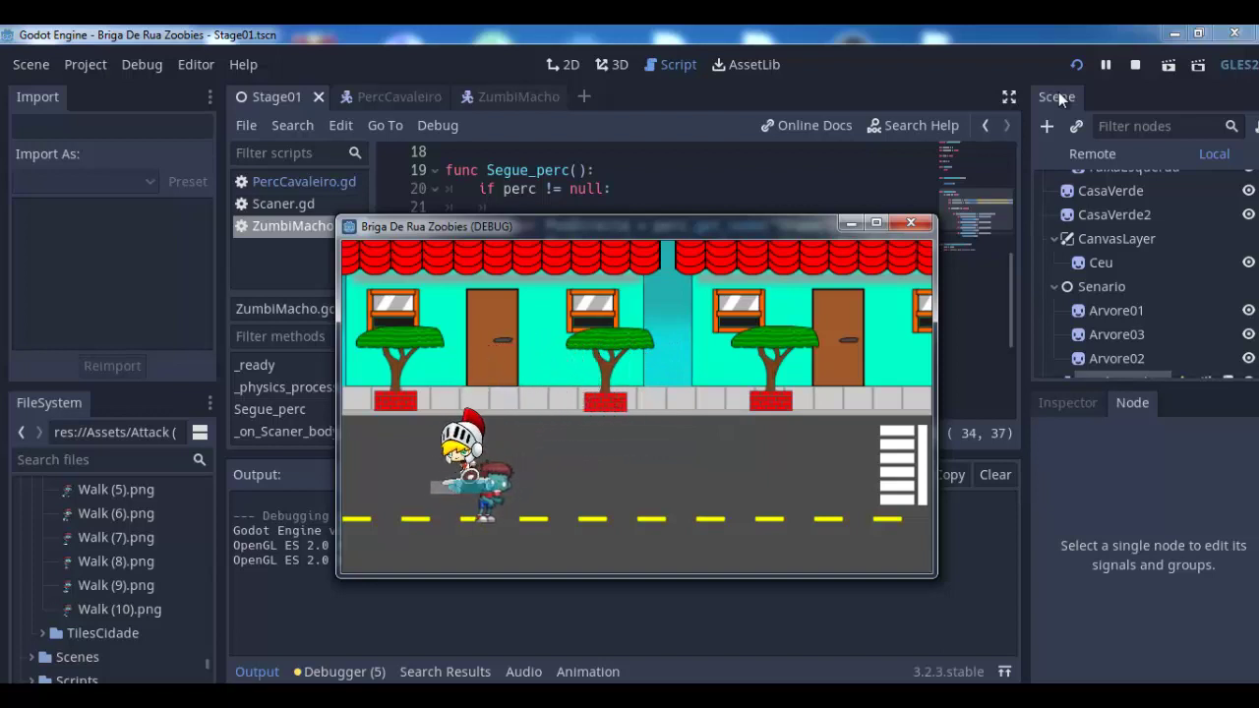
key("Left")
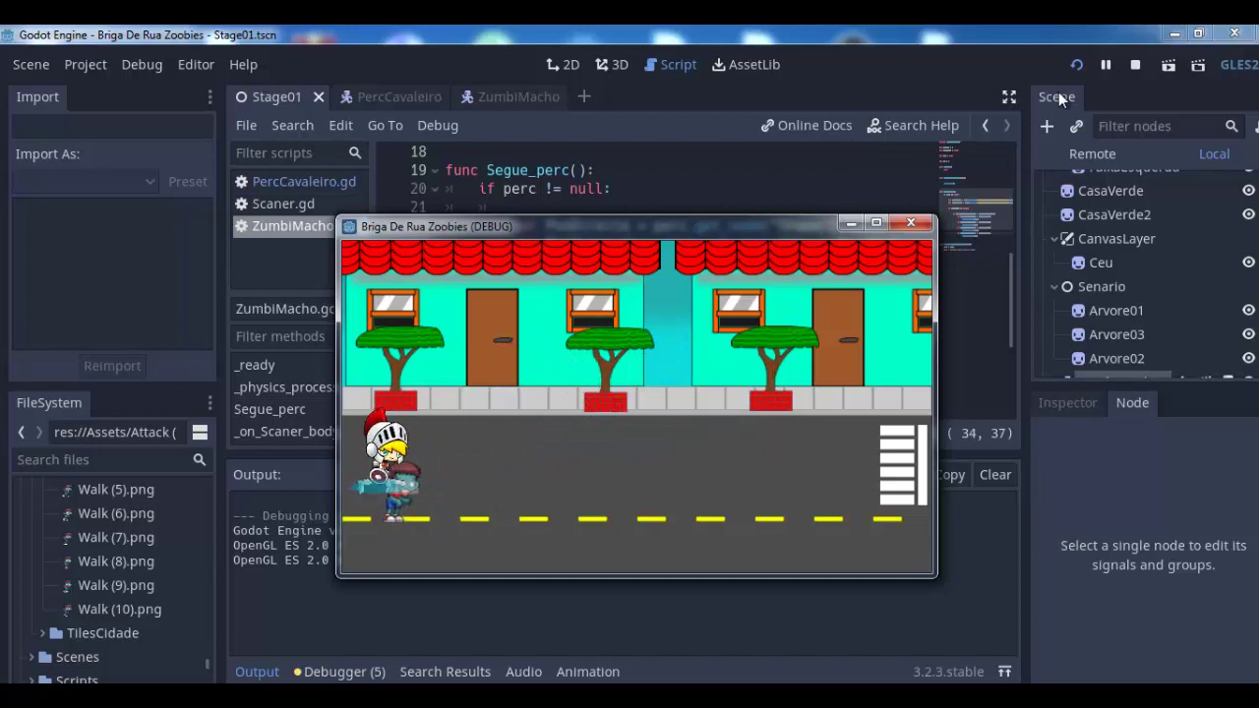
key("Right")
key("Left")
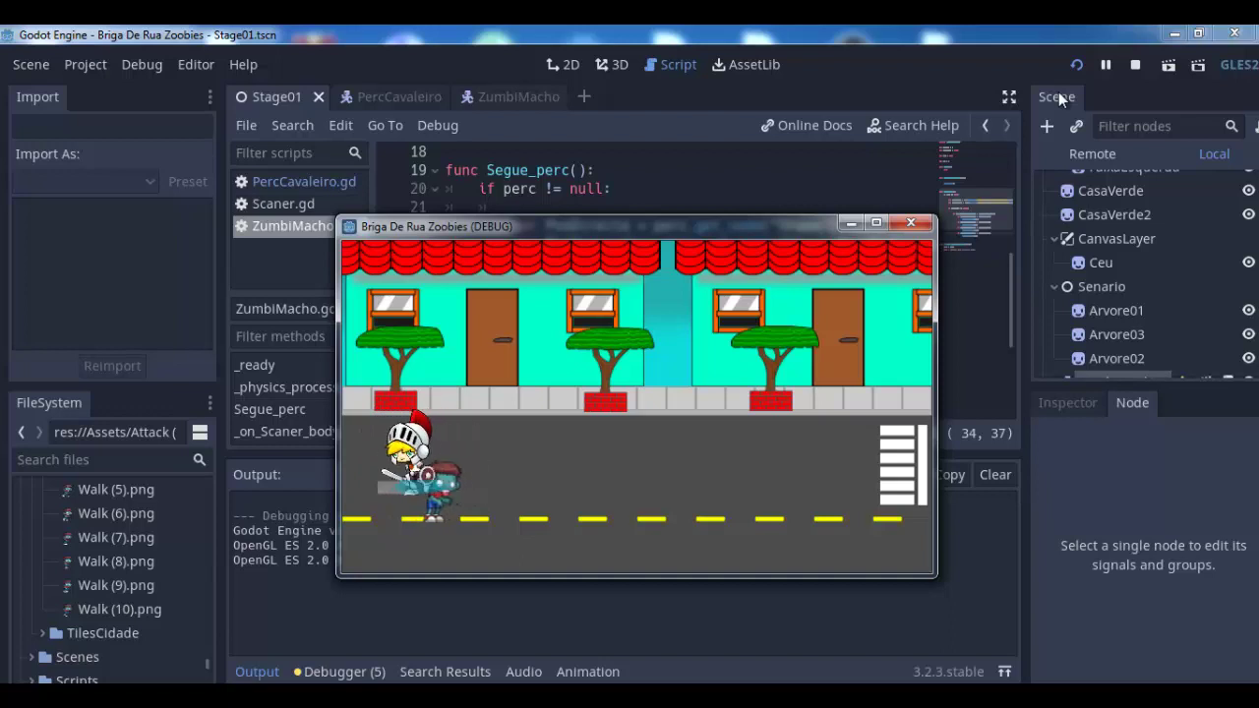
key("Down")
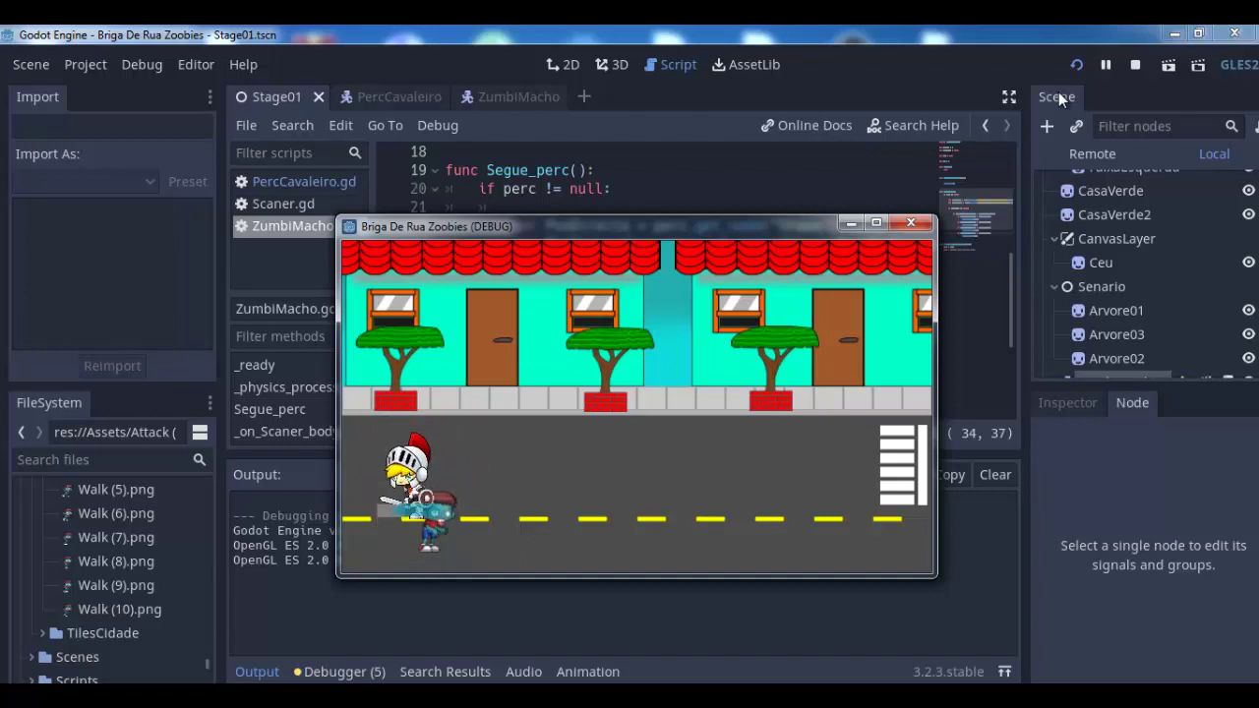
key("Up")
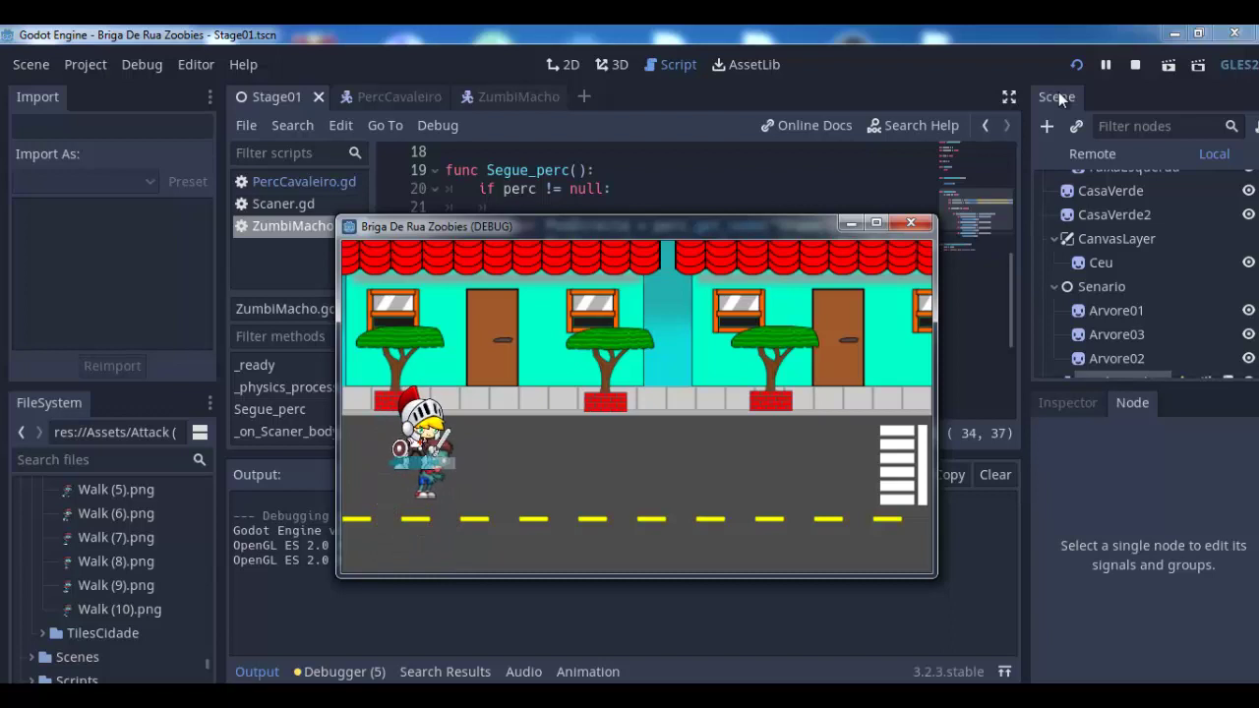
key("Right")
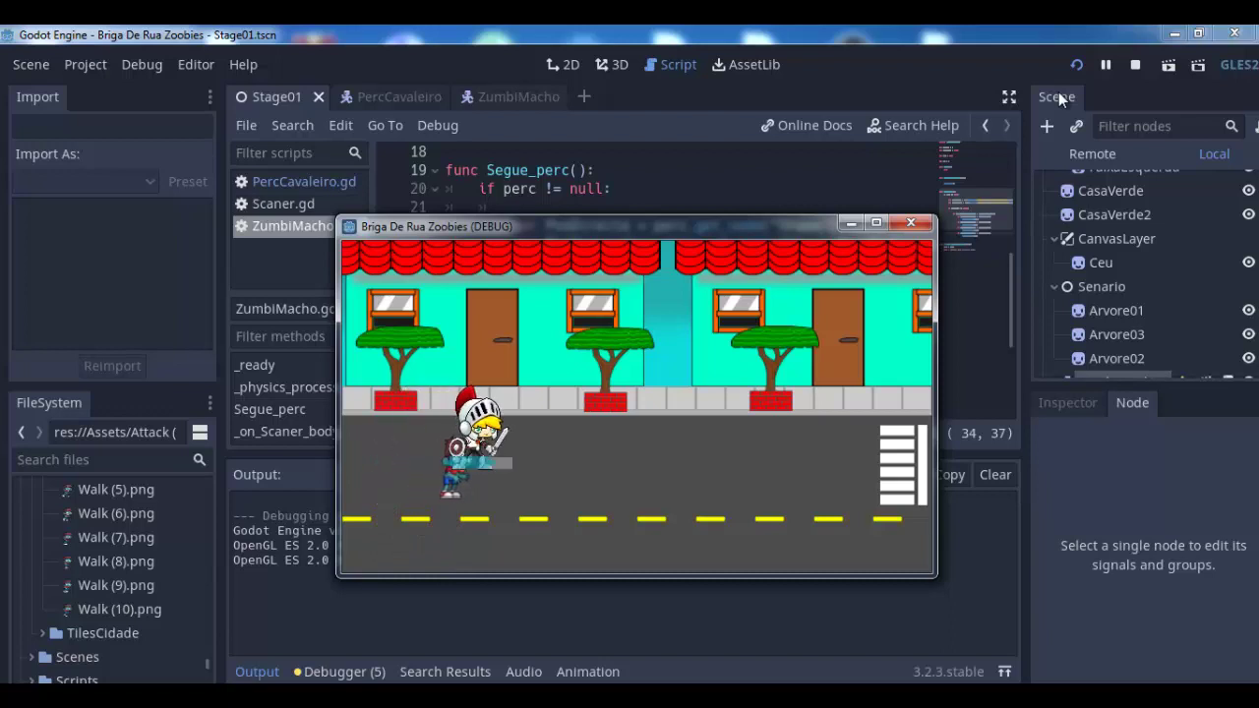
key("Left")
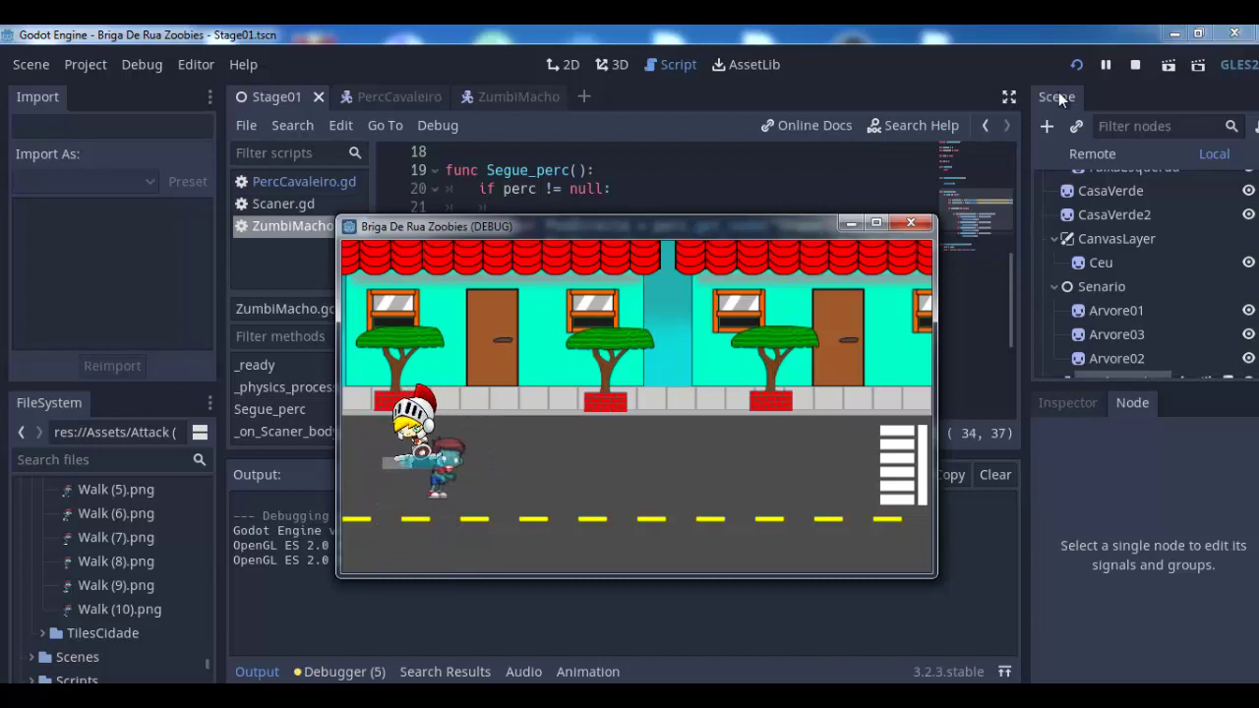
key("Right")
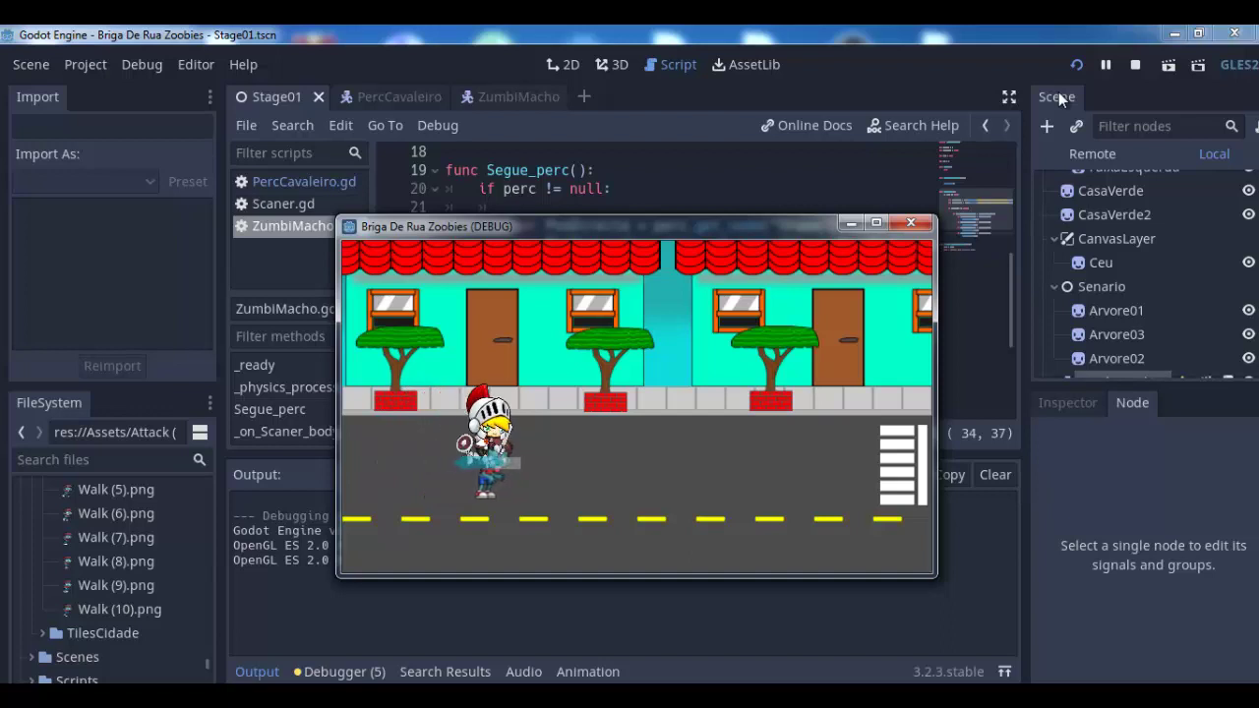
key("Right")
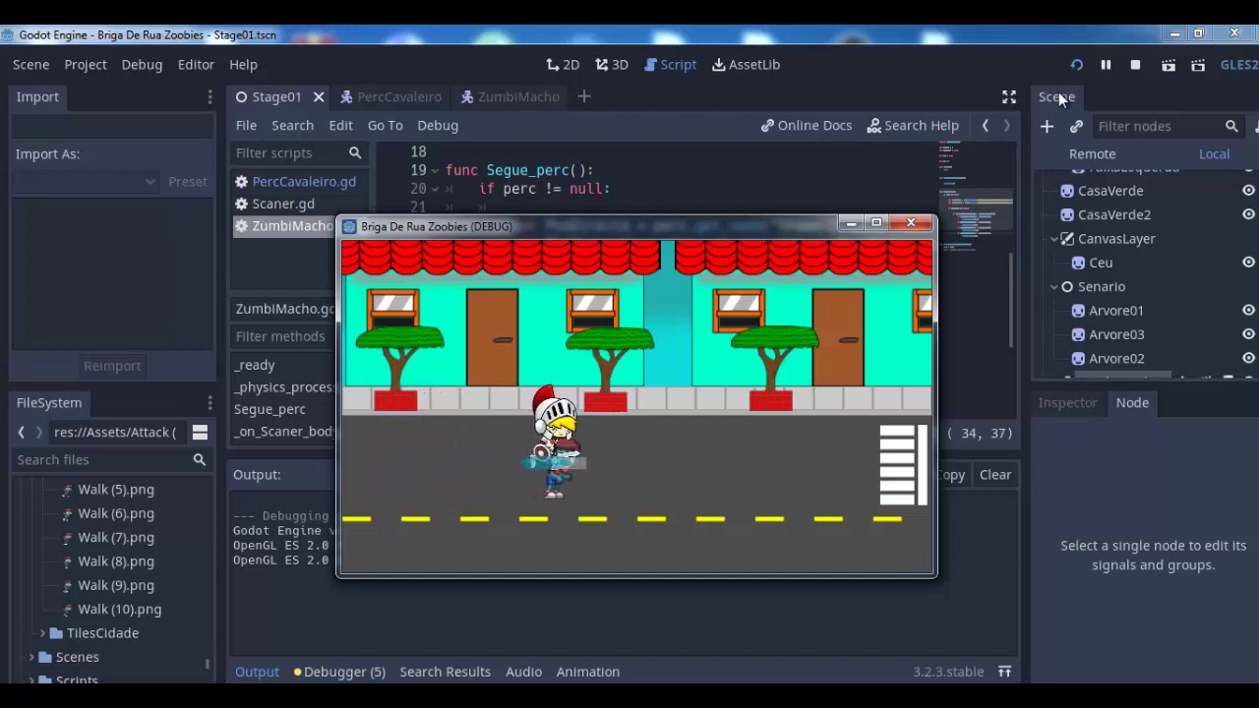
key("Left")
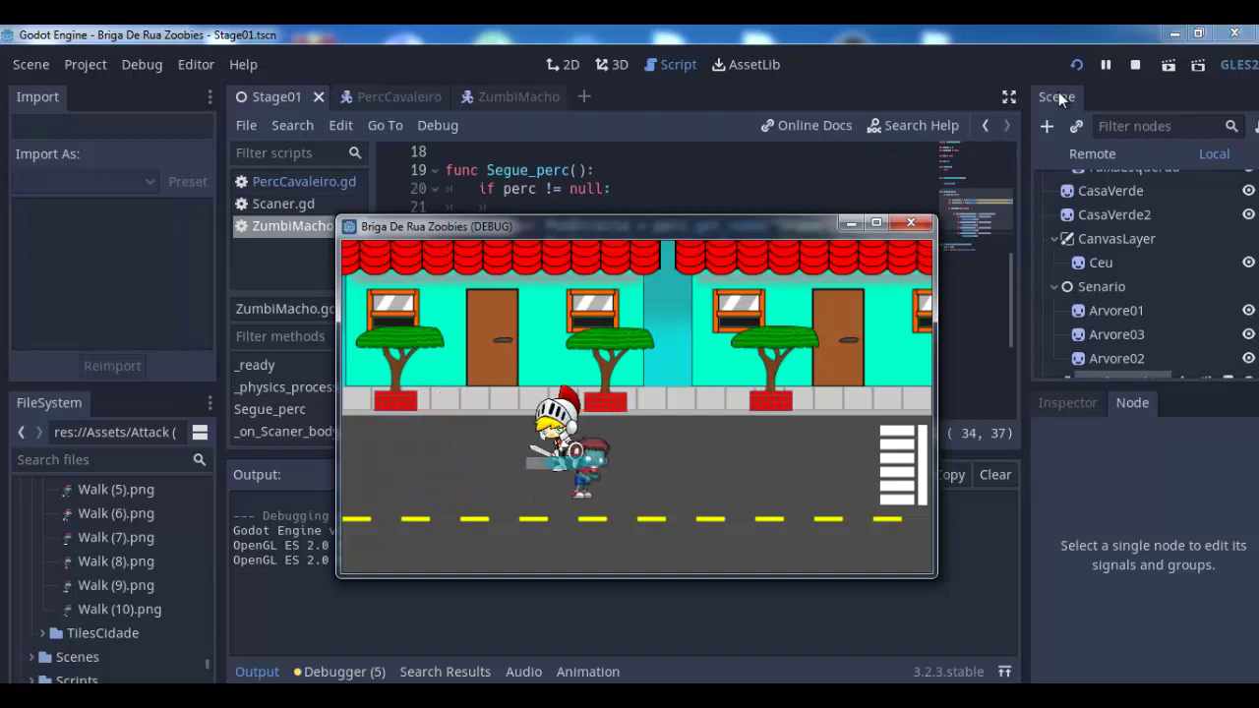
key("Left")
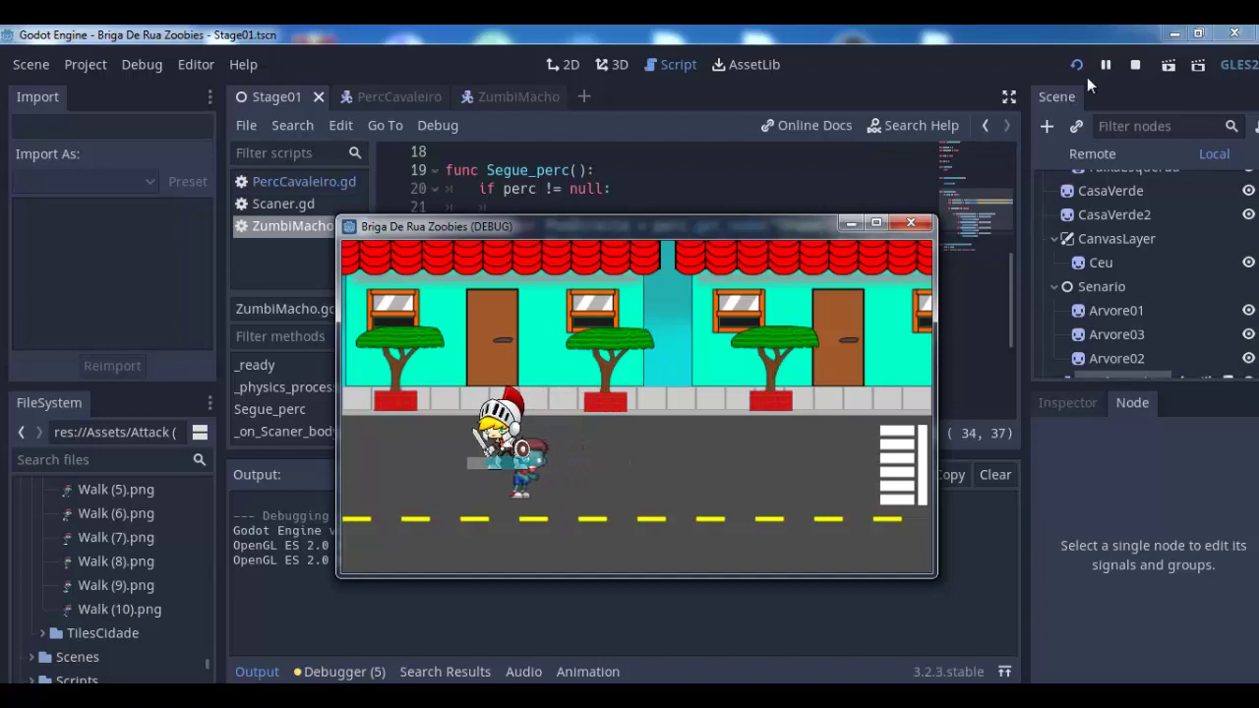
left_click(521, 96)
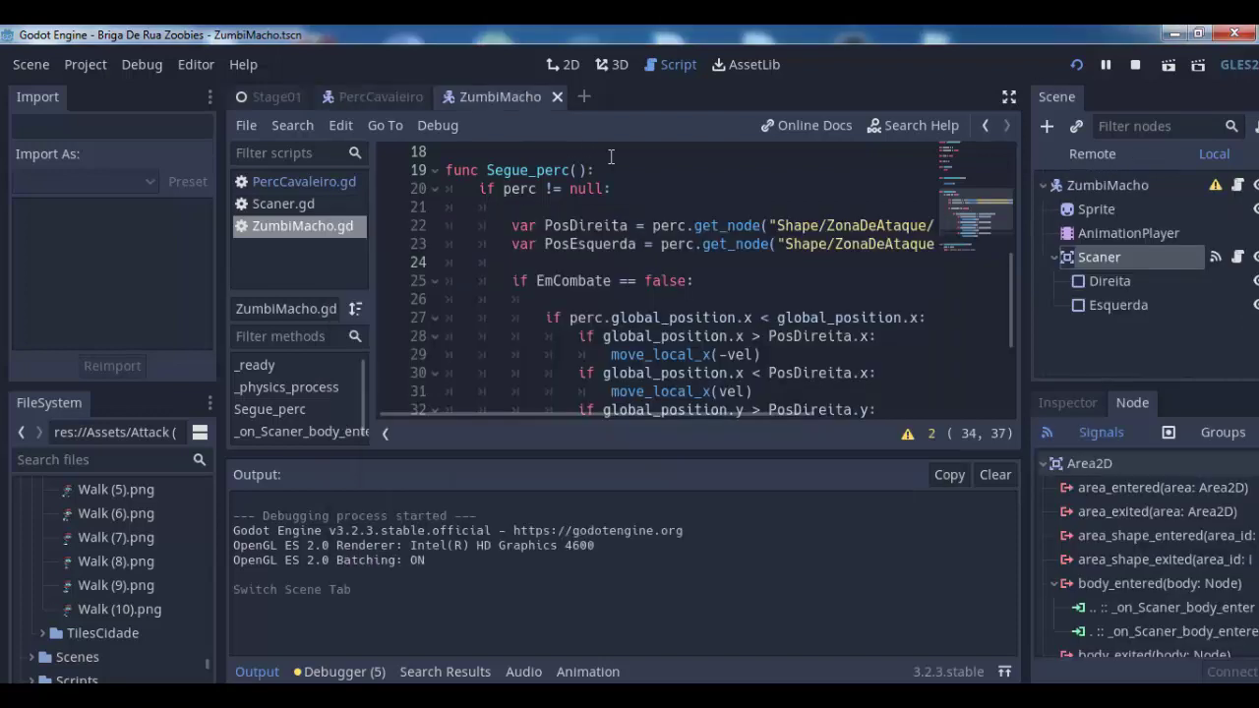
Show ZumbiMacho in the 2D view, zoom in, and select the zombie's Sprite
left_click(1074, 187)
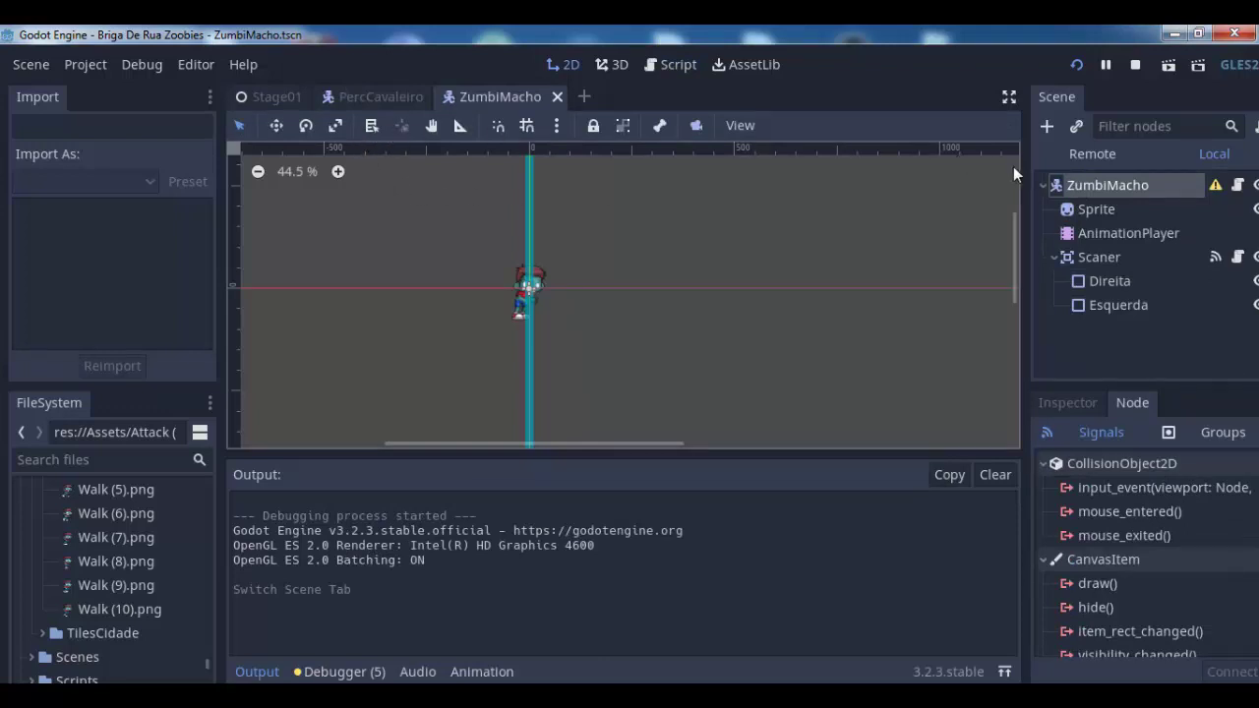
left_click(1092, 187)
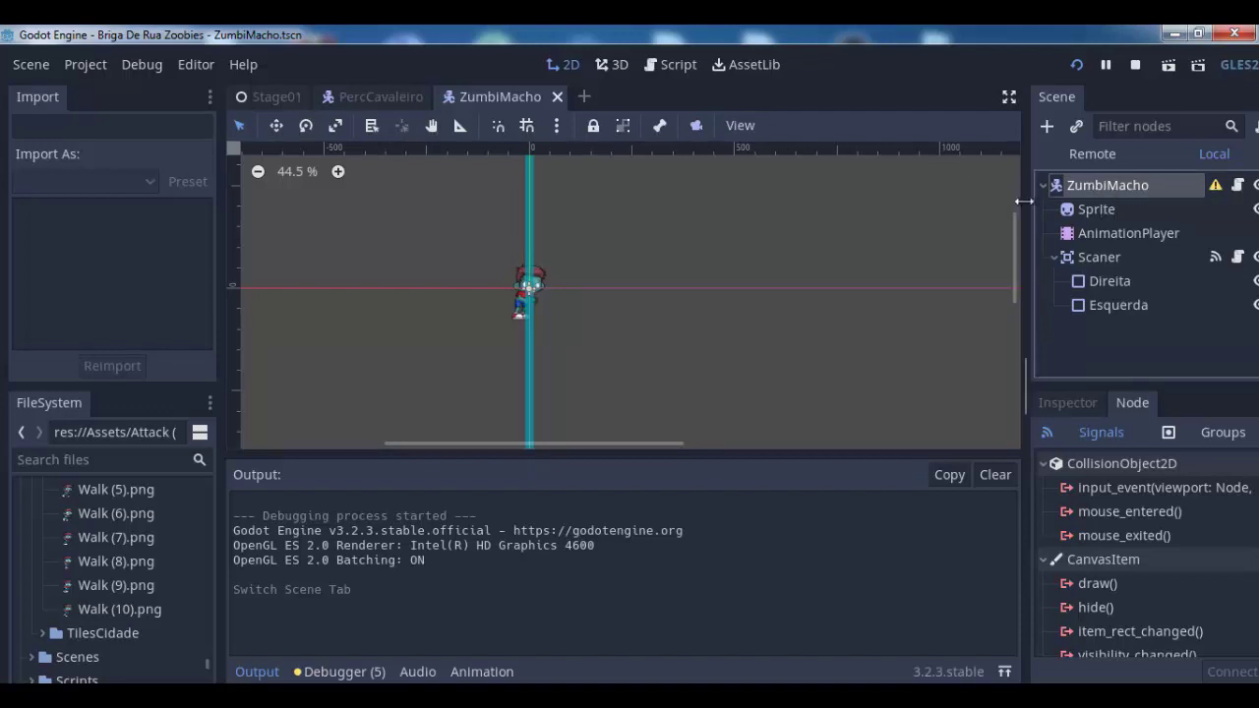
scroll(567, 290, "up", 1)
scroll(566, 290, "up", 4)
scroll(566, 290, "up", 2)
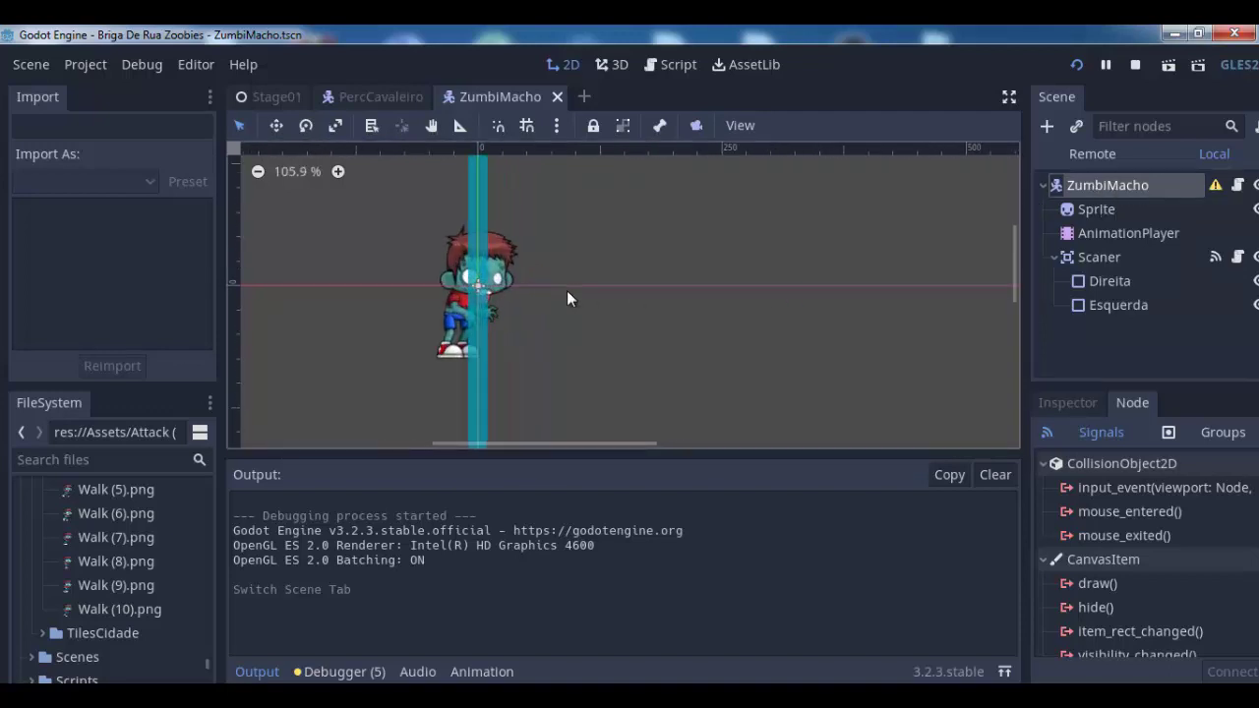
scroll(566, 290, "up", 1)
left_click(505, 270)
left_click(488, 266)
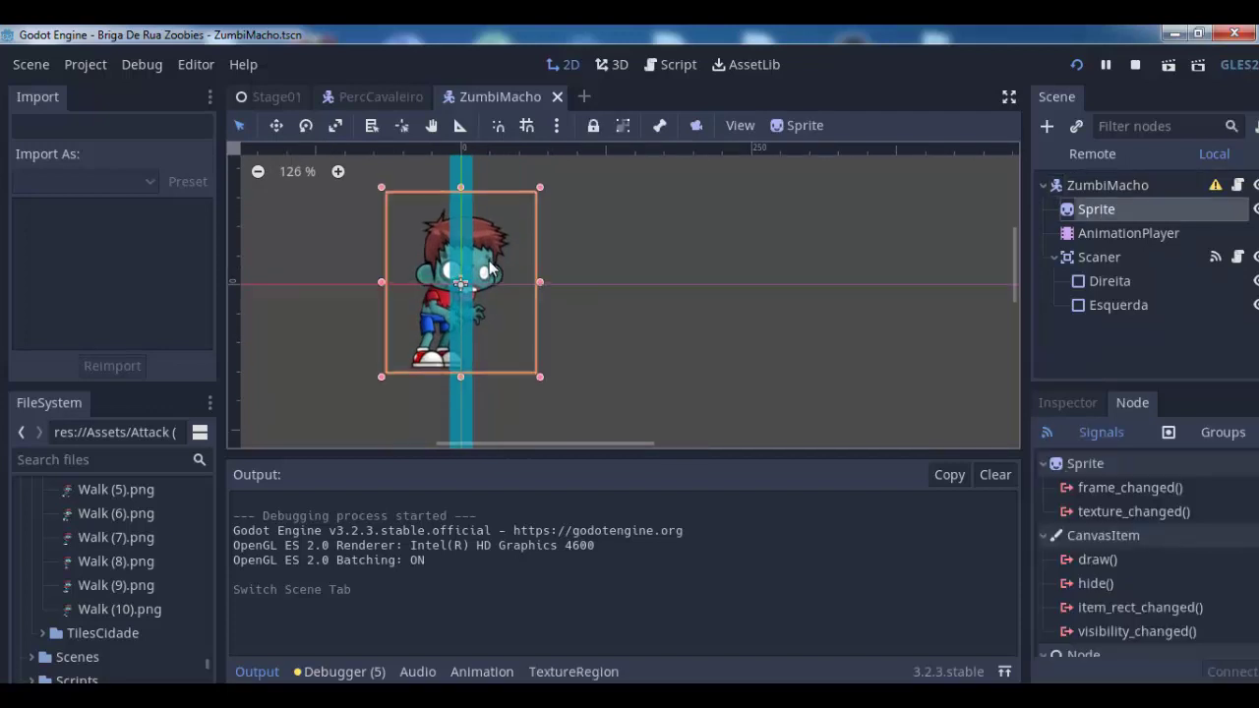
Nudge the Sprite up until its feet meet the origin, then save and run the game
key("Up")
key("Up")
key("Up")
key("Up")
key("Up")
key("Up")
key("Up")
key("Up")
key("Up")
key("Up")
key("Up")
key("Up")
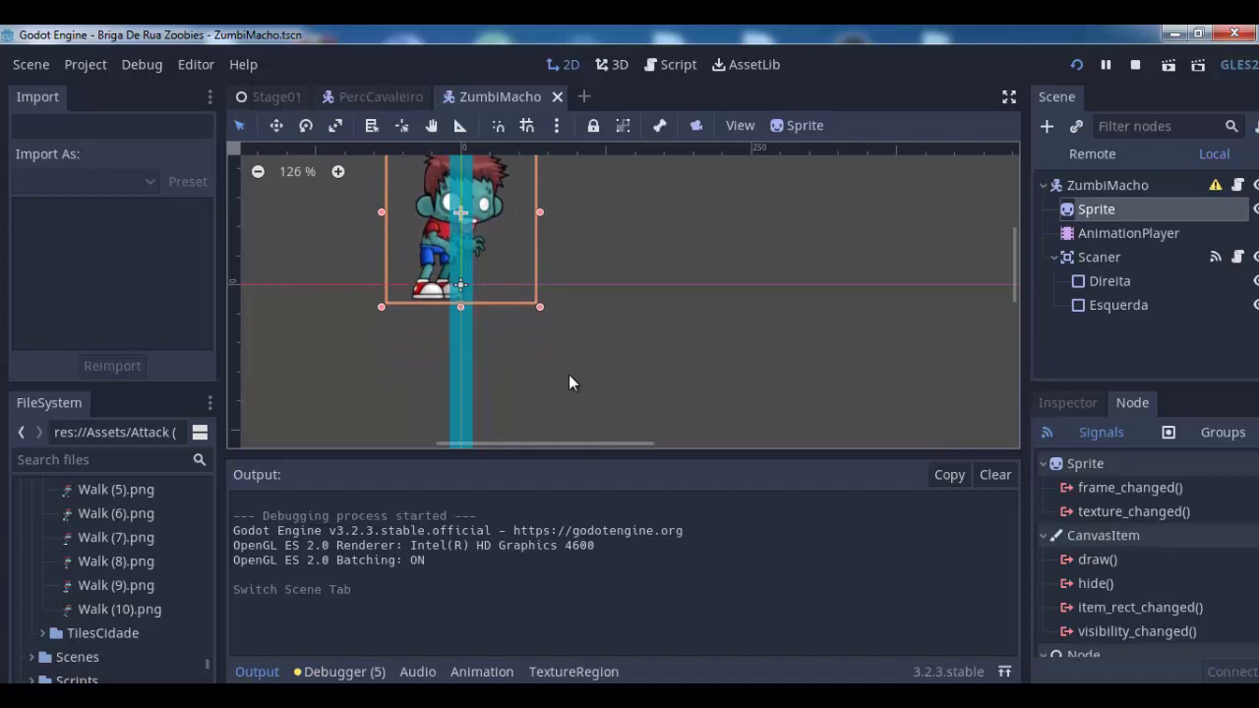
key("Up")
key("Up")
key("Up")
key("Up")
key("Up")
key("Up")
key("Down")
key("Down")
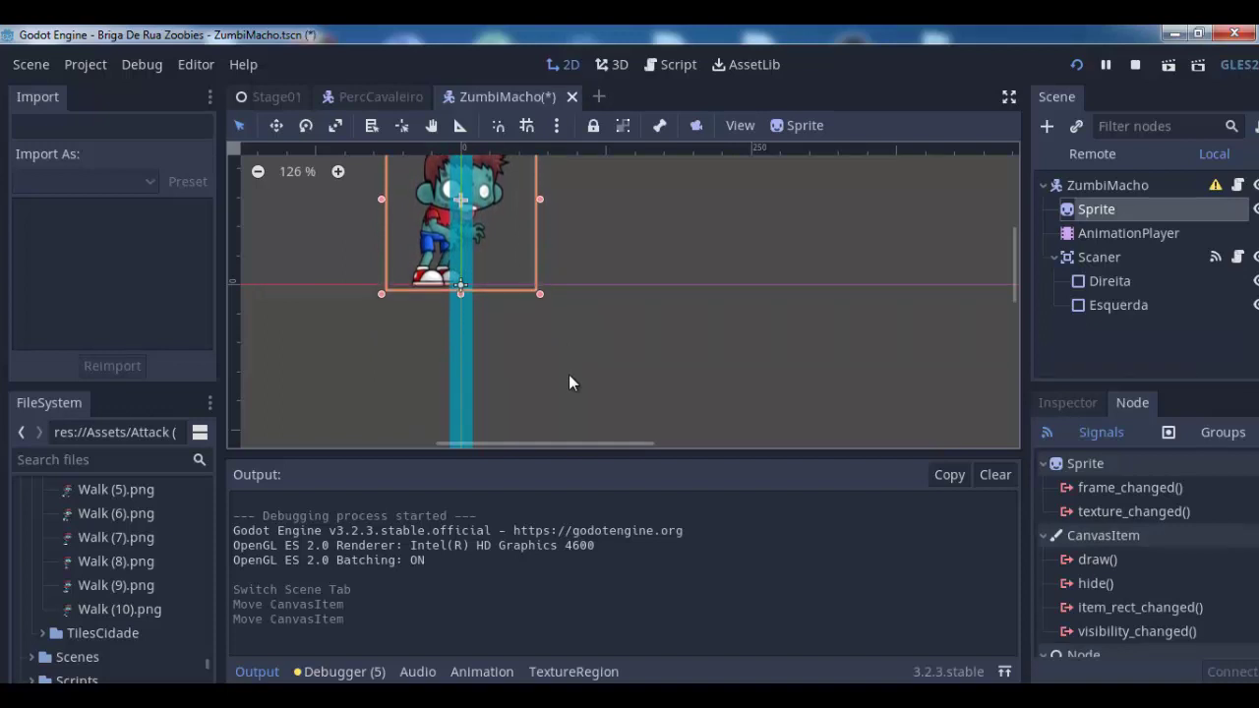
key("Down")
key("Down")
left_click(692, 366)
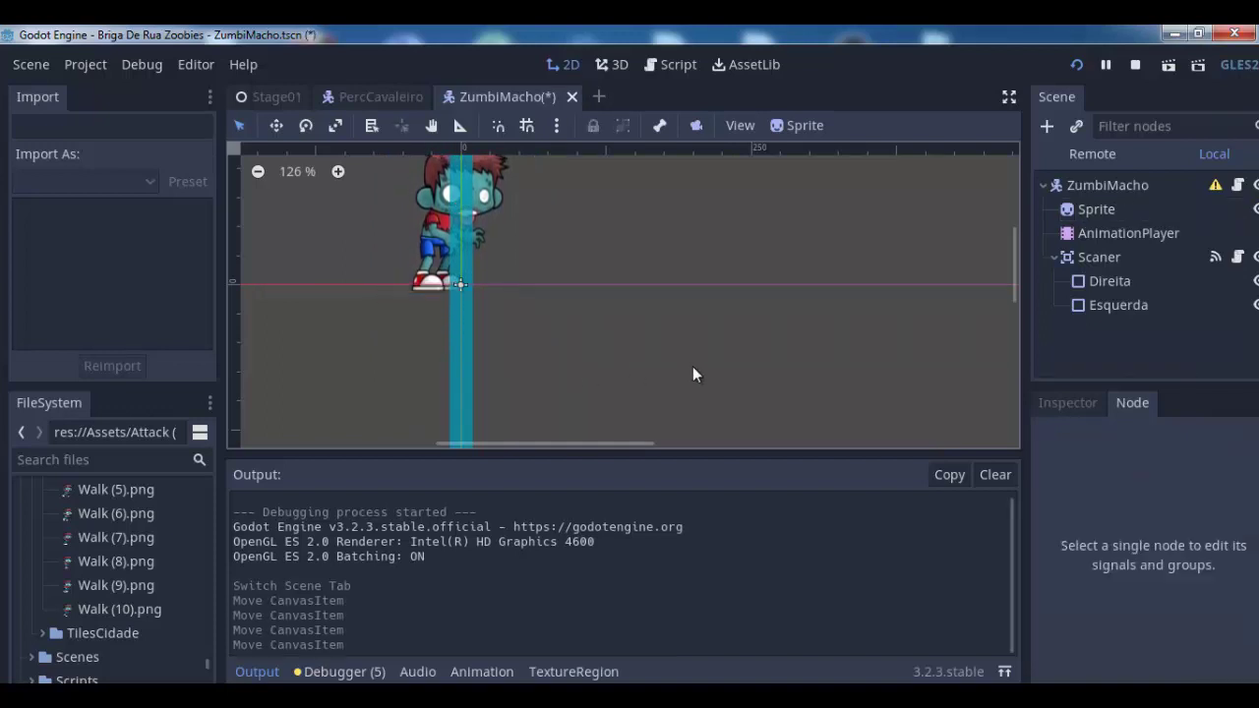
left_click(1077, 67)
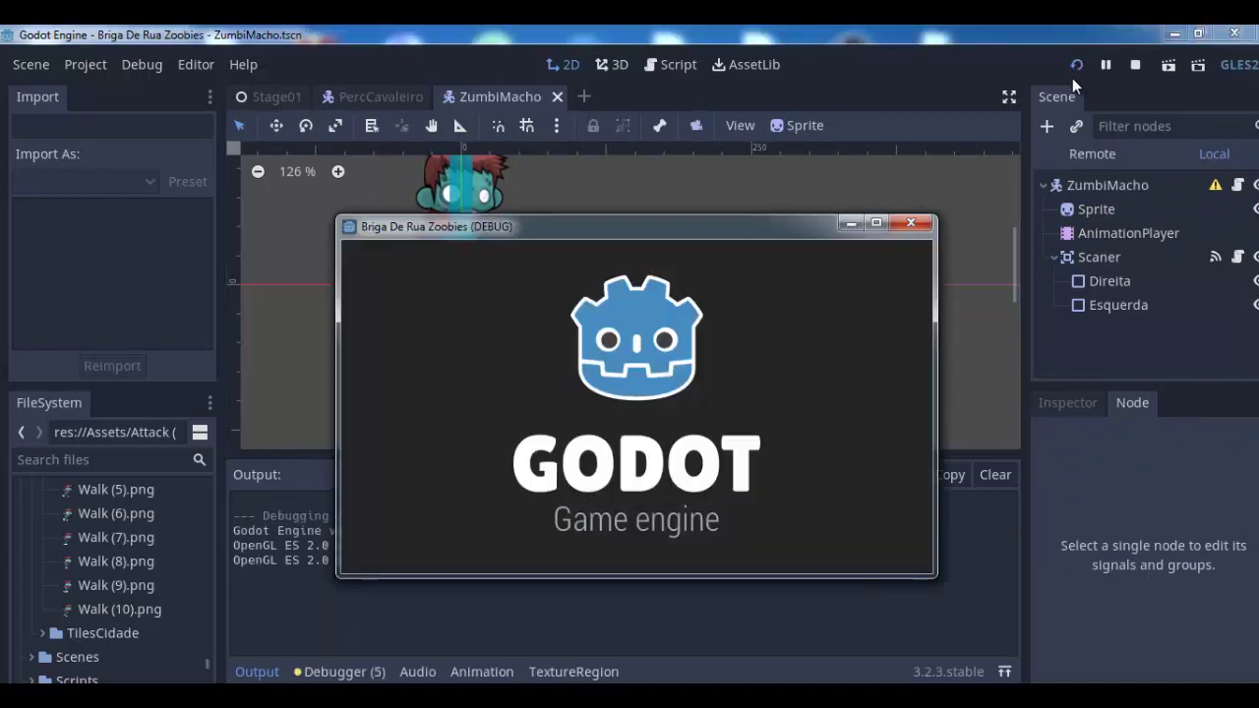
Walk the knight around the road and sidewalk with the zombie following, then stop the game
key("Right")
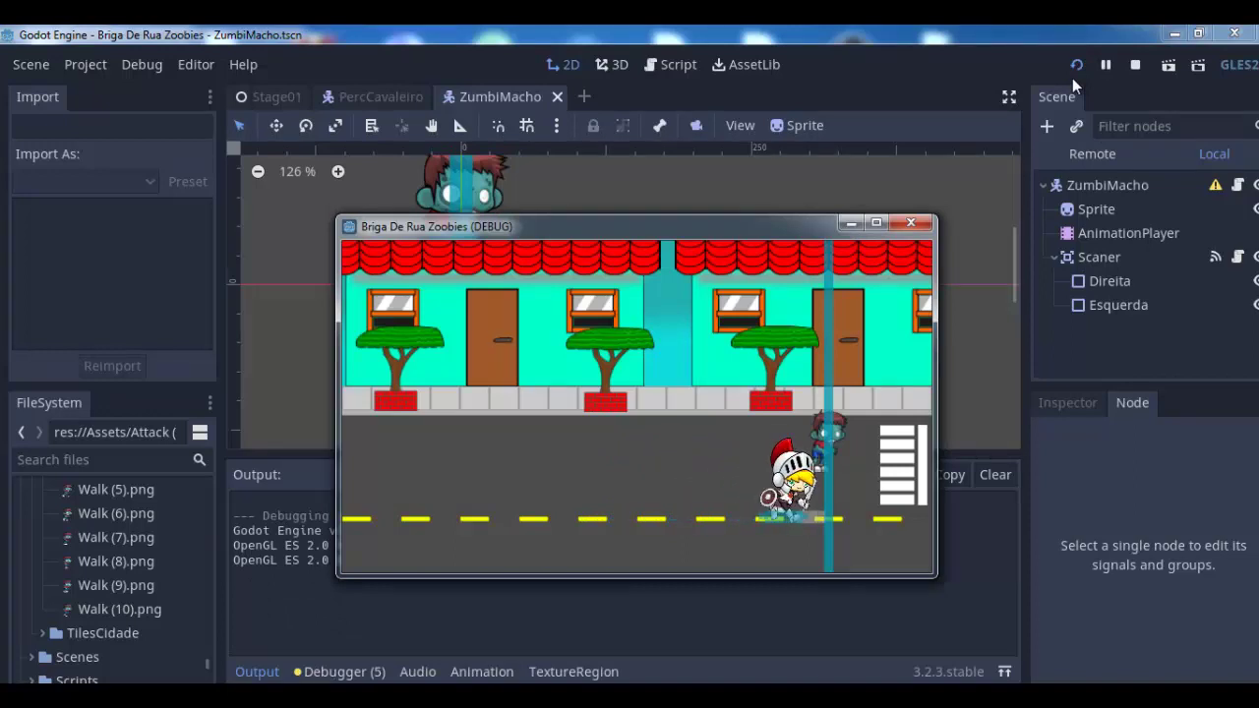
key("Left")
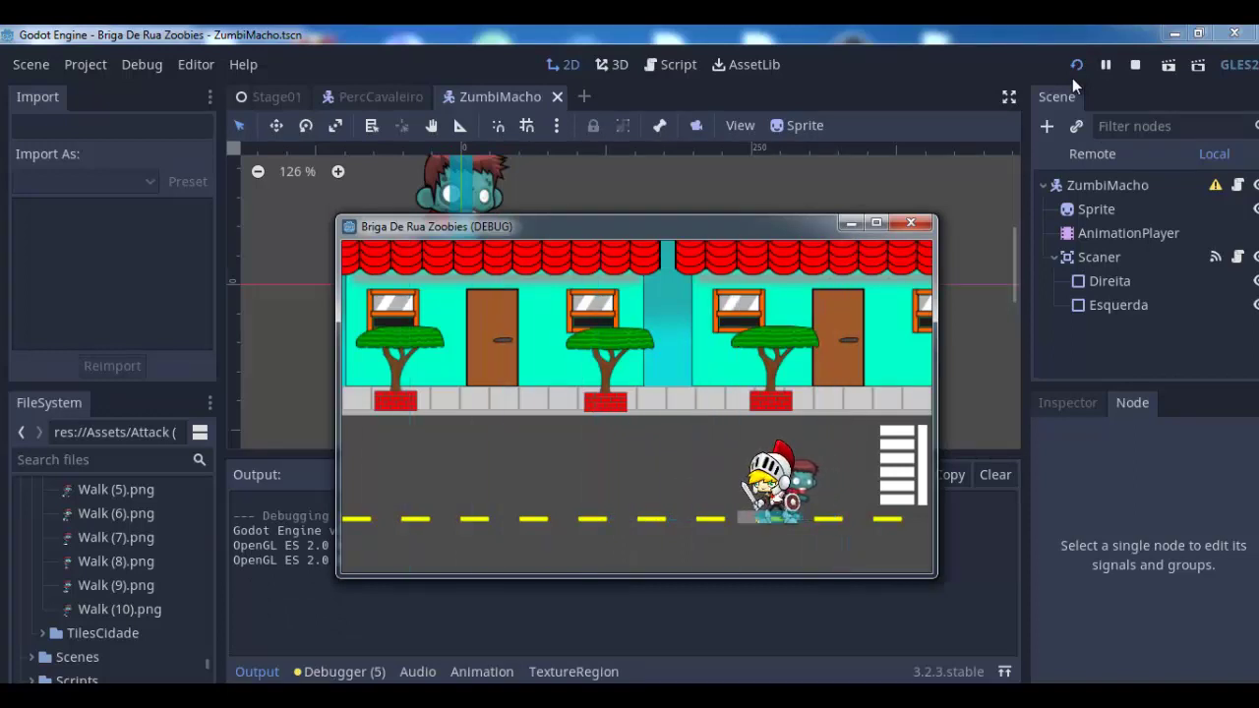
key("Left")
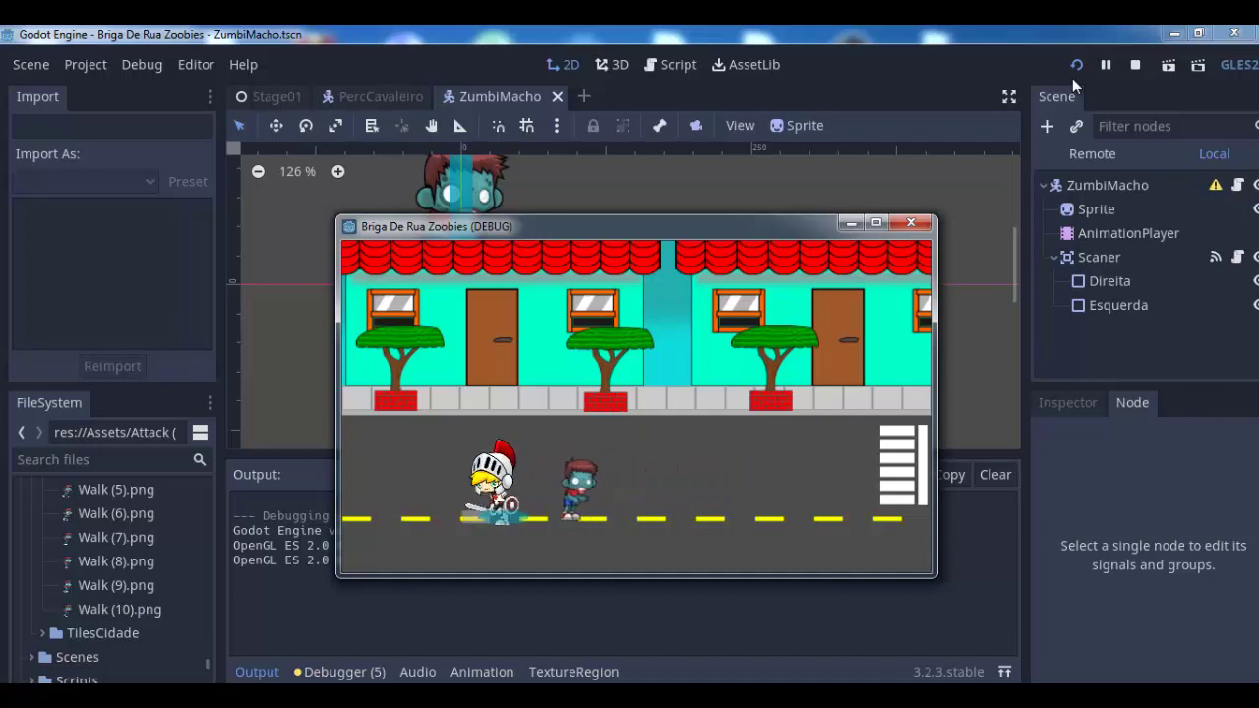
key("Up")
key("Down")
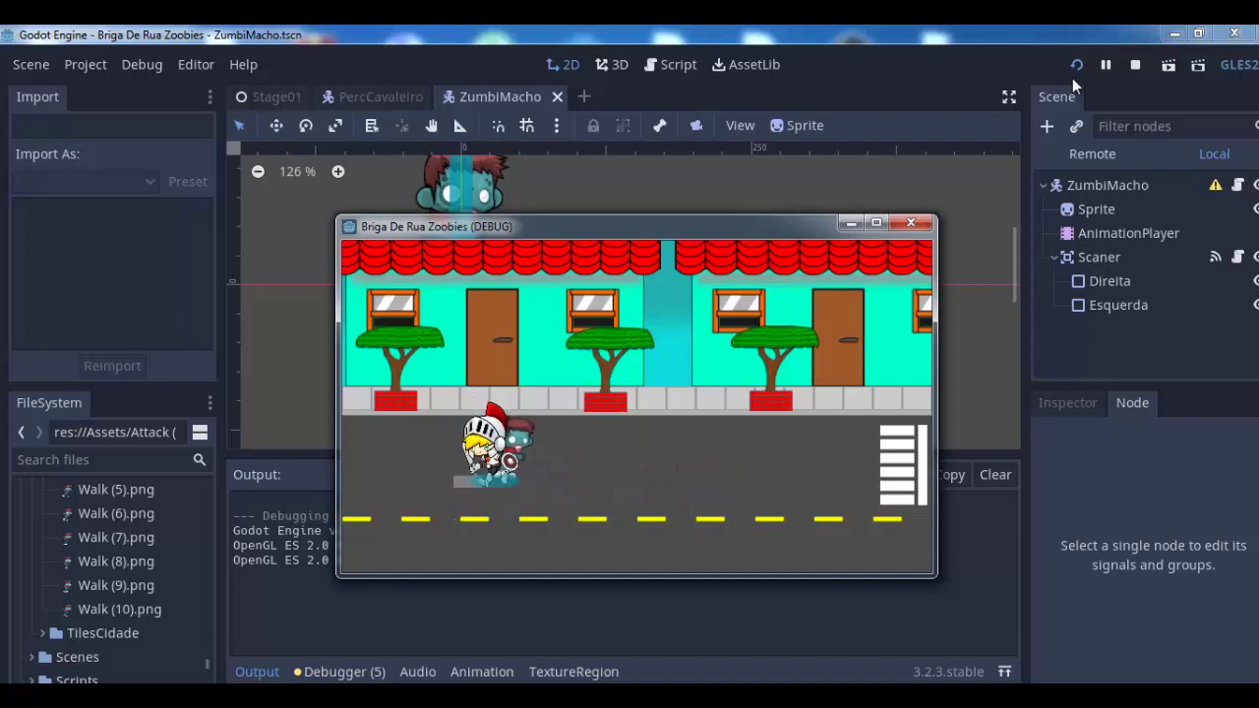
key("Up")
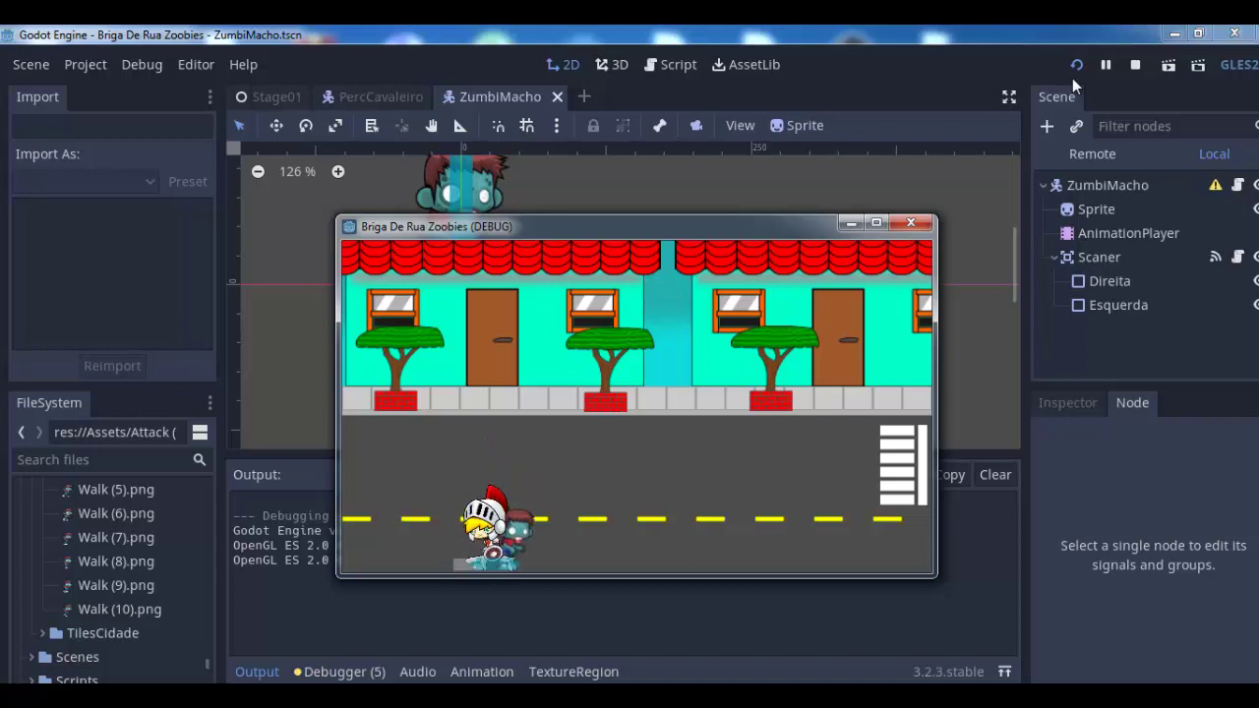
key("Left")
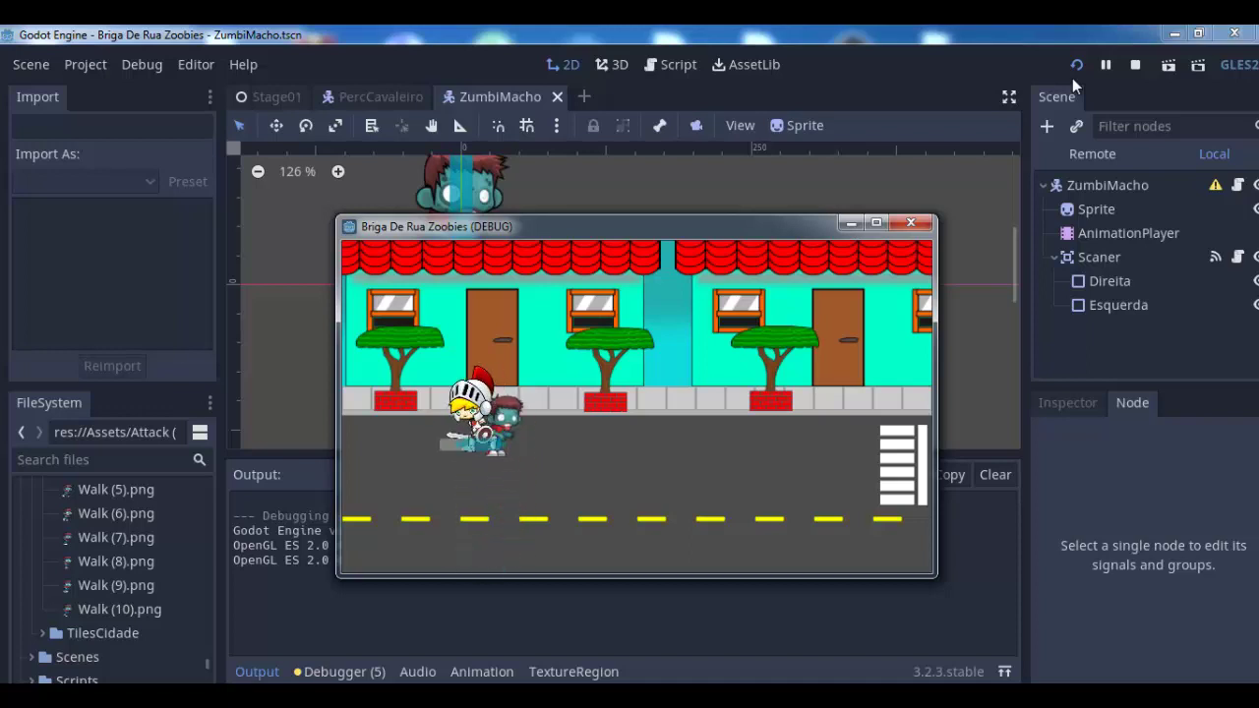
key("Down")
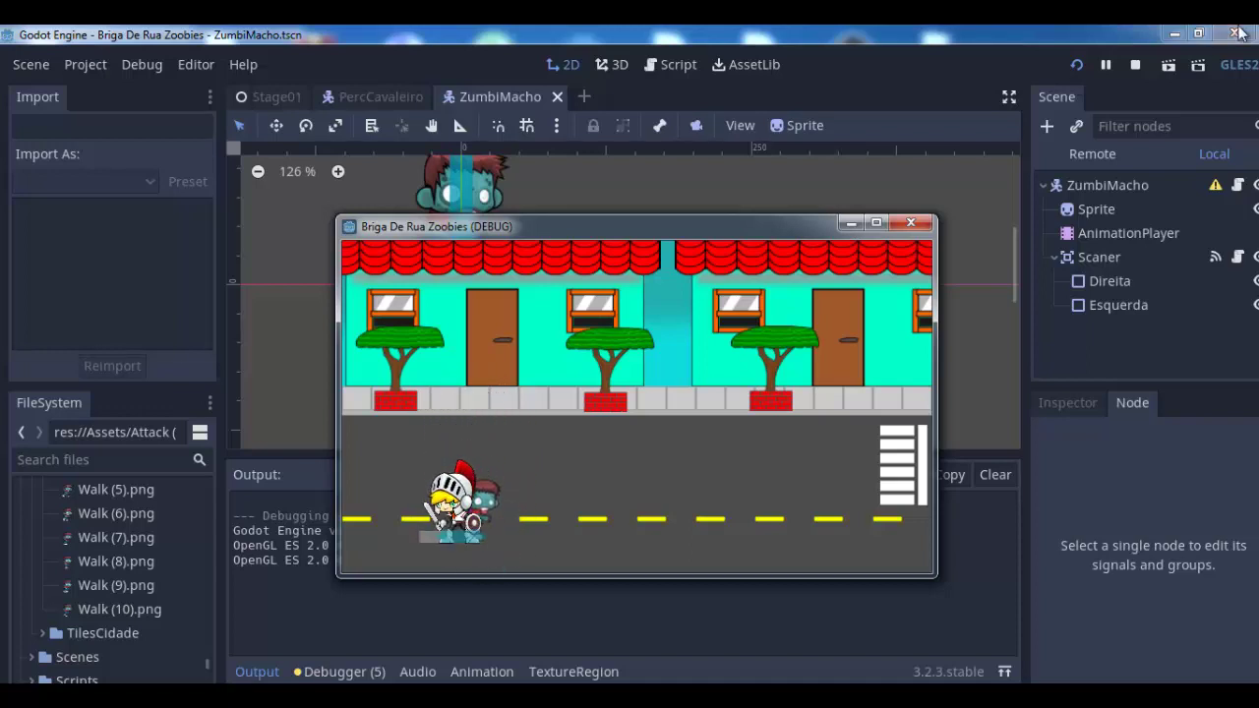
left_click(1139, 65)
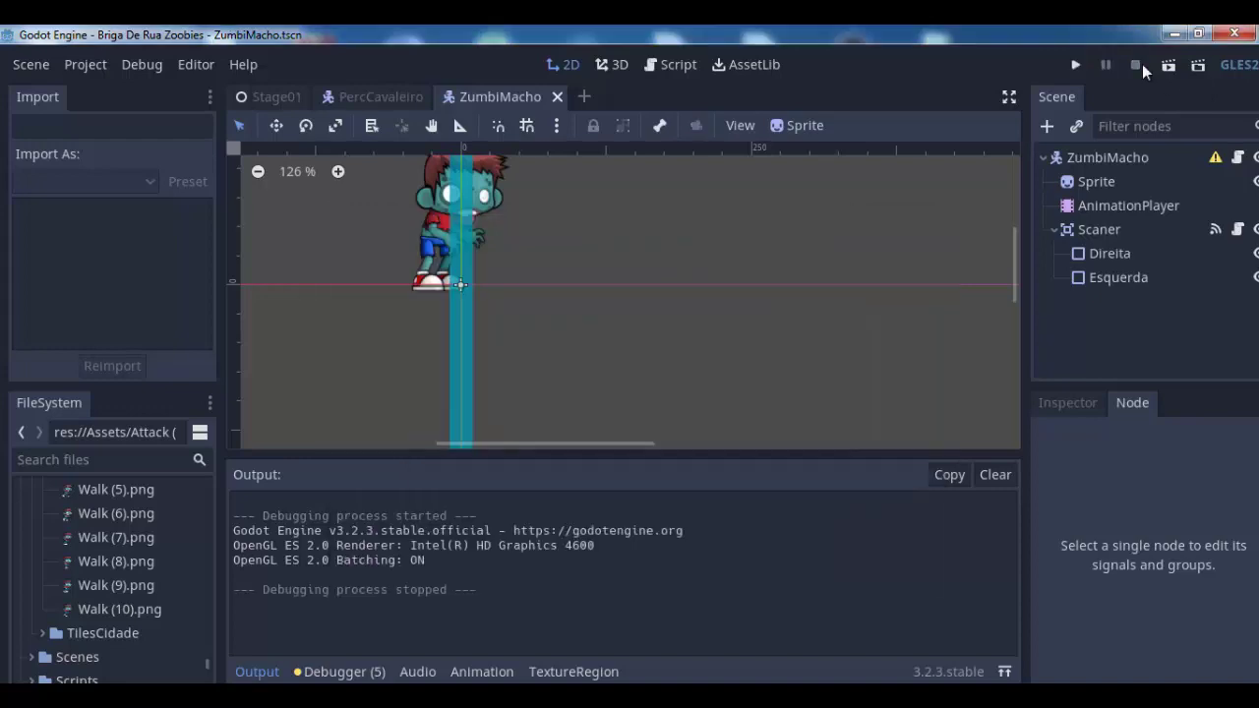
In ZumbiMacho.gd, set the zombie's speed to var vel = 1
left_click(1236, 159)
scroll(806, 230, "down", 3)
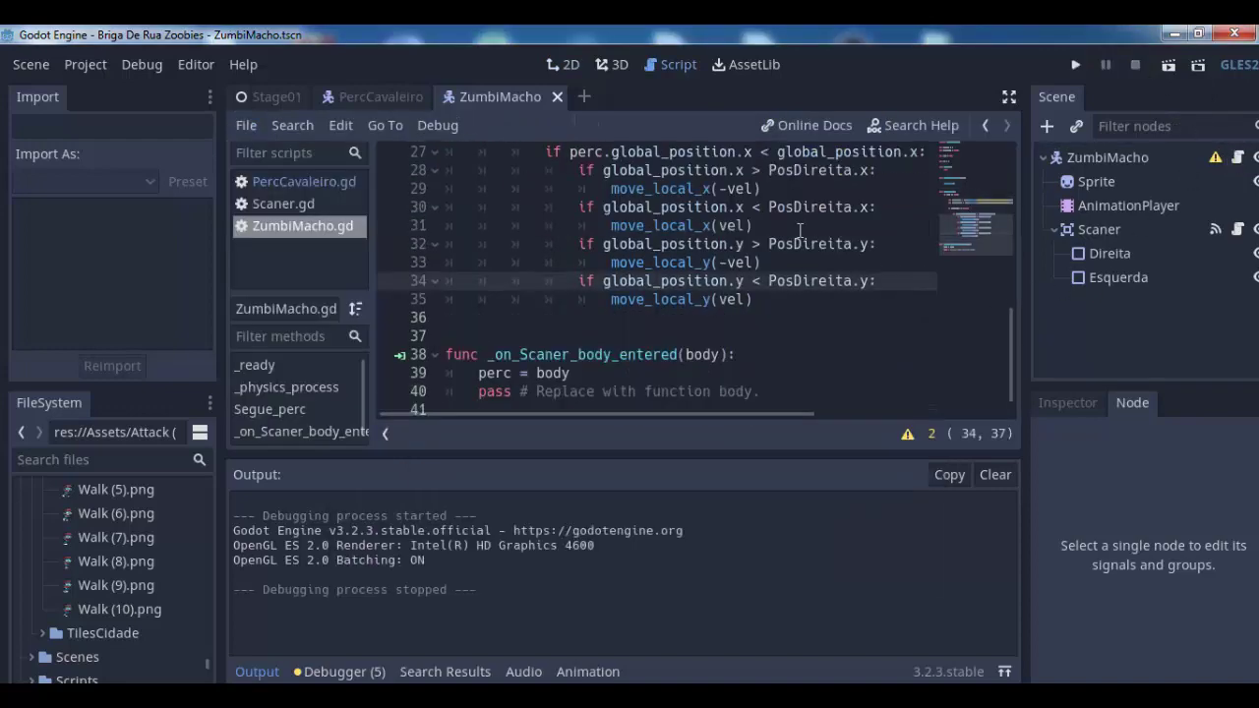
scroll(798, 243, "up", 3)
scroll(799, 246, "up", 4)
scroll(799, 250, "up", 2)
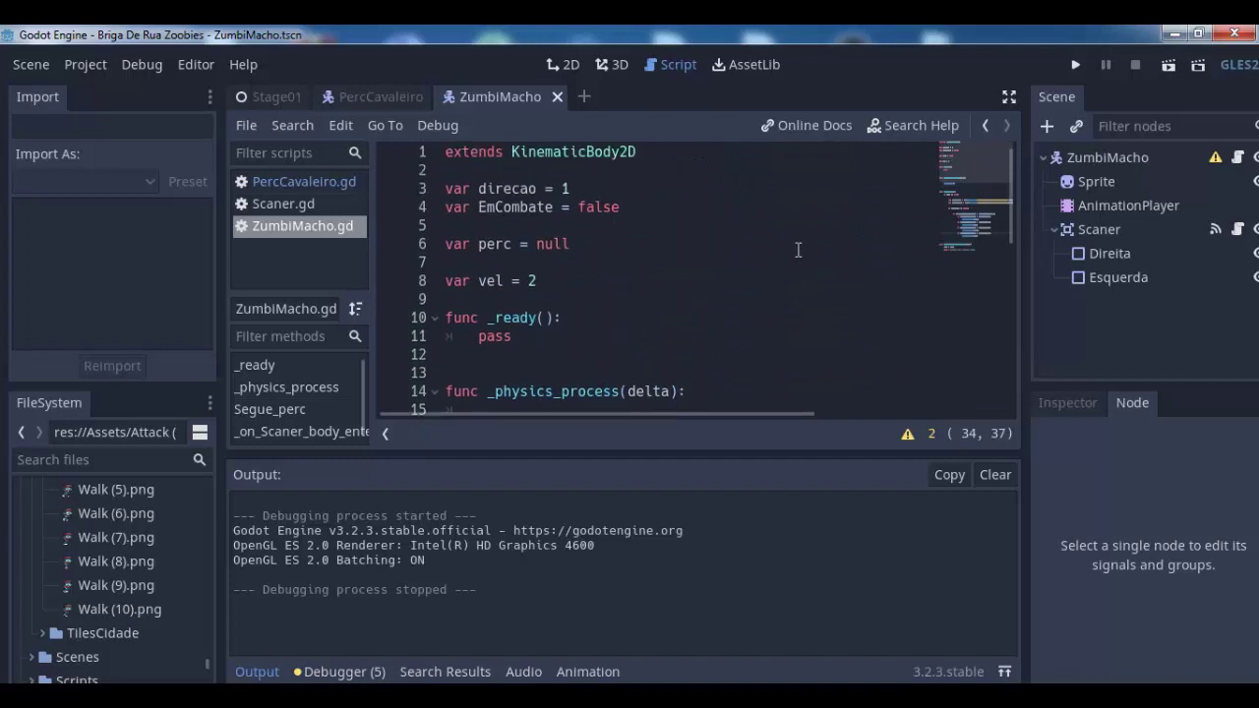
left_click(587, 281)
type("1")
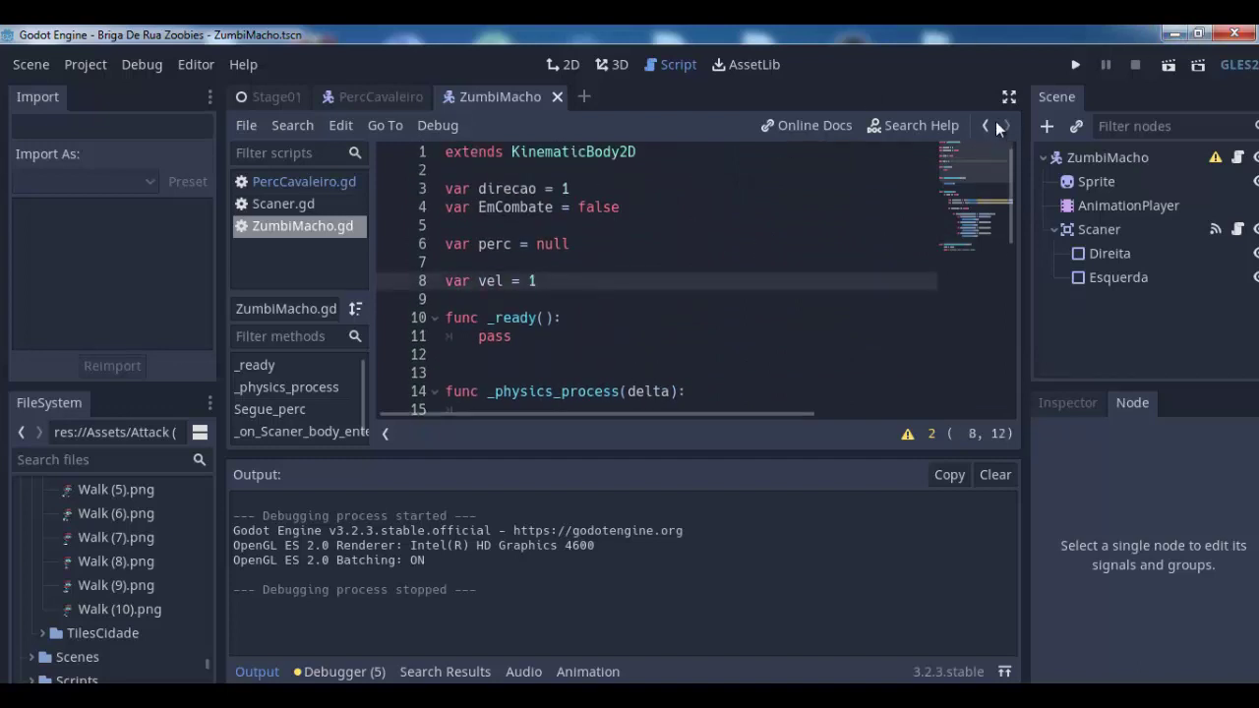
scroll(978, 206, "down", 1)
In the Scaner node's Scaner.gd, change line 10 to `if get_parent().perc == null:`
left_click(1110, 235)
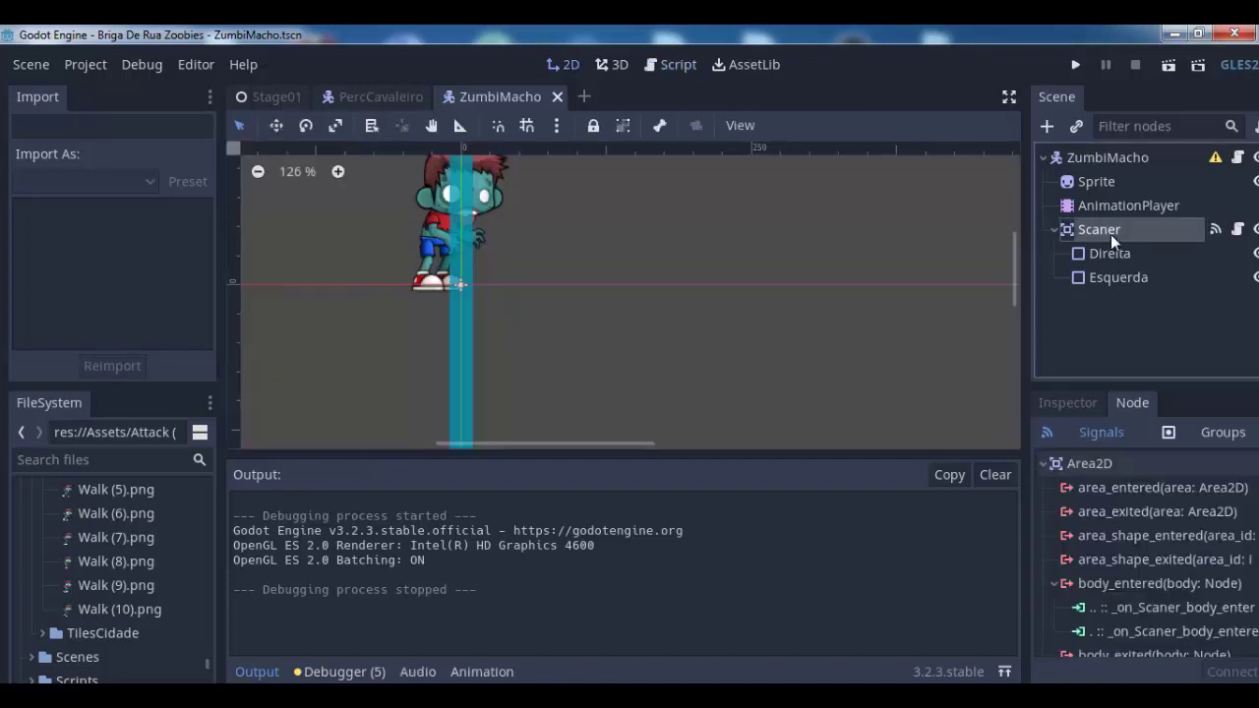
left_click(1239, 230)
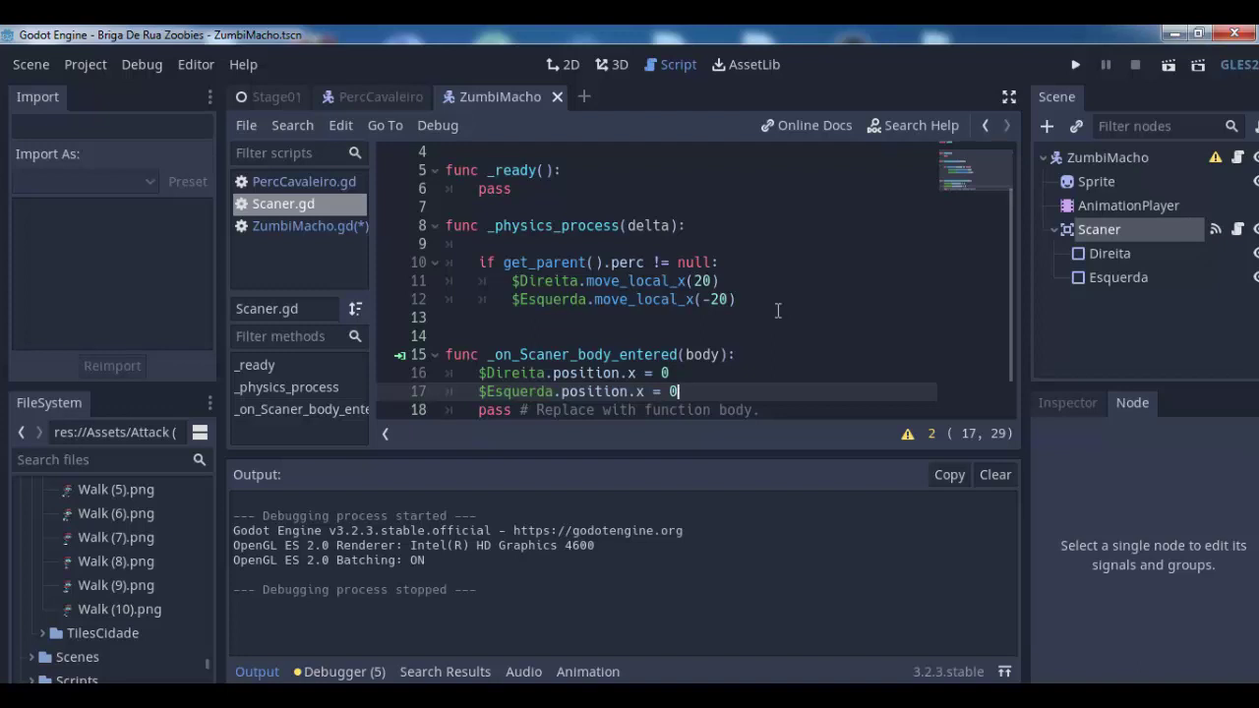
left_click(659, 263)
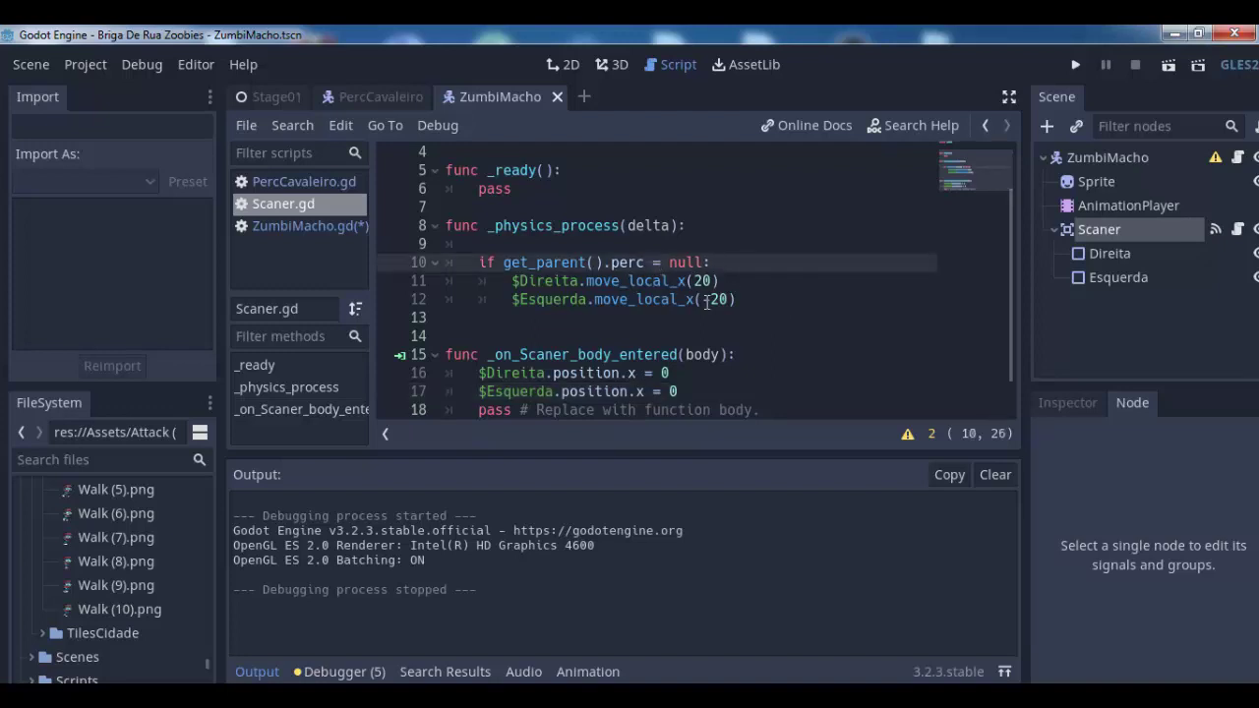
type("=")
Run the game and walk the knight around the street to check the zombie scans and chases
left_click(1075, 64)
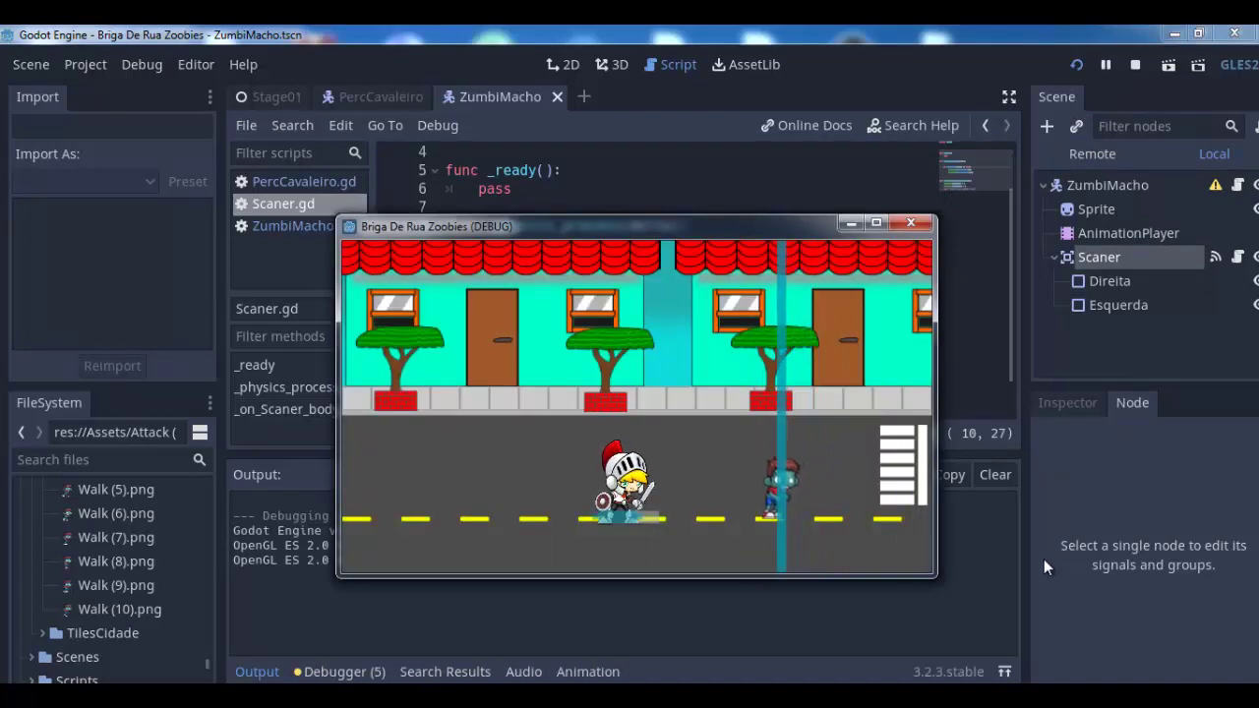
key("Left")
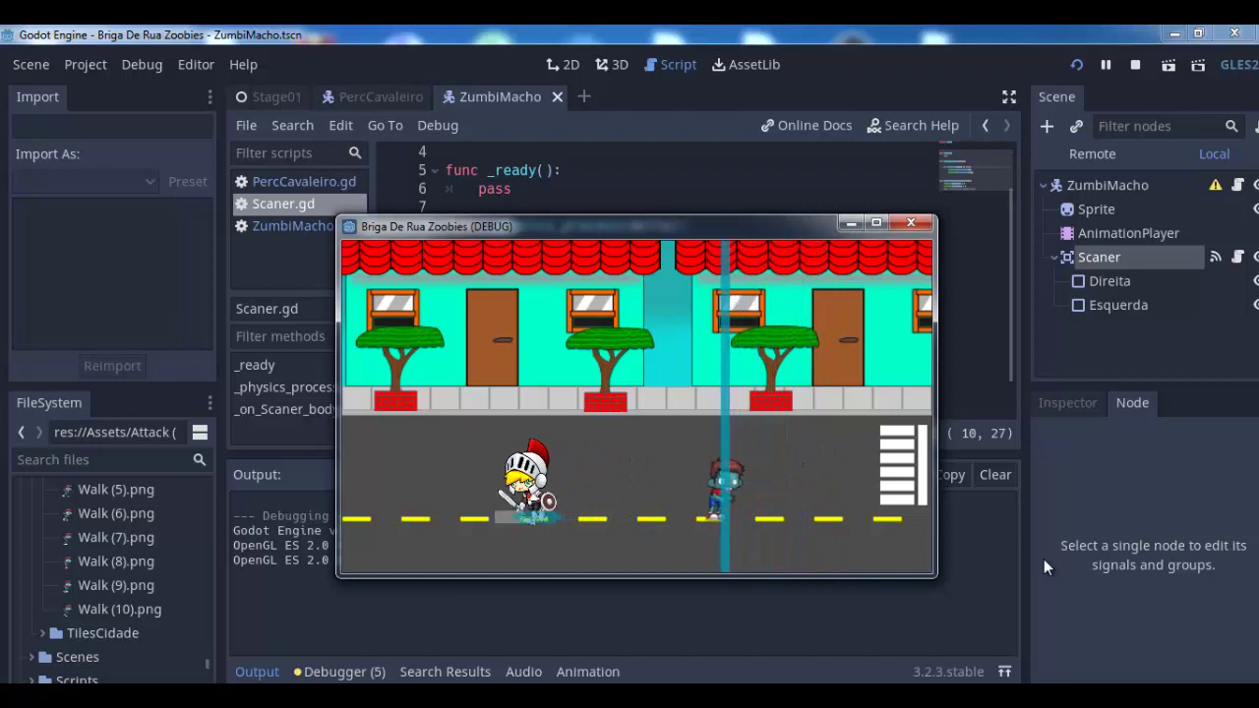
key("Up")
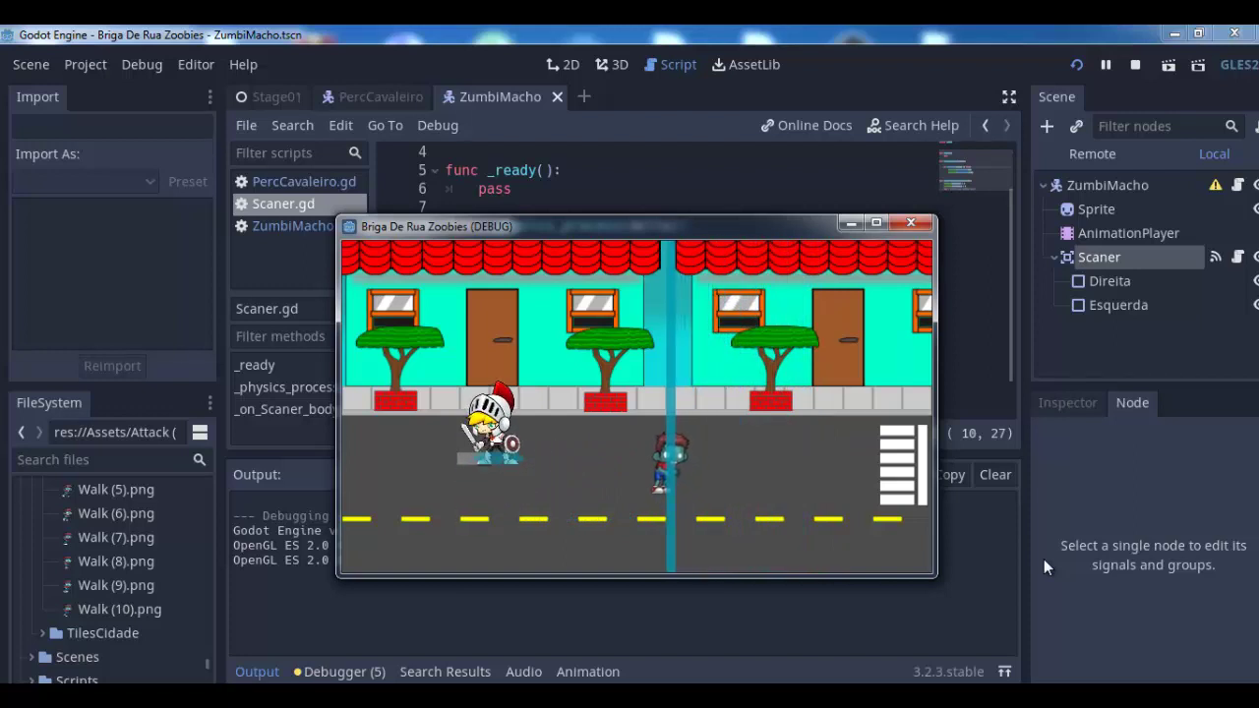
key("Right")
key("Right")
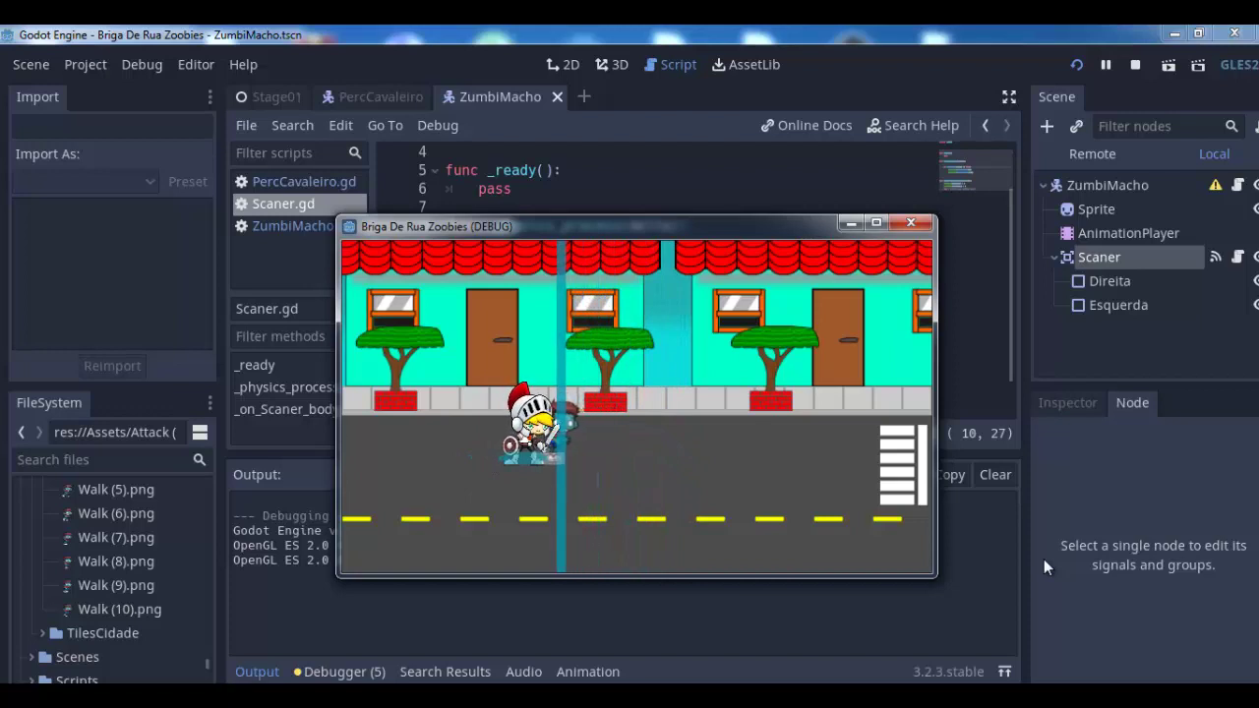
key("Left")
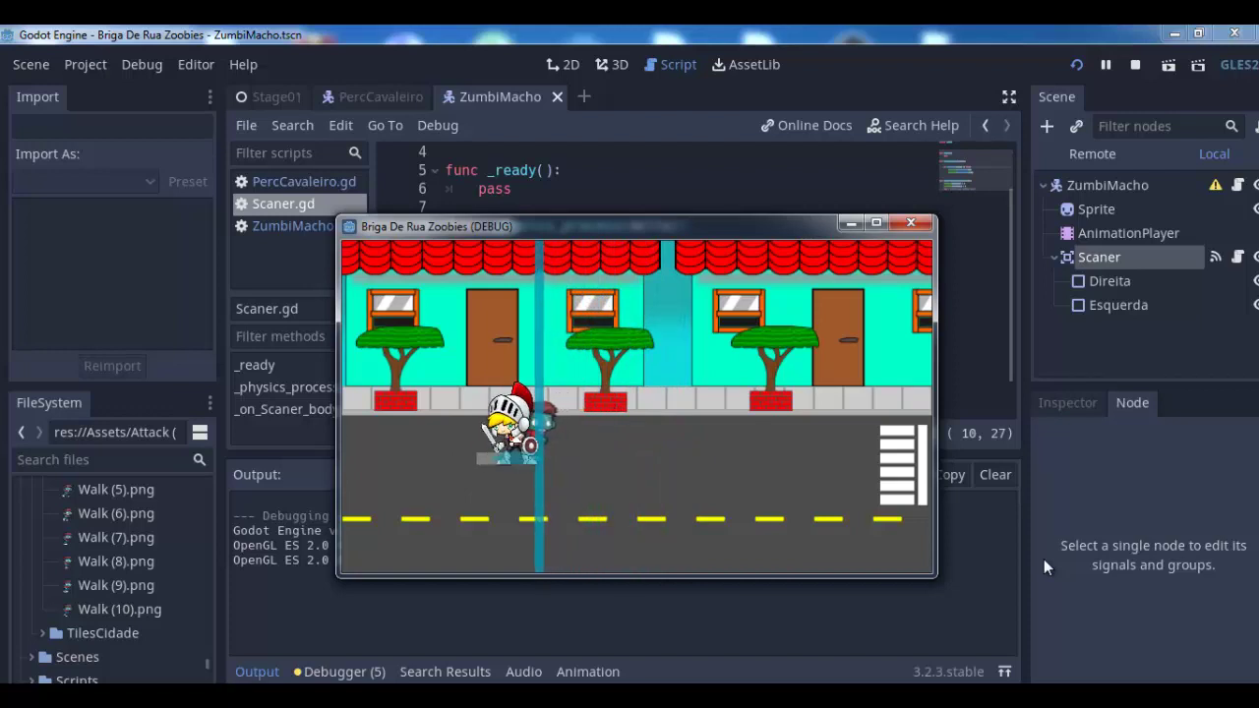
key("Down")
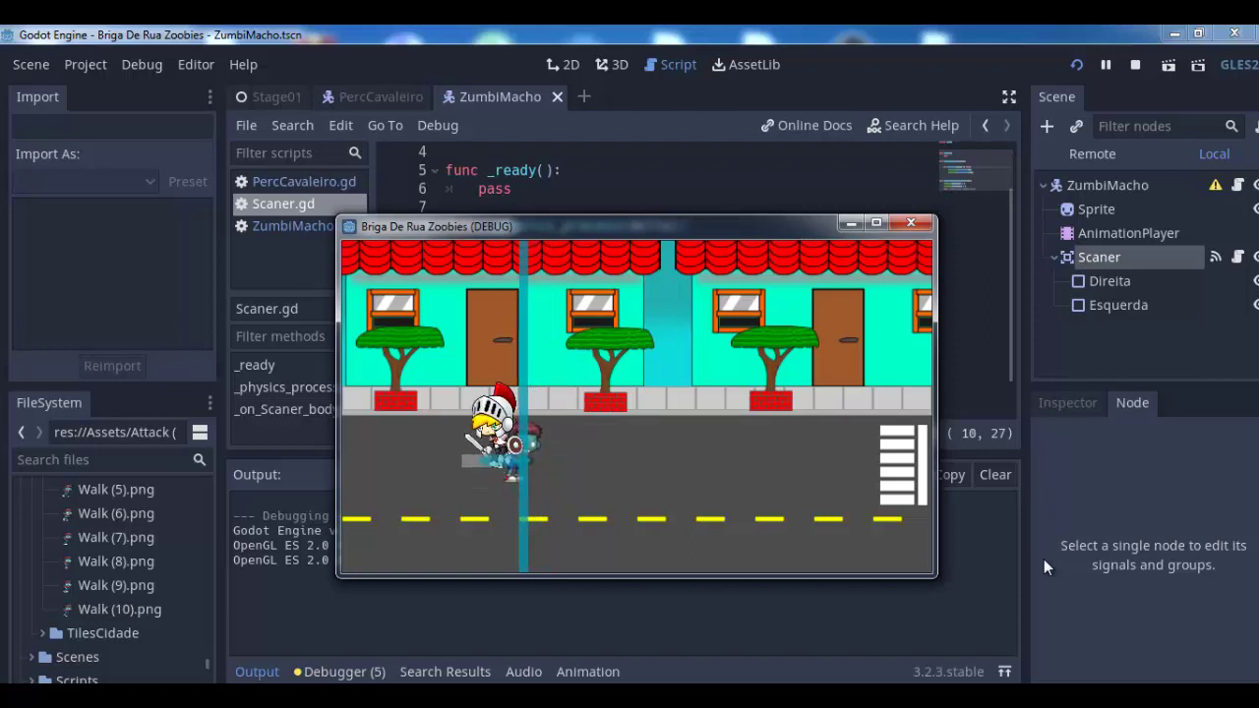
key("Up")
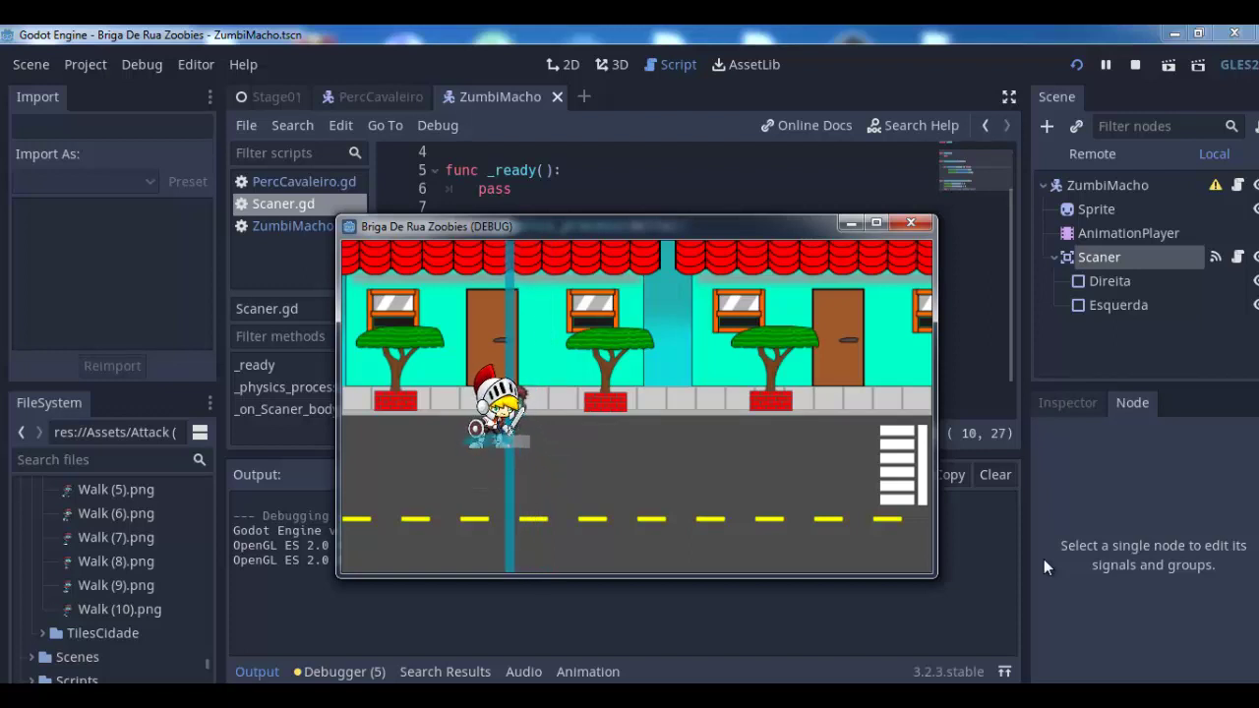
key("Left")
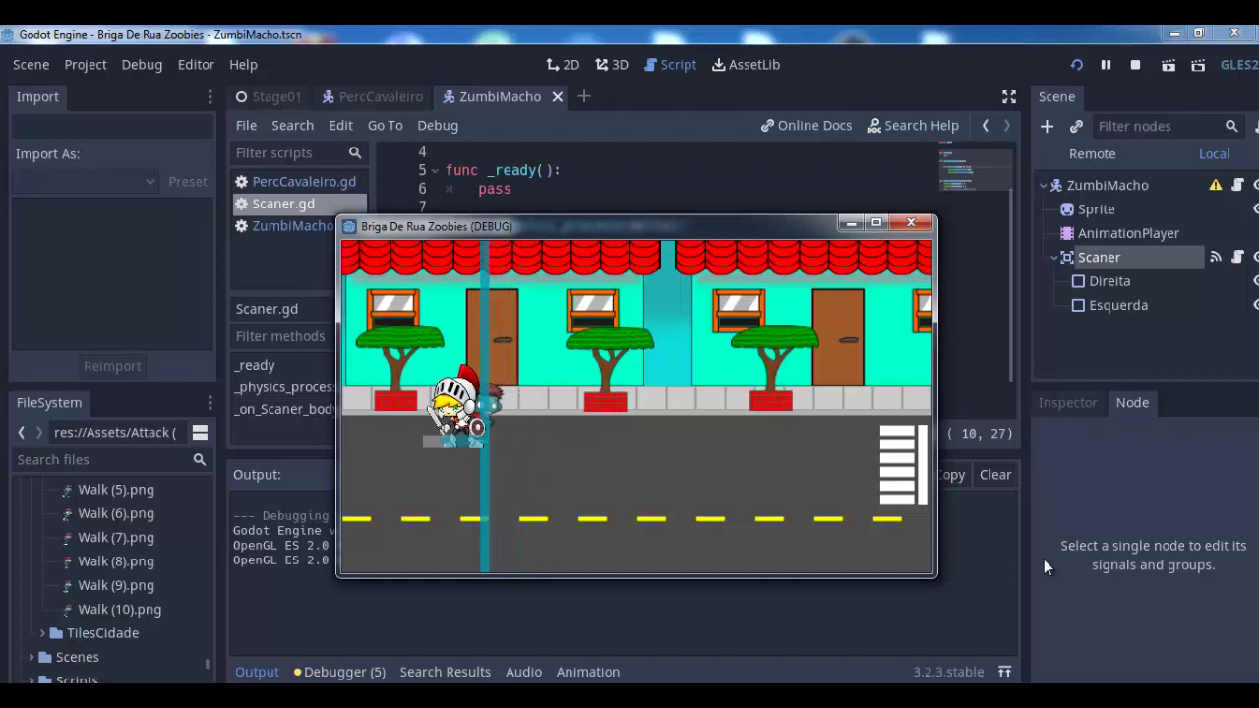
key("Down")
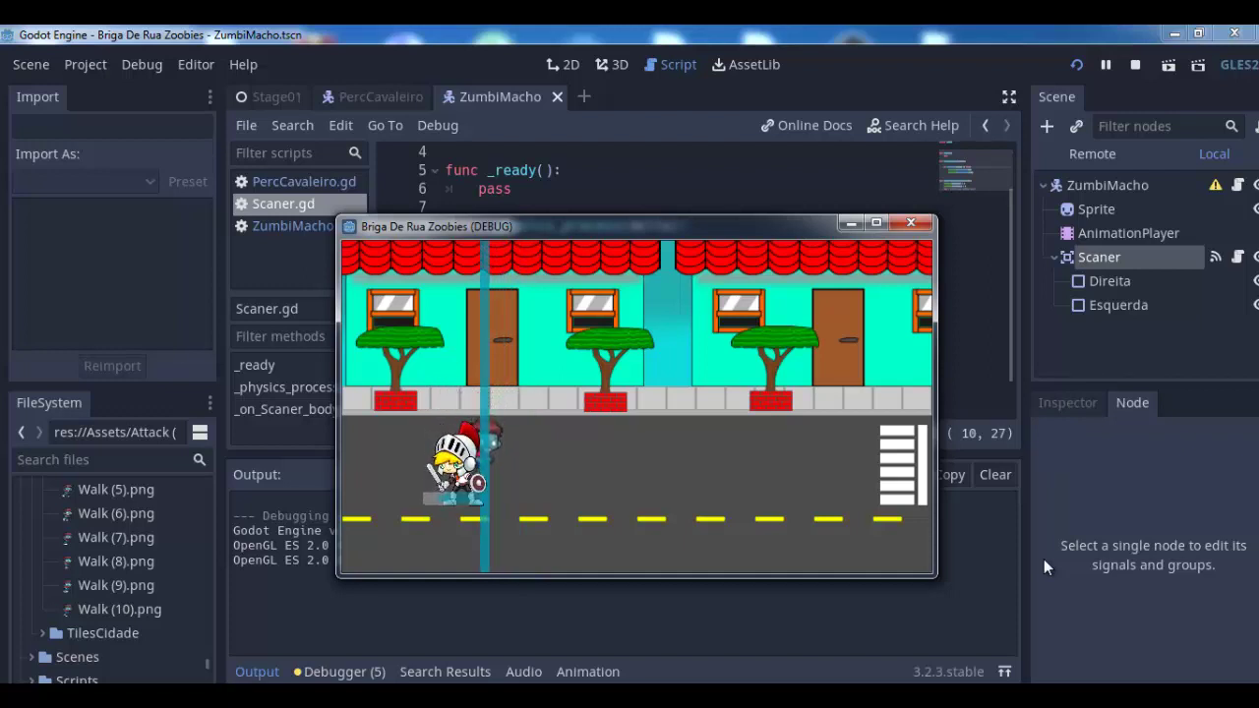
key("Up")
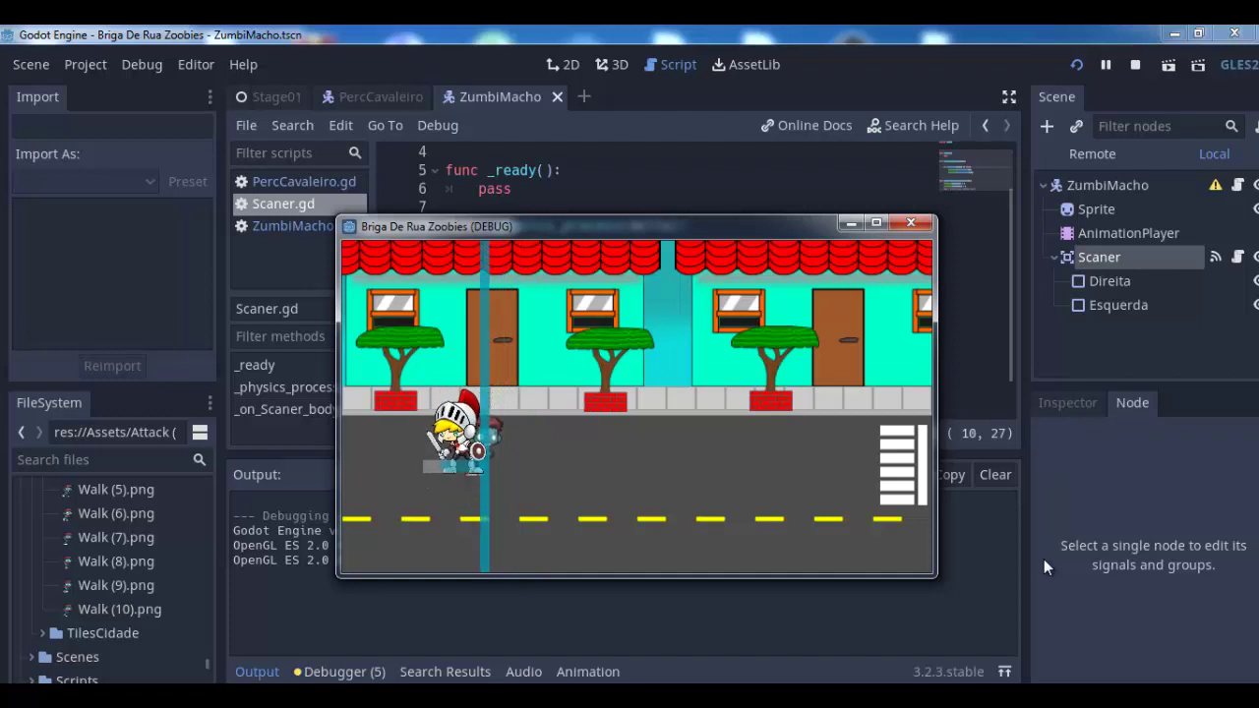
key("Right")
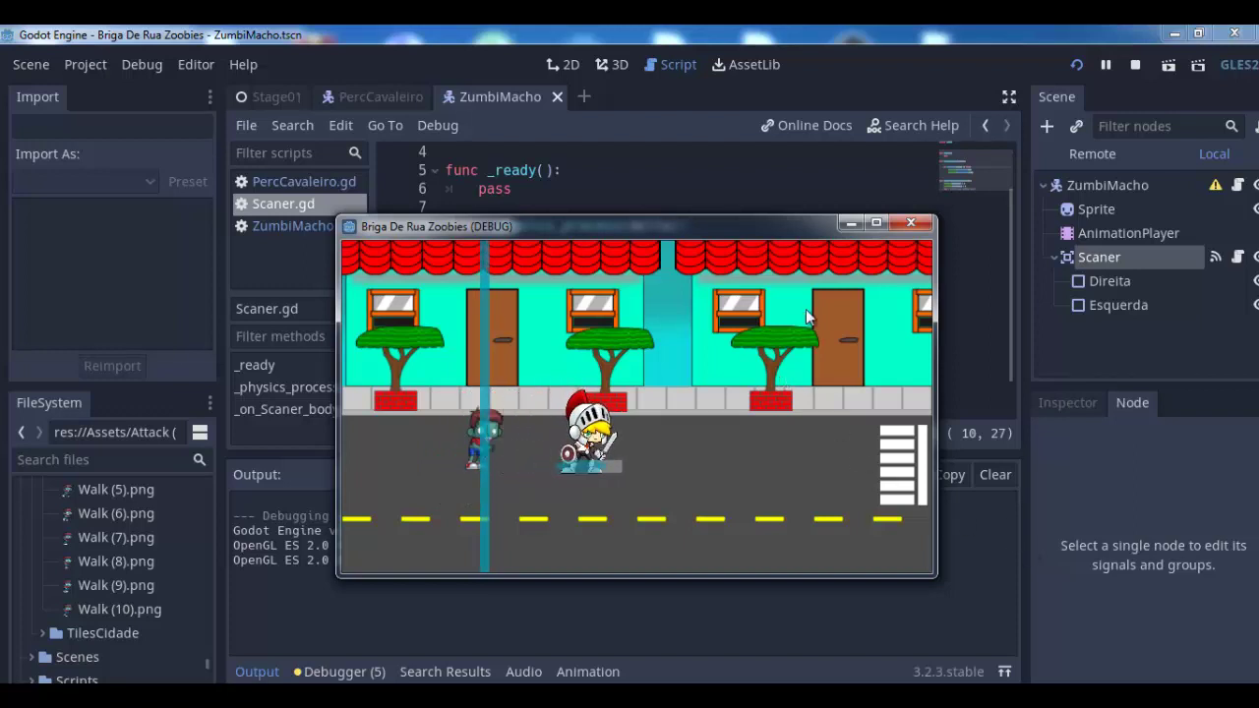
key("Left")
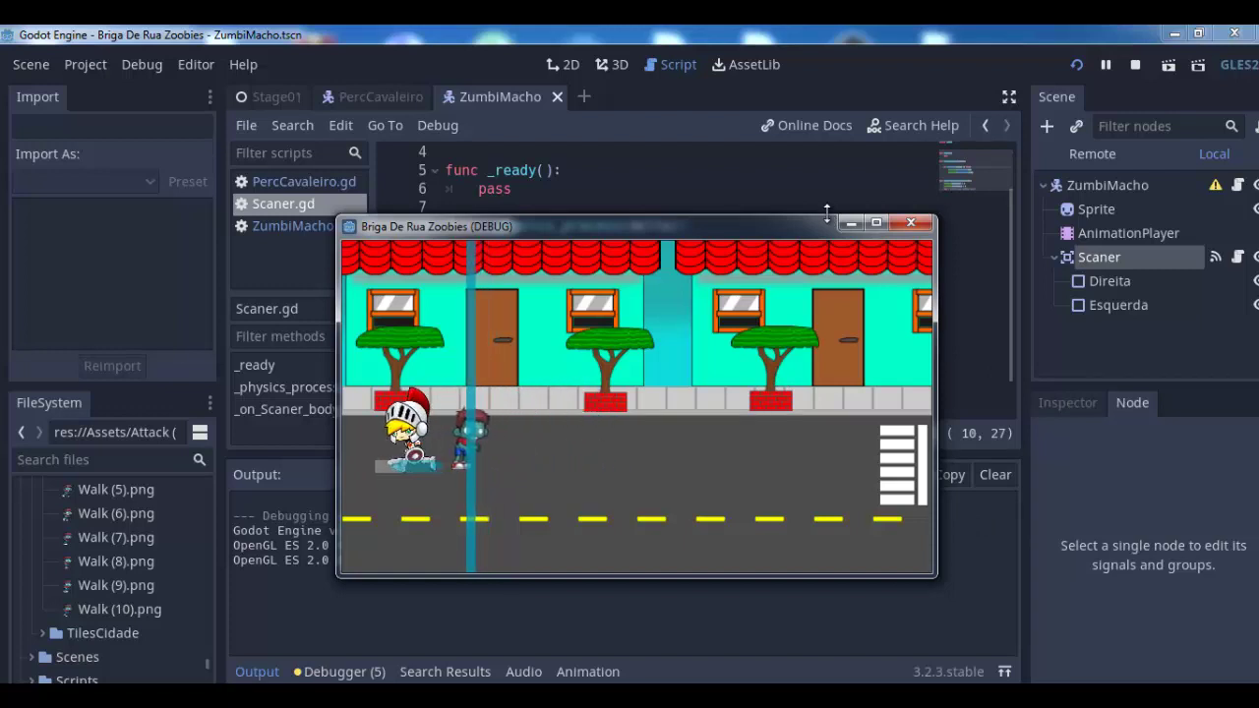
key("Up")
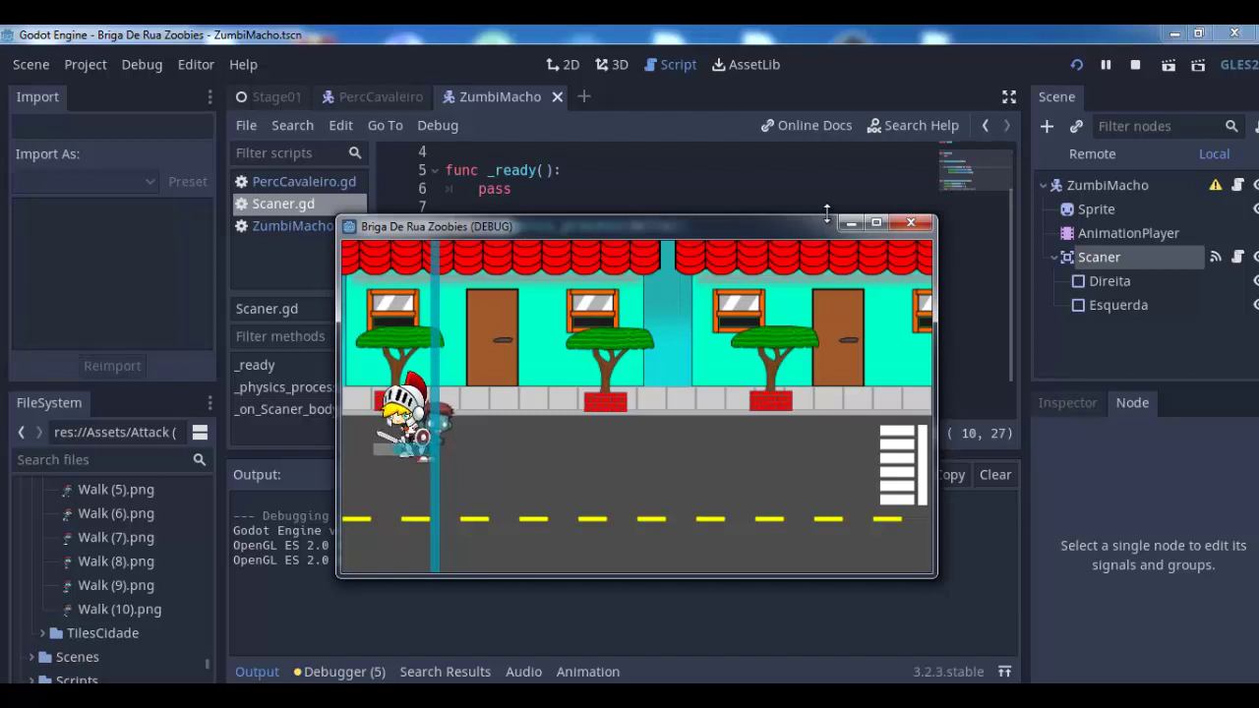
key("Right")
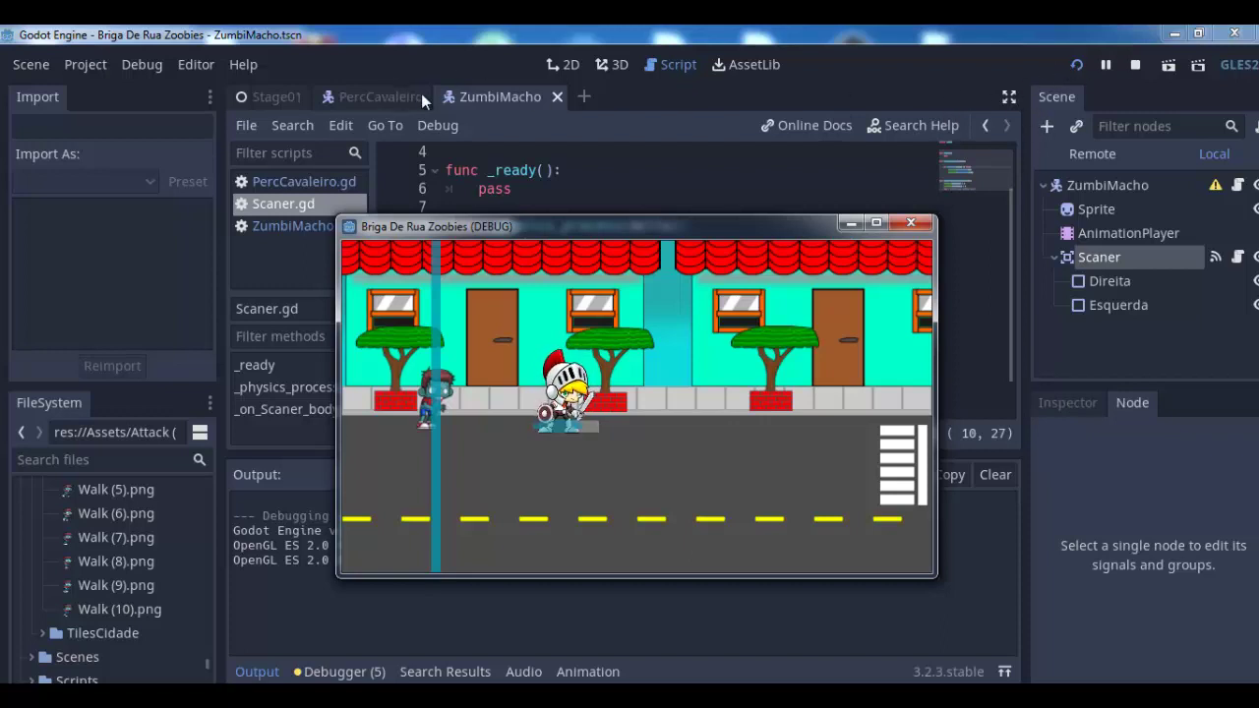
left_click(477, 91)
Set the zombie Sprite's scale to 0.4 on both x and y
left_click(1096, 208)
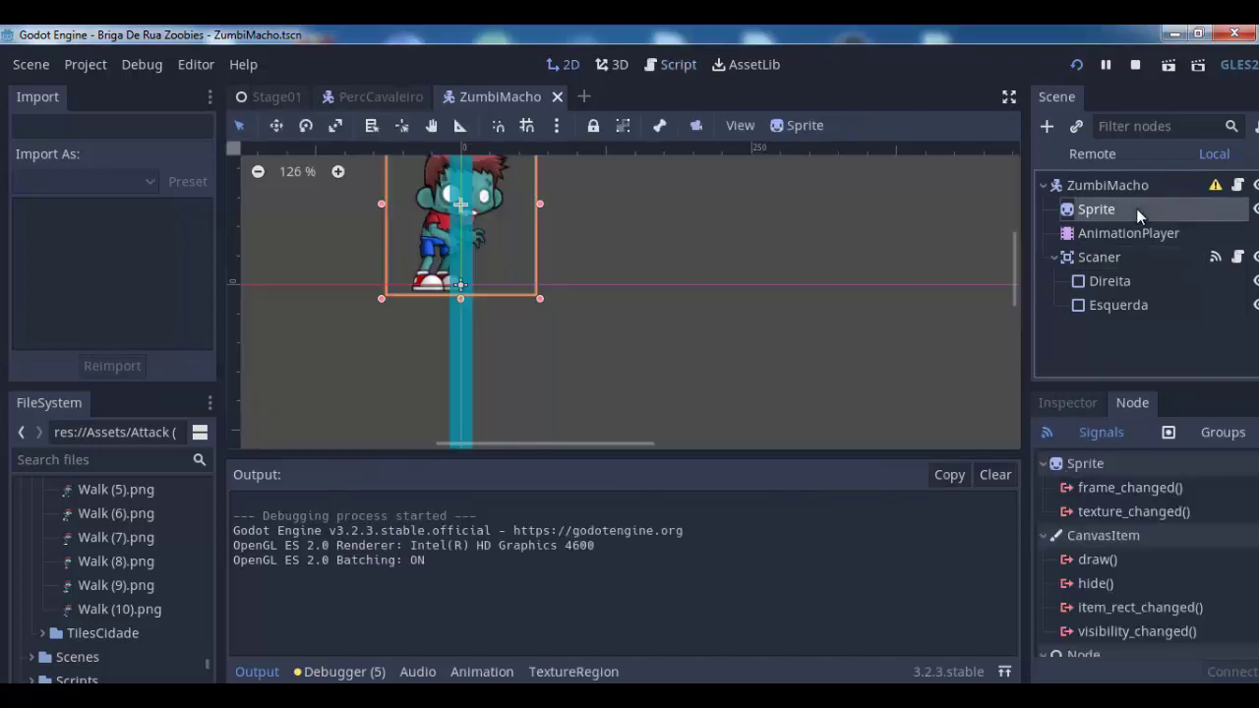
left_click(1067, 404)
scroll(1172, 569, "down", 2)
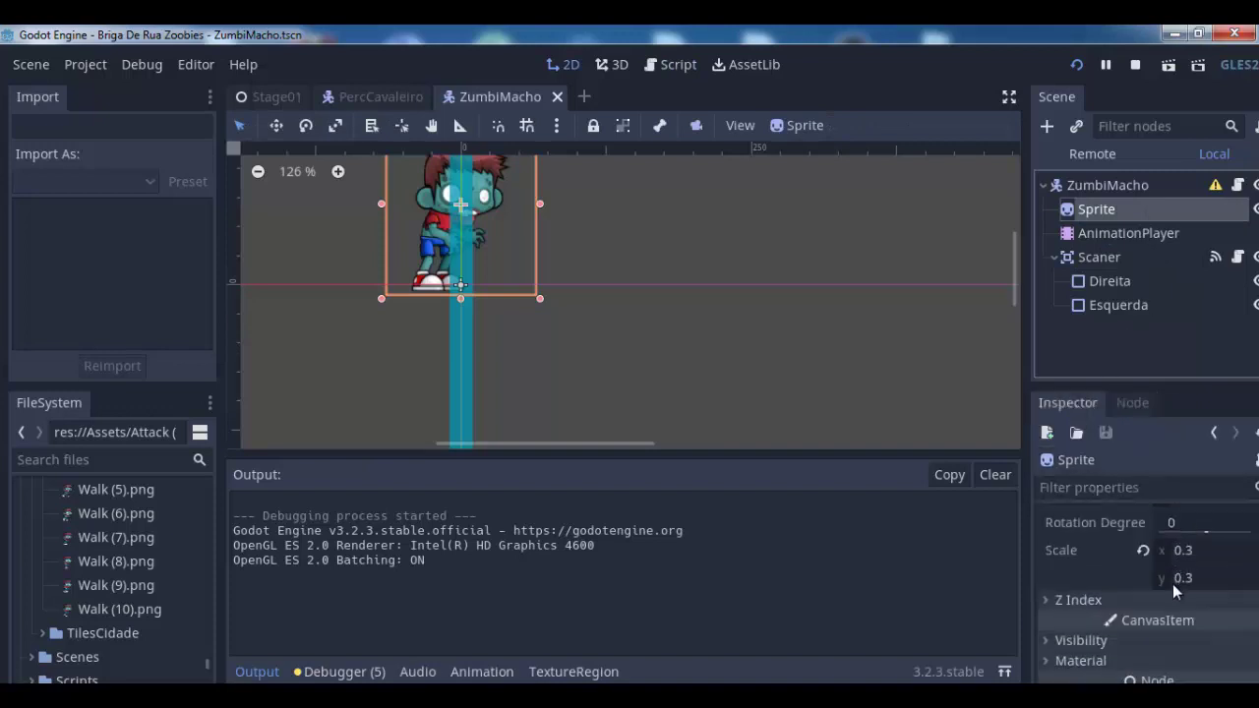
left_click(1191, 552)
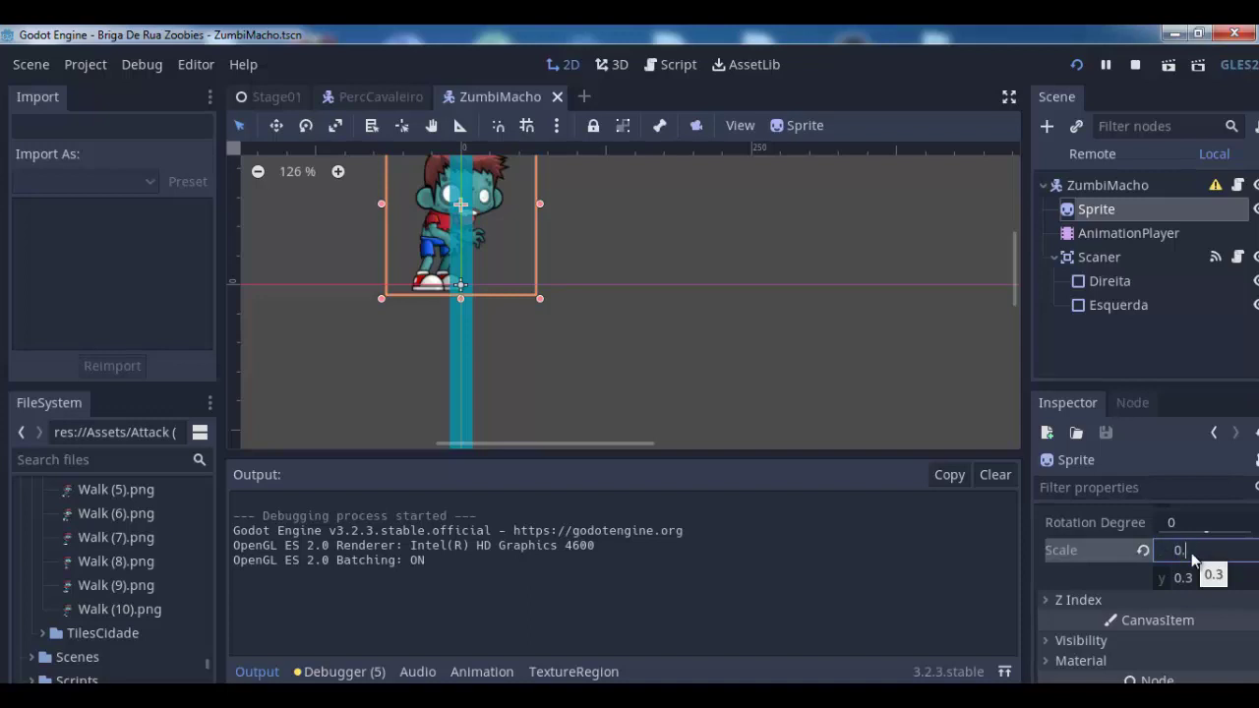
type("4")
key("Return")
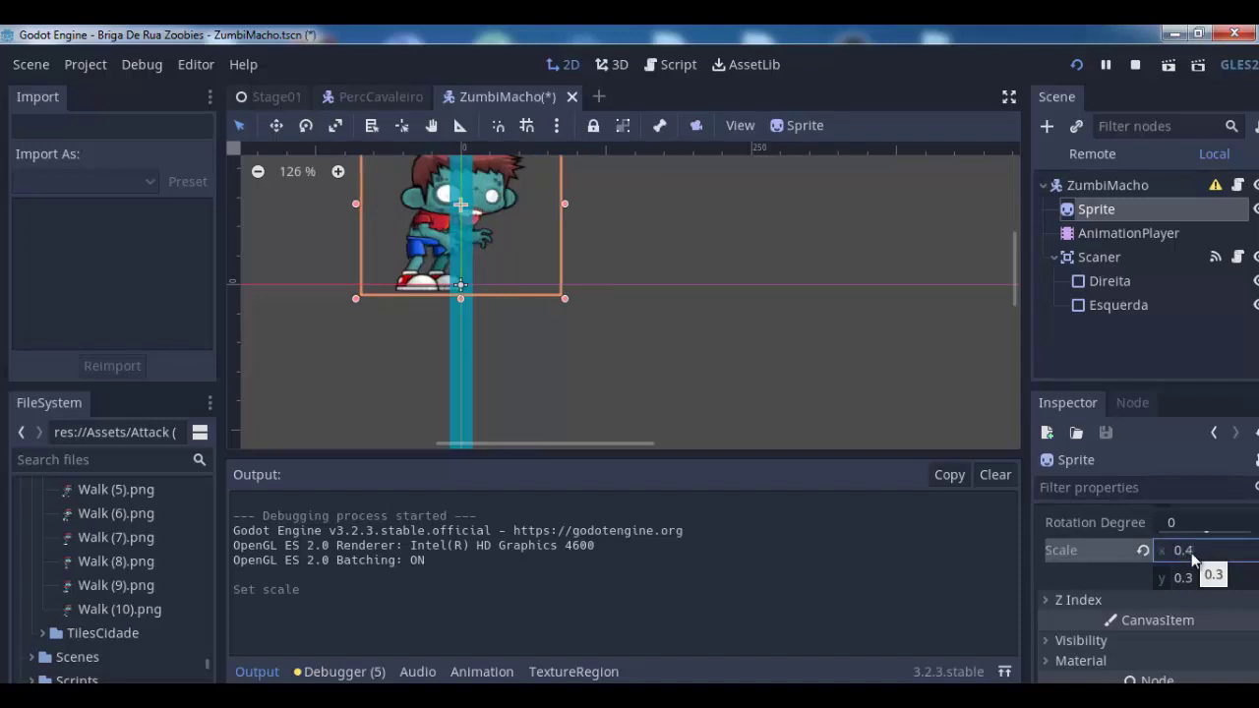
left_click(1229, 581)
type("0.4")
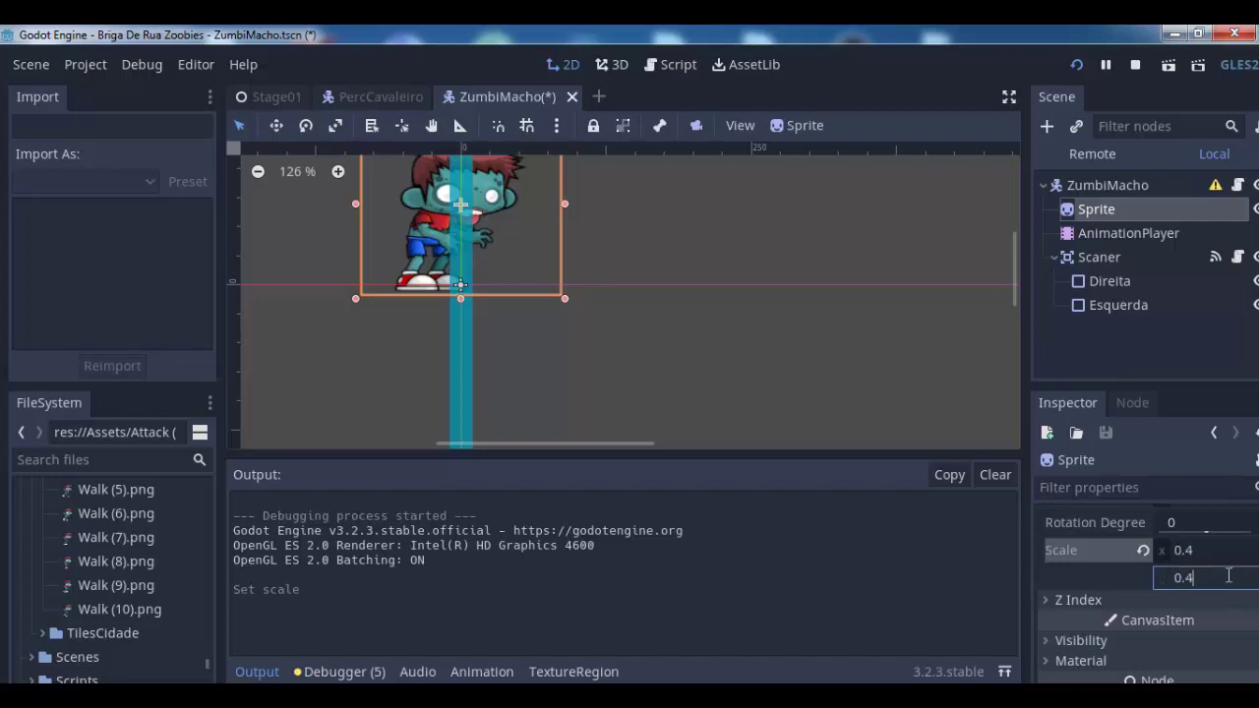
key("Return")
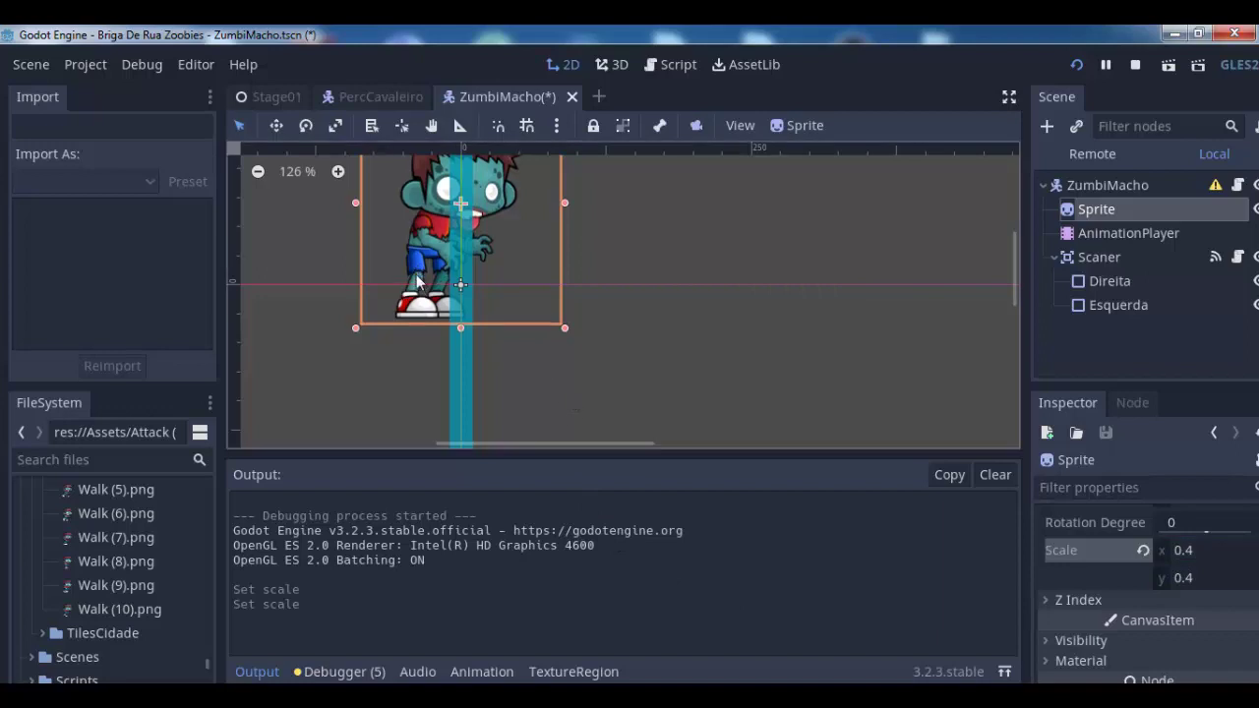
Drag the Sprite up and nudge it until its feet rest on the origin line
left_click_drag(415, 268, 417, 241)
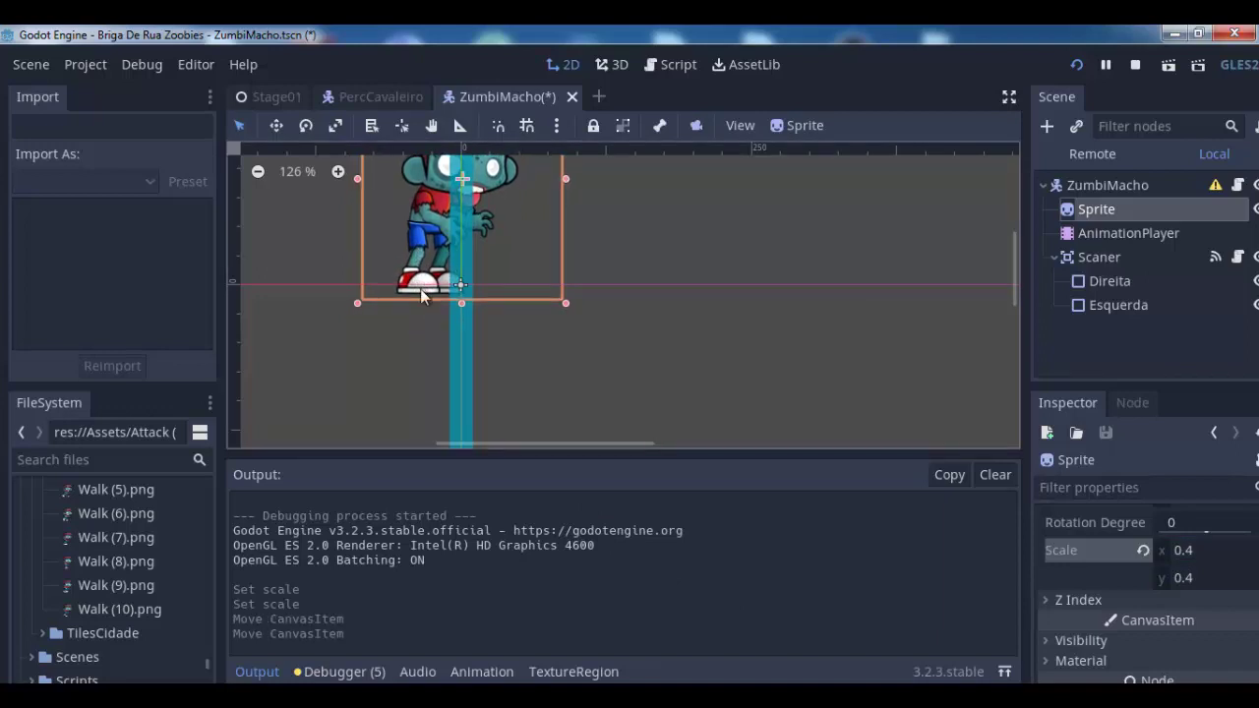
key("Right")
key("Right")
key("Right")
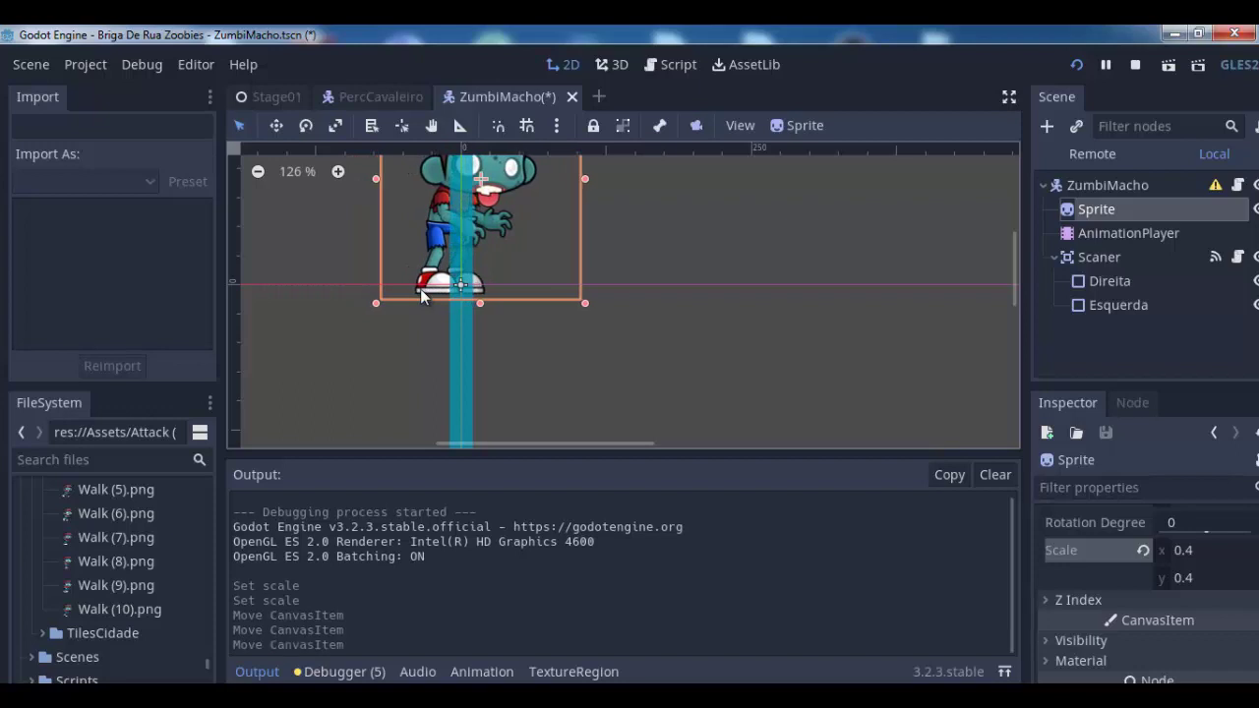
key("Left")
key("Left")
key("Left")
key("Left")
key("Left")
key("Left")
key("Left")
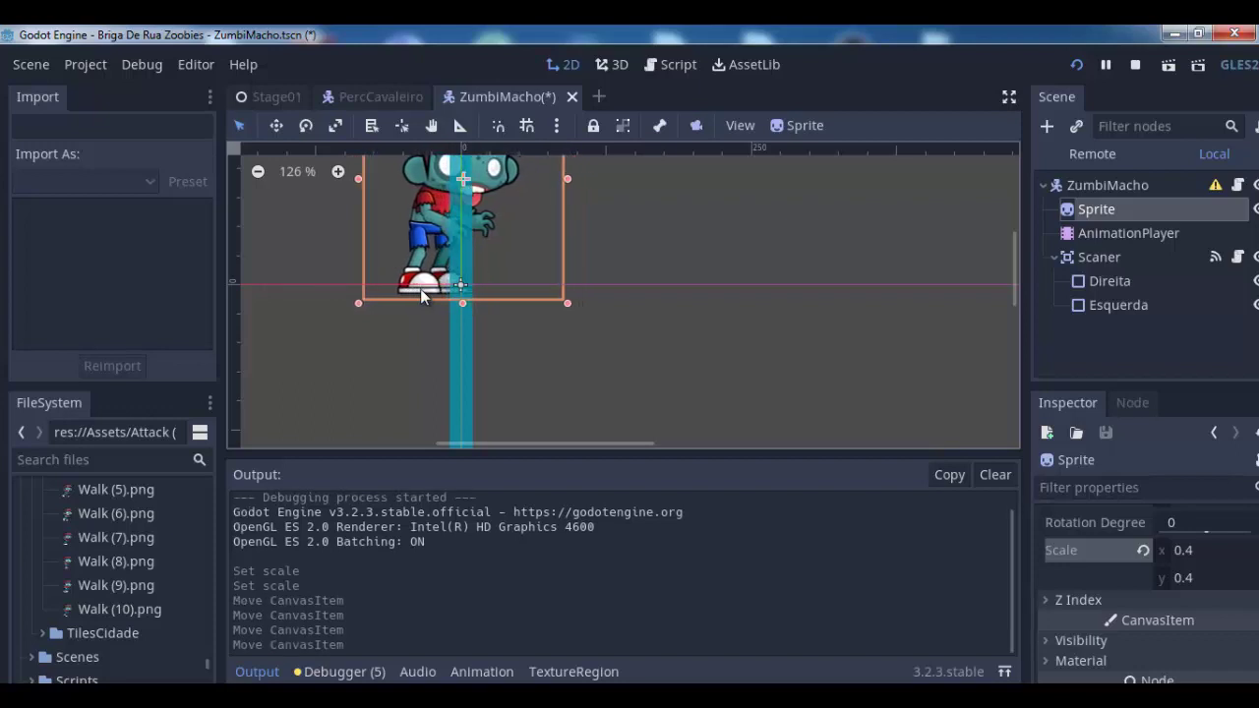
key("Left")
key("Left")
key("Right")
key("Right")
key("Right")
key("Right")
key("Right")
key("Right")
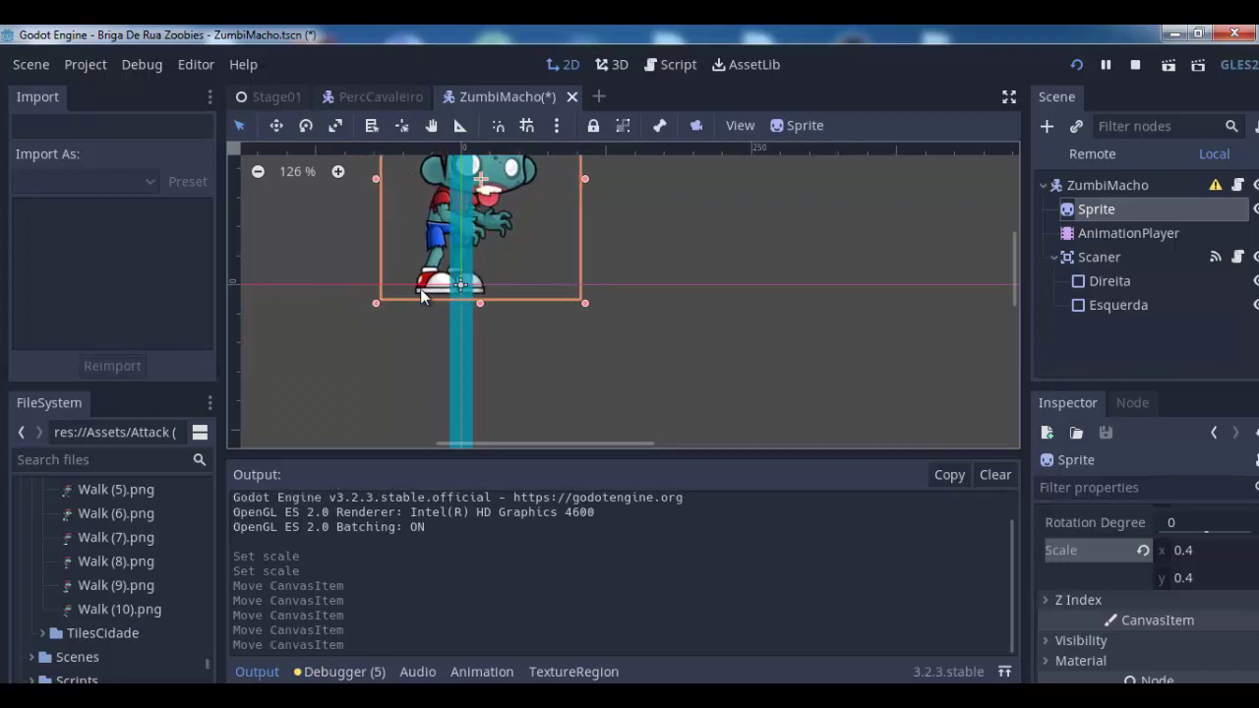
key("Right")
key("Right")
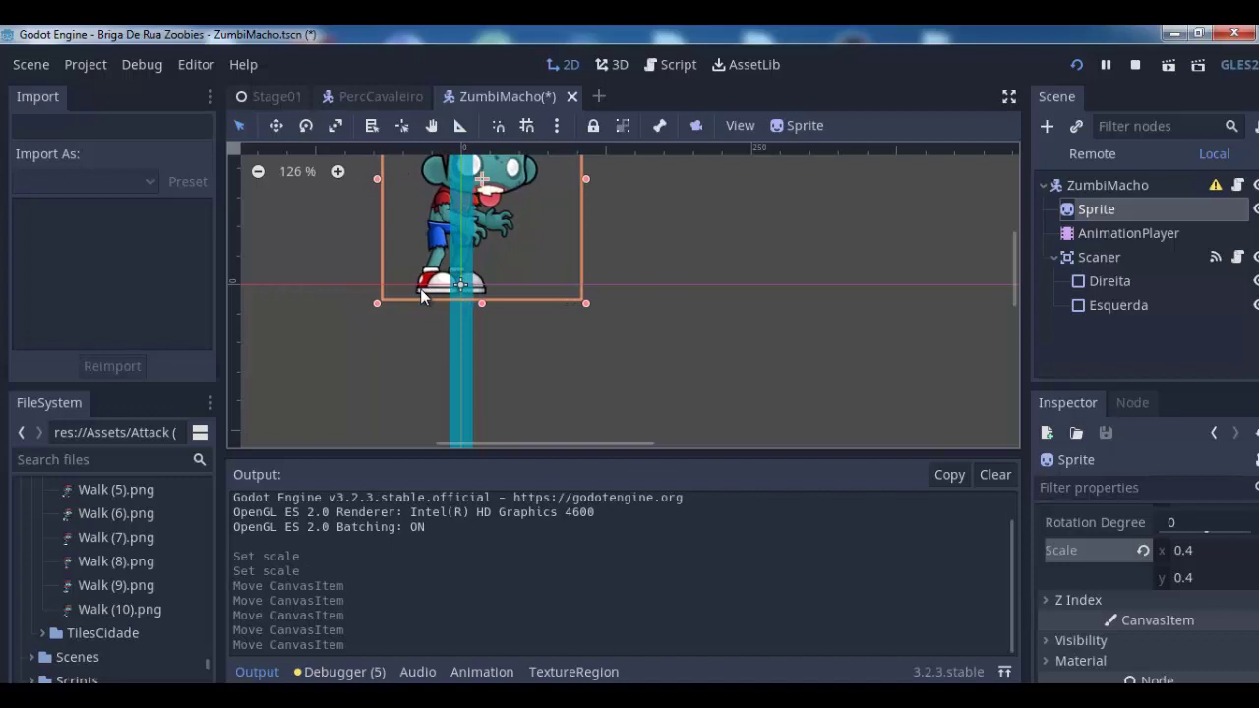
key("Right")
key("Right")
key("Right")
key("Right")
key("Right")
key("Right")
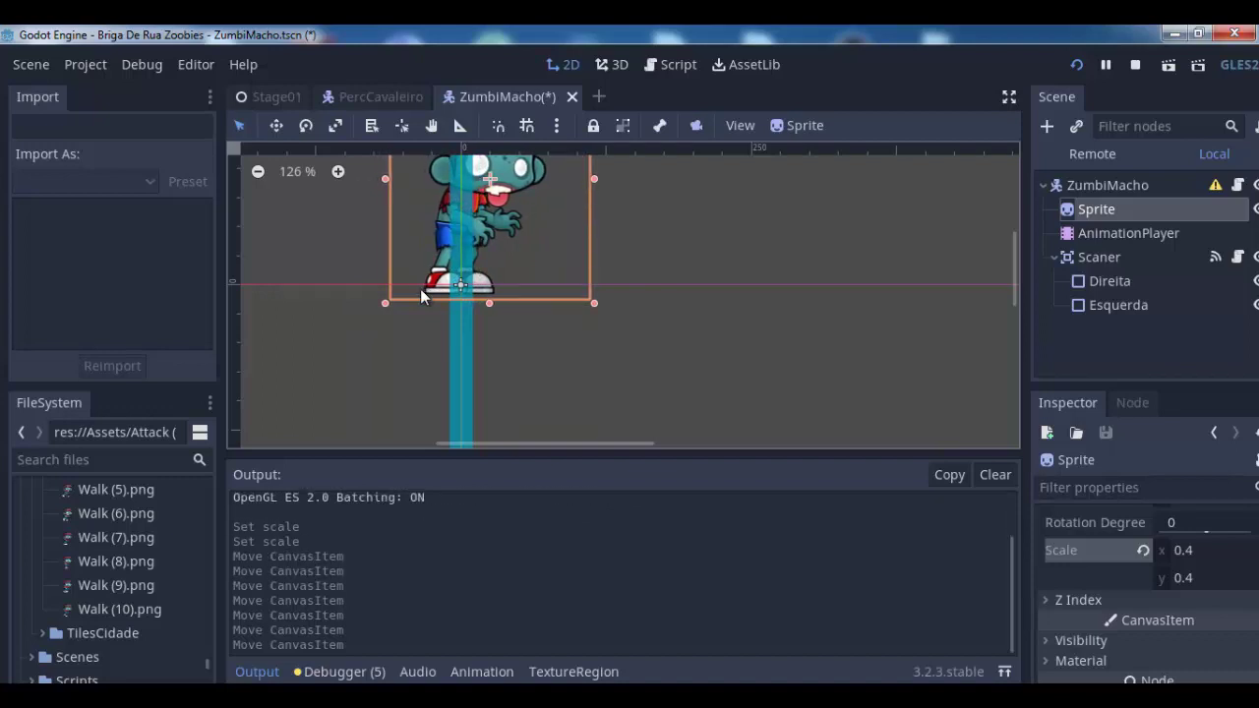
key("Up")
key("Up")
key("Up")
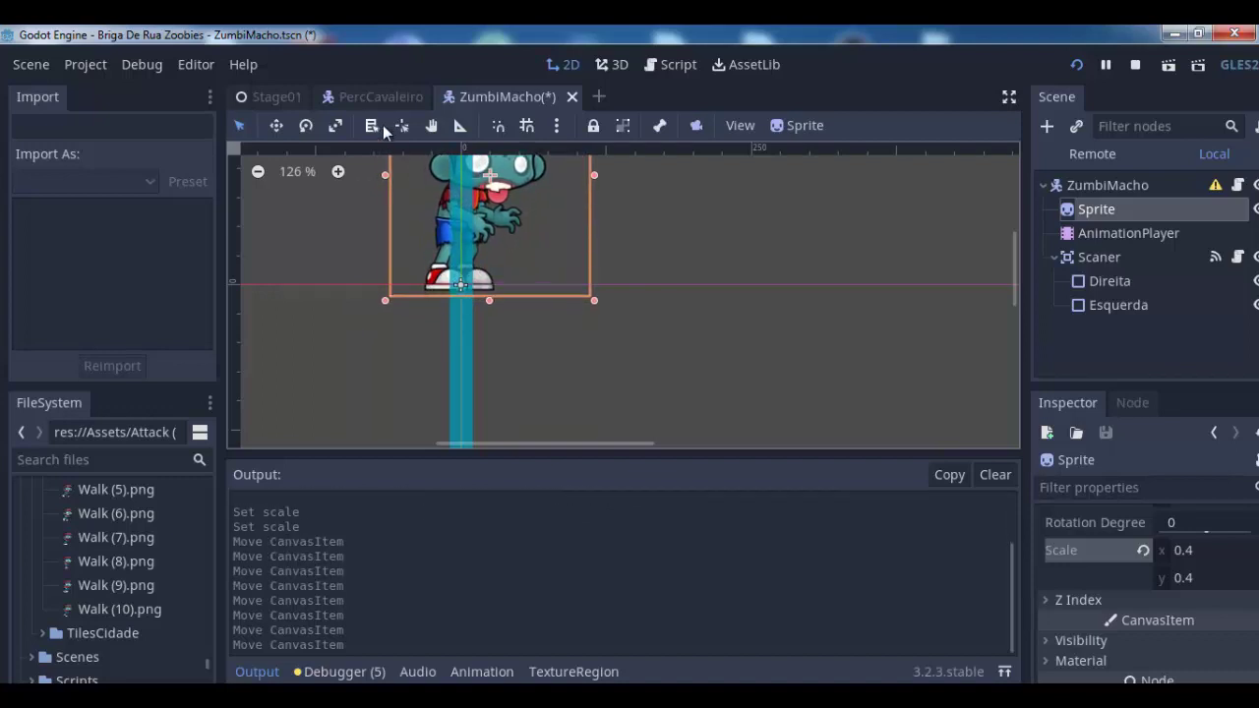
Move the zombie sprite's pivot down to its feet, then save and run the game
left_click(402, 129)
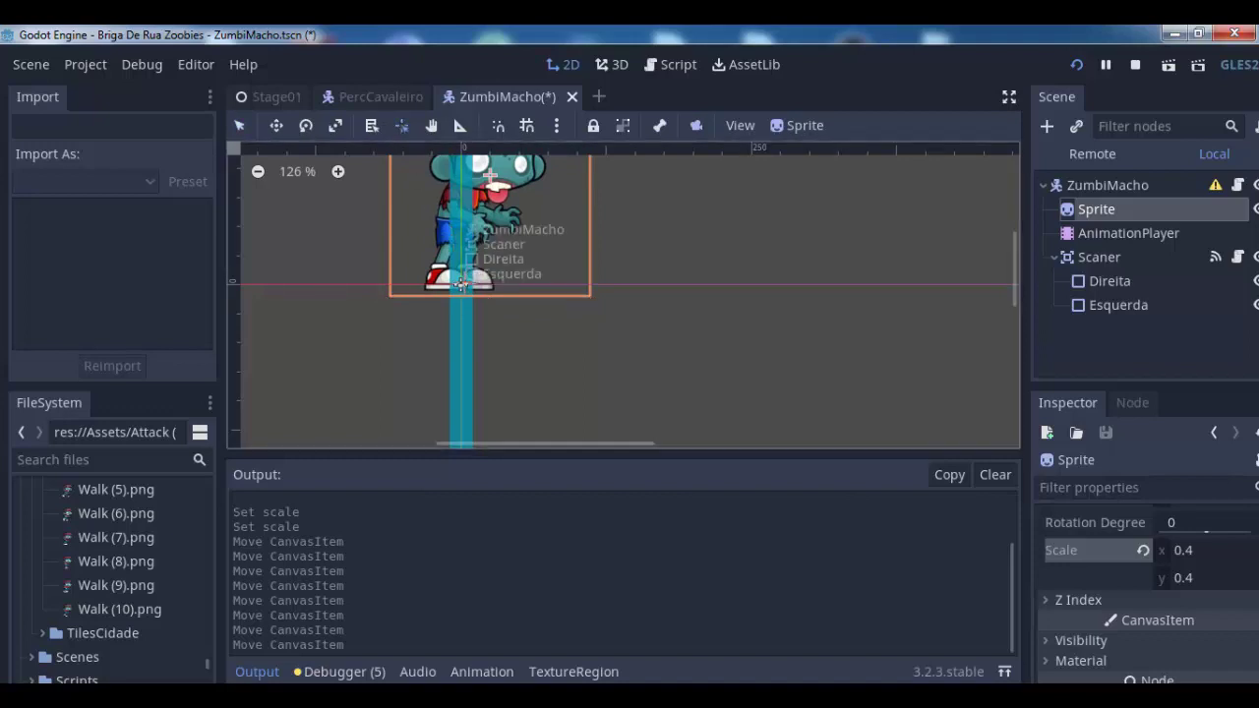
left_click_drag(489, 174, 460, 284)
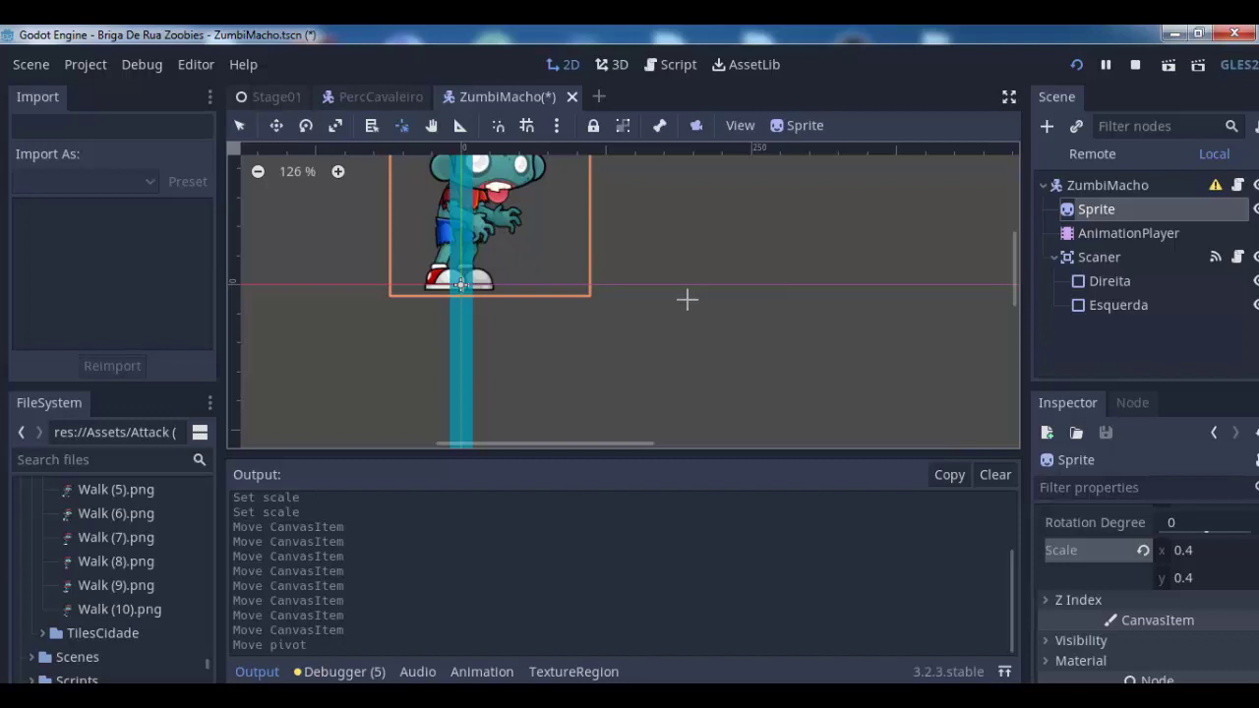
left_click(1074, 65)
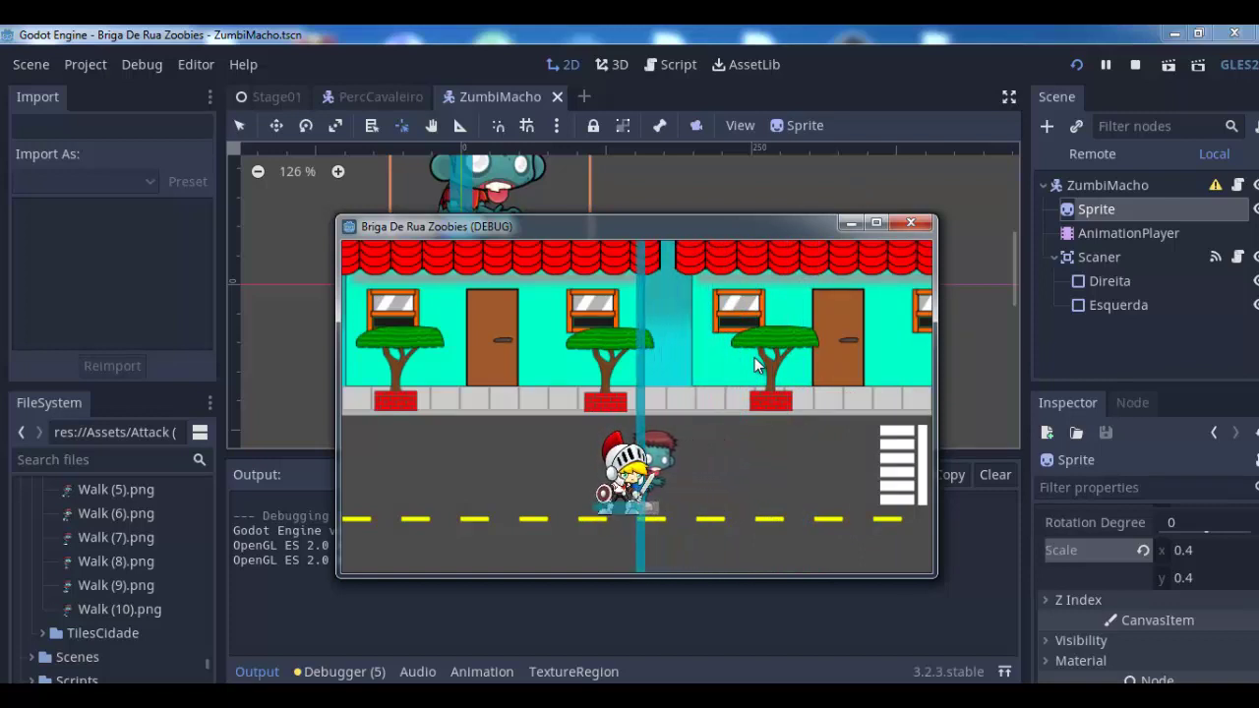
Walk the knight around the street and onto the sidewalk while the zombie follows, then stop the game
key("Up")
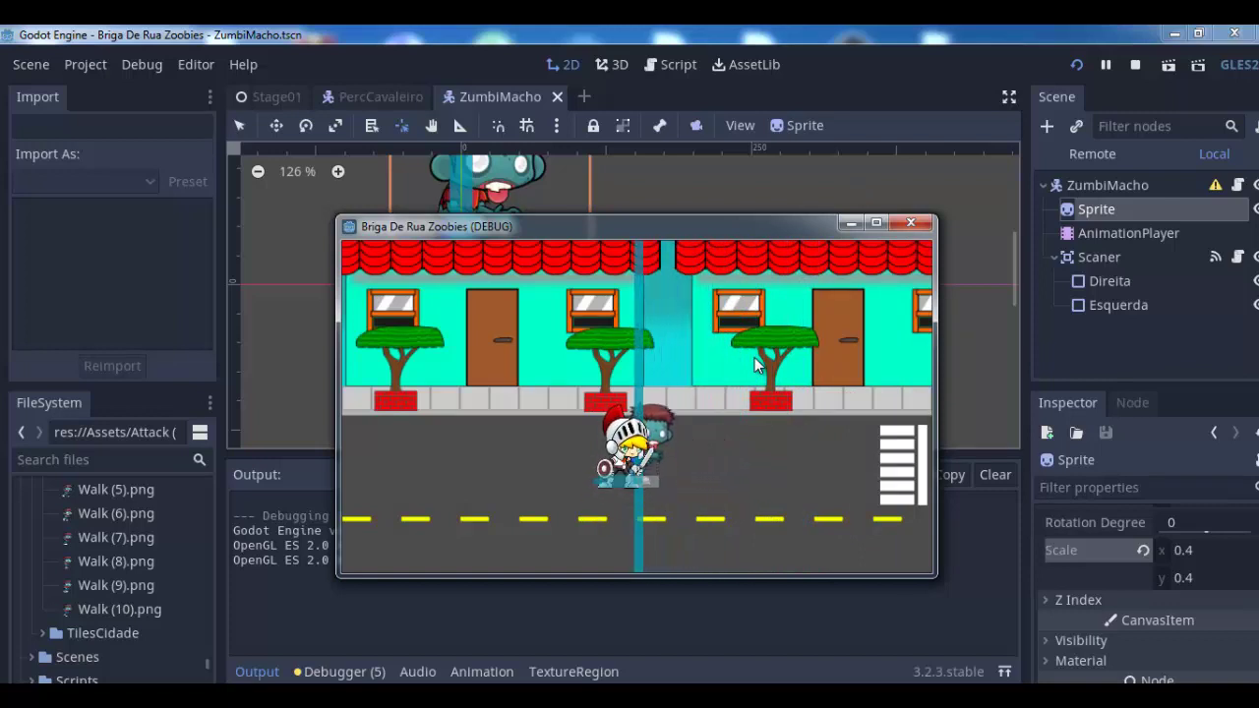
key("Left")
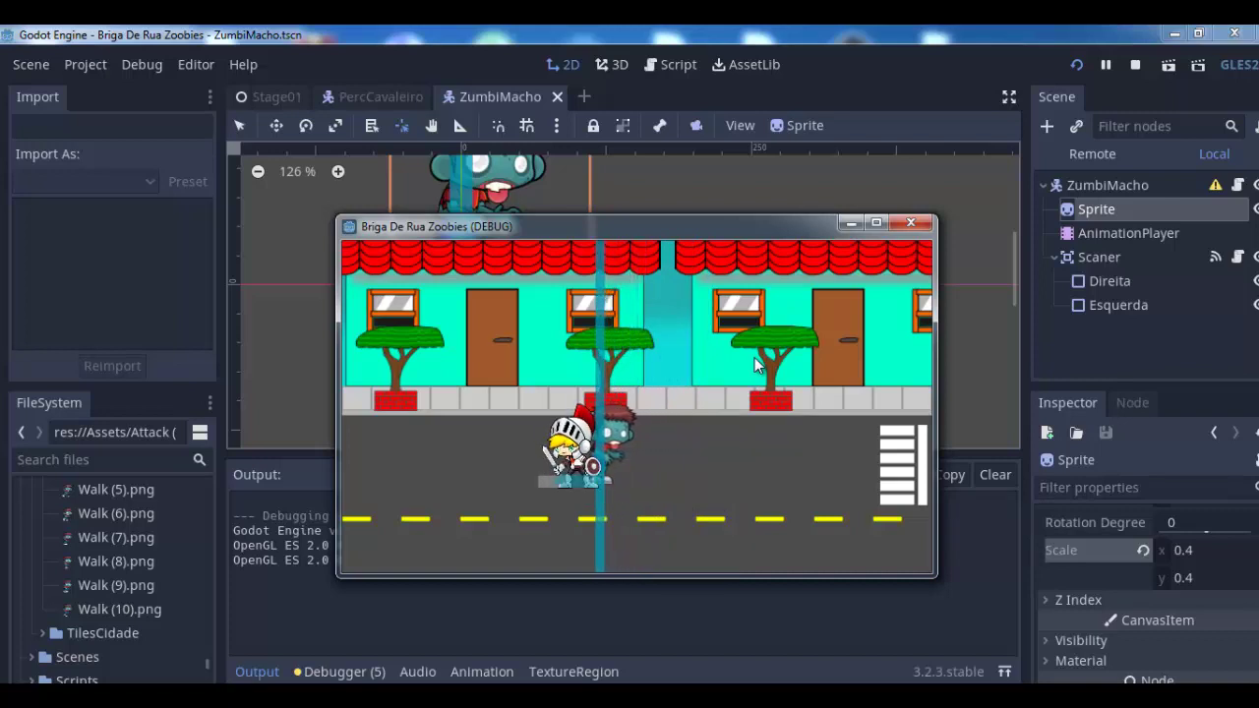
key("Up")
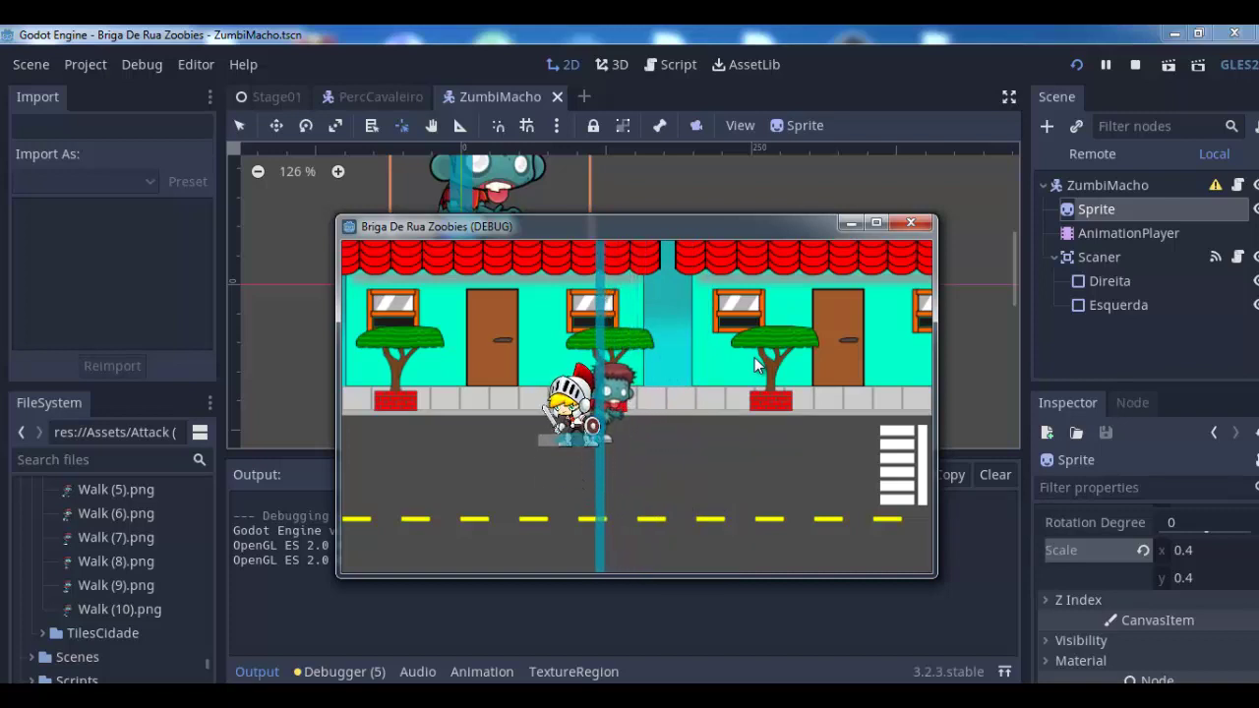
key("Down")
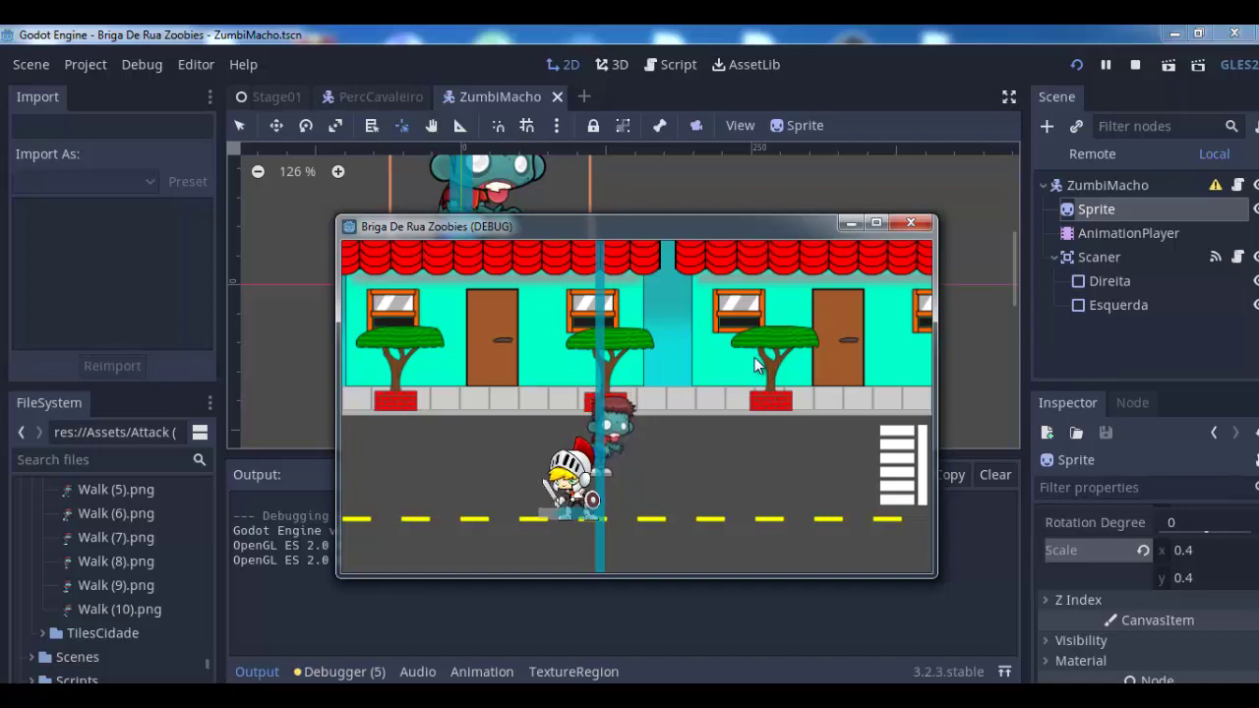
key("Left")
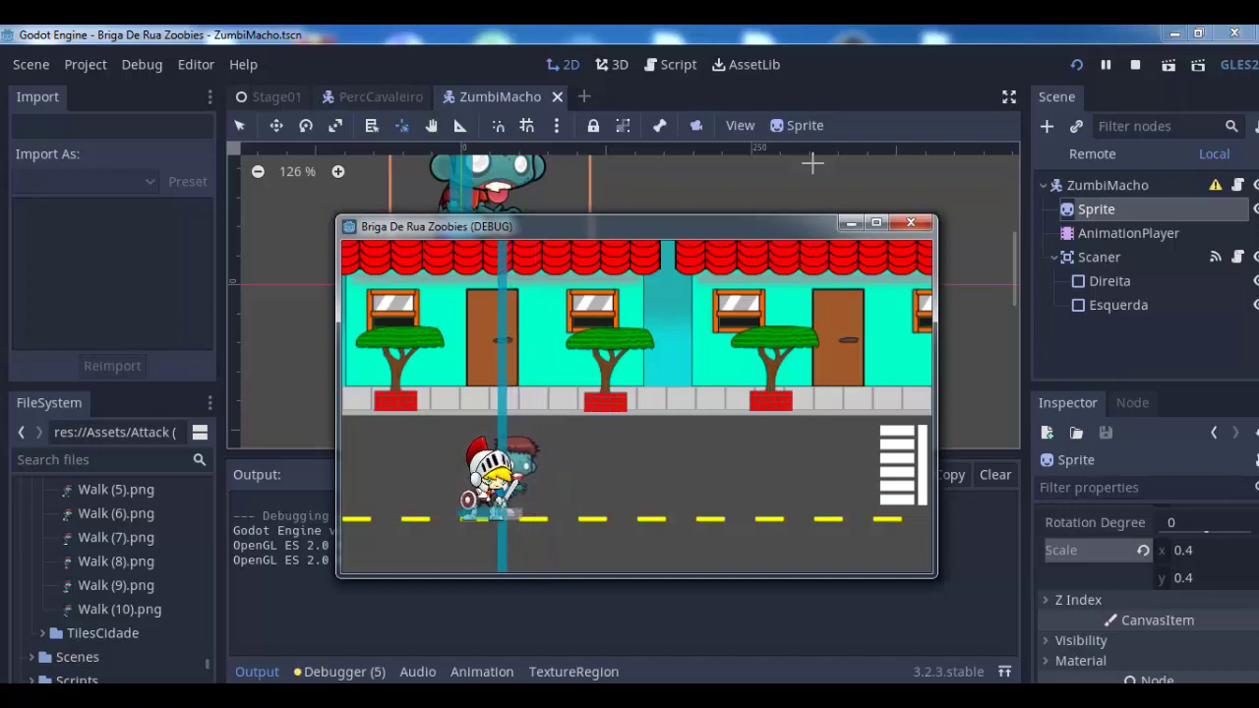
key("Left")
key("Up")
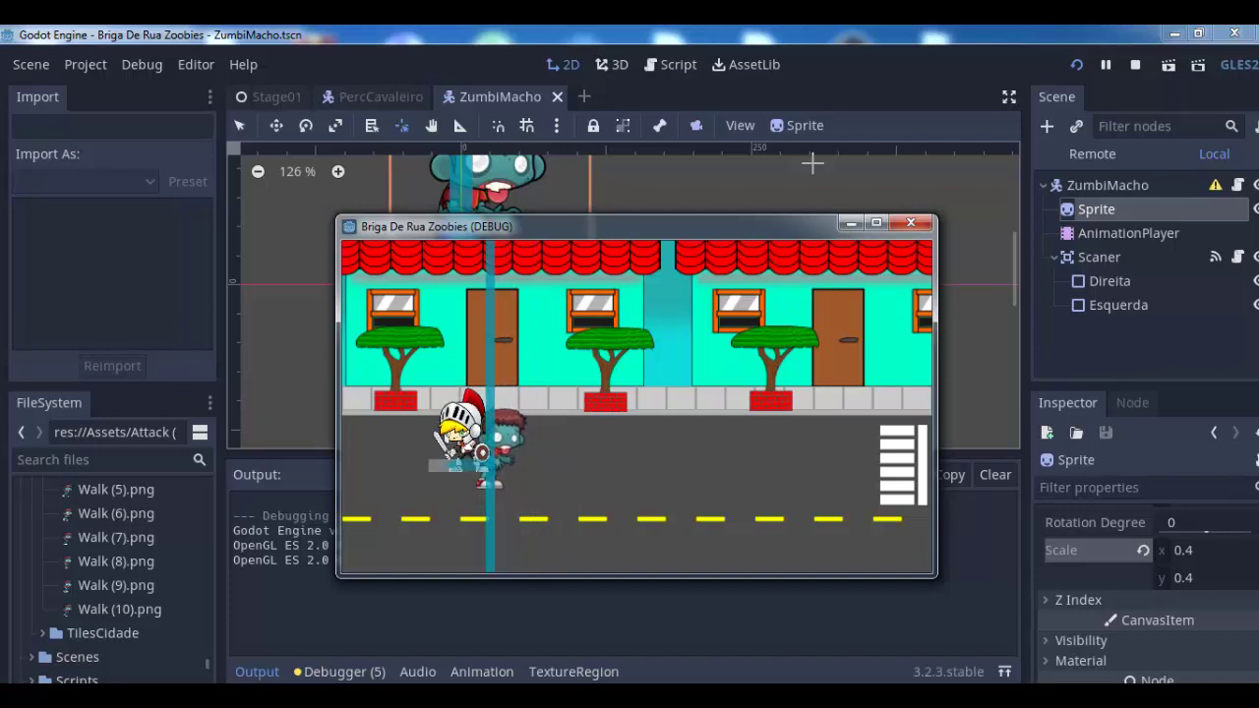
key("Up")
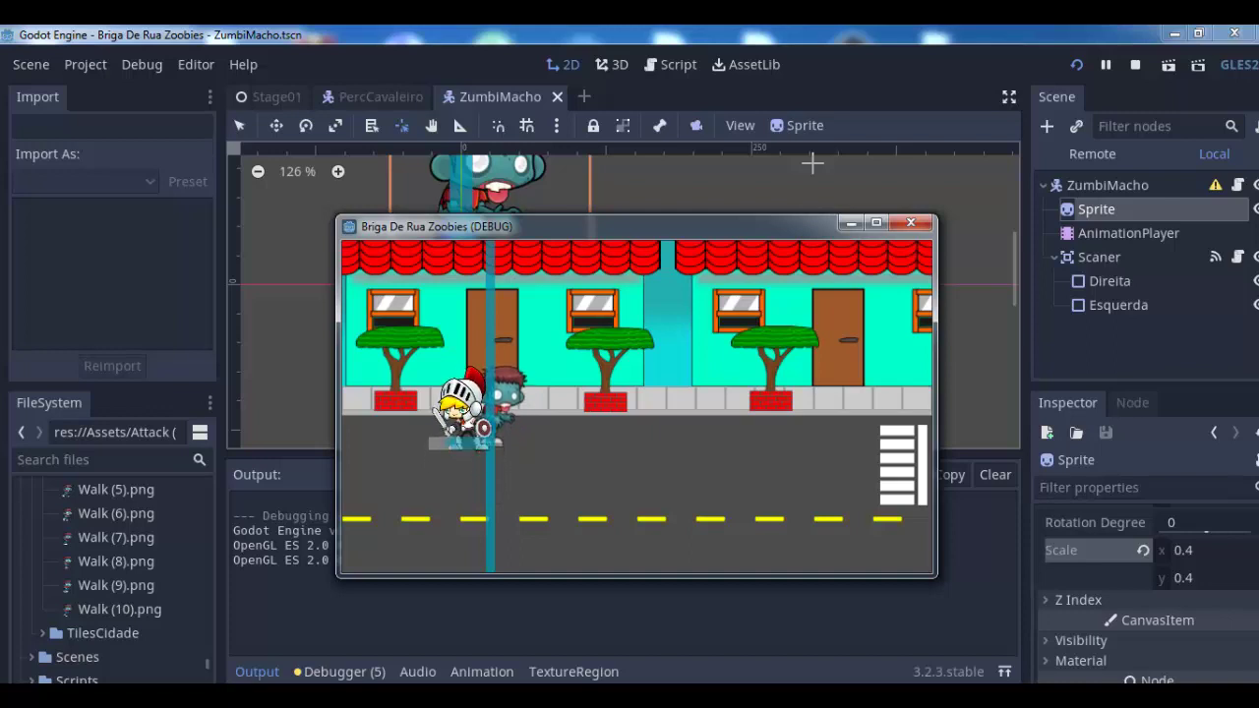
key("Right")
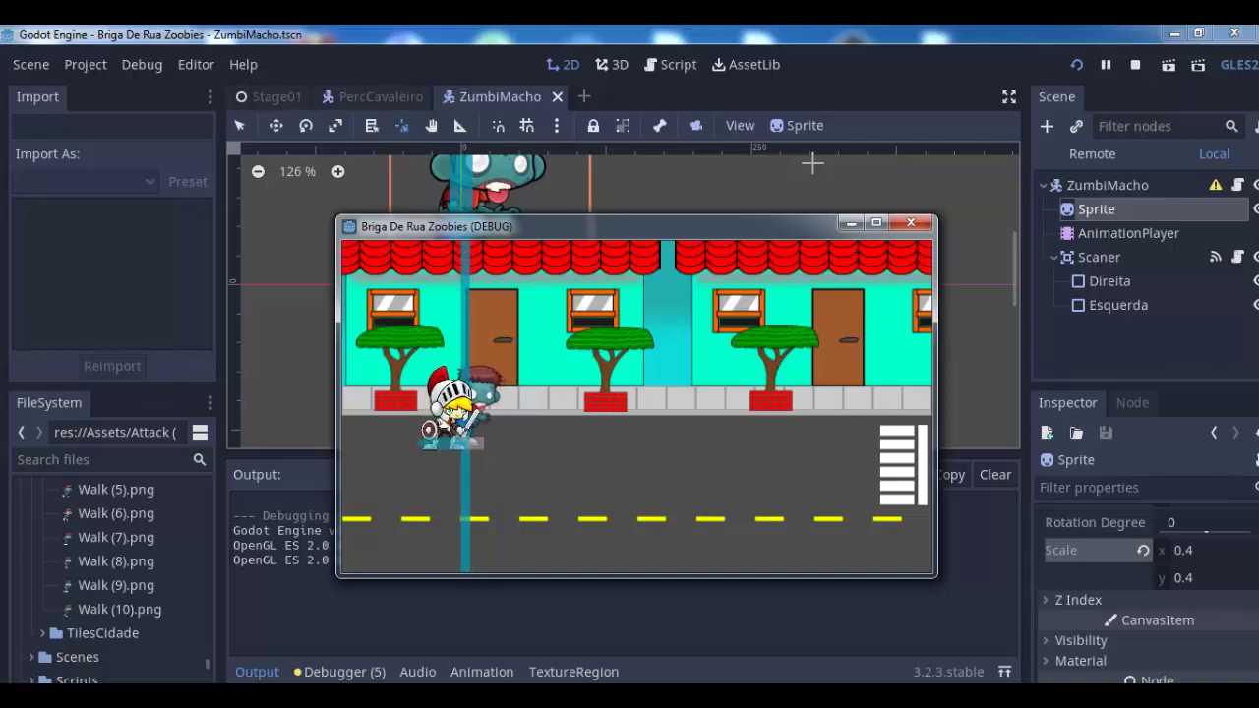
key("Left")
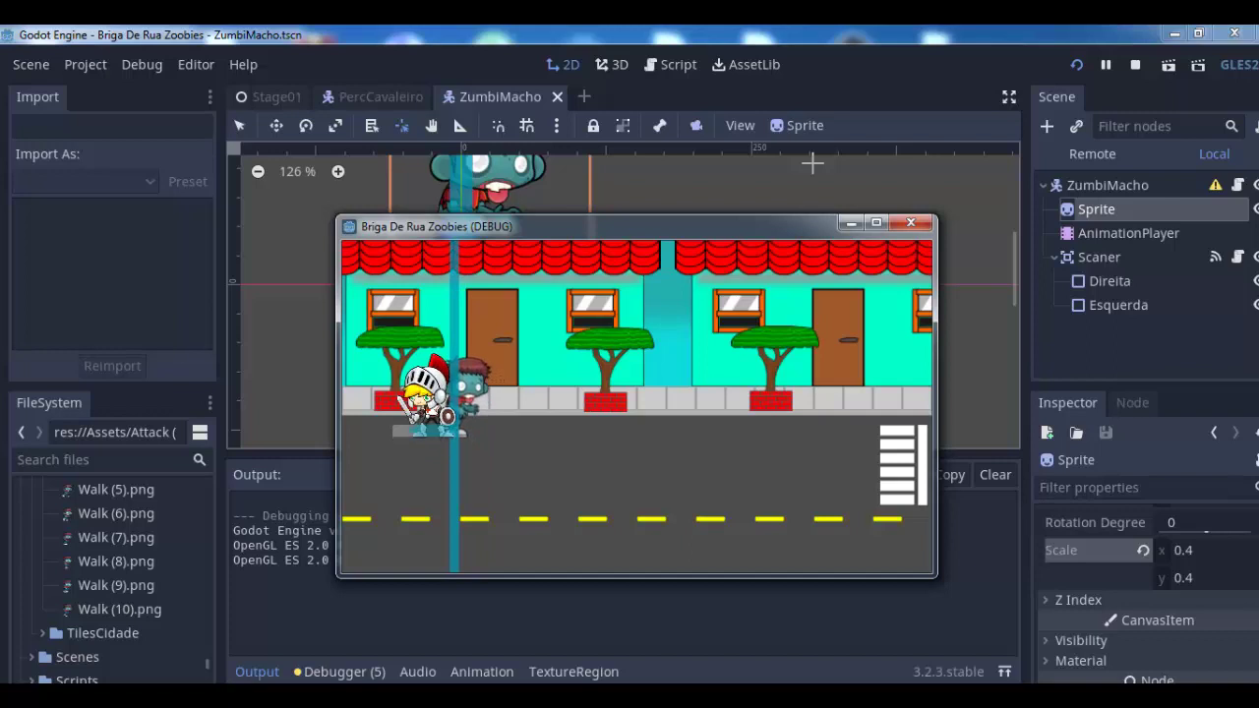
key("Down")
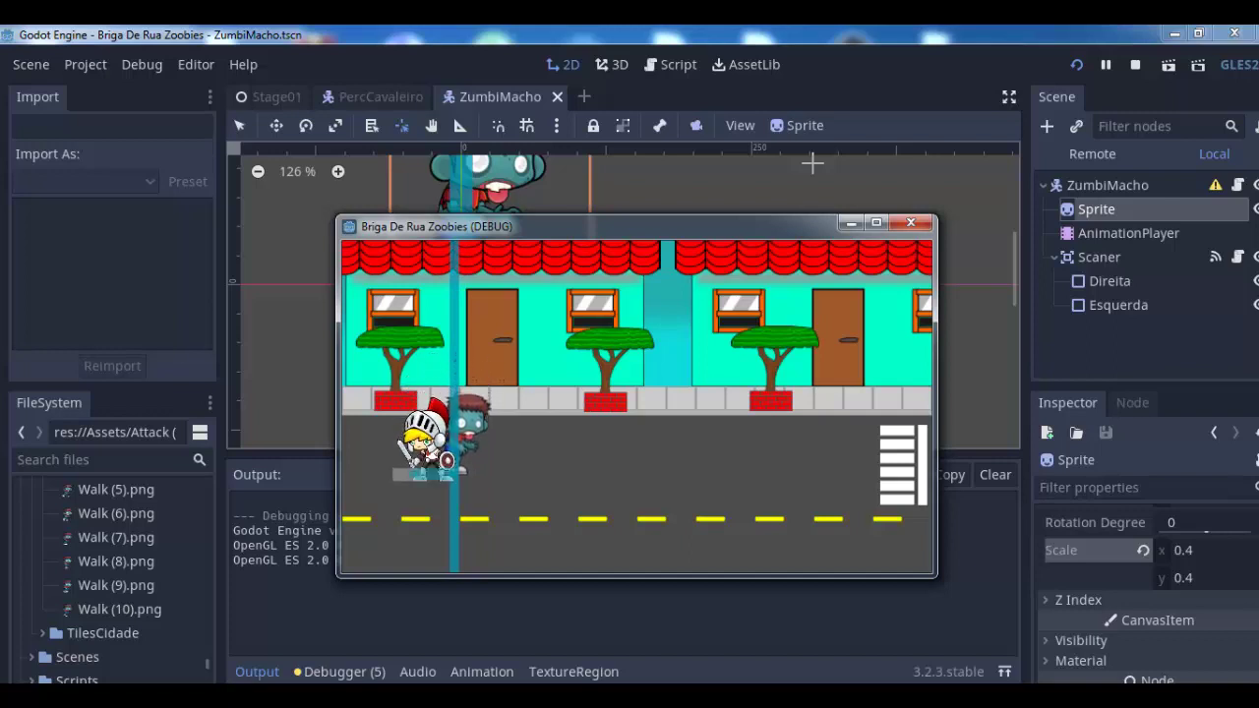
key("Up")
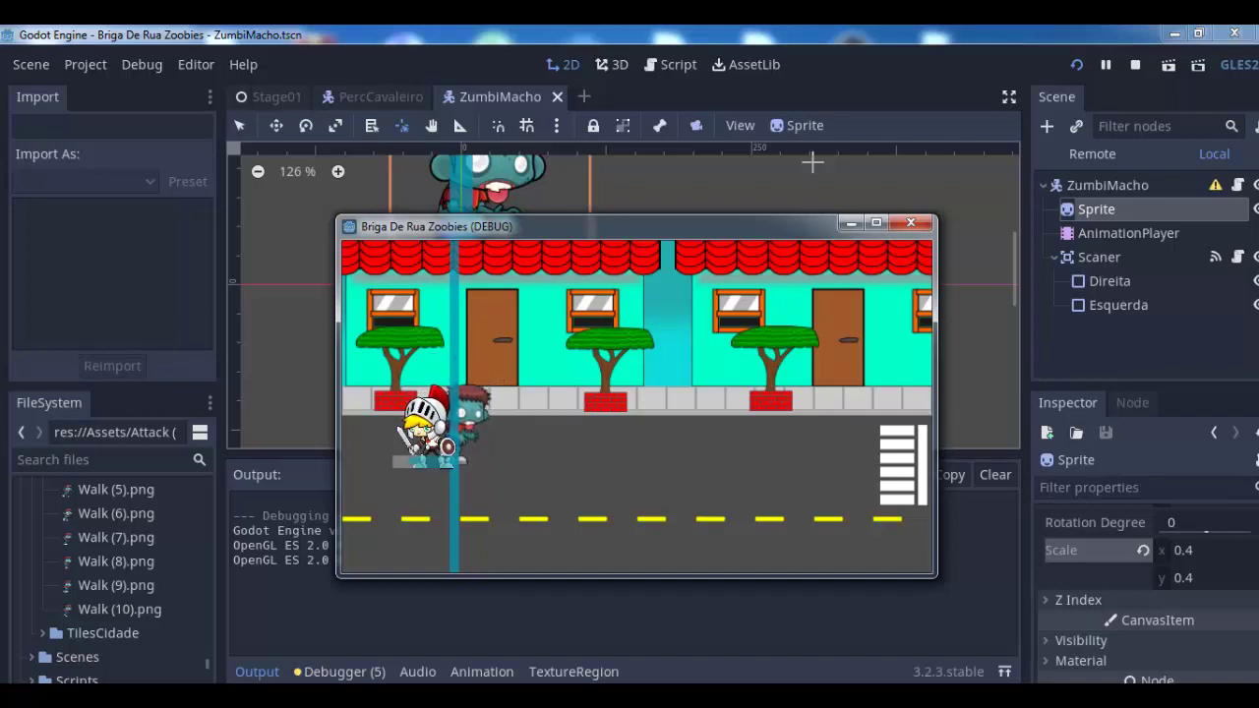
left_click(1133, 67)
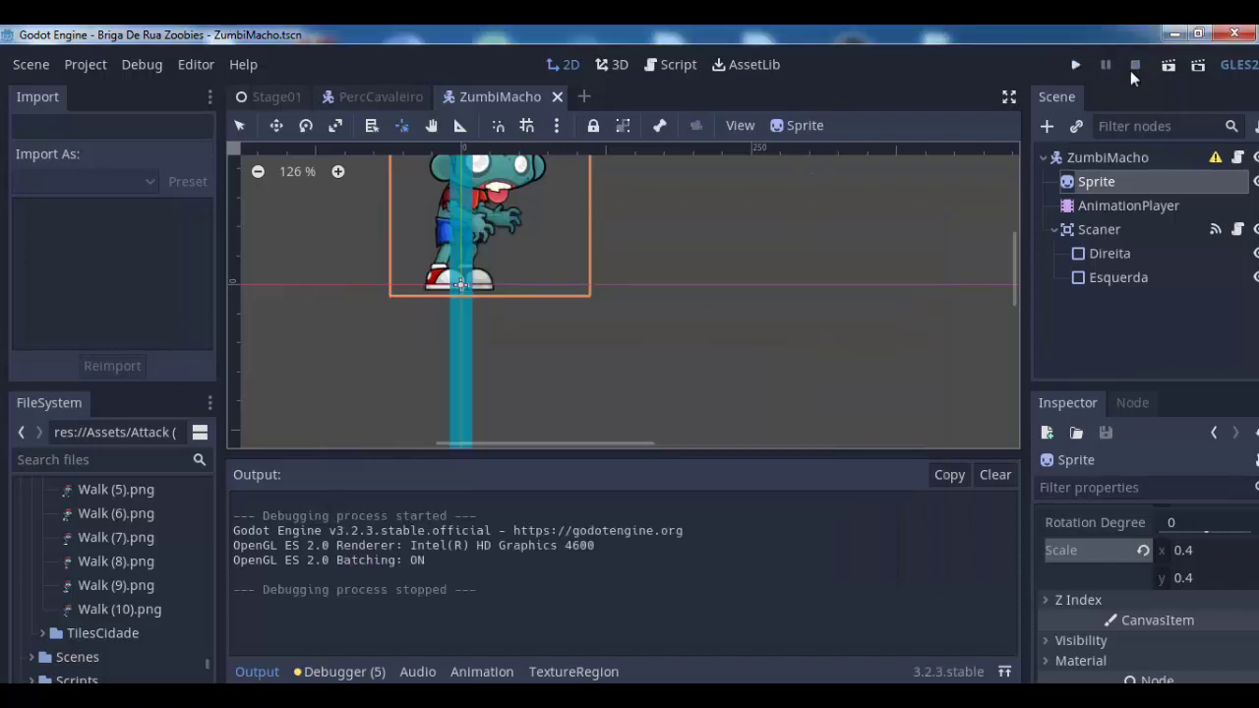
Inspect the ZumbiMacho, Sprite and AnimationPlayer nodes, then reselect Sprite with the Select tool
left_click(1096, 156)
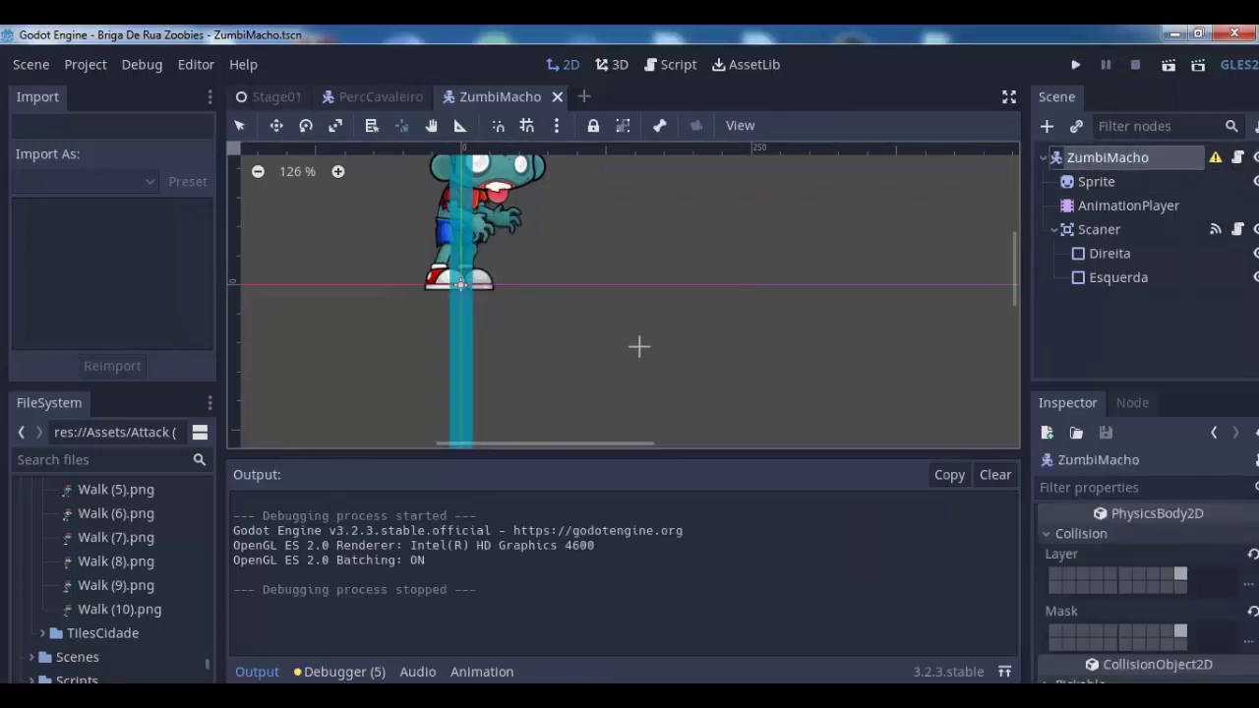
left_click(1090, 181)
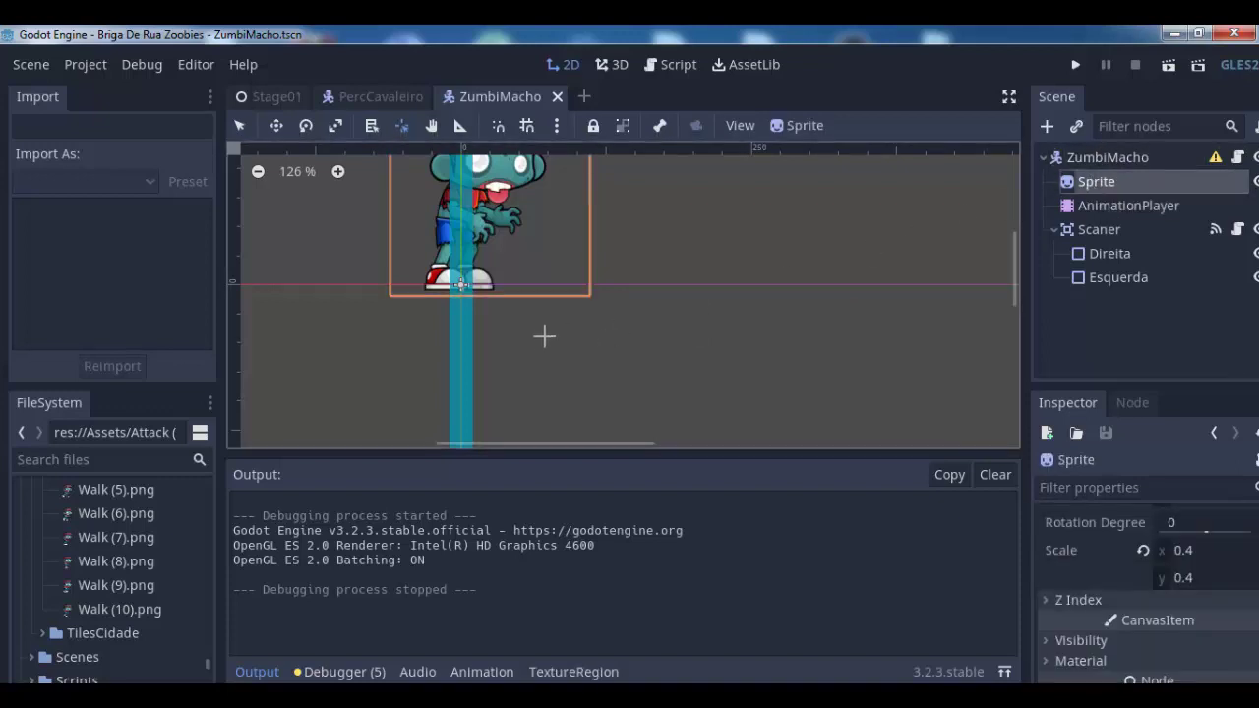
left_click(1106, 207)
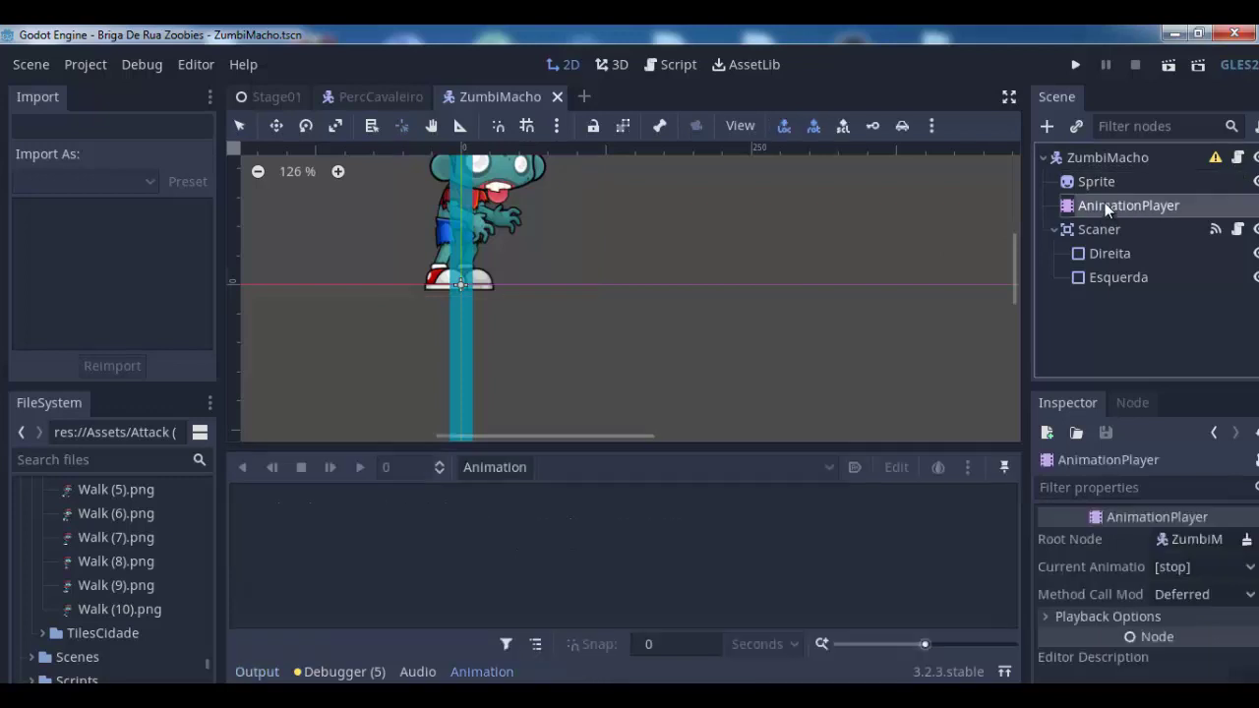
left_click(1102, 183)
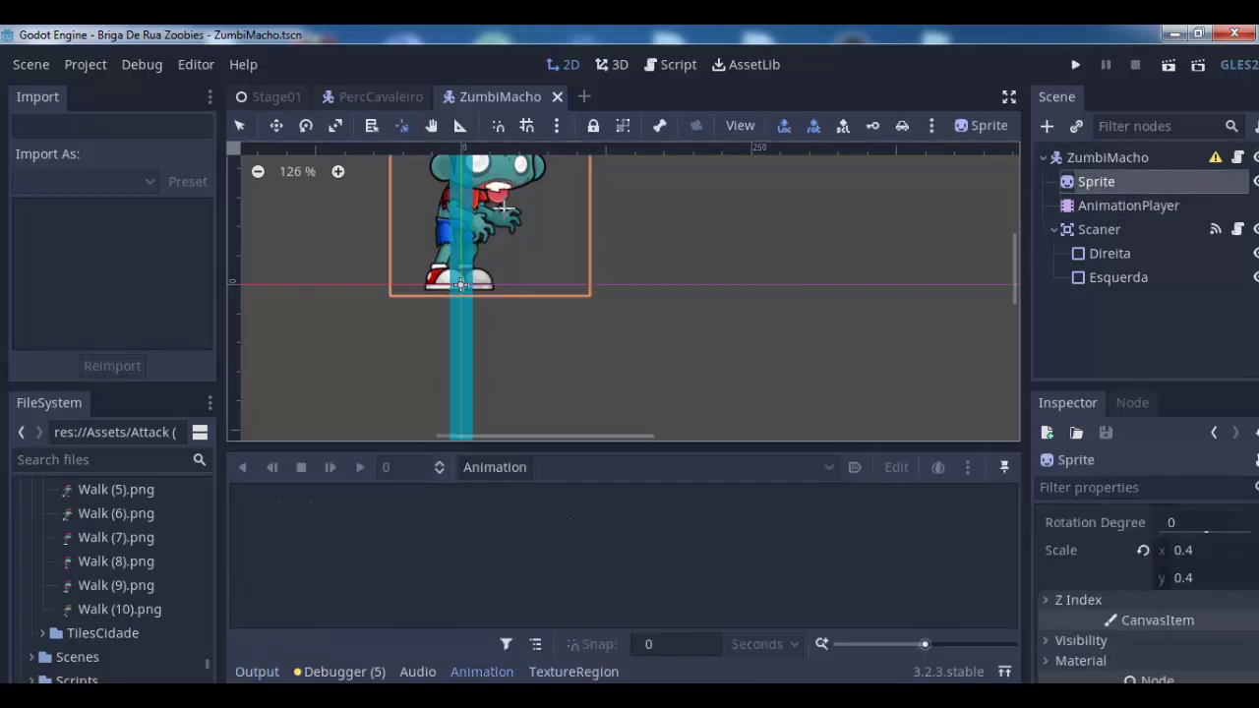
left_click(237, 117)
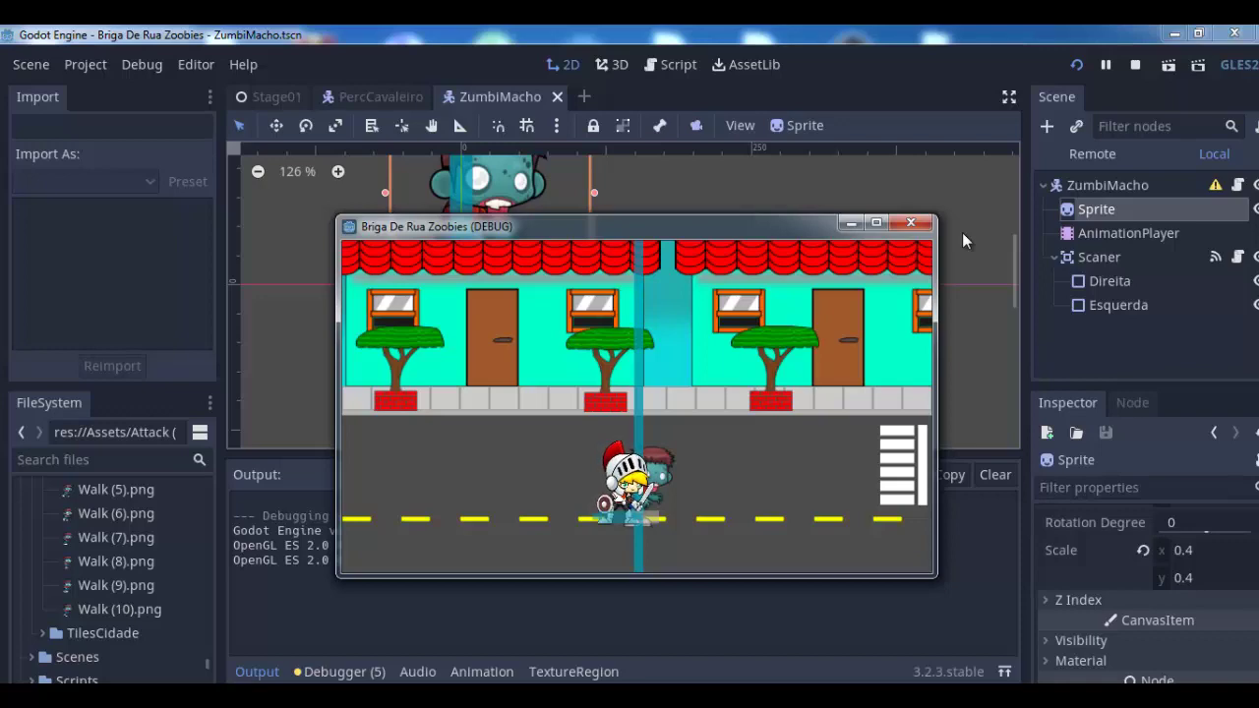
Maximize the running game's window, then minimize it to get back to the editor
left_click(875, 222)
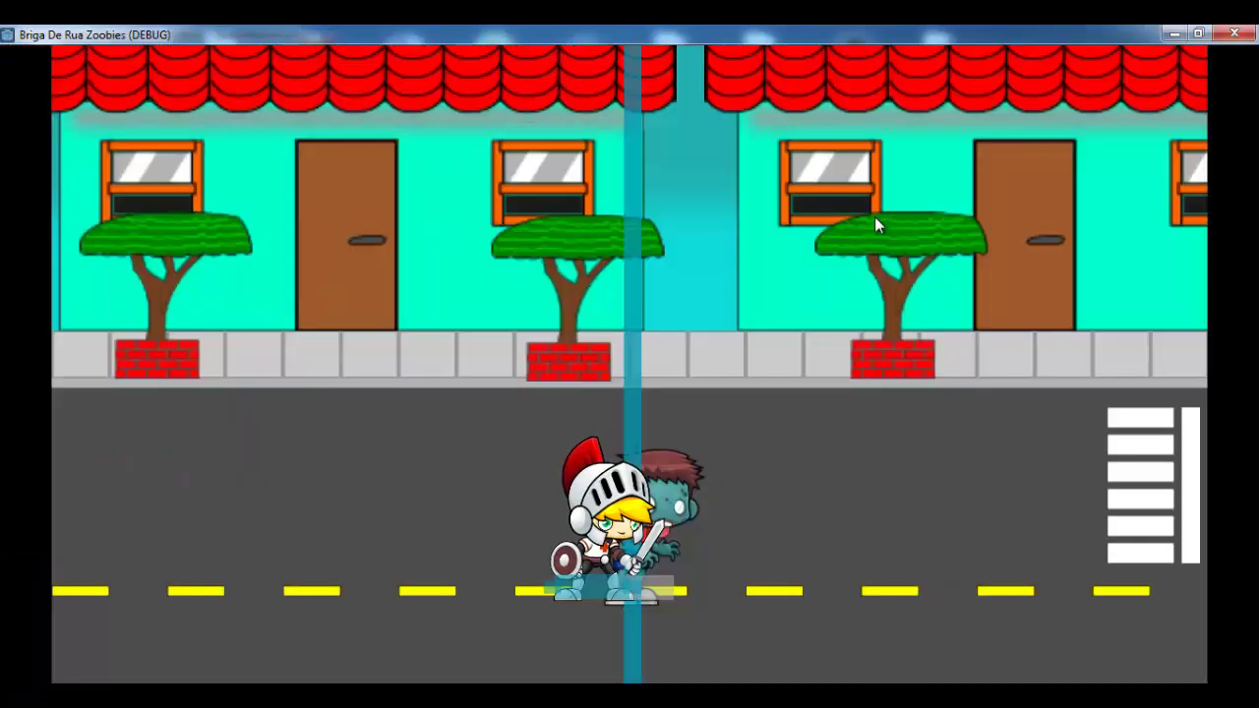
left_click(1171, 35)
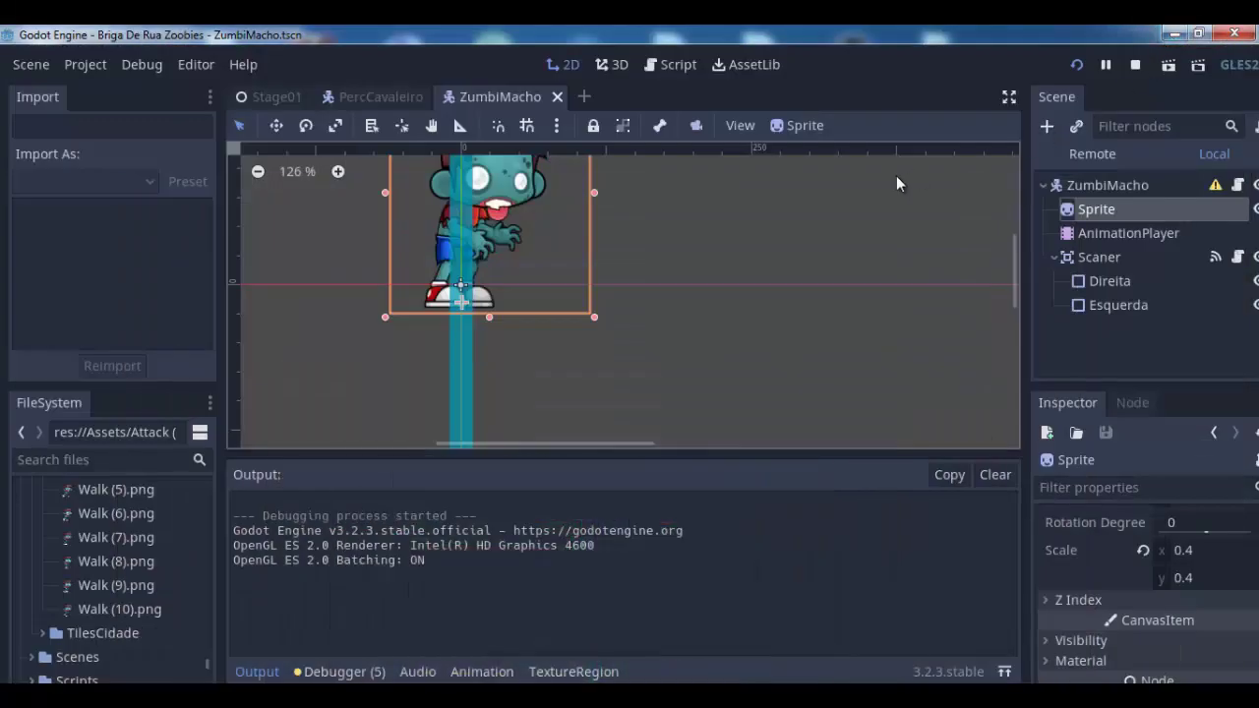